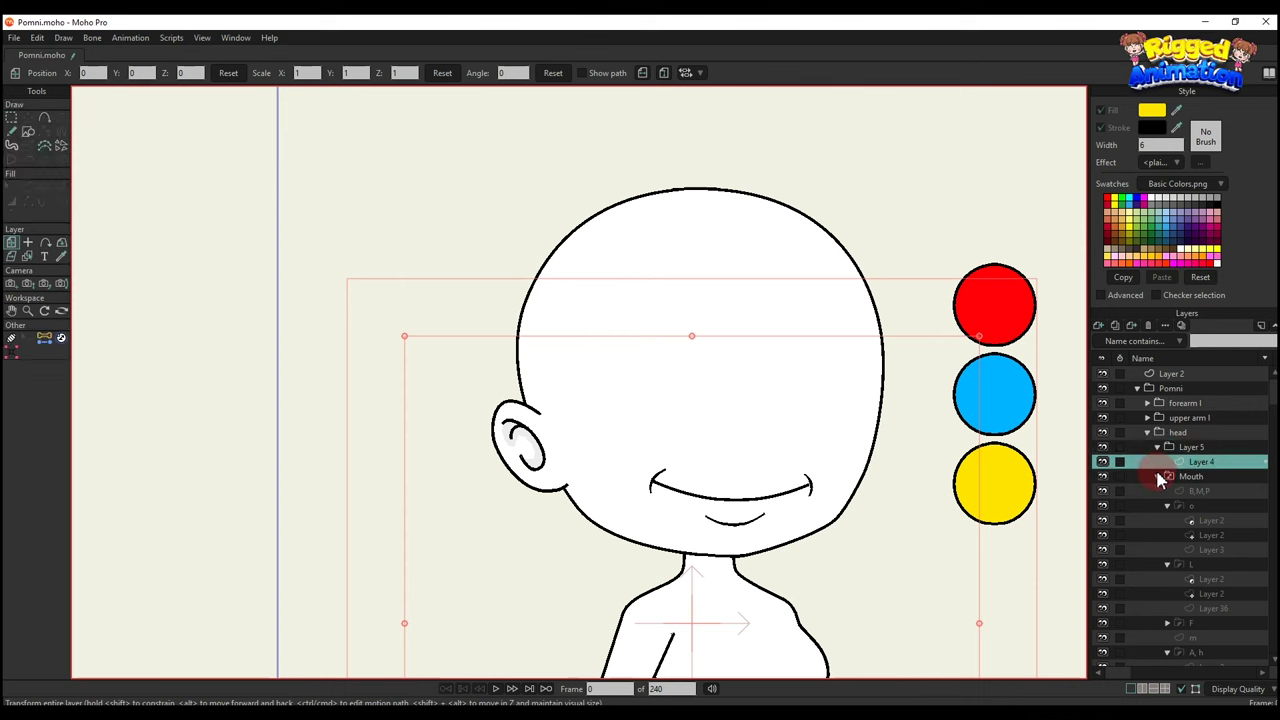
Collapse the Mouth group and rename the Layer 5 group inside the head as hat.
left_click(1160, 476)
double_click(1192, 447)
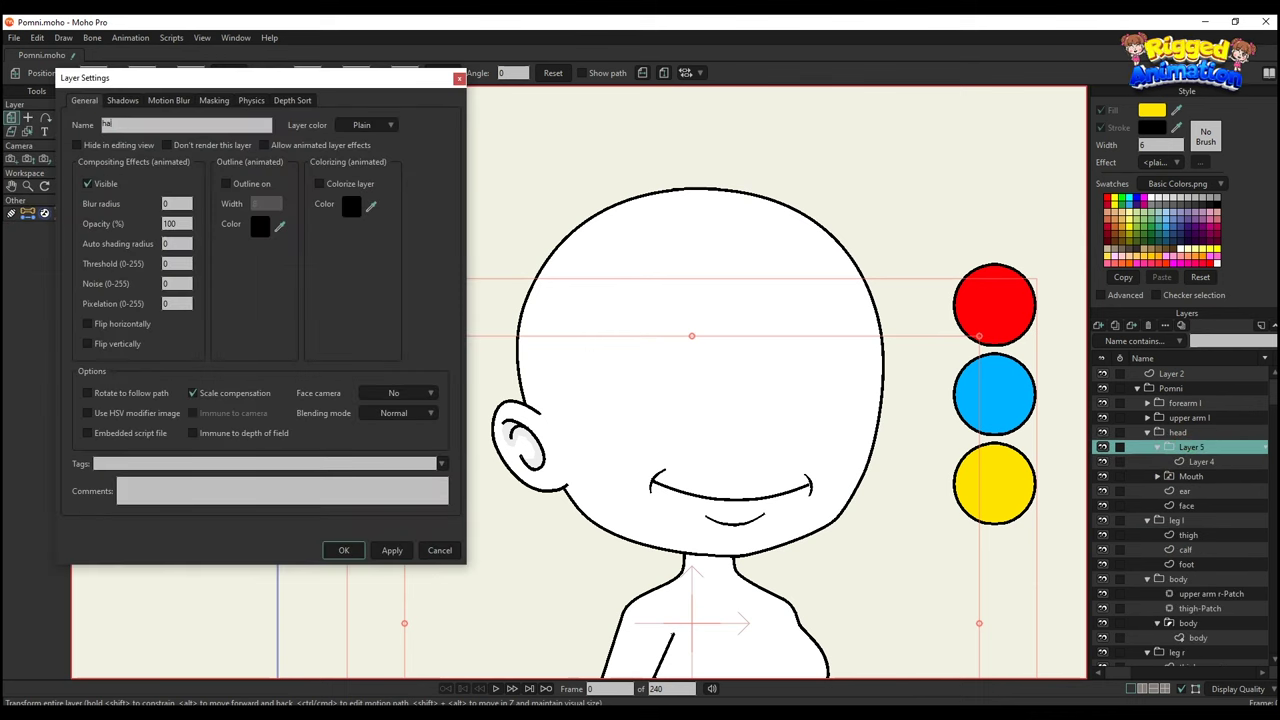
key("Return")
Draw a closed yellow headband shape across the forehead on Layer 4 of the hat group.
left_click(1192, 463)
left_click_drag(641, 342, 623, 334)
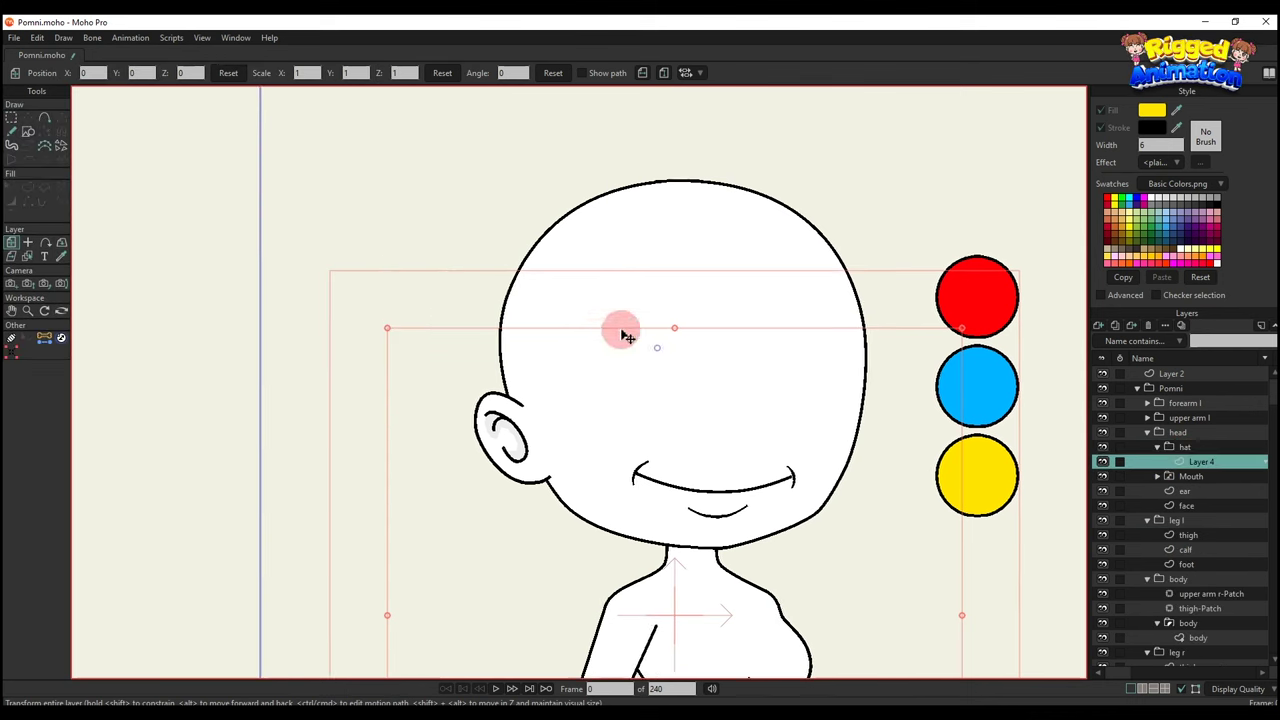
scroll(545, 328, "up", 3)
key("a")
scroll(390, 350, "down", 1)
left_click_drag(509, 320, 870, 300)
left_click_drag(870, 300, 877, 262)
left_click_drag(877, 262, 364, 407)
Adjust the point positions and curvature of the headband so it arches around the head toward its right end.
key("t")
key("c")
left_click_drag(706, 366, 720, 356)
left_click_drag(904, 342, 903, 312)
key("t")
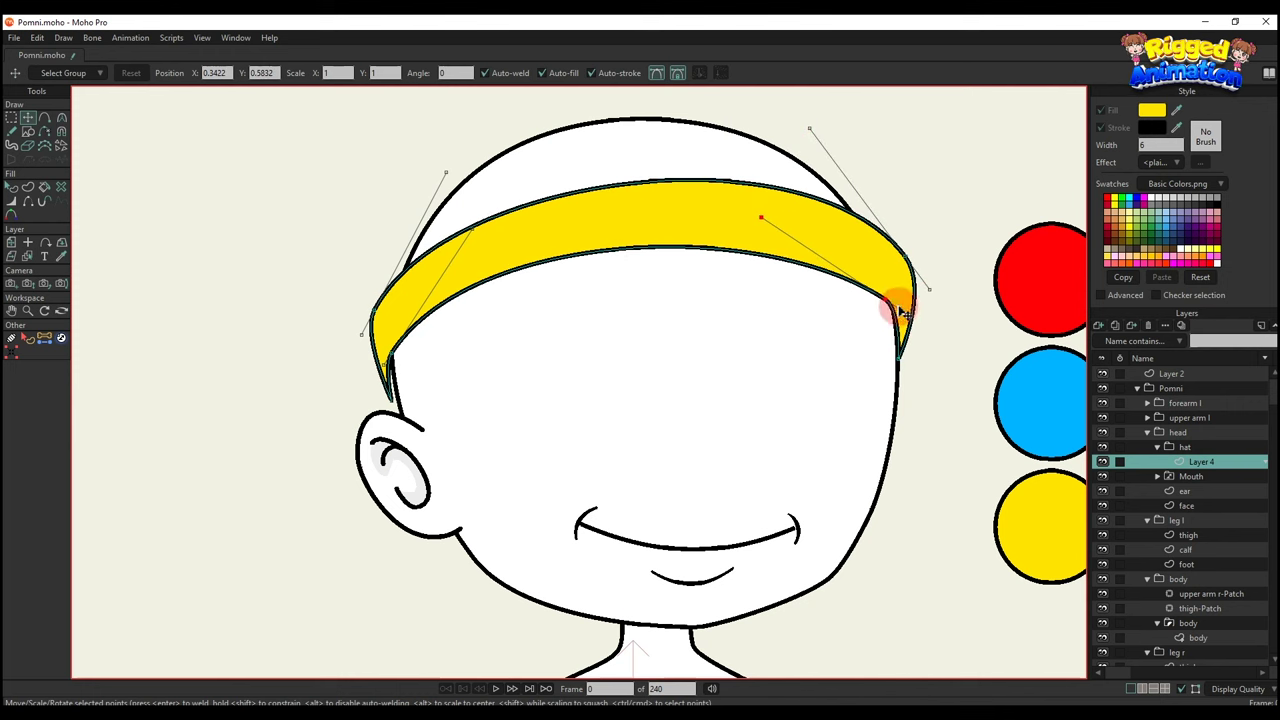
Turn the headband's left tip into a sharp corner and move it down to the top of the ear.
left_click(390, 398)
key("c")
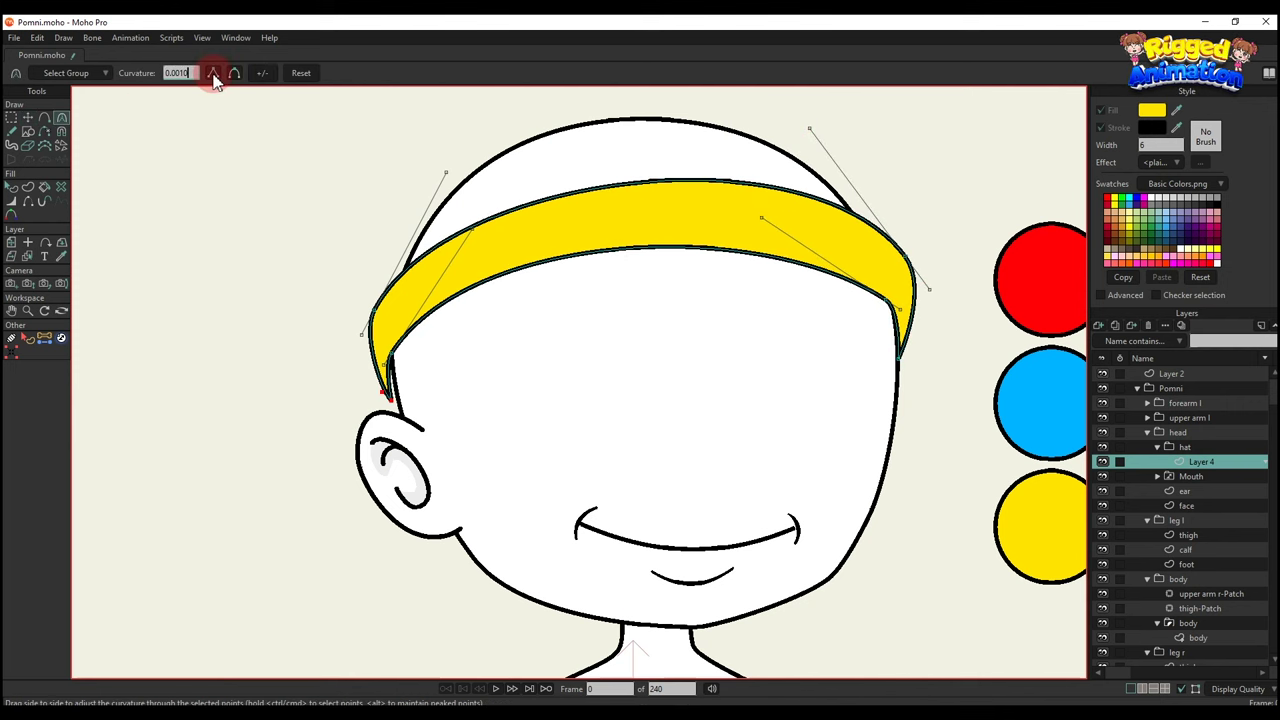
left_click(213, 76)
scroll(408, 404, "up", 2)
key("t")
left_click_drag(383, 398, 399, 421)
Reshape the inner edge of the headband's left end with its curve handles so it follows the face outline.
left_click(394, 328)
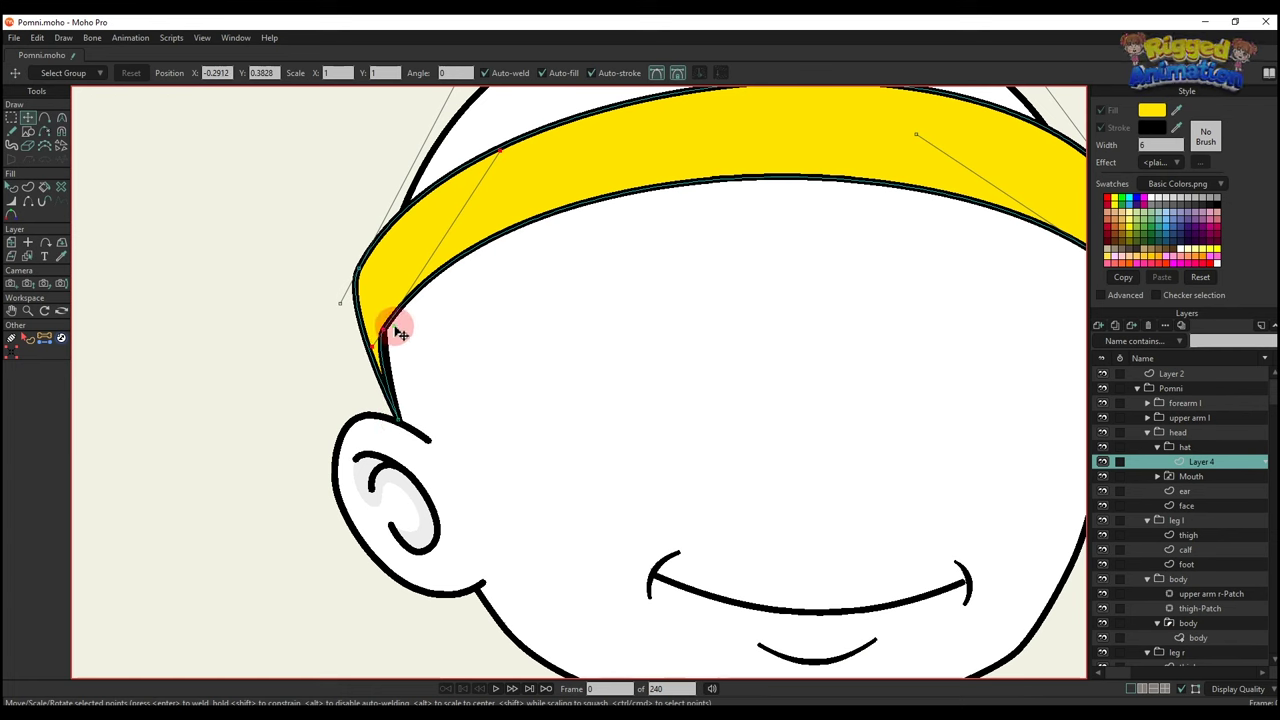
left_click_drag(395, 328, 408, 317)
left_click_drag(529, 162, 480, 196)
left_click_drag(373, 352, 373, 359)
scroll(390, 303, "down", 1)
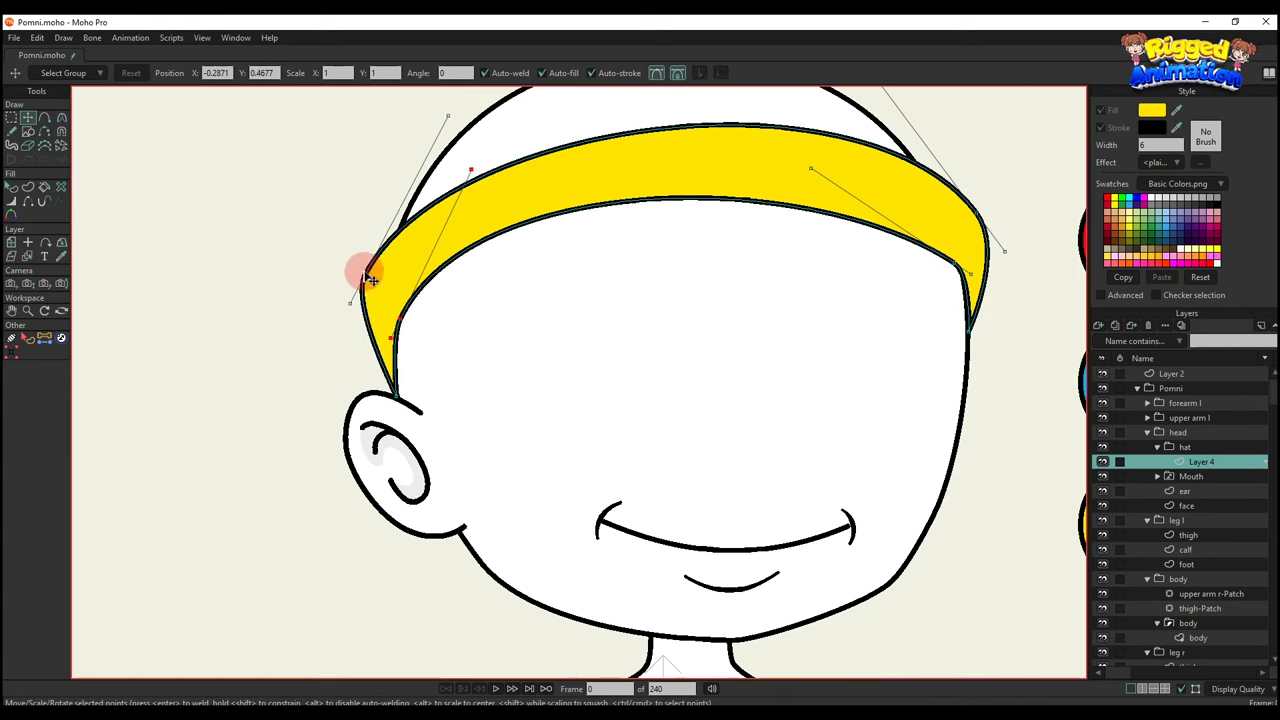
Round out the headband's outer left curve and adjust the inner curve handles at its right end.
left_click(366, 276)
left_click_drag(350, 303, 336, 331)
left_click_drag(639, 210, 609, 271)
left_click_drag(411, 173, 419, 162)
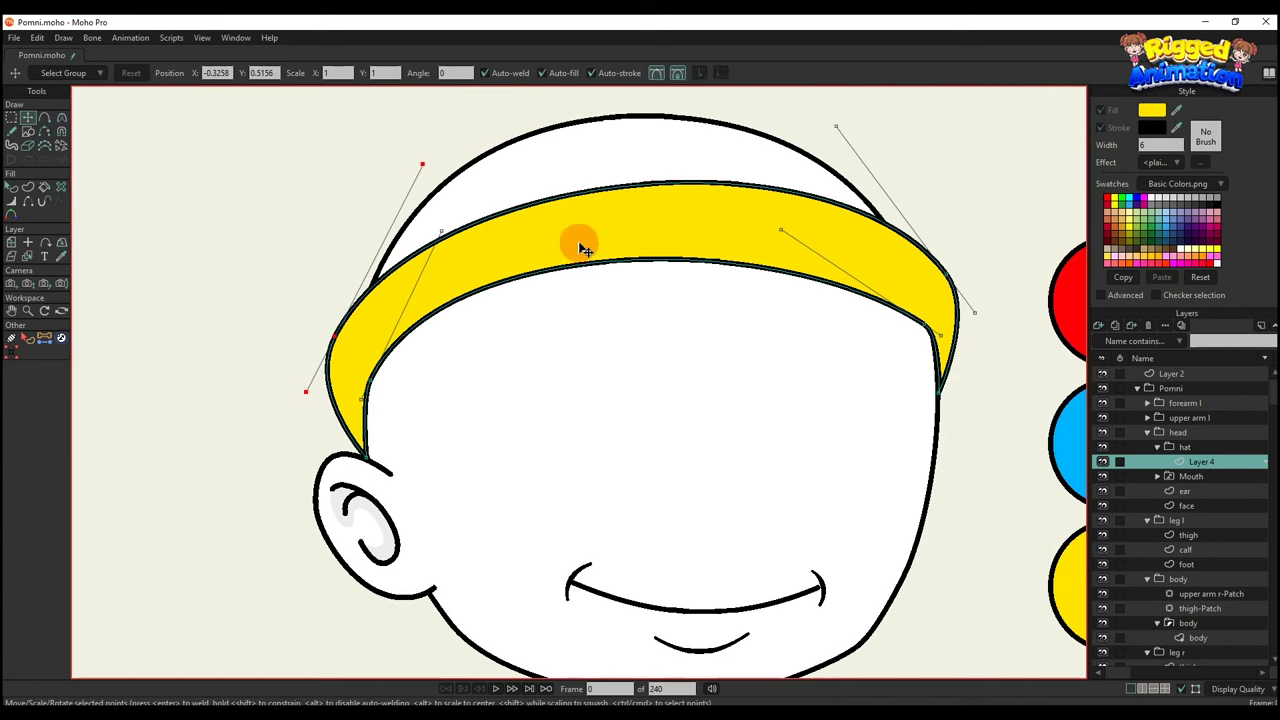
left_click_drag(442, 232, 453, 231)
left_click_drag(942, 340, 940, 385)
scroll(923, 380, "up", 2)
scroll(940, 385, "down", 4)
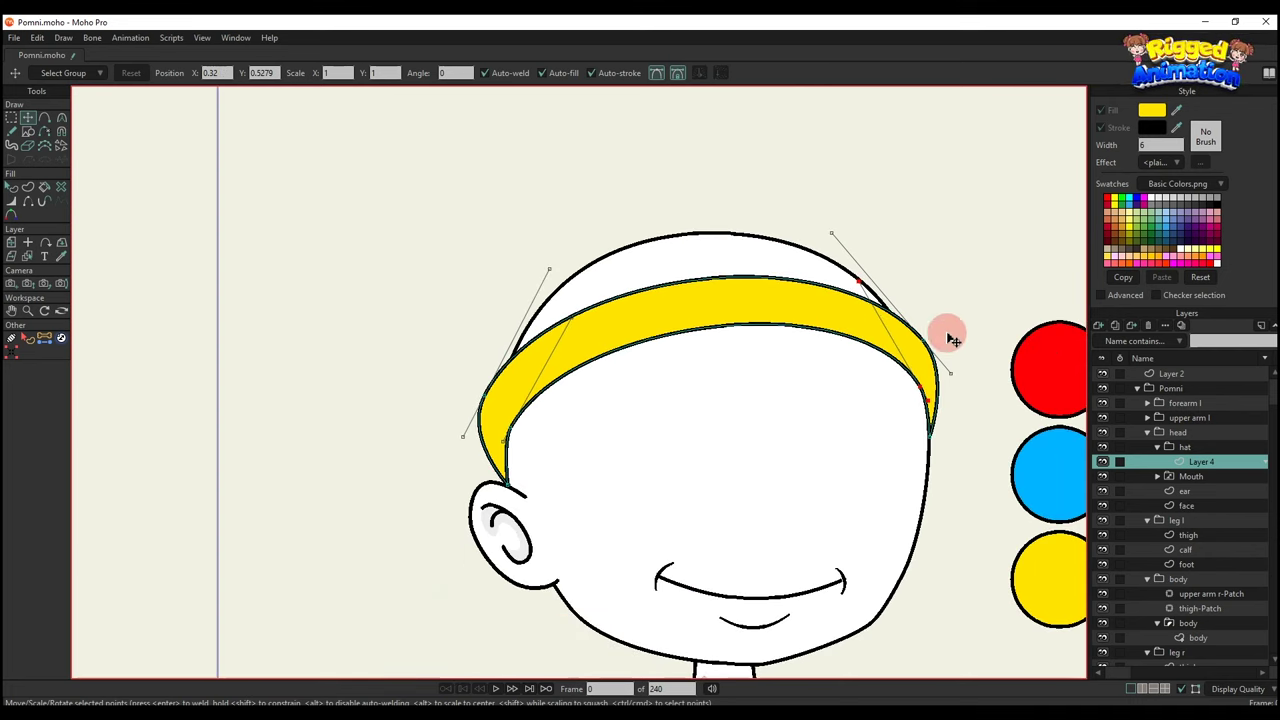
key("w")
scroll(785, 337, "down", 2)
scroll(746, 317, "up", 2)
key("q")
scroll(748, 317, "down", 1)
left_click_drag(748, 317, 679, 380)
scroll(630, 380, "up", 1)
Add a new vector layer beneath the headband layer in the hat group.
left_click(1189, 477)
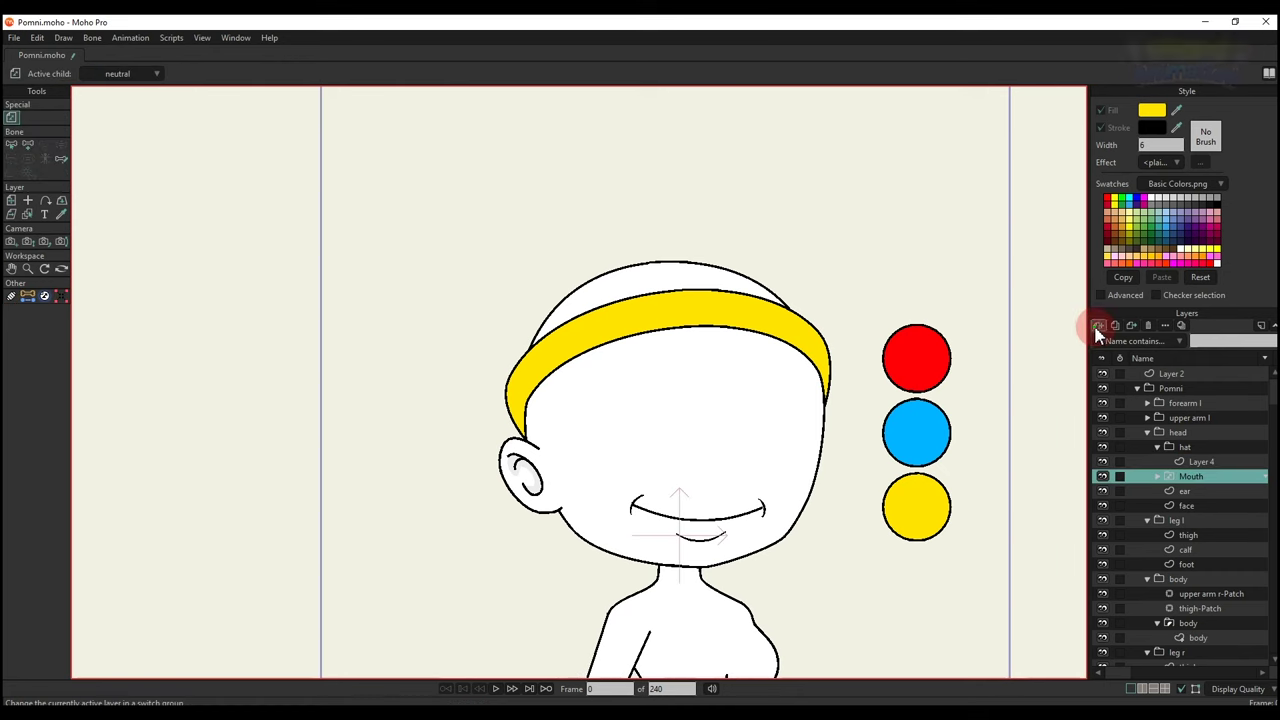
left_click(1097, 333)
left_click(1157, 376)
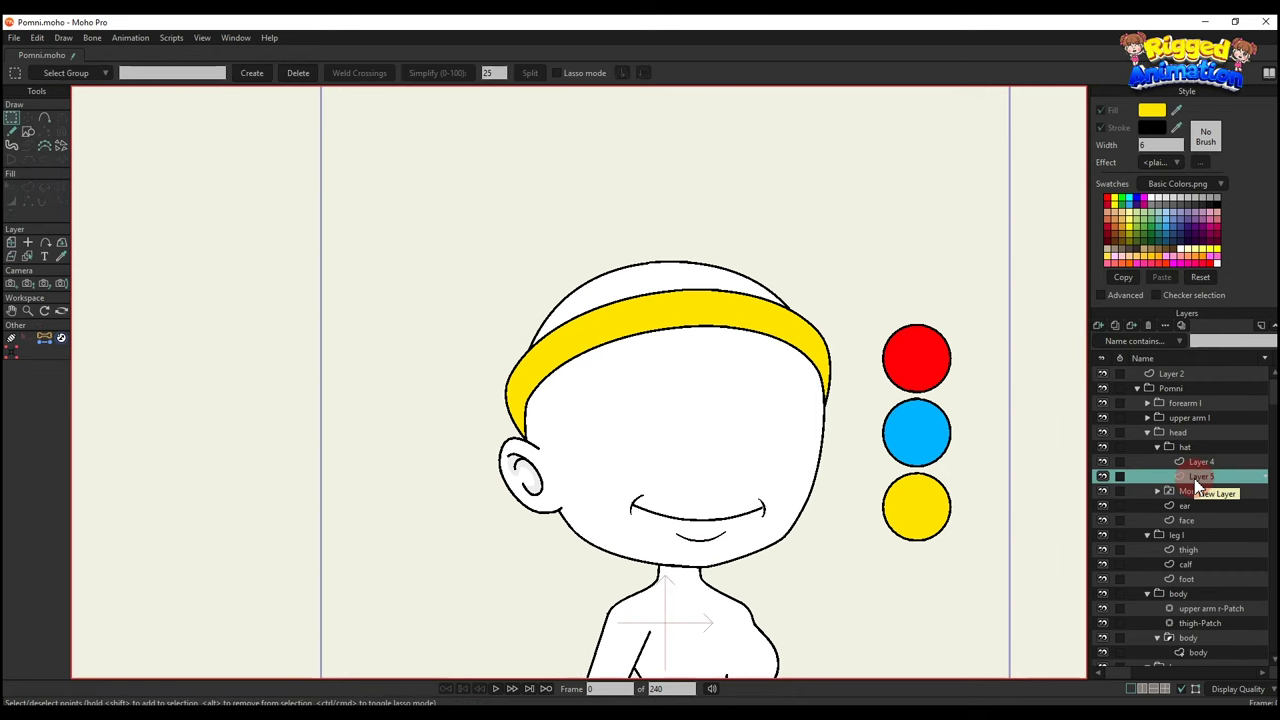
key("ctrl+z")
Draw a triangle beside the head and fill it with the blue sampled from the reference circle.
left_click(28, 131)
left_click(179, 73)
mouse_move(308, 232)
left_mouse_down()
mouse_move(375, 328)
mouse_move(407, 347)
left_mouse_up()
key("q")
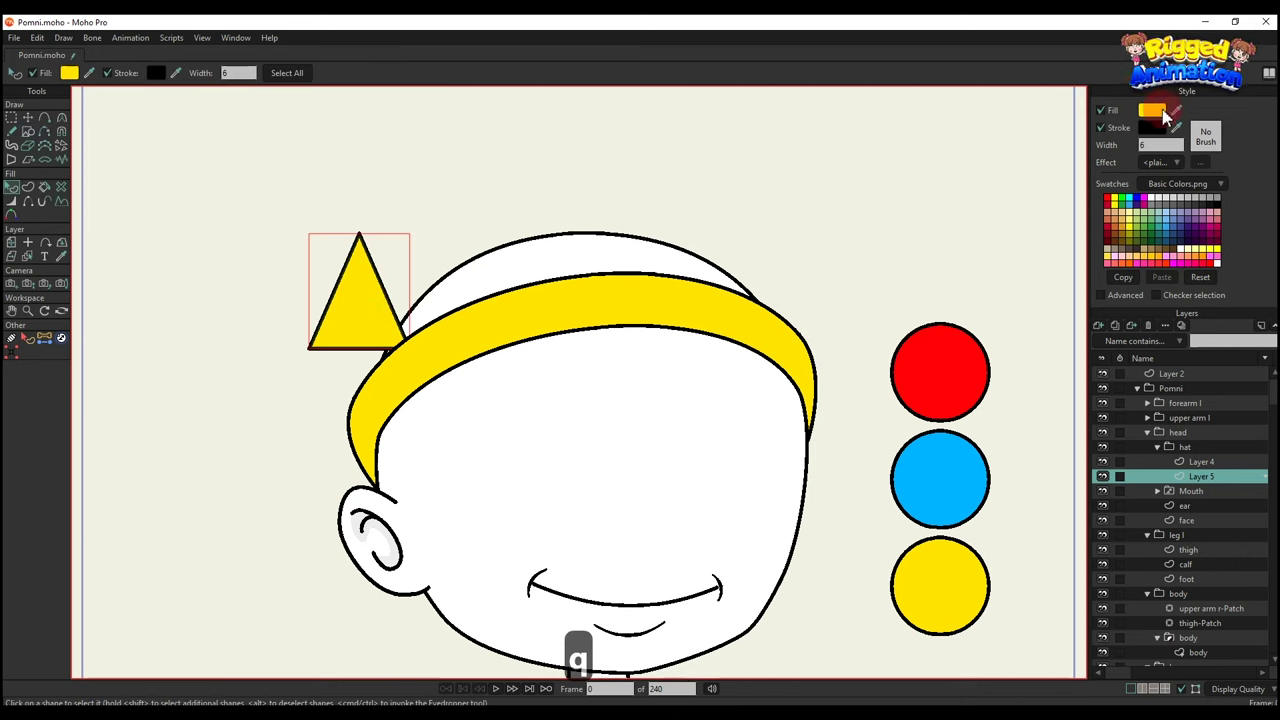
left_click(951, 461, "ctrl")
left_click_drag(531, 333, 581, 325)
Rotate the blue triangle to point outward and fit its corners behind the headband's left end above the ear.
key("t")
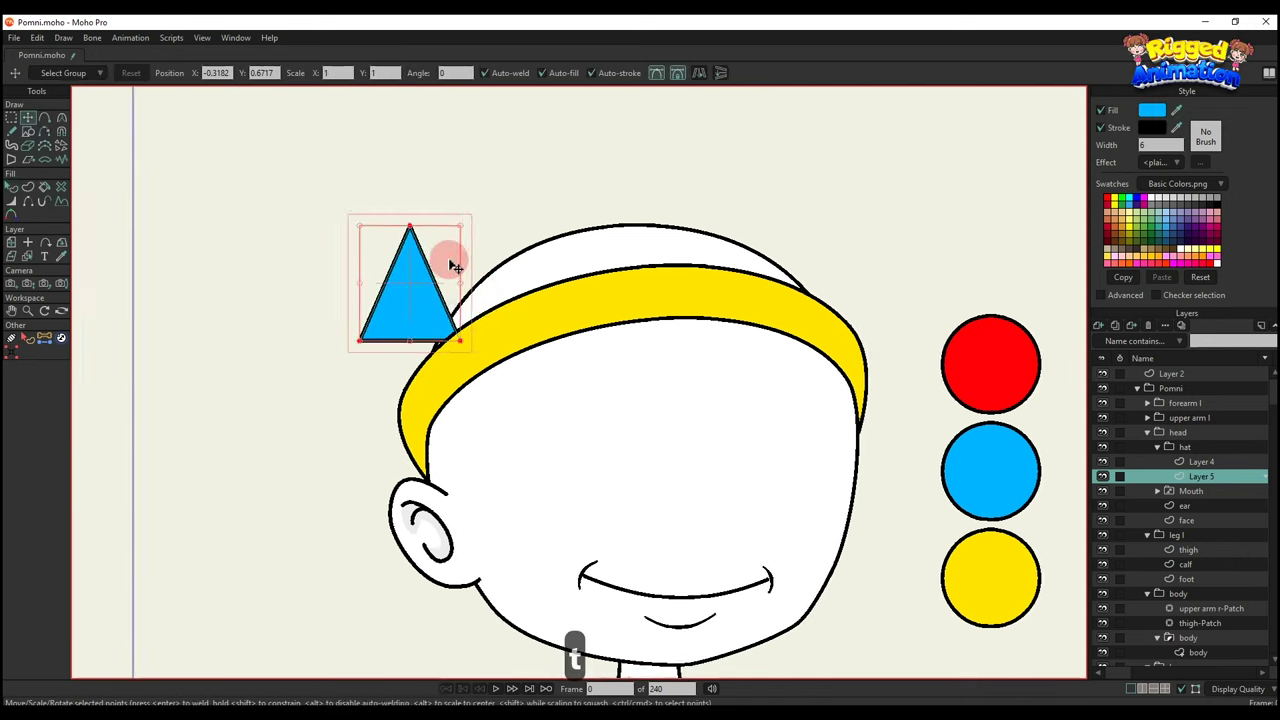
scroll(450, 256, "up", 2)
left_click_drag(475, 268, 412, 206)
left_click_drag(438, 303, 401, 452)
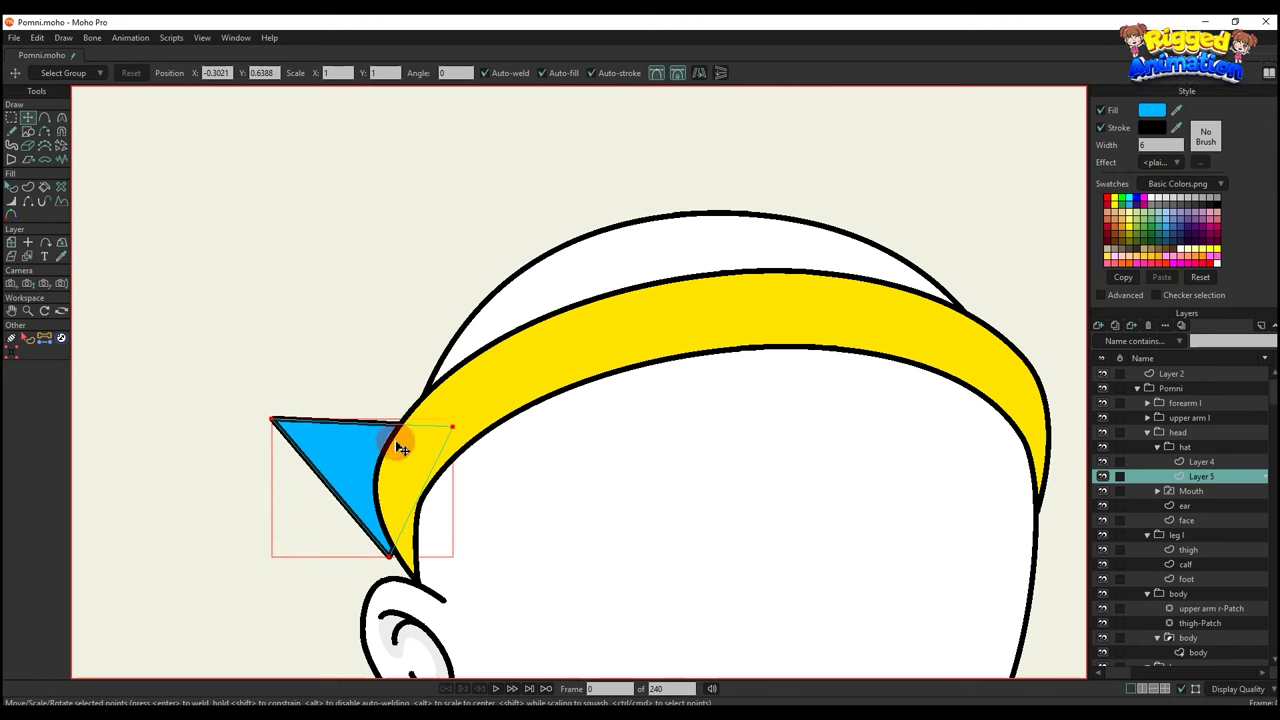
scroll(433, 405, "up", 1)
left_click_drag(438, 408, 385, 383)
left_click_drag(378, 463, 367, 479)
left_click_drag(315, 363, 342, 320)
left_click(236, 444)
scroll(250, 440, "down", 2)
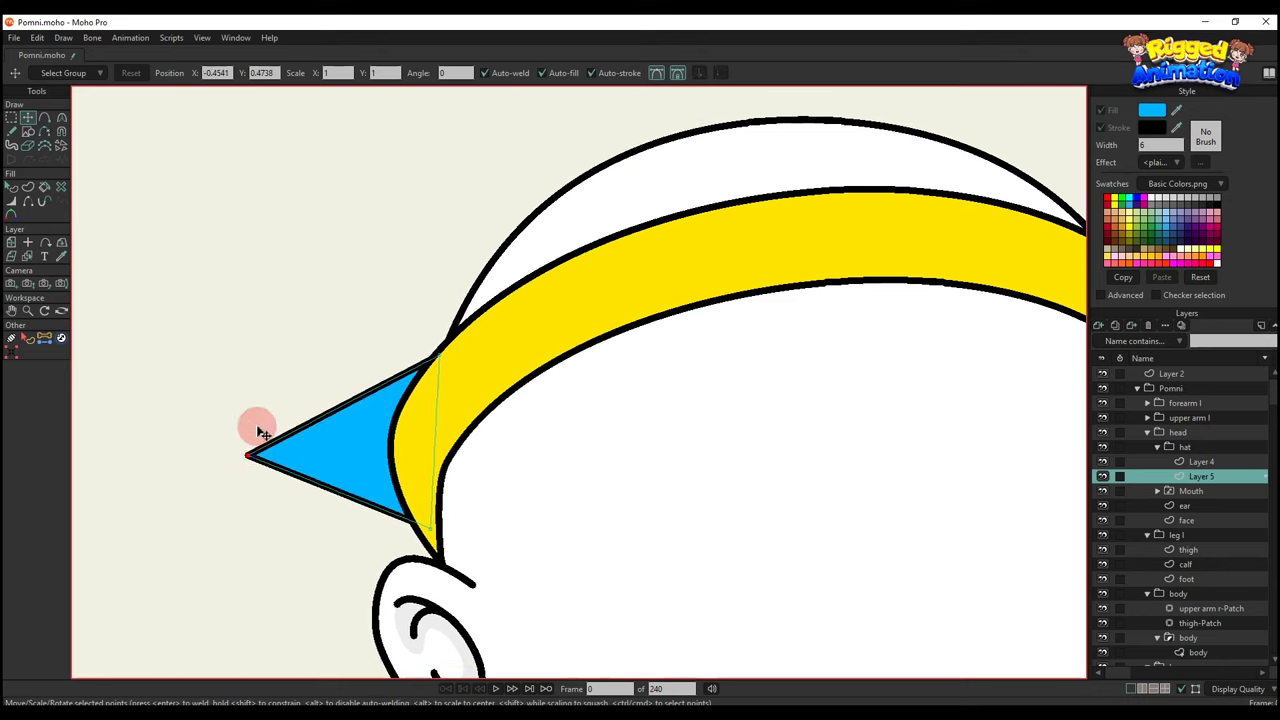
Bend the sides of the blue spike by adjusting the curvature at its tip.
key("c")
left_click_drag(238, 456, 305, 430)
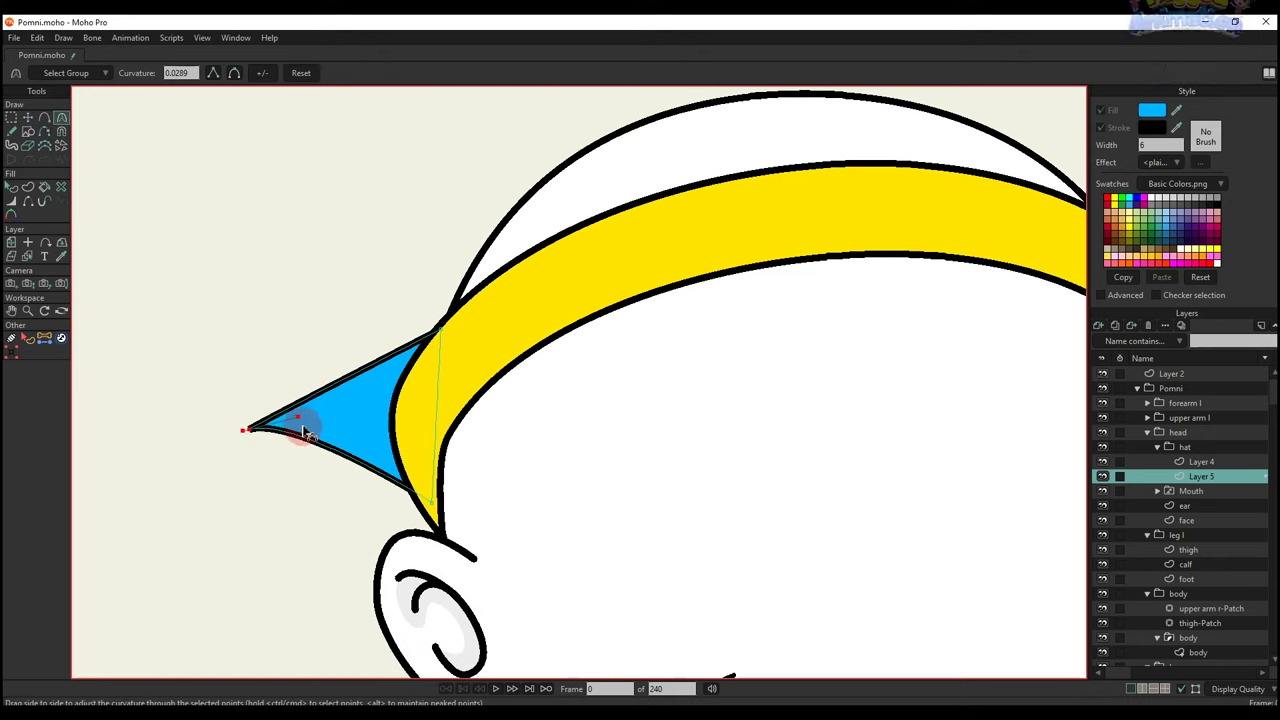
scroll(289, 366, "down", 4)
Enlarge the blue spike slightly and align its base corners with the headband's edge.
key("q")
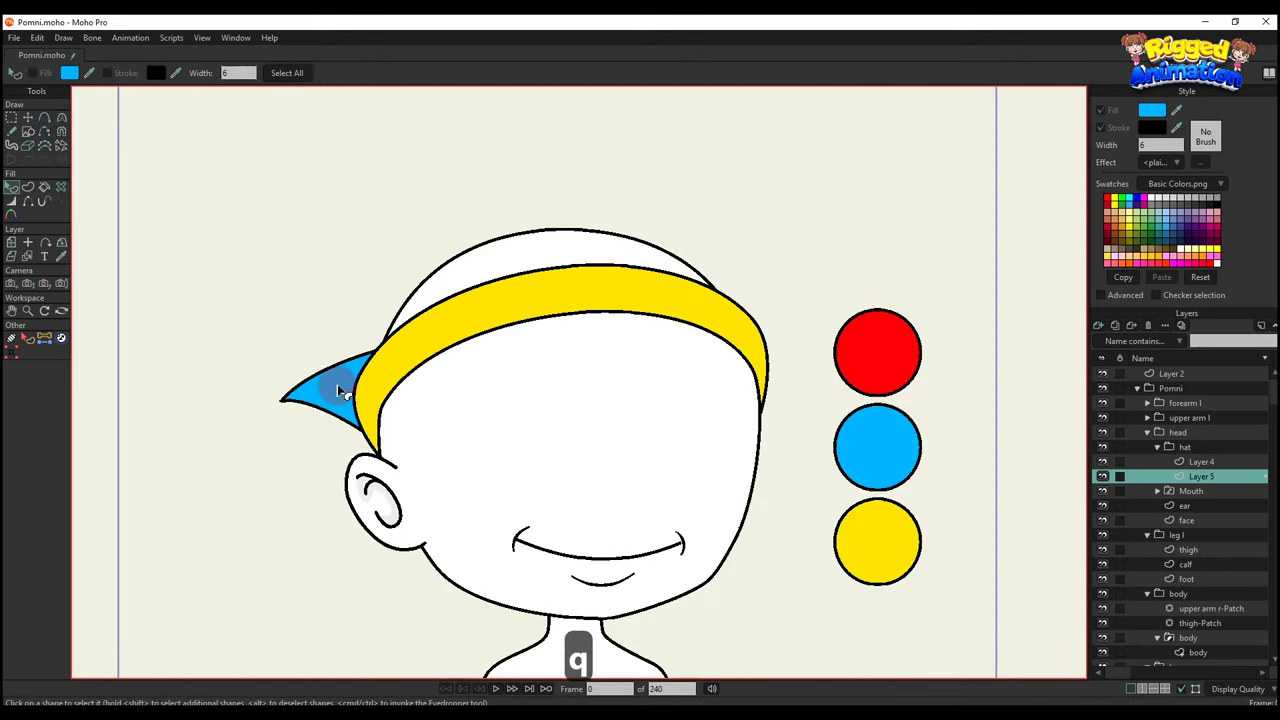
key("t")
scroll(363, 374, "up", 1)
double_click(363, 367)
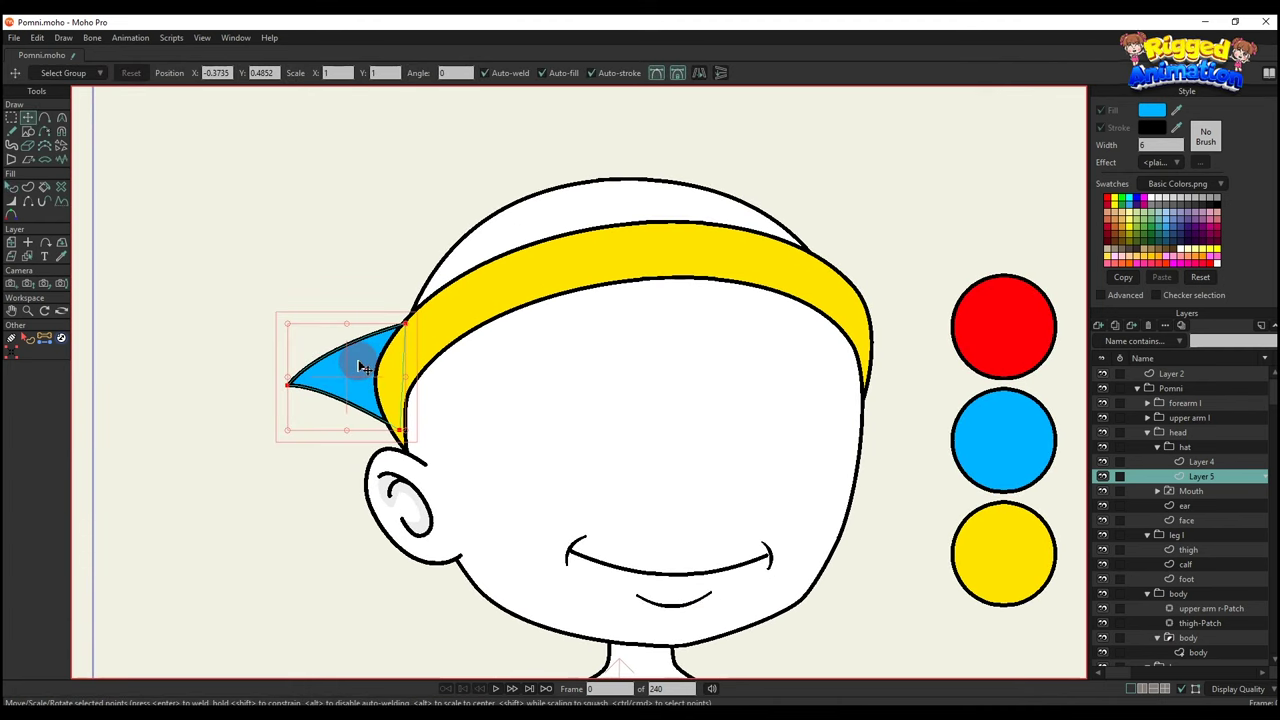
left_click_drag(405, 323, 372, 340)
left_click(408, 320)
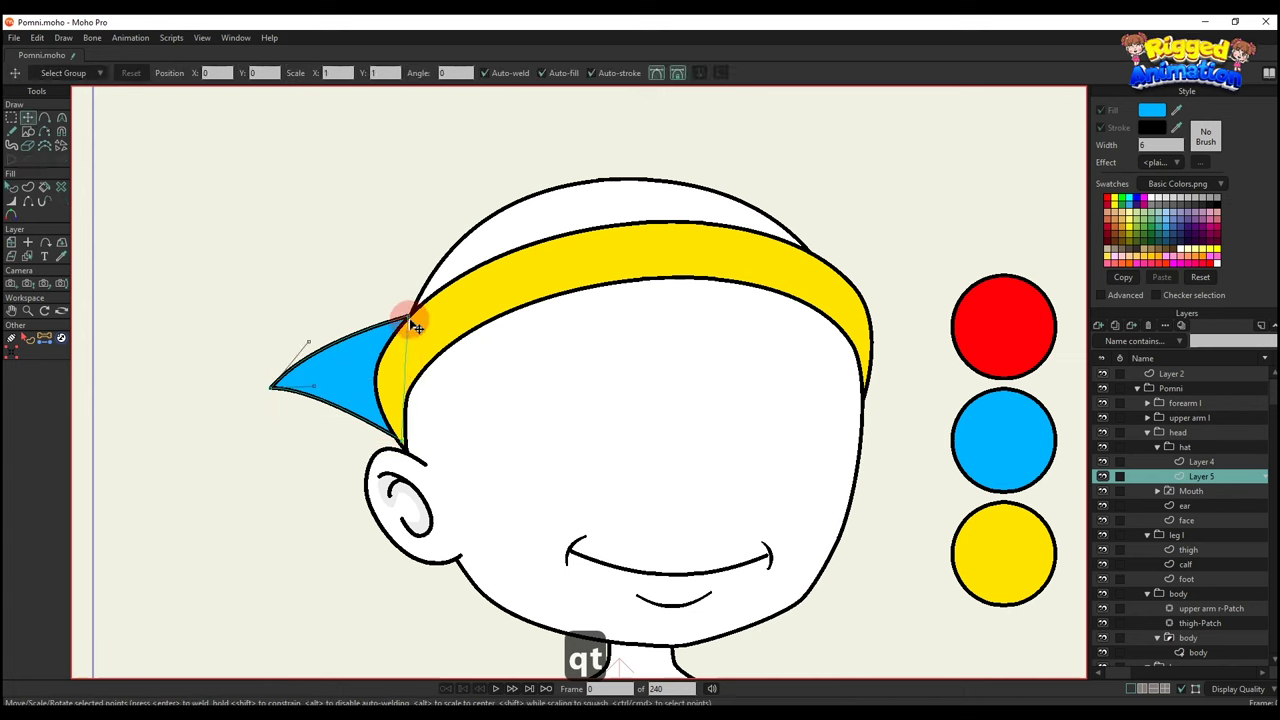
left_click(405, 441)
Add a point in the middle of the blue spike's base behind the headband.
key("a")
left_click(396, 380)
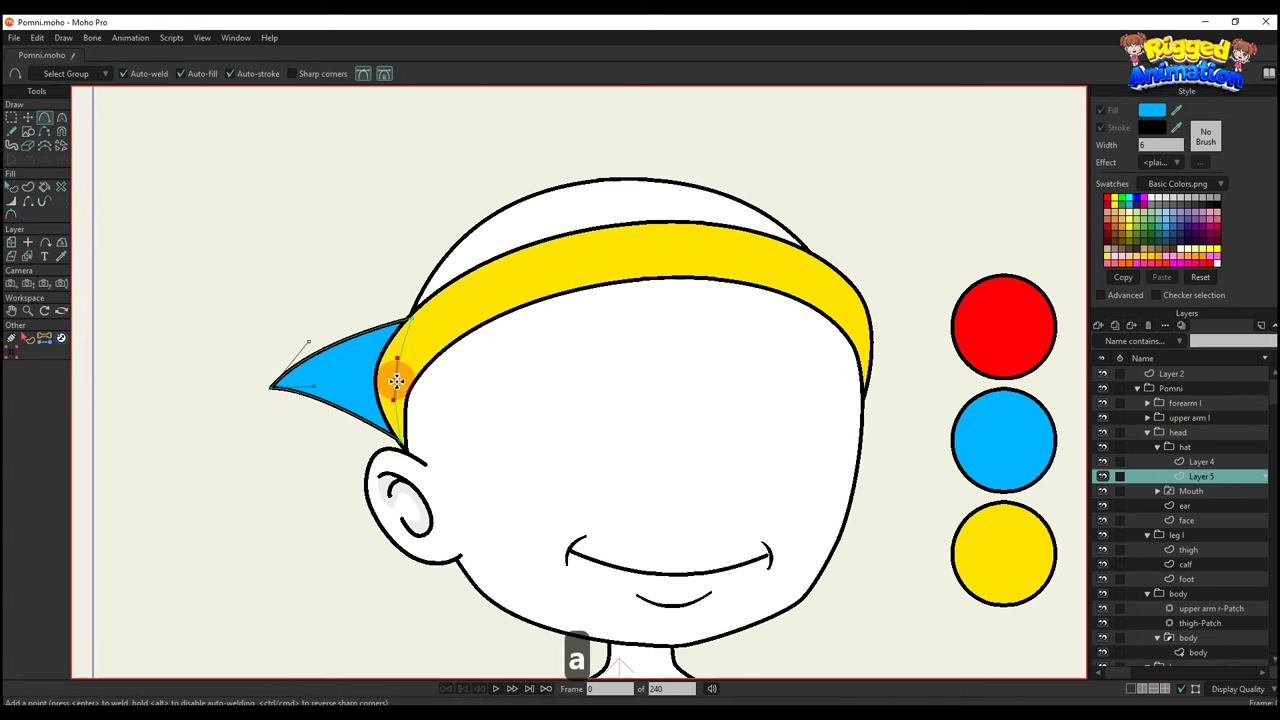
scroll(396, 380, "down", 2)
key("t")
key("q")
scroll(400, 340, "down", 2)
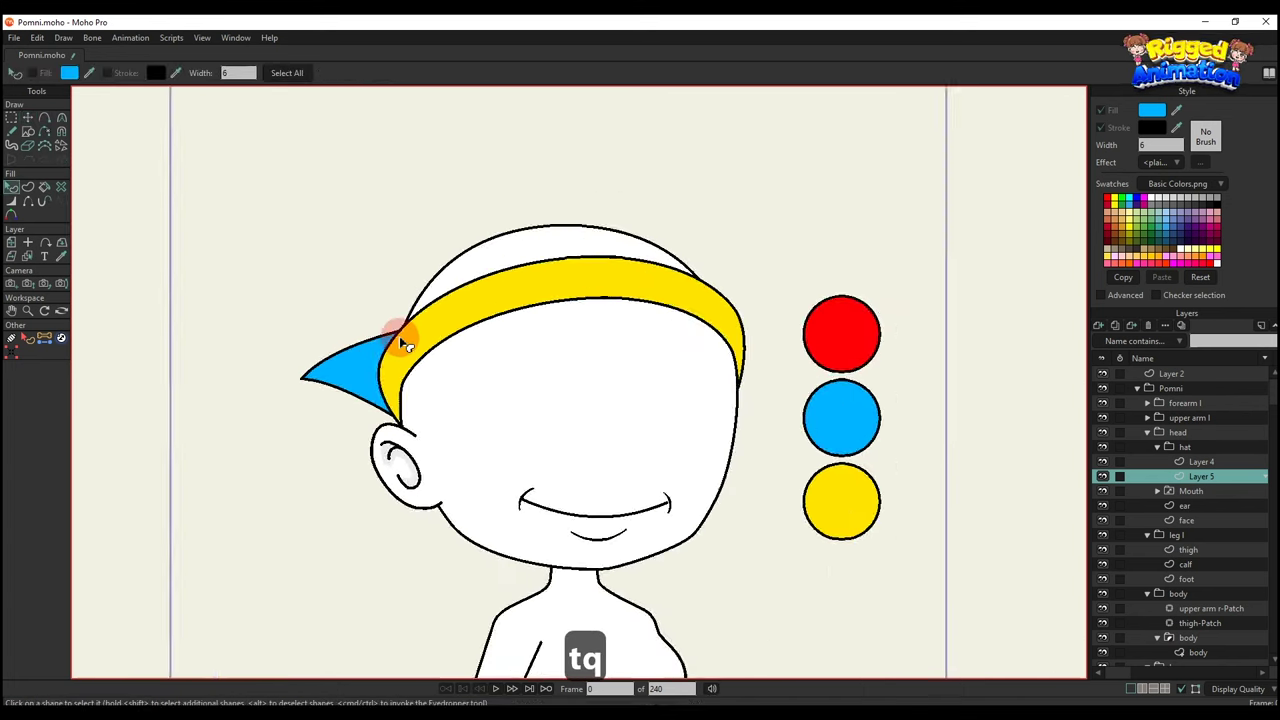
Duplicate the blue spike and place the copy beside it farther up the headband.
scroll(393, 362, "up", 2)
key("t")
double_click(363, 362)
key("ctrl+c")
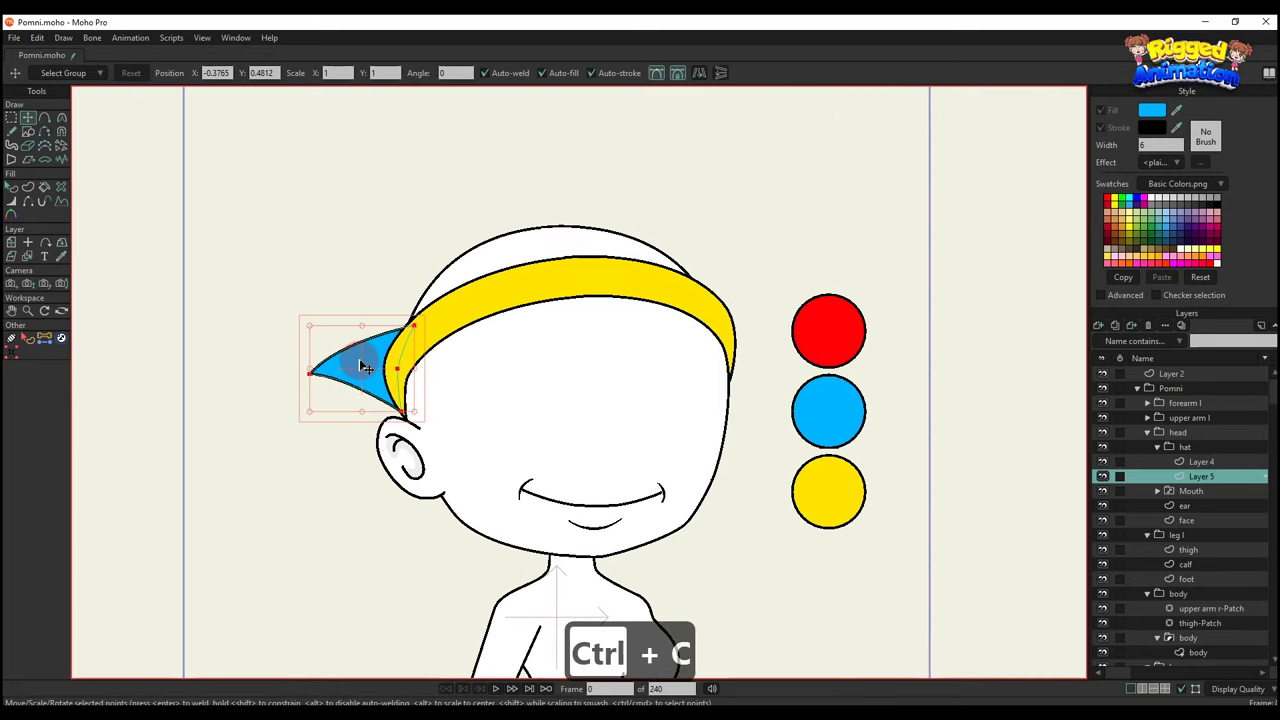
key("ctrl+v")
left_click_drag(373, 355, 528, 271)
scroll(436, 279, "up", 1)
Duplicate the second blue spike and place a third one nearer the top of the headband.
key("ctrl+c")
key("ctrl+v")
scroll(534, 271, "down", 3)
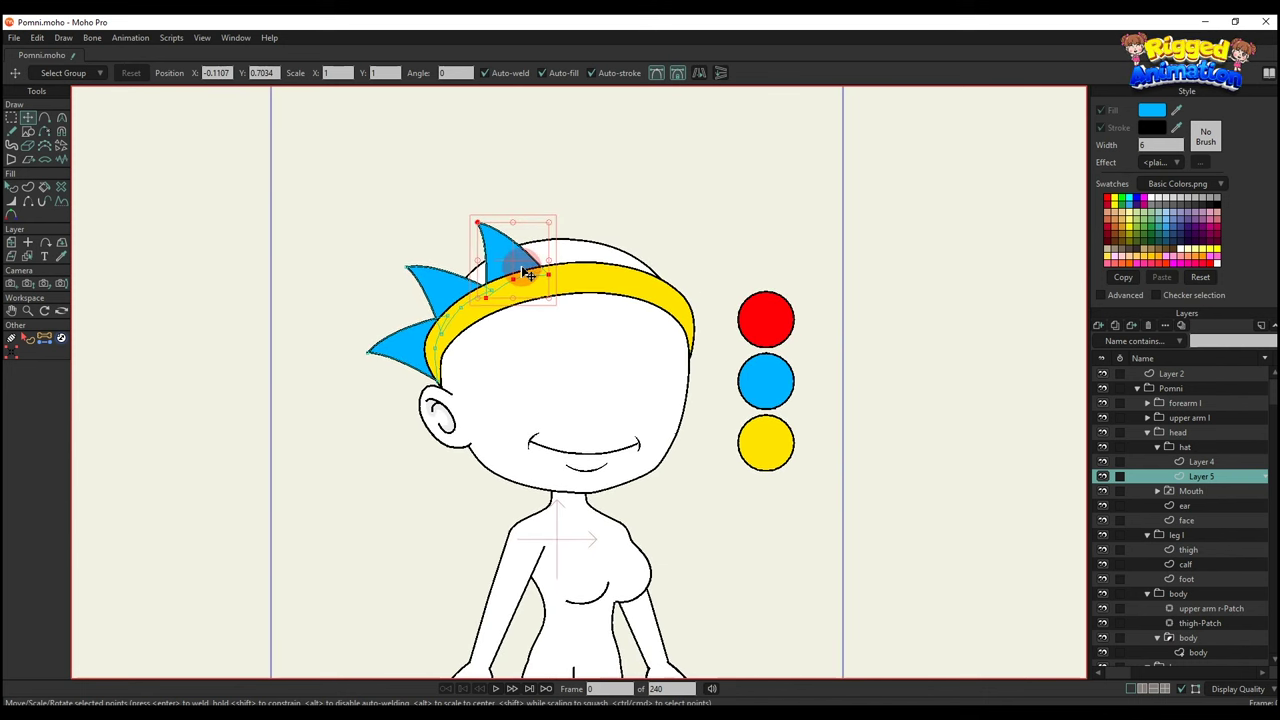
scroll(525, 268, "up", 2)
Duplicate the third spike as a mirrored copy and place it at the top of the headband.
key("ctrl+c")
key("ctrl+v")
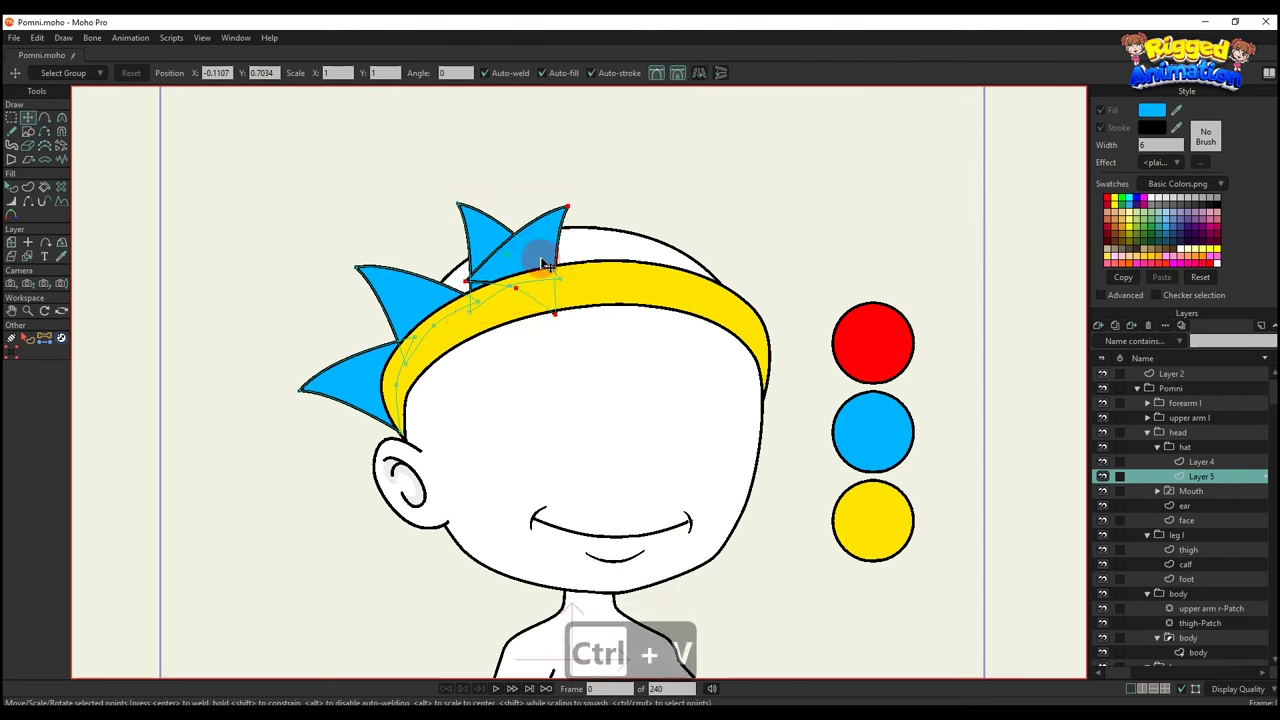
left_click_drag(543, 251, 632, 265)
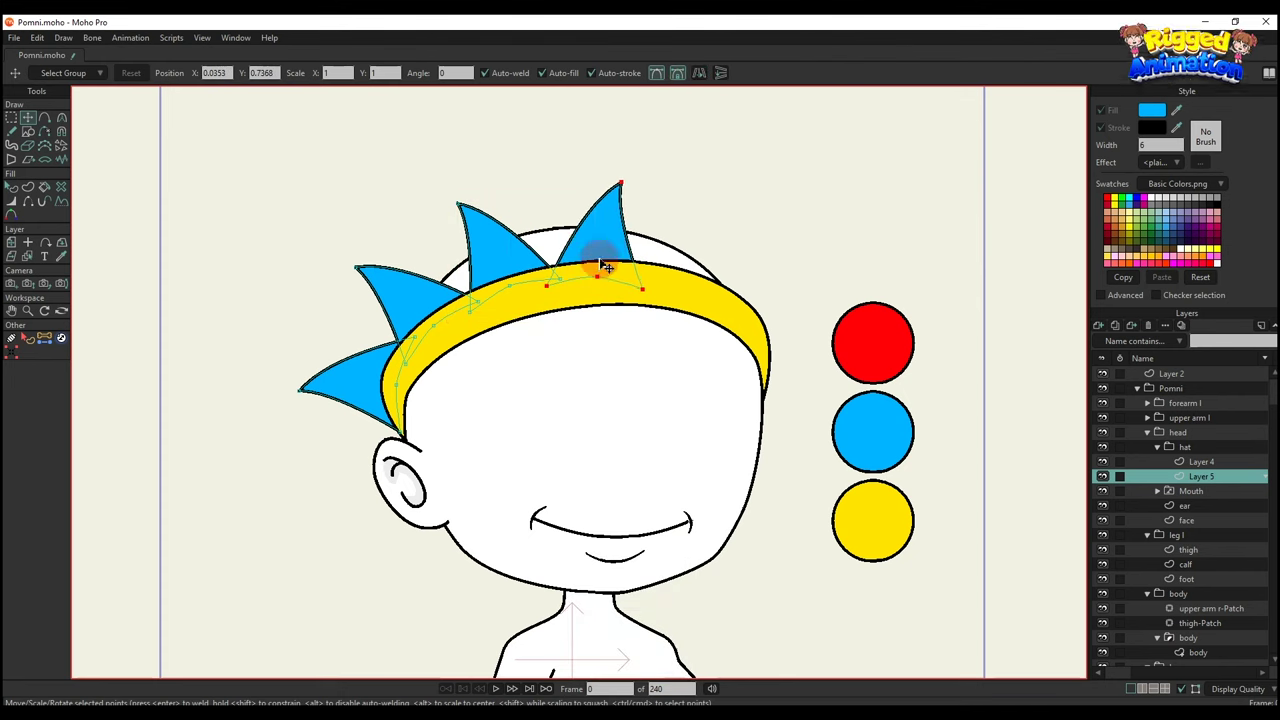
Fill the mirrored spike with the red sampled from the reference circle.
key("q")
left_click_drag(1163, 113, 1003, 237)
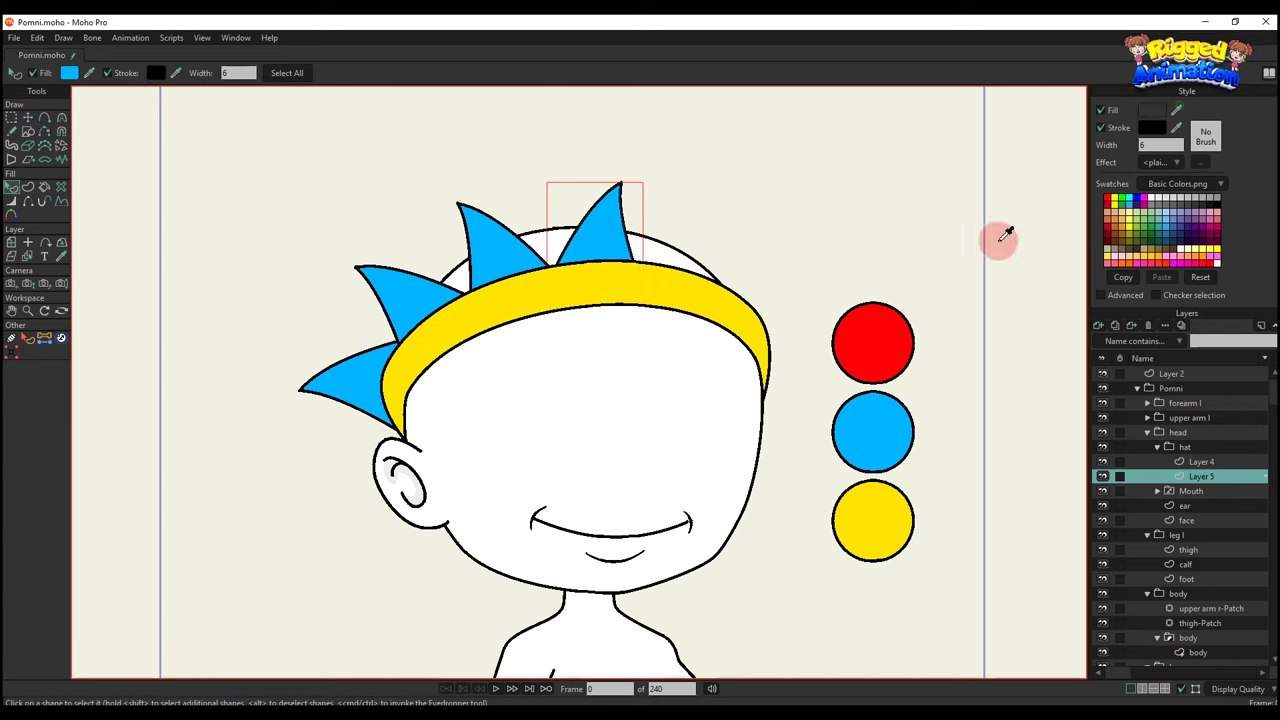
left_click(878, 340, "ctrl")
Duplicate the red spike and place the copy along the right half of the headband.
key("t")
key("ctrl+c")
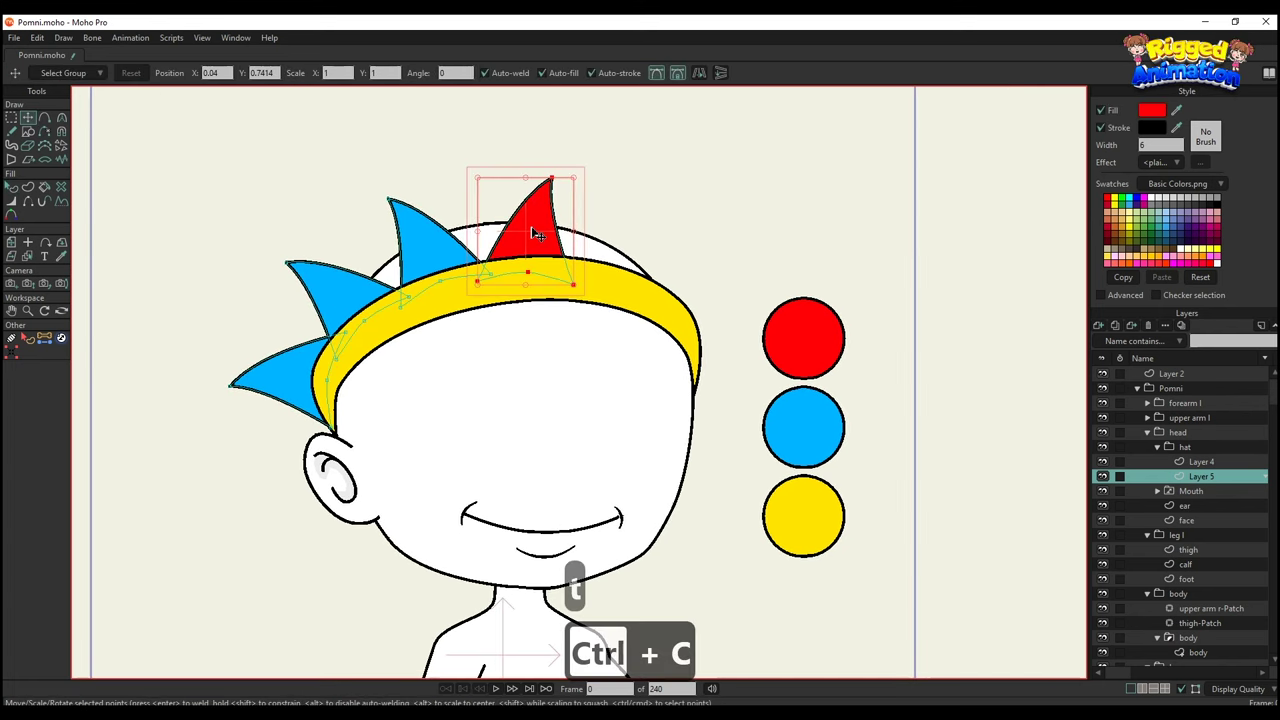
key("ctrl+v")
left_click_drag(604, 266, 730, 305)
Duplicate the second red spike and place the copy at the headband's right end.
scroll(619, 252, "up", 2)
scroll(631, 252, "down", 1)
key("ctrl+c")
key("ctrl+v")
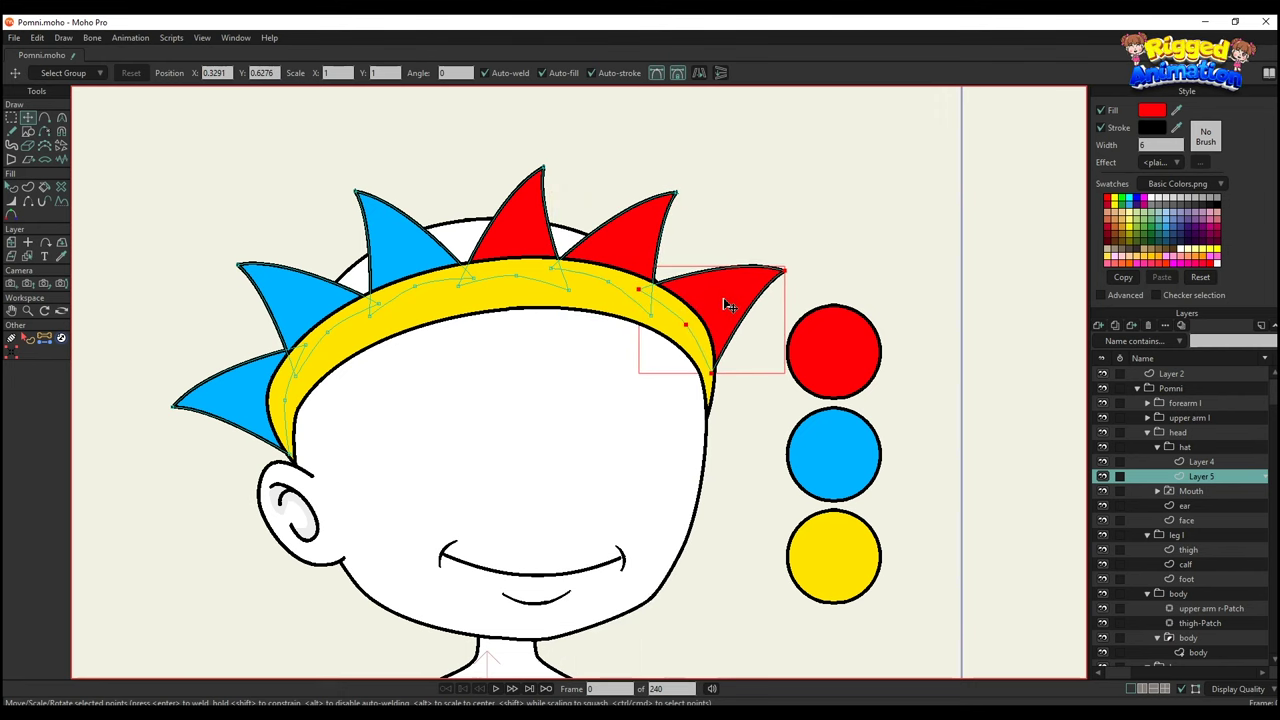
key("w")
left_click_drag(677, 249, 686, 245)
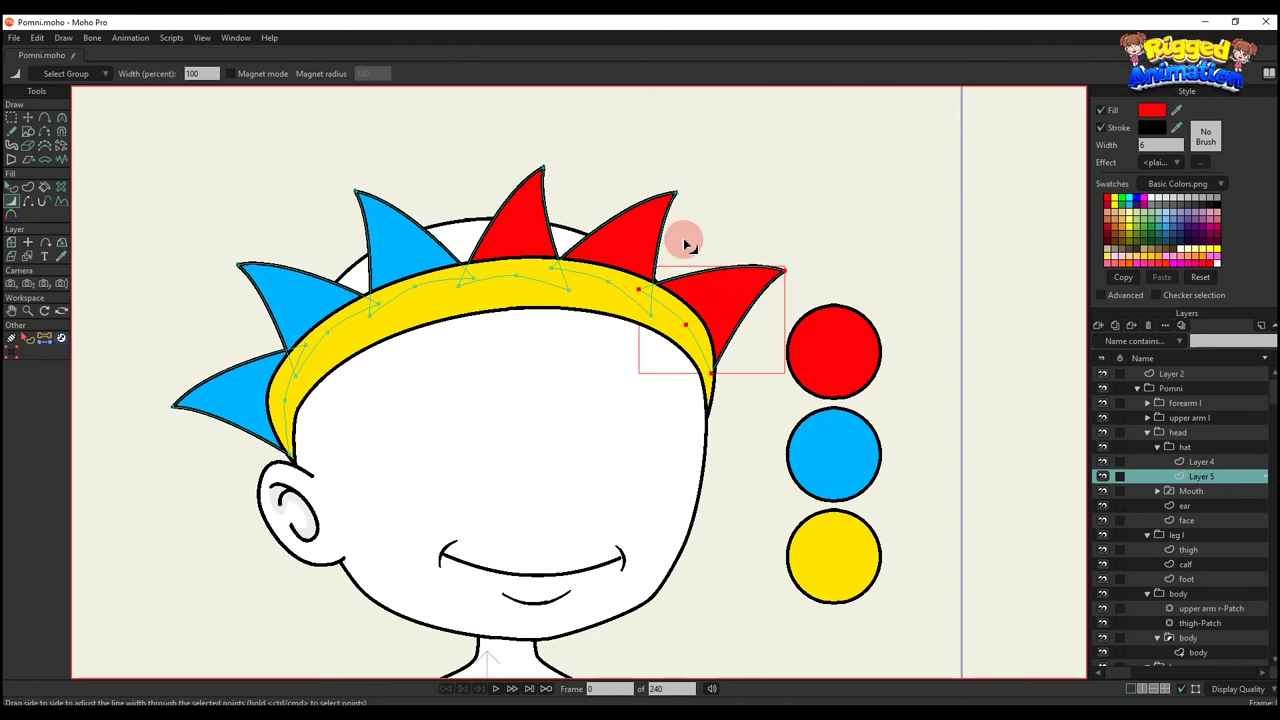
key("q")
scroll(780, 300, "down", 3)
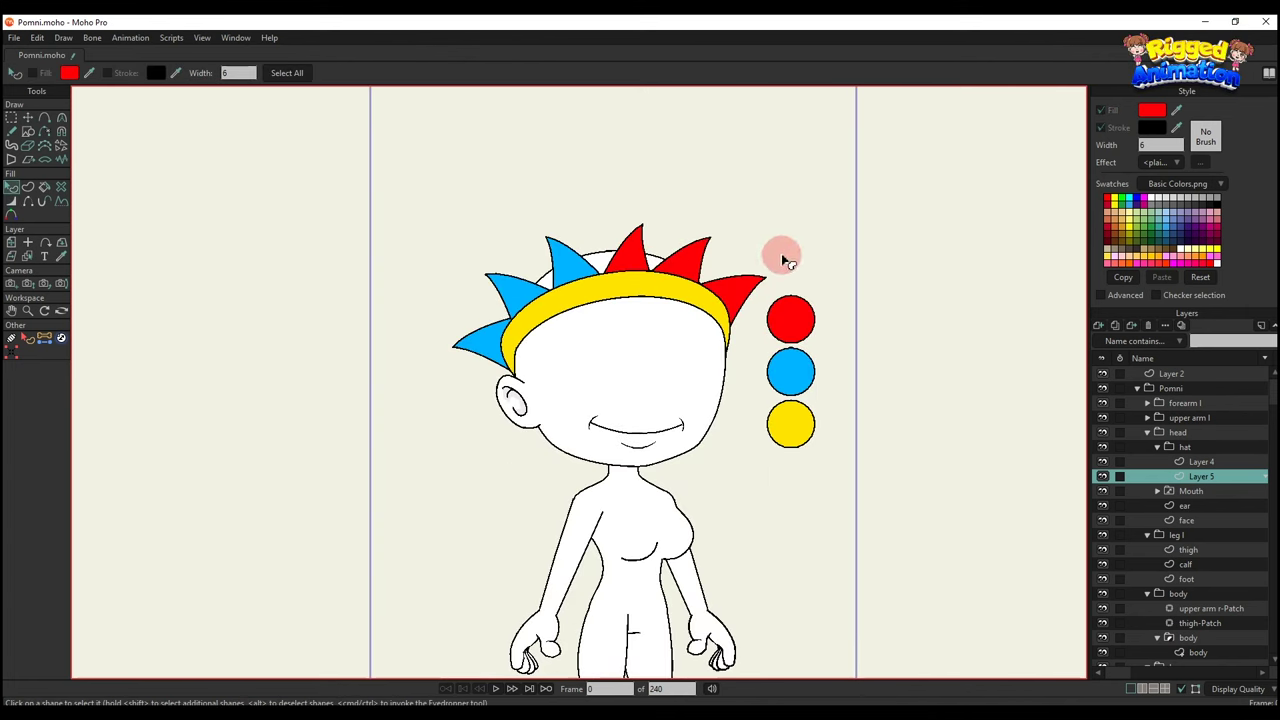
scroll(745, 365, "up", 3)
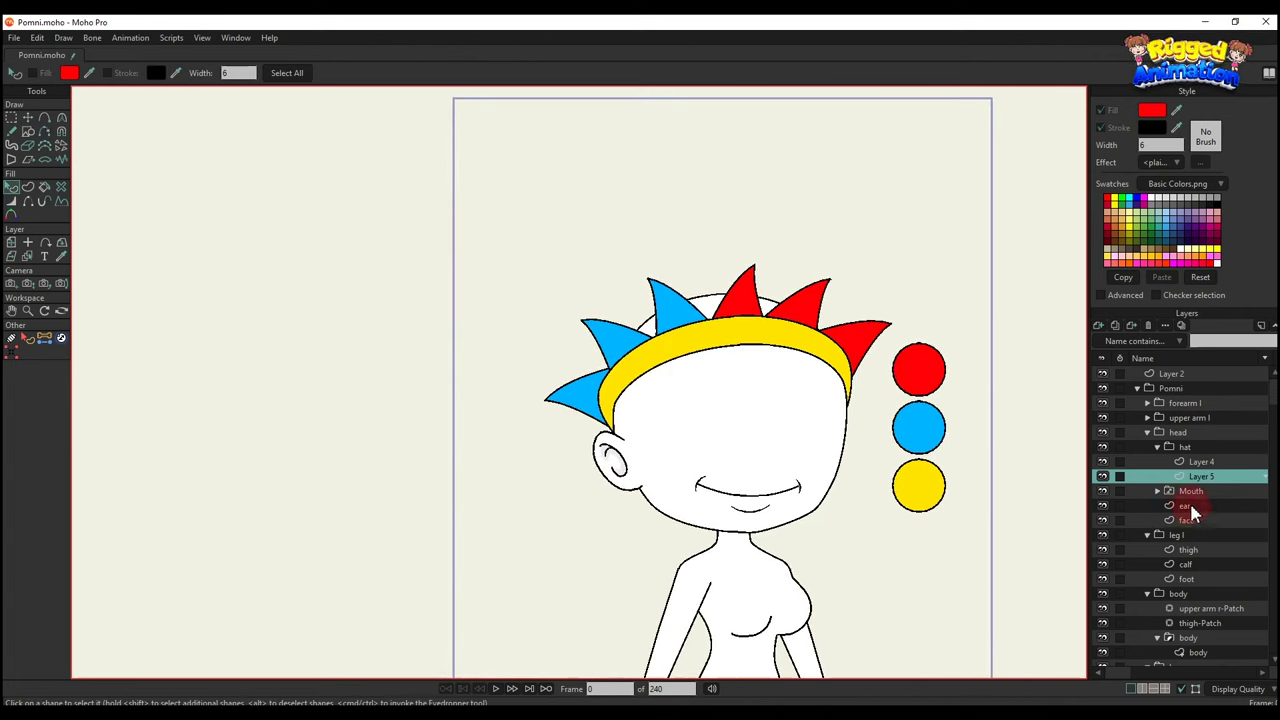
Add another vector layer beneath the spikes layer in the hat group.
left_click(1098, 325)
left_click(1140, 346)
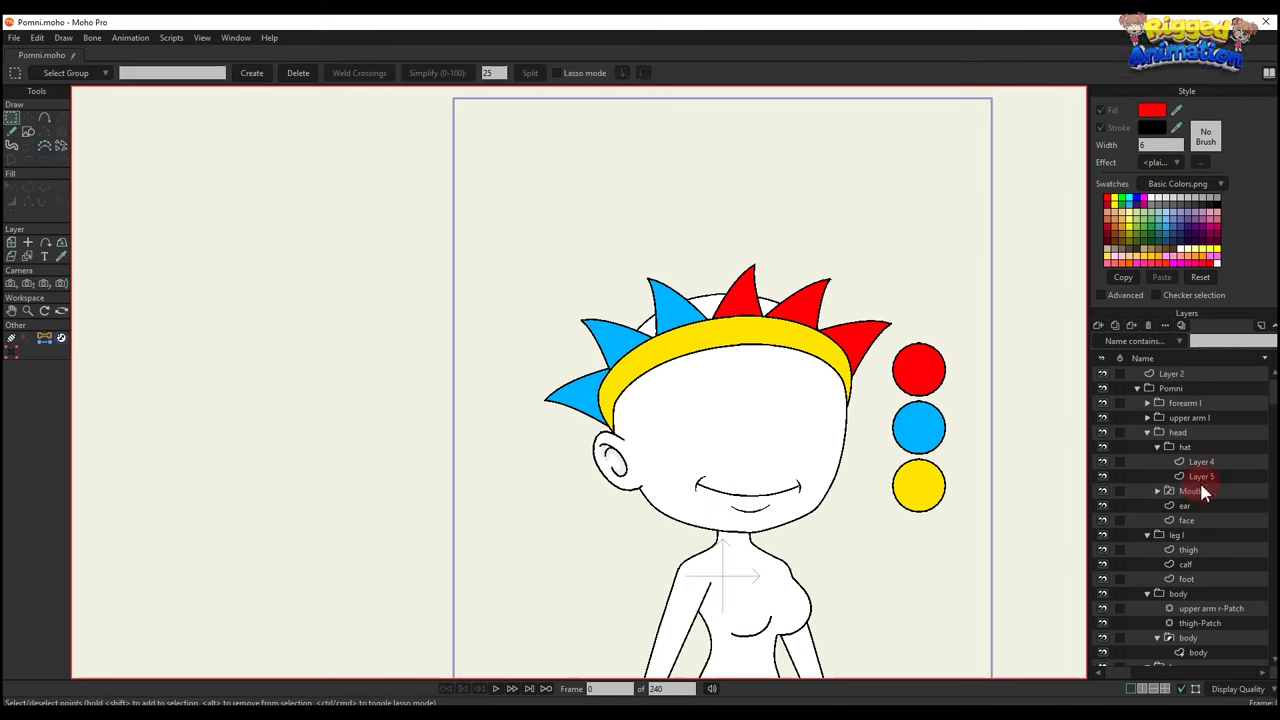
scroll(757, 380, "up", 2)
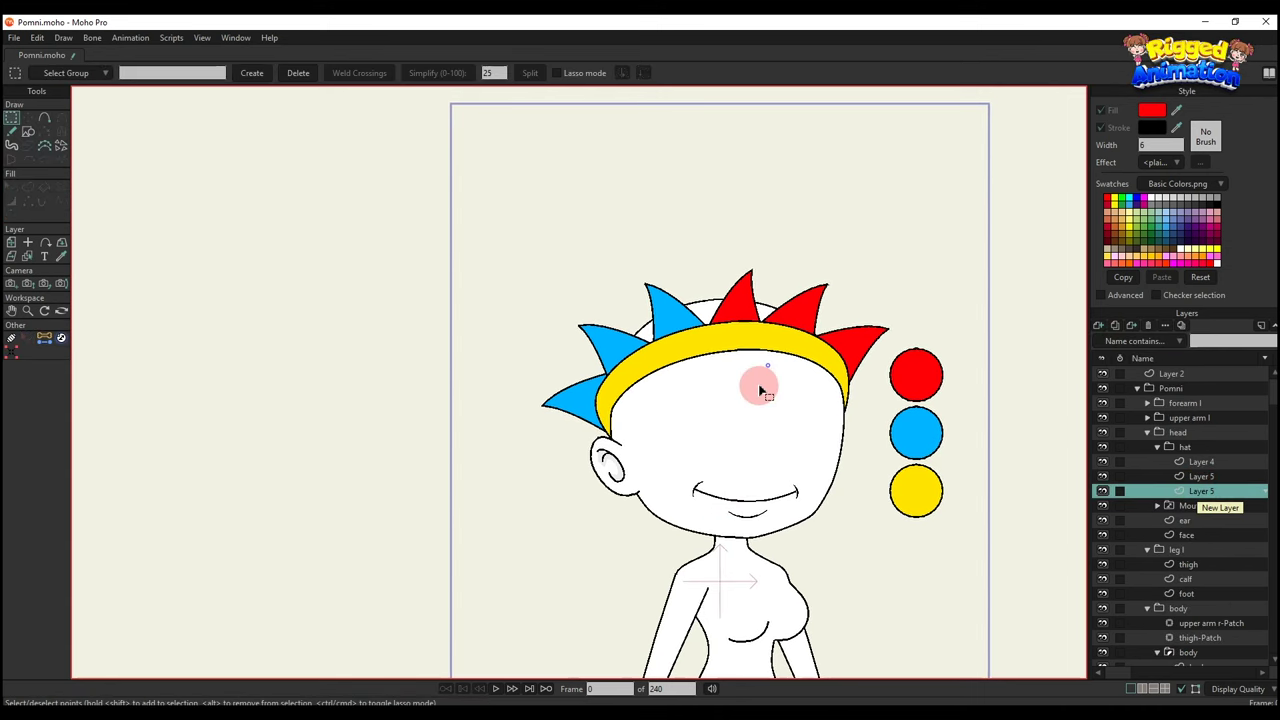
Draw a closed red hat horn rising from the headband's left half and extending outward to a rounded tip.
key("a")
left_click_drag(743, 340, 737, 376)
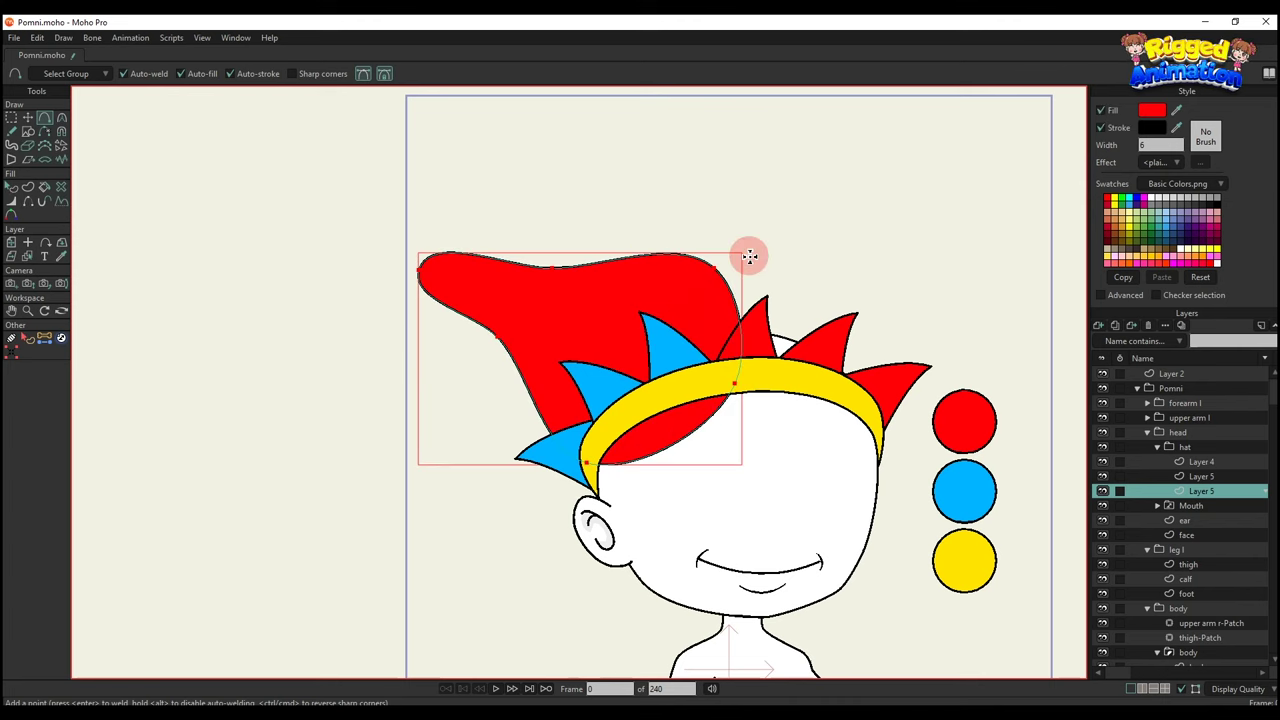
key("t")
key("g")
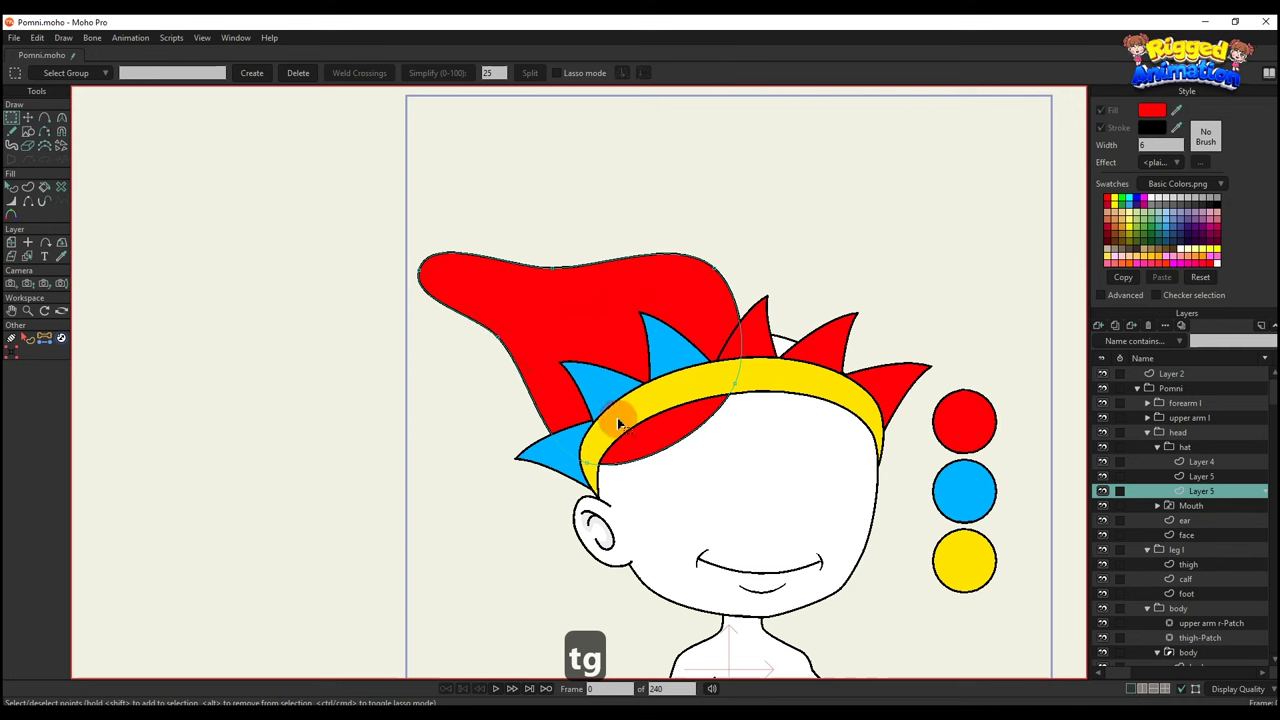
Add a point to the horn's bottom edge, pull it up behind the headband, and adjust the base curvature to follow the band.
key("c")
key("g")
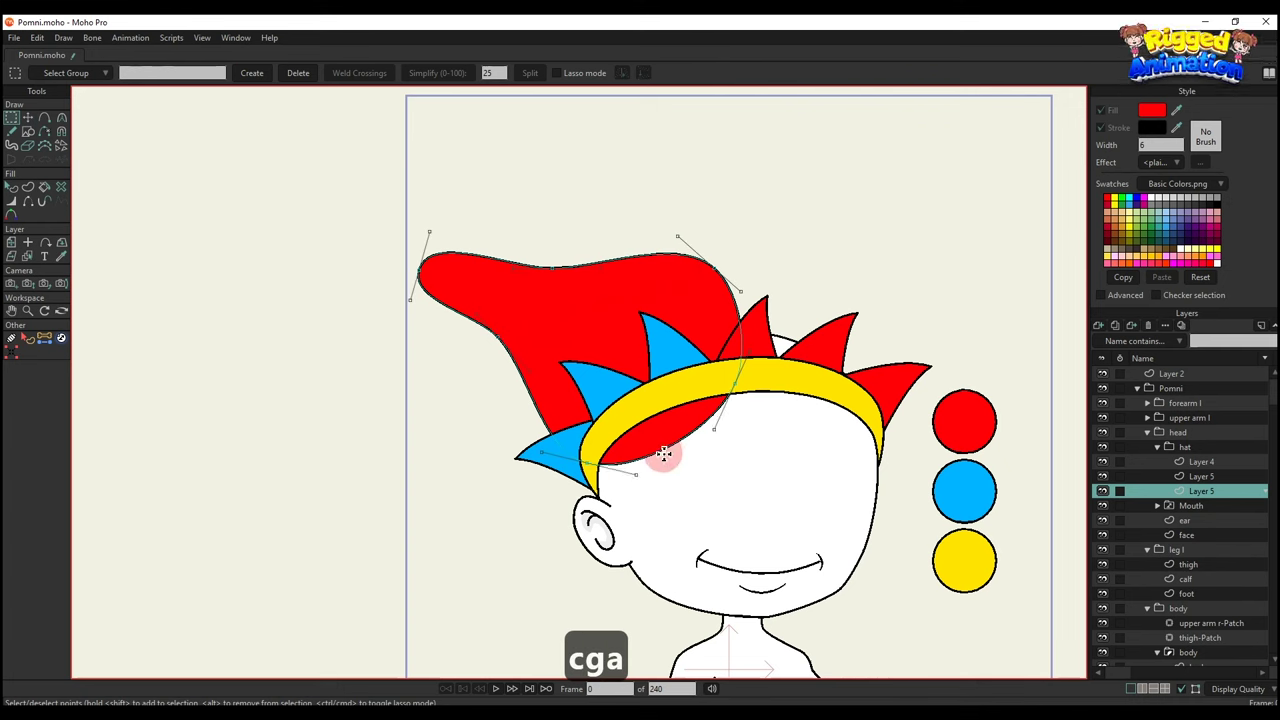
key("a")
left_click_drag(663, 455, 647, 400)
scroll(587, 465, "up", 2)
key("c")
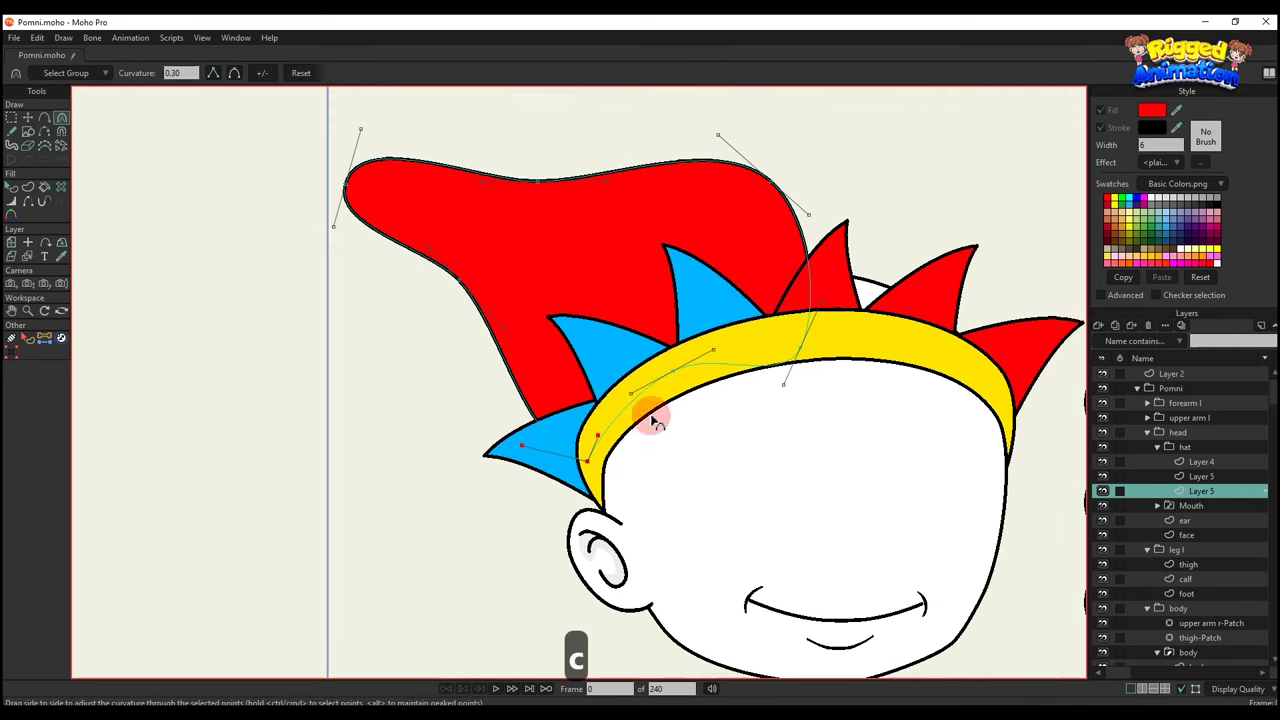
left_click(777, 358)
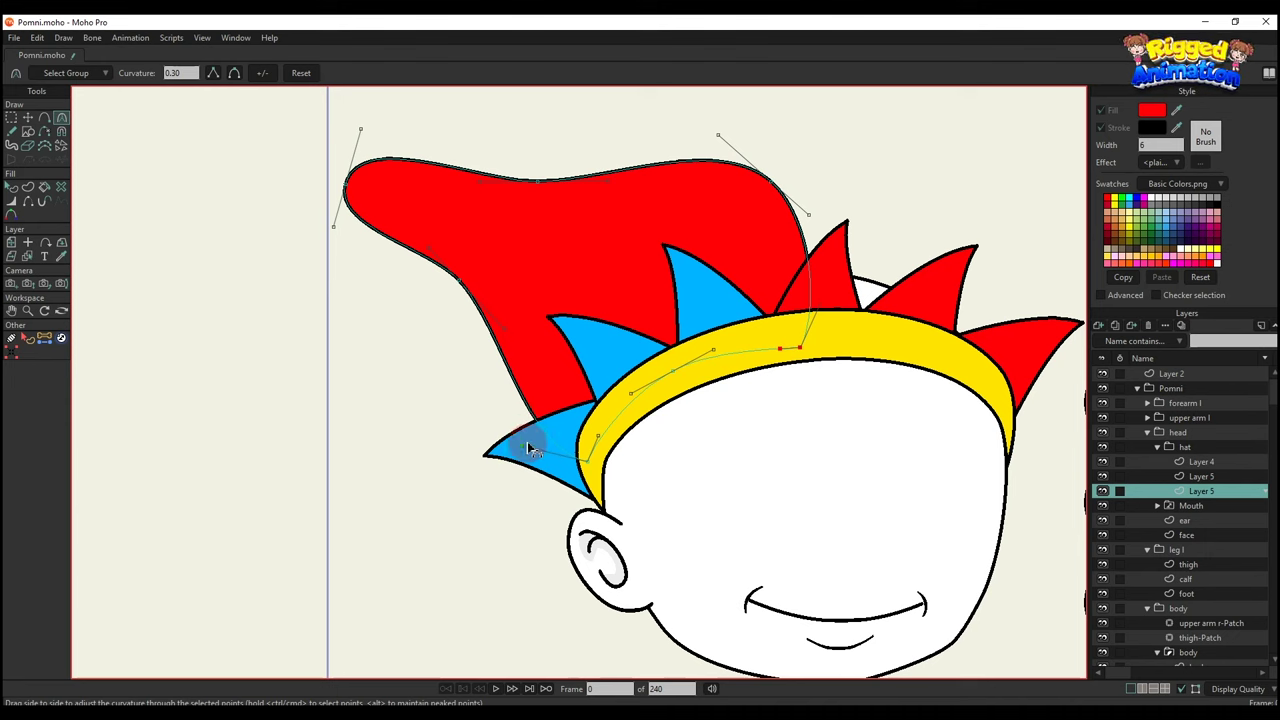
Tuck the horn's outer base corner under the headband, lower its outer-edge point, and shift the upper crown point inward.
key("t")
left_click_drag(600, 456, 598, 486)
left_click_drag(541, 447, 545, 431)
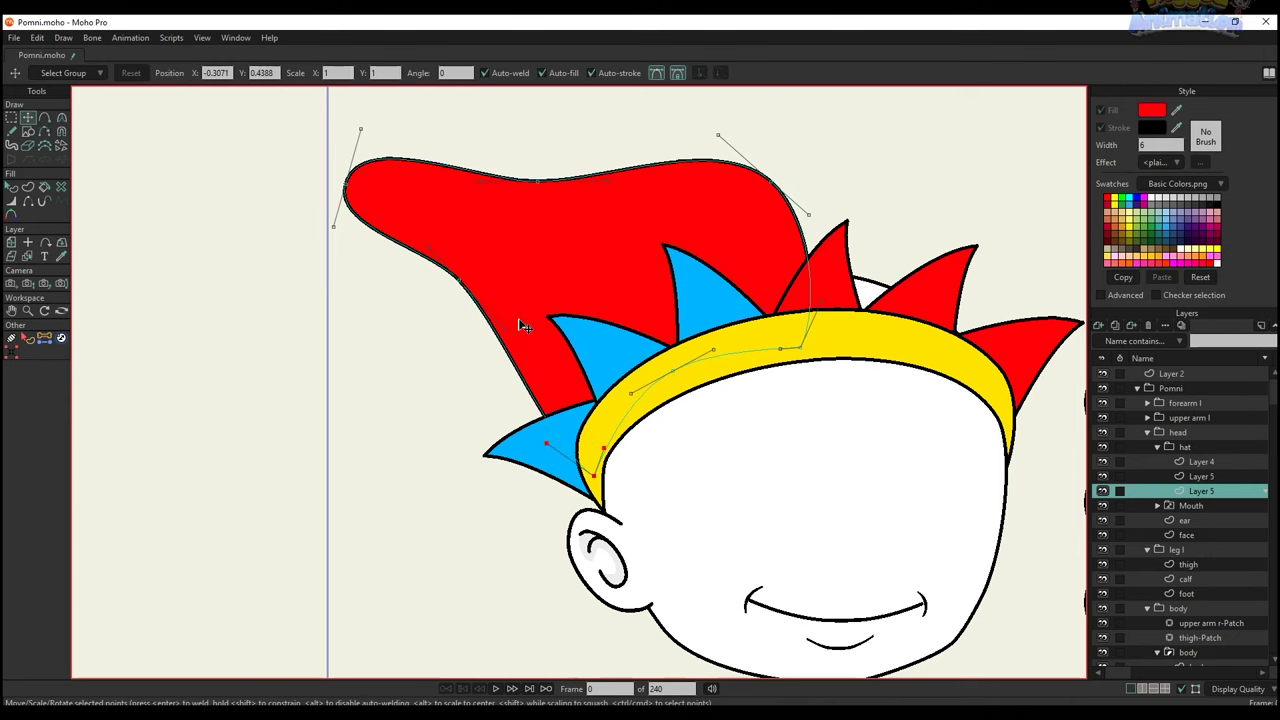
left_click_drag(525, 327, 534, 350)
left_click_drag(467, 317, 509, 391)
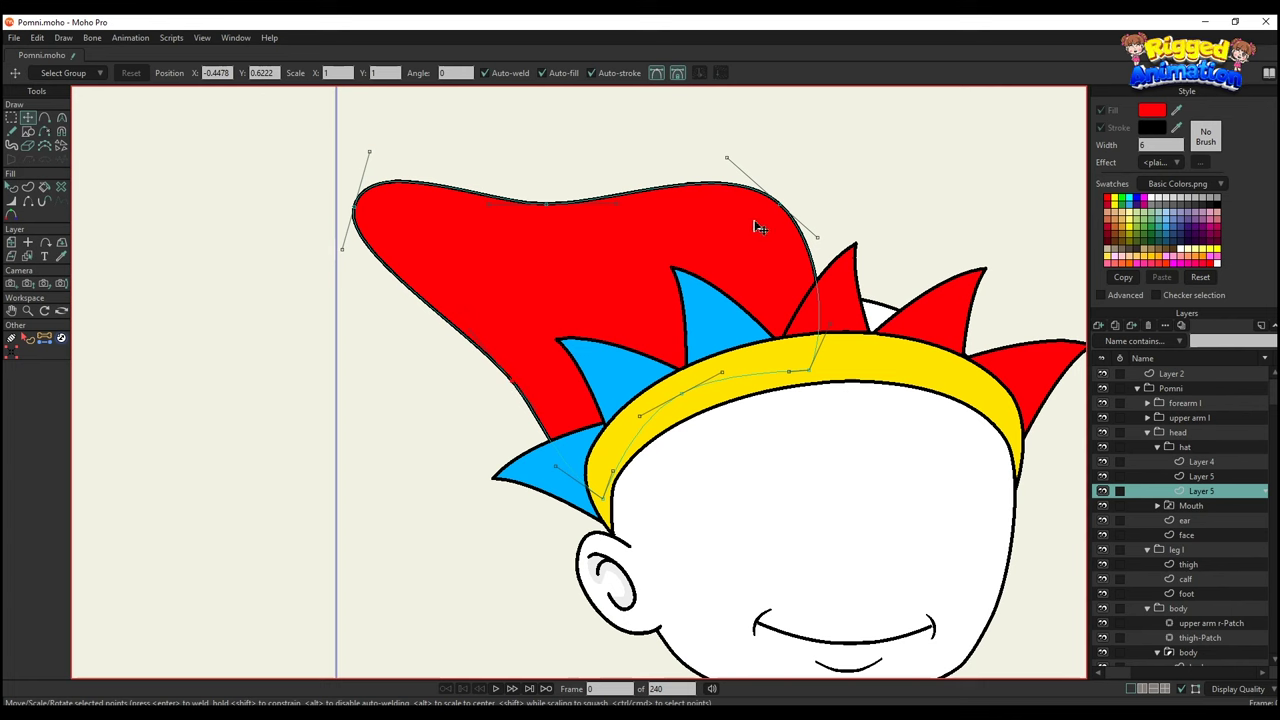
left_click_drag(828, 233, 757, 199)
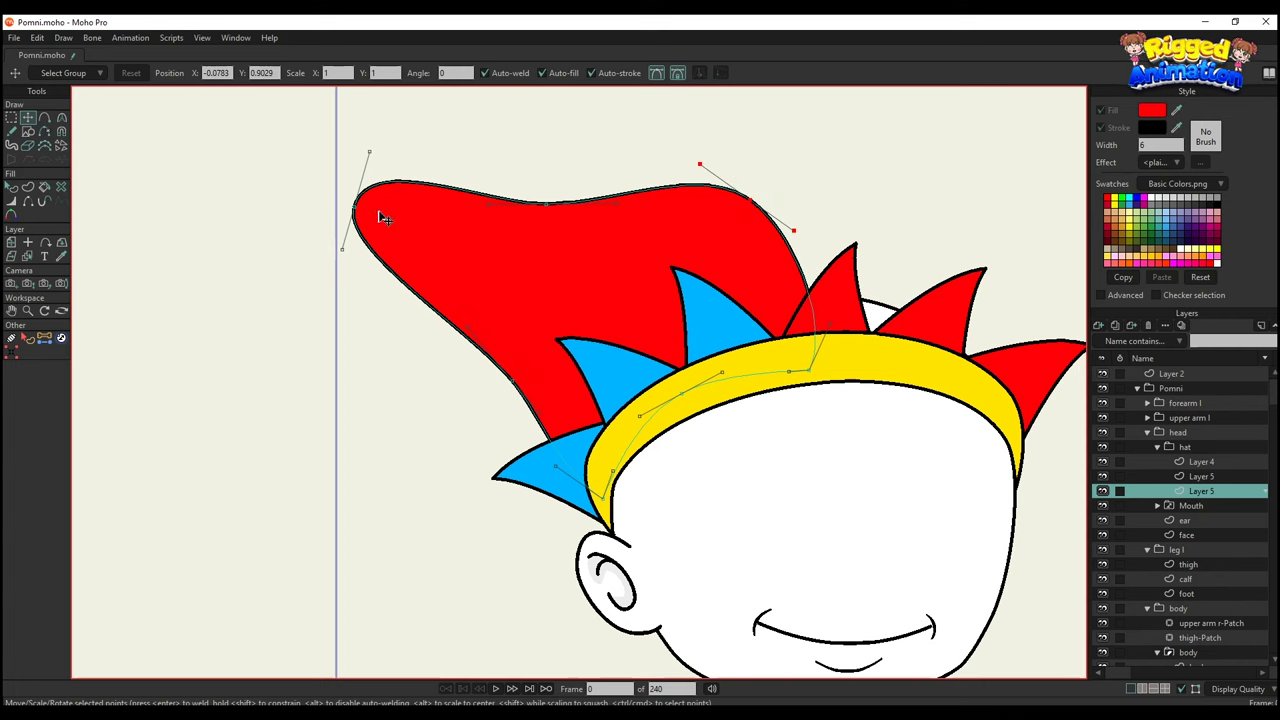
Pull the horn's tip downward into a sharp point and reshape the adjoining upper and lower edges.
left_click_drag(386, 219, 410, 268)
left_click_drag(445, 217, 469, 235)
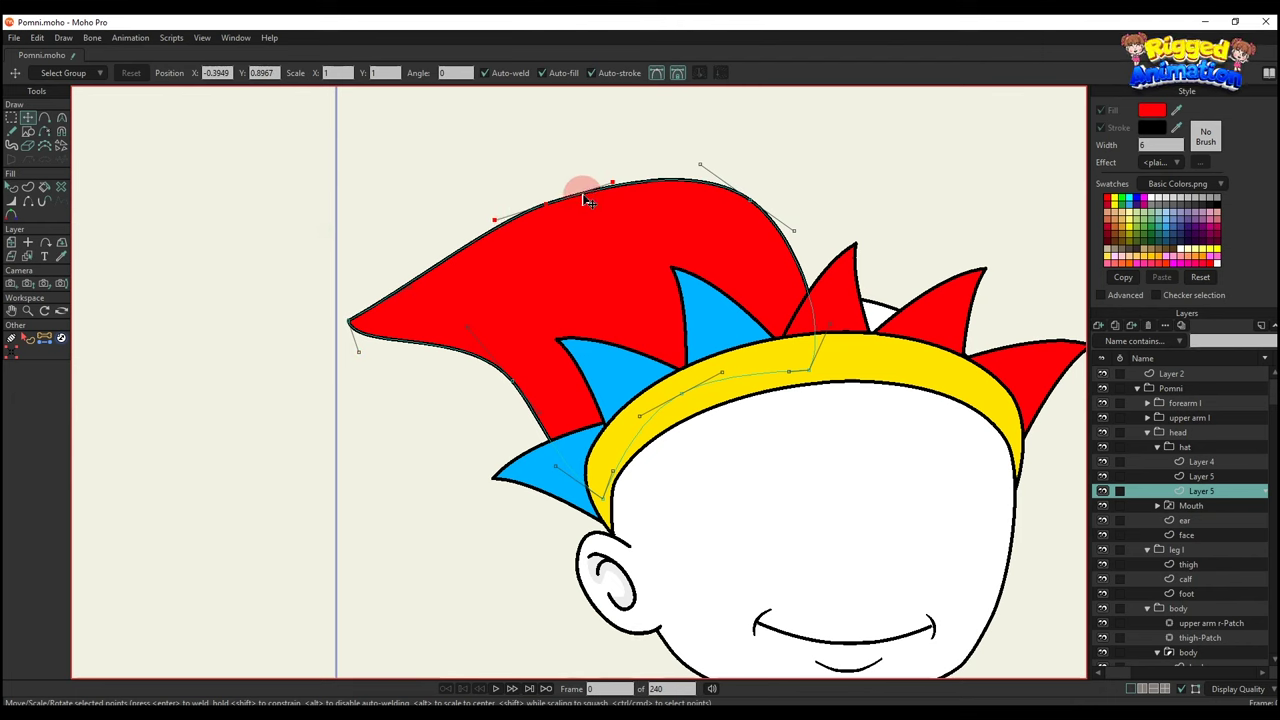
left_click_drag(580, 203, 371, 350)
left_click_drag(463, 349, 515, 405)
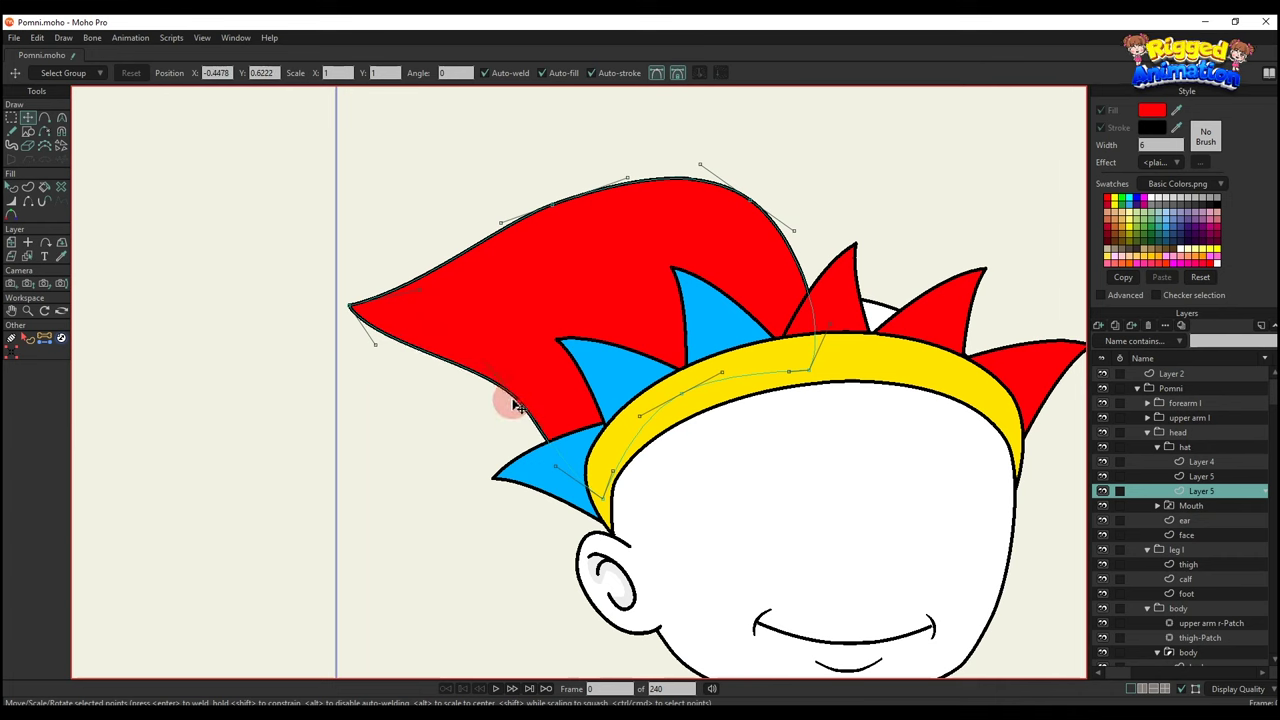
Smooth the horn's upper contour into a rounded arch by adjusting its edge points and curve handles.
left_click_drag(503, 232, 541, 232)
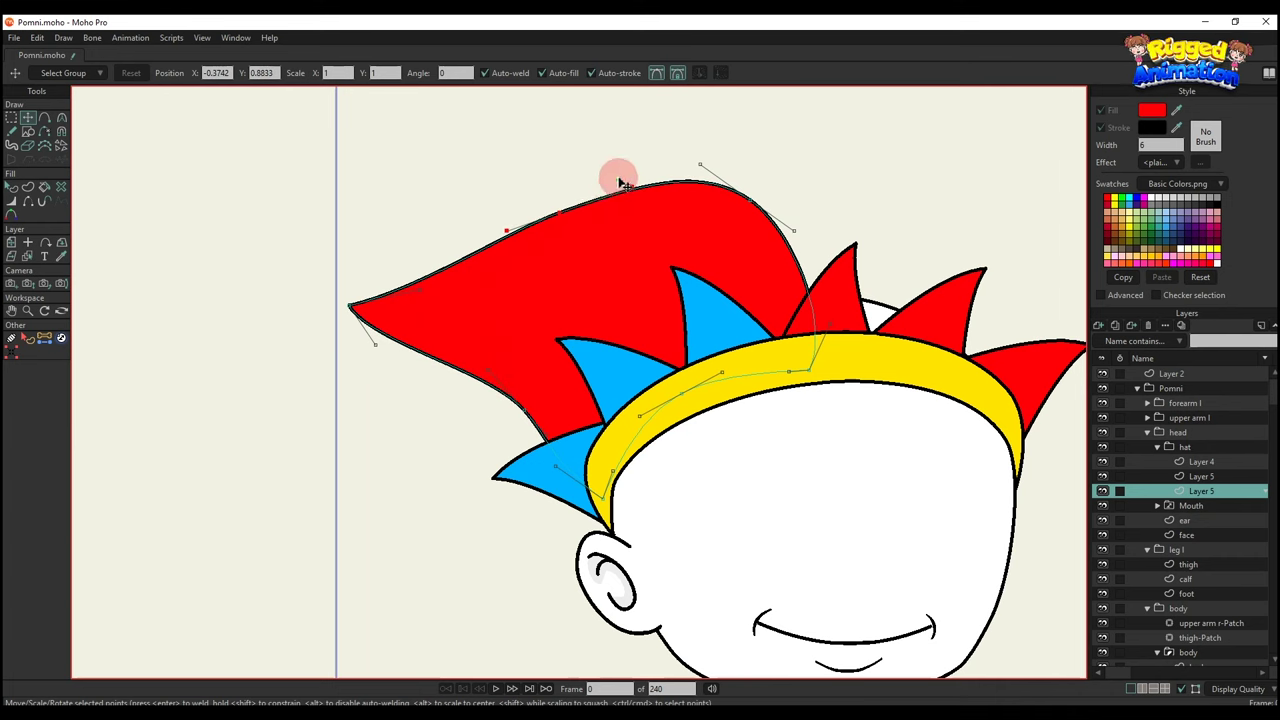
left_click_drag(619, 180, 628, 178)
left_click_drag(577, 206, 625, 173)
left_click_drag(739, 212, 762, 243)
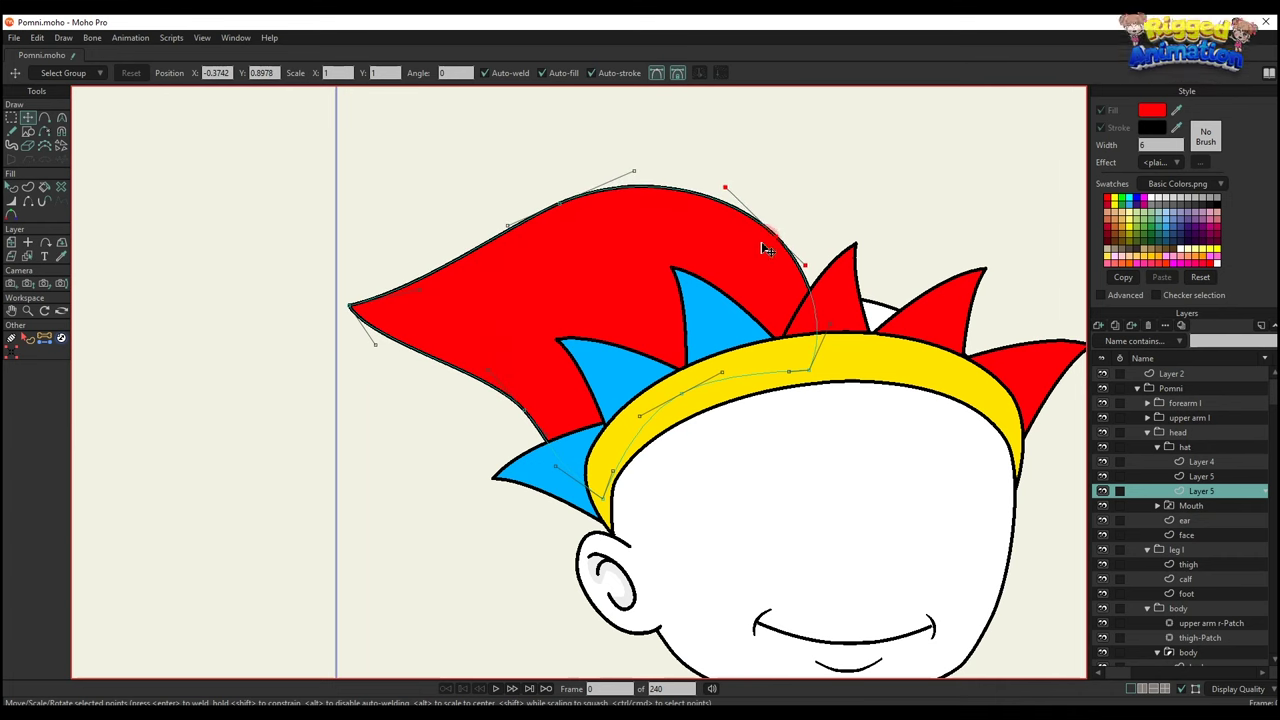
left_click_drag(676, 158, 603, 175)
left_click_drag(457, 284, 458, 291)
left_click_drag(375, 345, 375, 346)
key("q")
scroll(546, 290, "down", 4)
left_click_drag(607, 306, 585, 278)
scroll(489, 261, "up", 2)
scroll(478, 274, "up", 2)
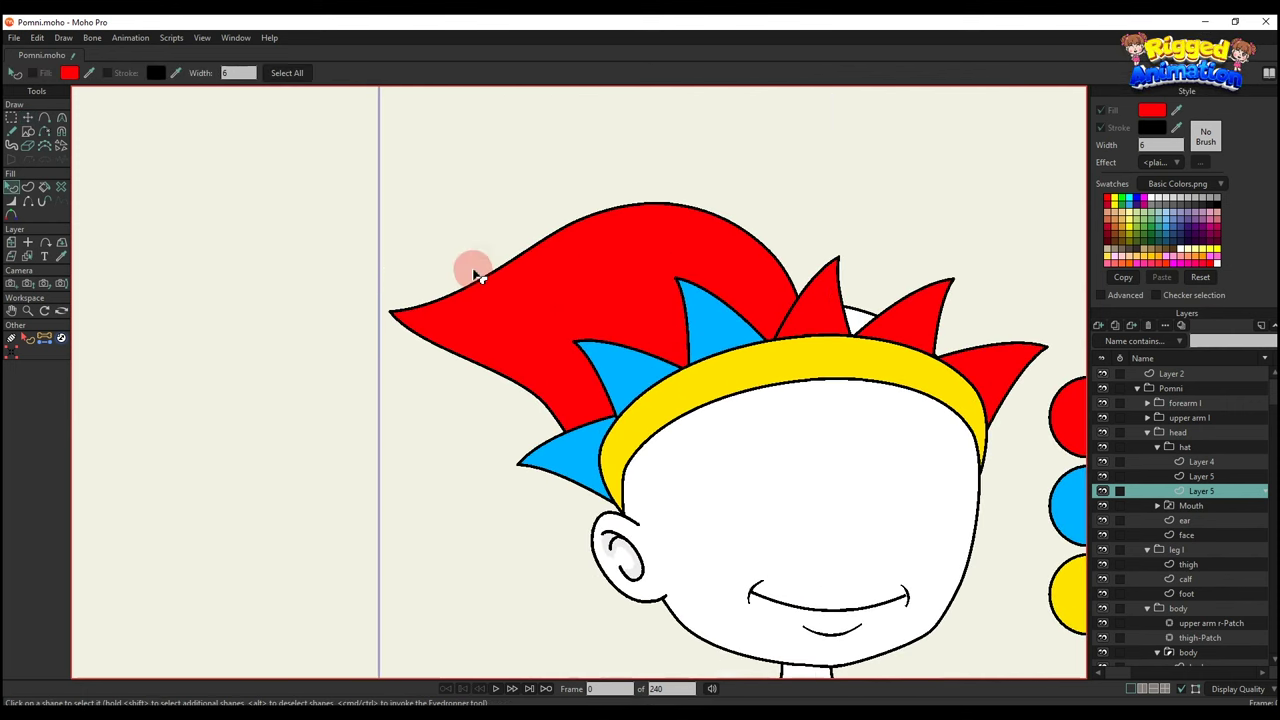
Draw a circle over the horn's tip as a ball and fill it with the headband's yellow.
scroll(372, 278, "down", 1)
left_click(28, 131)
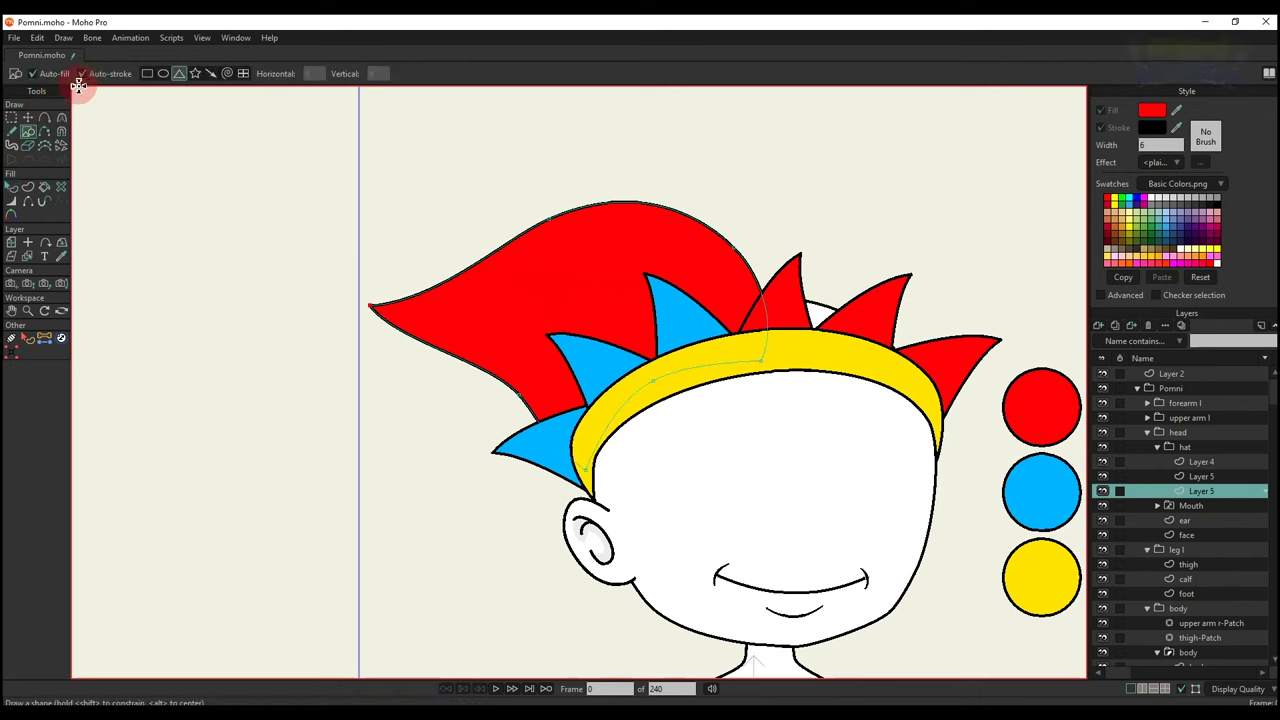
left_click_drag(337, 285, 321, 272)
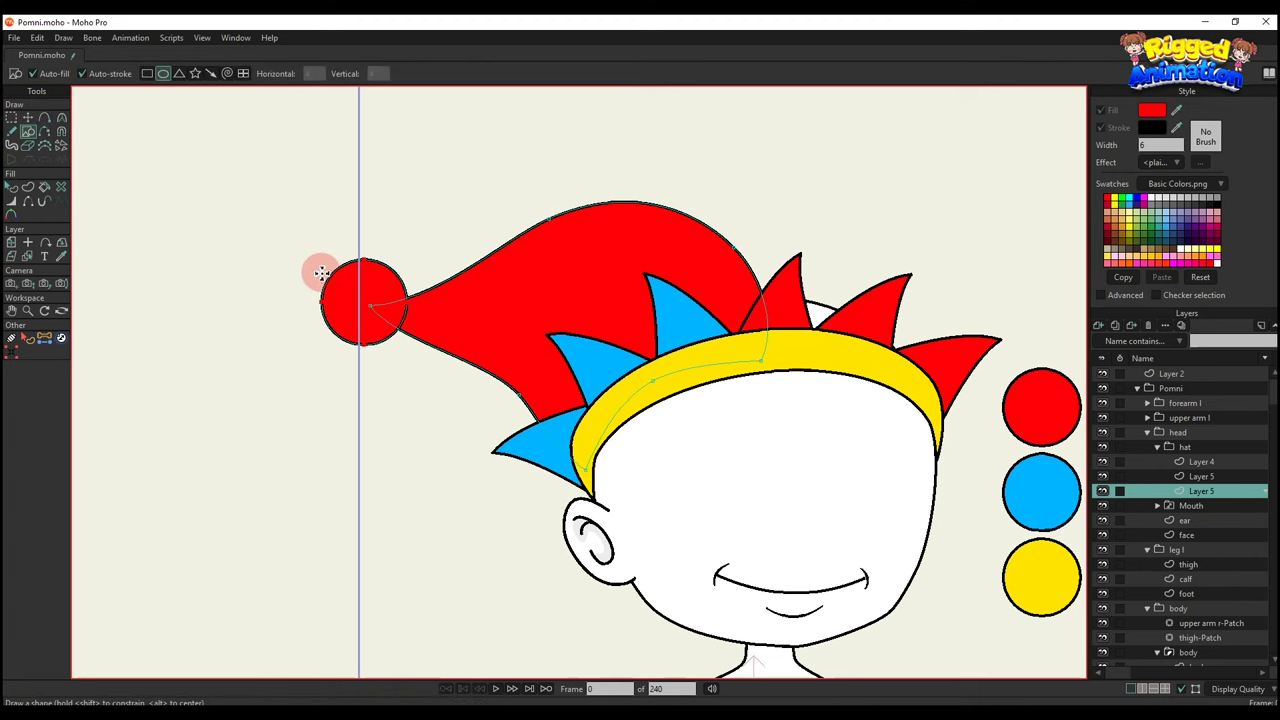
key("t")
key("q")
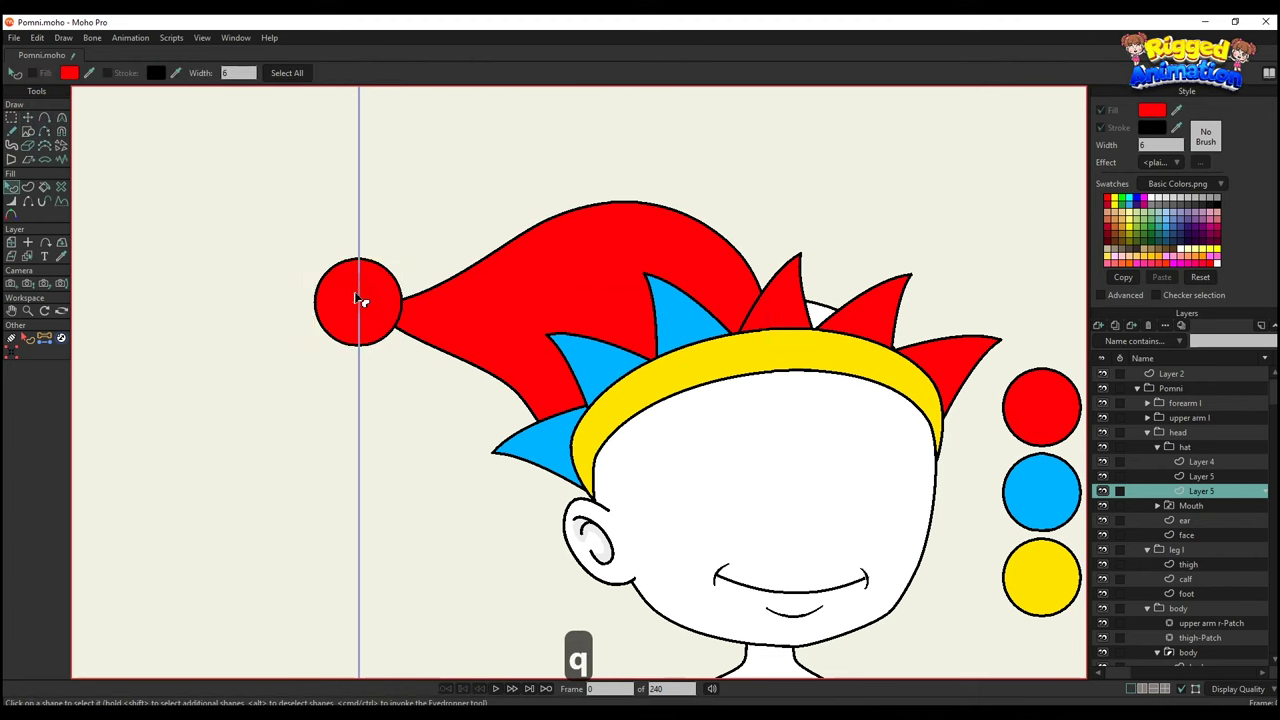
left_click(880, 362, "ctrl")
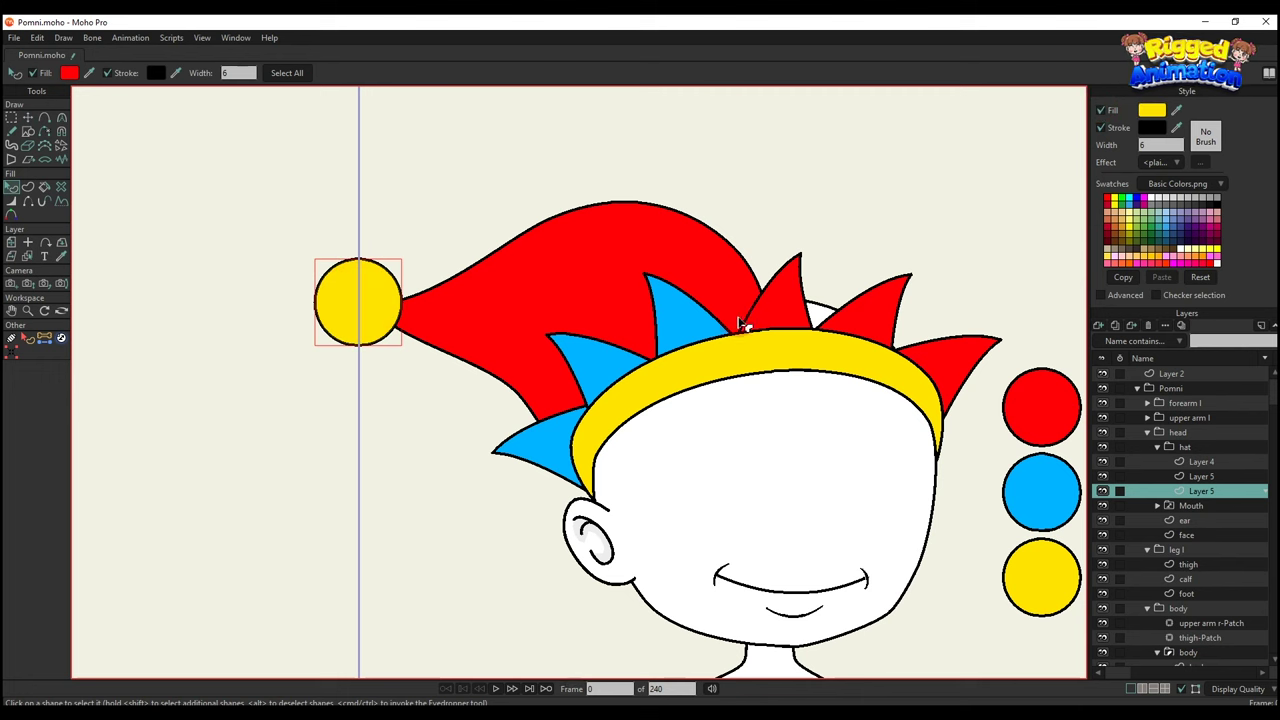
Fine-tune the points on the red horn's inner edge near the headband.
scroll(603, 284, "down", 4)
left_click(619, 232)
scroll(622, 230, "down", 2)
left_click(741, 194)
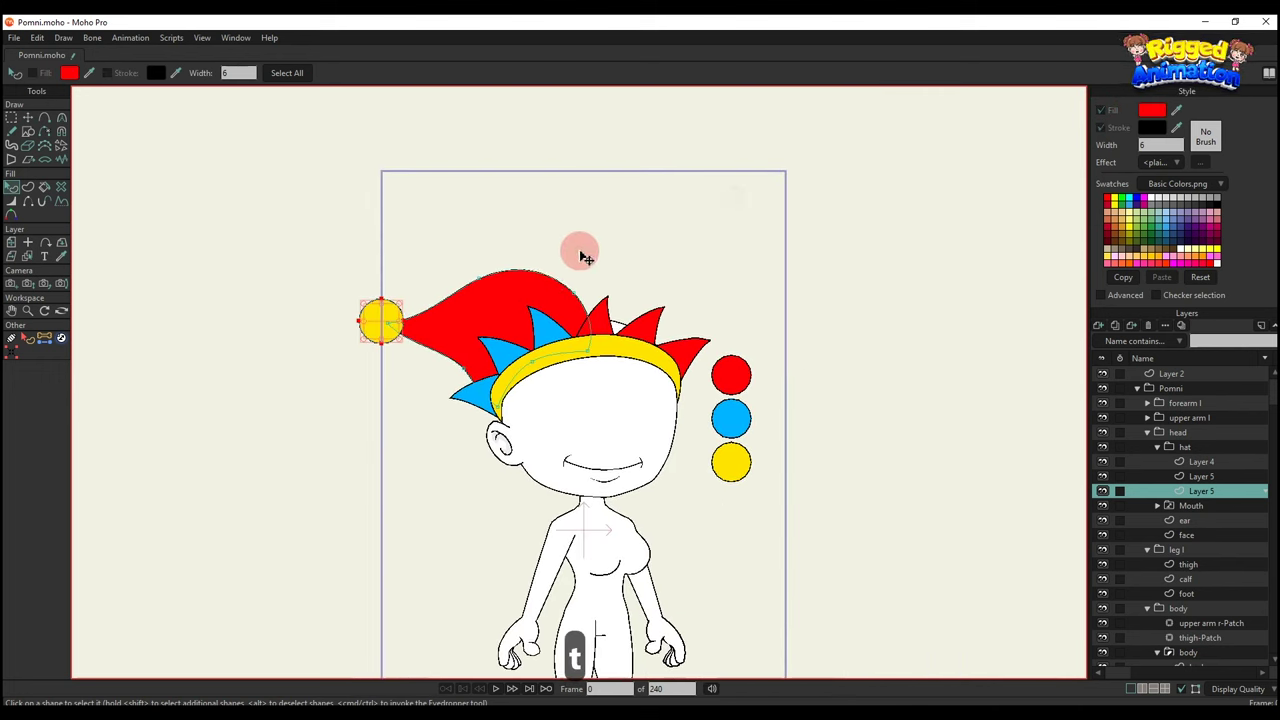
scroll(535, 280, "up", 3)
key("t")
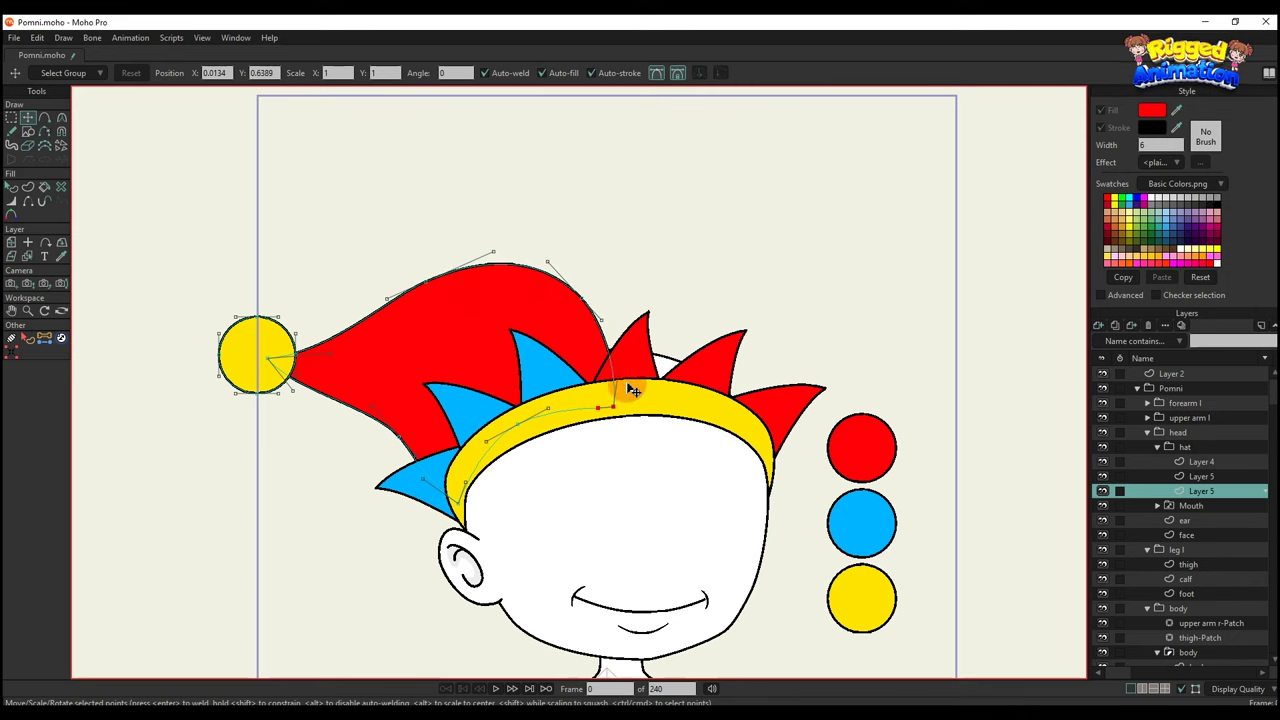
scroll(573, 307, "down", 1)
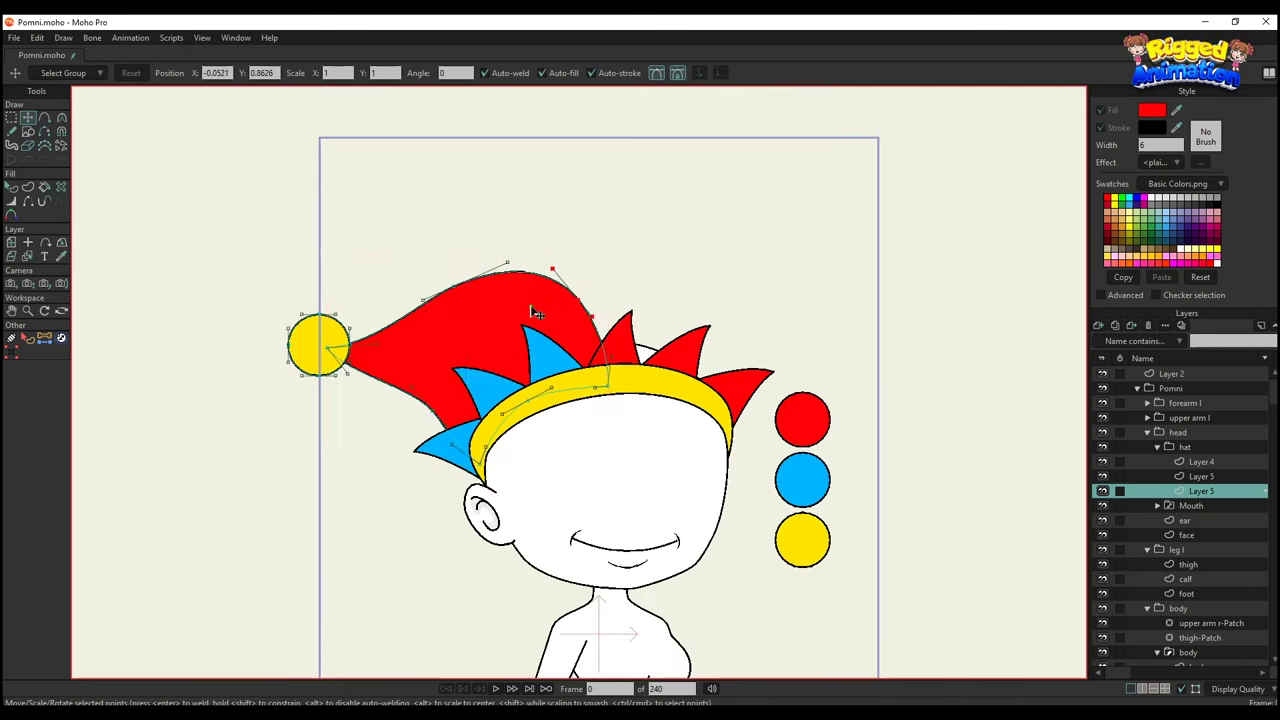
Duplicate the red horn with its yellow ball, mirror the copy horizontally, and place it tilted upward on the hat's right side.
left_click(532, 308)
left_click(323, 322, "shift")
key("ctrl+c")
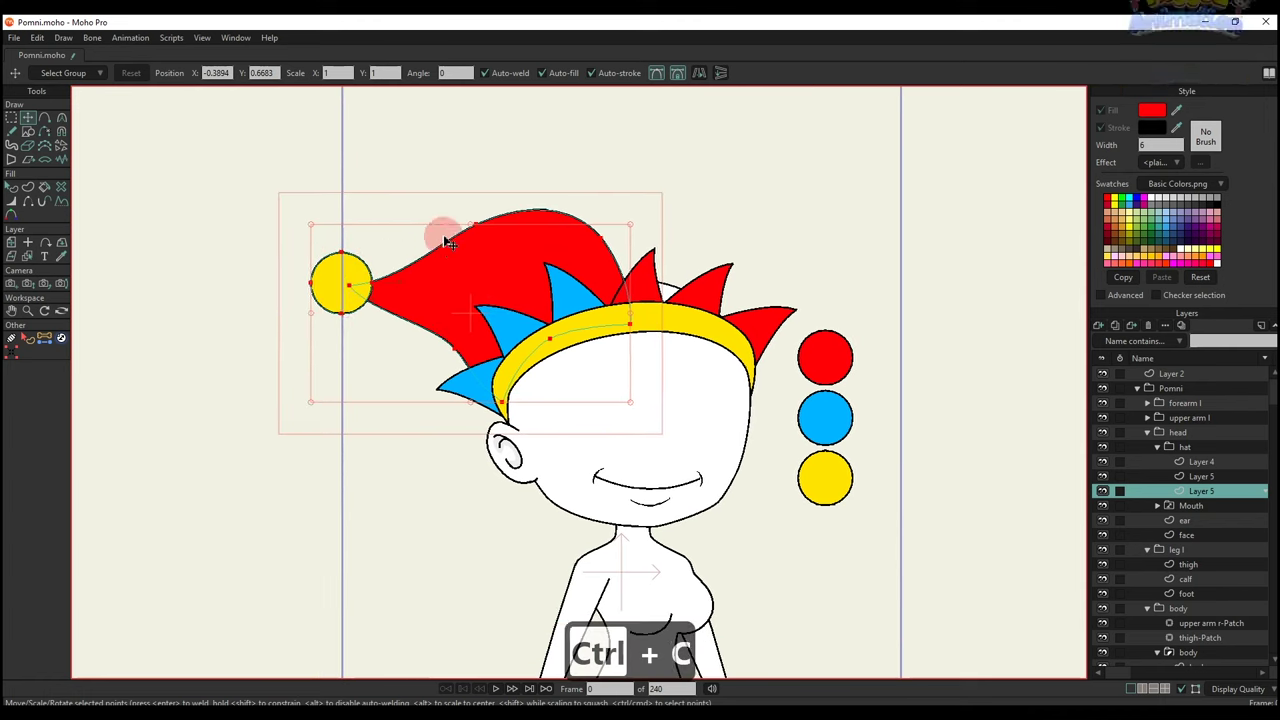
key("ctrl+v")
left_click(700, 72)
left_click_drag(704, 246, 857, 257)
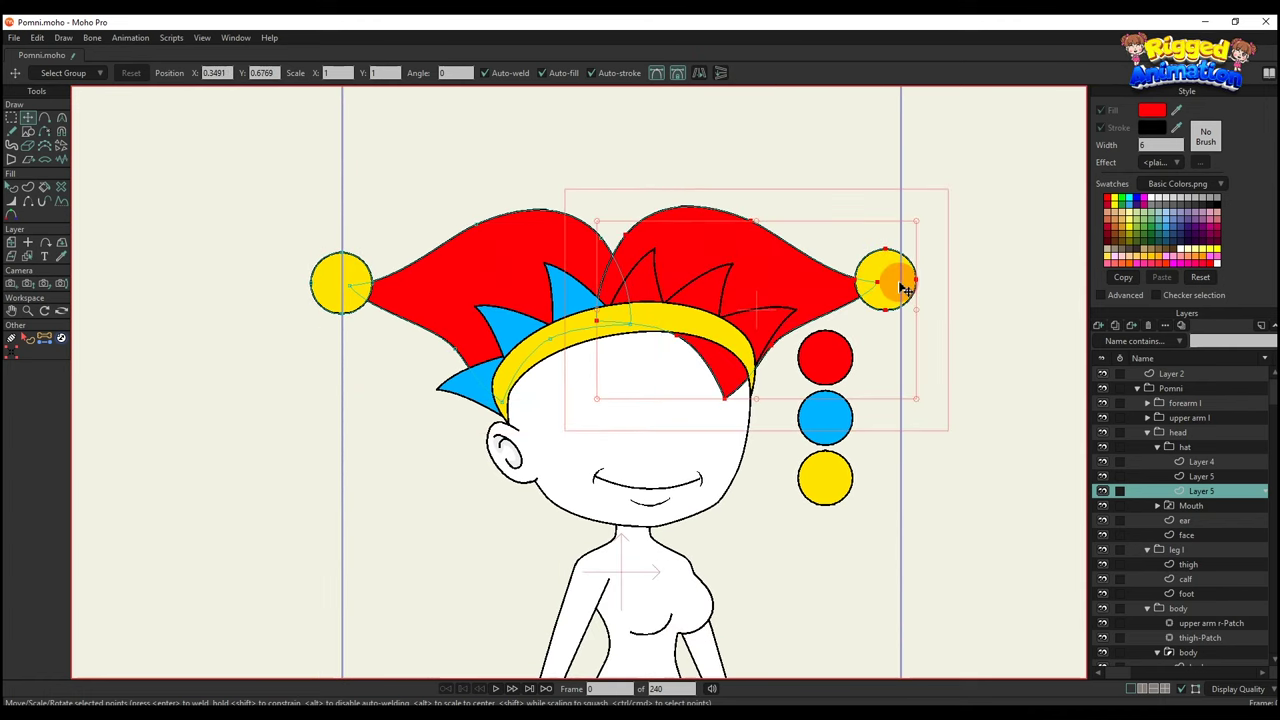
left_click_drag(928, 291, 903, 225)
left_click_drag(763, 300, 747, 257)
Lower the copied horn and its ball in the shape order so they sit behind the original horn.
key("w")
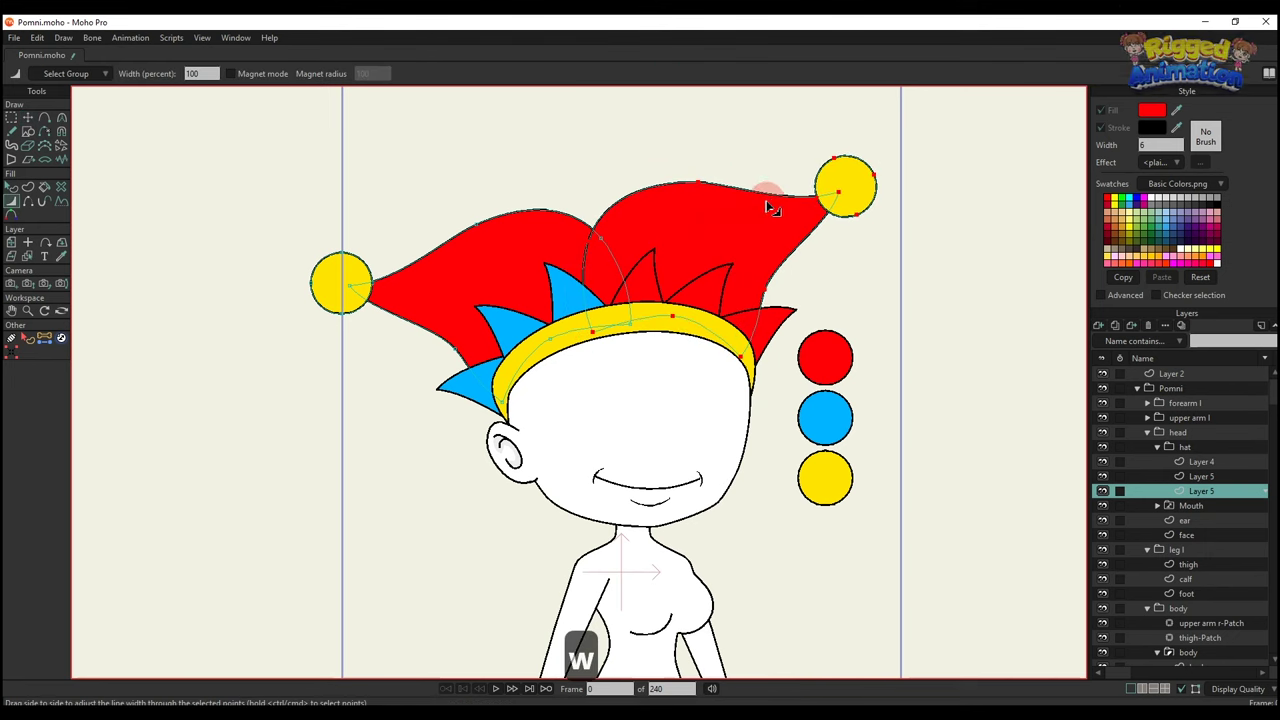
key("q")
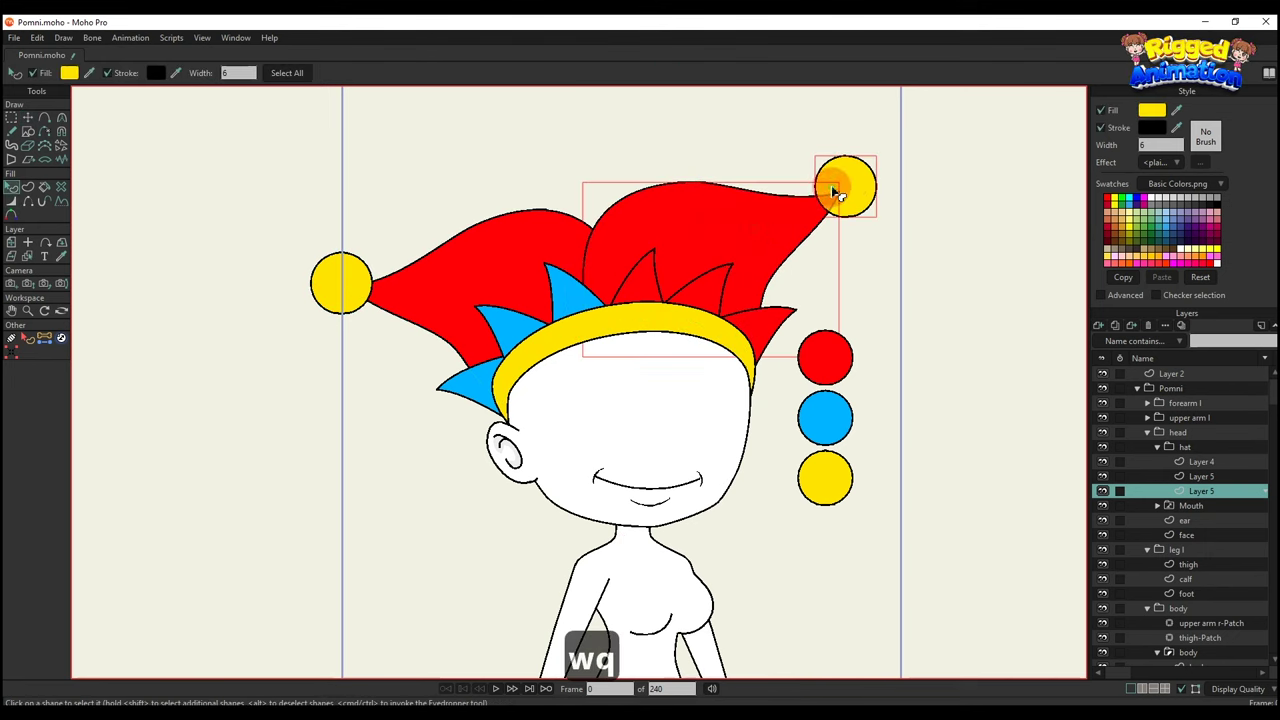
key("alt+Down")
key("alt+Down")
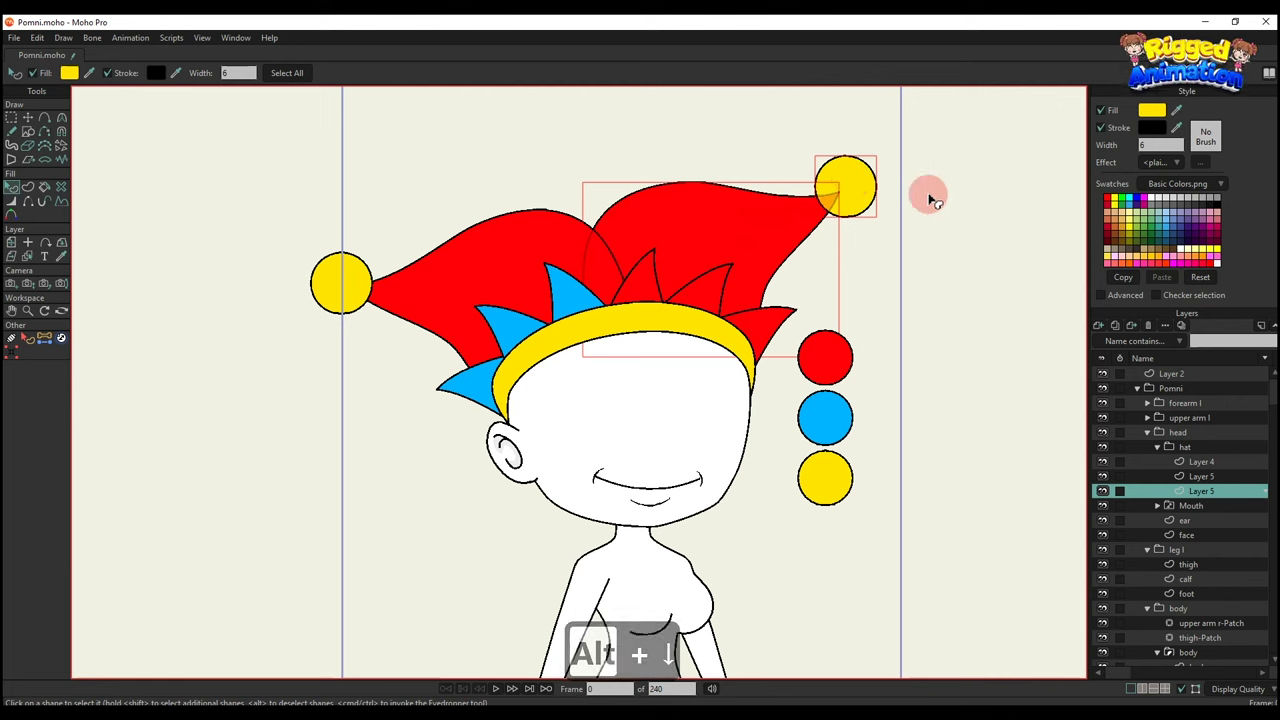
Reshape the right horn by lowering its top edge, shortening its tip, and pulling its outer edge inward.
key("t")
scroll(620, 220, "up", 1)
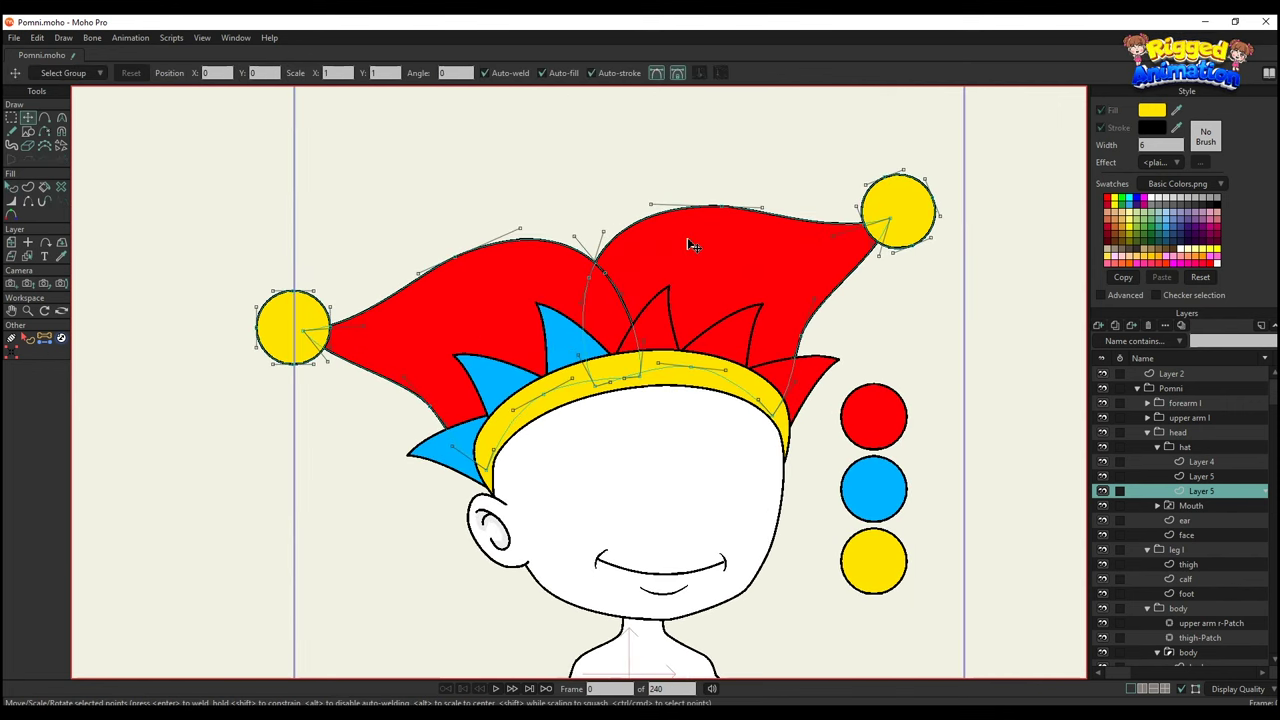
left_click_drag(675, 233, 683, 238)
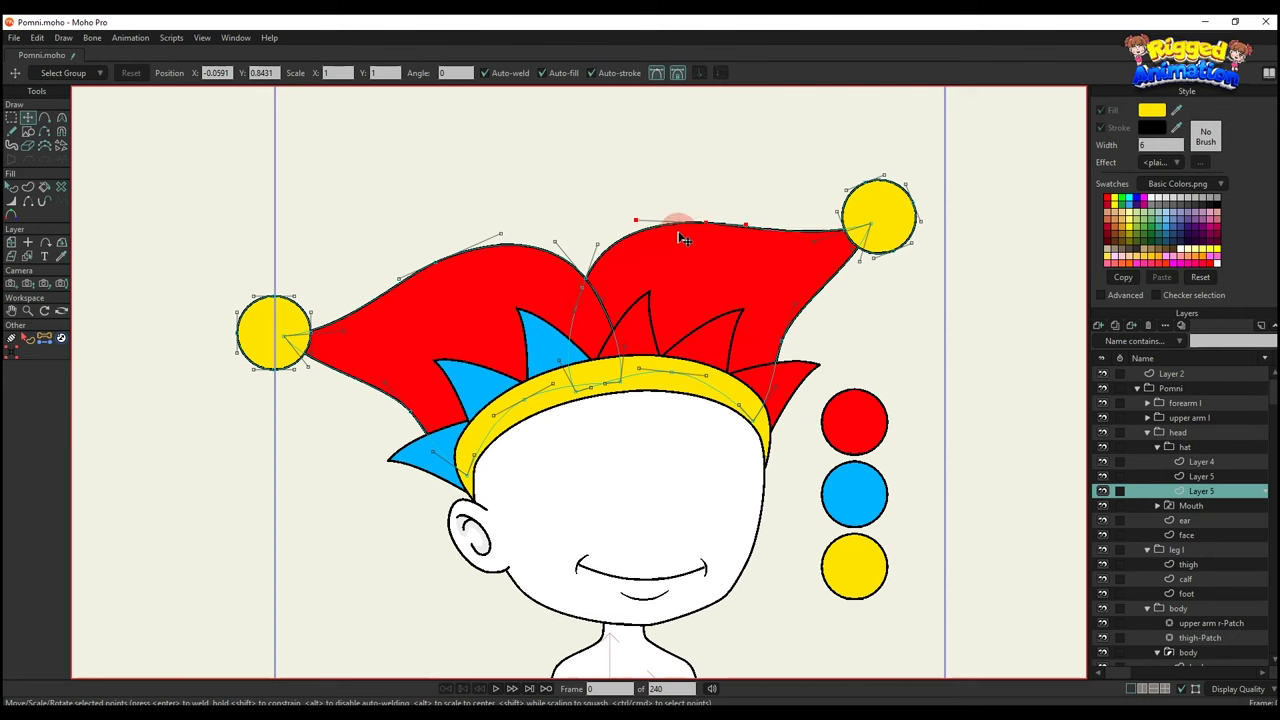
left_click_drag(875, 236, 838, 232)
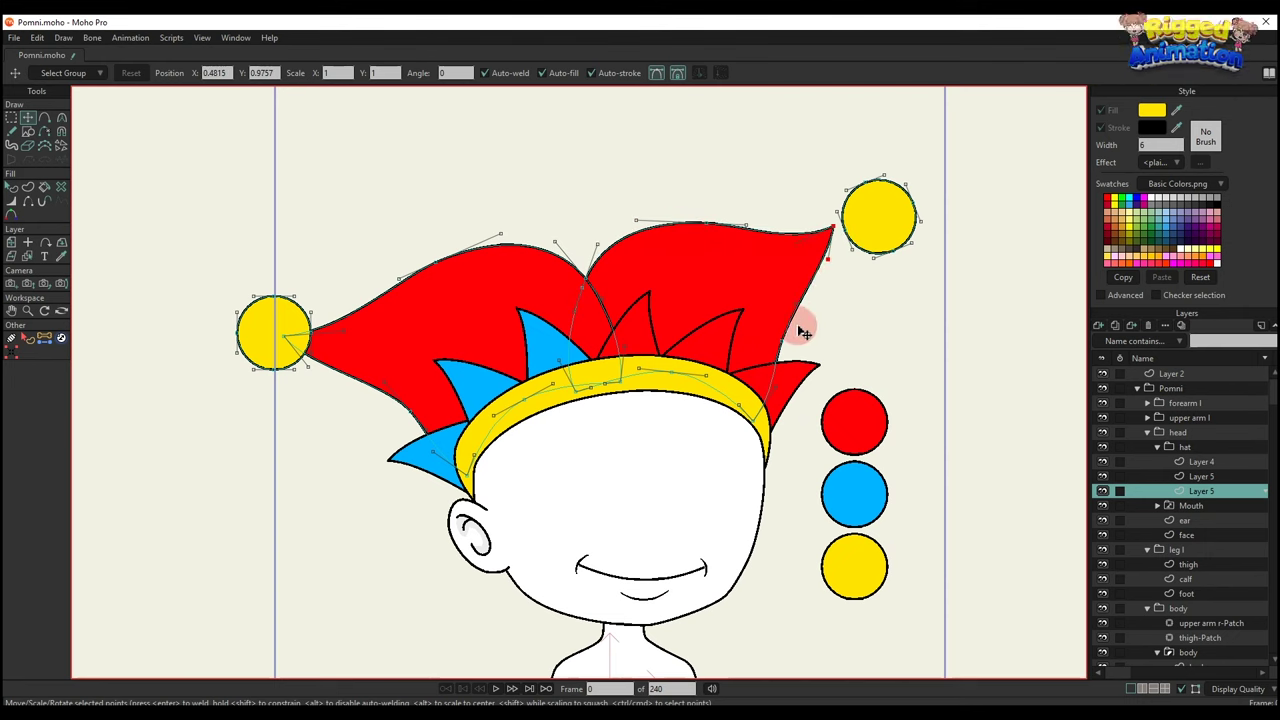
left_click_drag(803, 332, 766, 346)
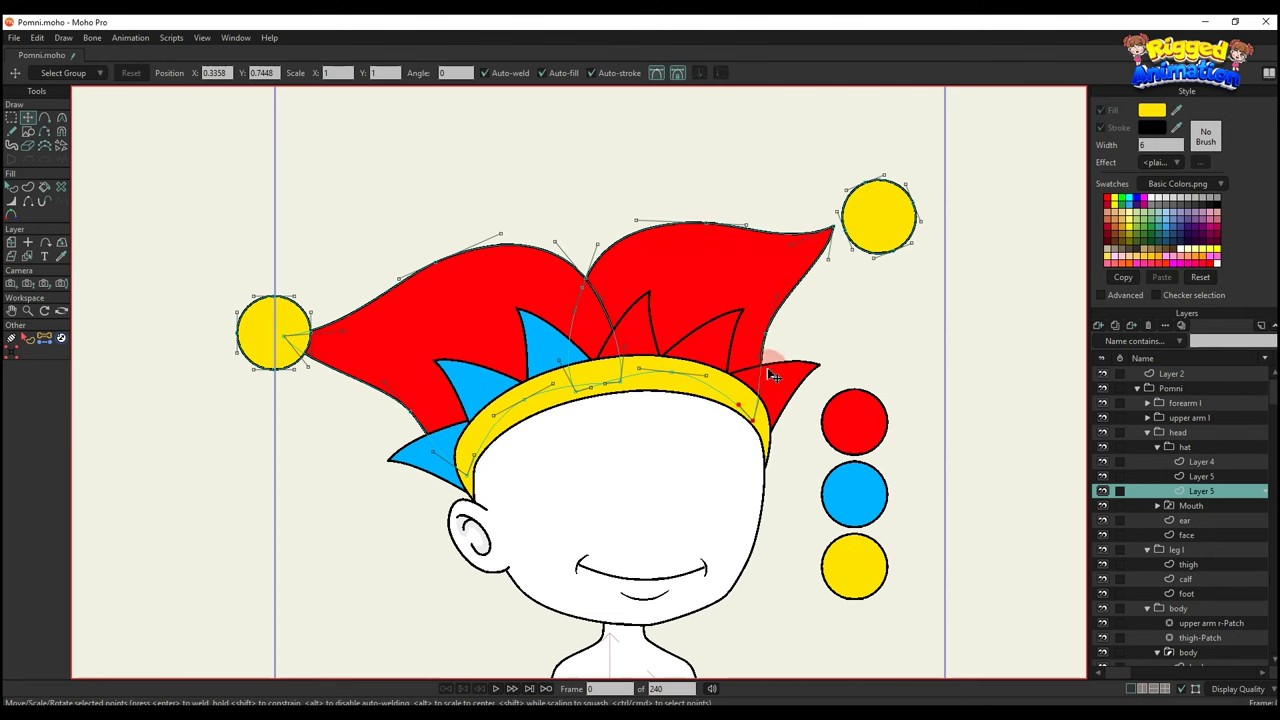
Adjust the right horn's inner base and outer contour, and move the yellow ball onto its shortened tip.
left_click(575, 391)
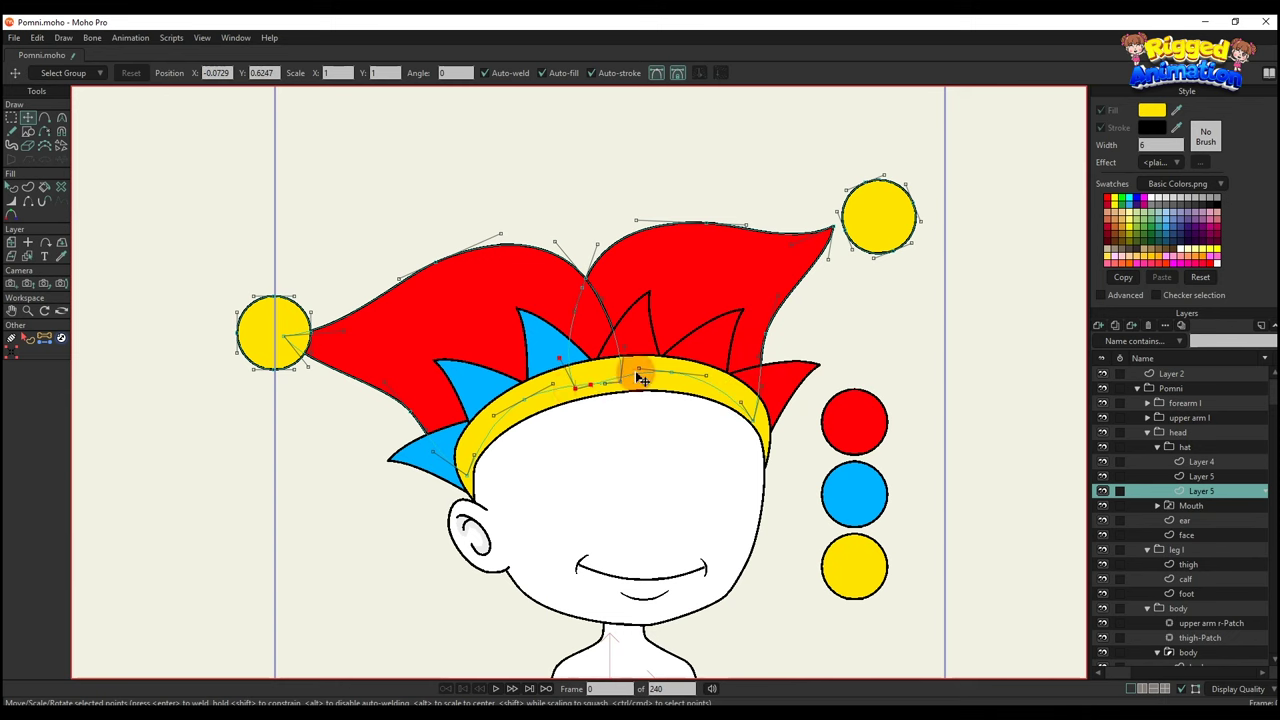
left_click_drag(823, 272, 808, 271)
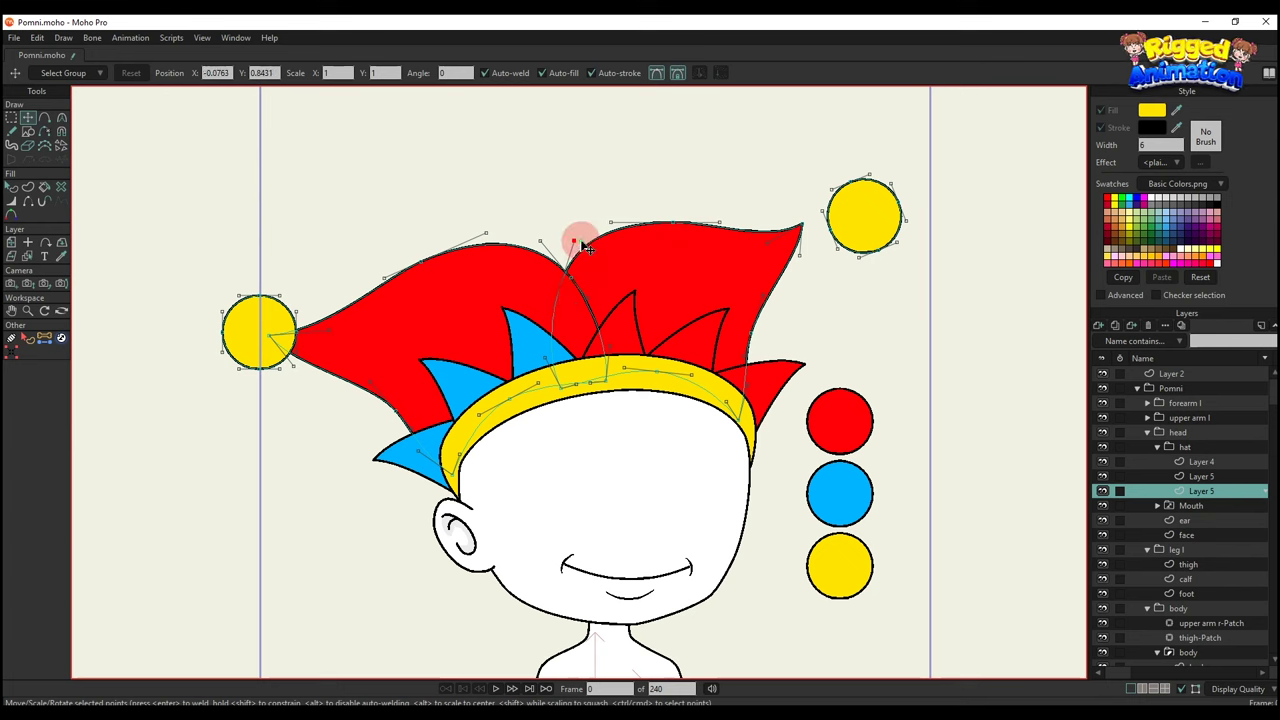
left_click_drag(851, 217, 820, 221)
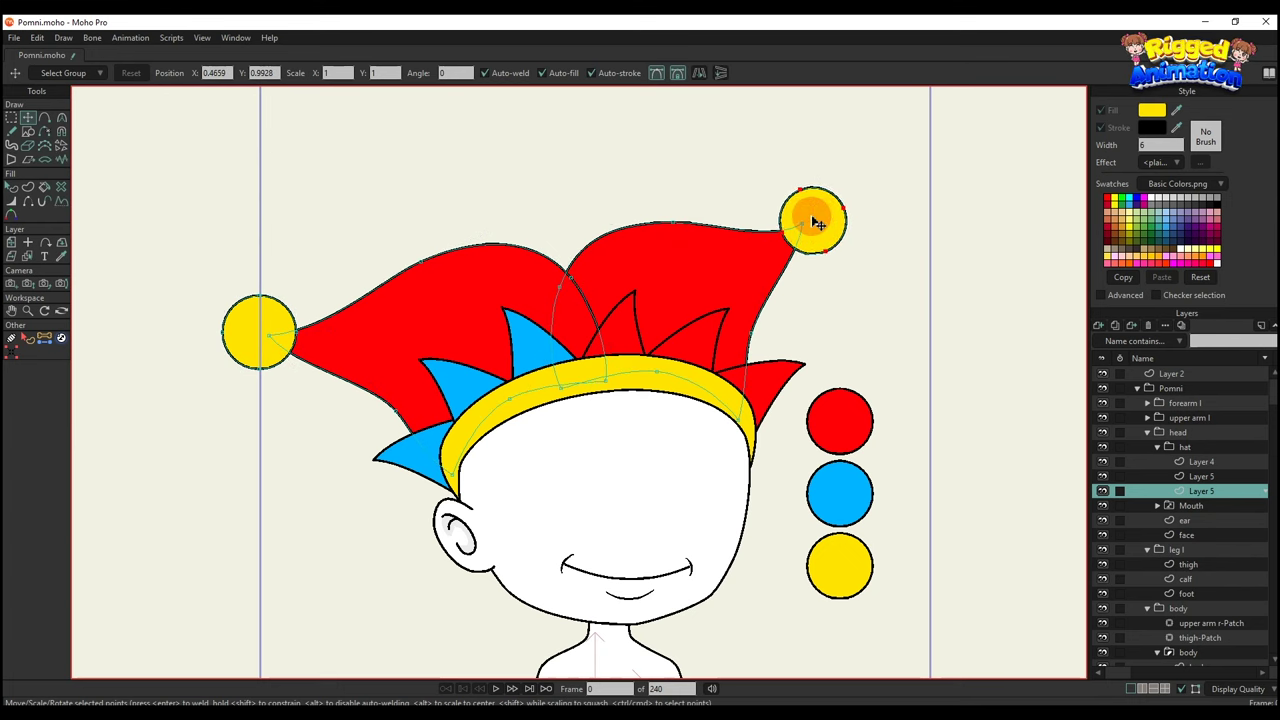
Fill the right horn with the blue sampled from the reference circle.
key("q")
scroll(818, 224, "down", 5)
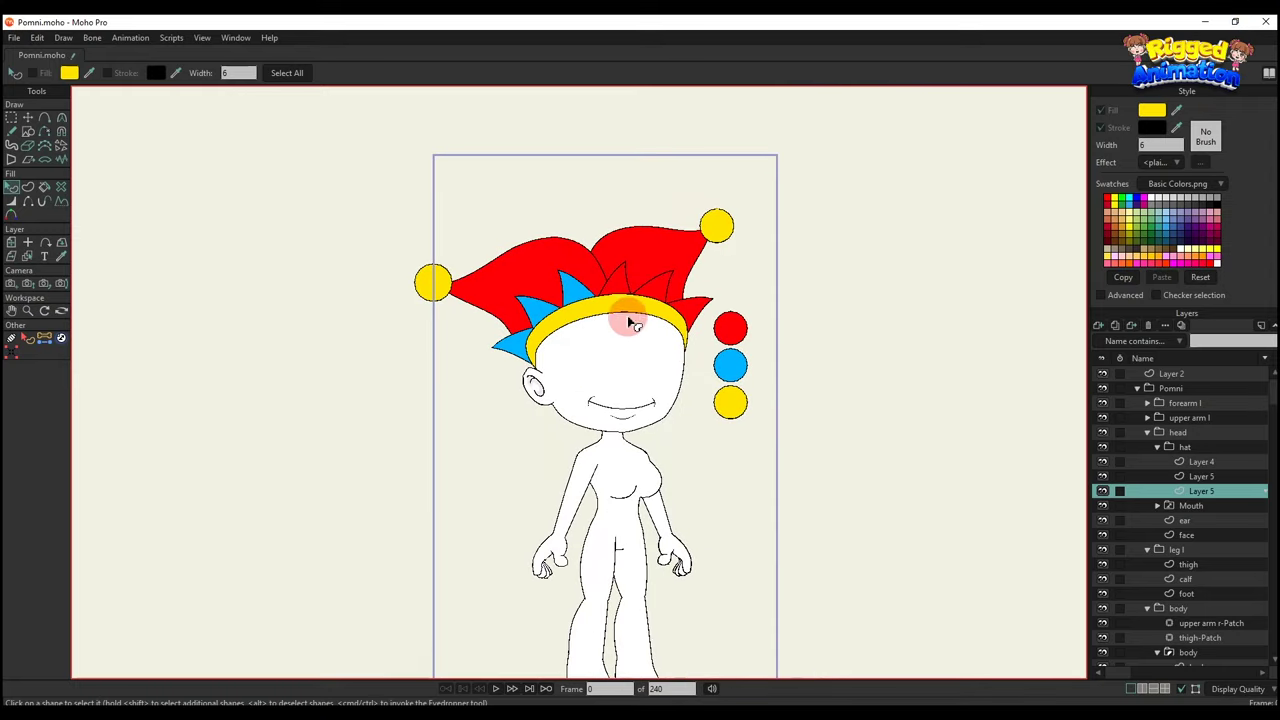
left_click_drag(628, 320, 663, 311)
scroll(689, 242, "up", 2)
left_click(697, 248)
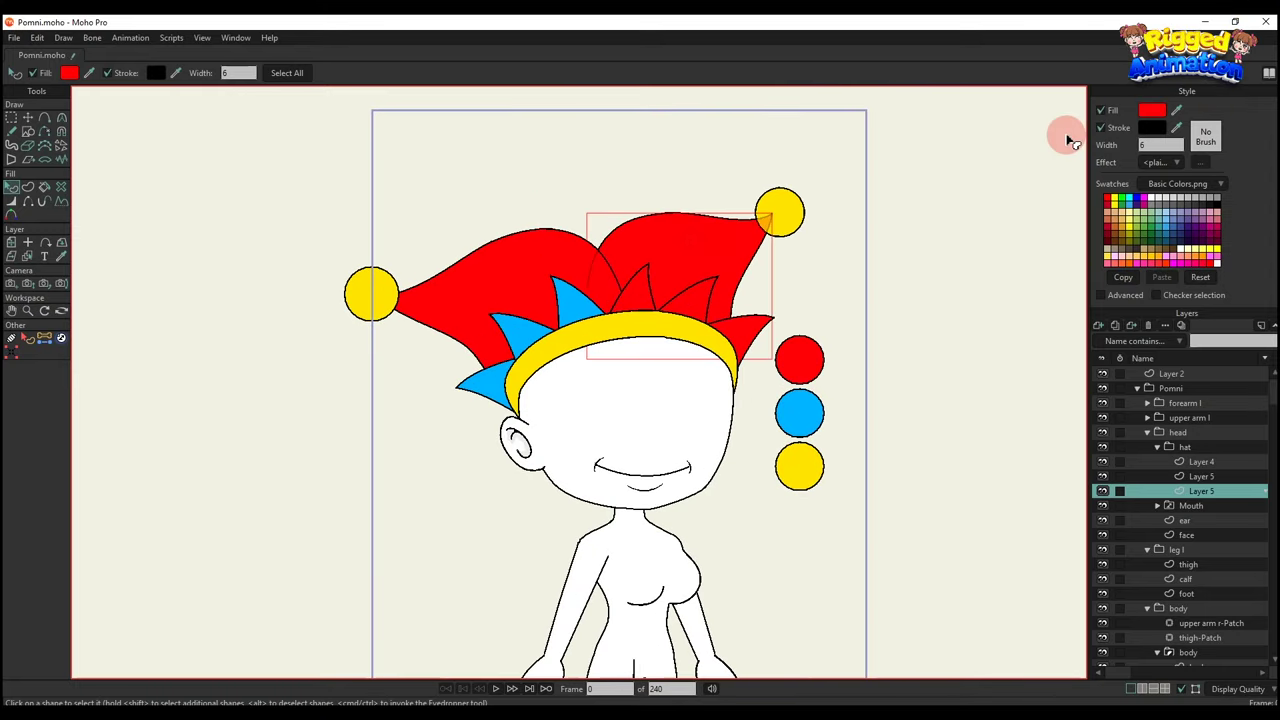
left_click(864, 282)
scroll(744, 305, "down", 2)
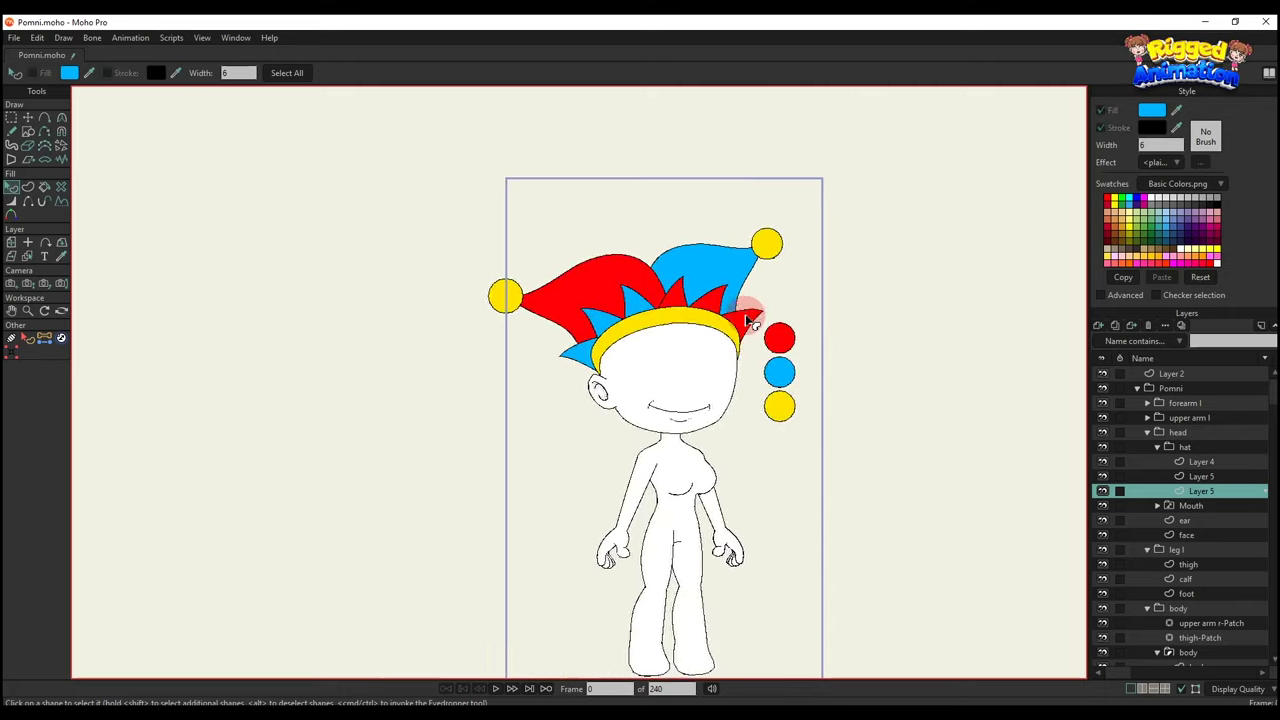
Collapse the hat group, then add a vector layer above Mouth in the head group and place it in its own group.
left_click_drag(747, 311, 713, 341)
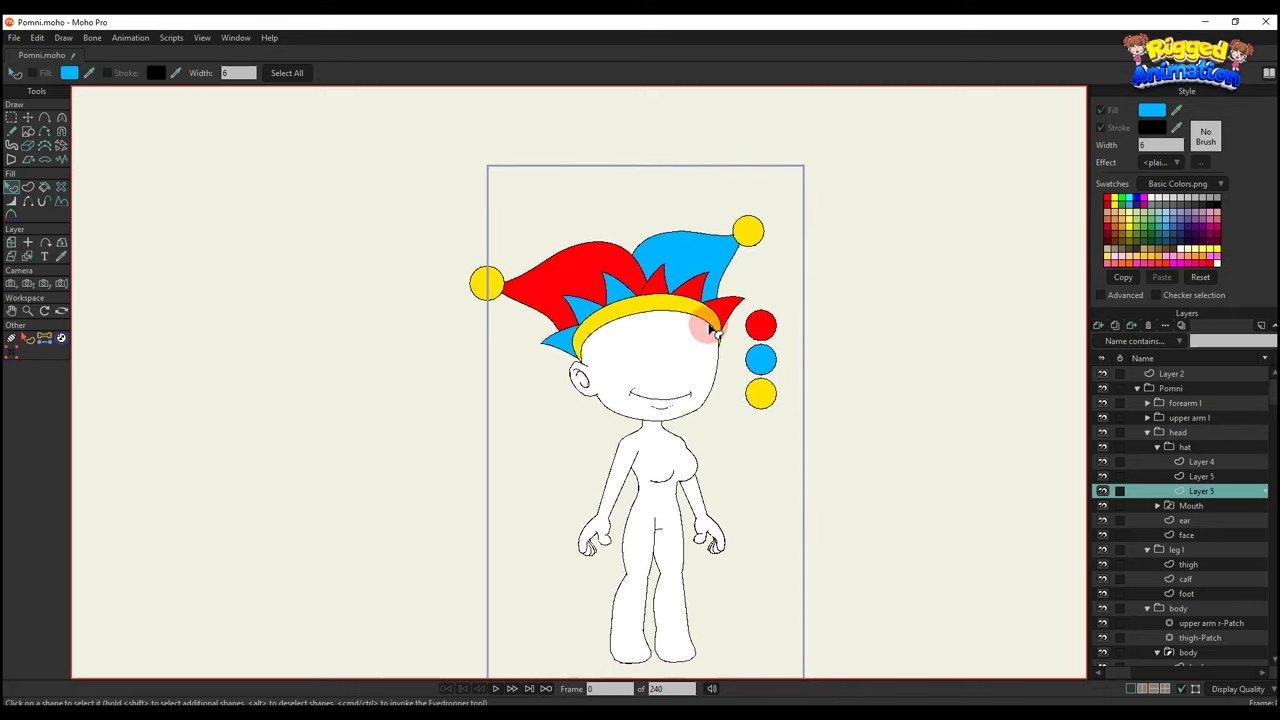
scroll(713, 331, "down", 2)
scroll(651, 331, "up", 4)
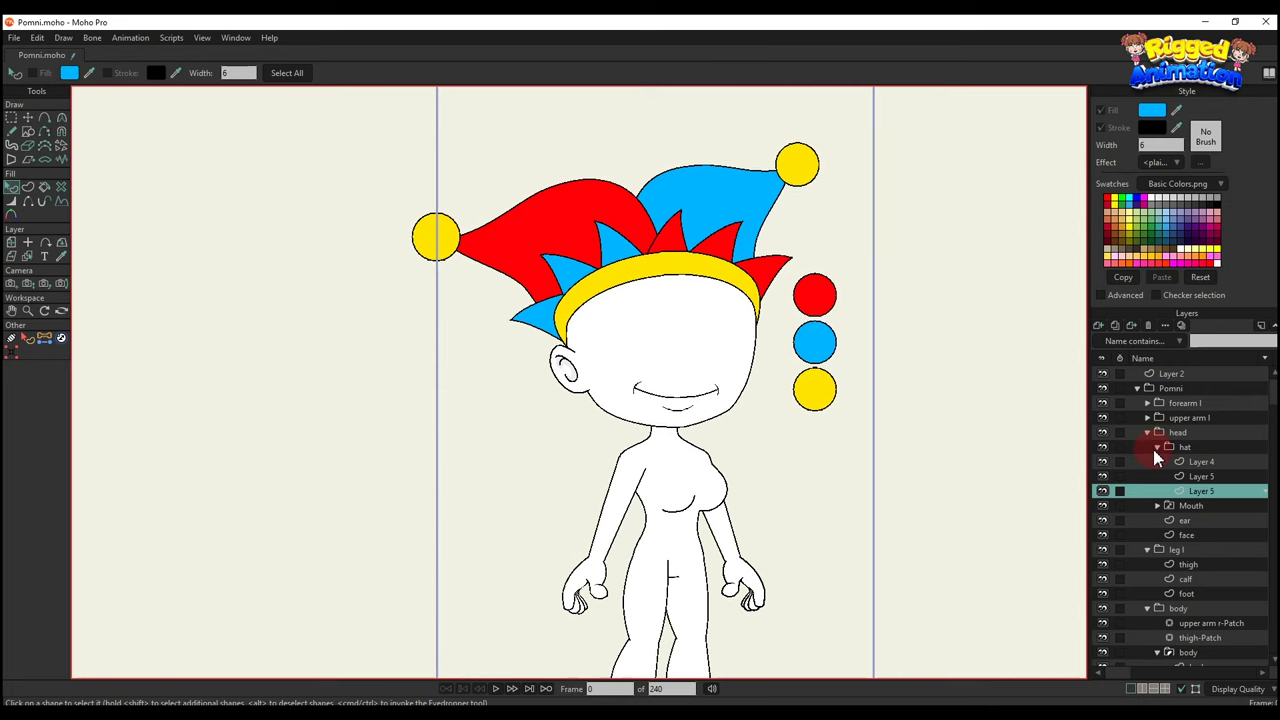
left_click(1157, 447)
left_click(1195, 473)
left_click(1192, 463)
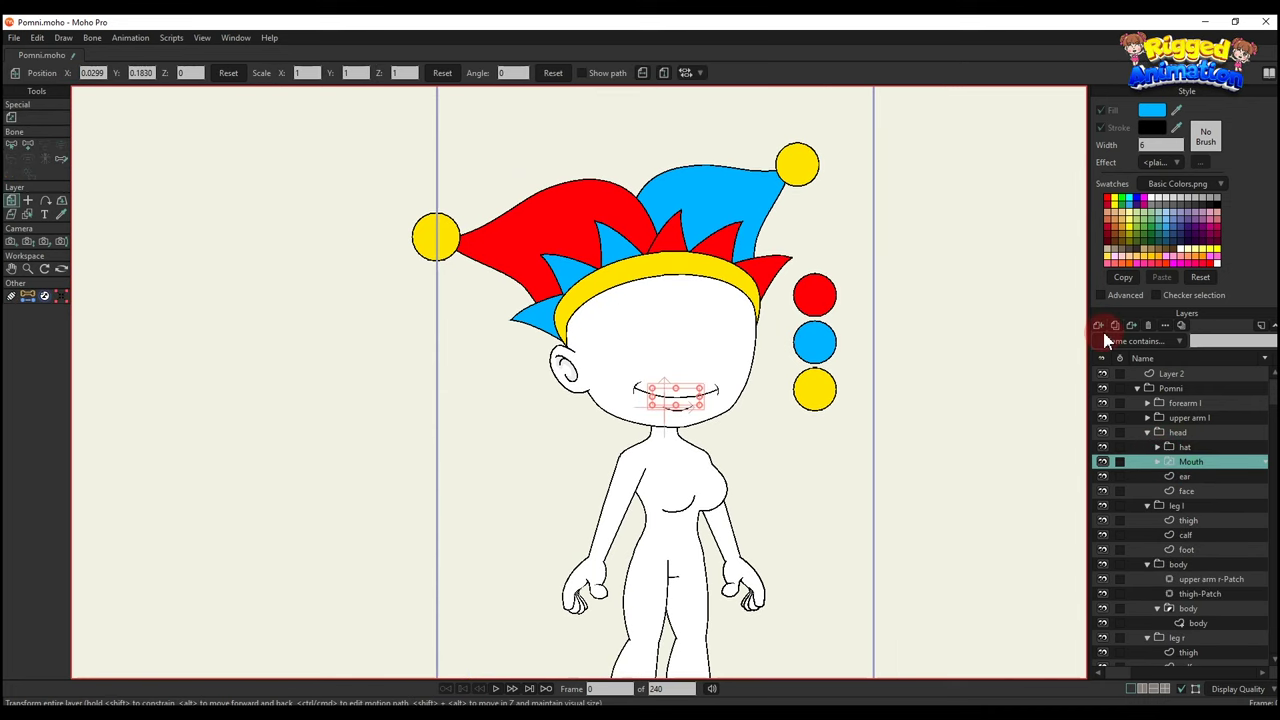
left_click(1098, 325)
left_click(1115, 347)
right_click(1188, 462)
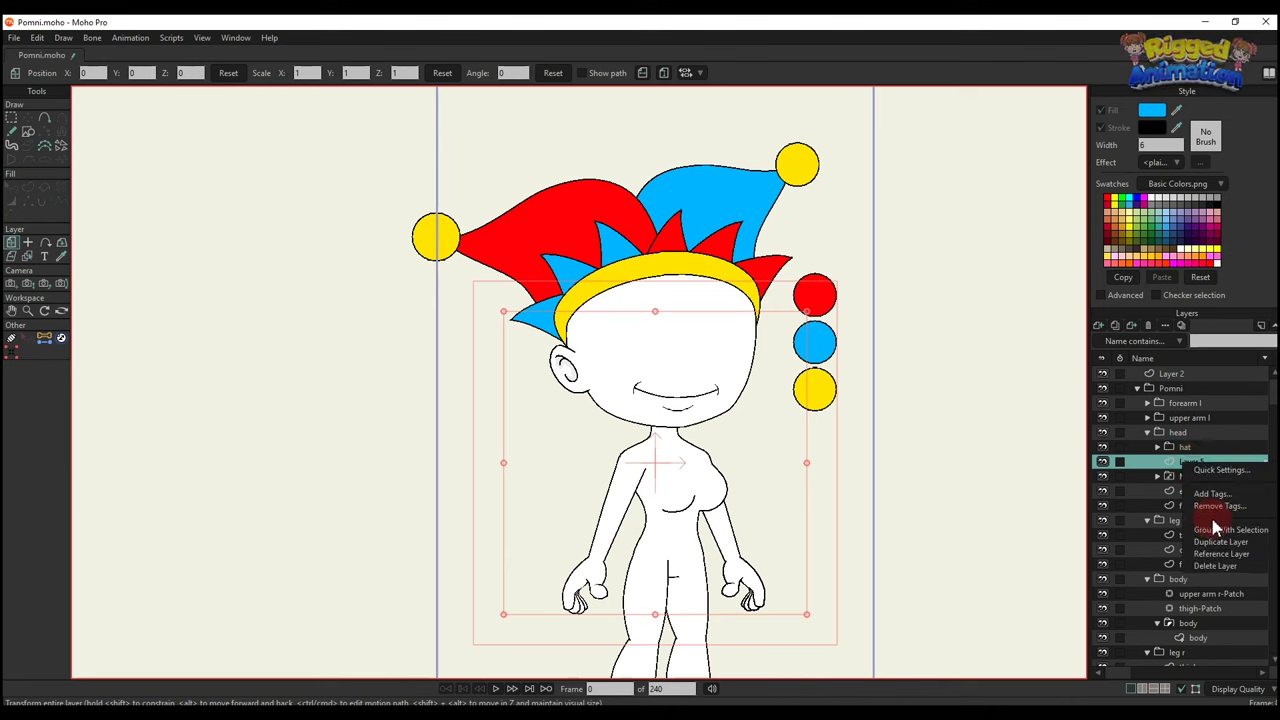
left_click(1218, 532)
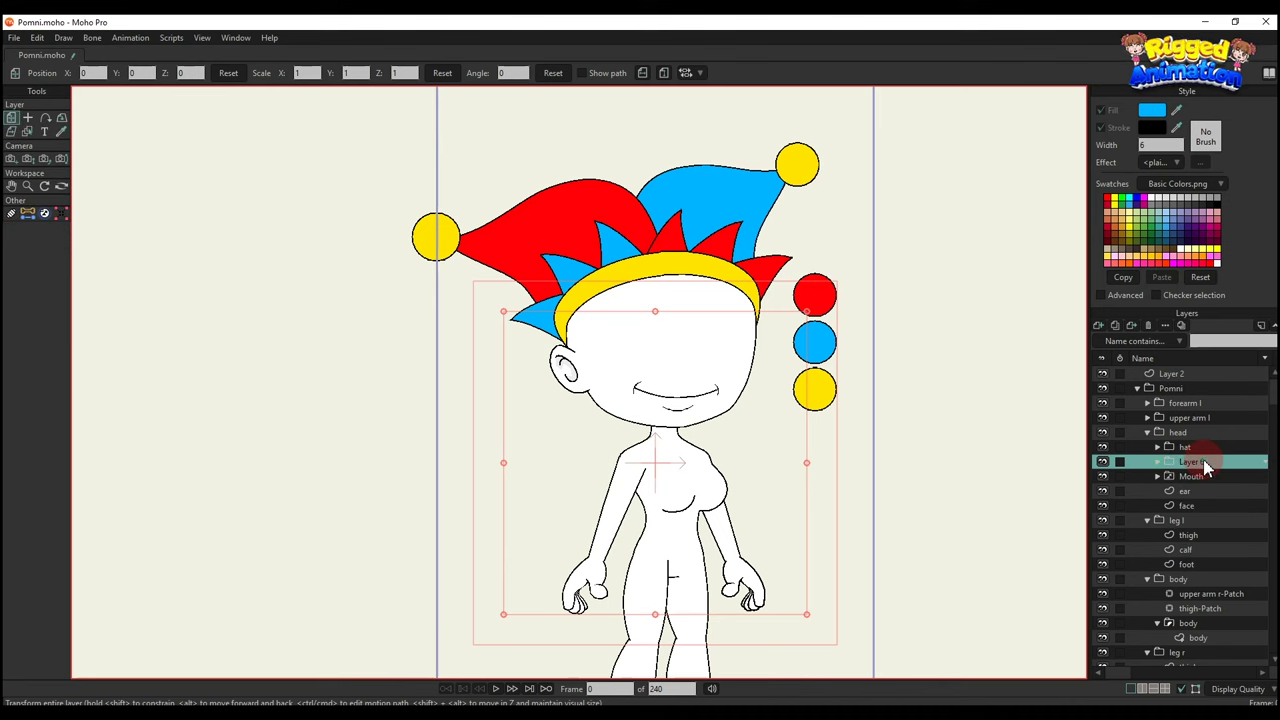
Rename the new group hair and expand it.
double_click(1190, 461)
type("hqair")
key("BackSpace")
key("BackSpace")
key("BackSpace")
key("BackSpace")
key("BackSpace")
type("hair")
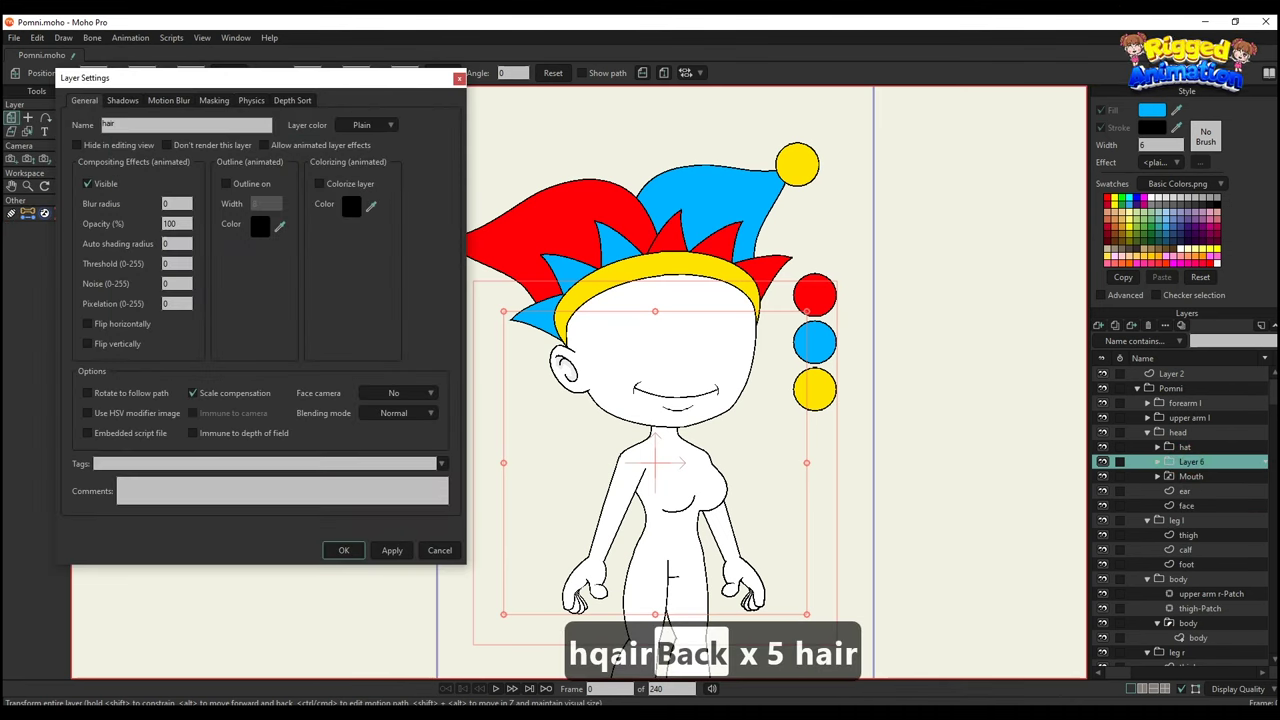
key("Return")
left_click(1157, 461)
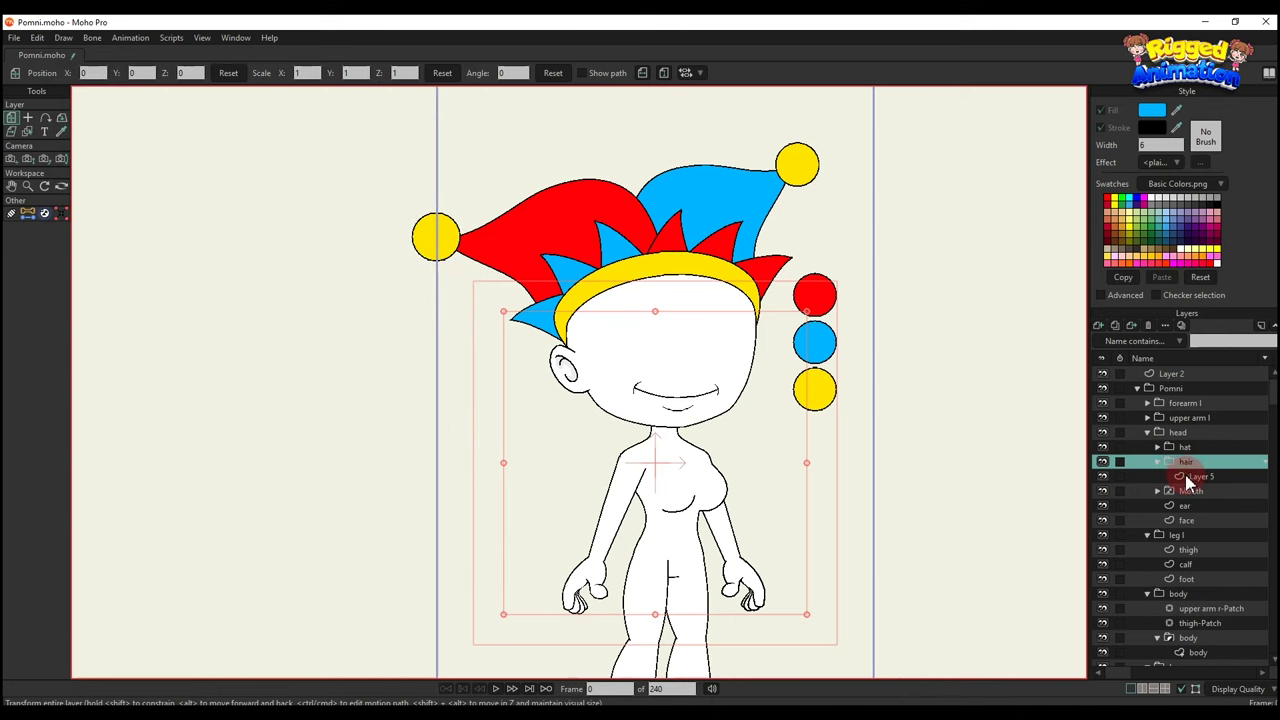
Draw a closed, curved hair strand from under the headband beside the ear down to the jaw on the layer inside hair.
left_click(1190, 478)
left_click(45, 118)
scroll(655, 285, "up", 5)
mouse_move(516, 260)
left_mouse_down()
mouse_move(508, 340)
mouse_move(537, 551)
mouse_move(563, 618)
mouse_move(474, 474)
mouse_move(457, 400)
mouse_move(451, 294)
mouse_move(503, 260)
left_mouse_up()
scroll(586, 437, "down", 3)
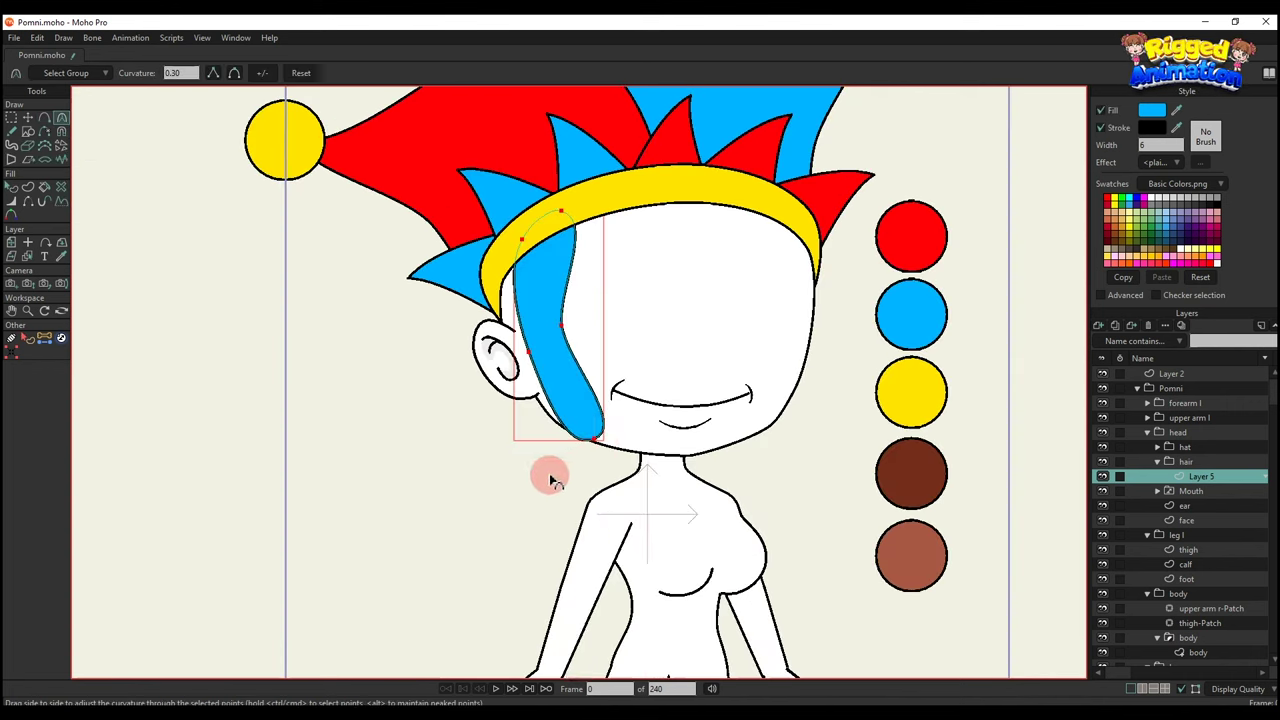
Sharpen the strand's lower tip and two upper corners, and adjust the curvature of its long sides.
key("t")
key("c")
left_click_drag(592, 443, 196, 524)
scroll(560, 225, "up", 3)
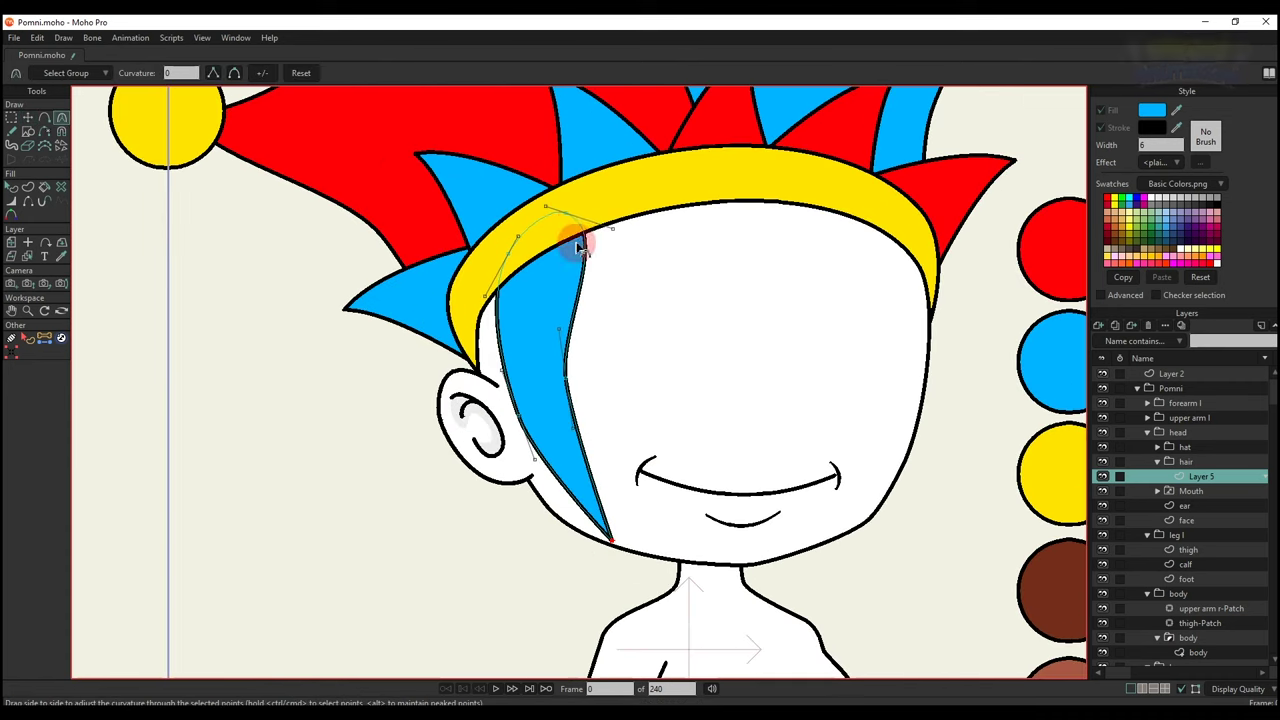
left_click_drag(567, 214, 262, 381)
left_click_drag(512, 254, 10, 505)
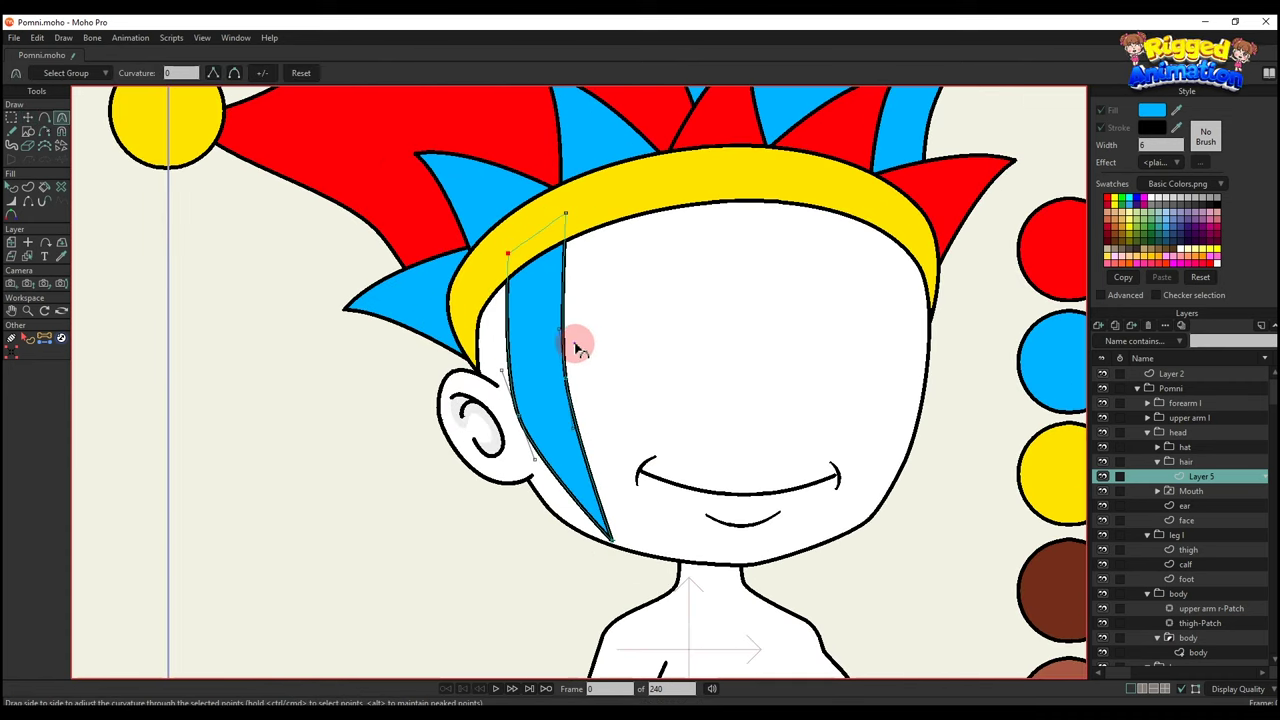
scroll(574, 343, "down", 1)
left_click_drag(559, 312, 541, 469)
left_click_drag(499, 336, 500, 342)
Fill the hair strand with the dark brown sampled from the reference circle.
key("q")
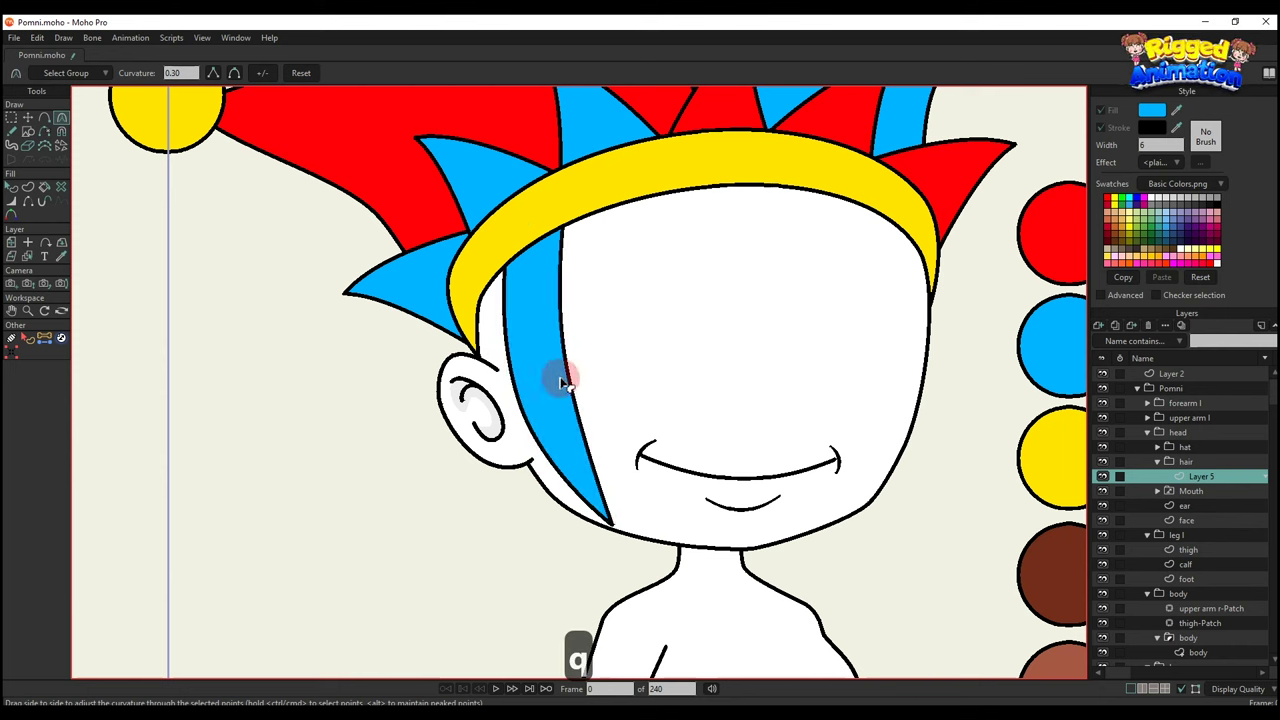
left_click(562, 376)
scroll(751, 288, "down", 4)
left_click(980, 445, "ctrl")
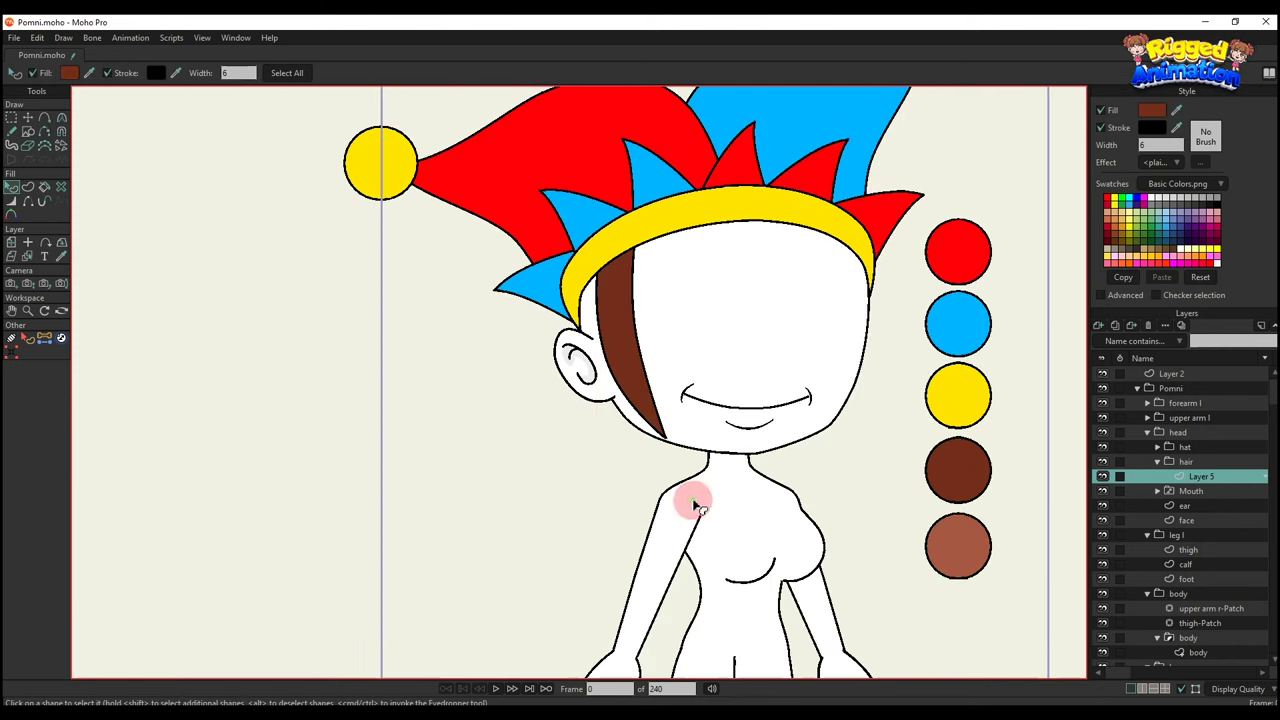
Duplicate the brown hair strand and place the copy slightly lower and outward, overlapping the ear.
scroll(629, 366, "up", 2)
key("t")
scroll(632, 358, "up", 2)
key("ctrl+c")
key("ctrl+v")
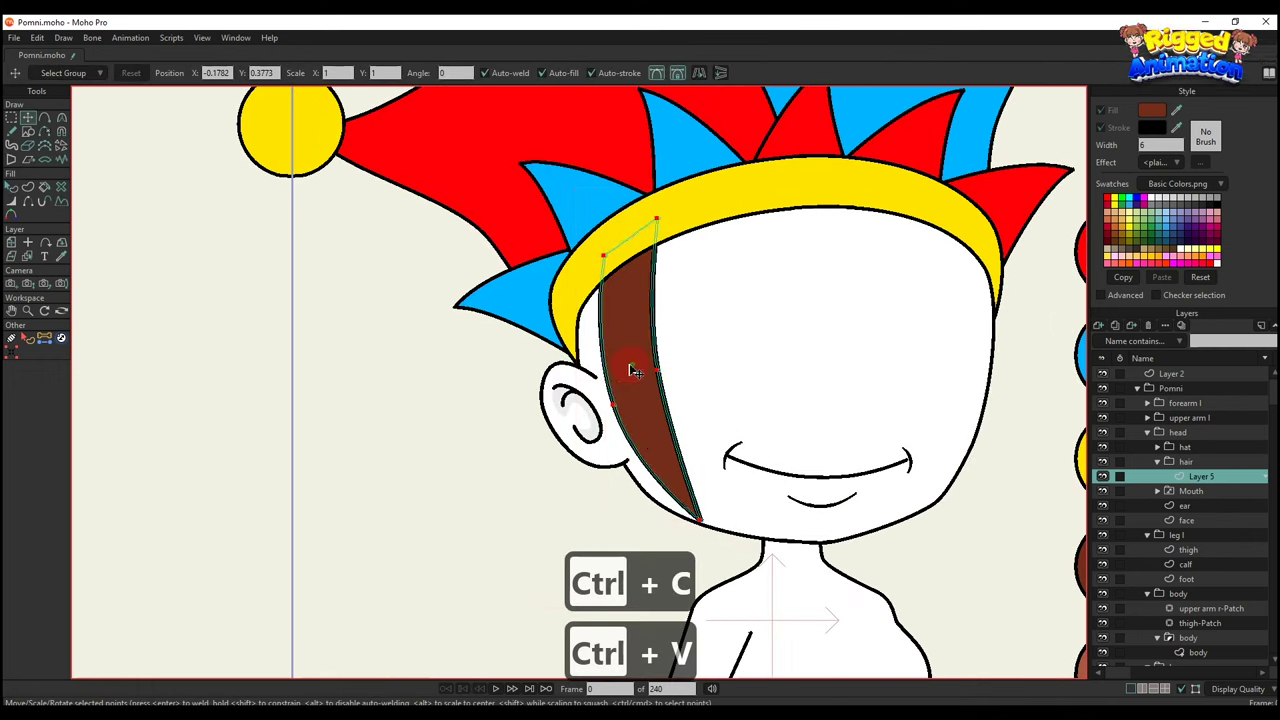
left_click_drag(632, 358, 615, 385)
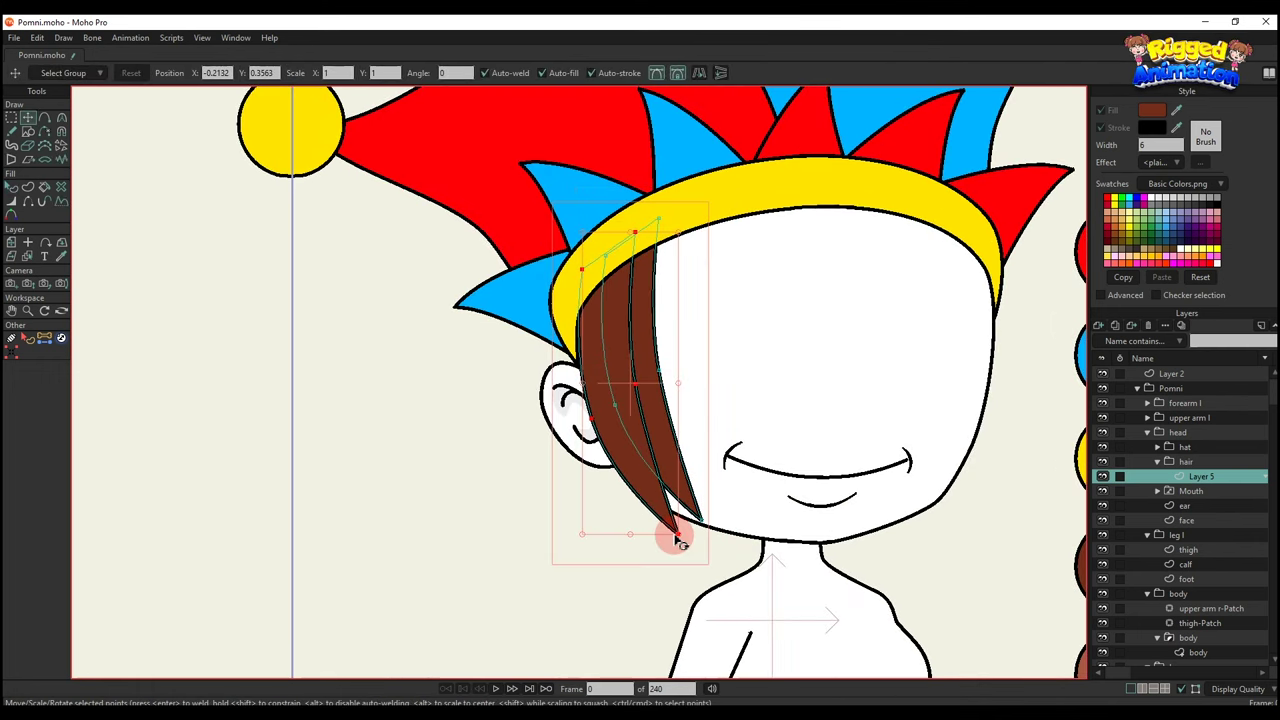
Stretch the copied strand downward past the jaw and lower it behind the original strand in the shape order.
left_click_drag(631, 537, 641, 574)
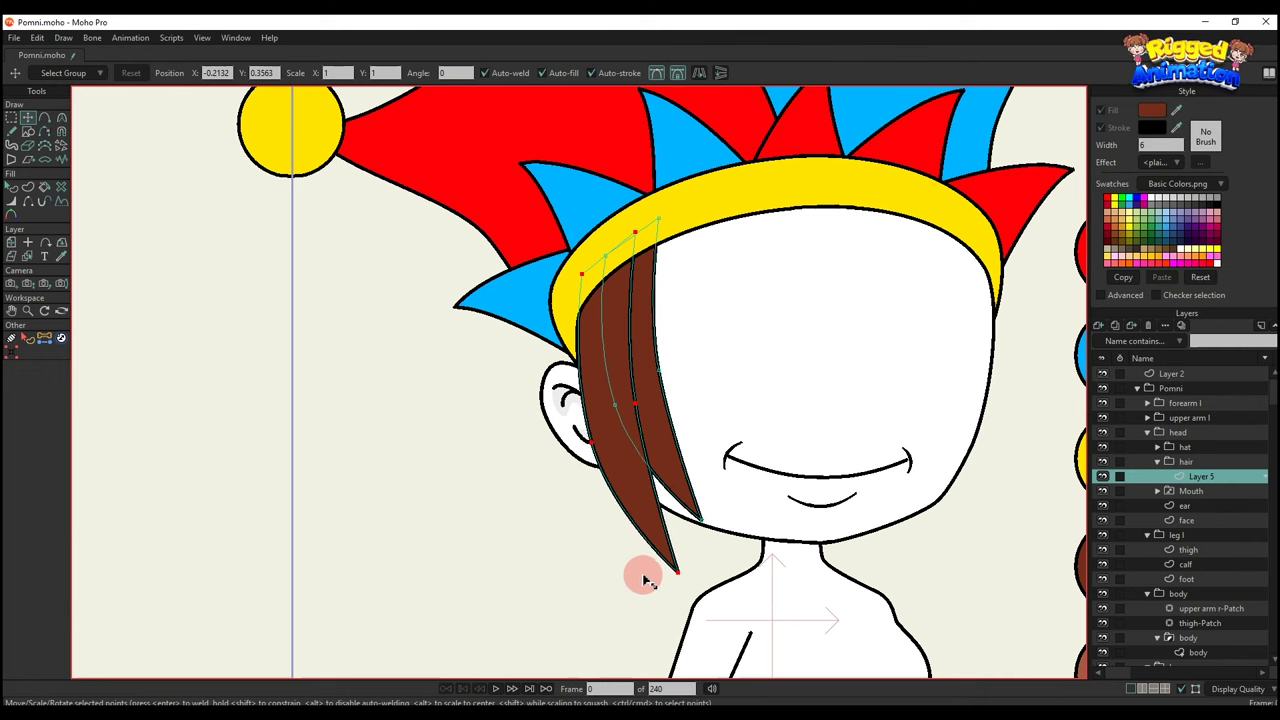
key("q")
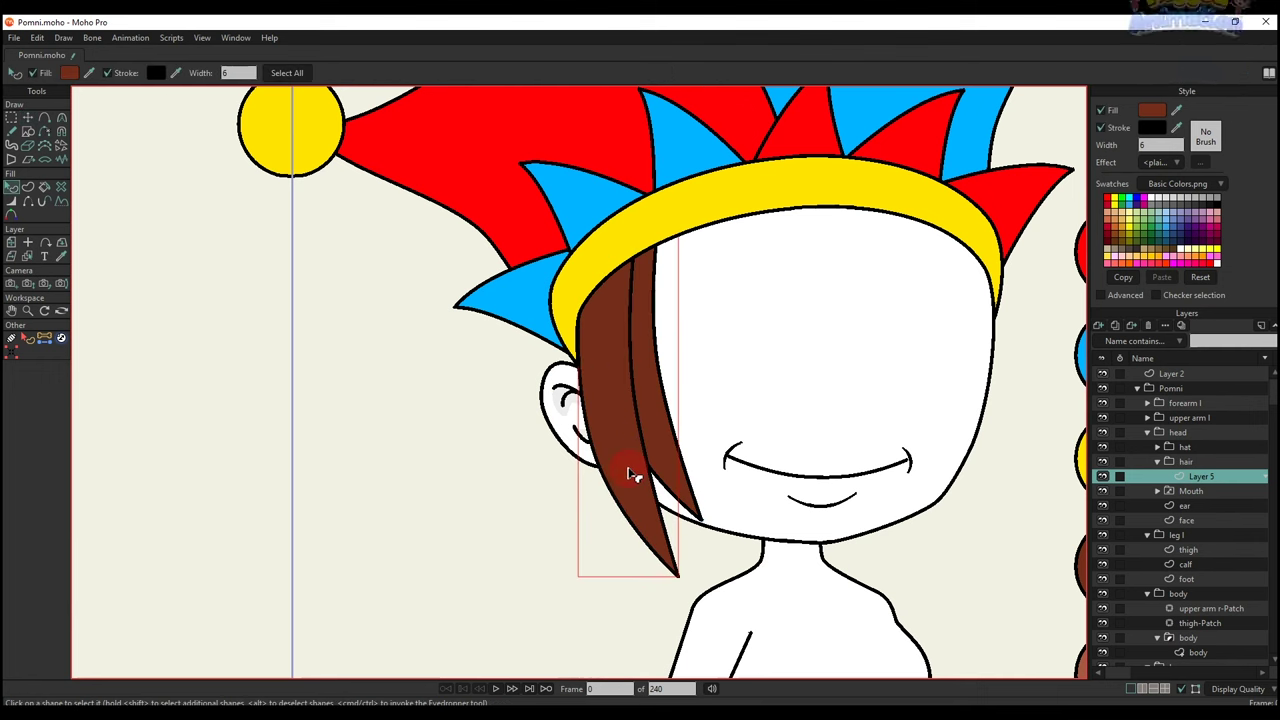
key("alt+Down")
Hide the upper edges between the two strands so they merge, and nudge the outer strand's top corner slightly down.
left_click(28, 203)
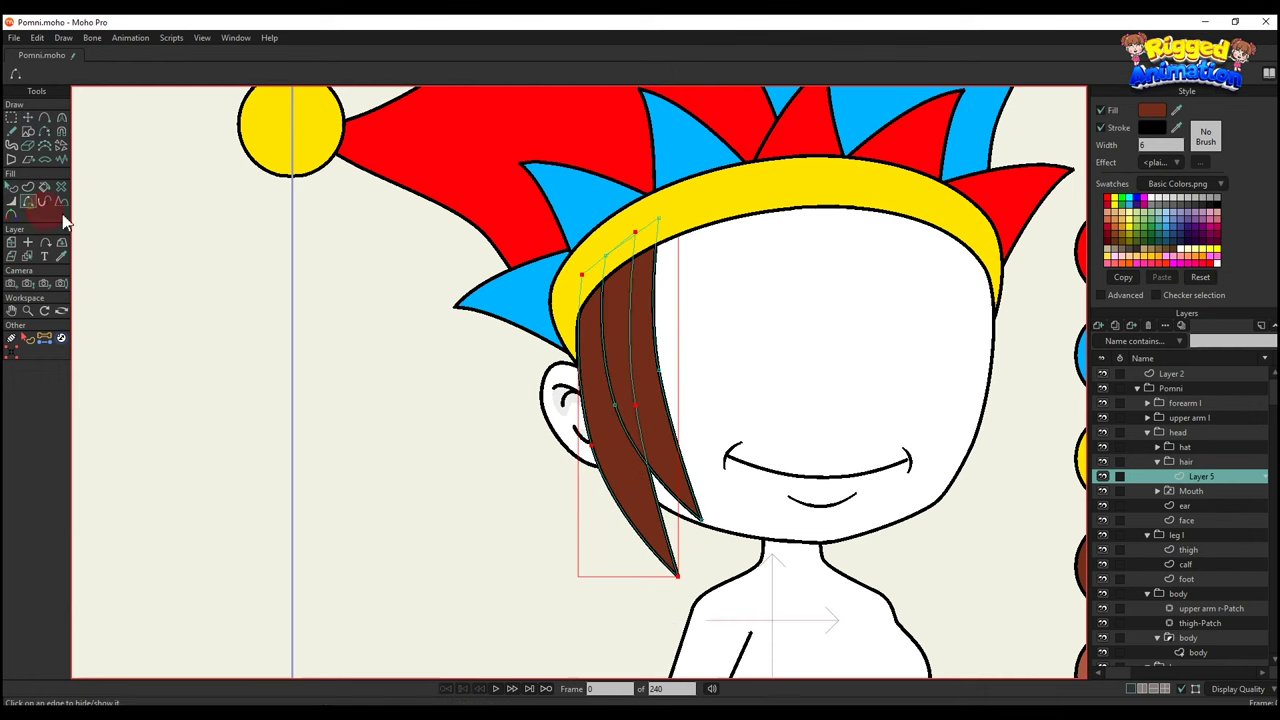
scroll(585, 360, "up", 2)
left_click(617, 369)
key("q")
scroll(573, 395, "down", 3)
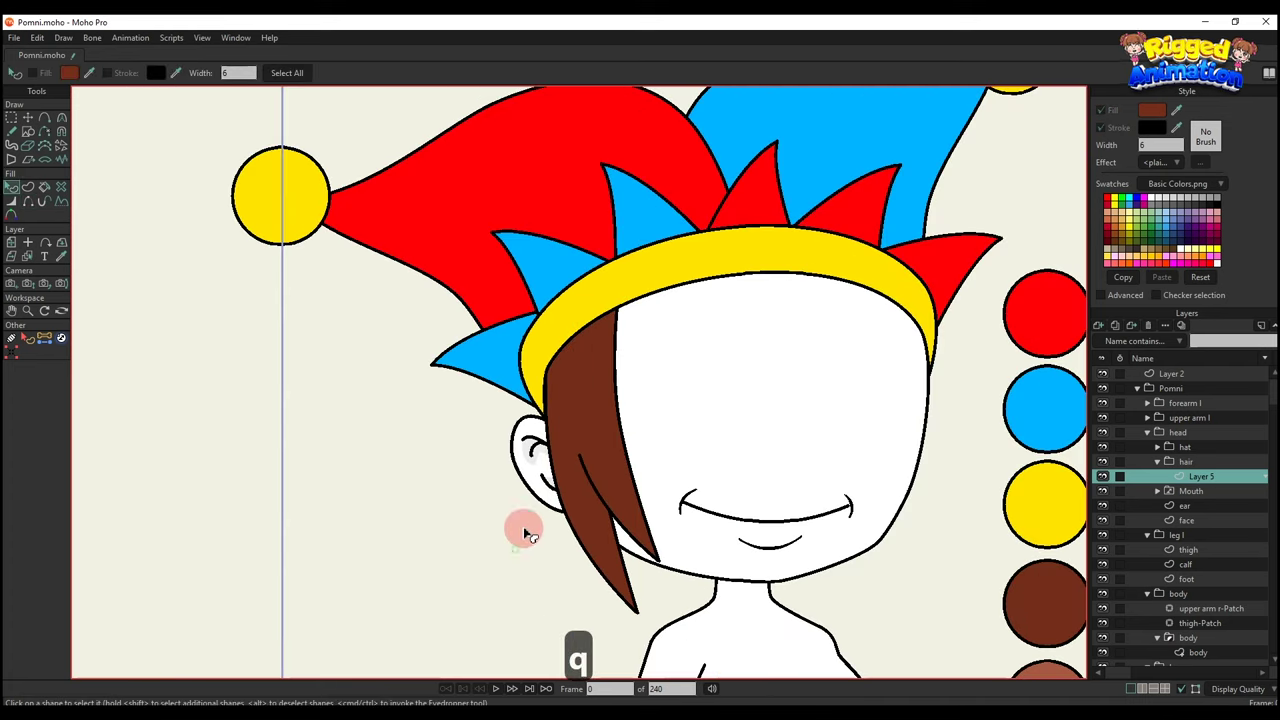
key("t")
scroll(540, 358, "up", 2)
left_click(551, 342)
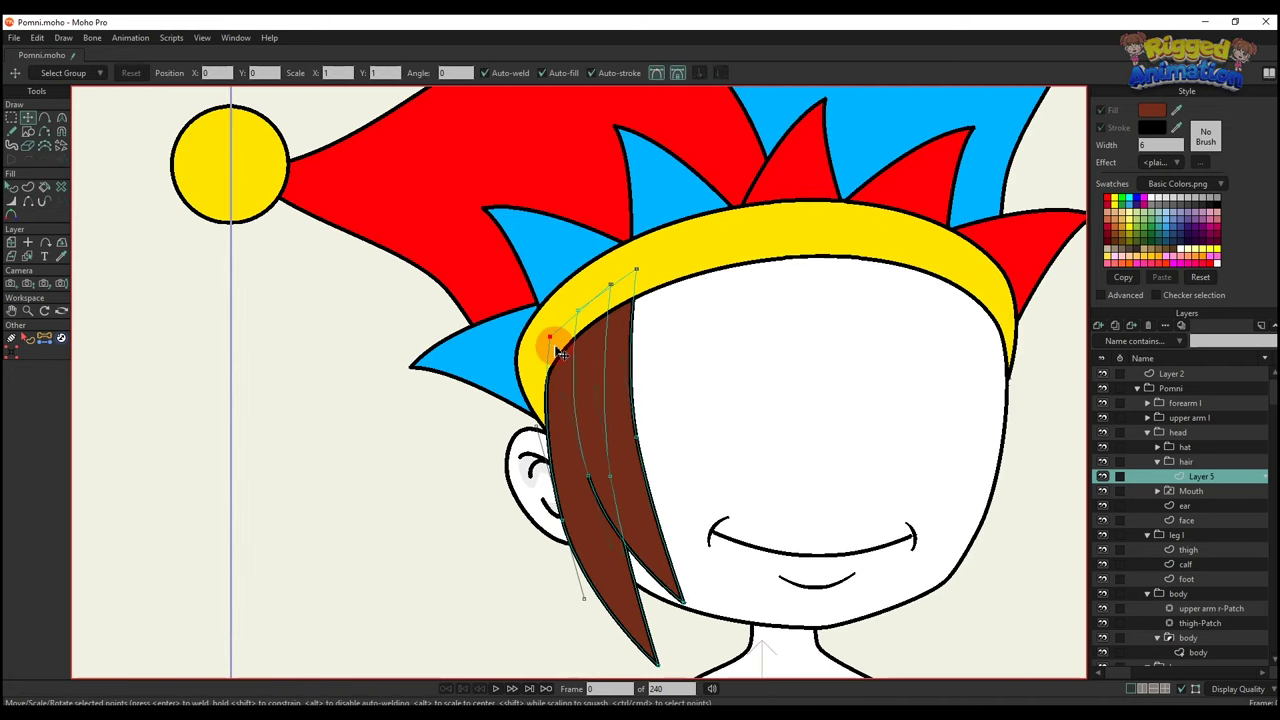
scroll(785, 402, "down", 3)
key("q")
Put the strand layer in a new group within hair and set that group's mask to Hide all.
right_click(1194, 477)
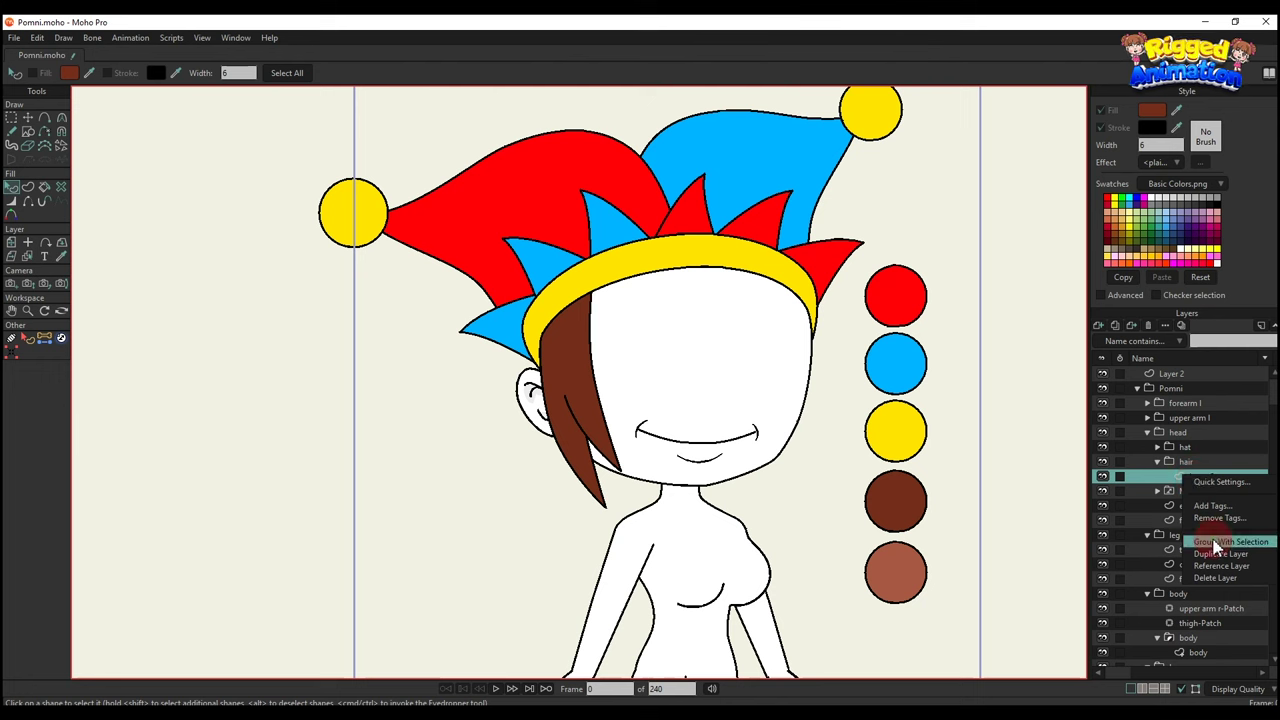
left_click(1217, 547)
left_click(1170, 478)
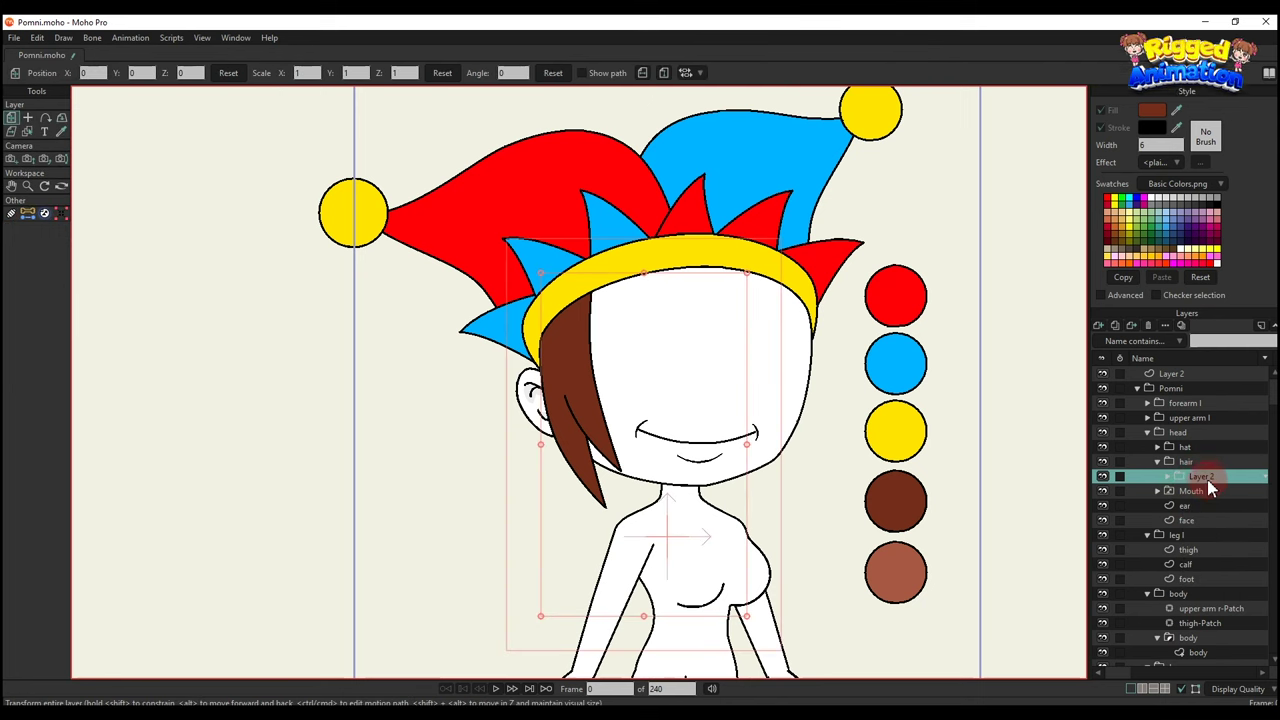
double_click(1200, 478)
left_click(212, 100)
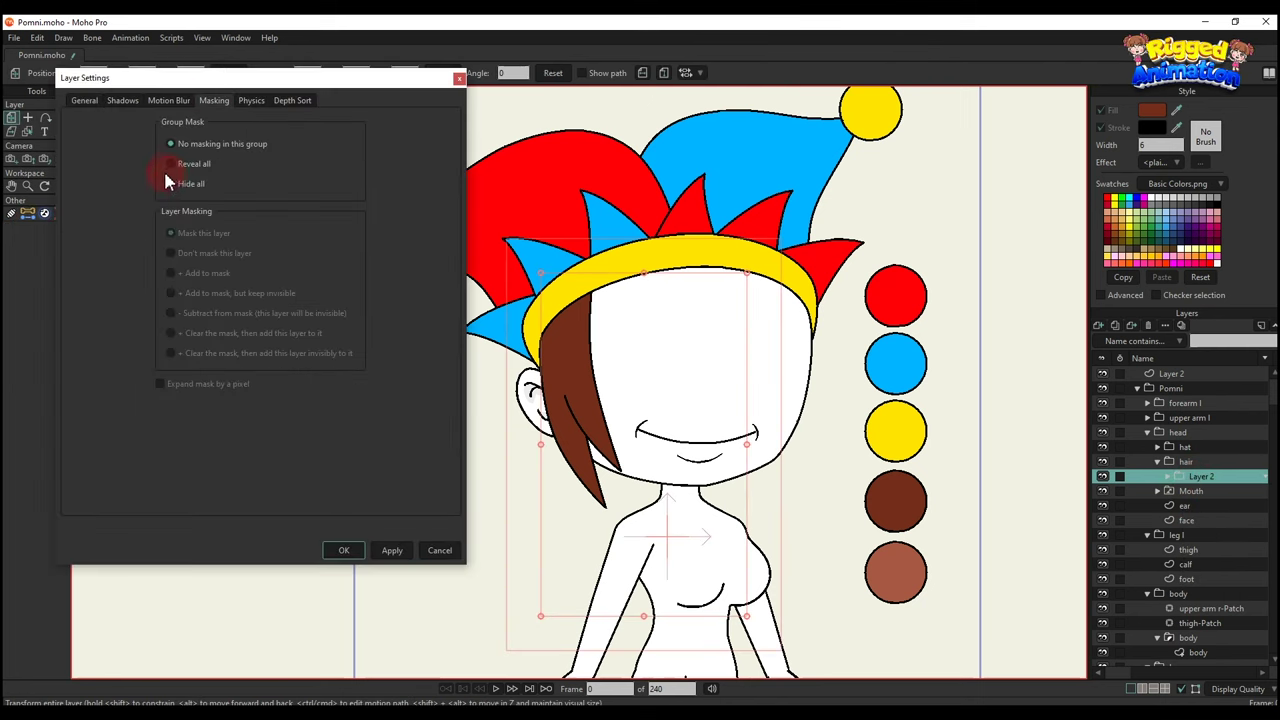
left_click(390, 551)
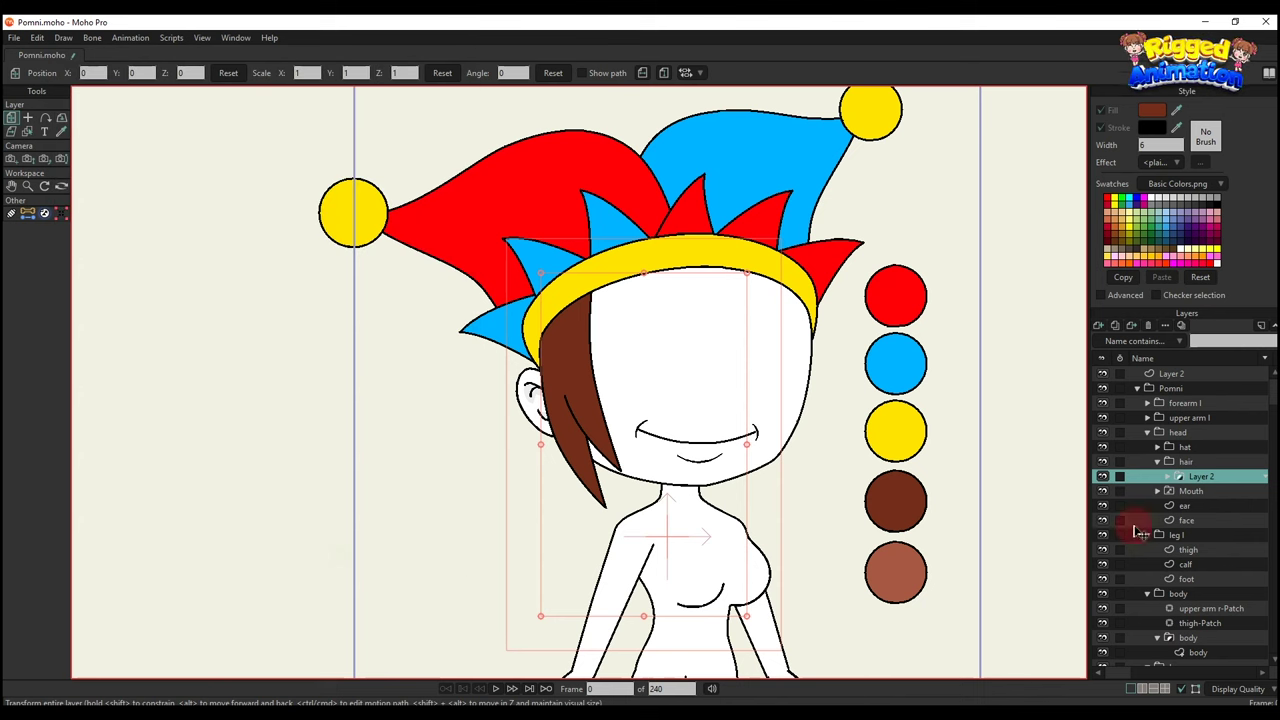
Add a vector layer above the strands in the masked group and draw a closed zigzag band across the hair.
left_click(1168, 477)
left_click(1205, 491)
left_click(1098, 326)
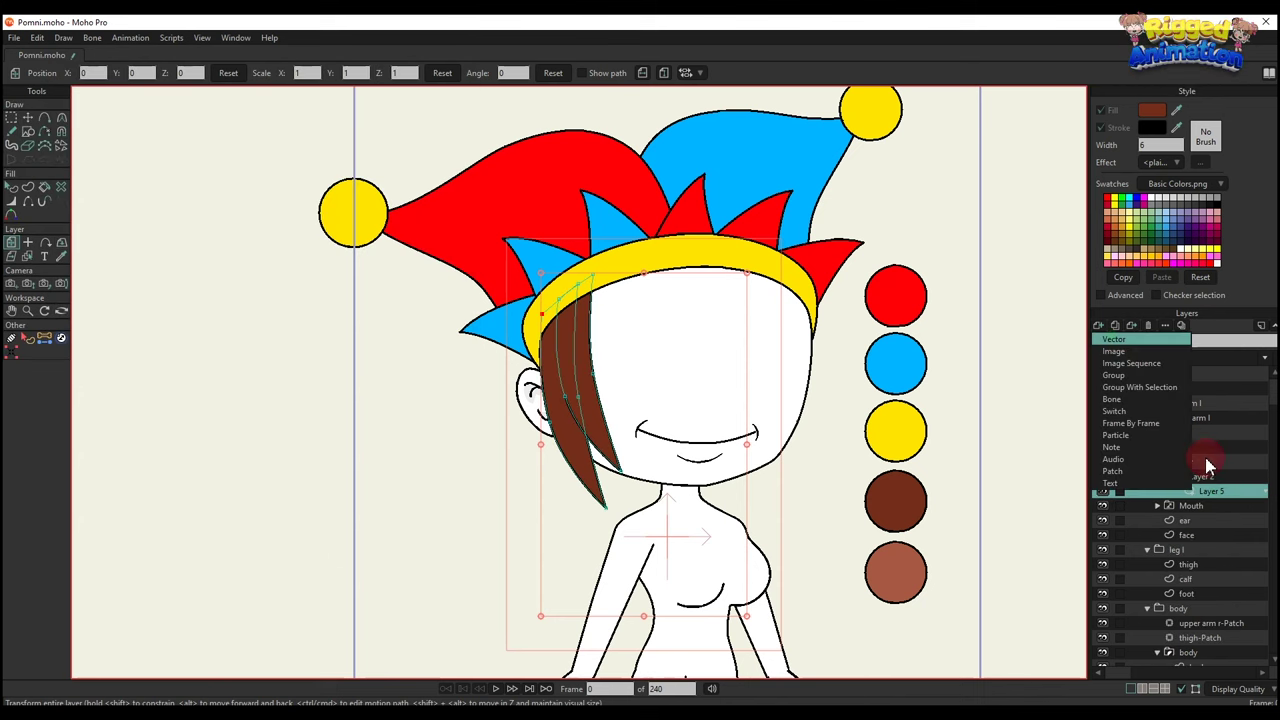
left_click(1206, 463)
scroll(400, 310, "up", 3)
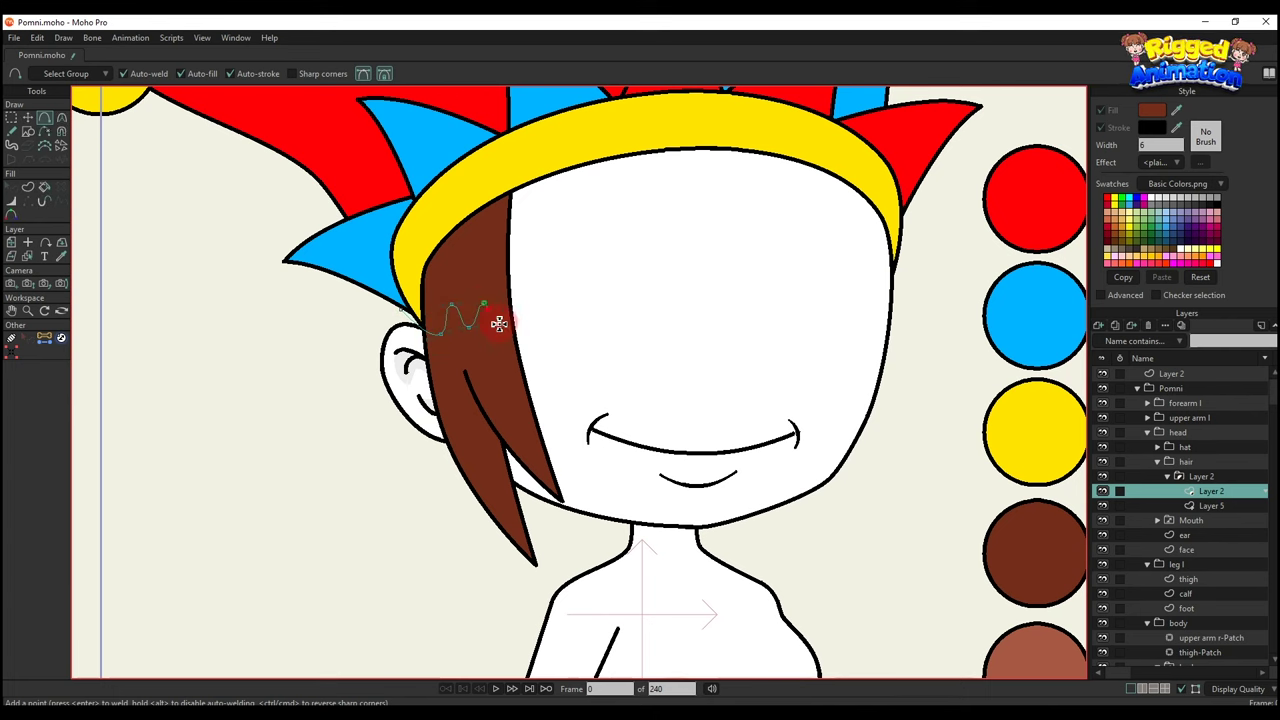
left_click_drag(524, 302, 575, 380)
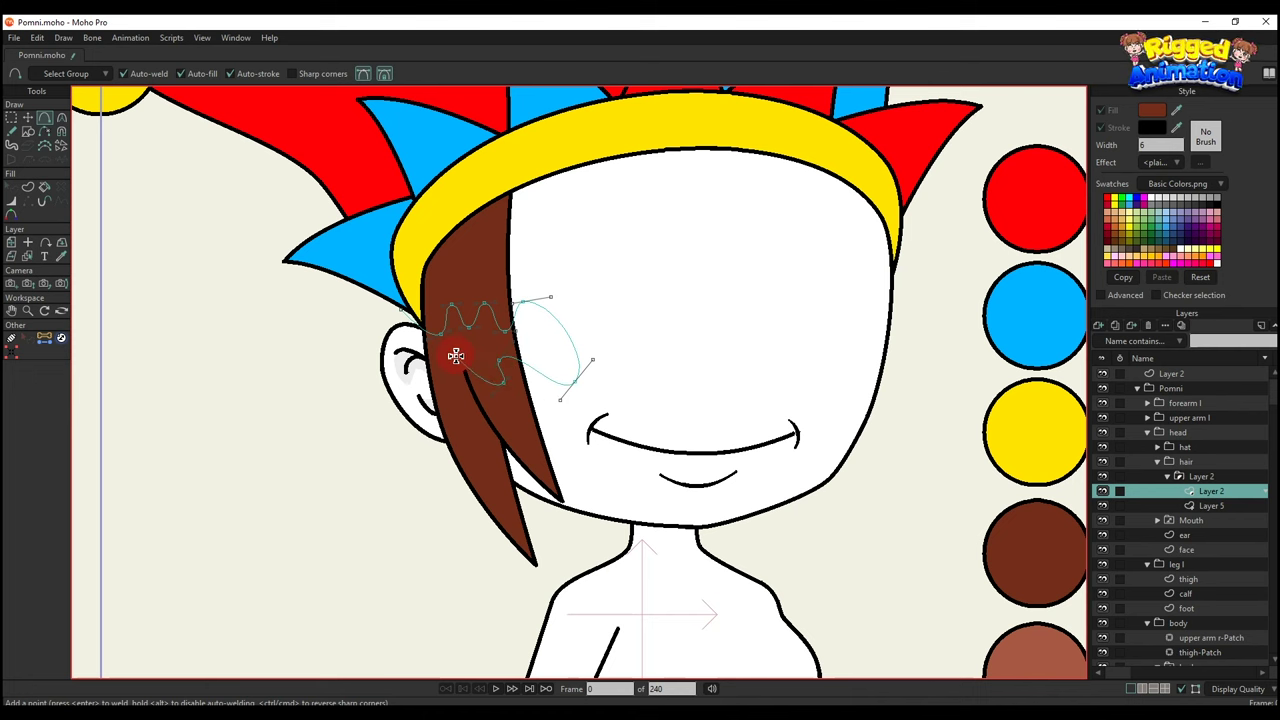
left_click(400, 312)
Make the zigzag band's corners sharp and fill it with the light brown of the reference circle.
key("q")
key("c")
key("q")
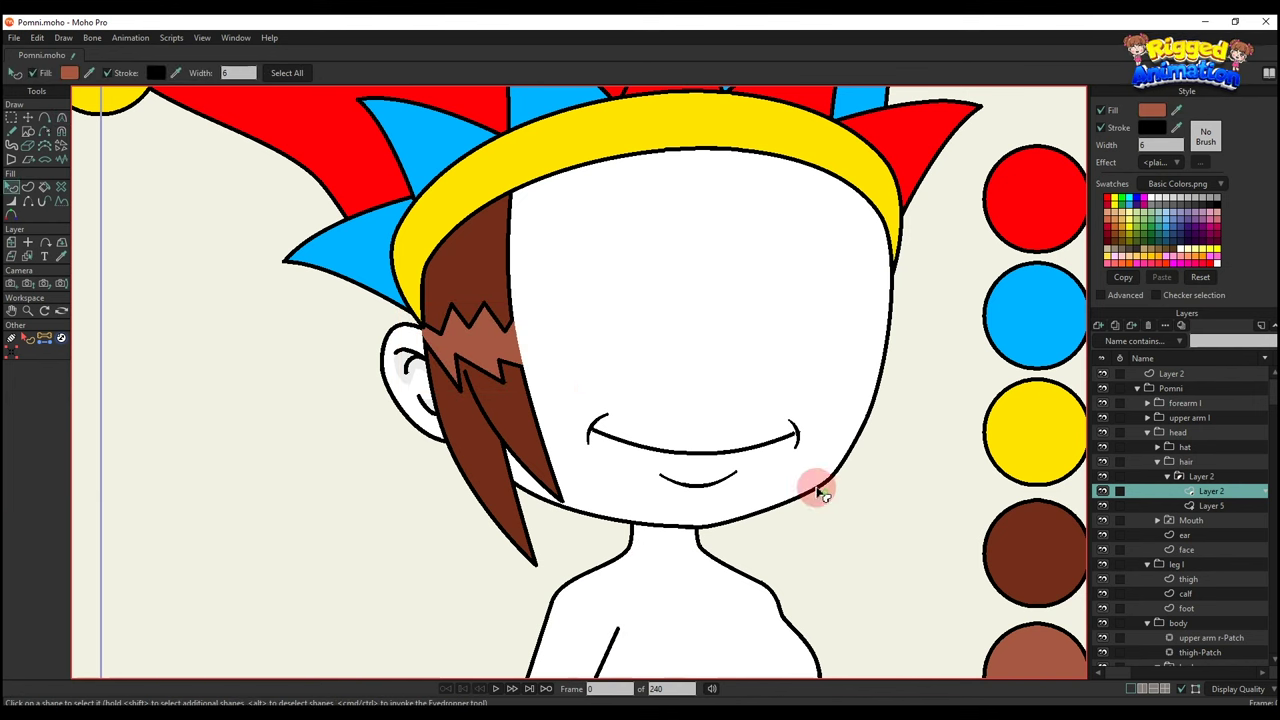
Reposition the zigzag highlight's points to even out its peaks and pull its inner end closer to the strand's edge.
key("t")
scroll(460, 375, "up", 2)
left_click_drag(440, 345, 497, 350)
left_click_drag(482, 396, 497, 398)
left_click_drag(630, 384, 558, 398)
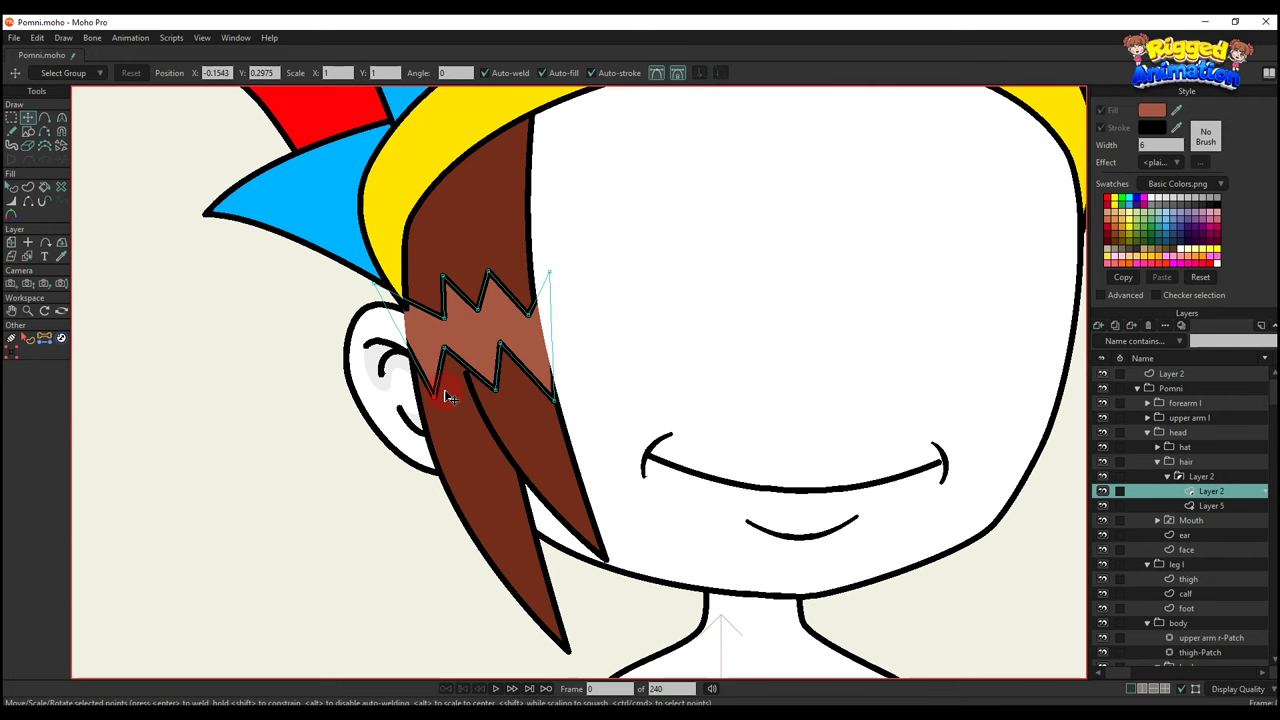
Turn off the stroke of the zigzag hair highlight.
key("q")
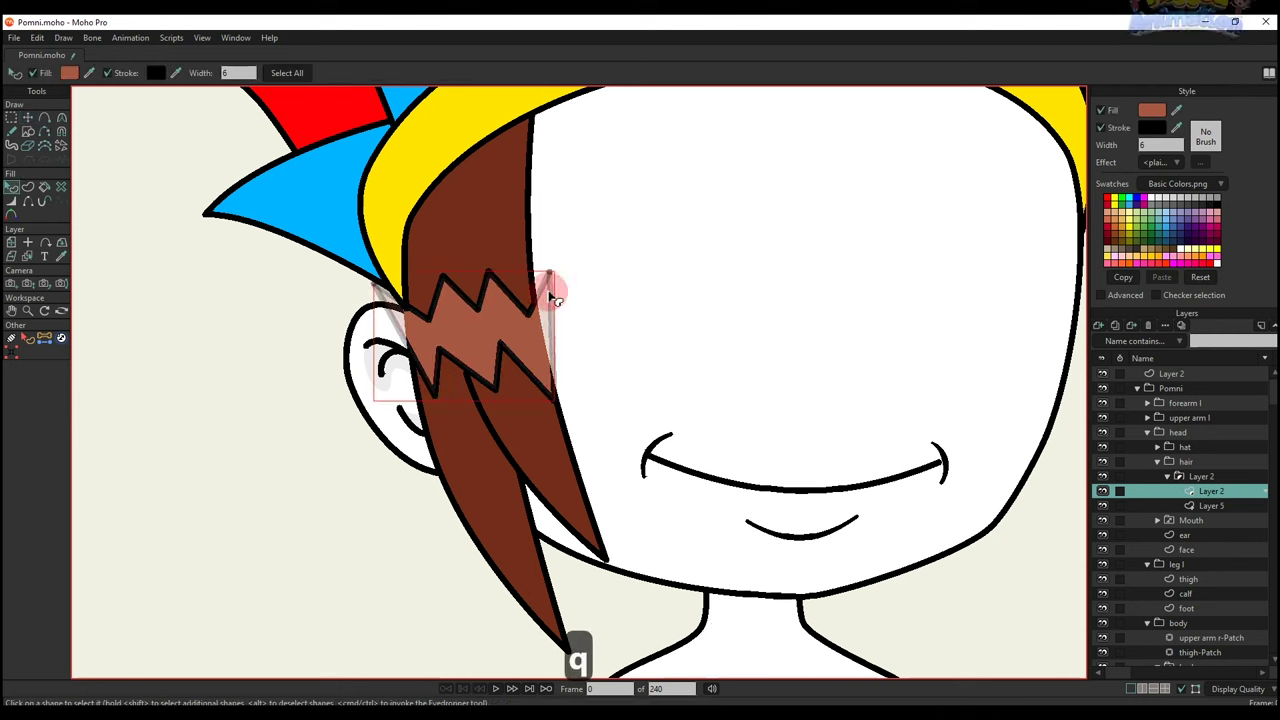
left_click(1102, 129)
scroll(374, 450, "down", 5)
left_click_drag(374, 460, 426, 486)
scroll(440, 430, "up", 2)
Move the whole highlight slightly up and outward on the hair, and adjust its lower inner corner.
key("t")
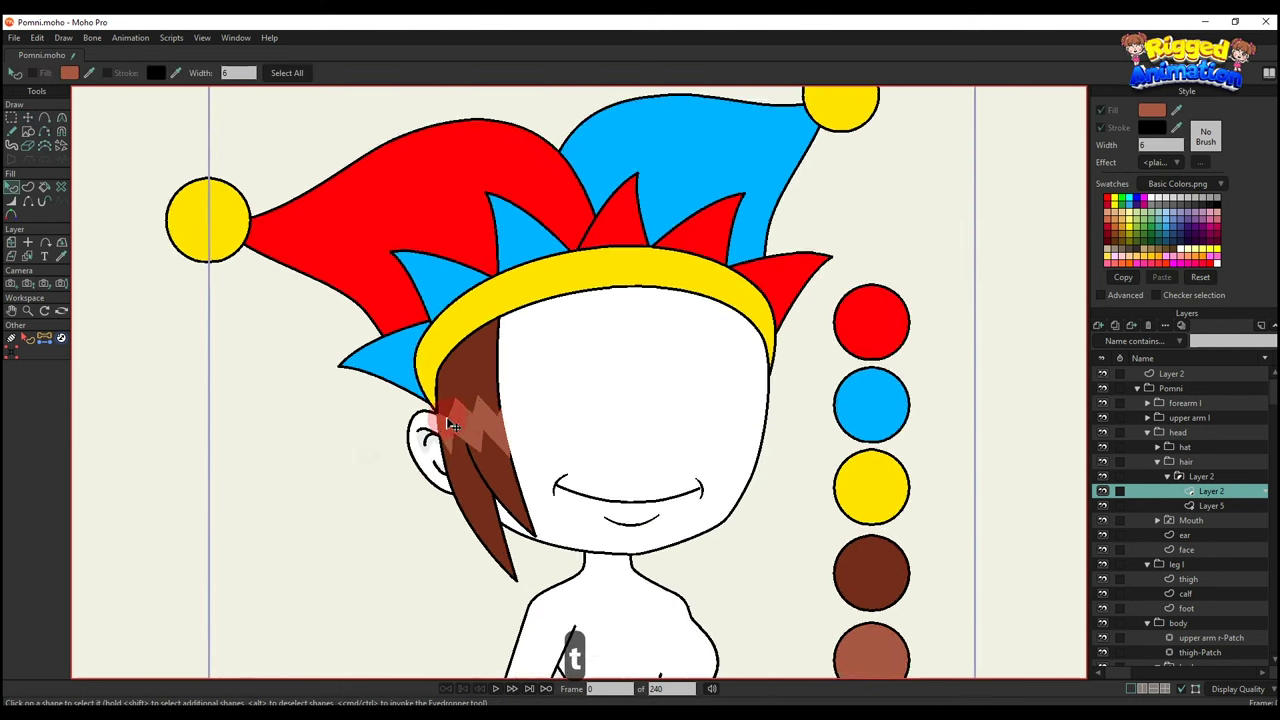
left_click(485, 424)
scroll(487, 424, "up", 3)
left_click(566, 443)
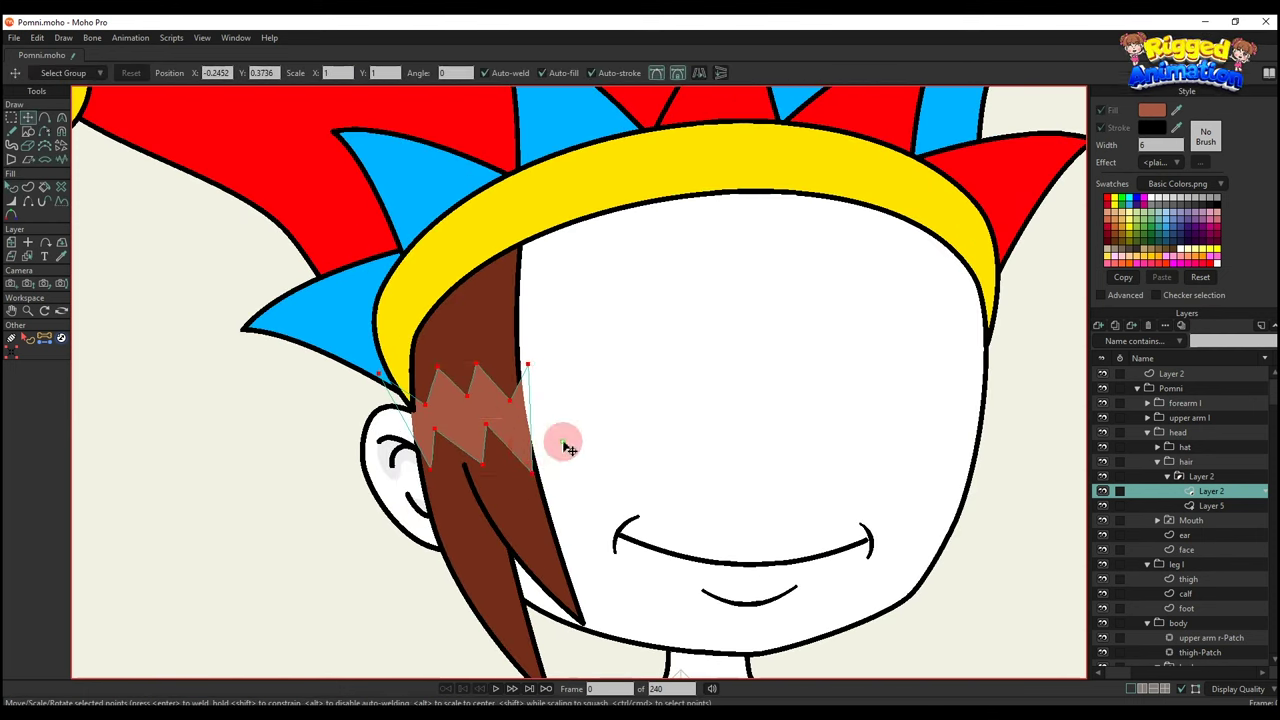
left_click(530, 474)
key("q")
scroll(483, 470, "down", 4)
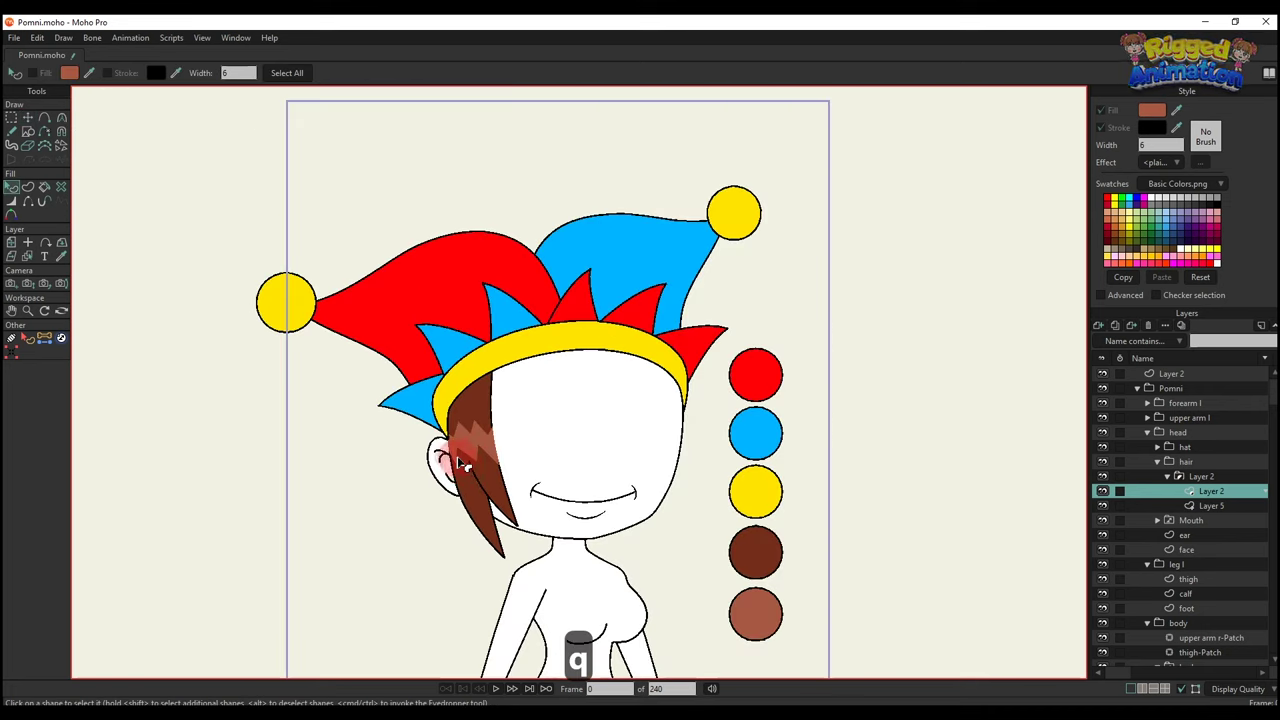
Exclude strokes from the mask of the strand layer so the highlight stays inside the hair outline.
scroll(463, 465, "up", 3)
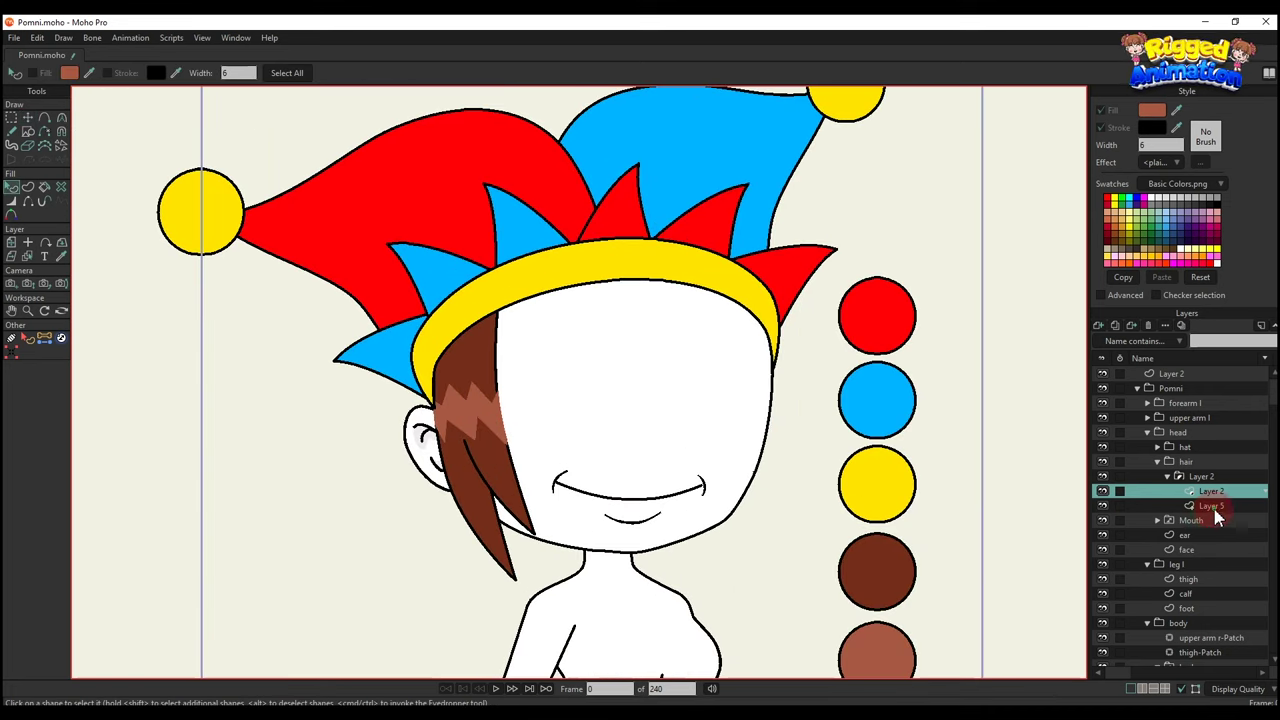
double_click(1212, 507)
left_click(212, 100)
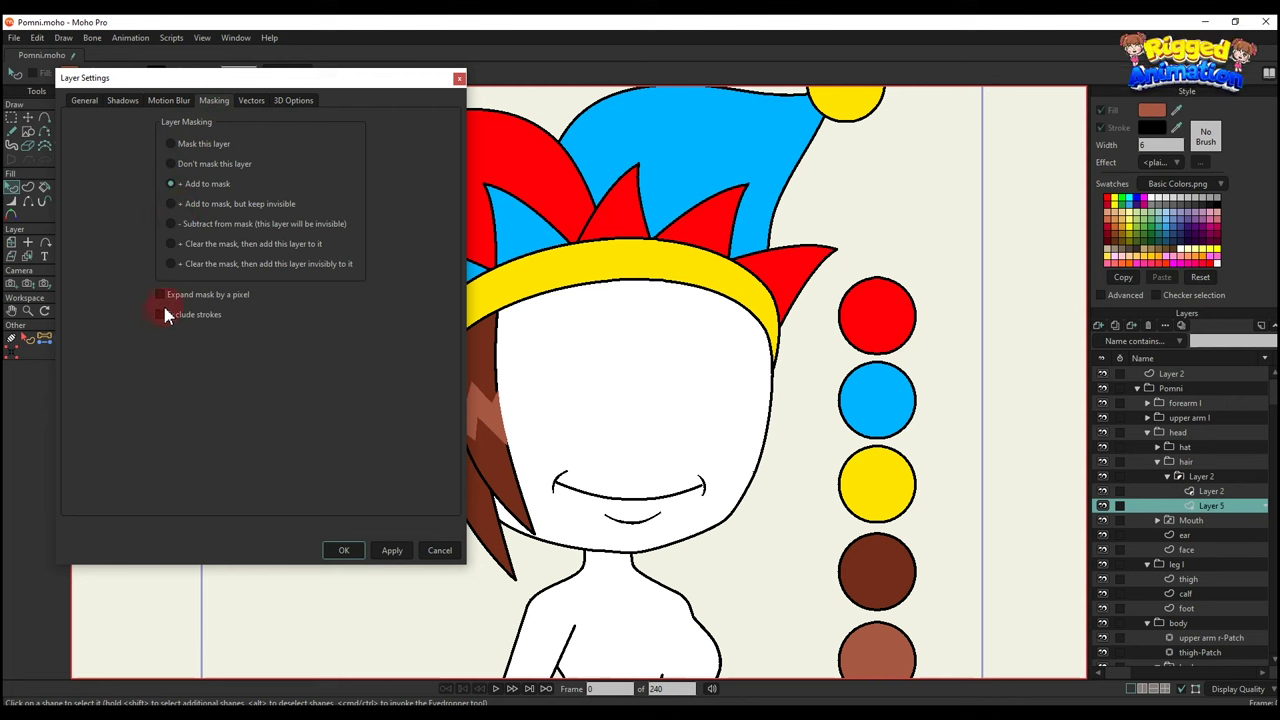
left_click(350, 554)
key("g")
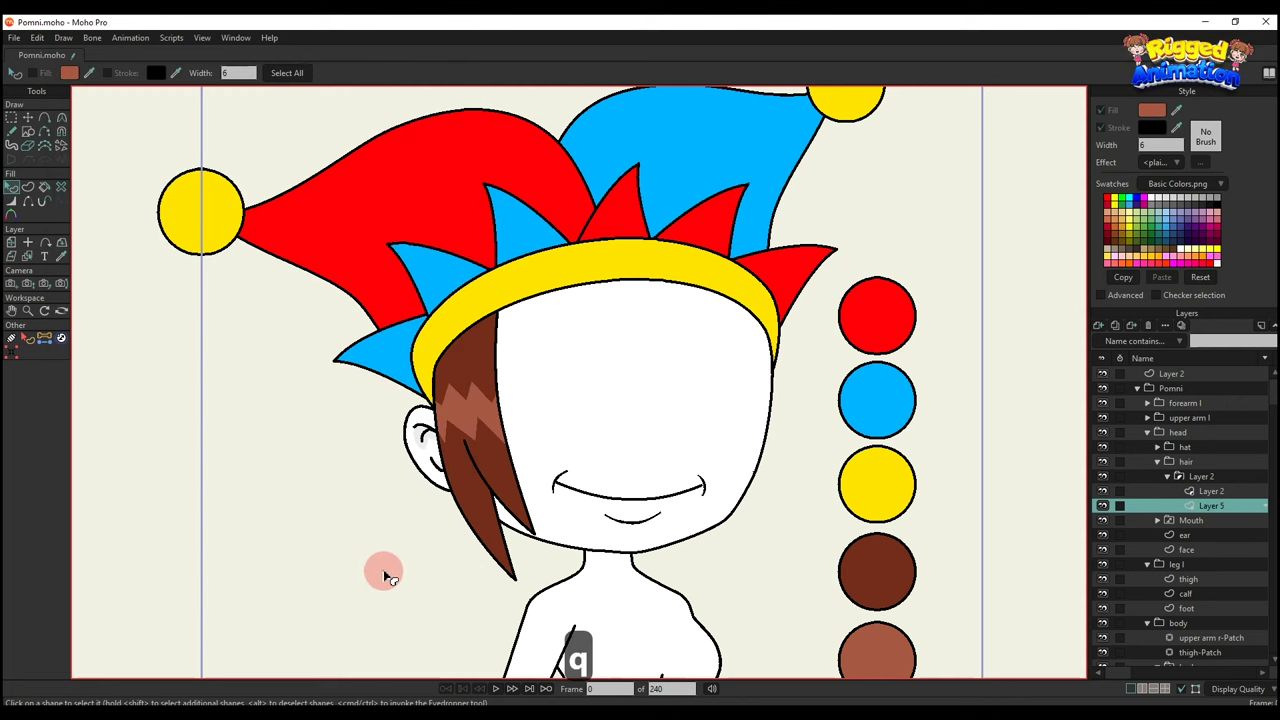
Duplicate the masked hair strand group and flip the copy horizontally.
scroll(460, 508, "down", 3)
scroll(508, 455, "up", 2)
key("g")
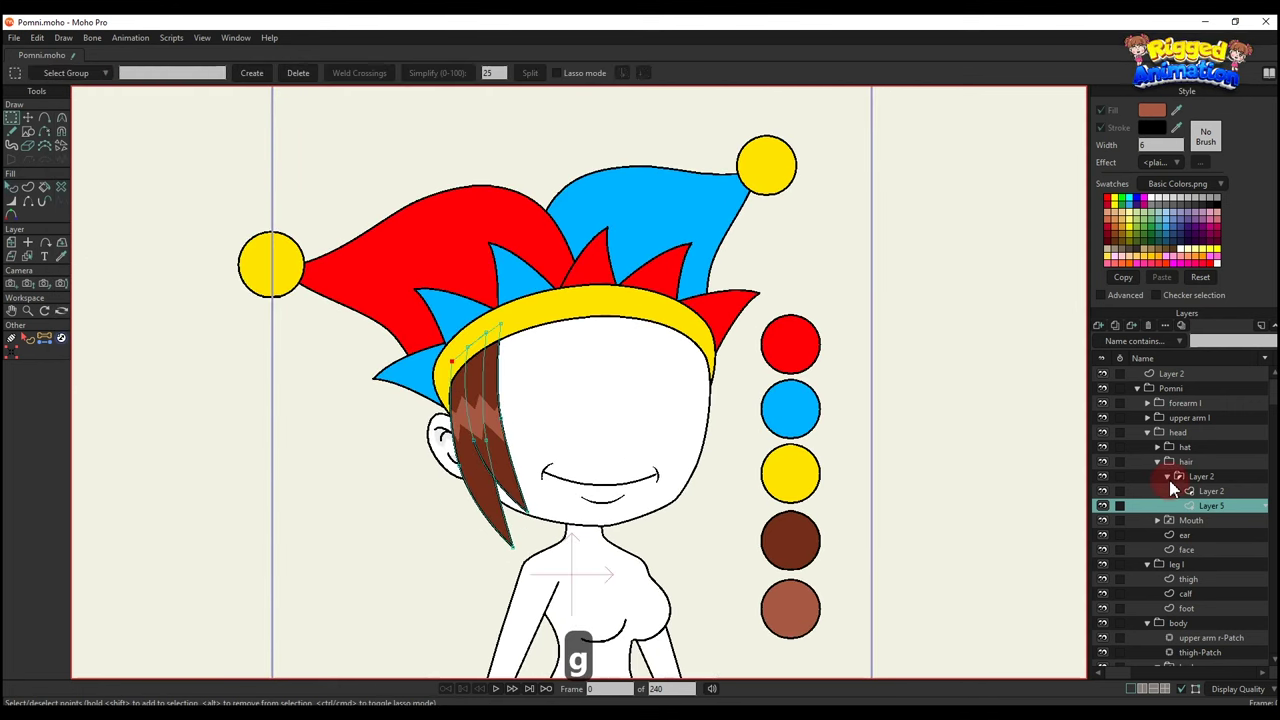
left_click(1179, 477)
left_click(1205, 477)
left_click(1117, 329)
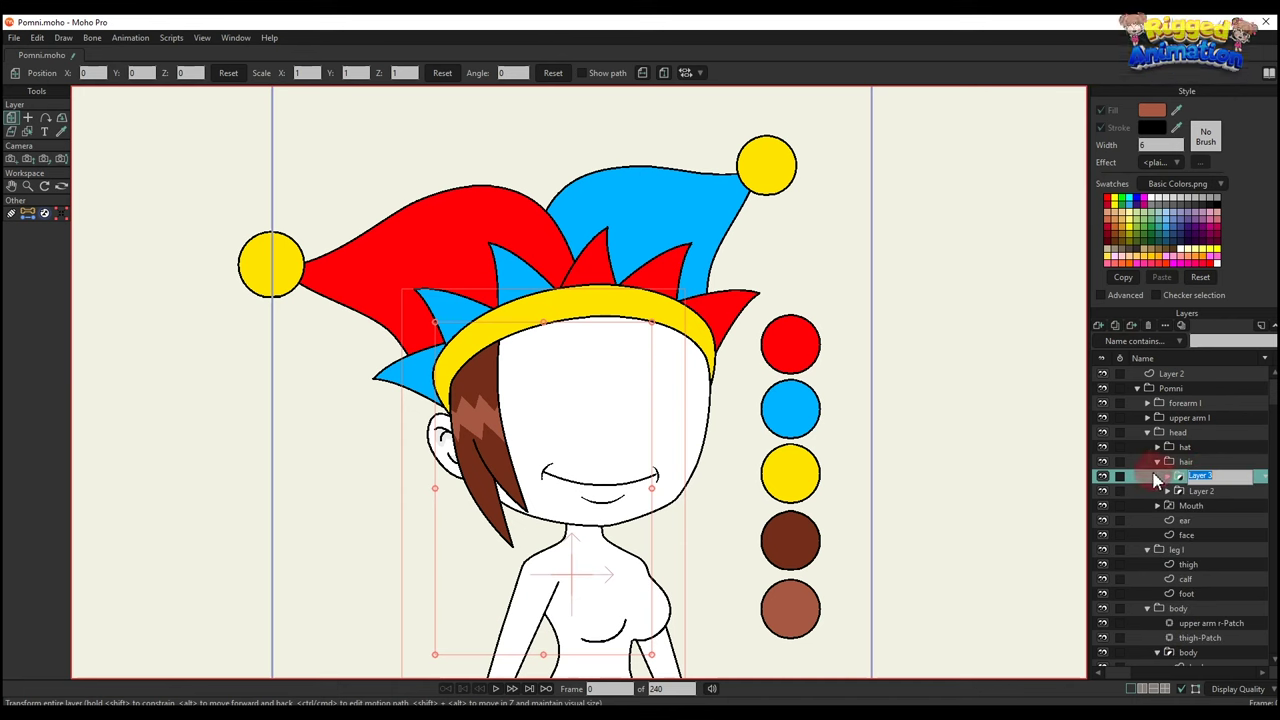
left_click(1155, 477)
left_click_drag(801, 411, 717, 363)
key("m")
left_click(653, 74)
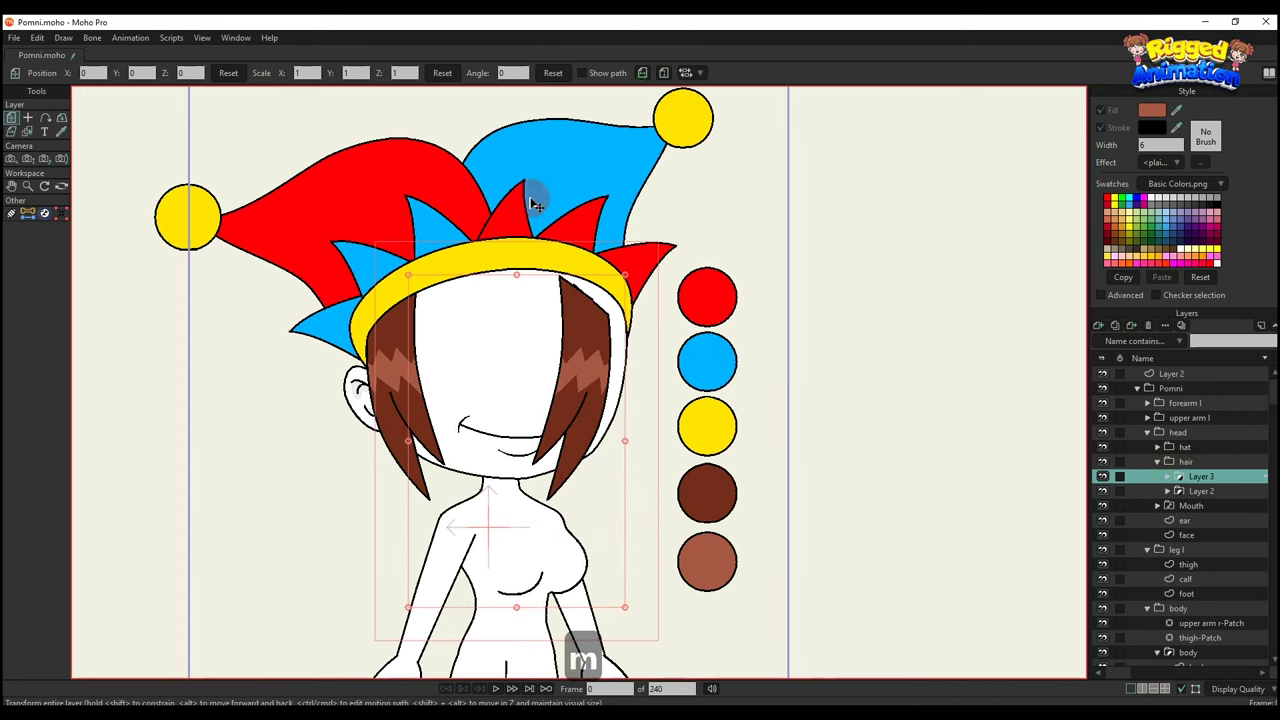
Move the mirrored strand to the opposite edge of the face and set its origin at the strand's middle.
left_click_drag(617, 370, 655, 385)
key("o")
left_click(603, 364)
key("m")
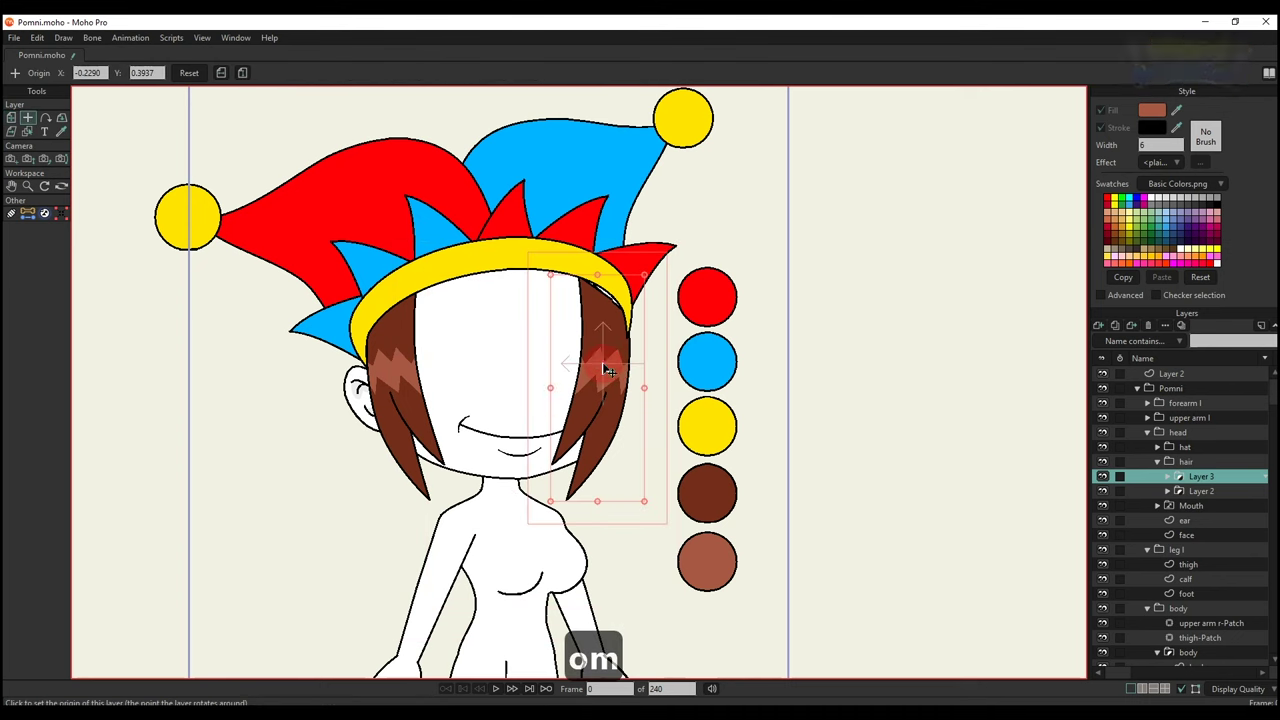
Scale the mirrored strand to 0.7778 in X and 0.9420 in Y, and shift it slightly up under the hat band.
left_click_drag(551, 389, 563, 389)
left_click_drag(598, 501, 599, 492)
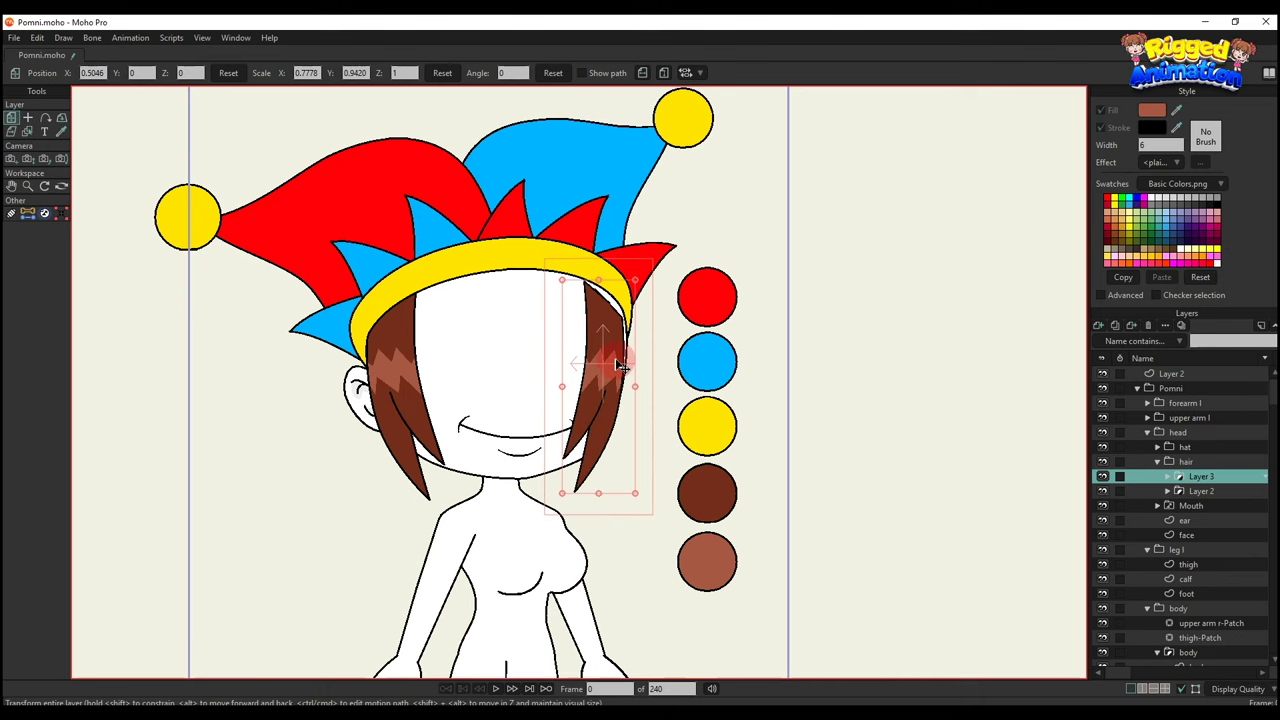
scroll(610, 360, "up", 2)
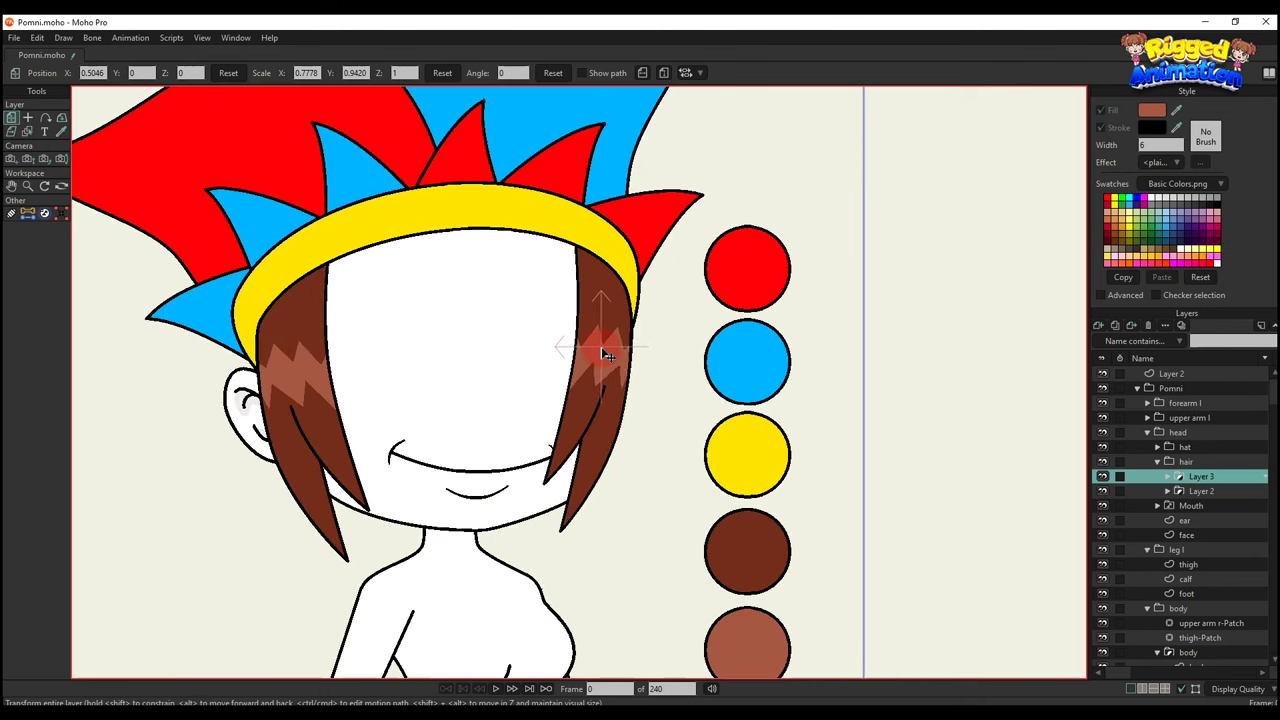
left_click_drag(604, 358, 606, 373)
scroll(606, 373, "down", 3)
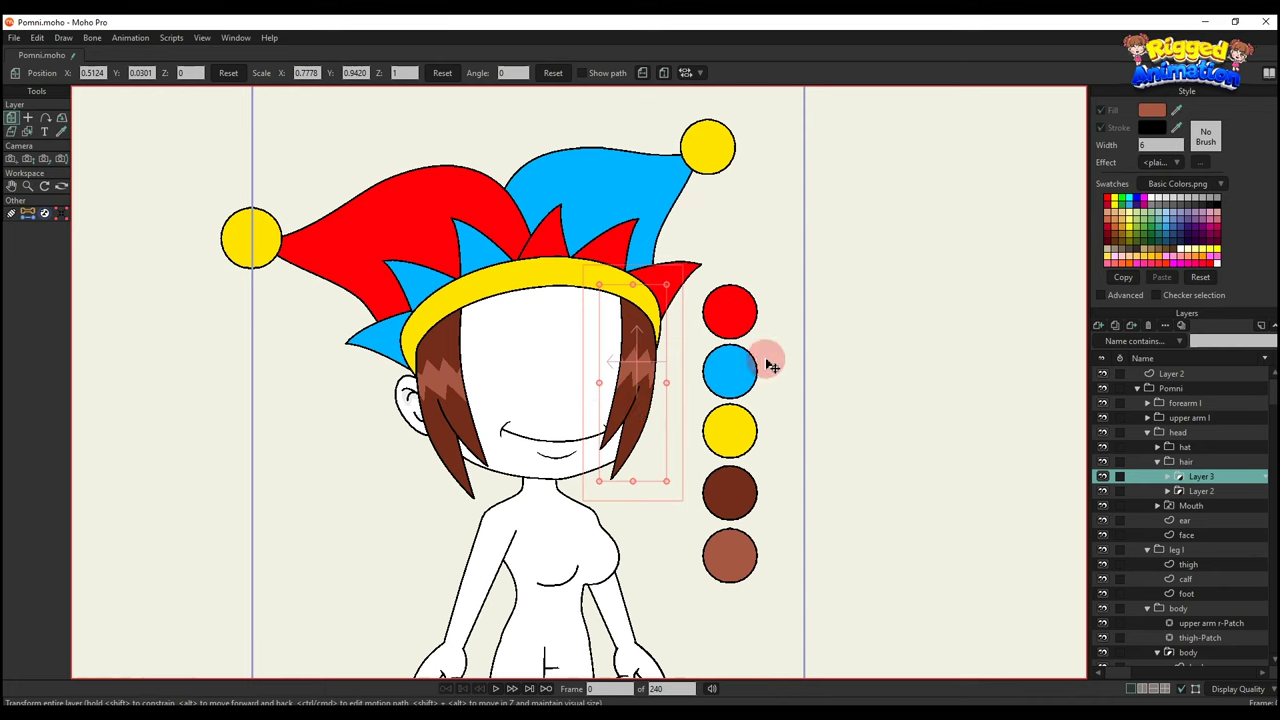
Rotate the mirrored strand to about 7.27 degrees and fine-tune its position along the face's edge.
scroll(677, 414, "up", 3)
left_click_drag(668, 437, 643, 372)
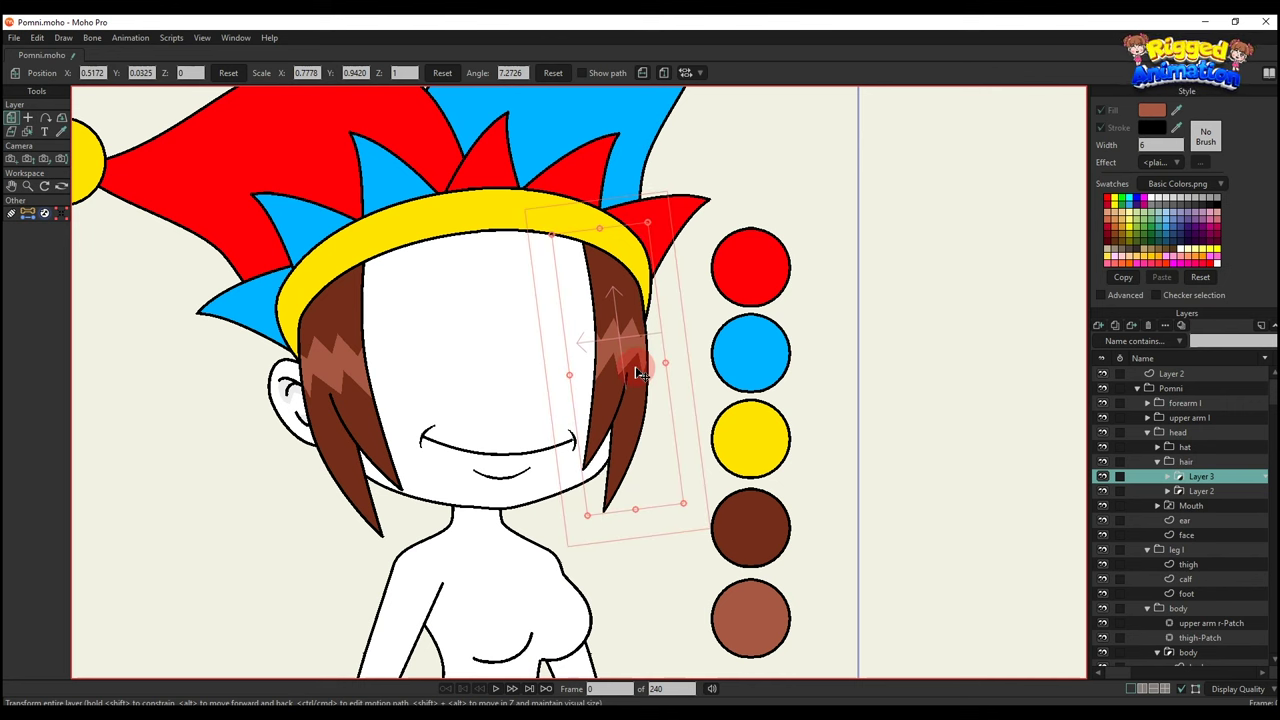
scroll(642, 372, "down", 1)
key("q")
scroll(780, 382, "down", 2)
scroll(850, 370, "up", 2)
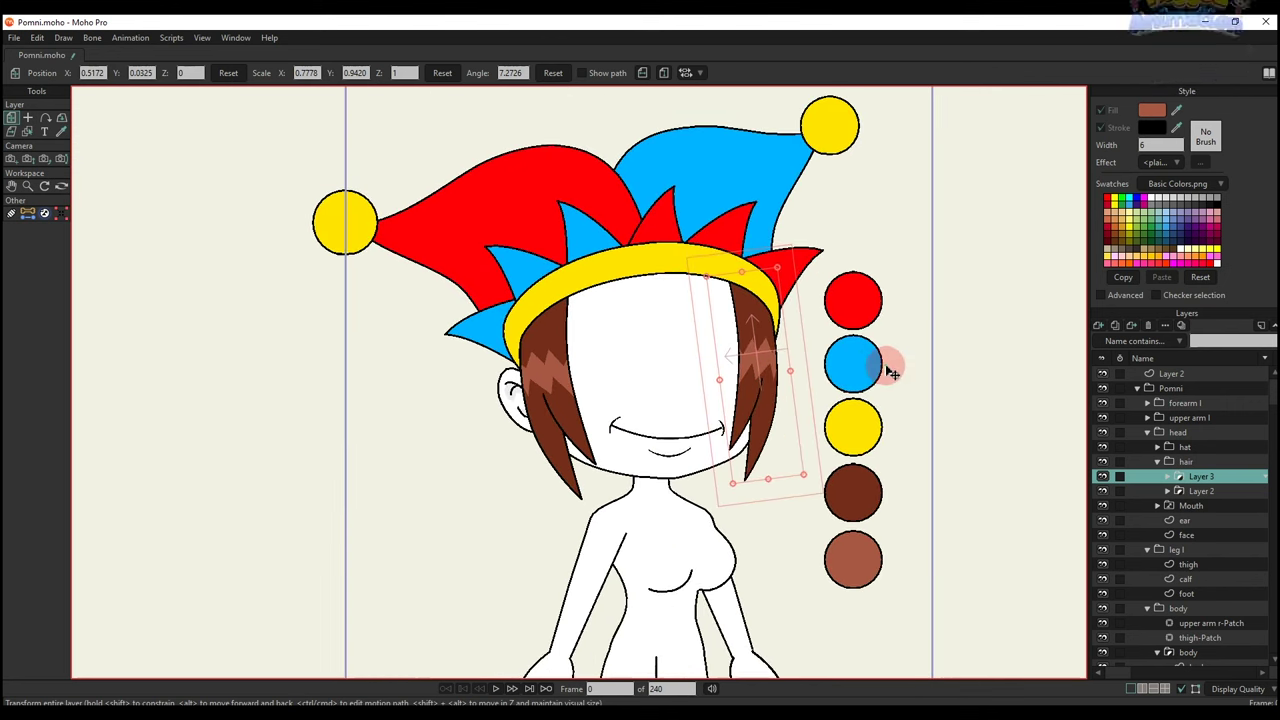
scroll(780, 405, "up", 1)
scroll(654, 374, "up", 1)
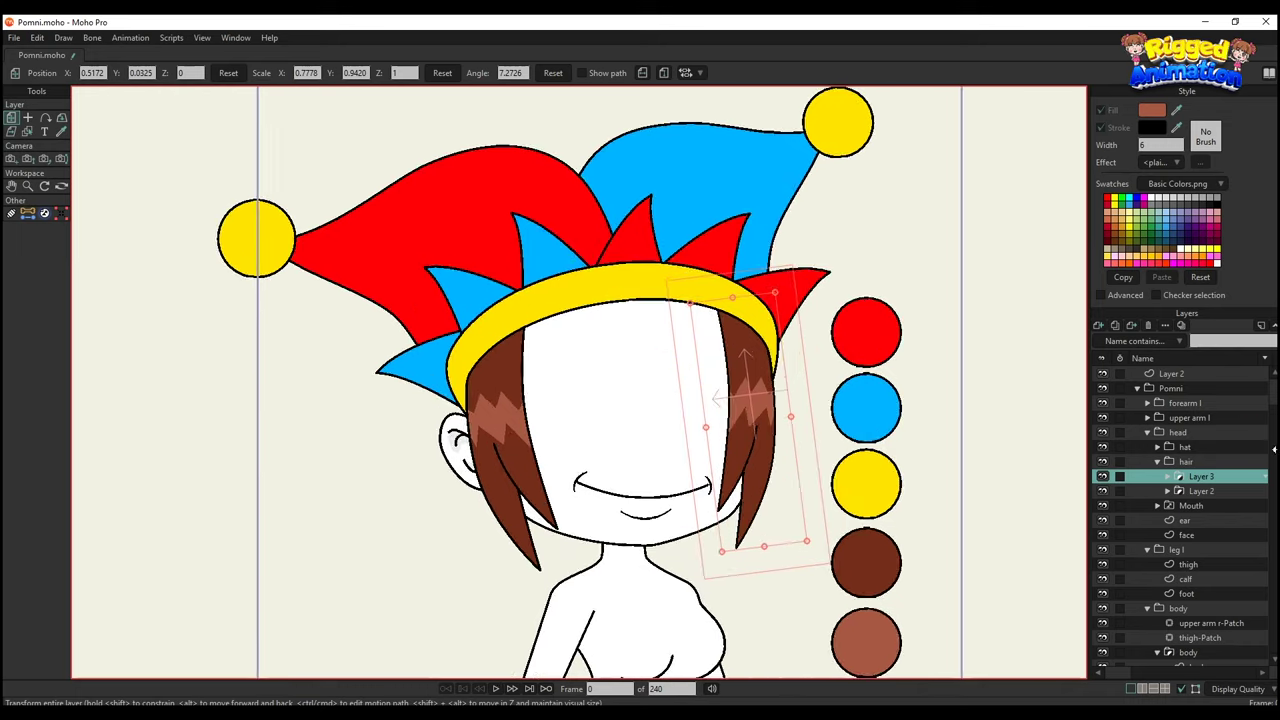
Collapse the hair group and add a new vector layer above the hat group inside the head.
left_click(1190, 461)
left_click(1158, 463)
left_click(1185, 447)
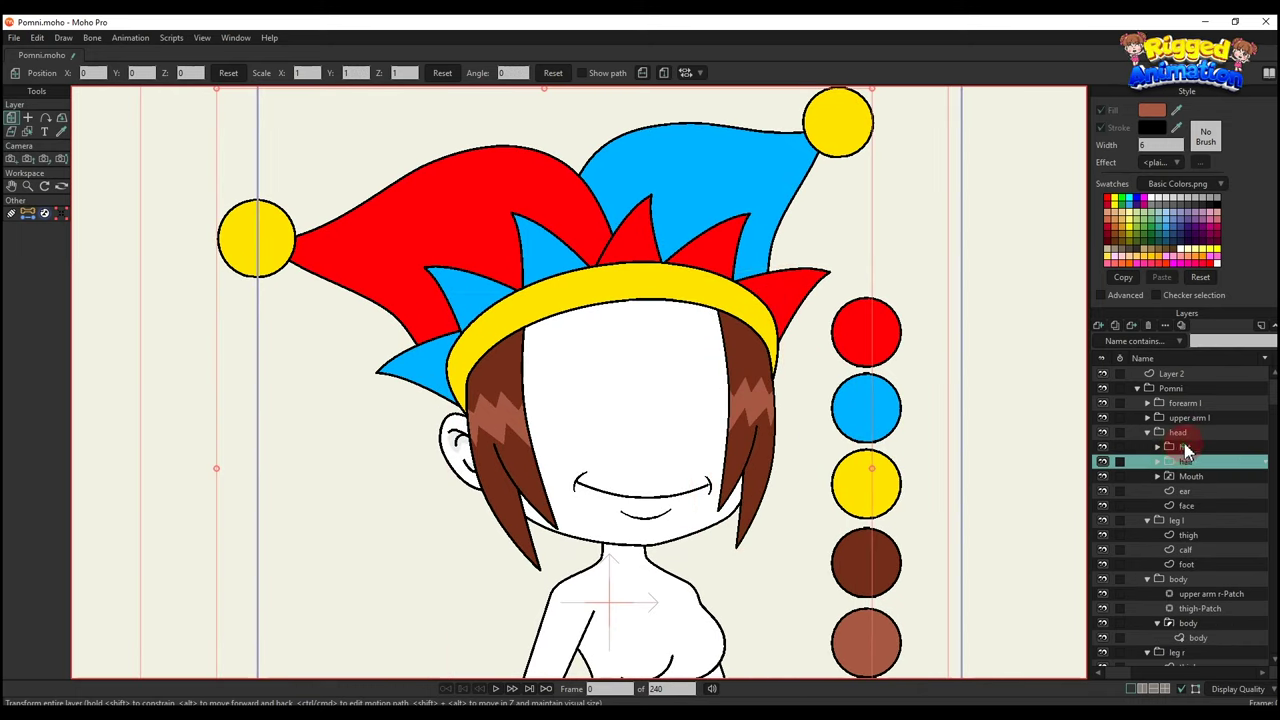
left_click(1098, 325)
left_click(1166, 473)
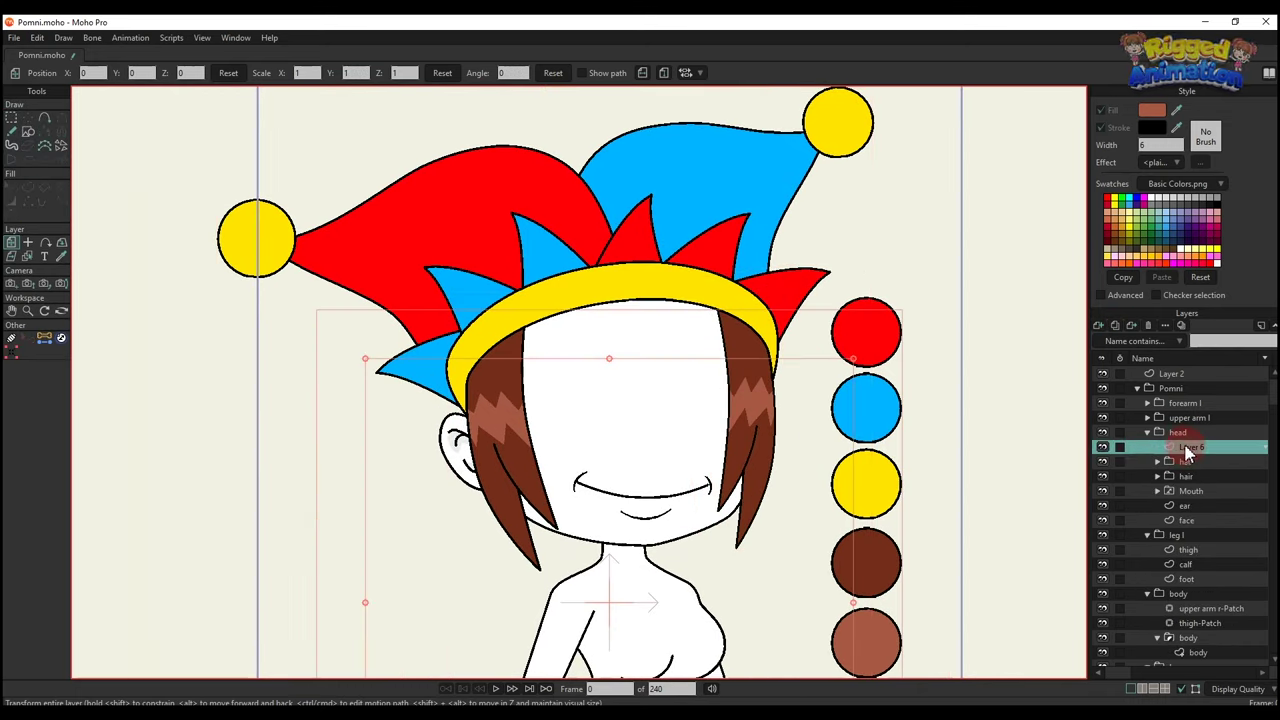
Put the new vector layer into its own group and rename that group hair.
right_click(1185, 447)
left_click(1196, 515)
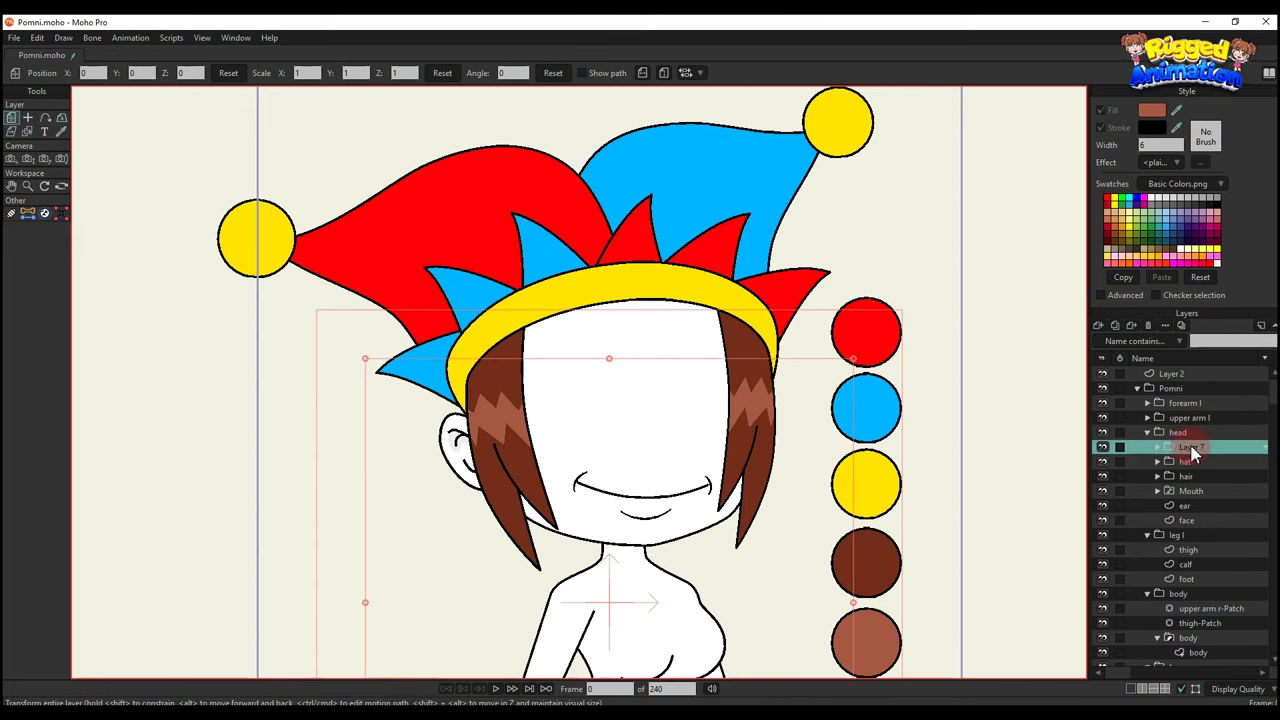
double_click(1170, 450)
key("BackSpace")
type("hair")
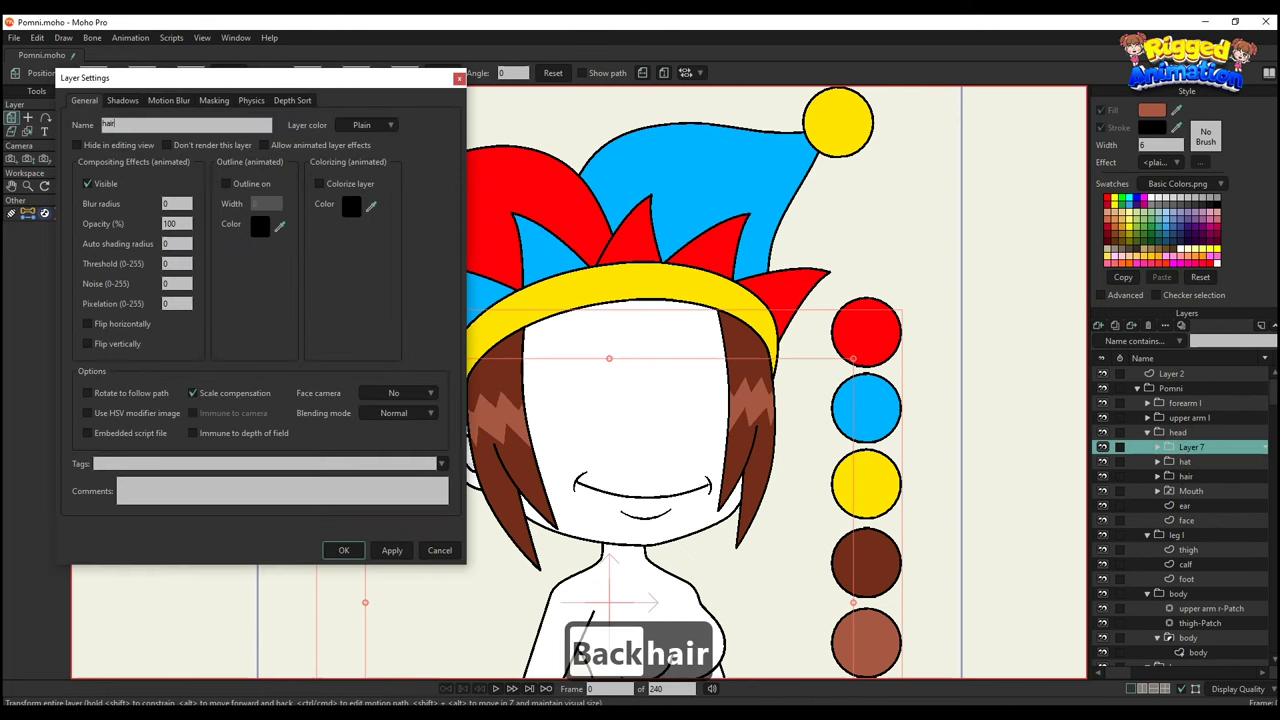
key("Return")
left_click(1157, 449)
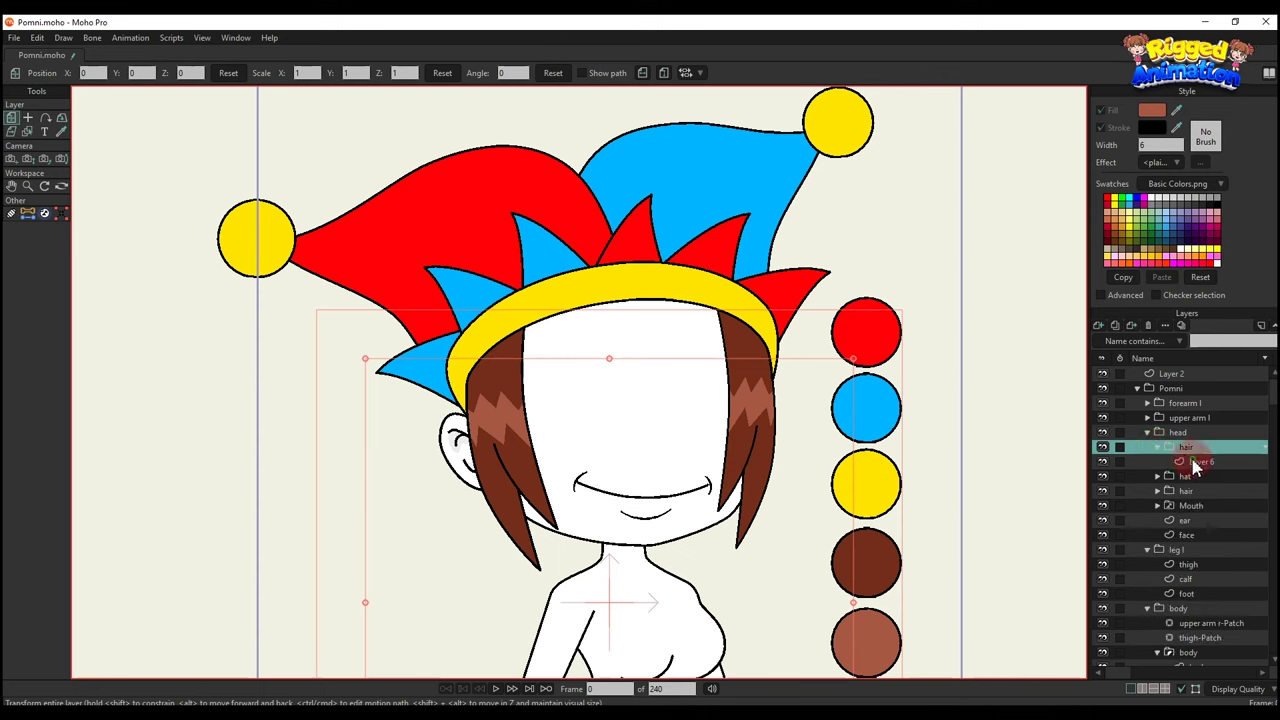
On the new vector layer, draw a closed curved strand from the middle of the hat band down over the forehead.
left_click(1200, 462)
scroll(610, 300, "up", 5)
key("a")
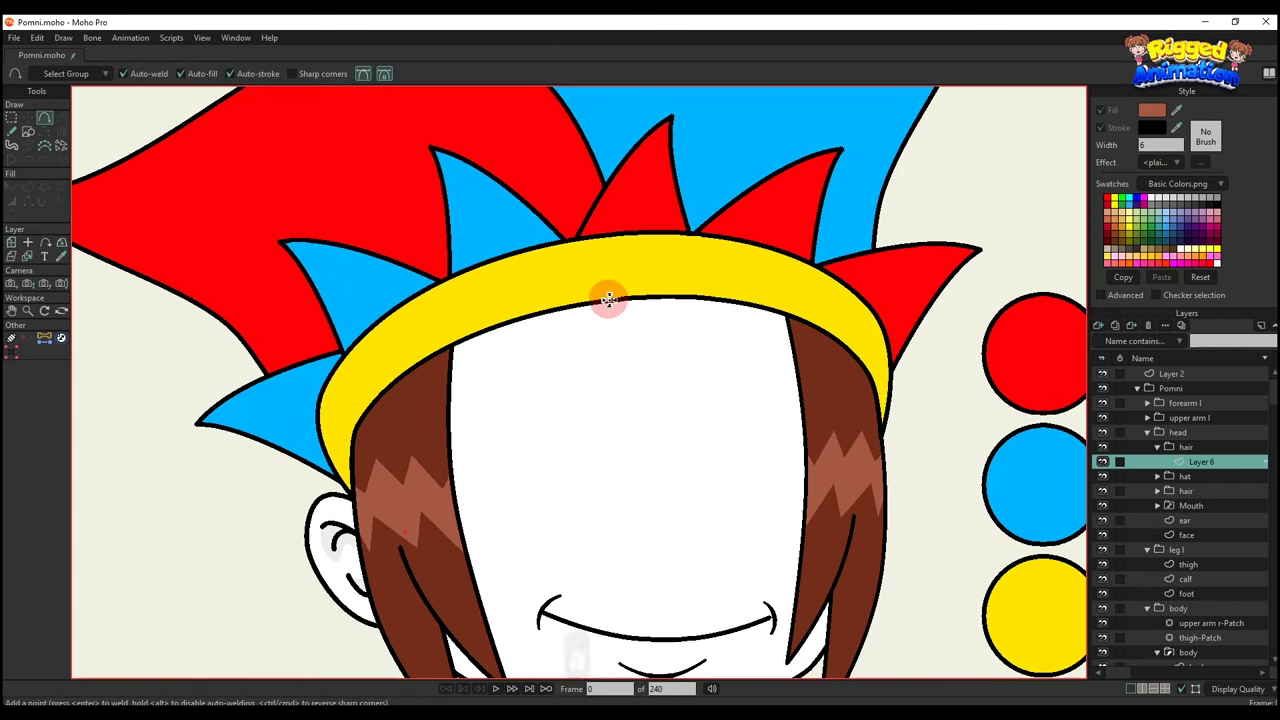
mouse_move(608, 300)
left_mouse_down()
mouse_move(709, 253)
mouse_move(780, 414)
mouse_move(609, 306)
left_mouse_up()
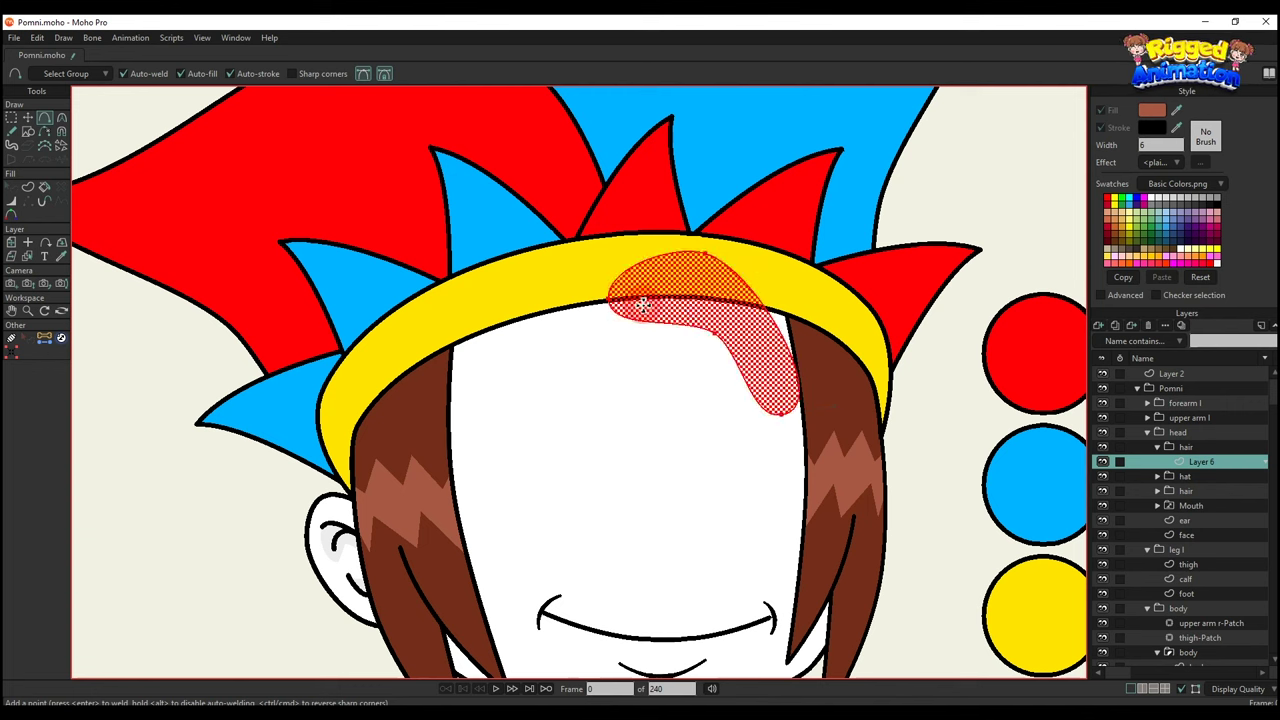
Sharpen the two ends of the forehead strand into points.
key("t")
key("h")
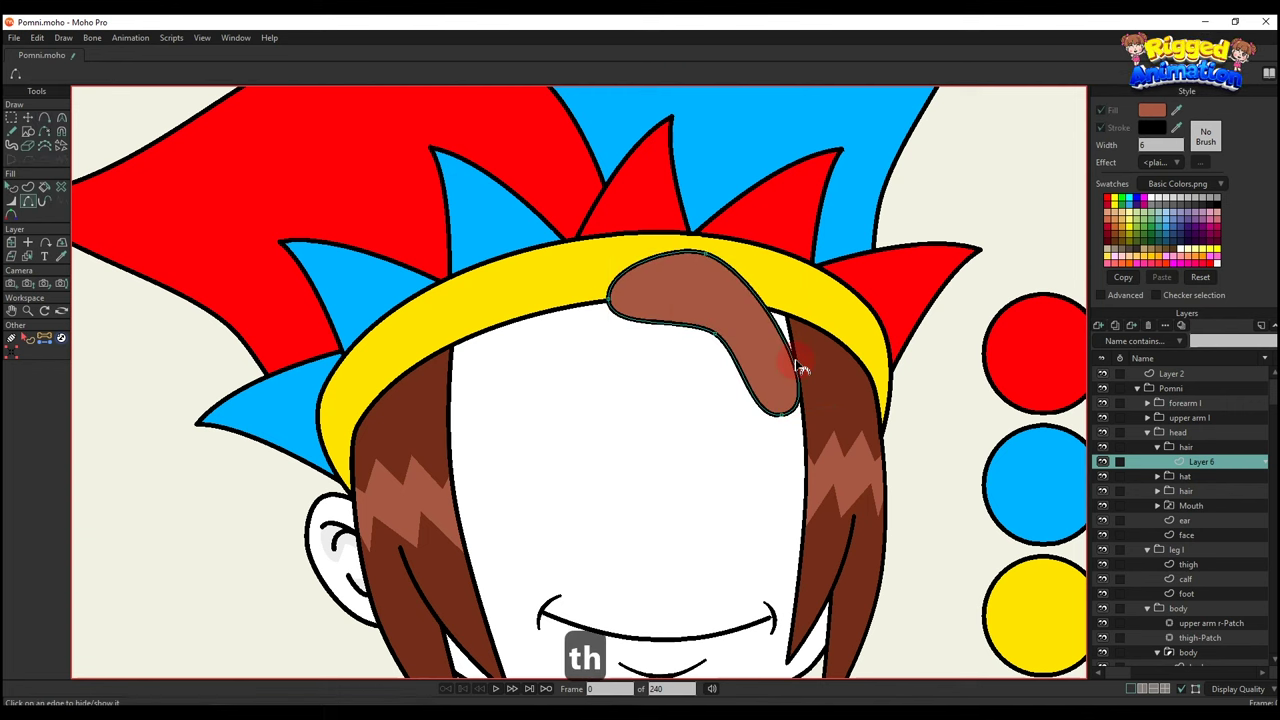
key("c")
left_click_drag(781, 418, 120, 594)
left_click_drag(609, 301, 89, 457)
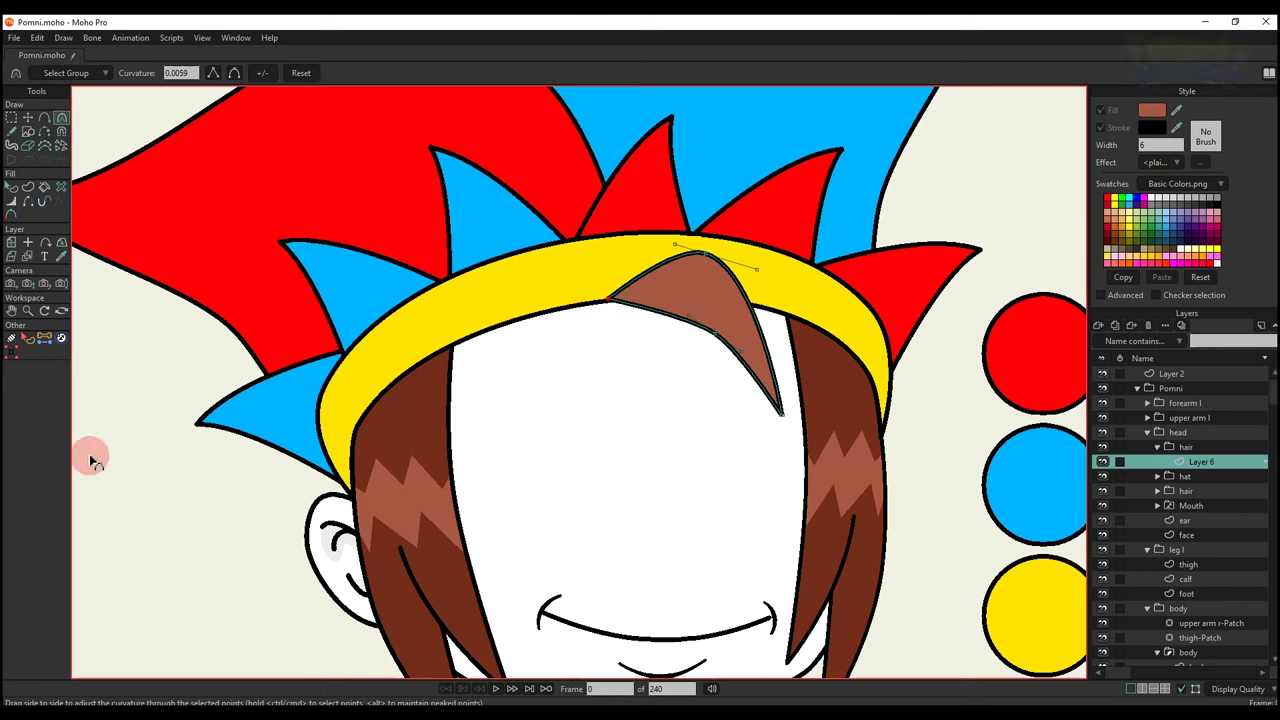
Fill the forehead strand with the side hair's dark brown.
key("q")
left_click(695, 277)
left_click_drag(936, 297, 834, 378)
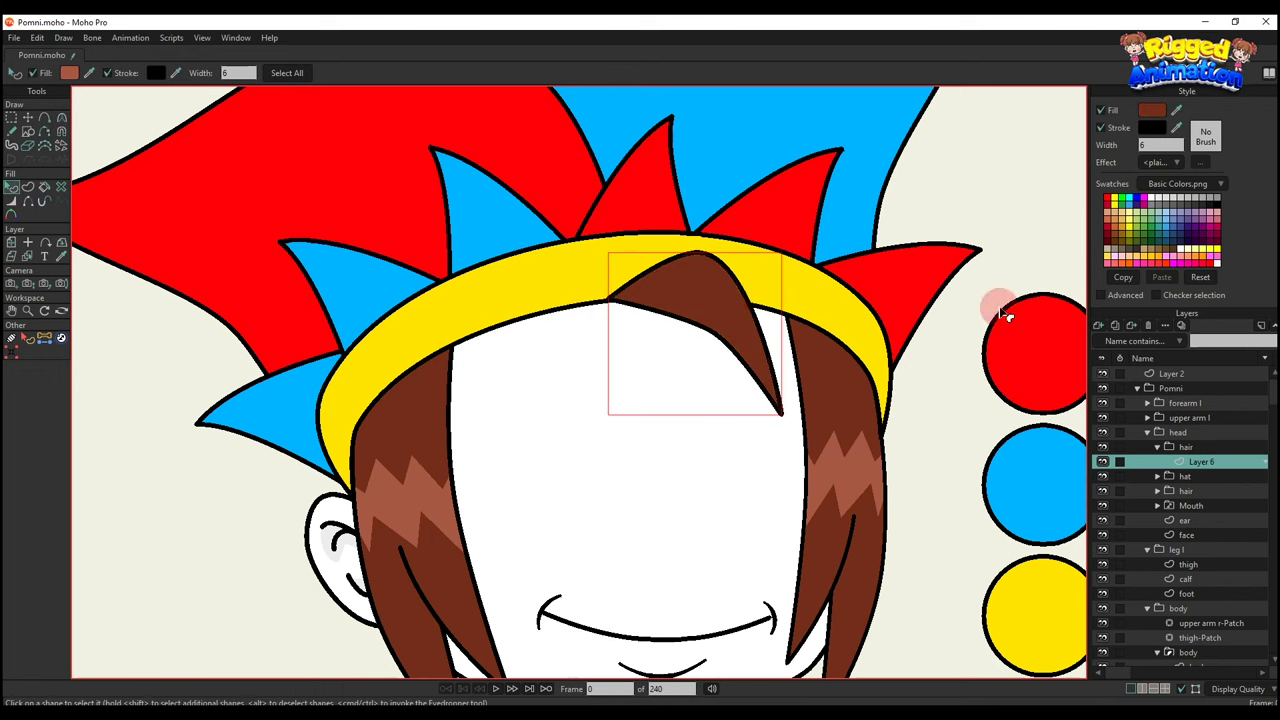
left_click(1001, 308)
Refine the curvature of the forehead strand's edges and adjust its inner tip at the lower edge of the hat band.
key("t")
scroll(700, 304, "up", 1)
key("c")
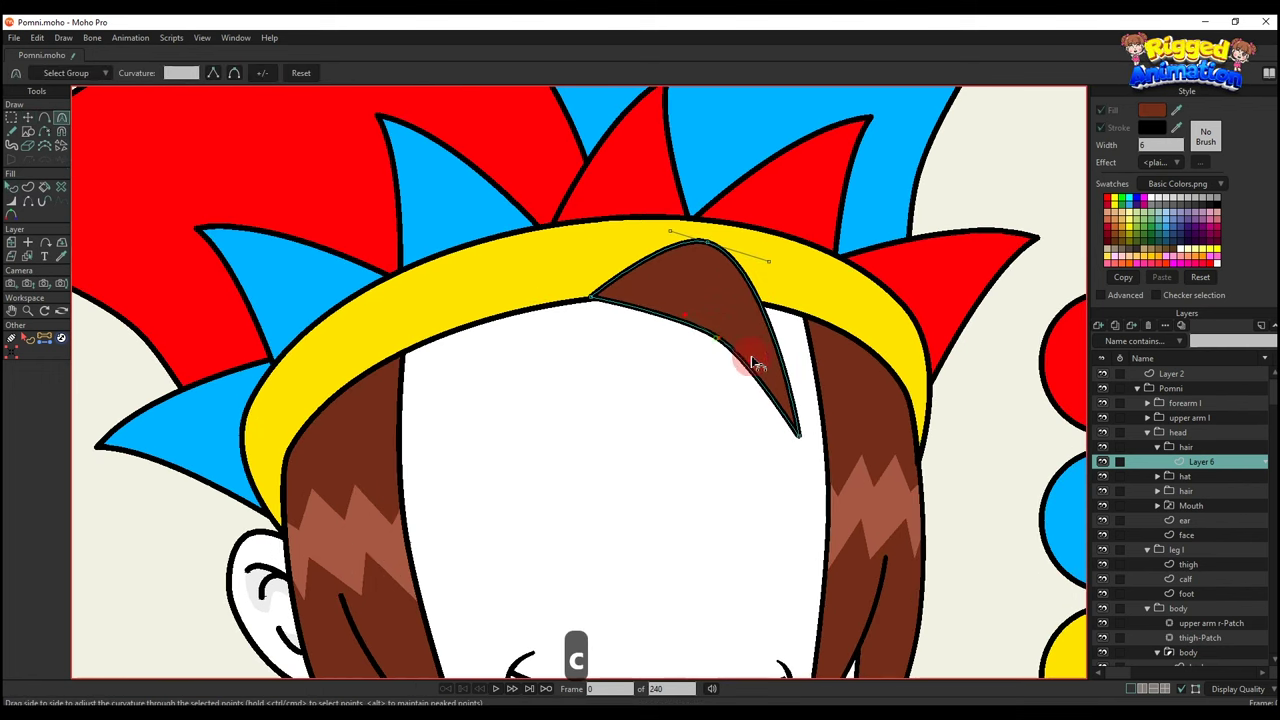
scroll(680, 289, "up", 1)
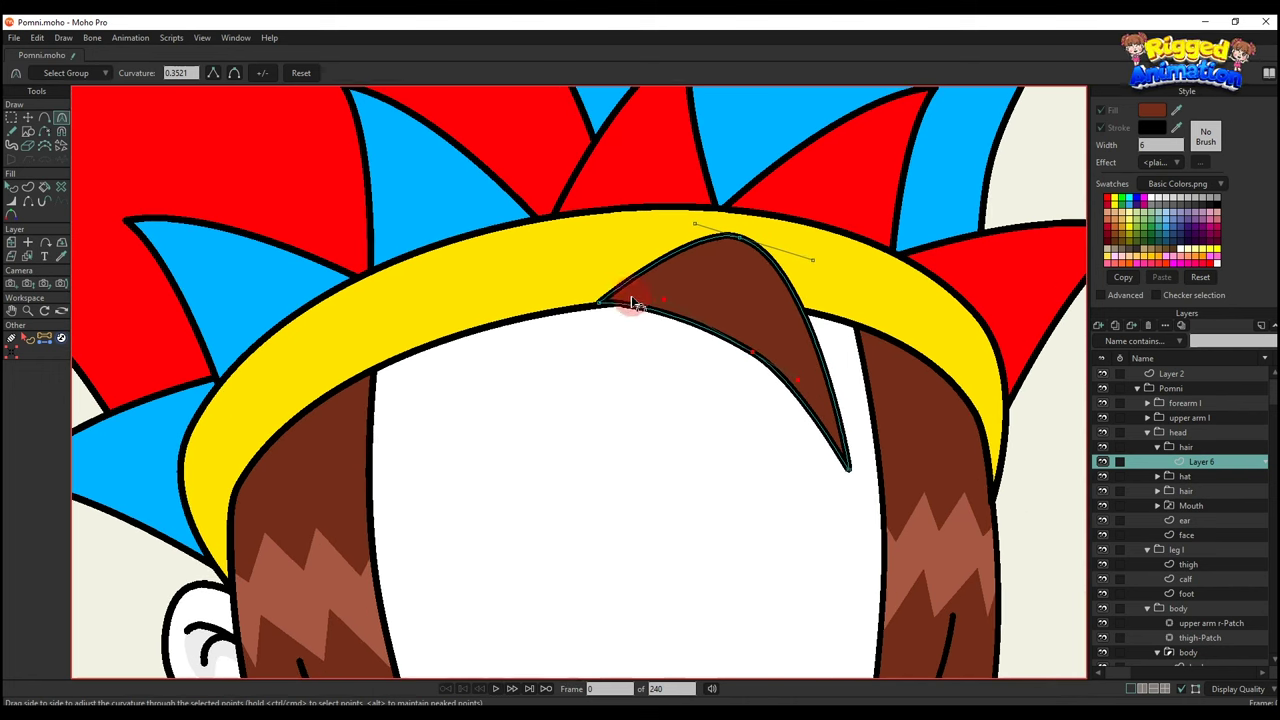
key("t")
left_click(606, 313)
scroll(650, 303, "down", 2)
left_click(706, 296)
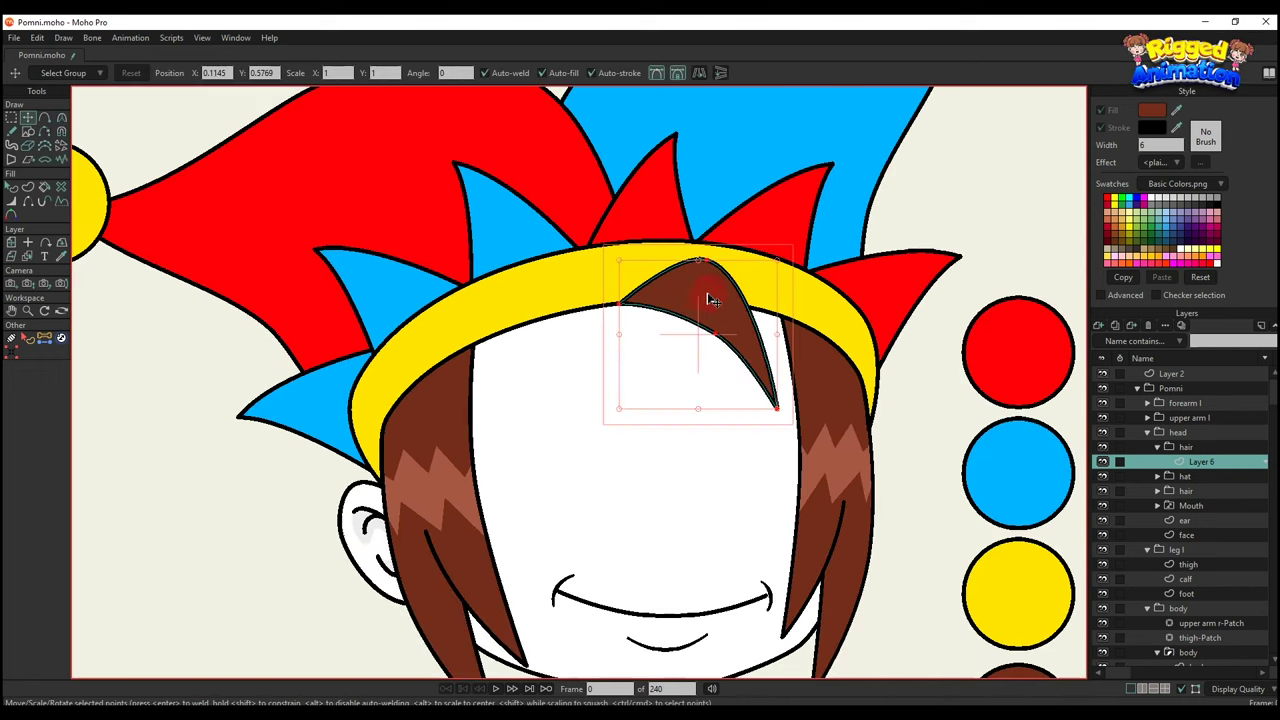
left_click_drag(724, 305, 726, 283)
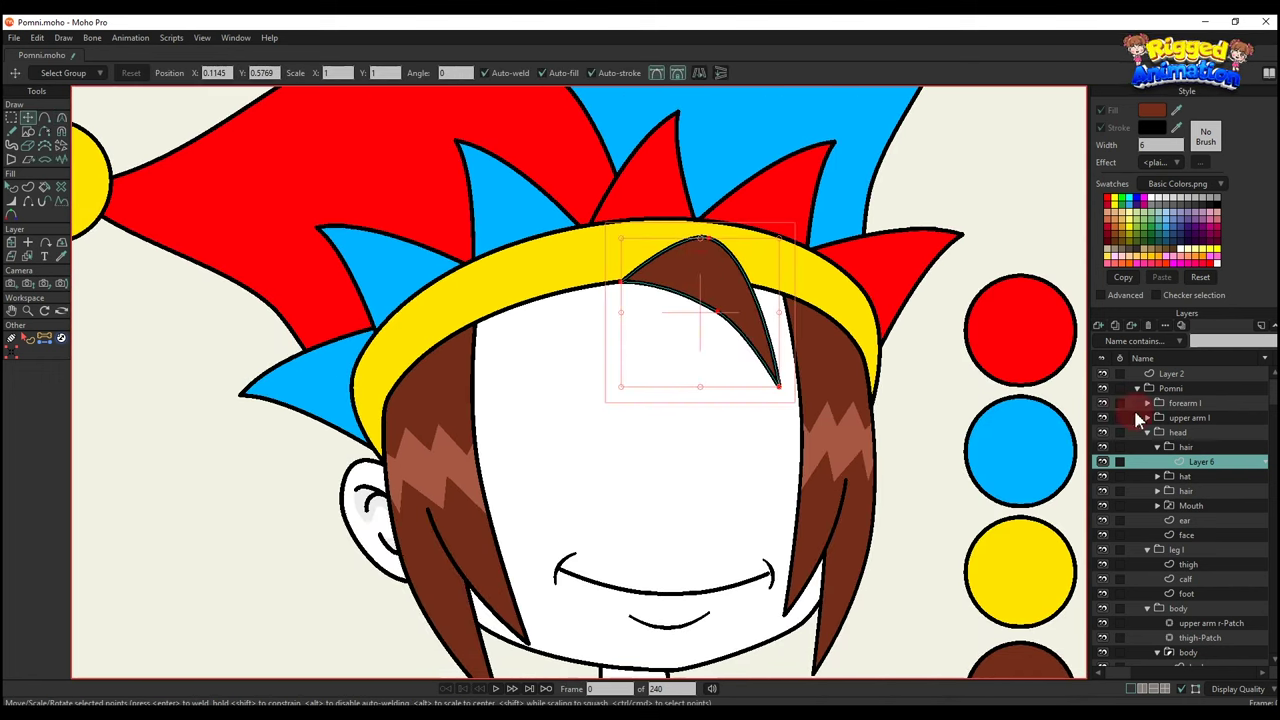
Add another vector layer above the forehead strand and group the two layers together.
left_click(1098, 325)
left_click(1200, 457)
right_click(1200, 462)
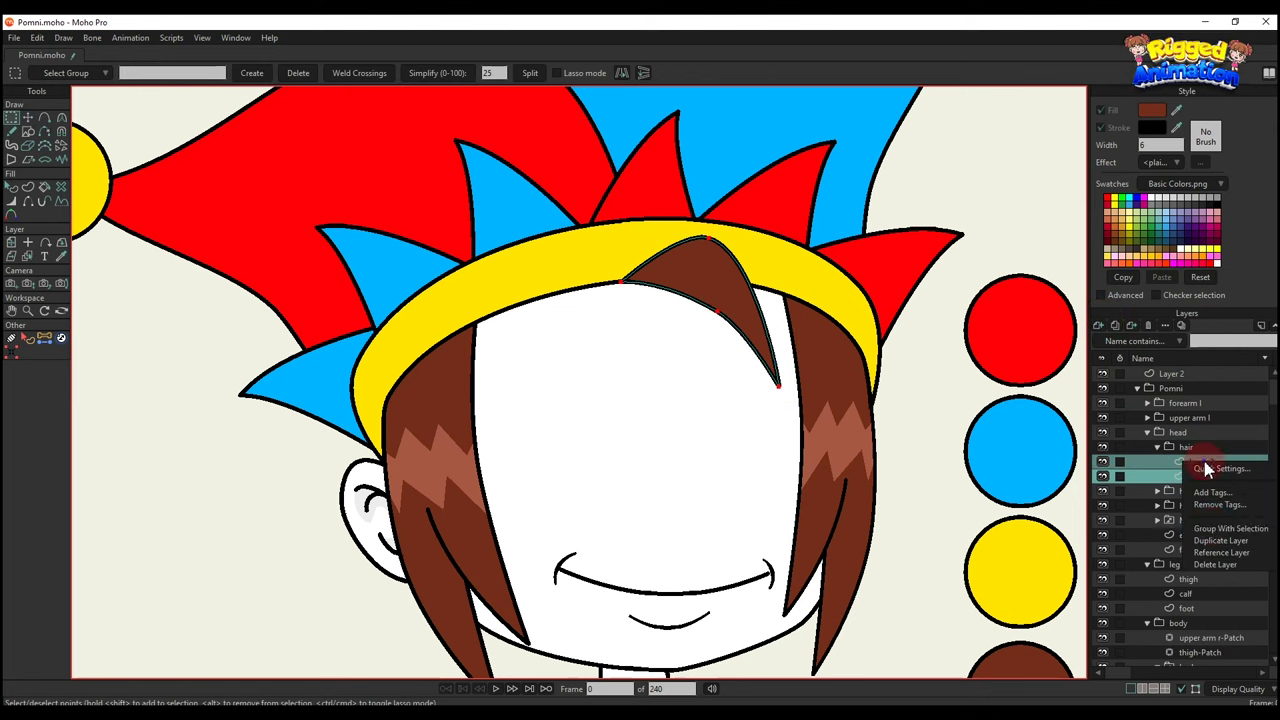
key("ctrl+g")
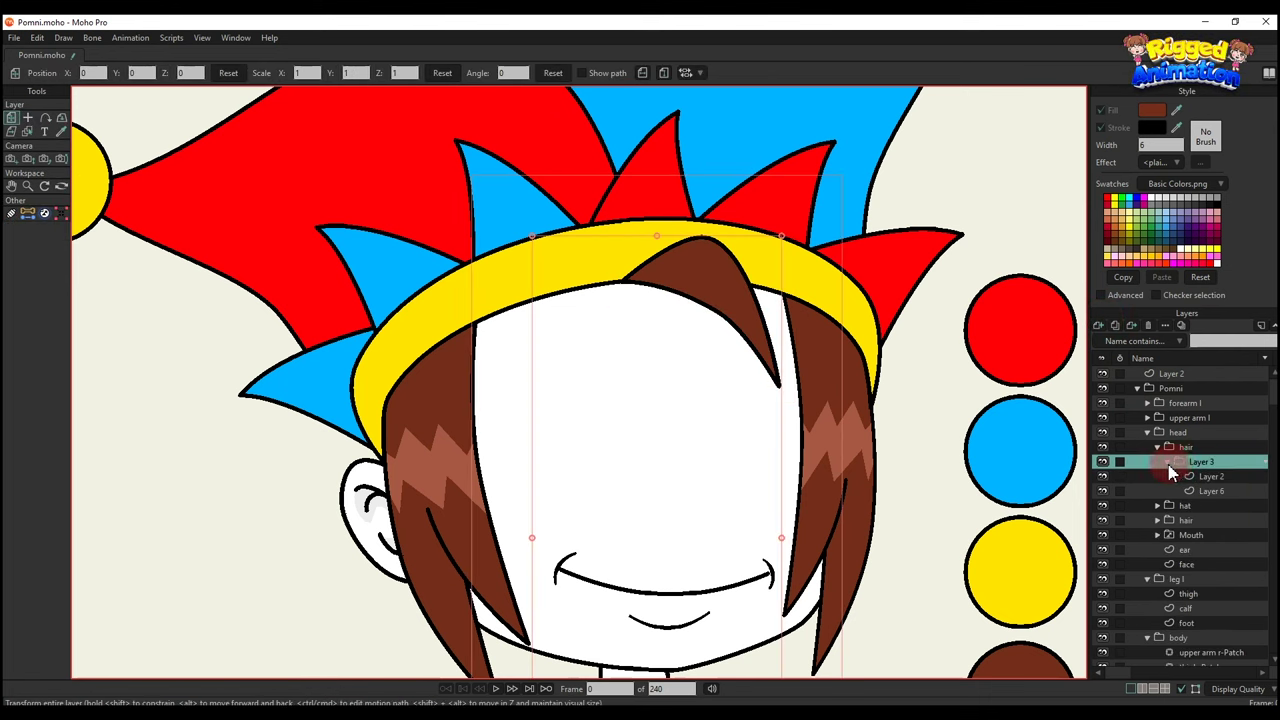
Set the group mask of the forehead strand's group to Hide all.
left_click(1169, 461)
double_click(1205, 461)
left_click(213, 101)
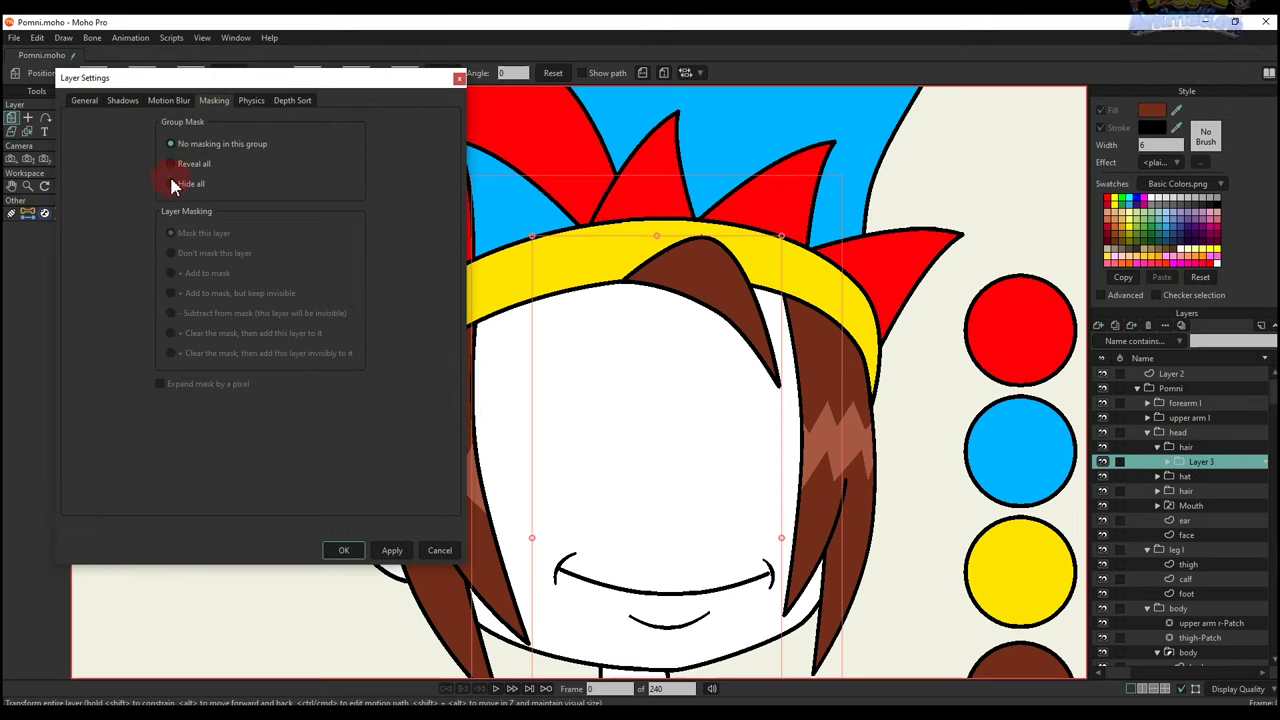
left_click(345, 551)
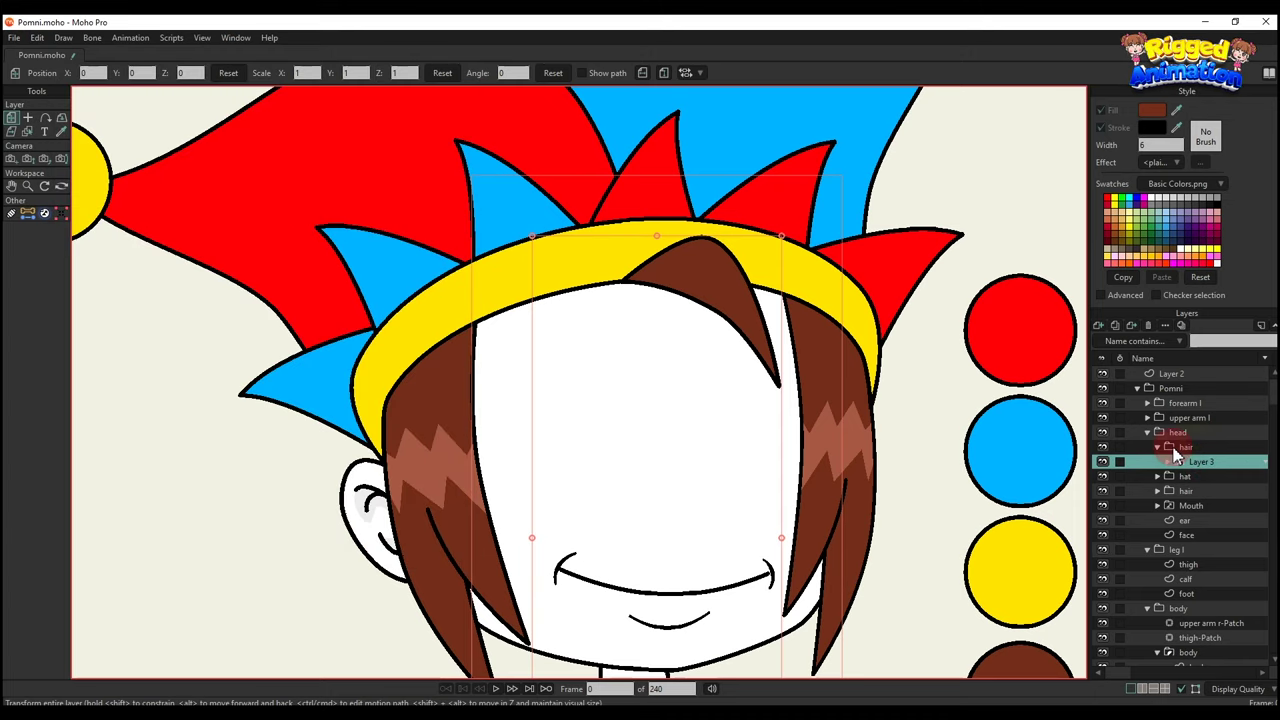
Set the layer masking of the forehead strand's layer to Add to mask.
left_click(1169, 461)
left_click(1211, 491)
double_click(1211, 491)
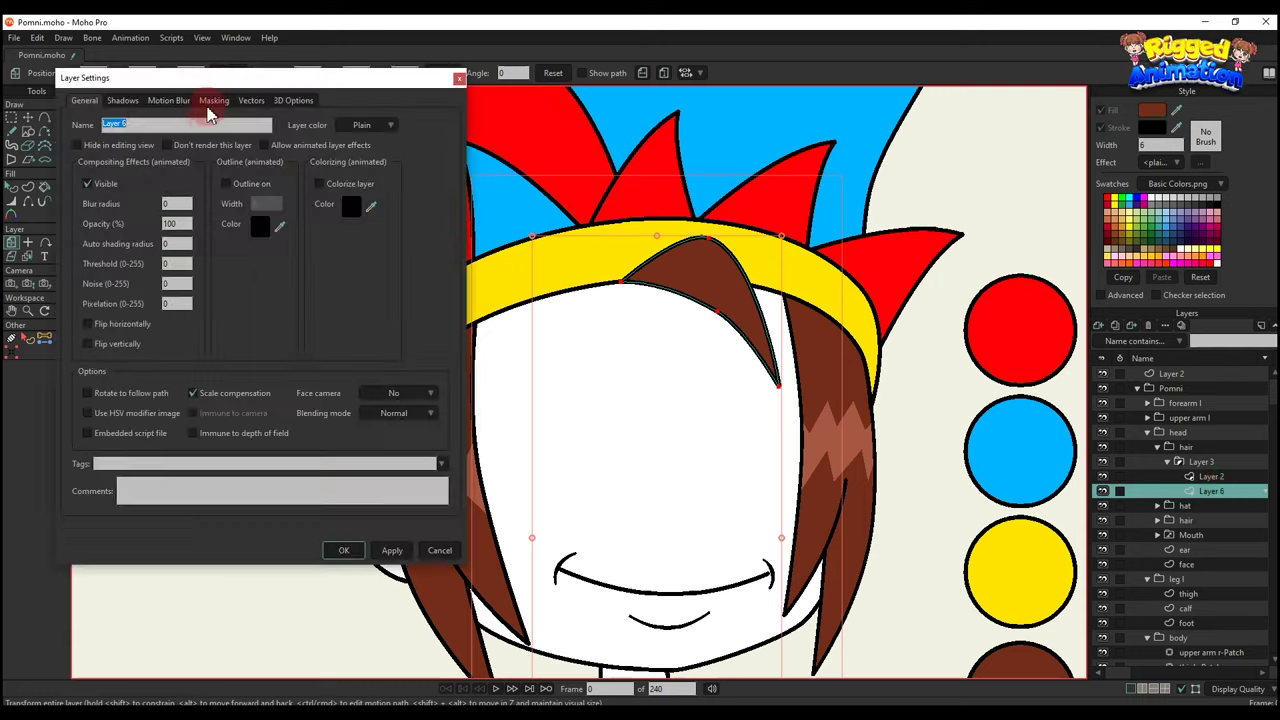
left_click(213, 100)
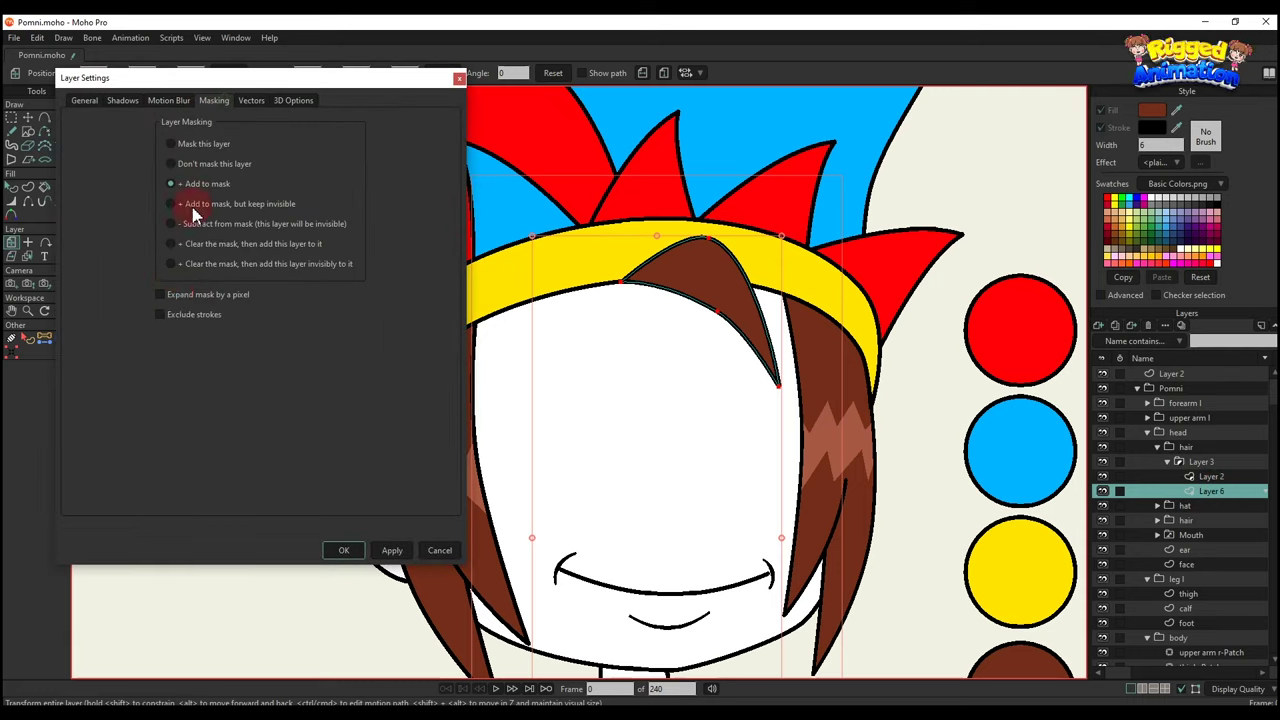
left_click(345, 551)
Copy the zigzag highlight from the side hair and paste it into the empty layer above the forehead strand.
left_click(1211, 476)
scroll(686, 323, "up", 3)
key("a")
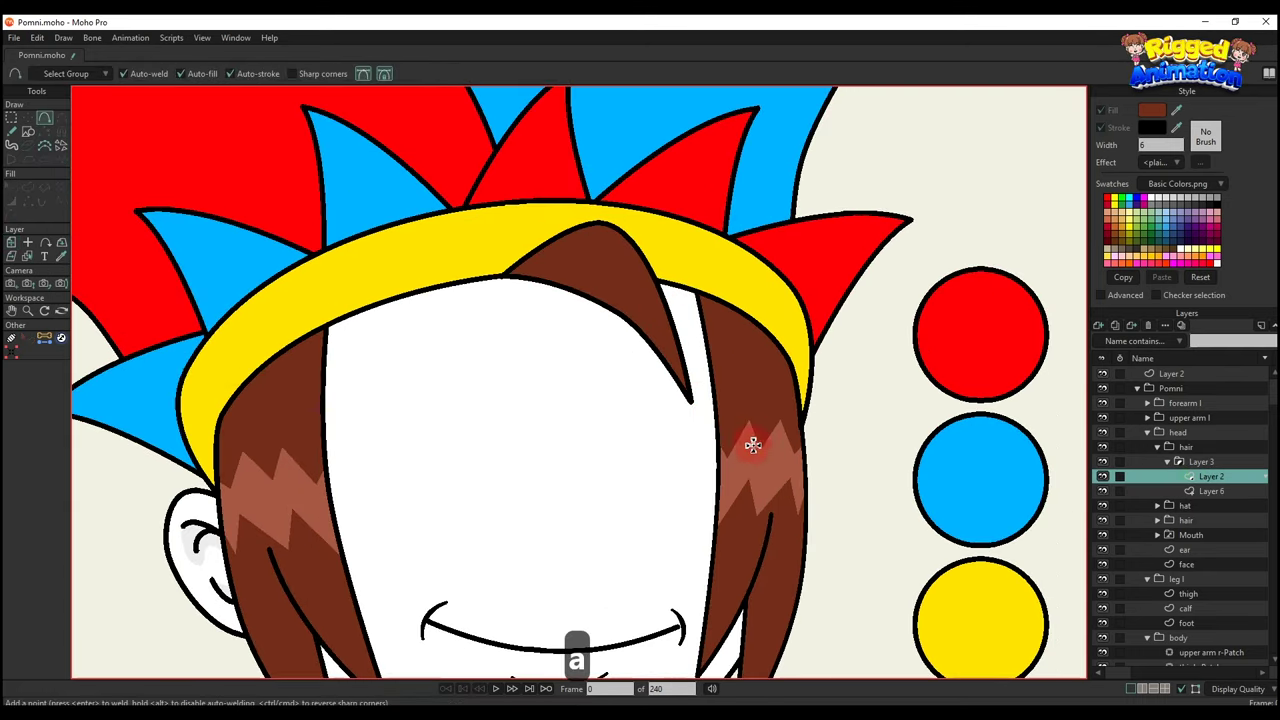
key("ctrl+a")
key("ctrl+c")
left_click(1206, 475)
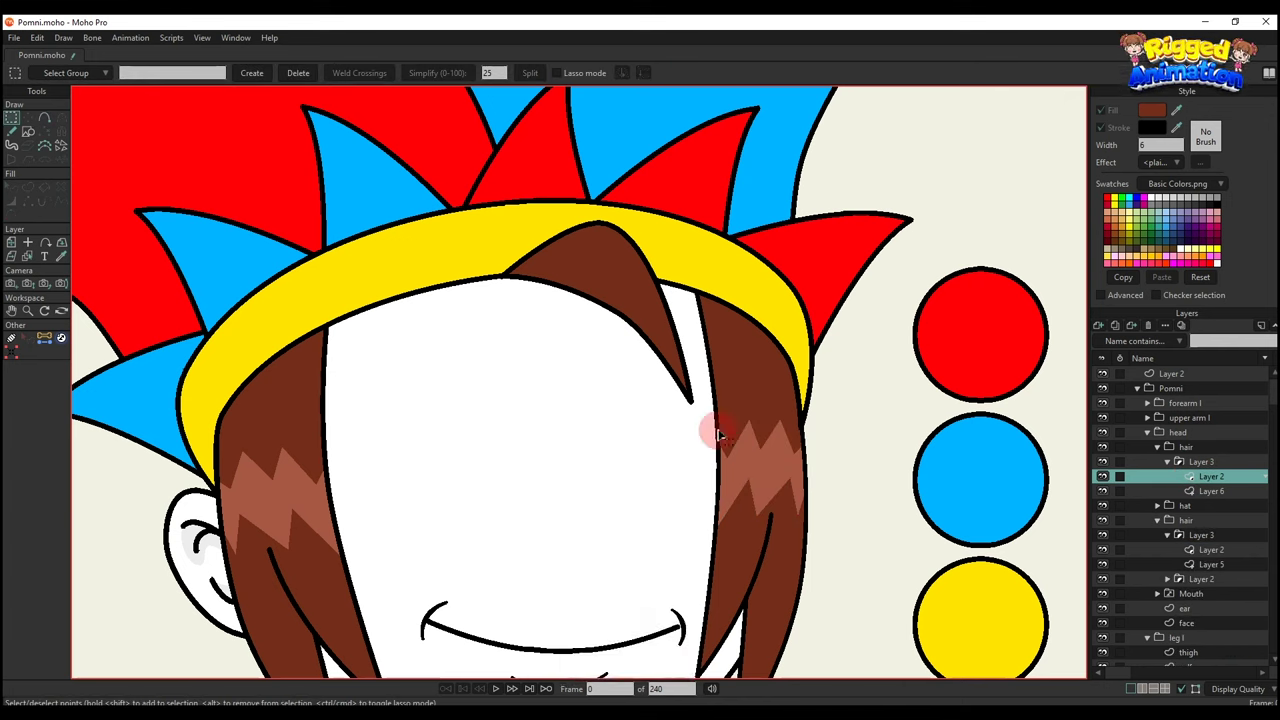
key("ctrl+v")
Move the pasted zigzag highlight across the forehead strand, resize it to fit, and collapse the strand's group.
scroll(577, 318, "up", 2)
left_click_drag(257, 537, 730, 266)
left_click_drag(632, 309, 745, 330)
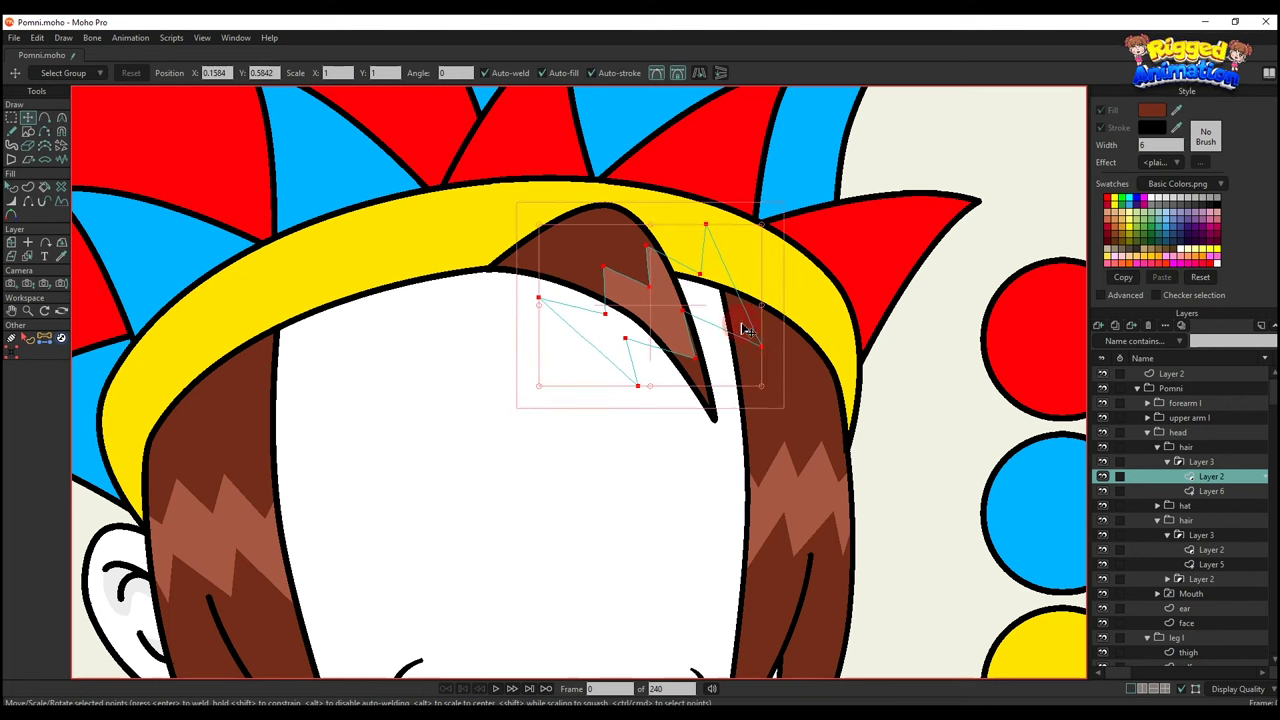
left_click_drag(766, 393, 703, 343)
key("q")
scroll(699, 342, "down", 3)
scroll(695, 362, "down", 3)
scroll(691, 364, "up", 2)
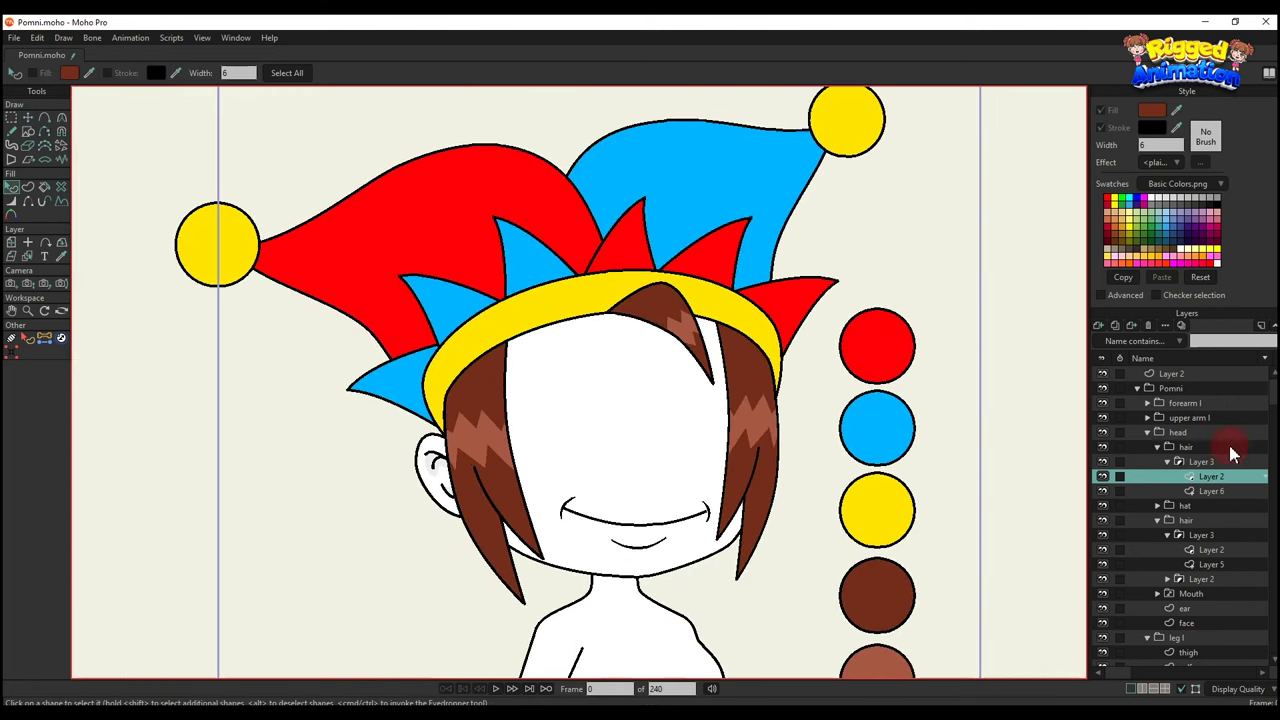
left_click(1200, 463)
left_click(1167, 462)
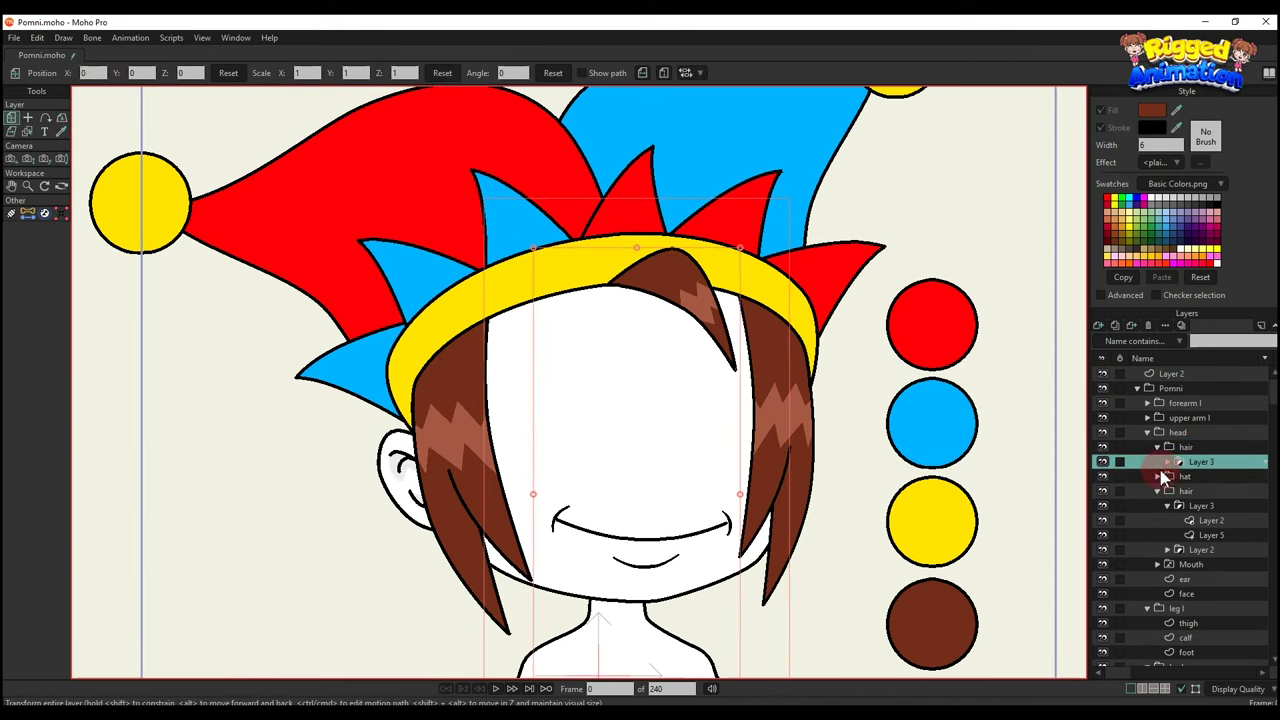
Add a vector layer in the front hair group and sketch a second, narrower forehead strand beside the existing one, extending down from the hat band.
left_click(1103, 464)
left_click(1103, 464)
left_click(1112, 330)
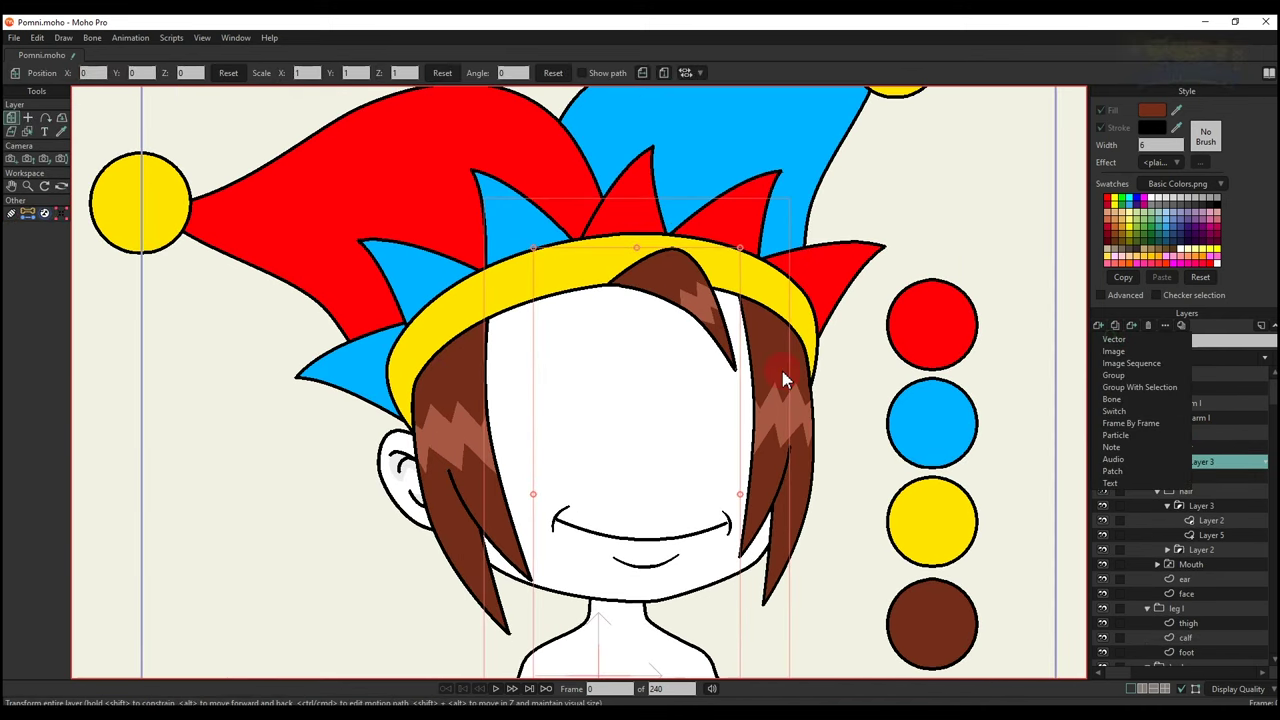
scroll(616, 300, "up", 2)
key("a")
mouse_move(612, 309)
left_mouse_down()
mouse_move(554, 300)
mouse_move(538, 455)
mouse_move(608, 306)
left_mouse_up()
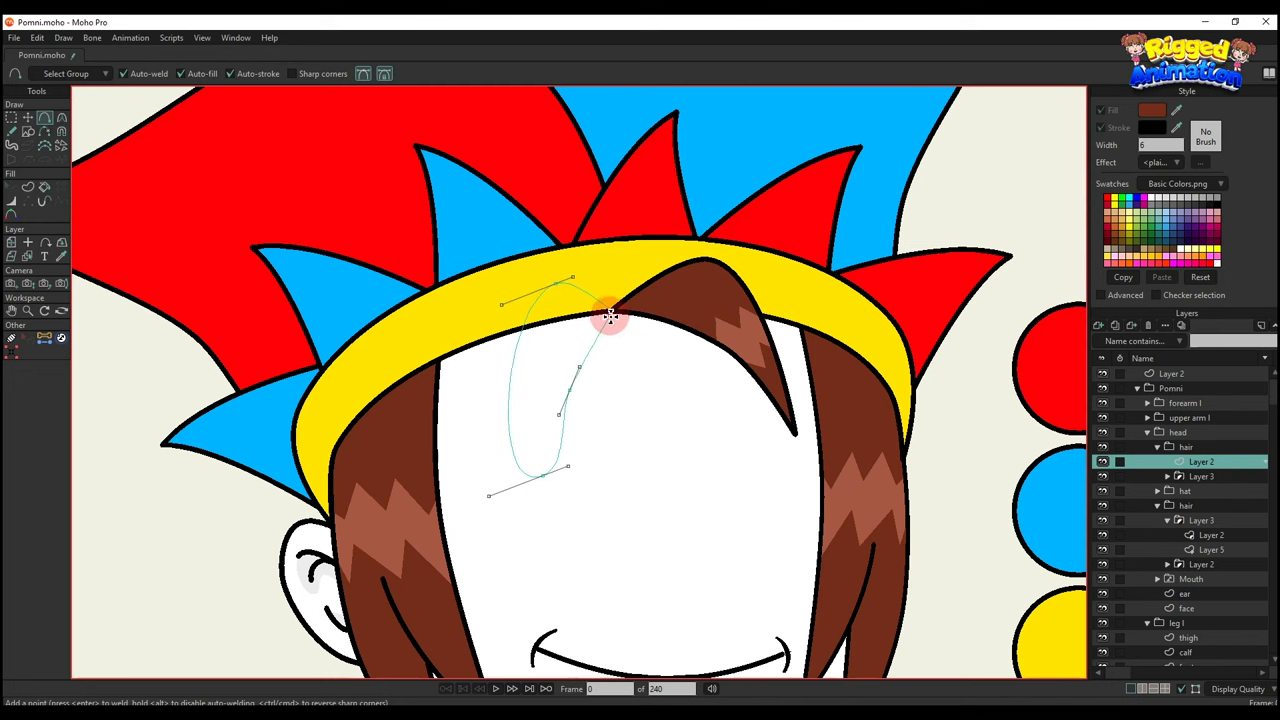
Sharpen the new strand's lower tip and the corner where it meets the other strand into peaks.
key("c")
left_click_drag(549, 473, 77, 643)
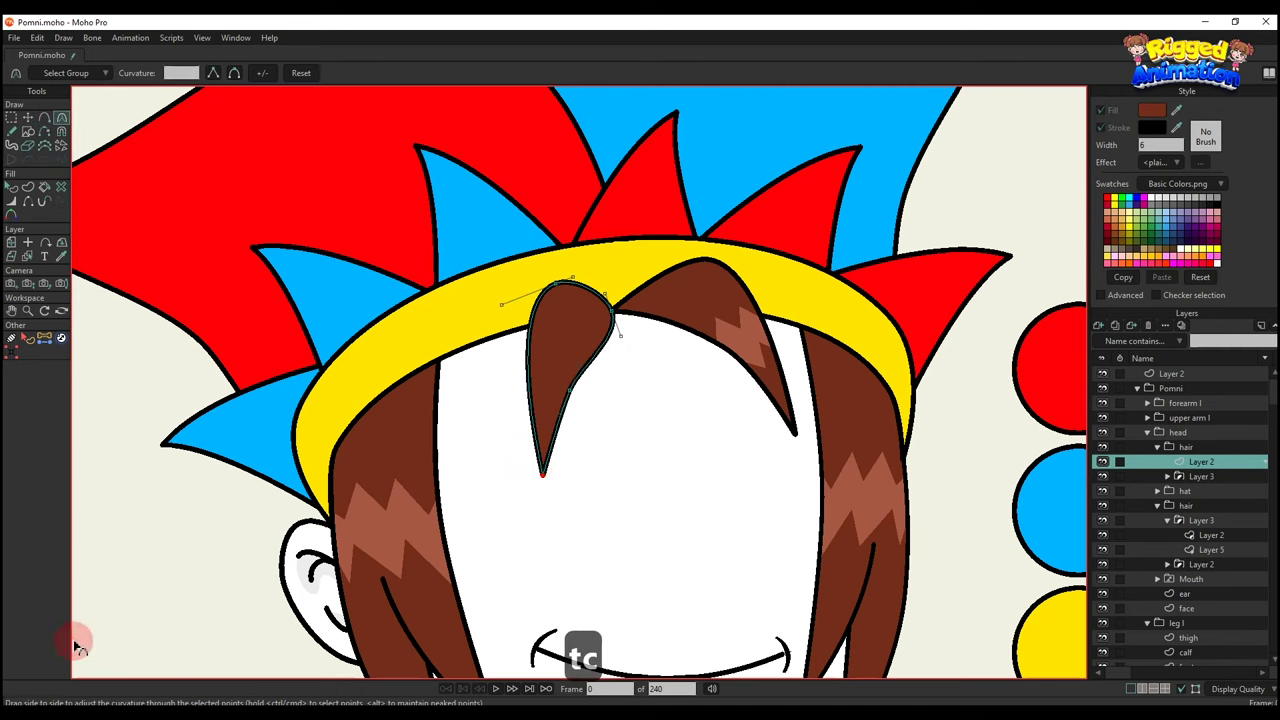
left_click_drag(580, 294, 57, 528)
key("ctrl+z")
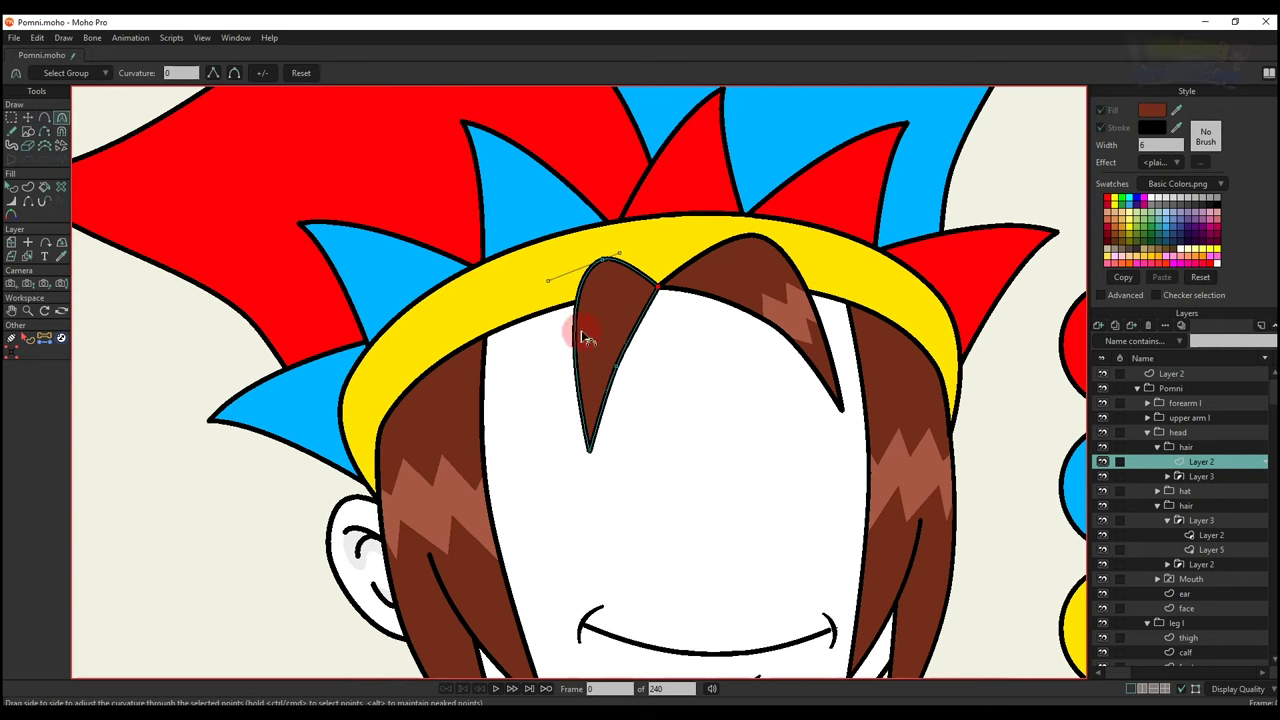
Reposition the points along the new strand's inner edge to give it a smooth inward curve.
key("t")
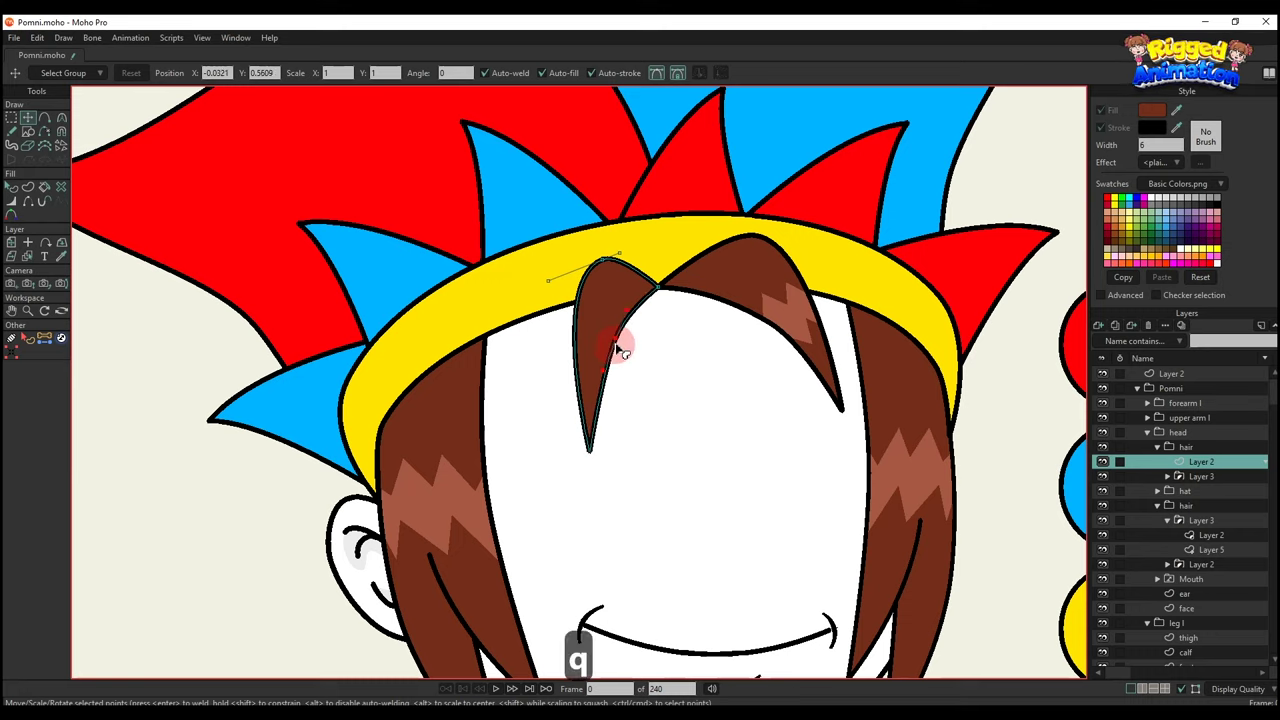
key("q")
scroll(624, 348, "down", 5)
left_click_drag(628, 349, 640, 315)
scroll(642, 308, "up", 5)
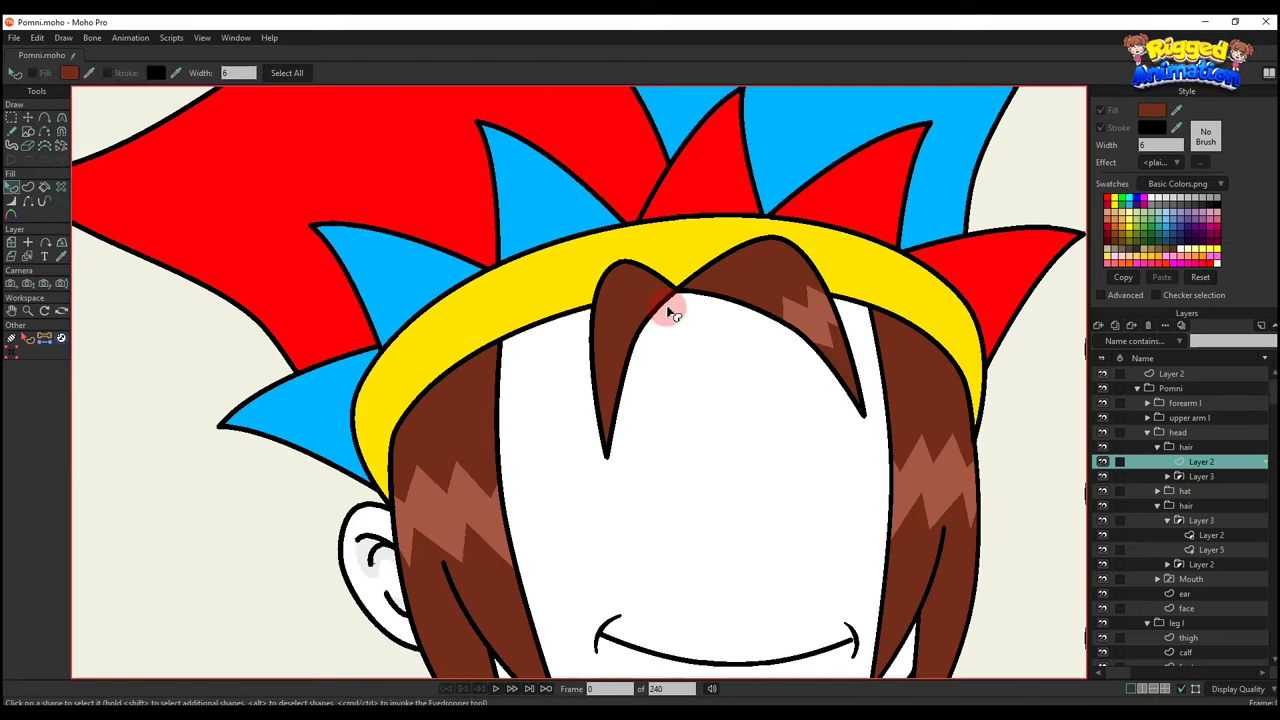
left_click(672, 314)
key("t")
scroll(676, 300, "up", 2)
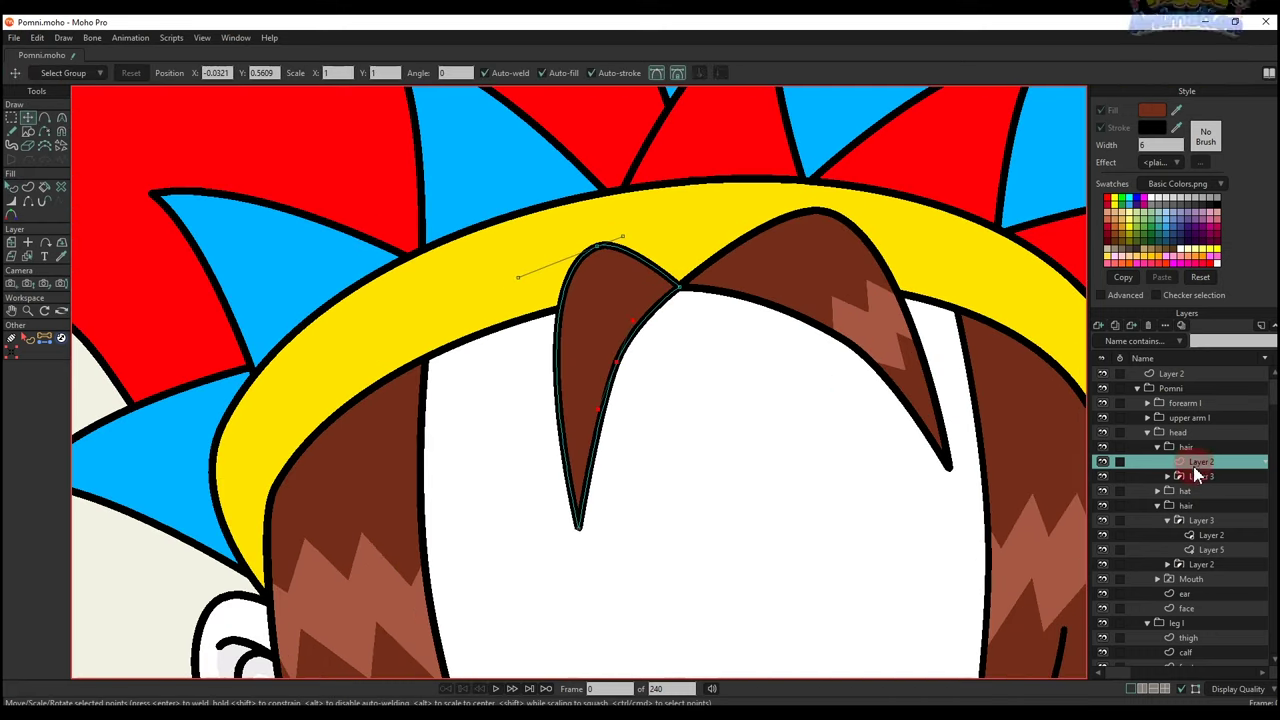
Add an empty vector layer above the second strand's layer and put both layers into a new group.
left_click(1098, 328)
left_click(1194, 443)
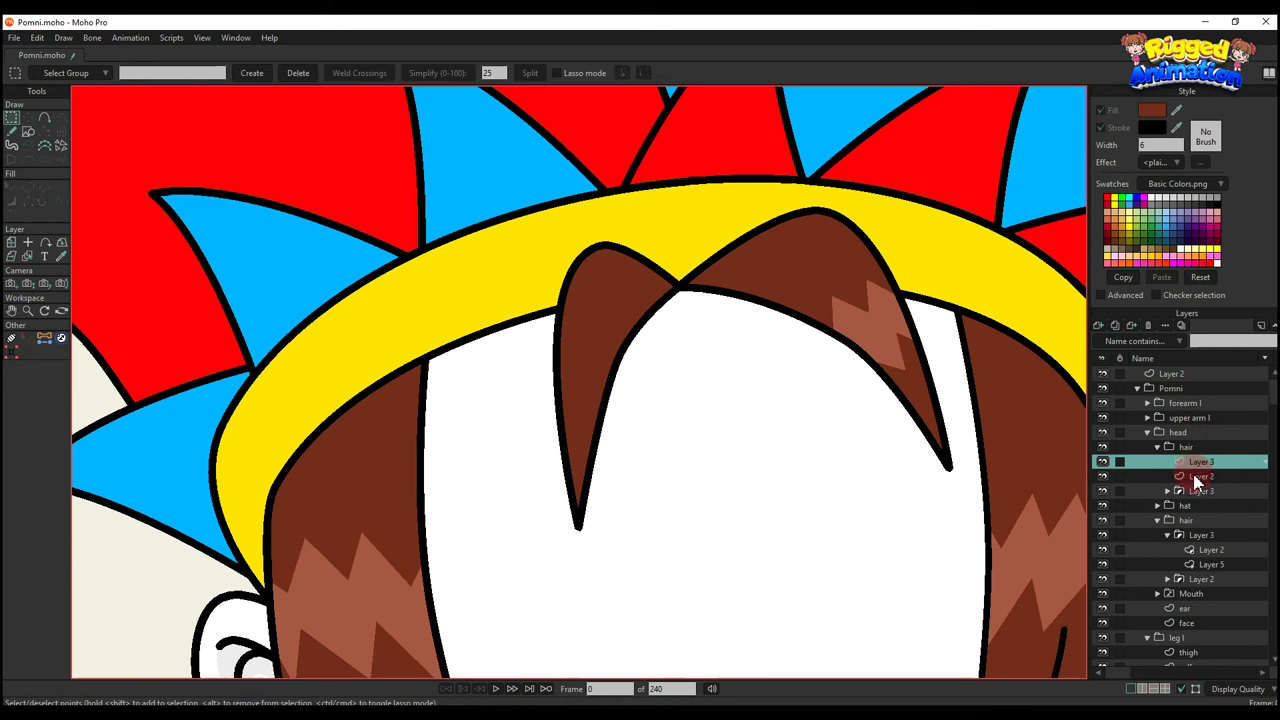
right_click(1203, 471)
left_click(1229, 531)
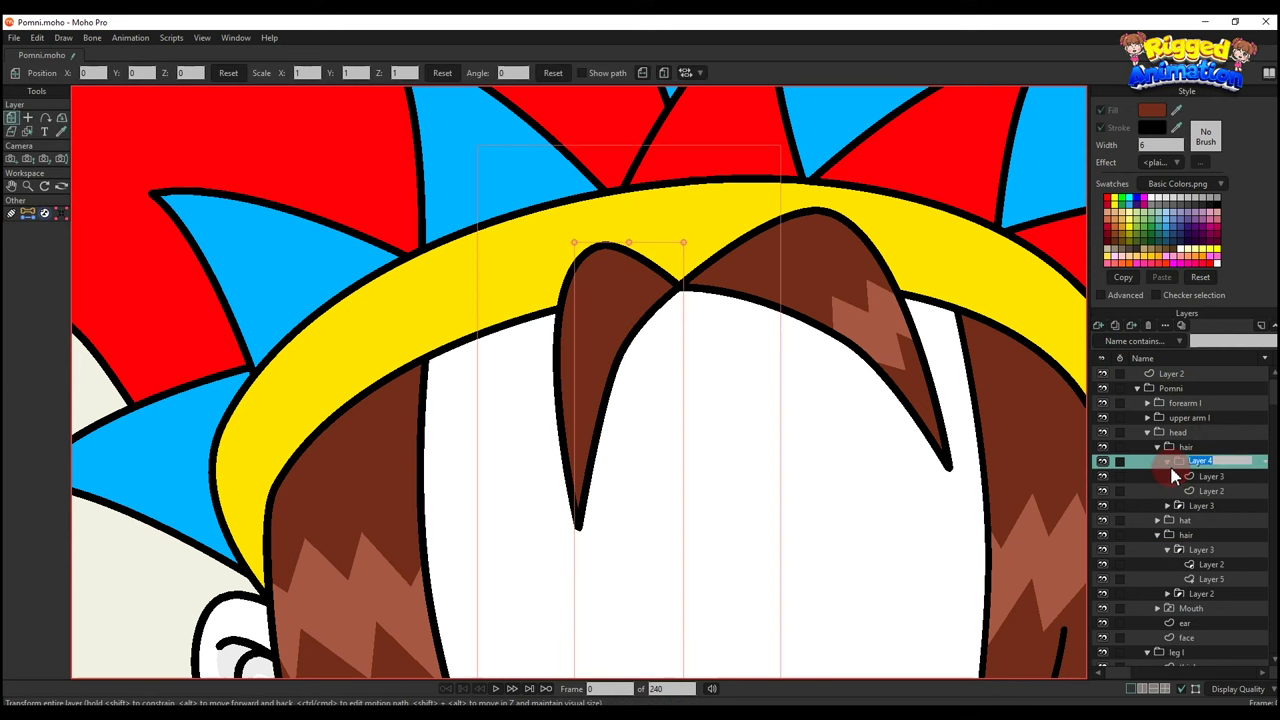
left_click(1168, 462)
Set the group mask of the second strand's group to Hide all.
double_click(1197, 464)
left_click(208, 106)
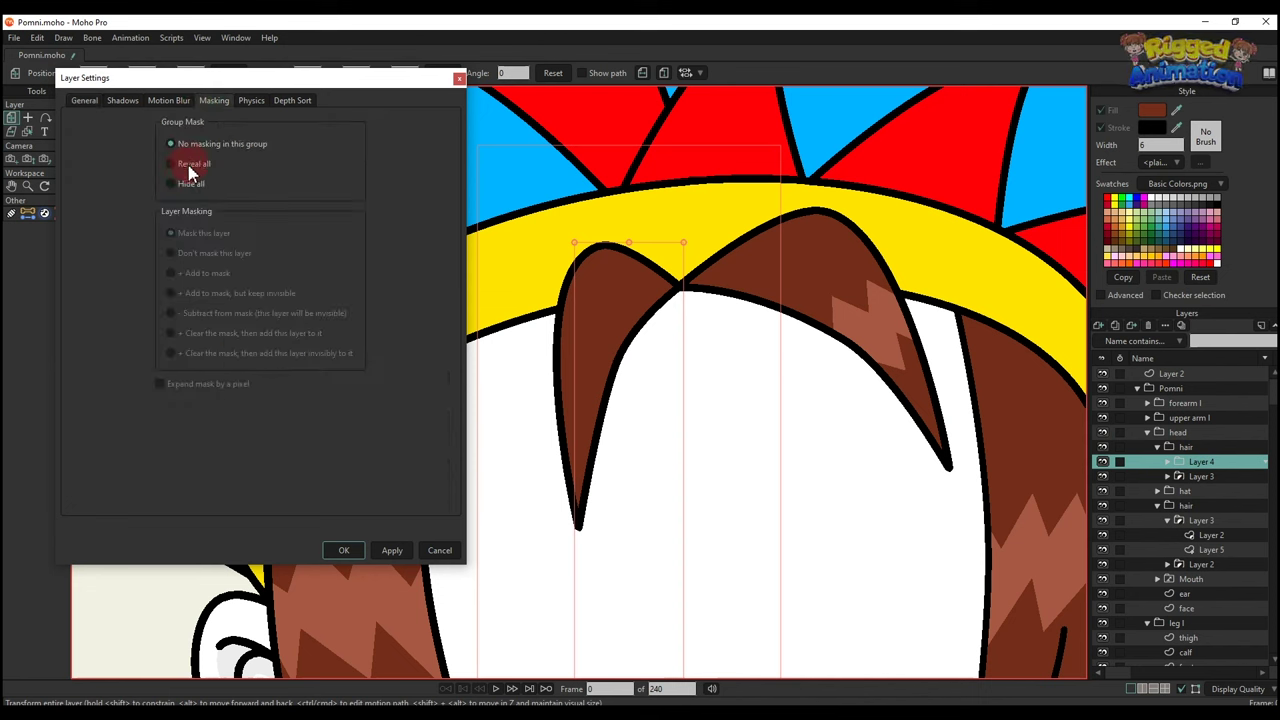
left_click(340, 553)
left_click(1192, 458)
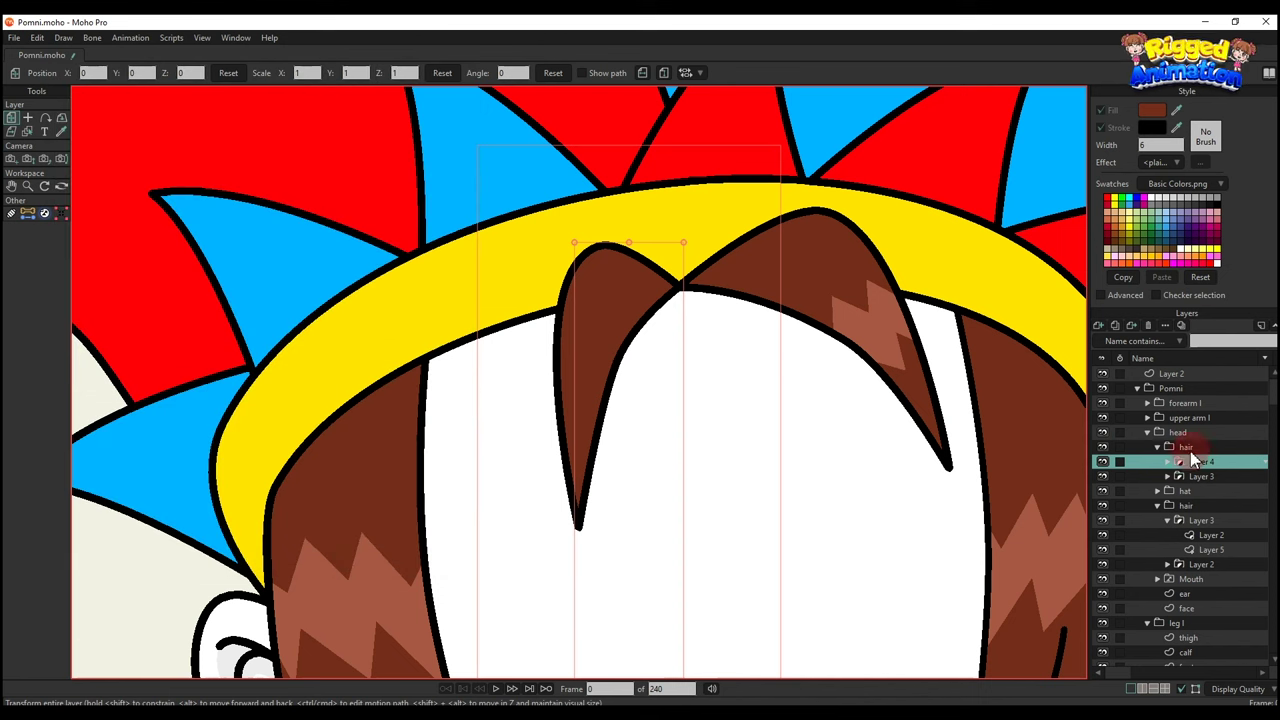
Set the layer masking of the second strand's layer to Add to mask and save the project.
left_click(1168, 463)
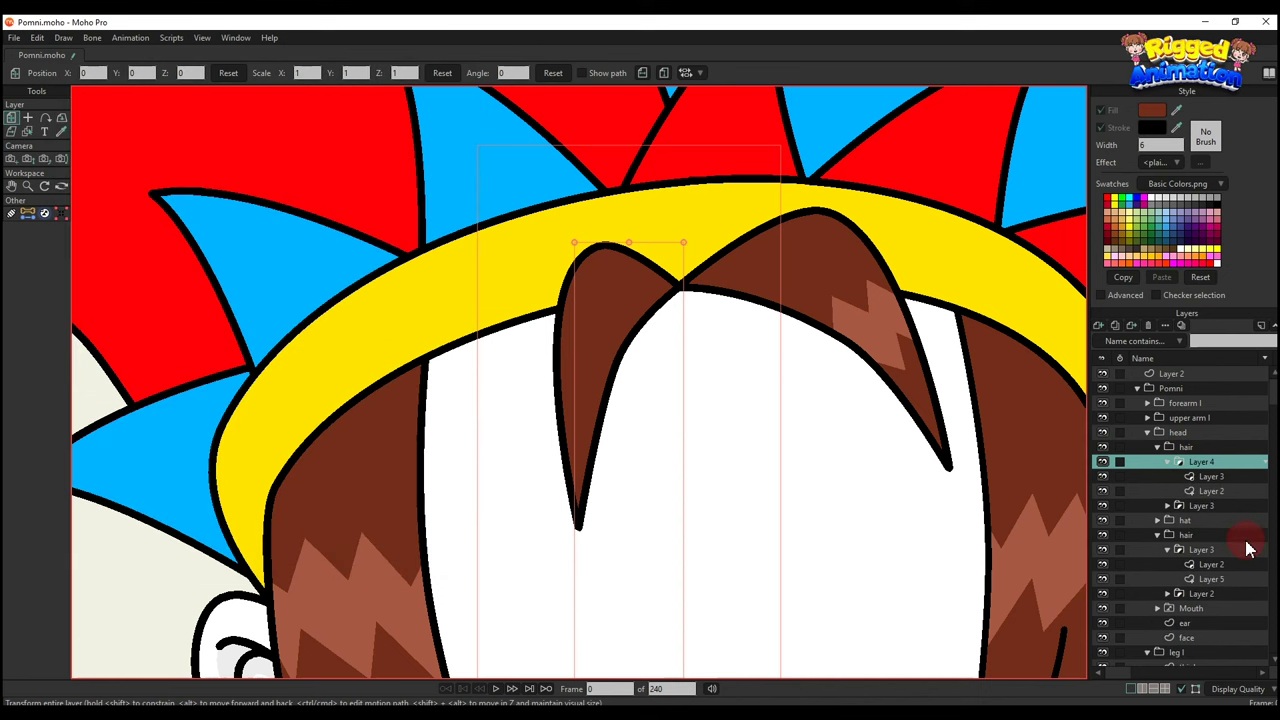
double_click(1208, 491)
left_click(210, 101)
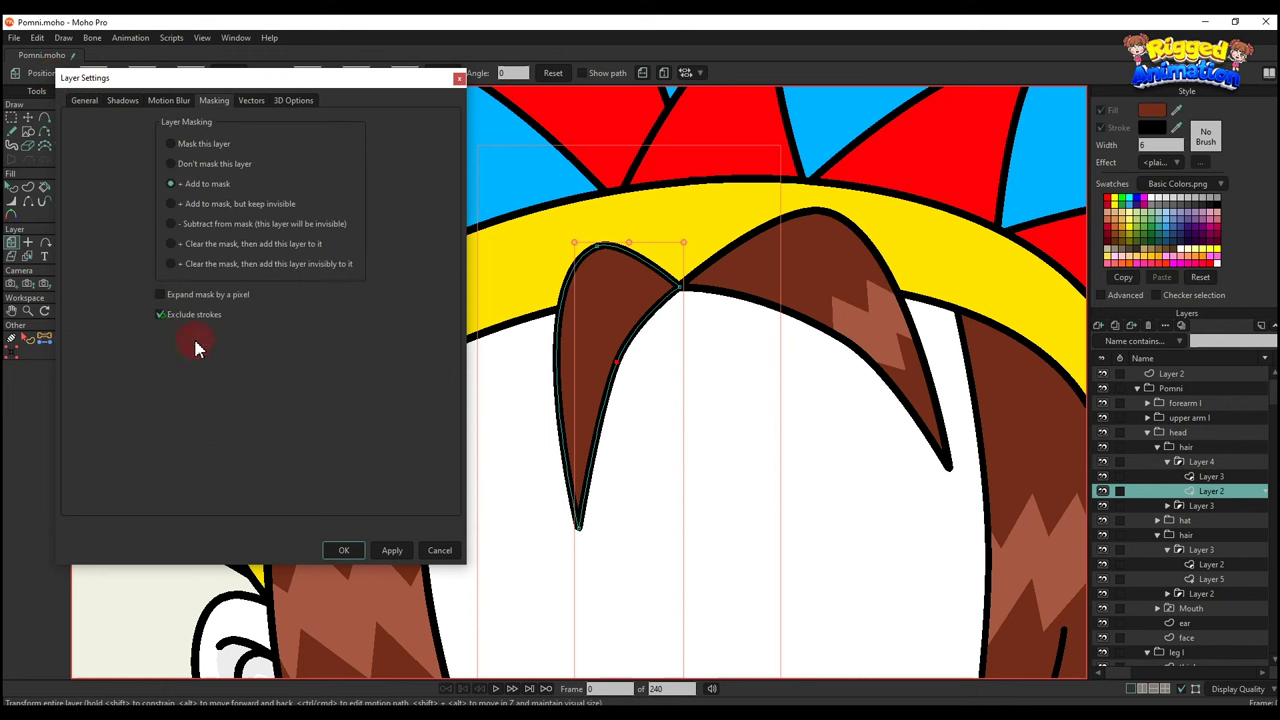
key("Return")
scroll(634, 400, "down", 3)
key("ctrl+s")
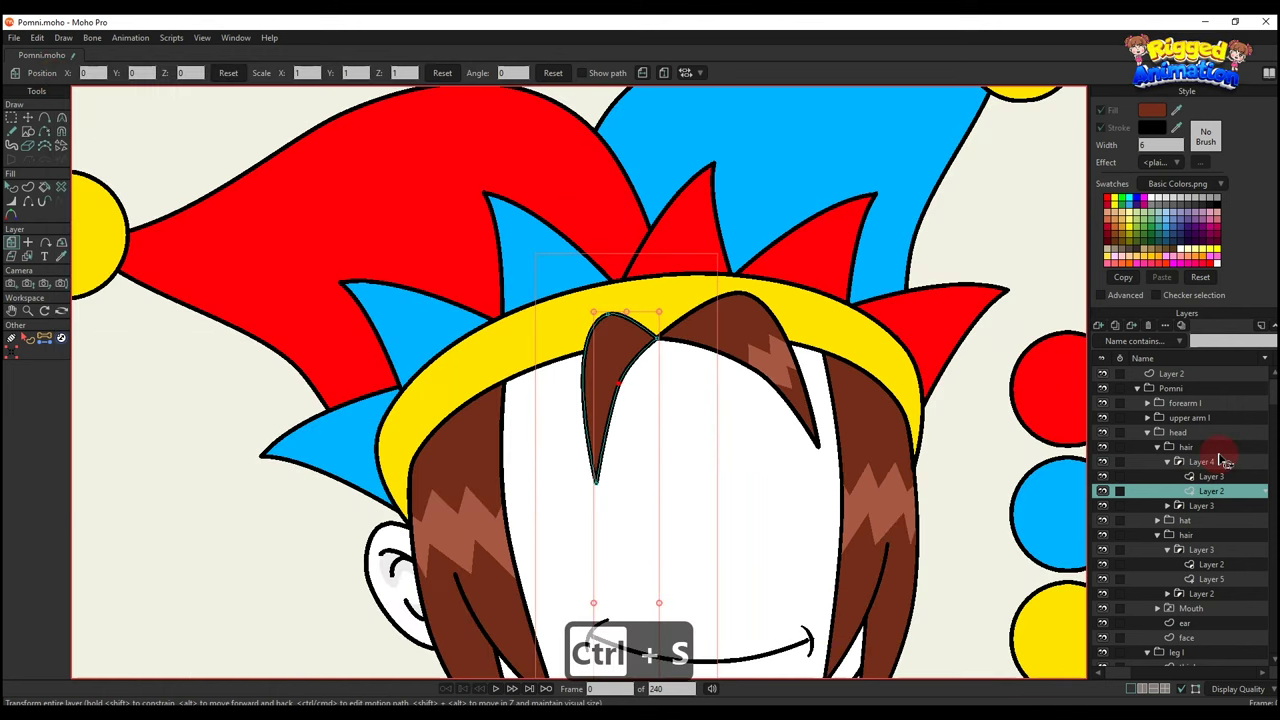
Copy the zigzag highlight from the first forehead strand into the empty layer above the second strand and fit it across that strand.
left_click(765, 366, "ctrl+alt")
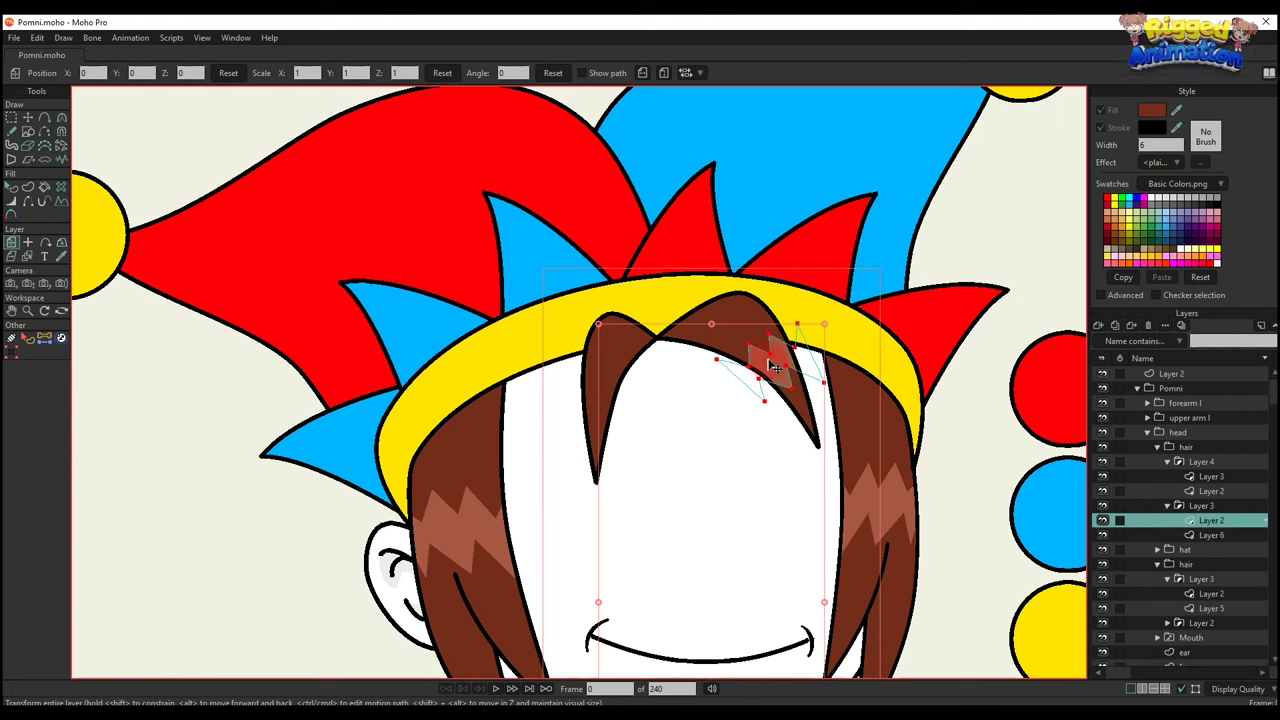
key("ctrl+c")
left_click(1210, 476)
scroll(705, 350, "up", 2)
key("ctrl+v")
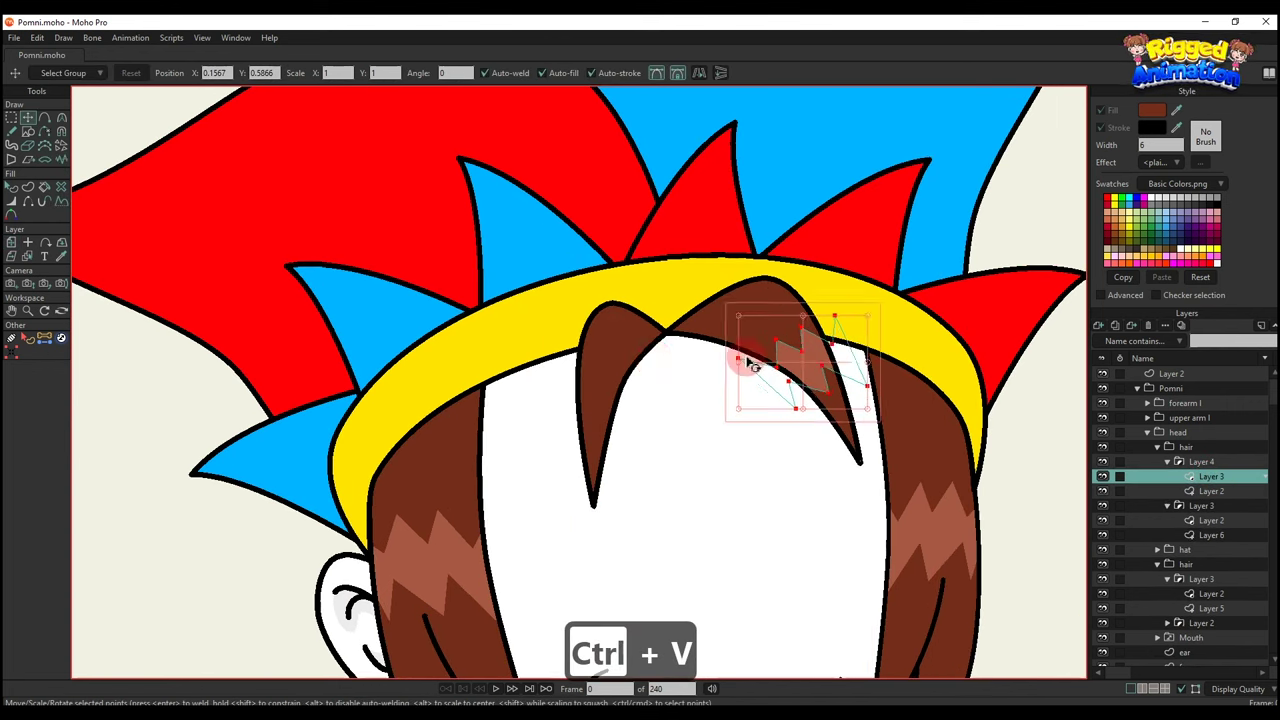
left_click_drag(752, 362, 651, 409)
key("q")
scroll(645, 430, "down", 5)
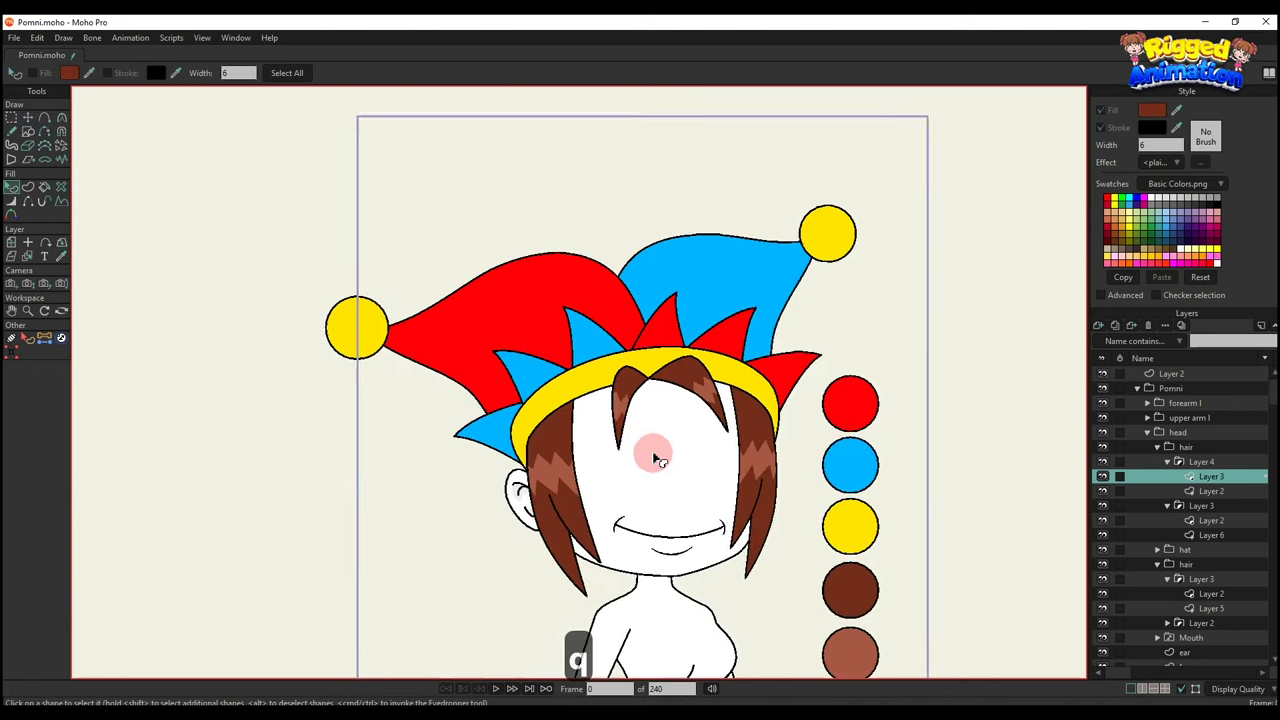
scroll(600, 420, "up", 3)
scroll(686, 397, "down", 4)
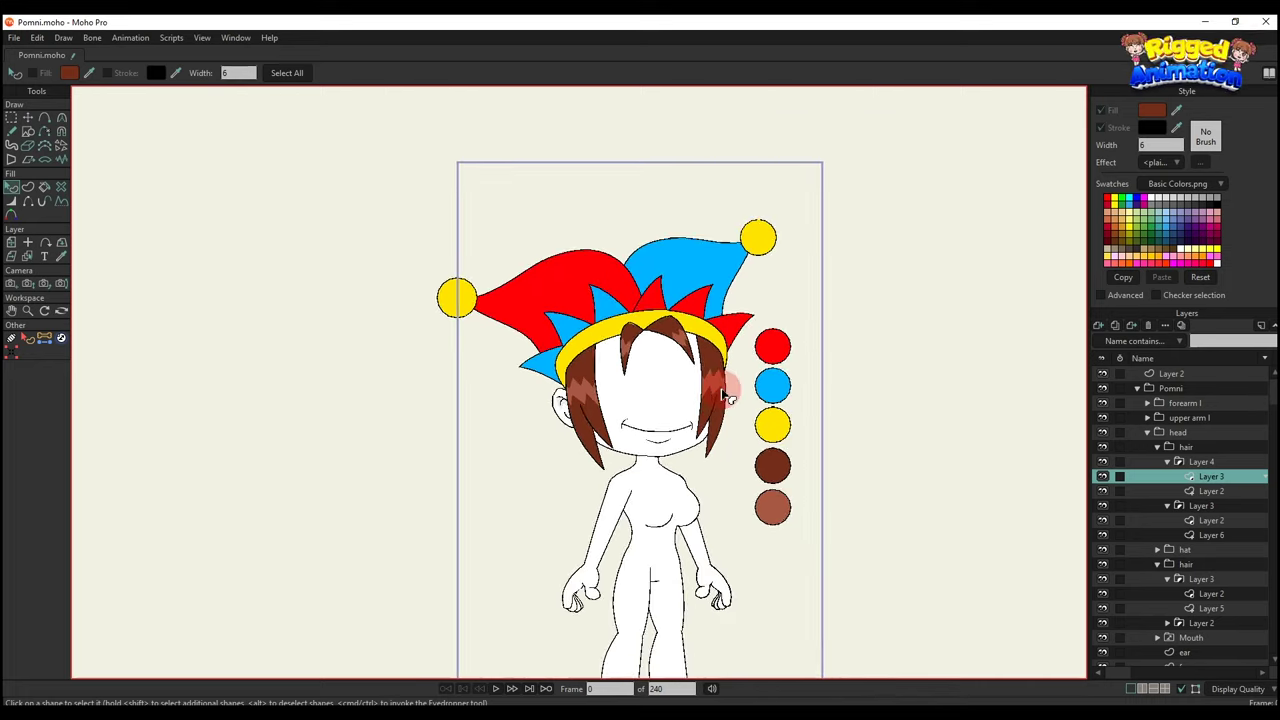
scroll(705, 398, "up", 3)
left_click_drag(702, 395, 722, 409)
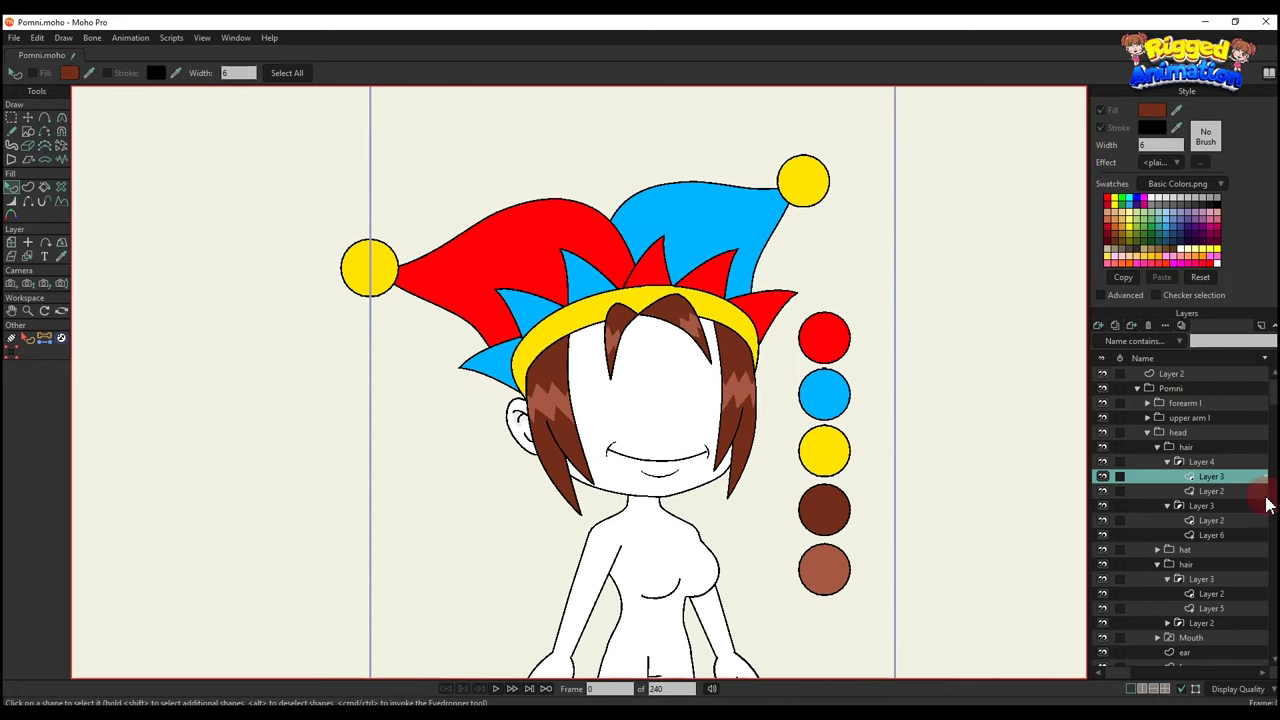
Collapse the hair groups, add a vector layer directly above the Mouth layer, and put it into a new group.
left_click(1159, 448)
left_click(1157, 478)
left_click(1189, 492)
scroll(861, 479, "up", 3)
left_click_drag(908, 449, 946, 491)
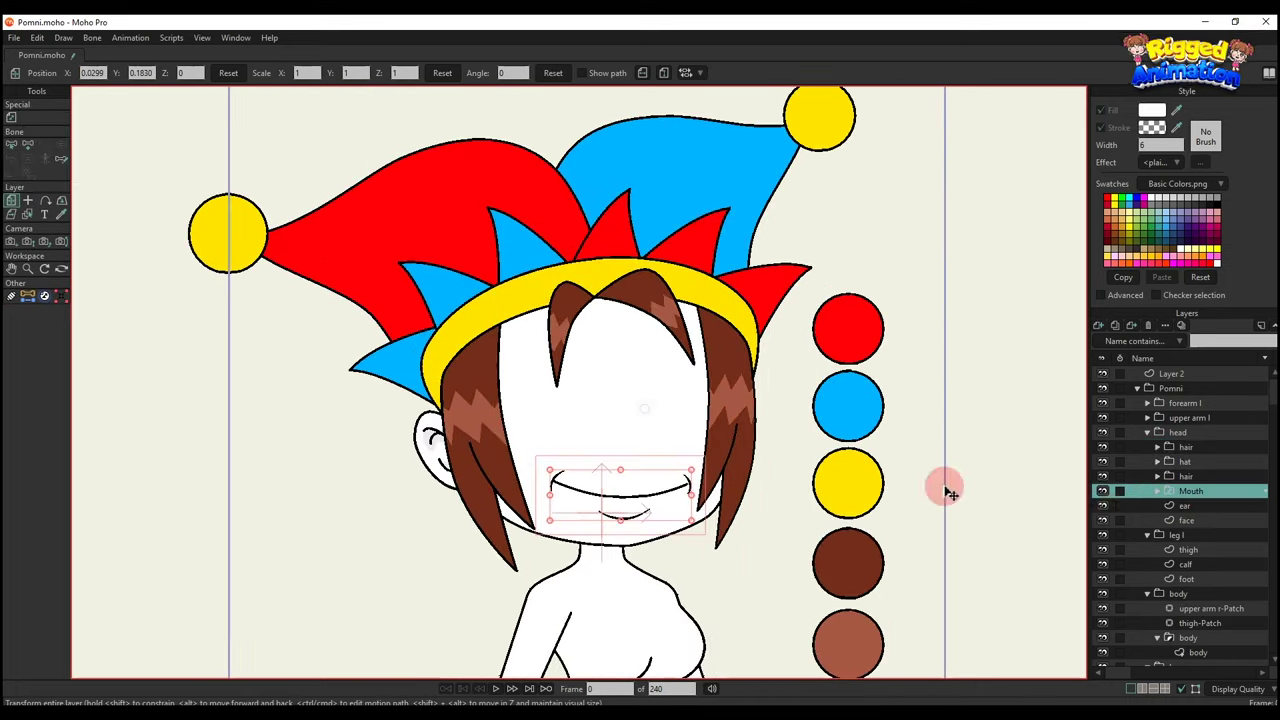
left_click(1100, 326)
left_click(1114, 340)
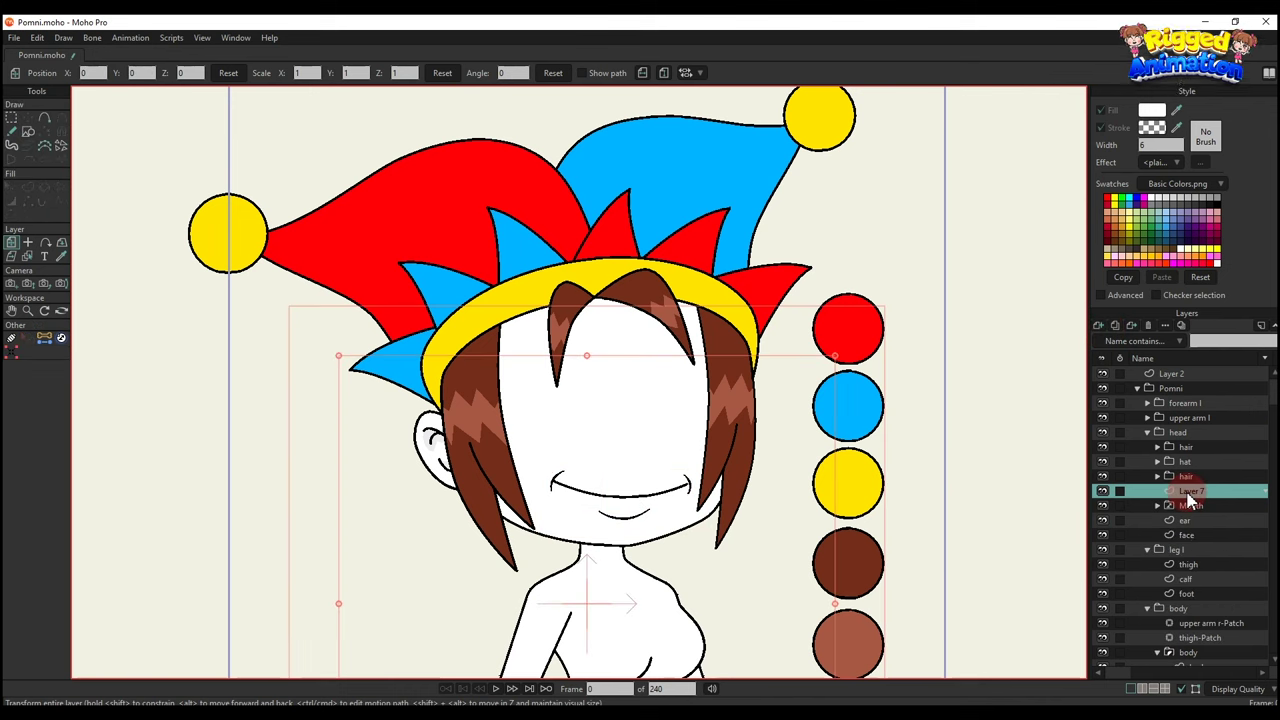
right_click(1187, 494)
key("Escape")
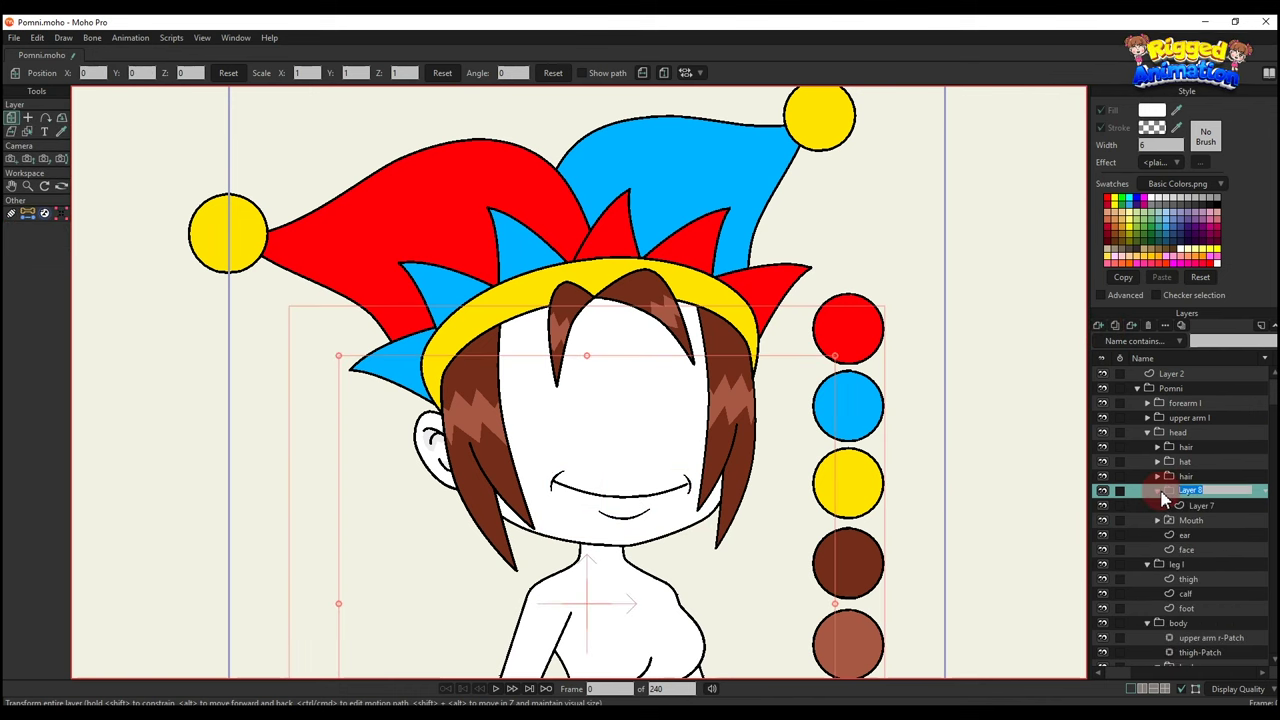
Rename the new group "eye l" and the vector layer inside it "mask".
double_click(1195, 491)
type("eye ")
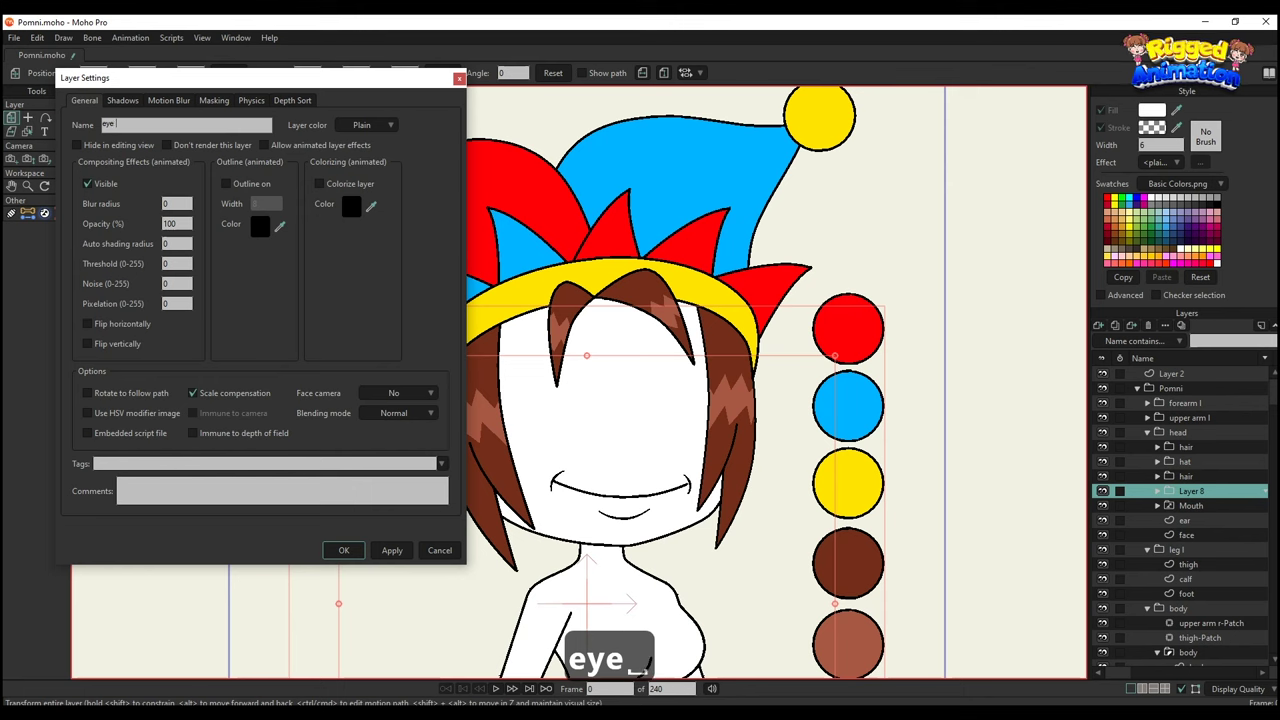
type("l")
key("Return")
left_click(1159, 492)
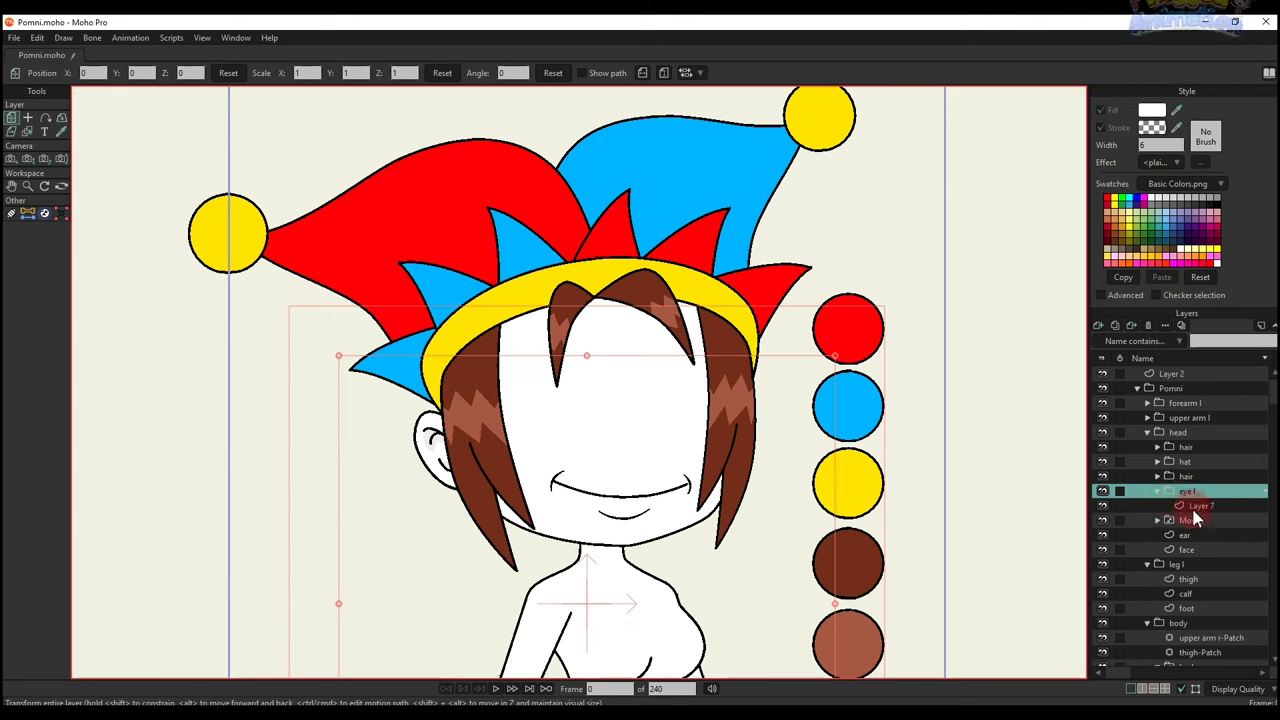
double_click(1200, 505)
type("mask")
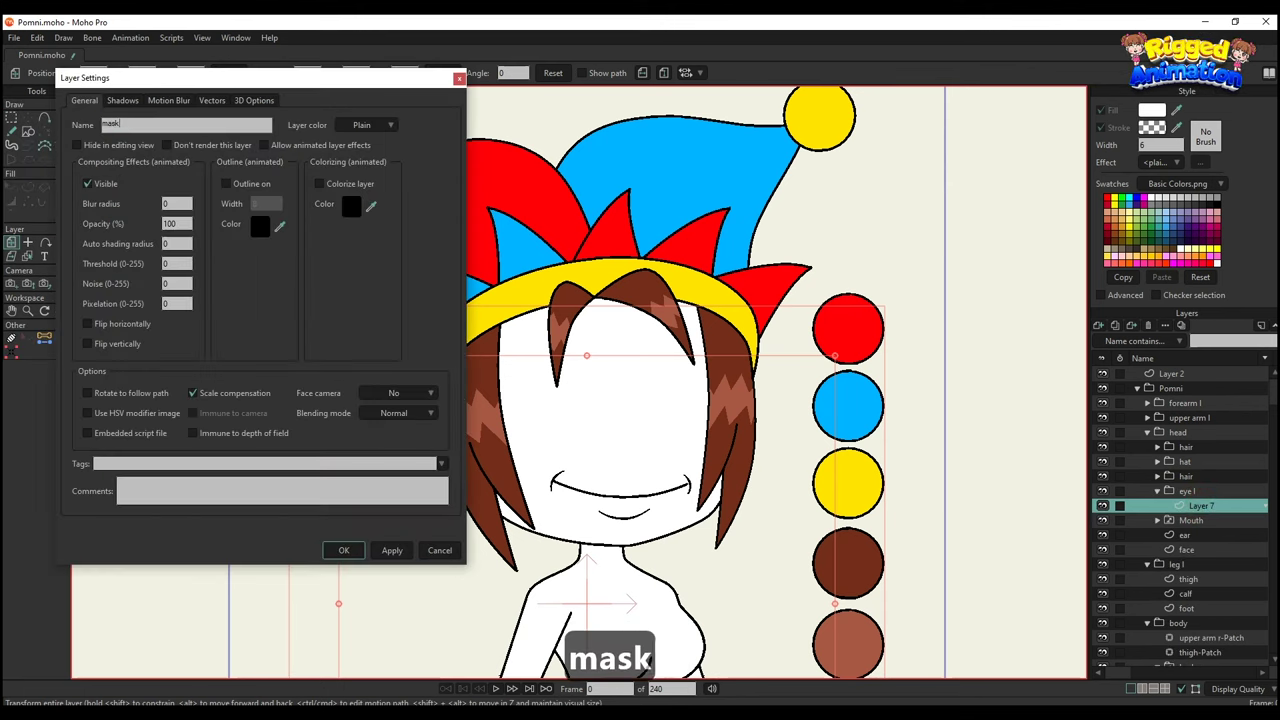
key("Return")
Draw a large white circle for the eye in the mask layer, below the narrow forehead strand, and adjust its position.
left_click(28, 131)
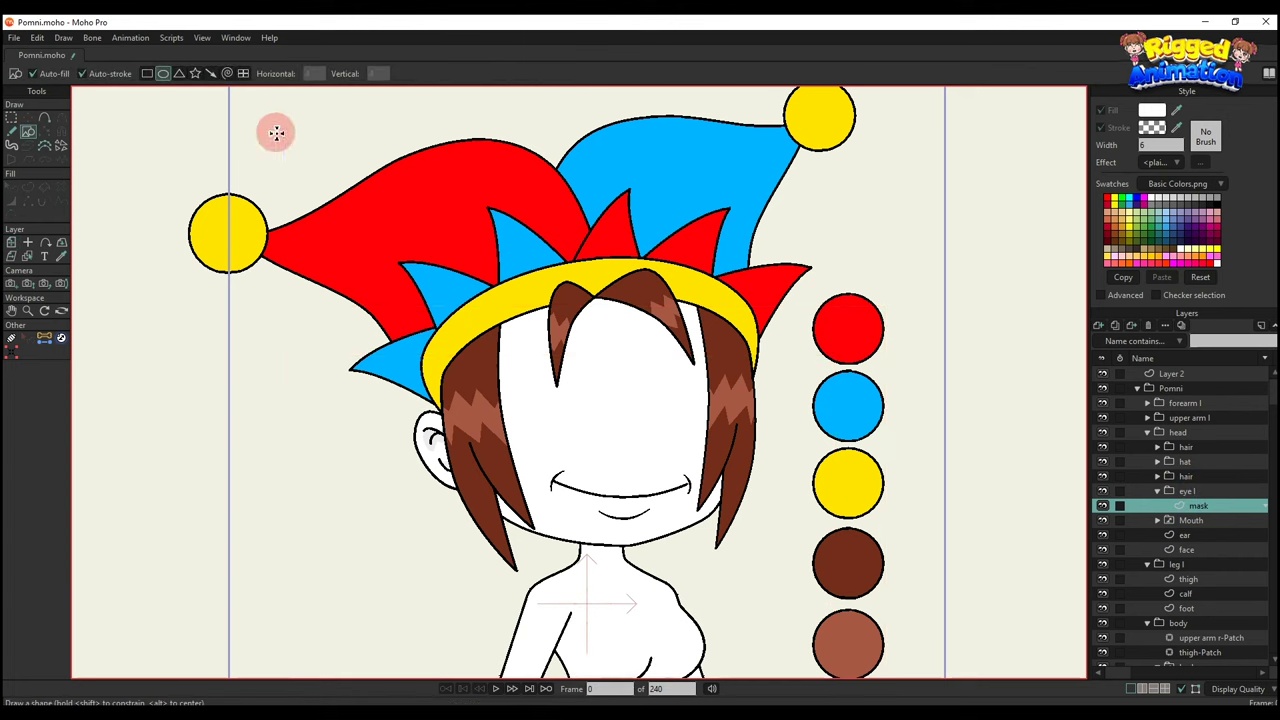
mouse_move(571, 416)
left_mouse_down()
mouse_move(515, 352)
mouse_move(543, 417)
mouse_move(531, 418)
left_mouse_up()
key("t")
left_click_drag(539, 429, 538, 405)
key("q")
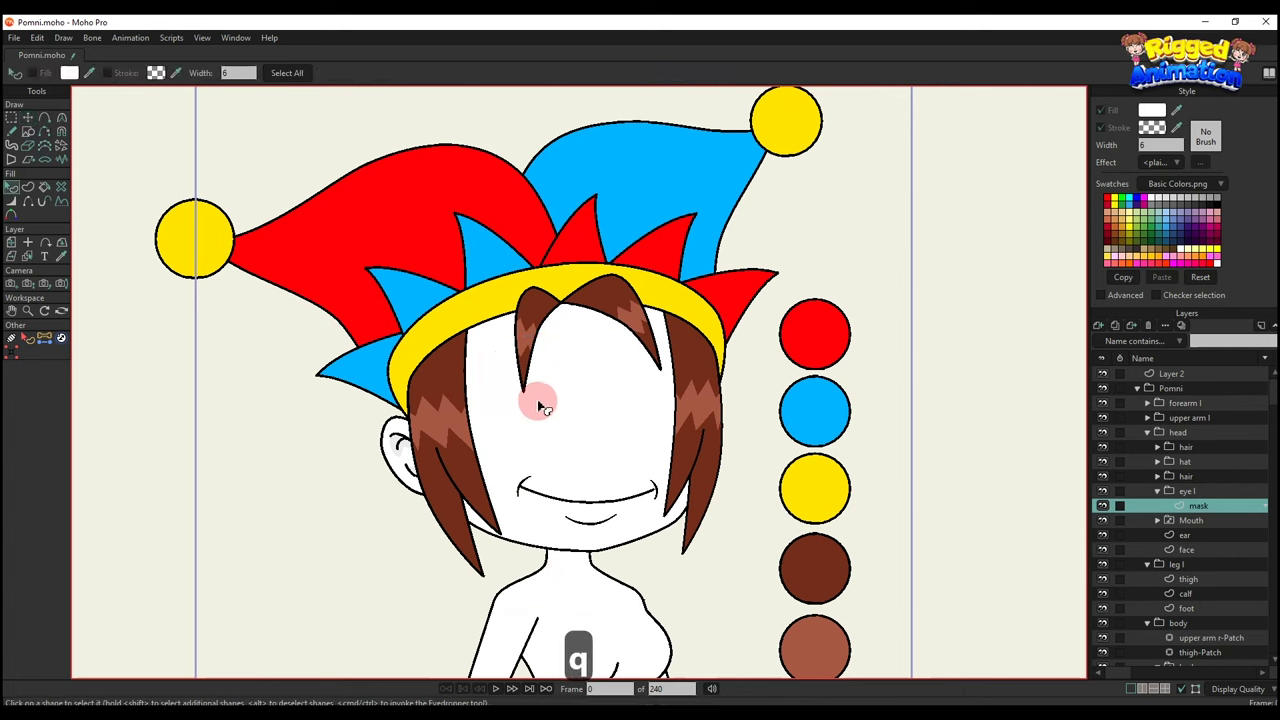
Set the stroke color of the eye circle to solid black.
left_click(532, 400)
left_click(1152, 127)
left_click(1152, 336)
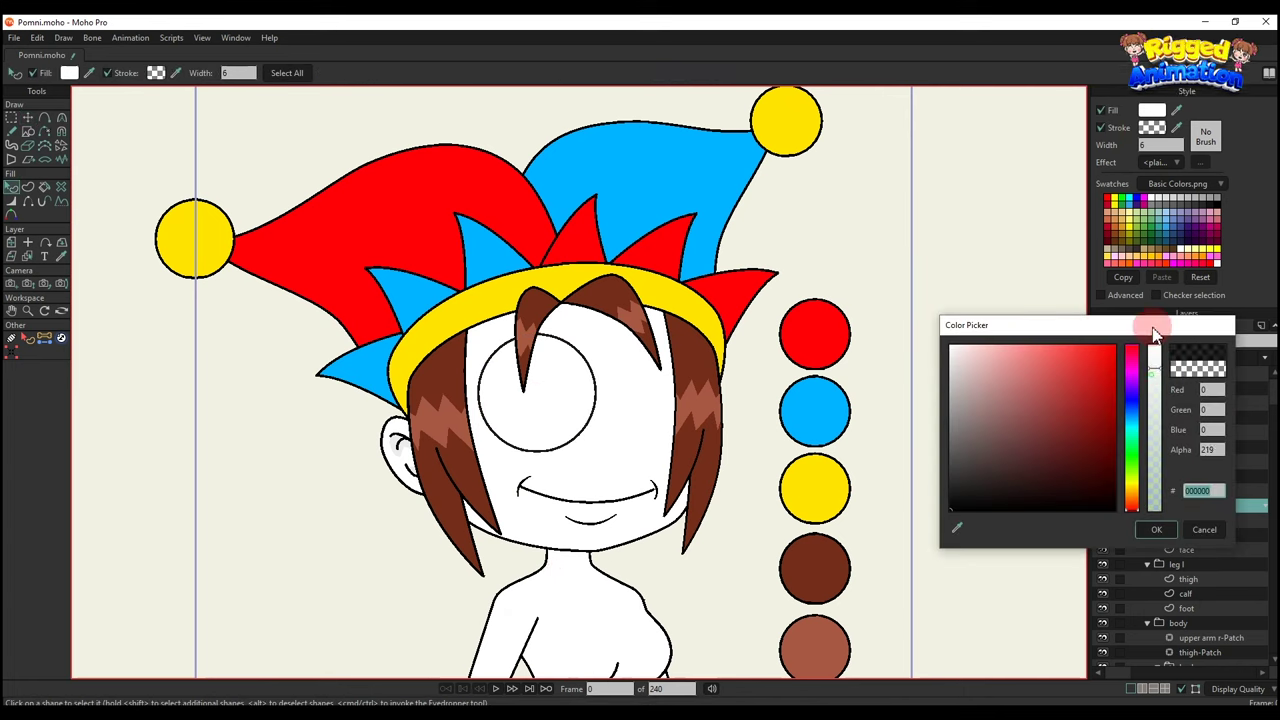
left_click(1142, 531)
scroll(778, 445, "down", 3)
scroll(608, 423, "up", 6)
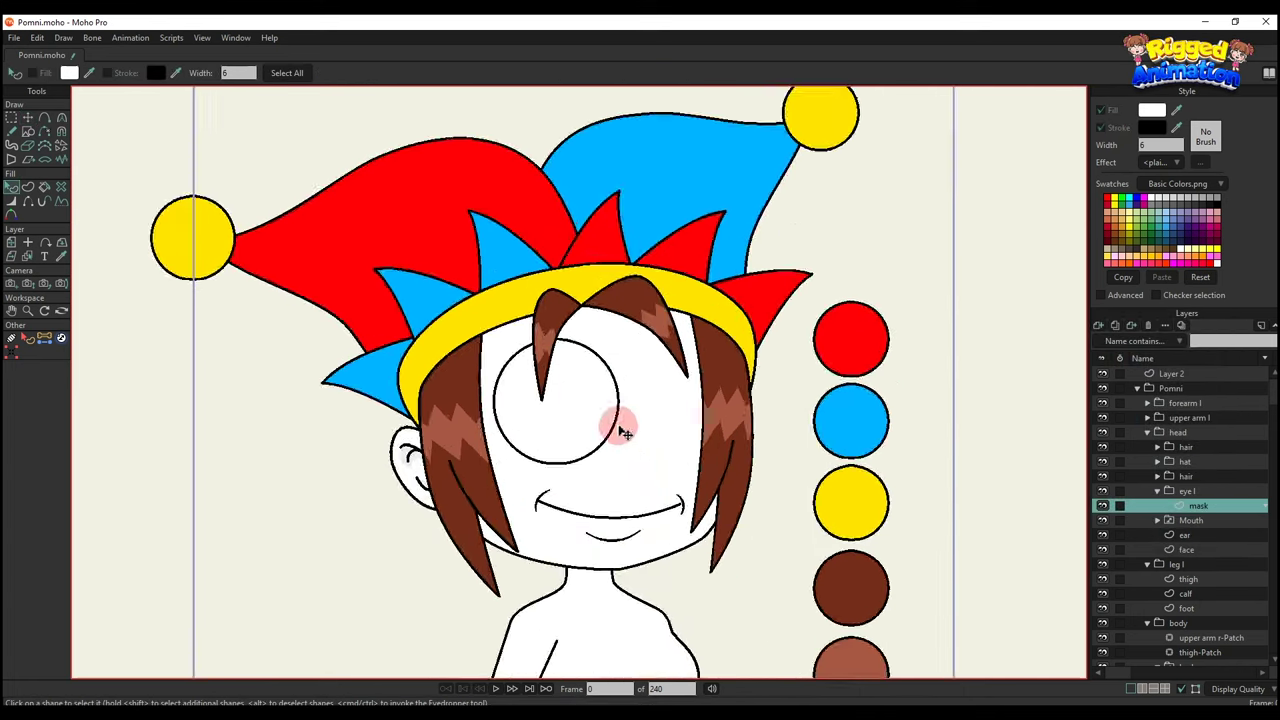
Shrink the eye circle slightly and nudge it into place between the side hair and the middle of the face.
key("t")
scroll(643, 505, "up", 1)
left_click_drag(638, 498, 631, 494)
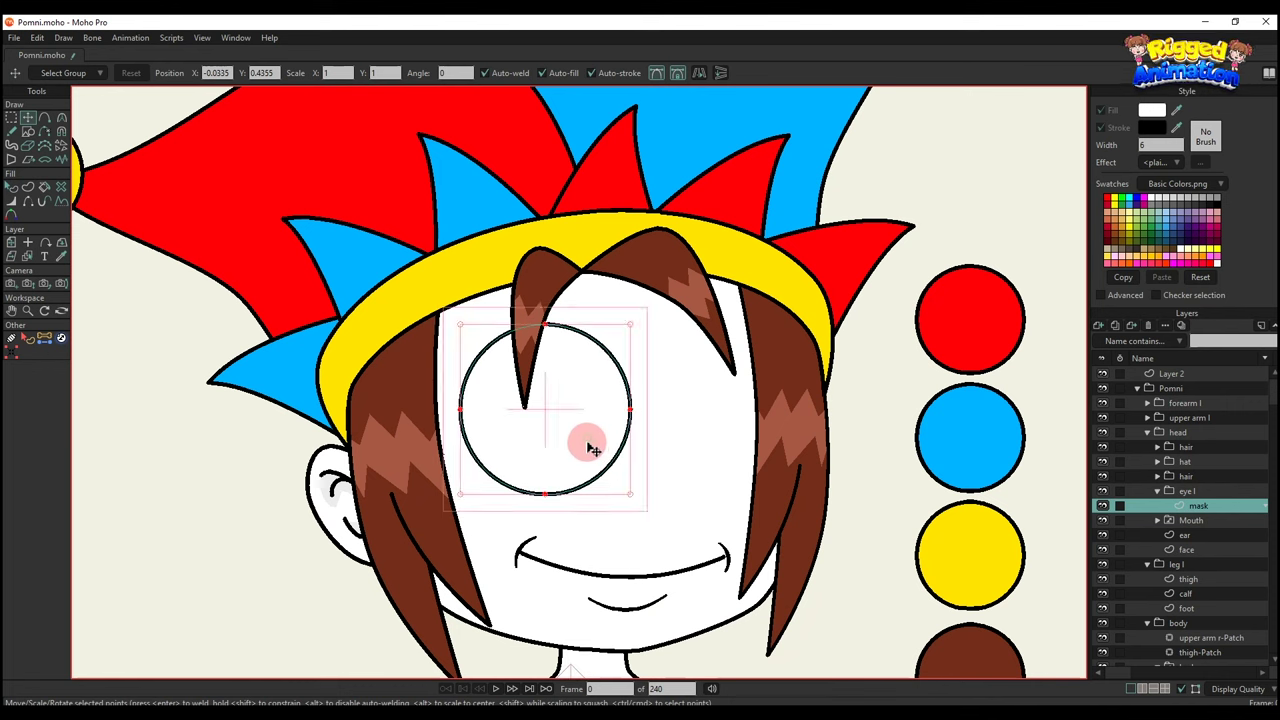
left_click_drag(587, 442, 587, 445)
scroll(588, 448, "down", 3)
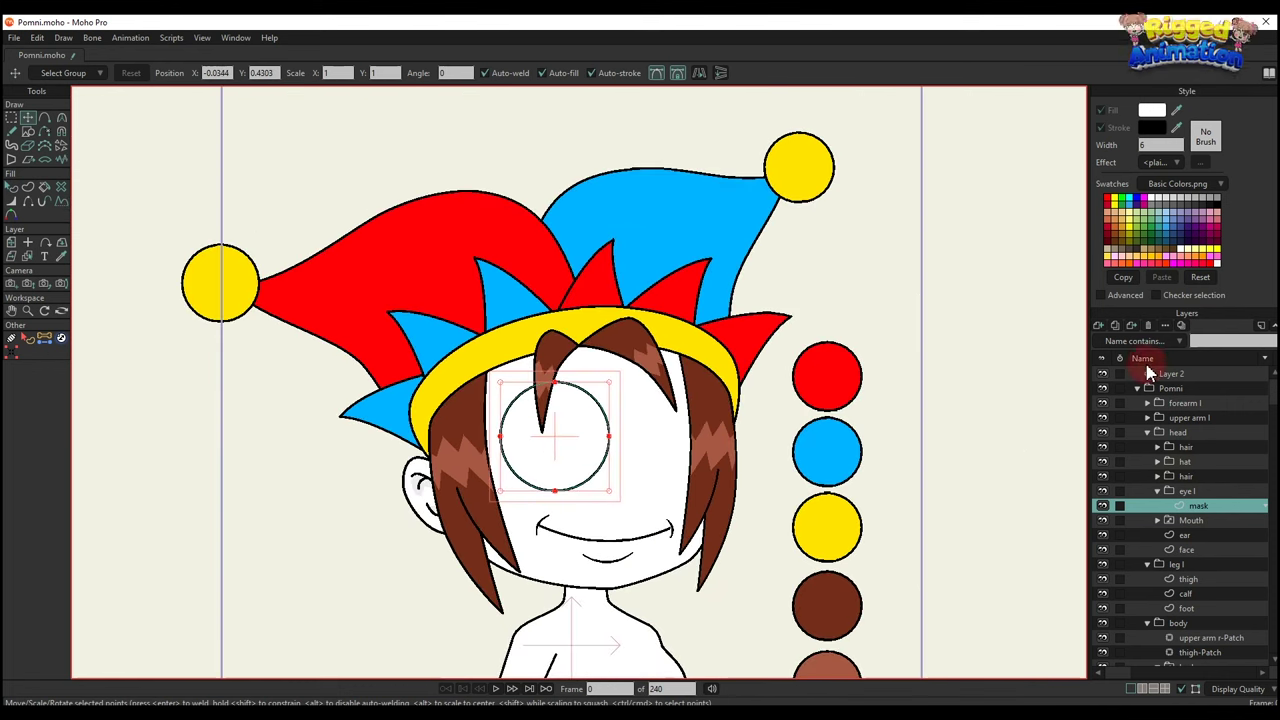
Add a vector layer above the mask layer in the eye l group and name it "eyeball".
left_click(1098, 325)
left_click(1156, 397)
double_click(1192, 505)
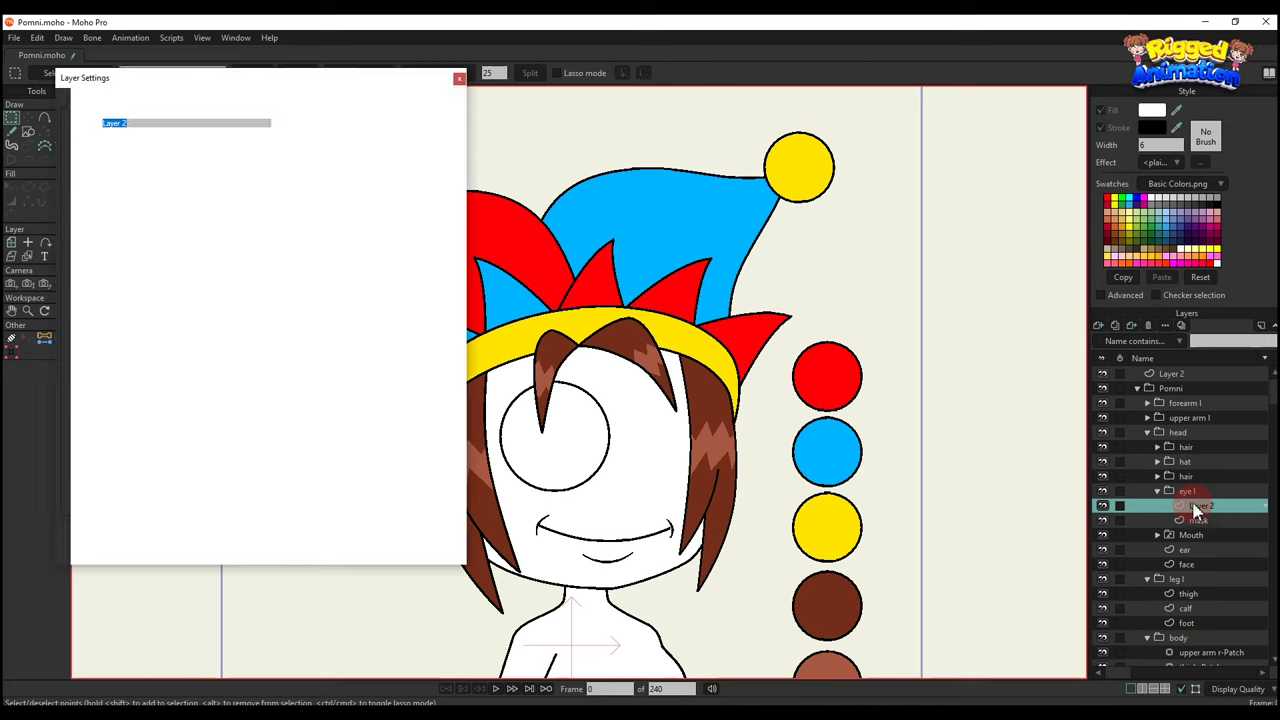
type("eyeball")
key("Return")
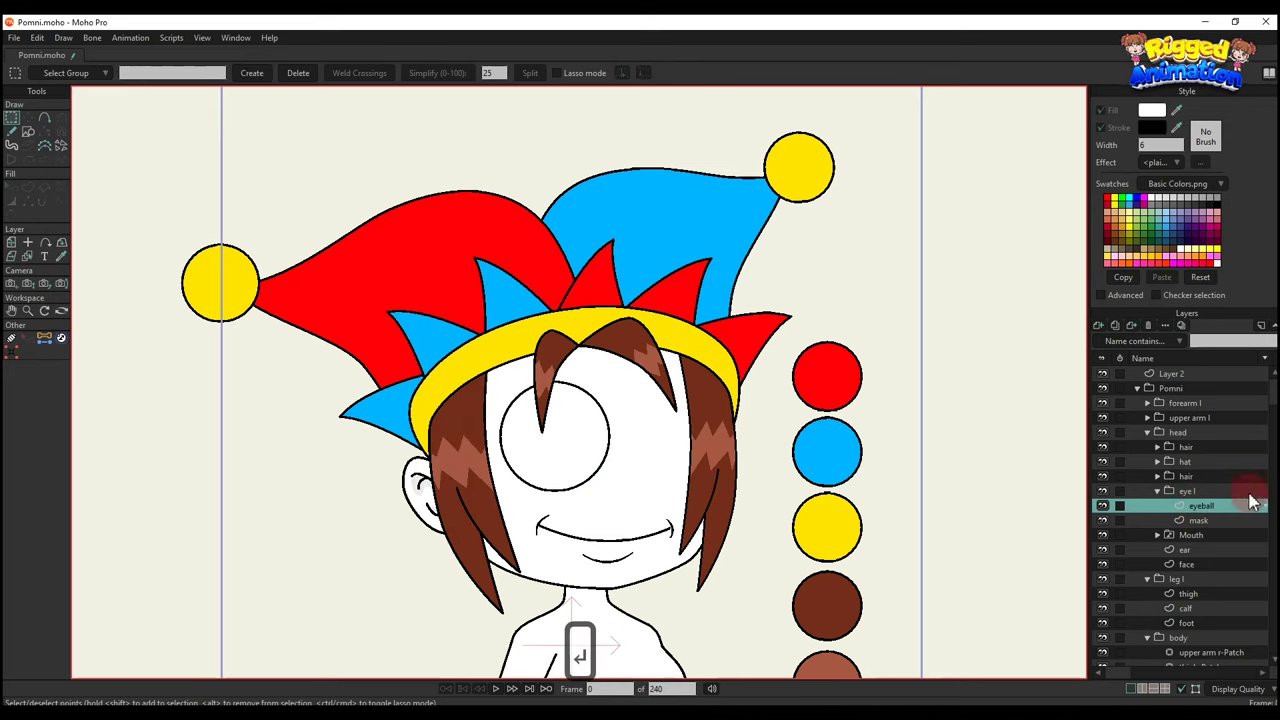
Draw a smaller black-outlined white circle for the eyeball over the lower part of the eye circle.
left_click(45, 122)
scroll(509, 434, "up", 3)
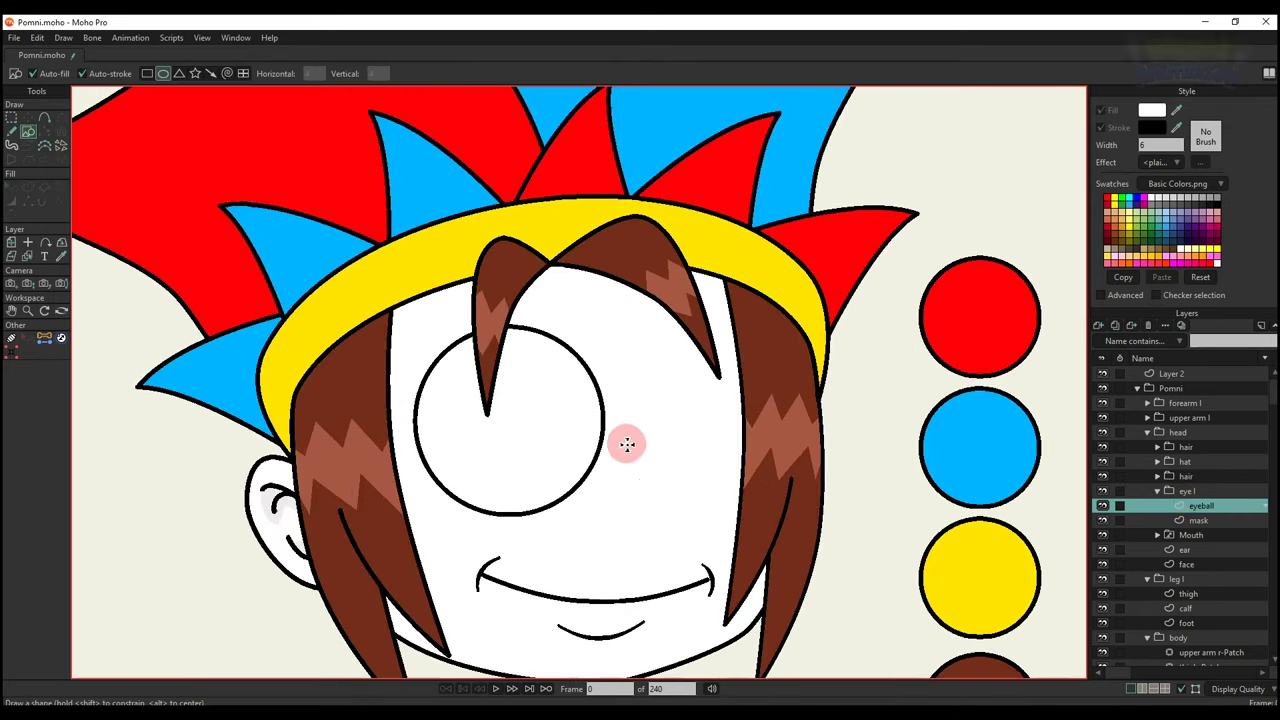
left_click_drag(522, 445, 455, 402)
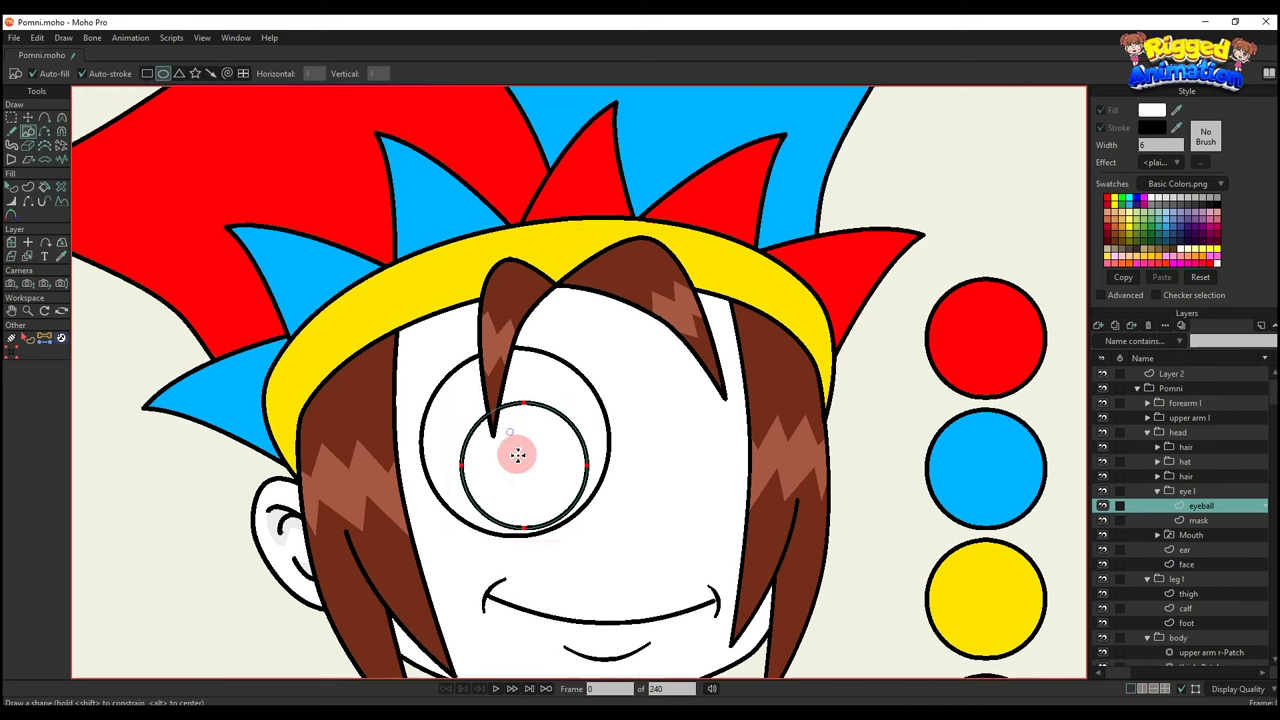
Move the eyeball circle near the centre of the larger eye circle and shrink it slightly.
key("t")
left_click_drag(529, 479, 522, 464)
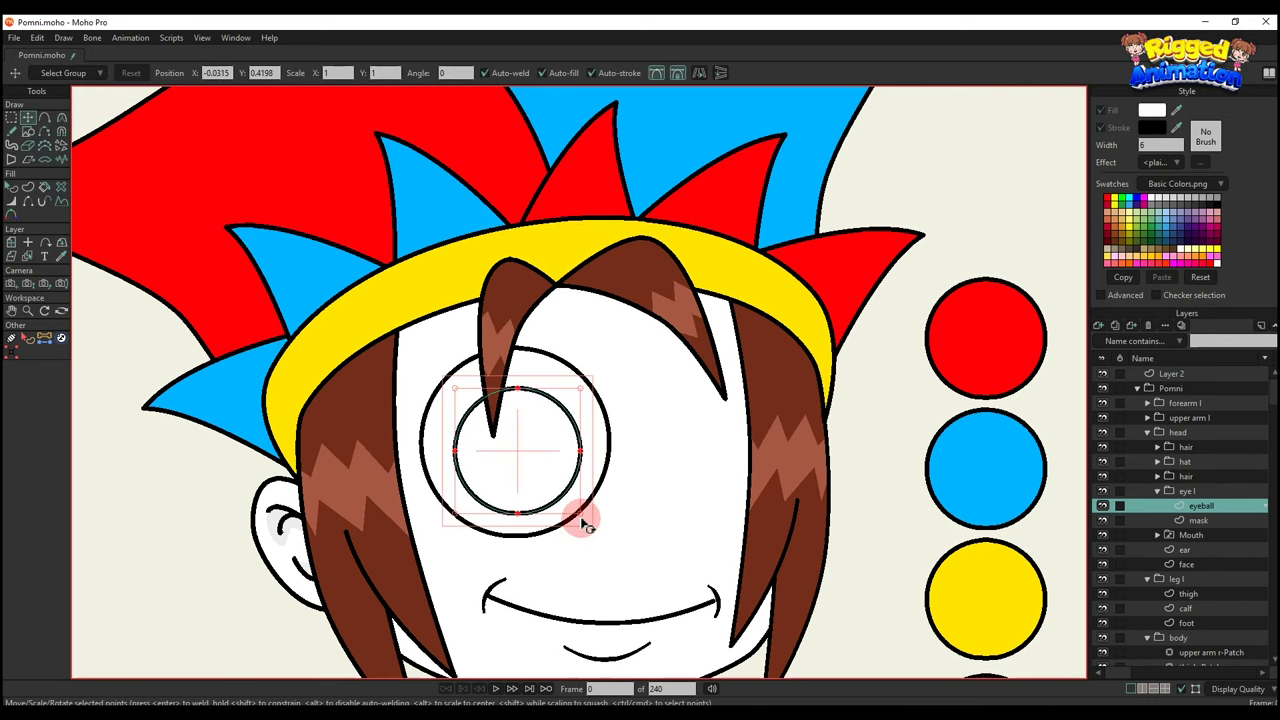
left_click_drag(580, 517, 574, 511)
left_click_drag(532, 469, 535, 469)
Fill the eyeball circle with the red sampled from the colour reference circles.
key("q")
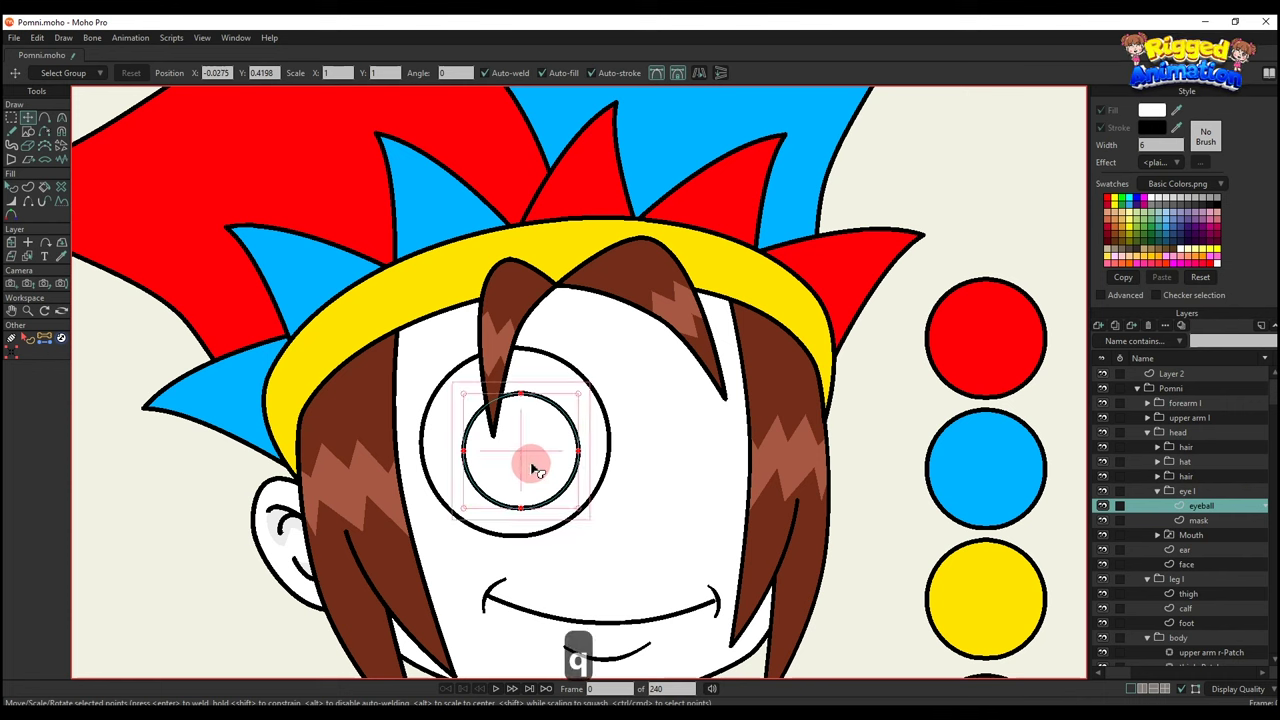
left_click(543, 436)
left_click(1205, 122)
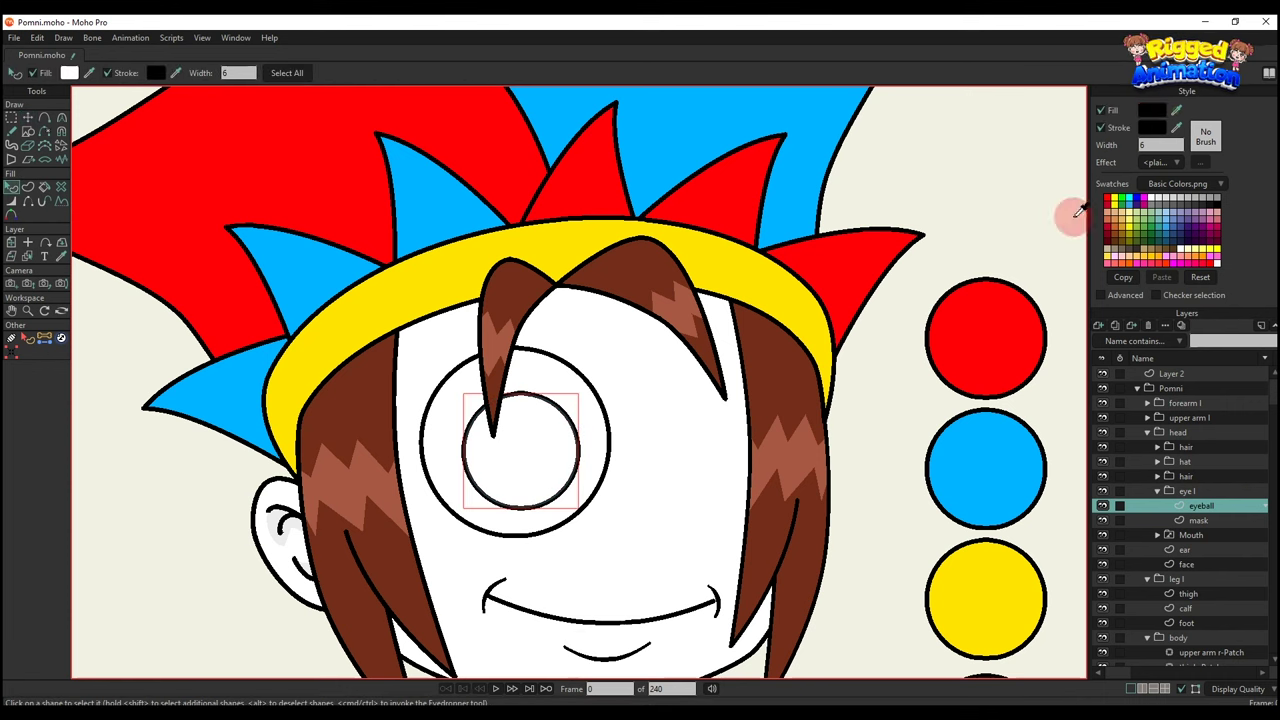
left_click_drag(1075, 216, 1013, 302)
Draw a vertical and a horizontal dividing line through the centre of the red eyeball.
left_click_drag(537, 402, 537, 366)
scroll(521, 368, "up", 3)
key("a")
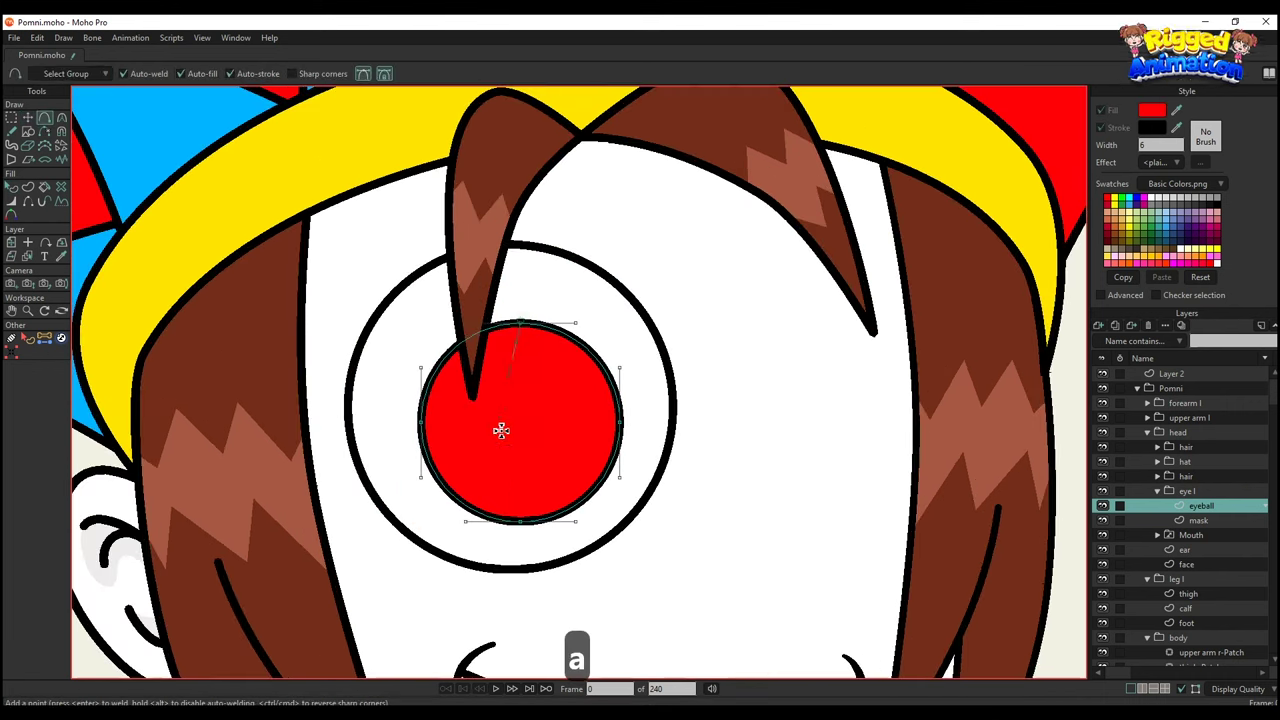
left_click_drag(501, 430, 514, 518)
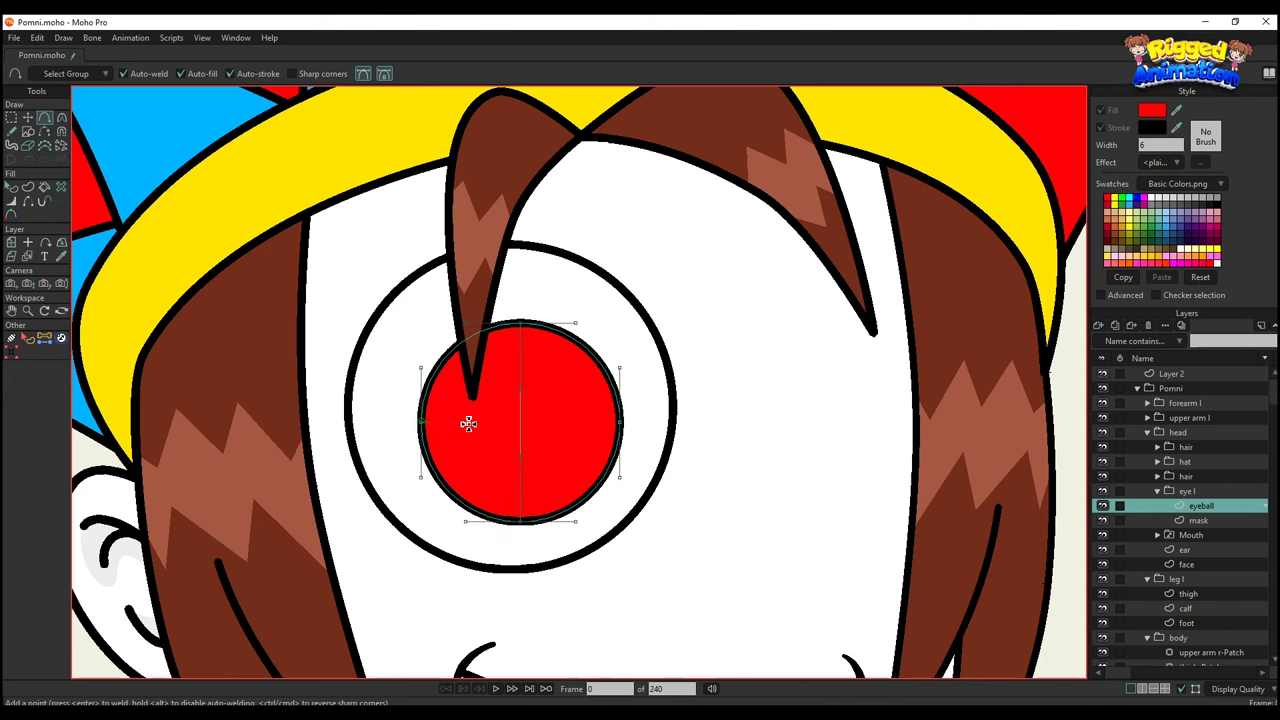
Draw two crossing diagonal lines through the eyeball's centre, dividing it into eight wedges with ends on the circle's outline.
left_click(449, 360)
key("t")
left_click_drag(561, 469, 597, 491)
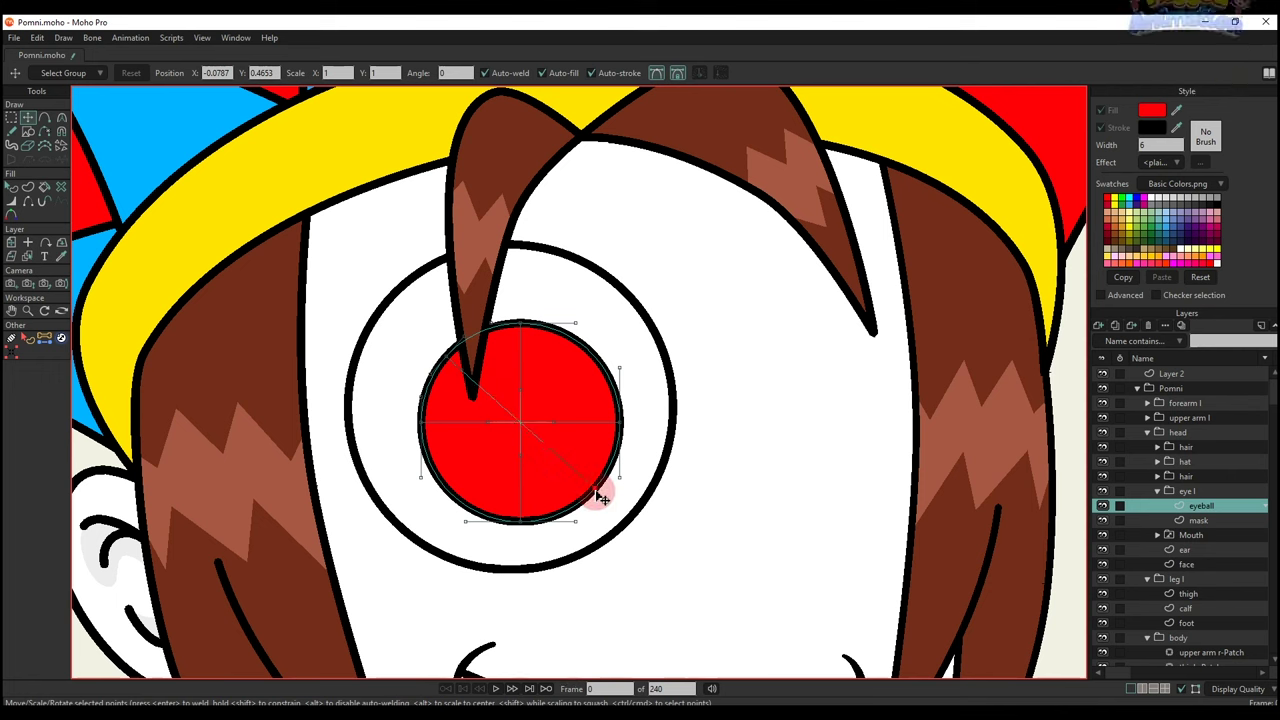
key("a")
left_click(448, 489)
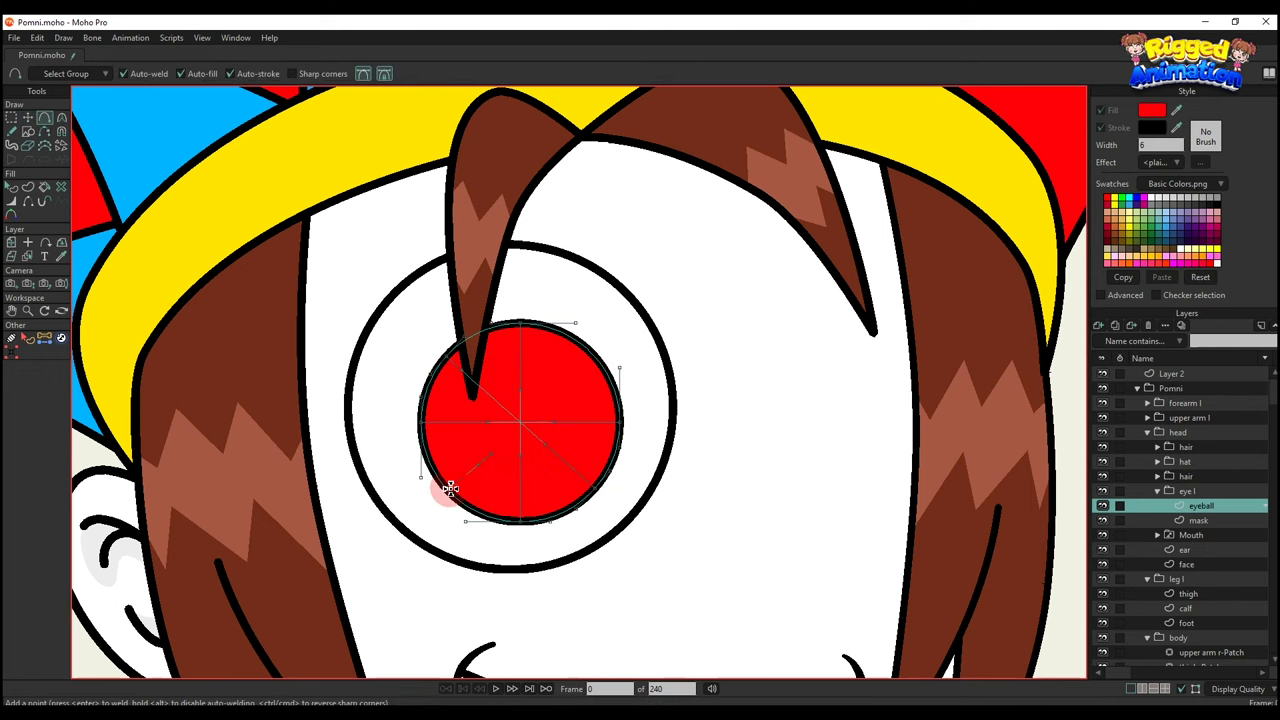
key("t")
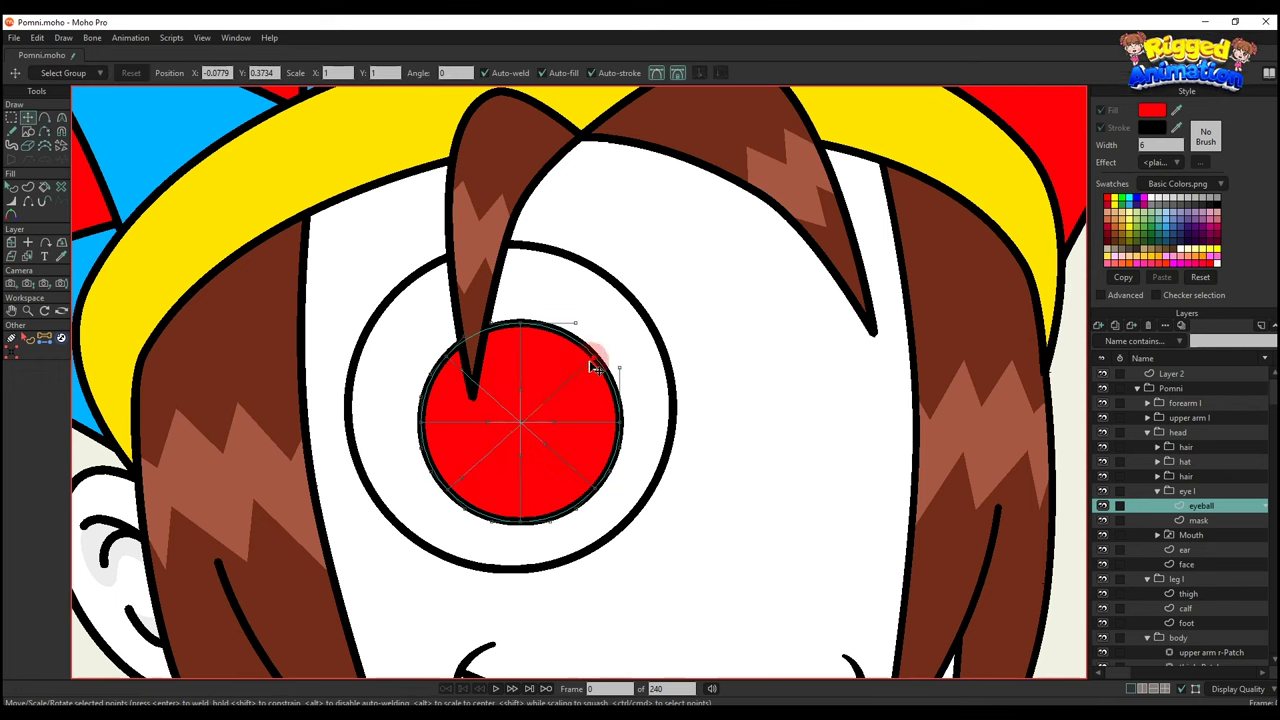
left_click(592, 363)
scroll(642, 380, "down", 2)
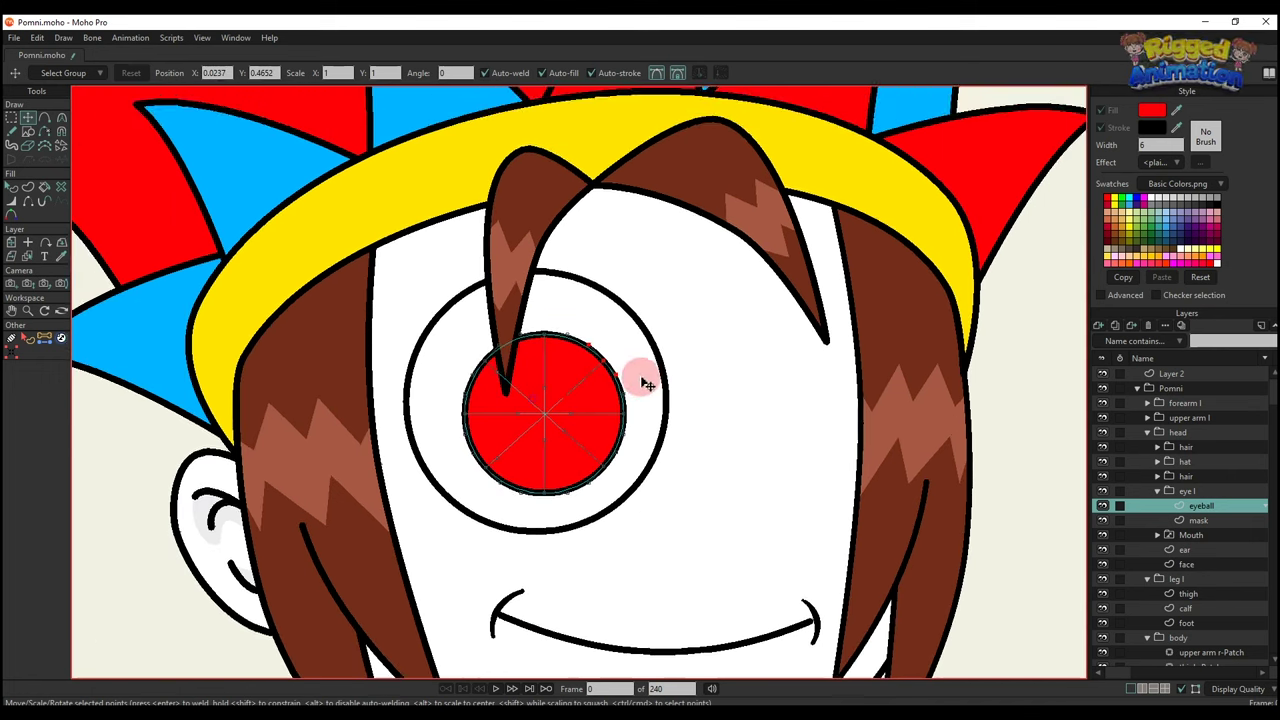
Create a blue shape from the two opposite wedges between the vertical line and the upper-left to lower-right diagonal.
left_click_drag(643, 380, 635, 348)
key("g")
left_click_drag(454, 273, 551, 342)
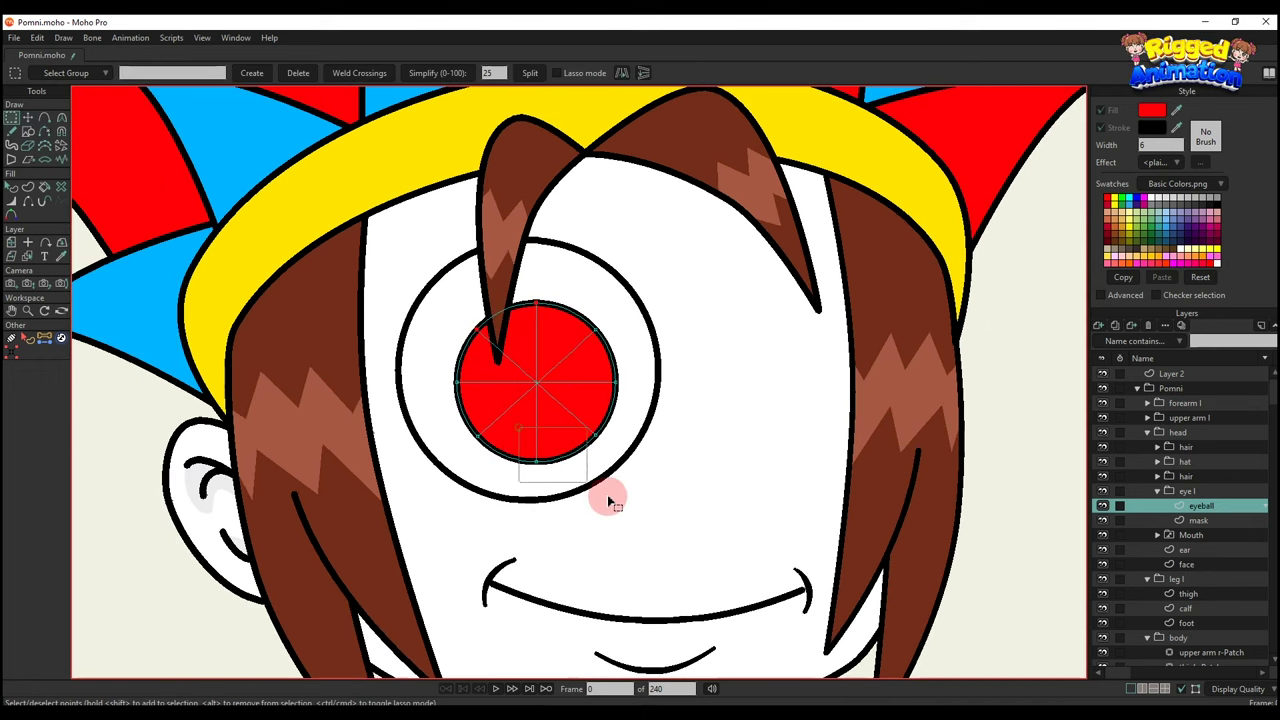
left_click(29, 190)
left_click(147, 76)
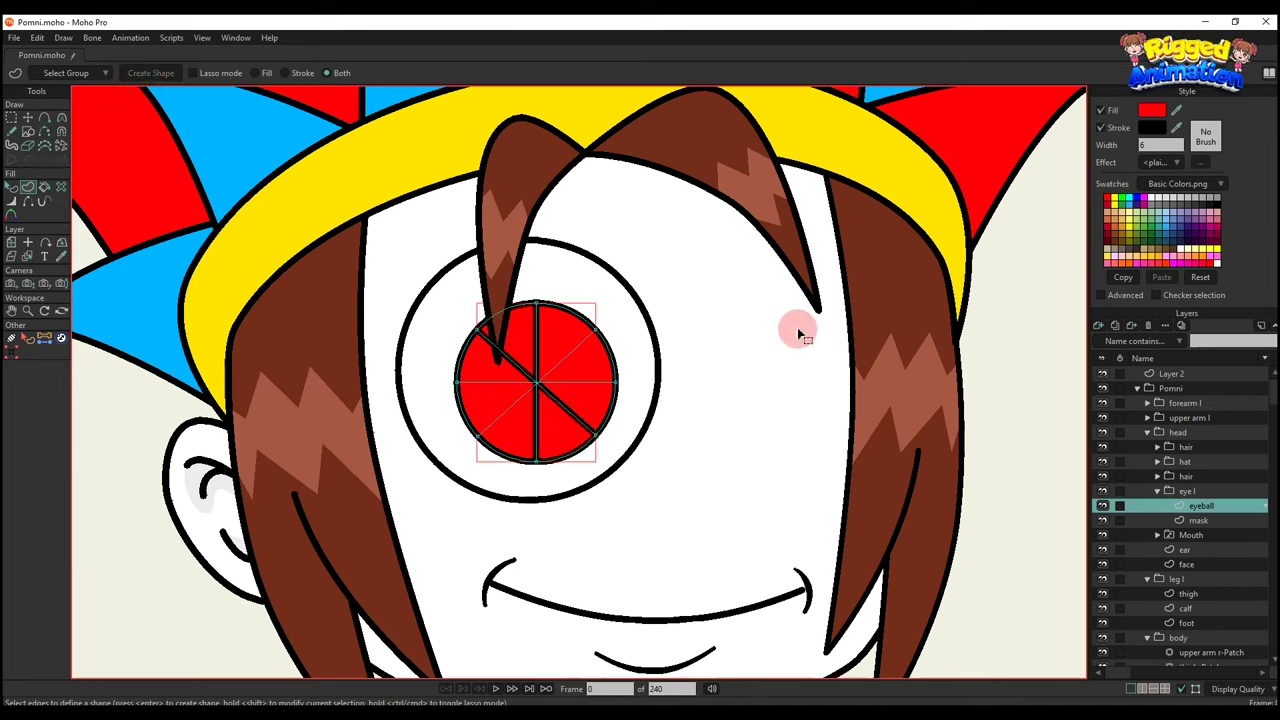
scroll(794, 329, "down", 1)
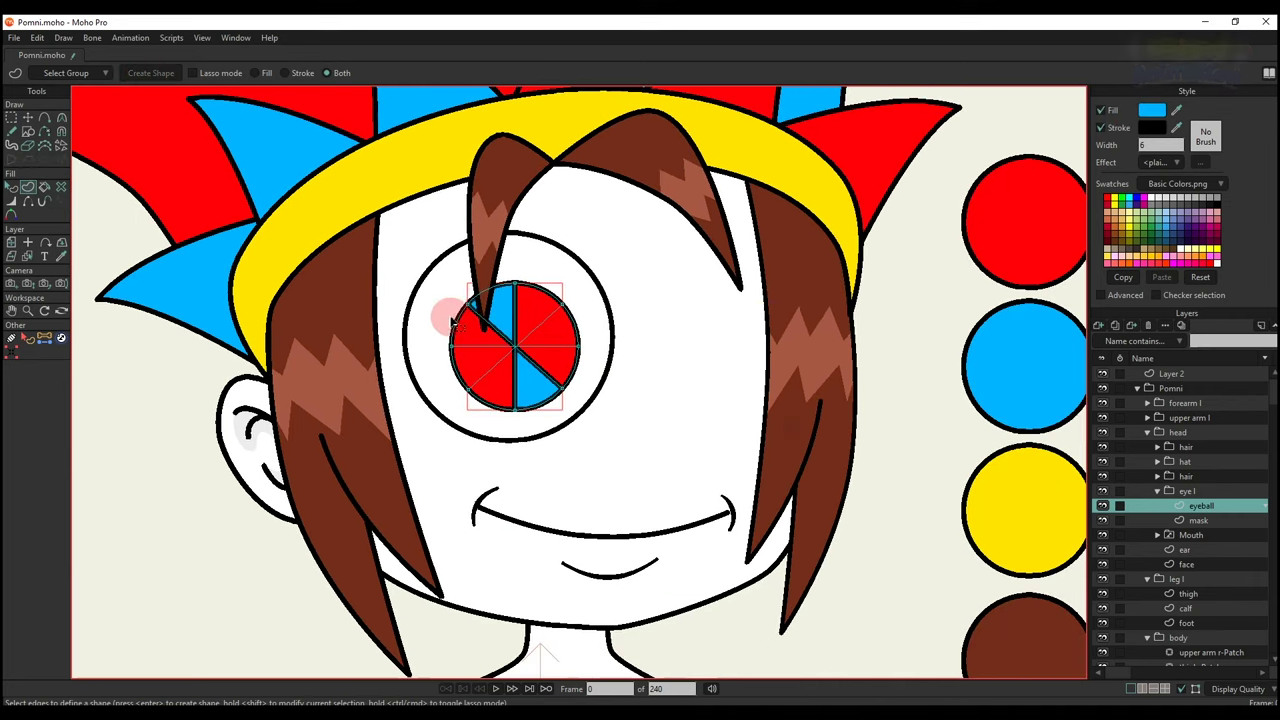
Create a second blue shape from the opposite wedges beside the horizontal line, completing the alternating red and blue eyeball.
scroll(457, 309, "up", 2)
key("g")
left_click_drag(445, 338, 484, 420)
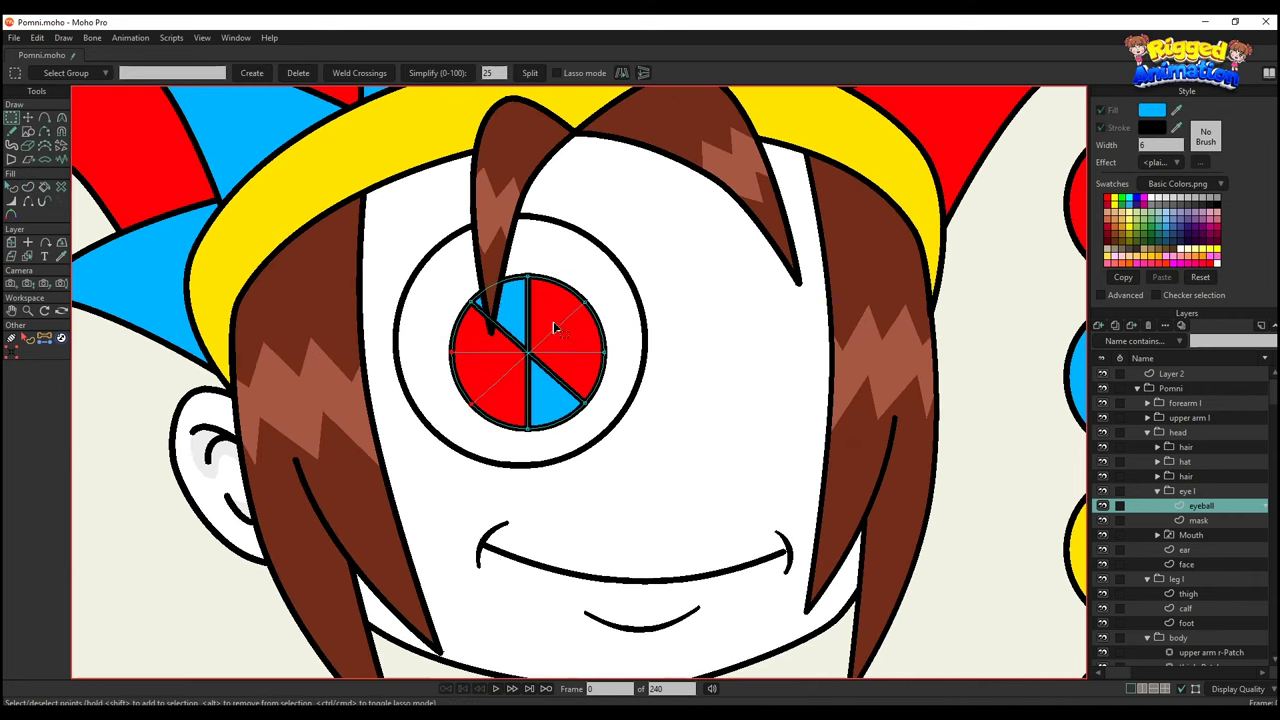
left_click_drag(571, 292, 633, 370)
left_click(178, 69)
left_click(27, 188)
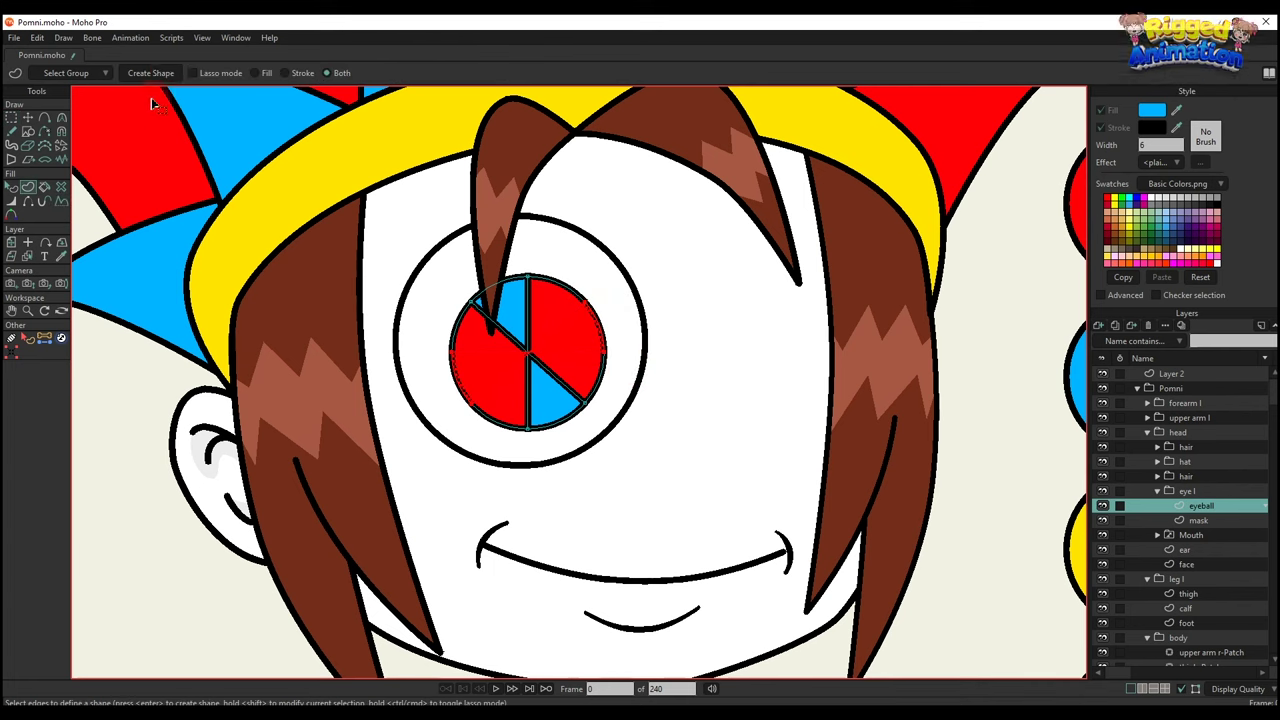
left_click(170, 78)
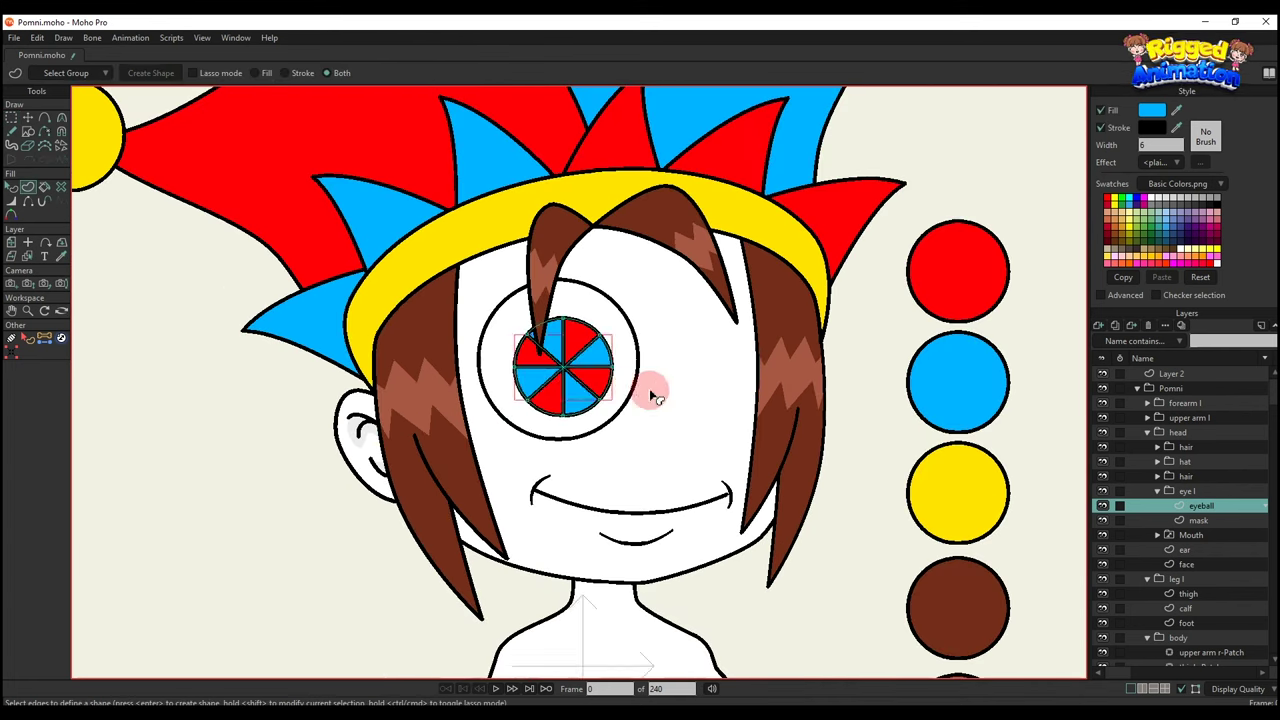
key("q")
scroll(651, 386, "down", 2)
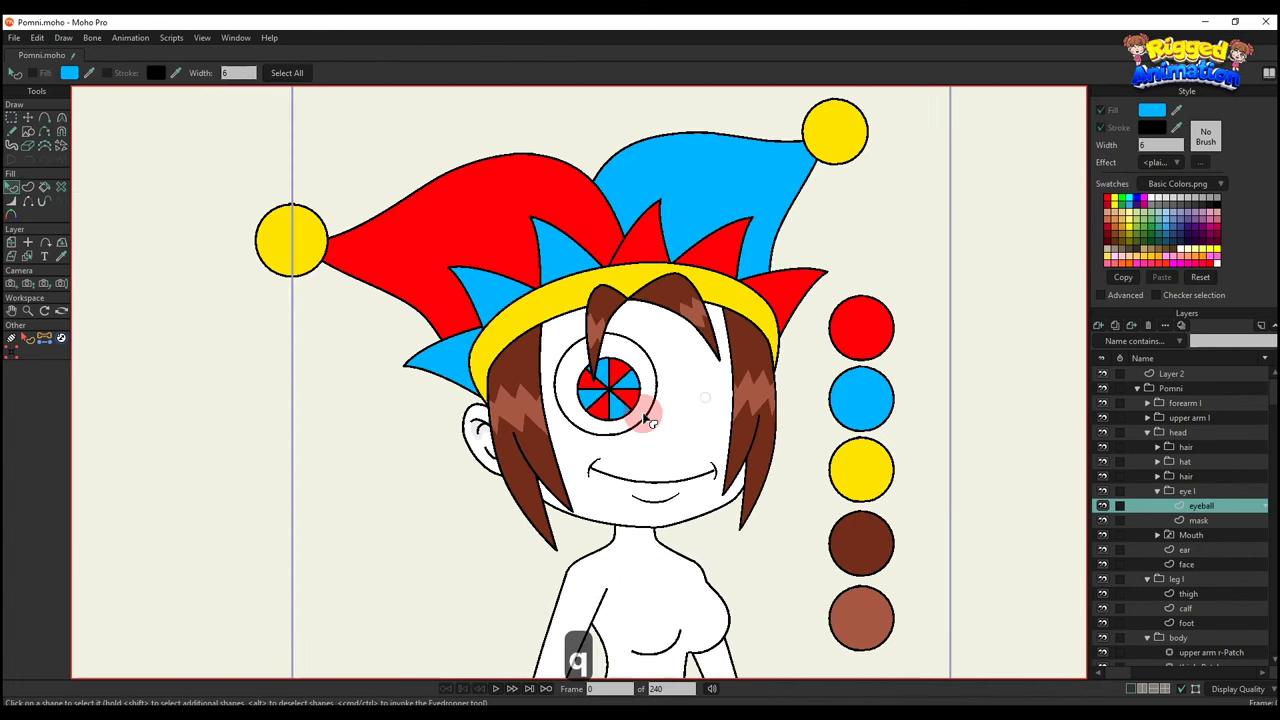
Duplicate the eye l group and rename the copy "eye r".
left_click(1180, 491)
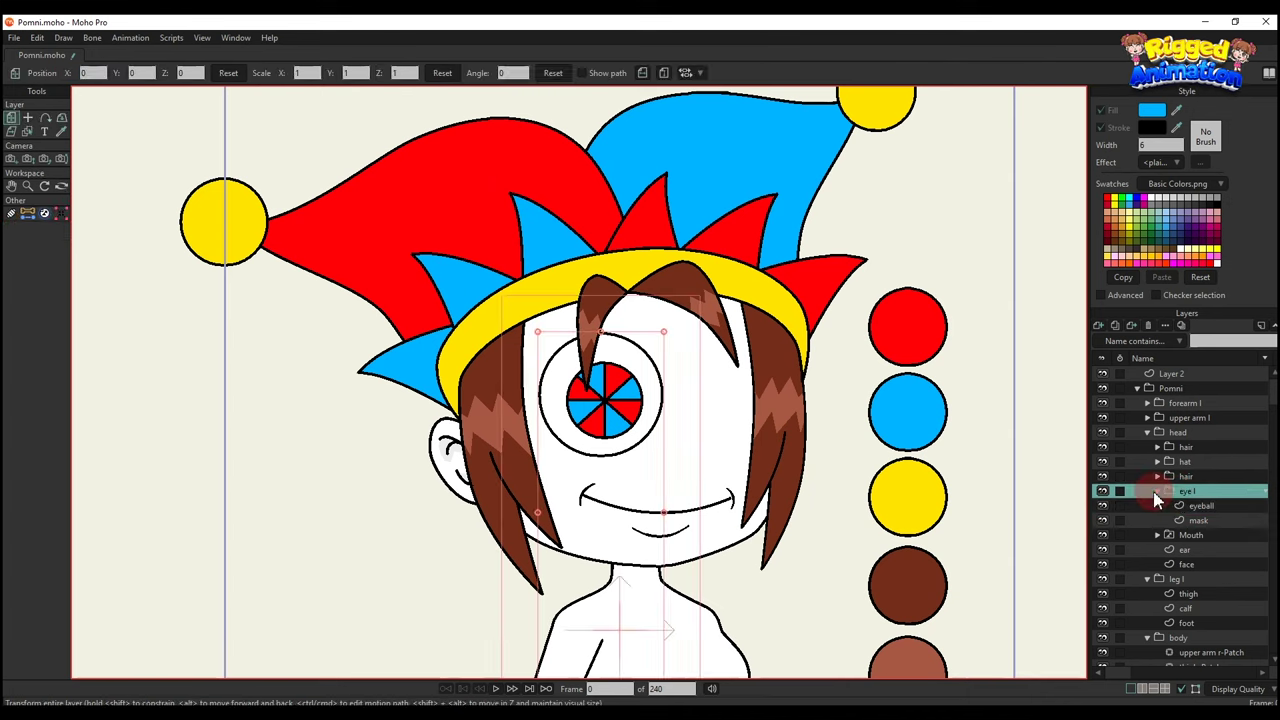
left_click(1157, 491)
left_click(1114, 326)
double_click(1212, 490)
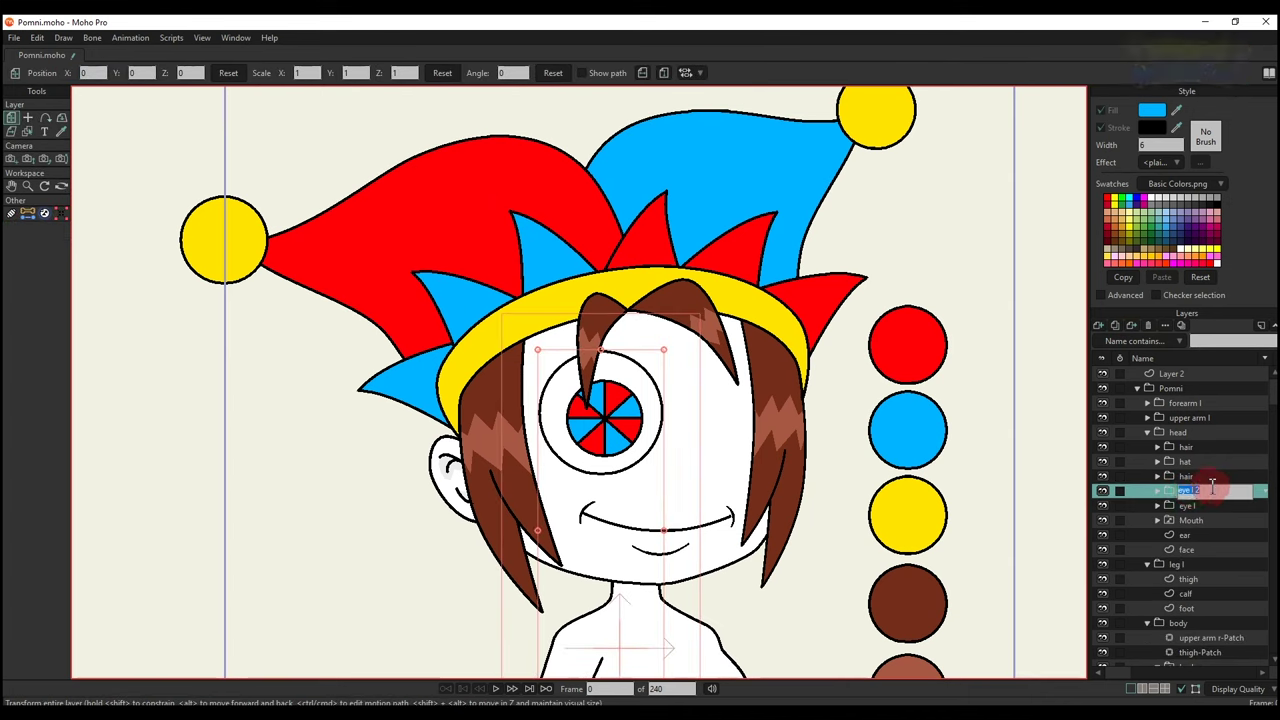
key("Return")
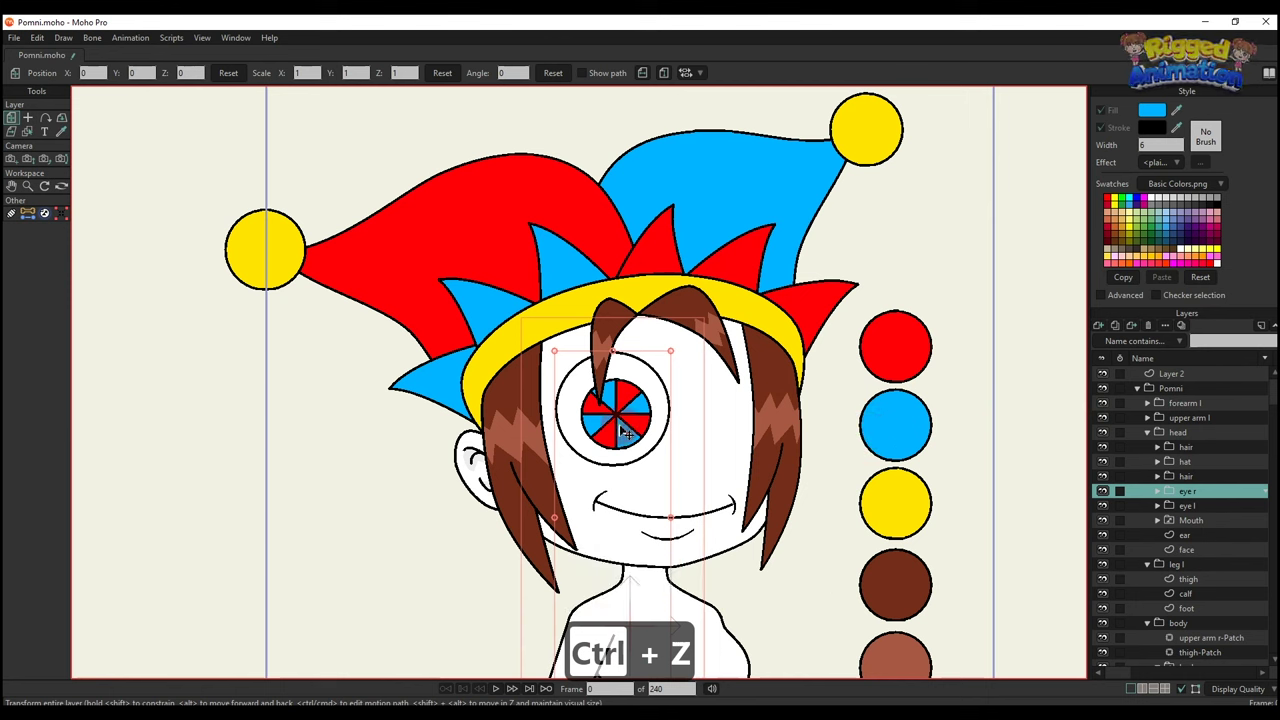
Move the eye r group across to the other side of the face and set its origin at the eye's centre.
left_click_drag(621, 429, 745, 432)
scroll(745, 353, "up", 2)
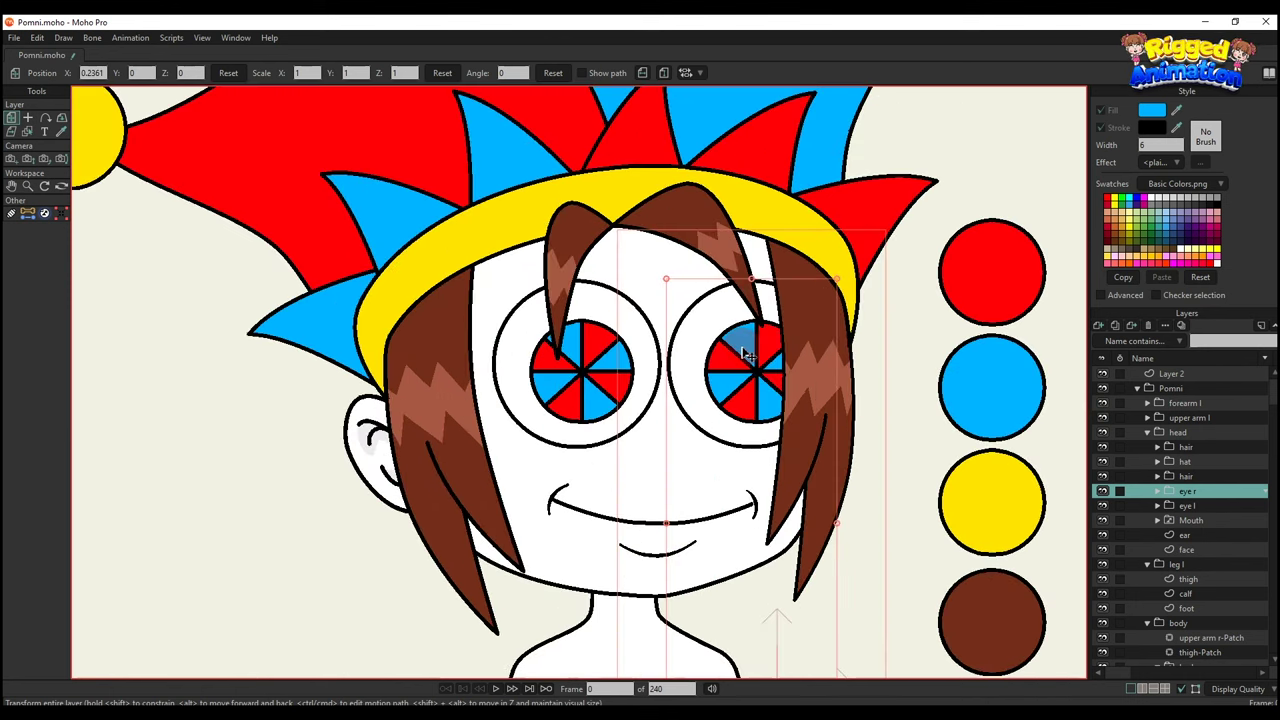
key("o")
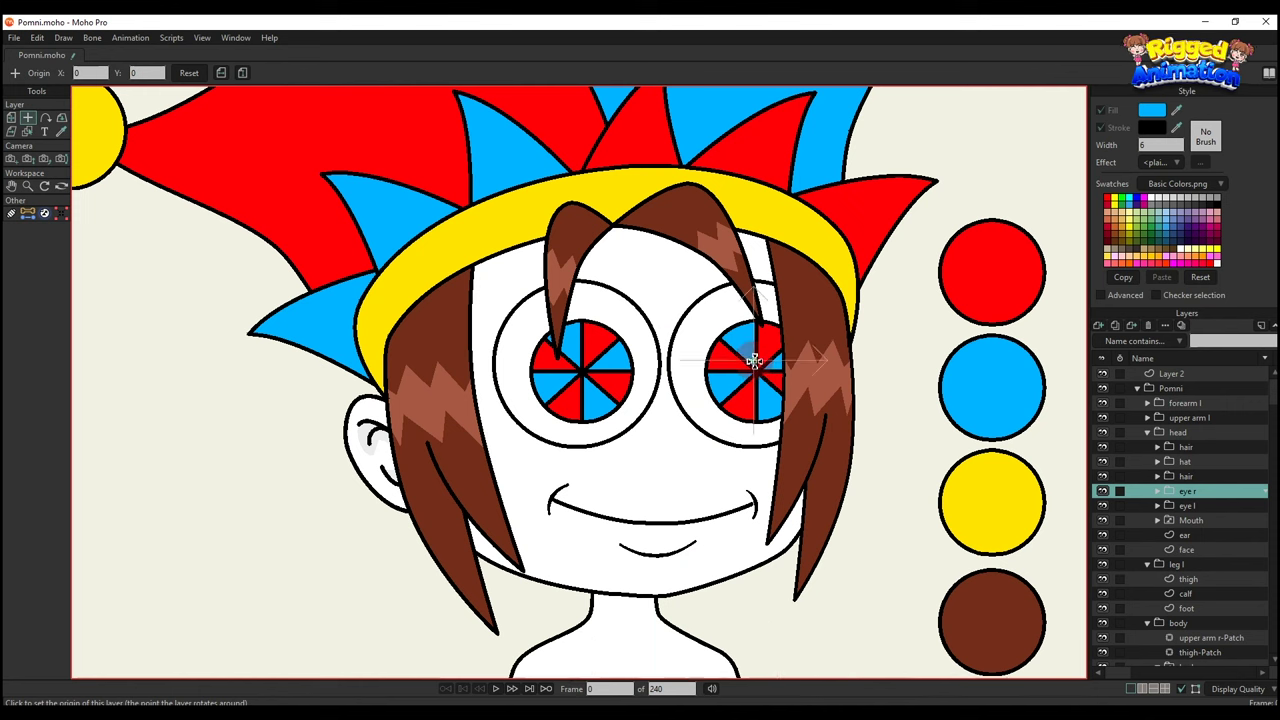
Scale the eye r group down evenly to about 0.9555.
key("m")
left_click_drag(843, 287, 829, 287)
scroll(797, 345, "down", 2)
left_click_drag(789, 351, 790, 363)
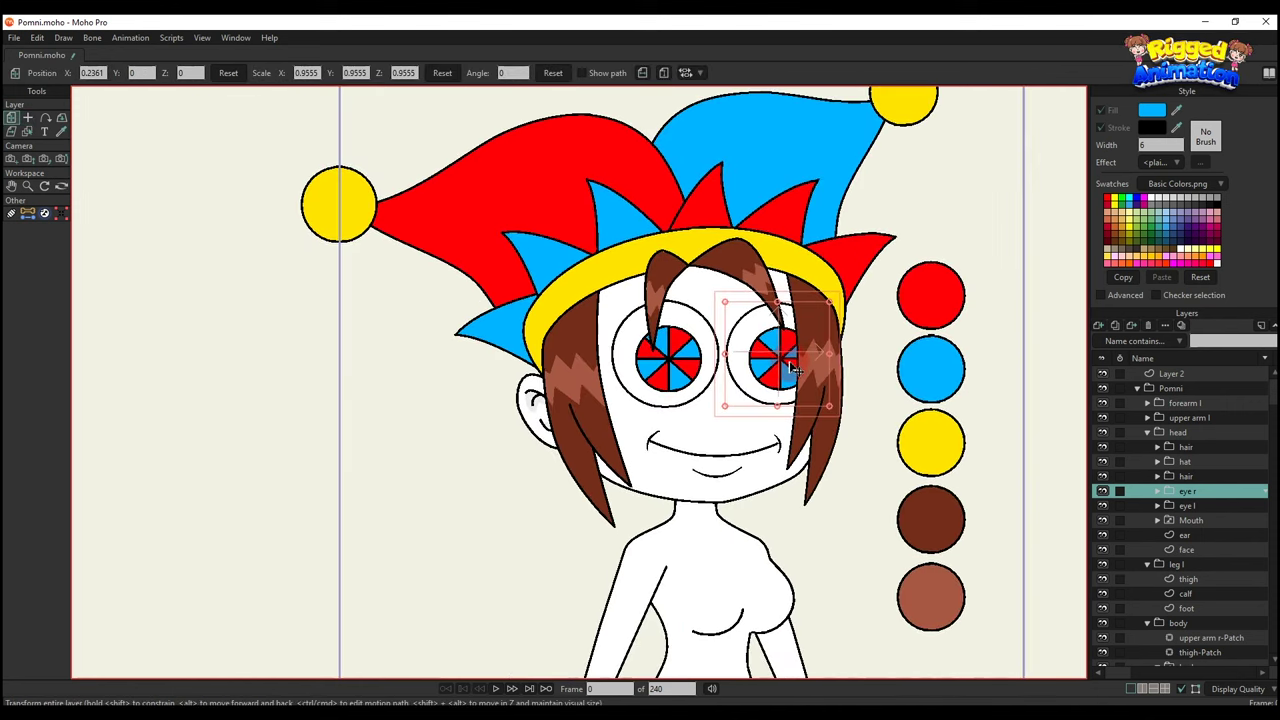
Move the inner edge points of the side hair next to the right eye outward so the strand uncovers the eye.
left_click(1175, 505)
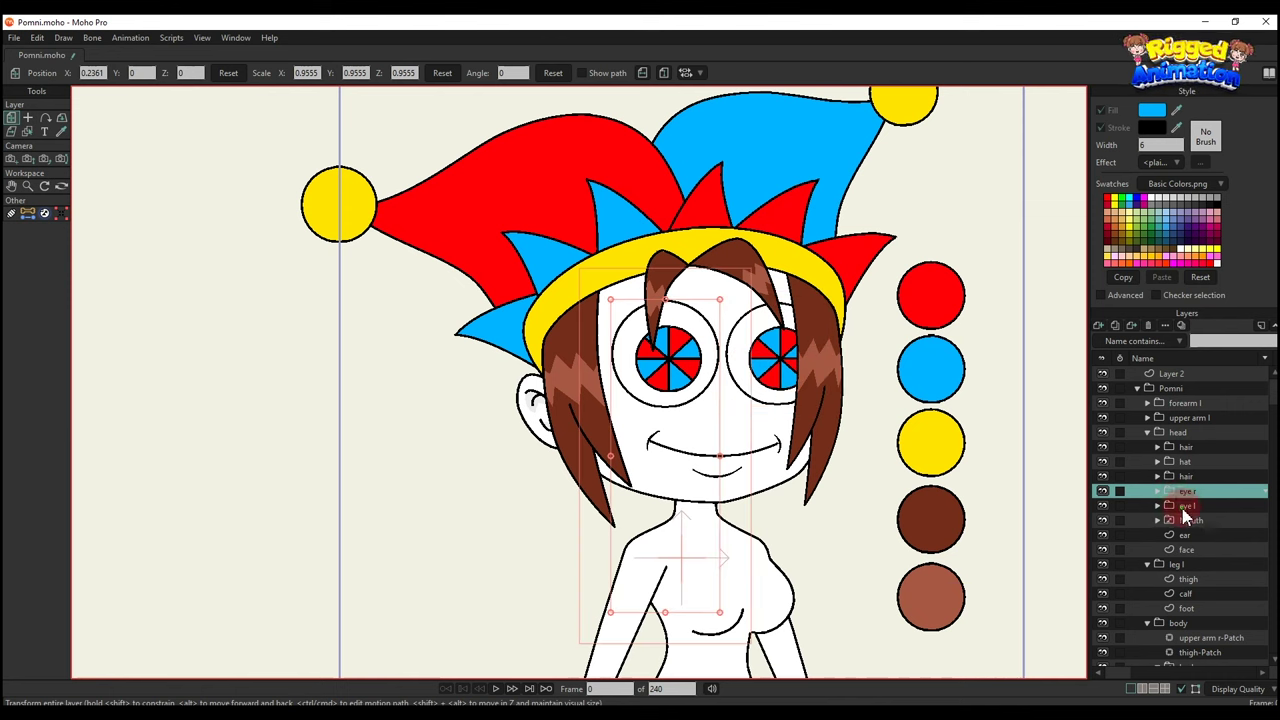
scroll(698, 396, "up", 2)
scroll(786, 271, "up", 1)
key("g")
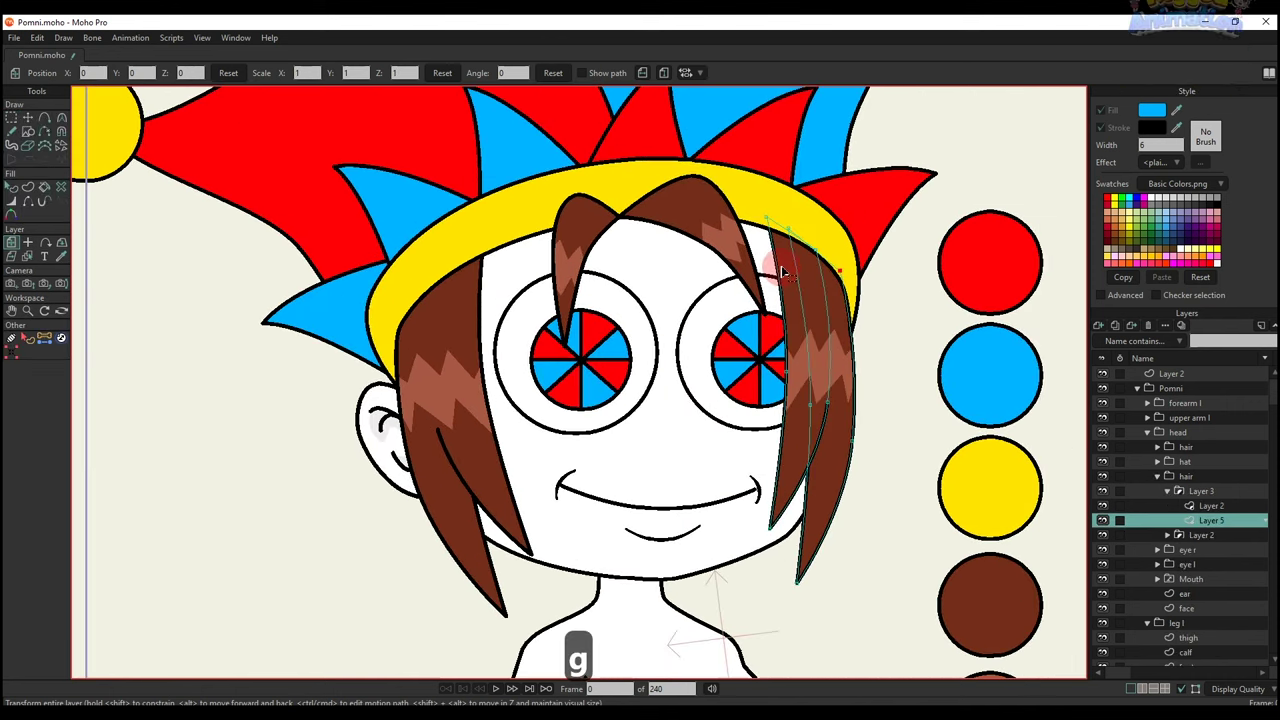
key("t")
left_click_drag(754, 409, 806, 406)
key("t")
scroll(815, 250, "up", 2)
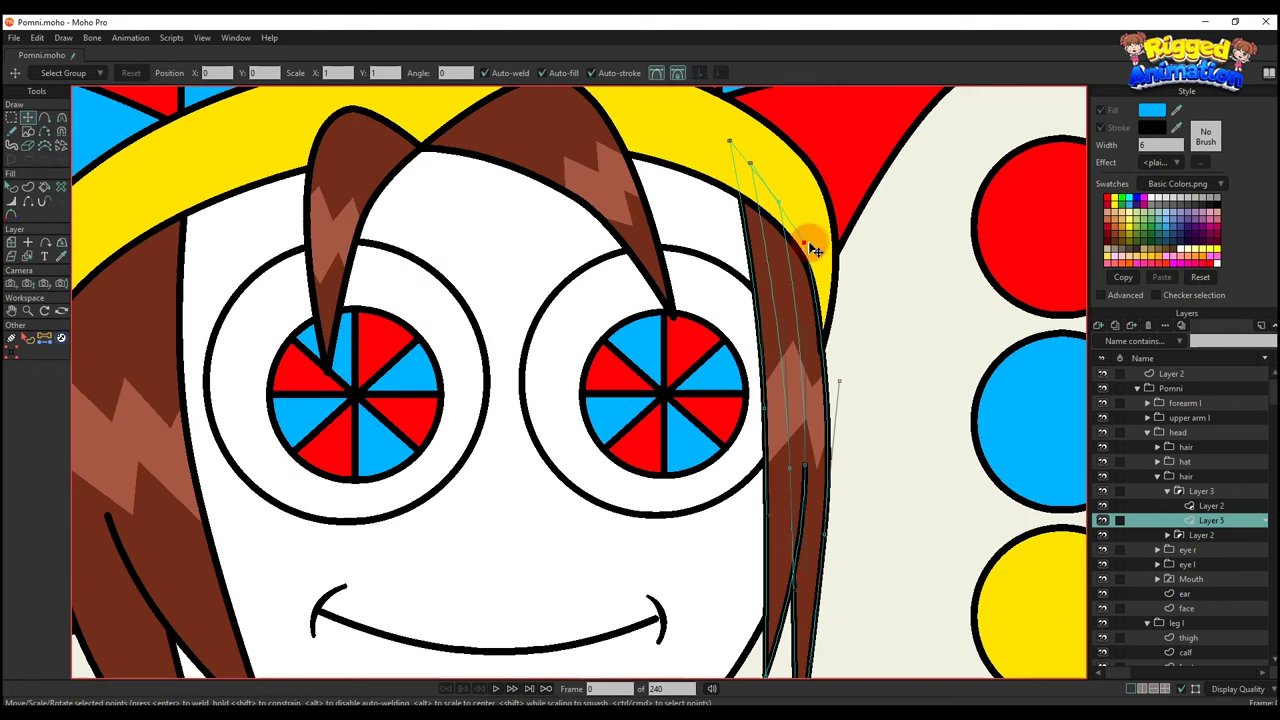
Refine the narrowed hair beside the right eye by adjusting its middle points and lower tip.
scroll(815, 250, "down", 2)
key("q")
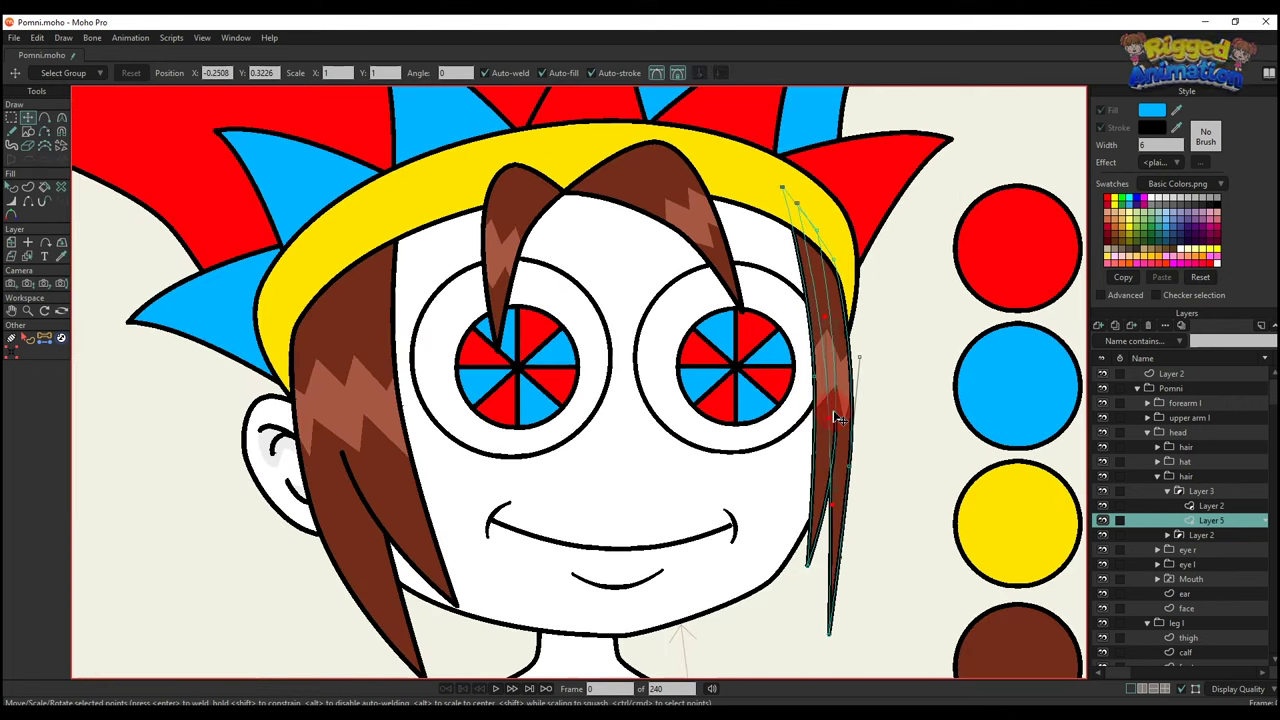
scroll(836, 425, "down", 2)
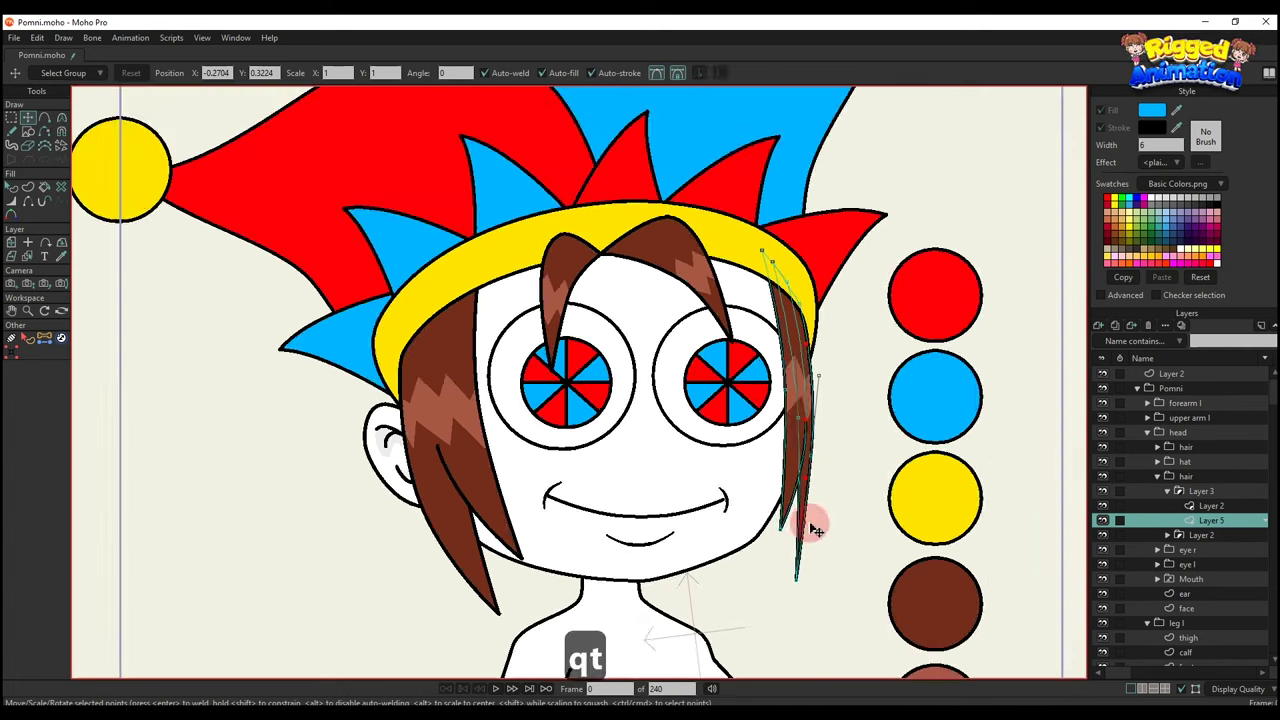
scroll(800, 407, "up", 2)
left_click_drag(795, 596, 787, 597)
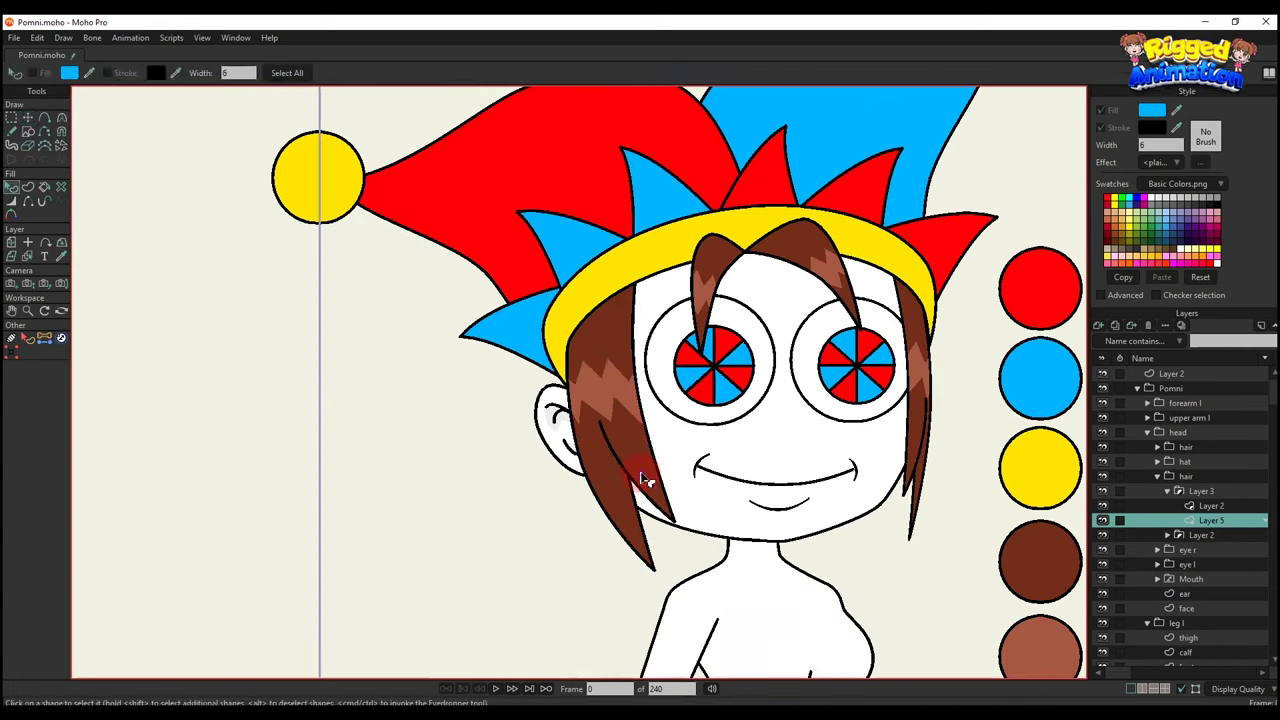
Slim the side hair near the ear by pulling its inner edge and front tip away from the face.
left_click(643, 480)
key("t")
left_click_drag(673, 521, 656, 527)
left_click_drag(640, 397, 632, 396)
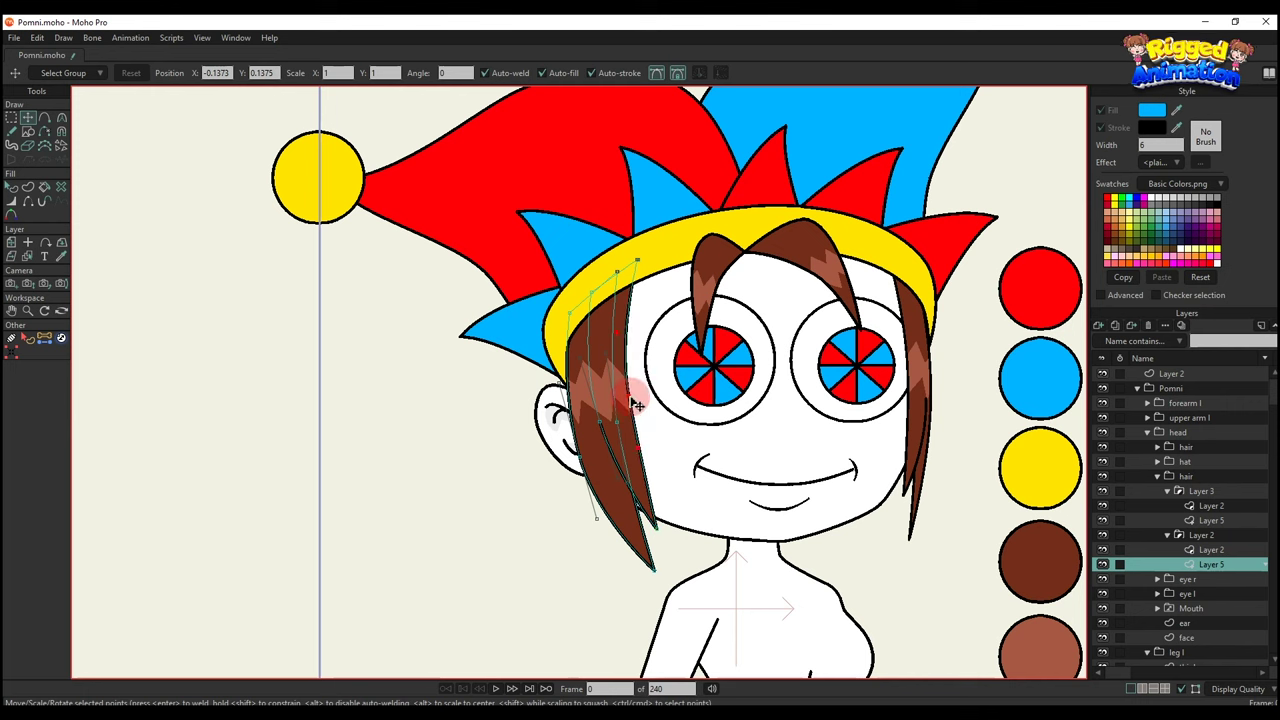
left_click_drag(651, 453, 648, 465)
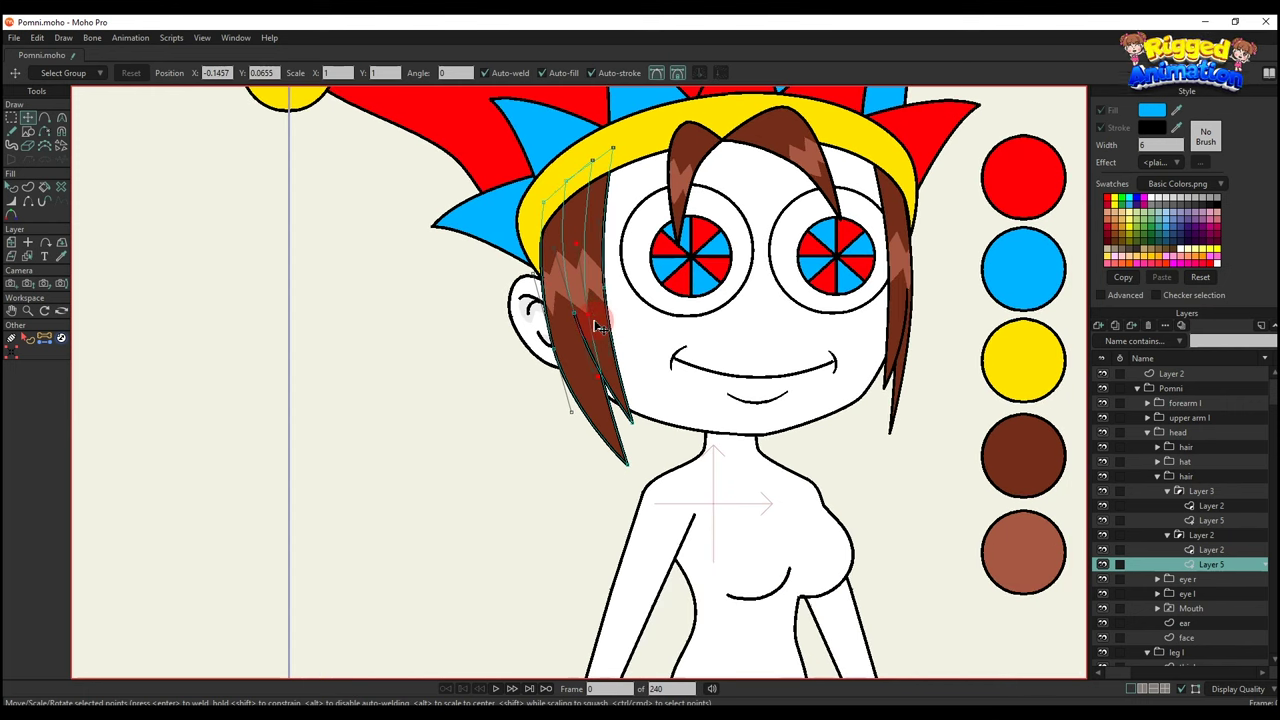
key("q")
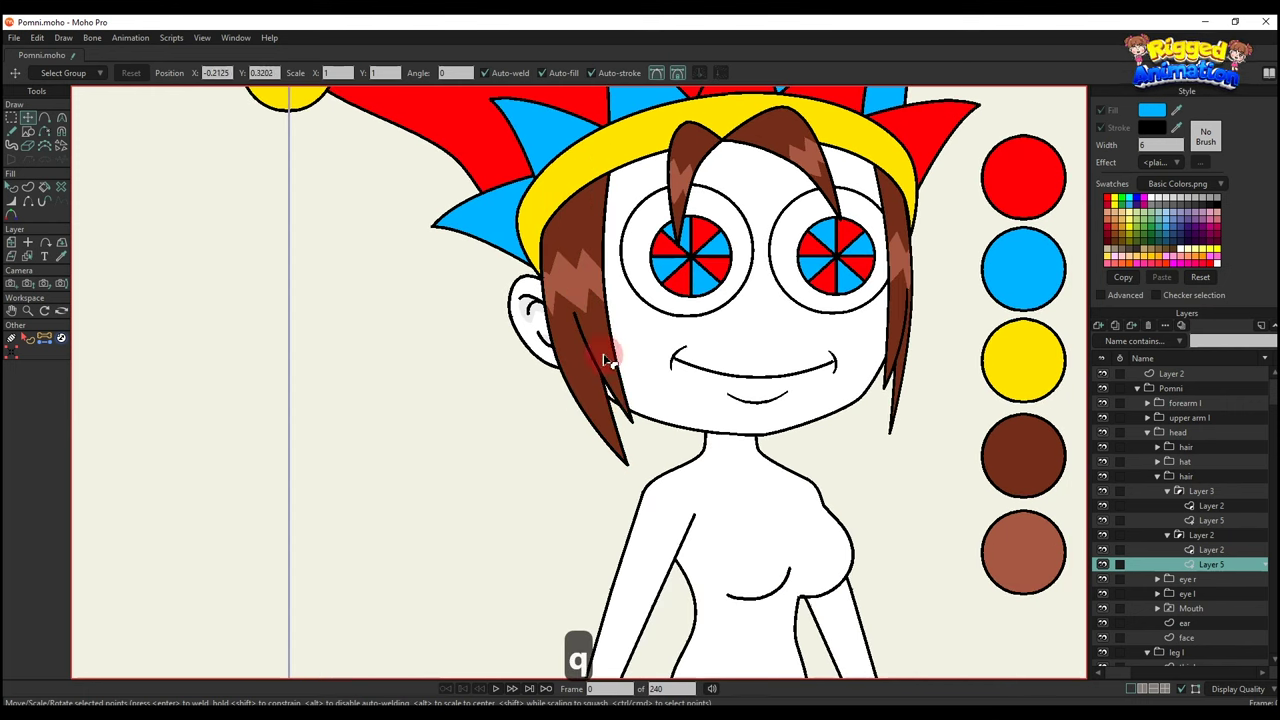
Collapse the head group and add a vector layer above the body layer in the inner body group.
scroll(640, 400, "down", 6)
left_click(1170, 388)
left_click(1147, 432)
scroll(677, 434, "up", 2)
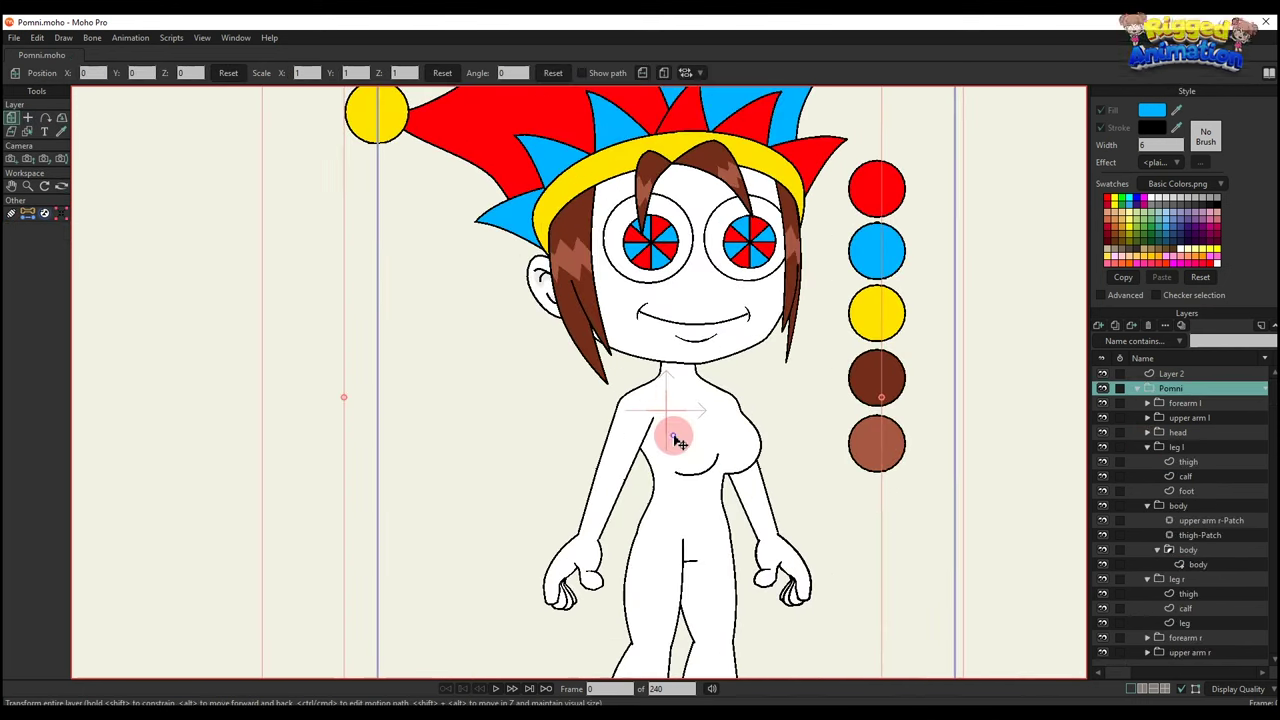
left_click(677, 434, "ctrl+alt")
scroll(714, 457, "up", 2)
left_click(1099, 326)
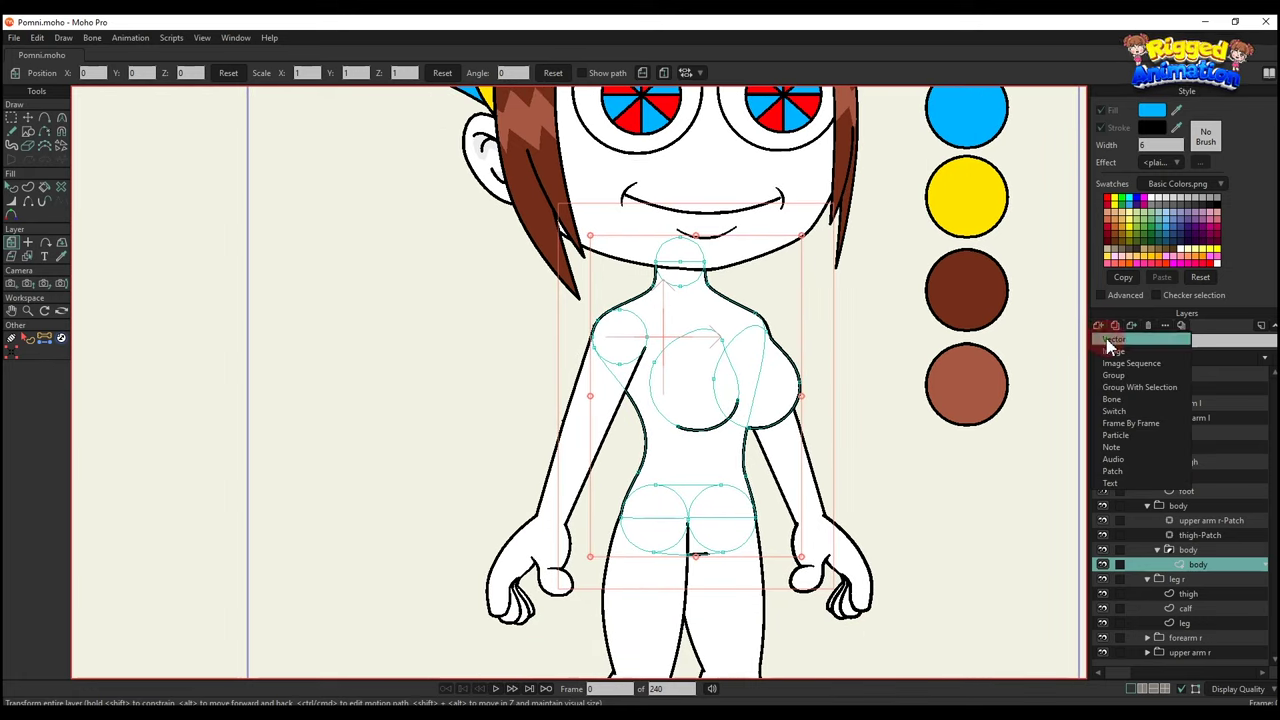
left_click(1108, 342)
Draw a closed blue, black-outlined shape across the chest, extending past both sides of the torso.
left_click_drag(857, 451, 788, 450)
key("a")
scroll(543, 403, "up", 3)
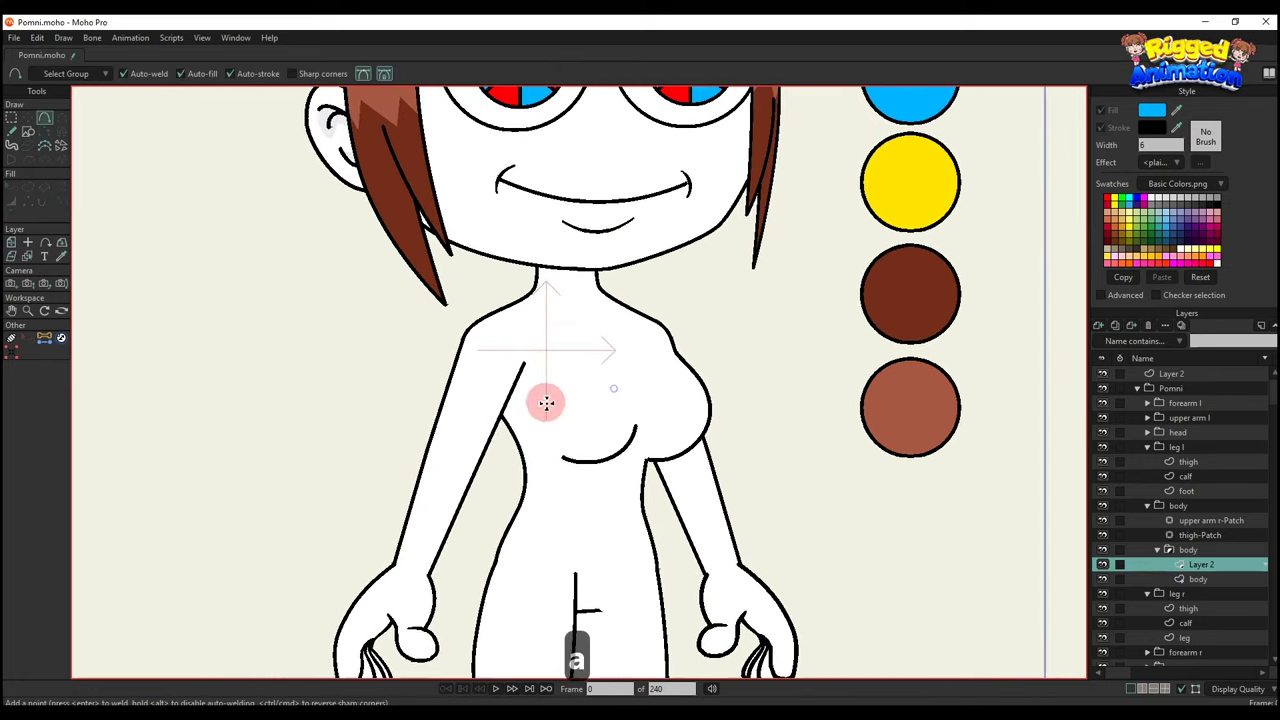
left_click_drag(432, 413, 720, 435)
left_click_drag(720, 435, 641, 499)
left_click_drag(641, 499, 435, 438)
left_click(433, 416)
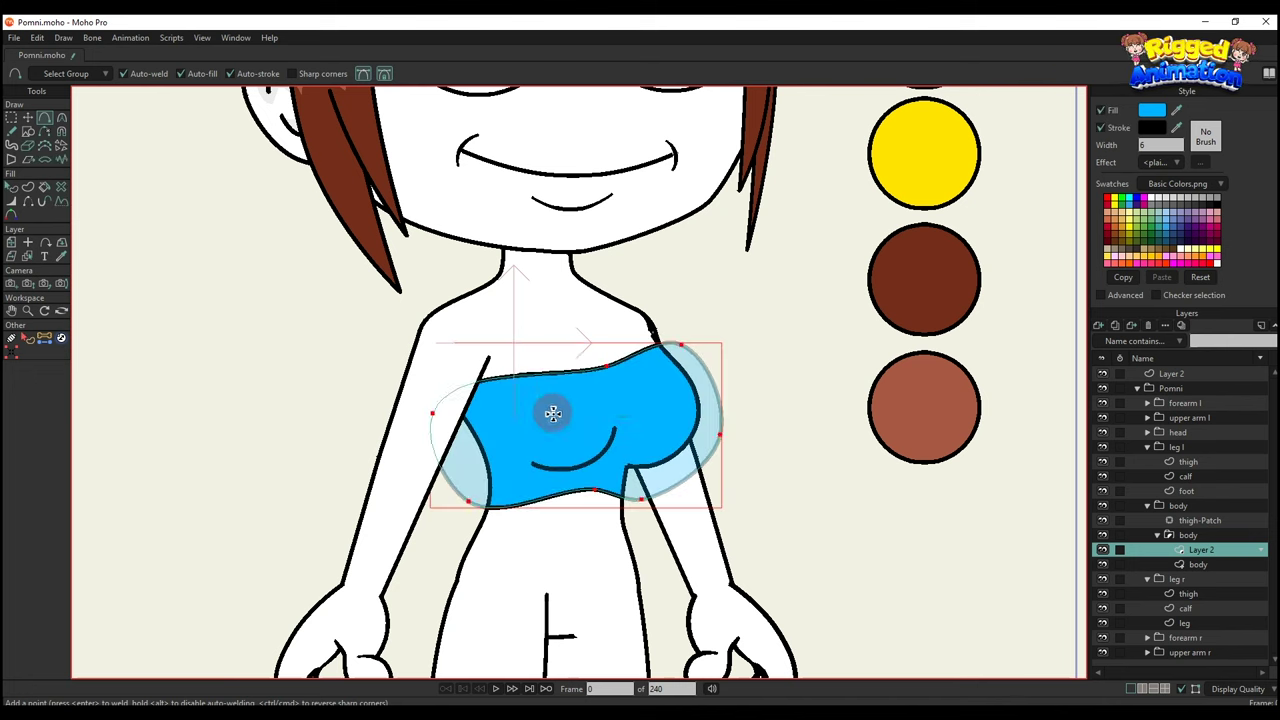
Fill the chest shape with the red sampled from the palette circle.
key("q")
scroll(643, 475, "down", 2)
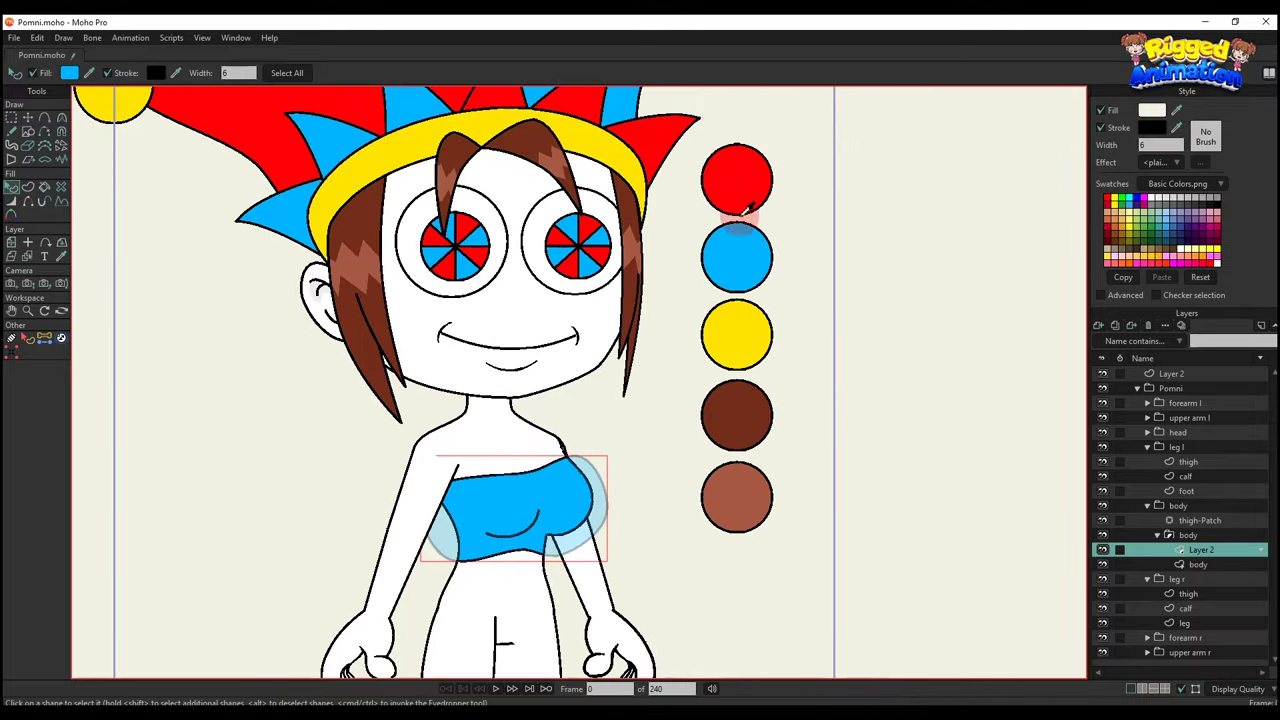
left_click(742, 205, "ctrl")
Arch the top edge of the red garment over the bust and shape a pointed dip between the two curves.
scroll(663, 383, "up", 1)
key("t")
scroll(557, 413, "up", 2)
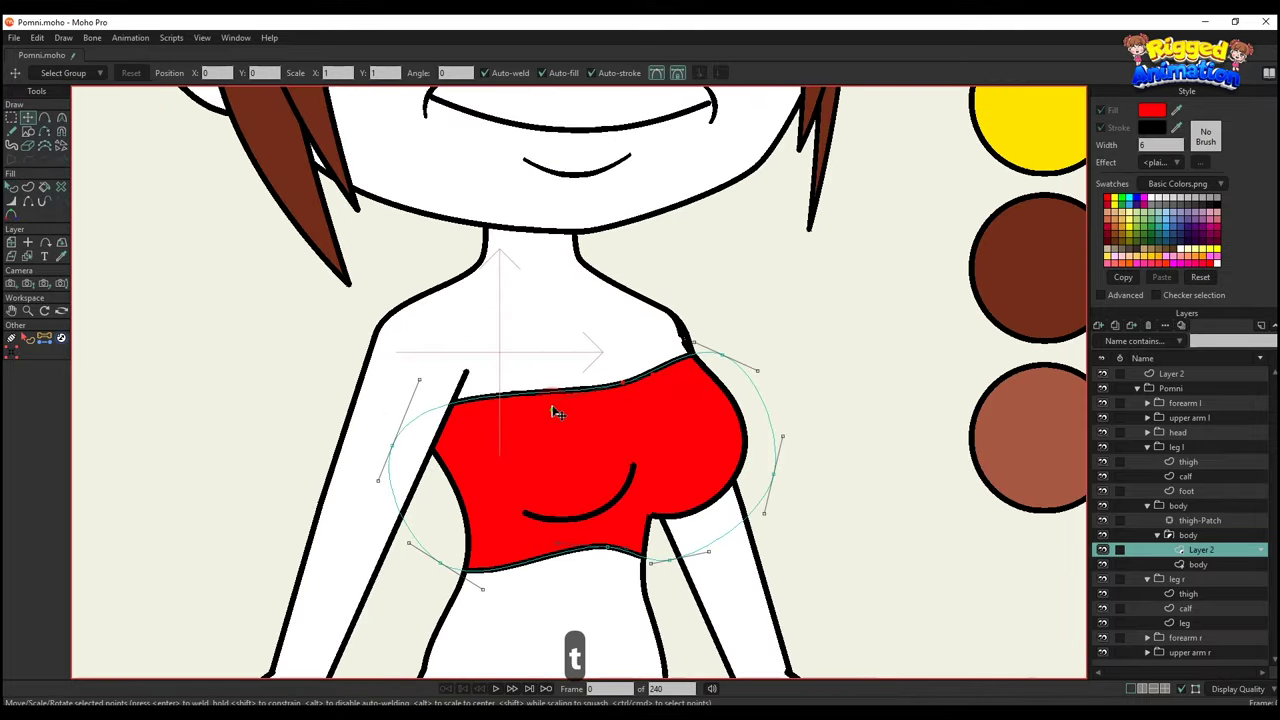
left_click_drag(552, 391, 546, 346)
left_click_drag(388, 452, 490, 390)
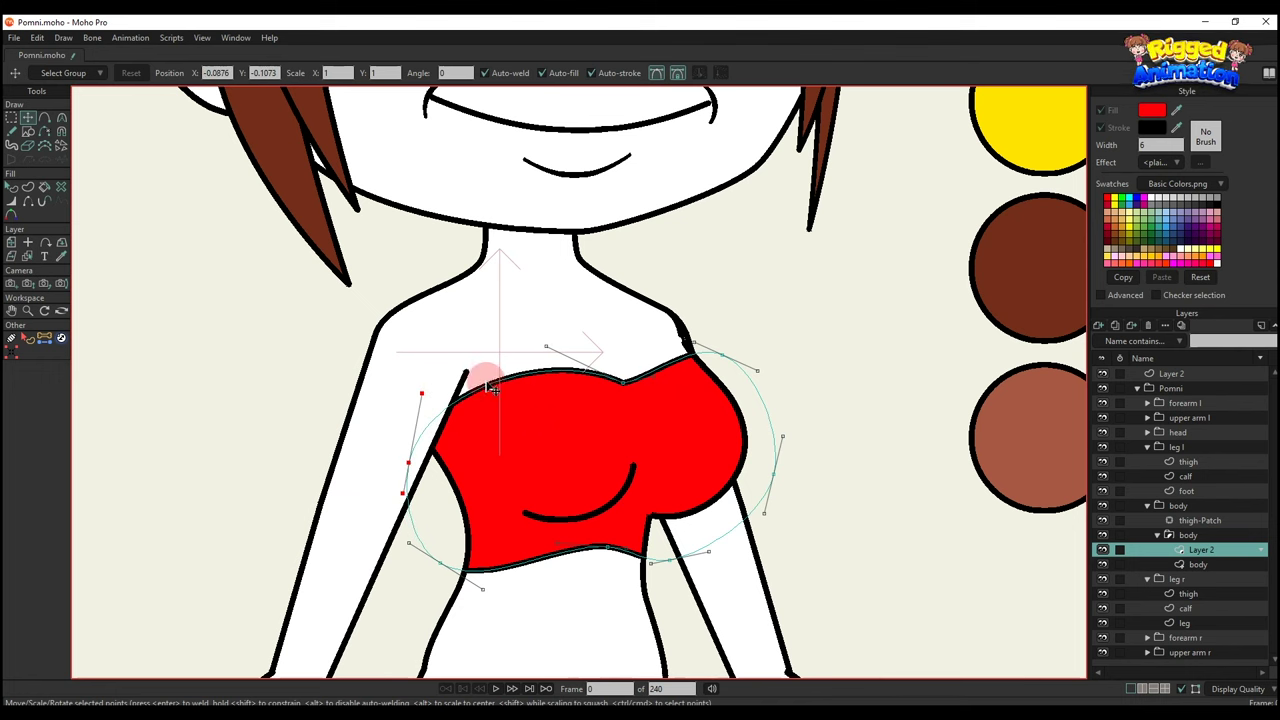
scroll(641, 384, "up", 2)
left_click_drag(652, 374, 648, 347)
left_click_drag(617, 386, 637, 389)
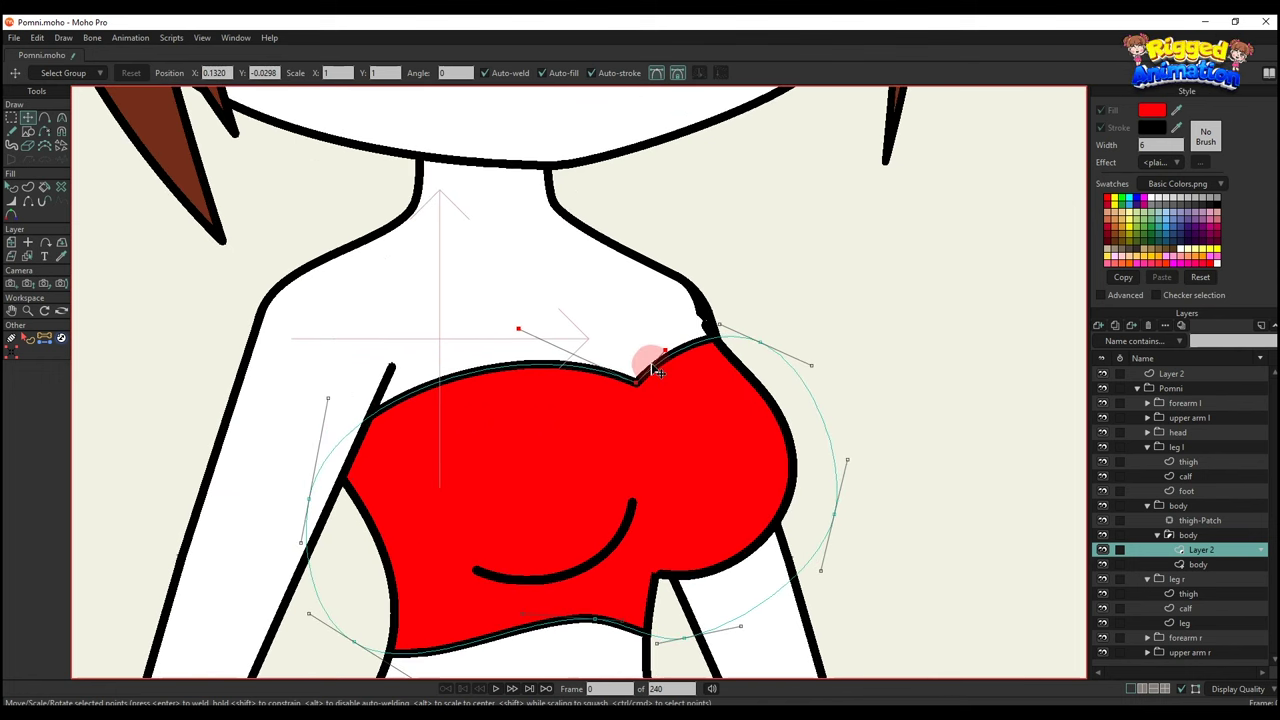
On the body layer, shift the outline point below the right shoulder slightly inward and upward.
scroll(697, 327, "up", 2)
right_click(707, 326, "alt")
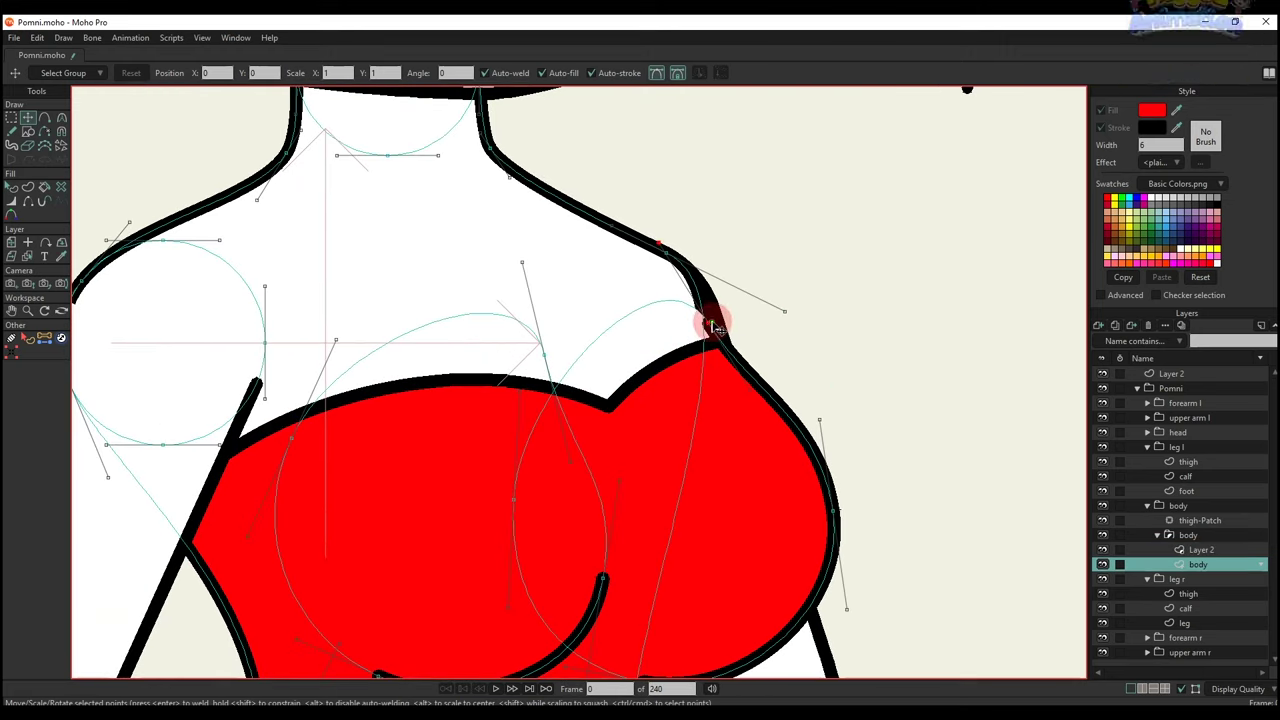
left_click(711, 324)
left_click_drag(708, 324, 696, 312)
scroll(702, 355, "down", 3)
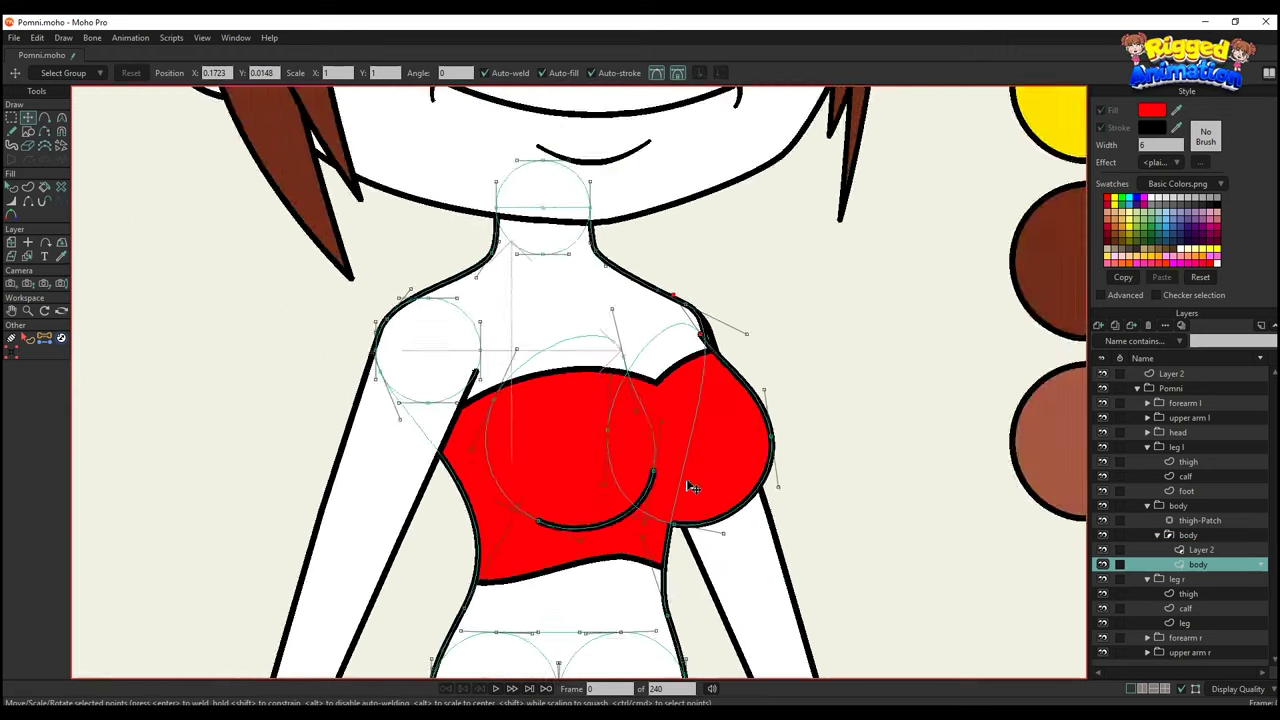
scroll(693, 487, "up", 2)
scroll(655, 450, "down", 1)
Return to the garment layer and fine-tune the lower hem's middle point and its right corner.
key("q")
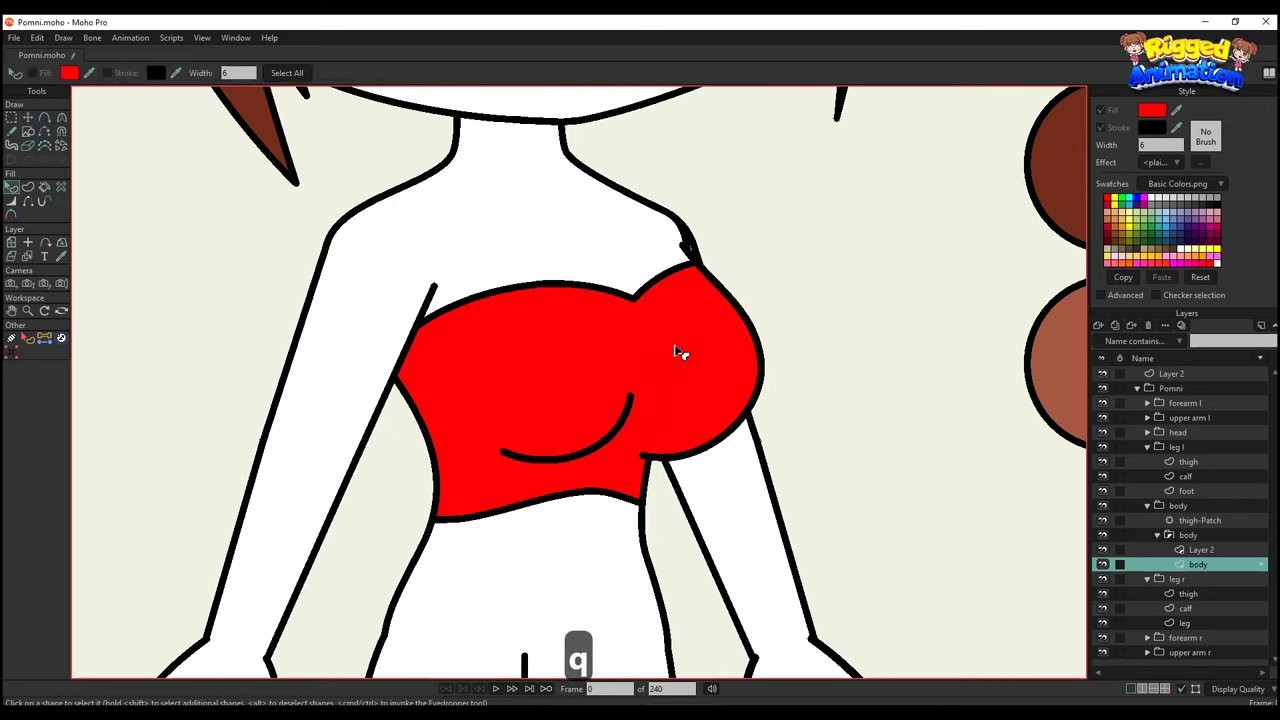
scroll(688, 358, "down", 1)
left_click(675, 339)
key("t")
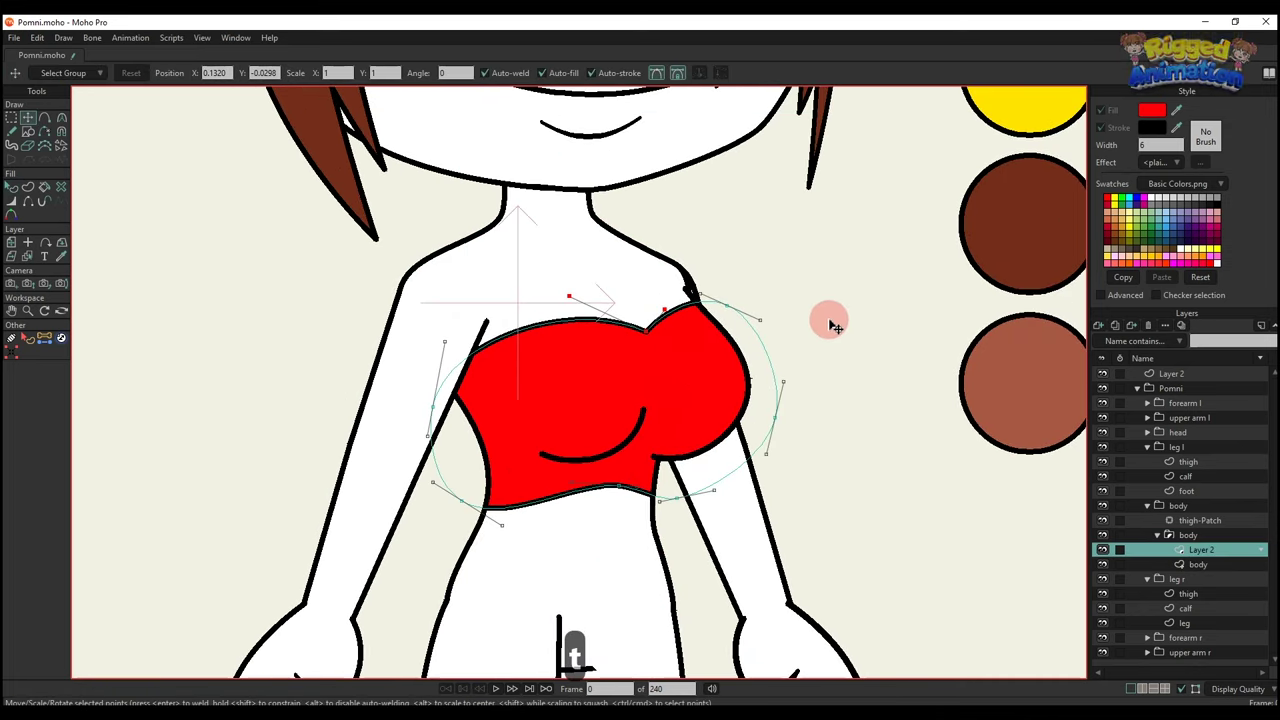
scroll(666, 481, "up", 3)
left_click(591, 496)
left_click_drag(591, 498, 597, 500)
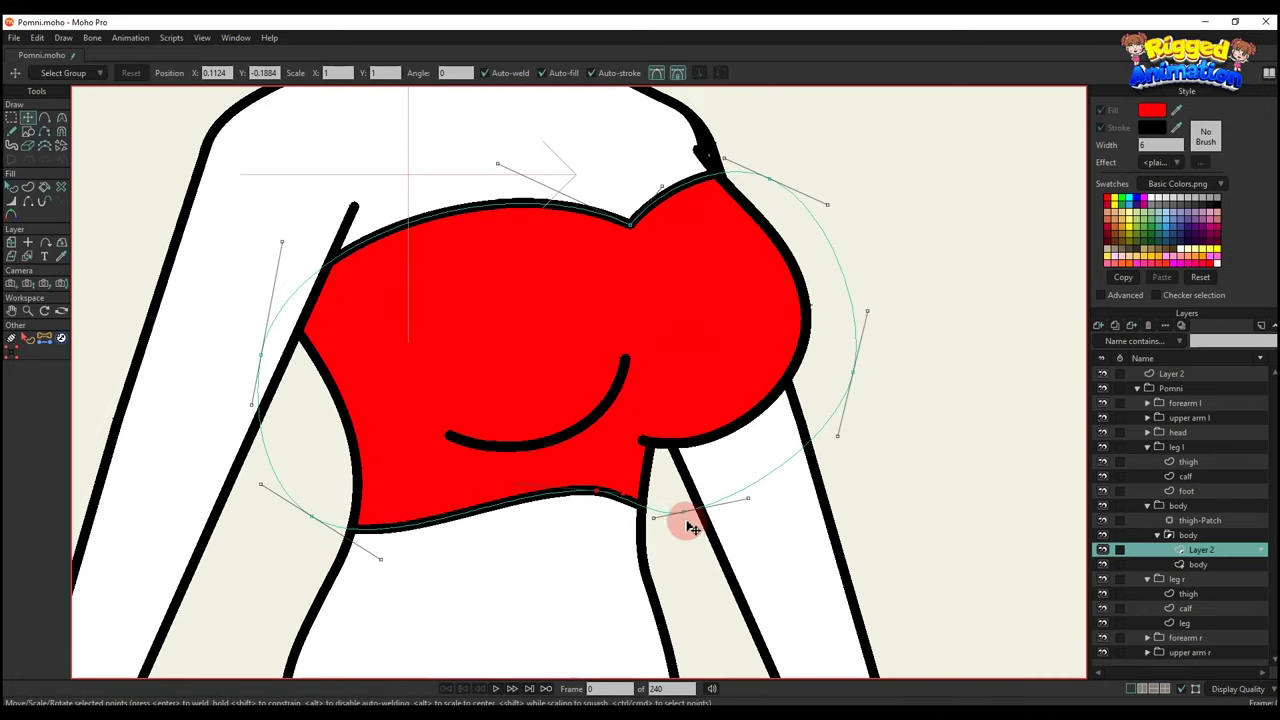
left_click_drag(684, 517, 687, 524)
Adjust the garment's lower-left corner, left side handles and lower-right corner to tidy its hidden side edges.
left_click_drag(389, 561, 391, 561)
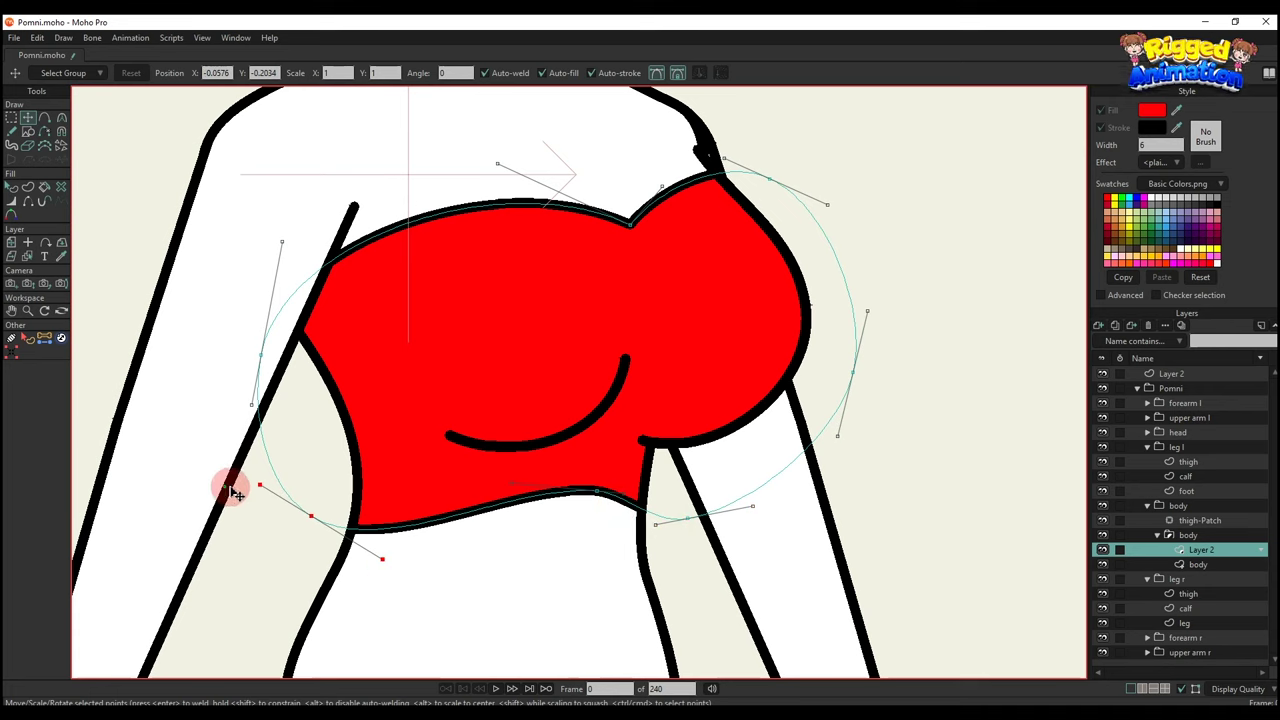
left_click_drag(231, 487, 277, 462)
left_click_drag(256, 446, 286, 441)
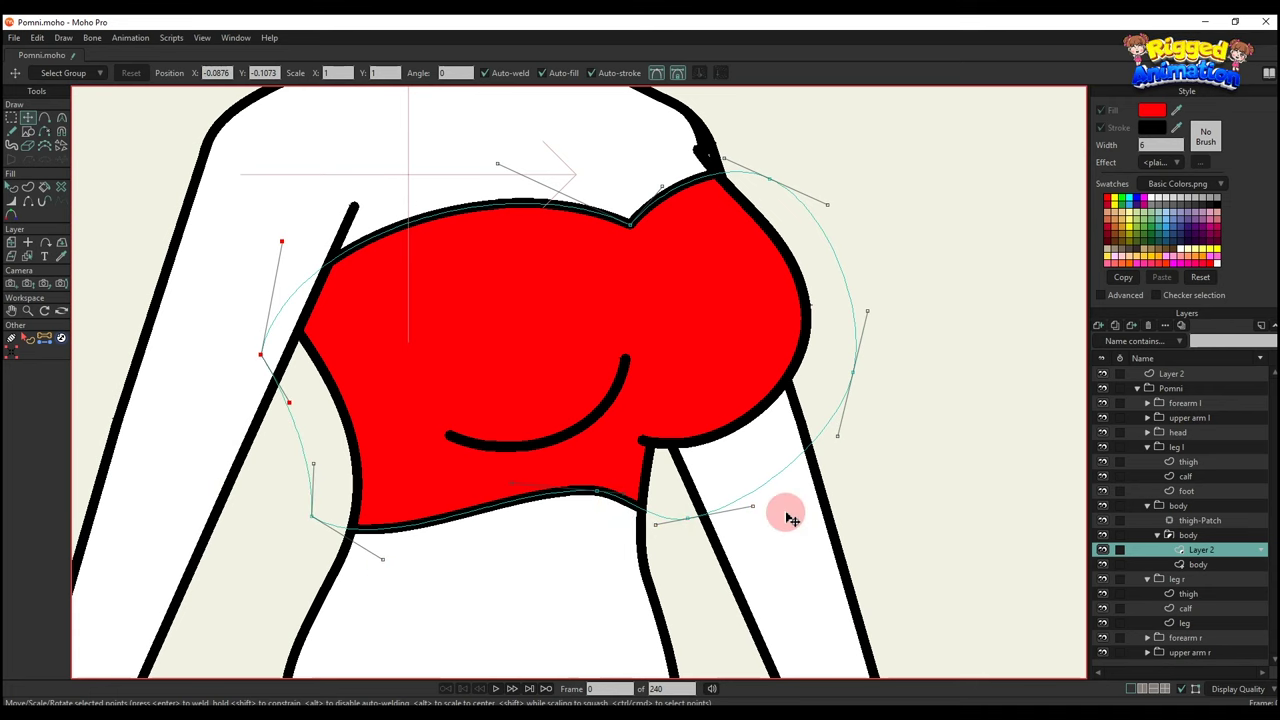
left_click_drag(786, 513, 783, 496)
left_click_drag(665, 546, 663, 538)
key("q")
scroll(640, 530, "down", 6)
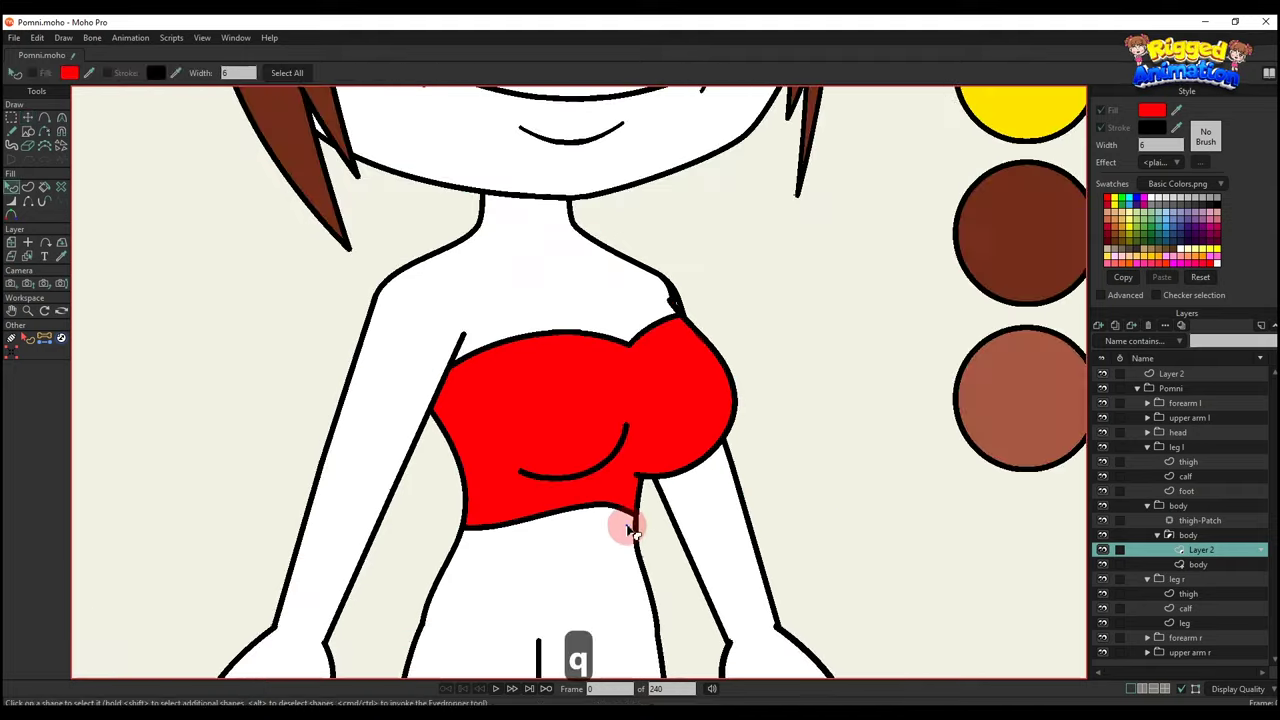
Deepen the neckline dip by lowering its point and angling the curve handles on both sides upward.
scroll(690, 300, "up", 4)
key("r")
key("t")
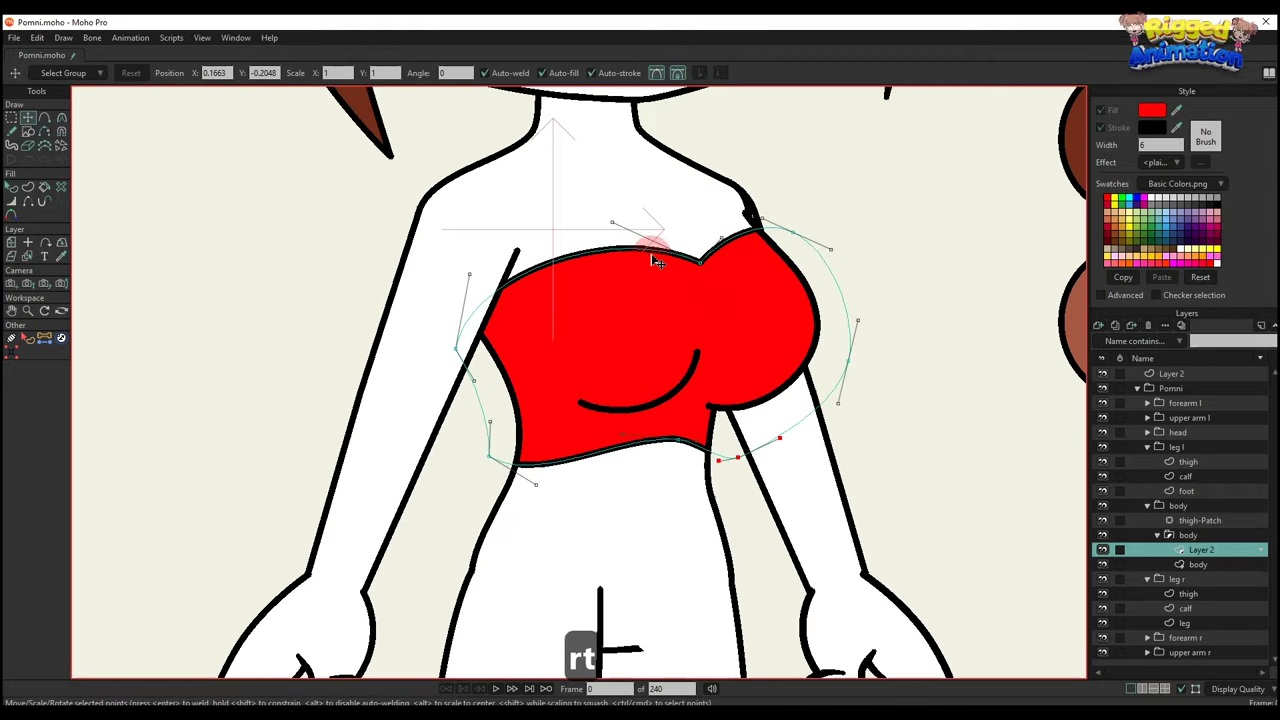
left_click_drag(718, 315, 723, 341)
left_click_drag(682, 318, 649, 287)
left_click_drag(721, 350, 722, 367)
left_click_drag(750, 305, 668, 287)
key("q")
scroll(712, 347, "down", 4)
scroll(708, 343, "up", 4)
Refine the neckline curve beside the dip and nudge the garment's upper-left edge point.
key("t")
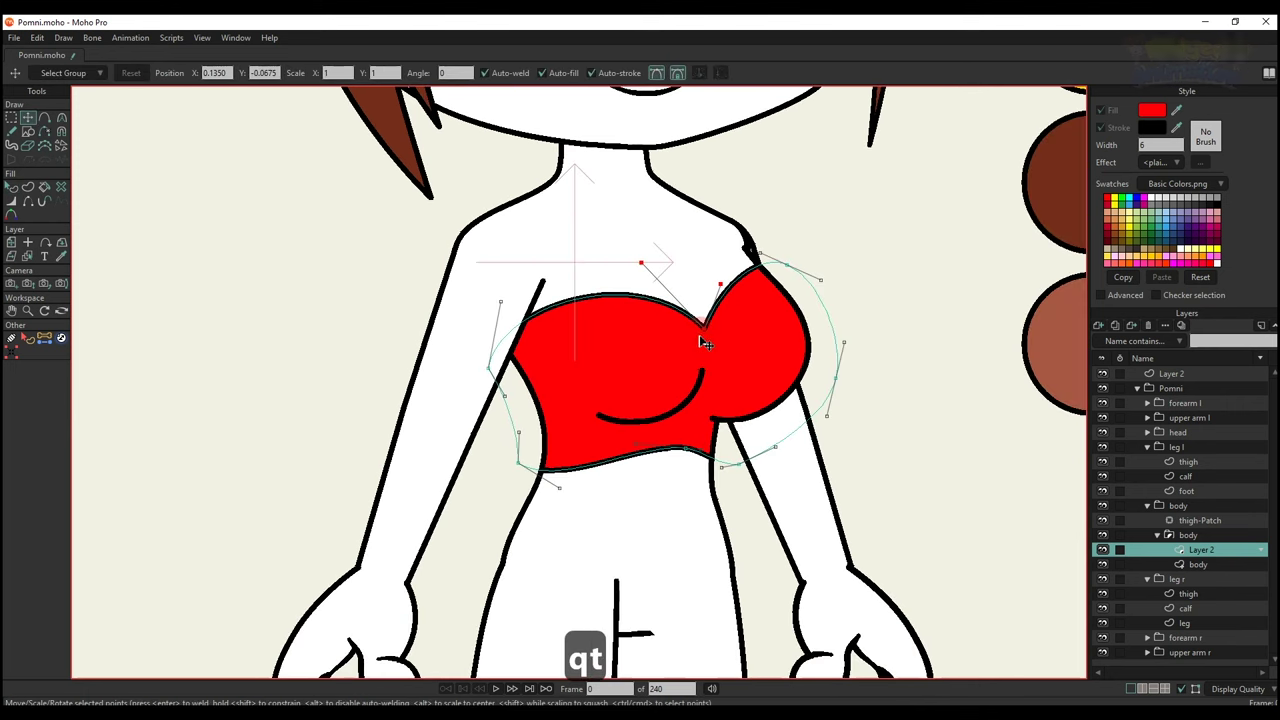
left_click_drag(705, 343, 722, 280)
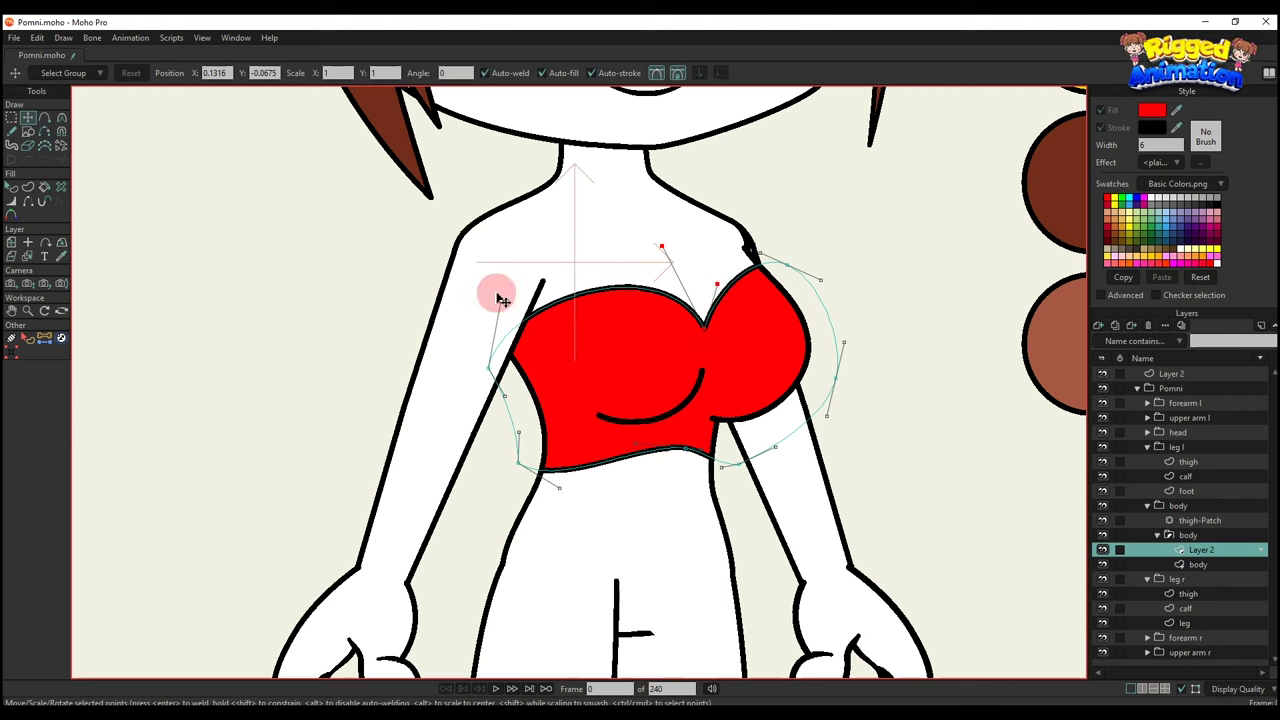
left_click_drag(500, 356, 504, 360)
left_click_drag(512, 302, 508, 298)
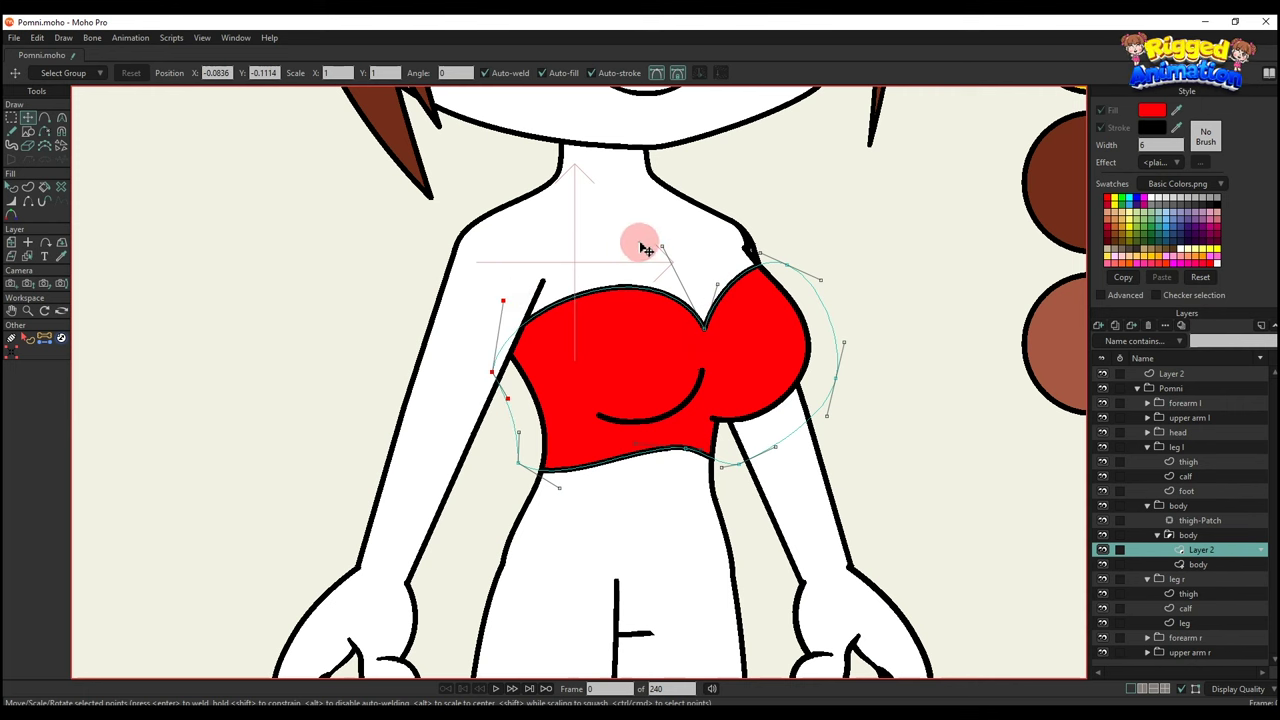
left_click_drag(641, 243, 637, 239)
key("q")
scroll(745, 325, "down", 5)
scroll(742, 342, "up", 6)
Draw a narrow V-shaped crease through the neckline dip and sharpen its lower tip.
key("t")
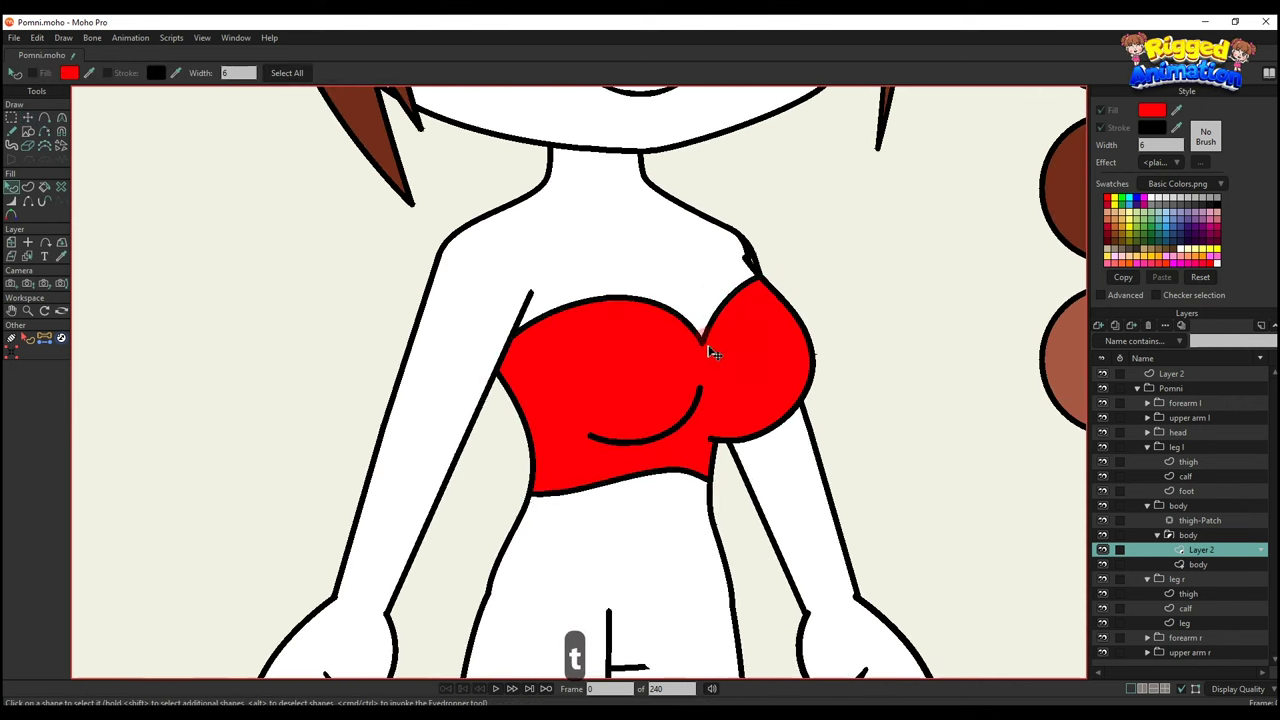
key("a")
scroll(690, 300, "up", 3)
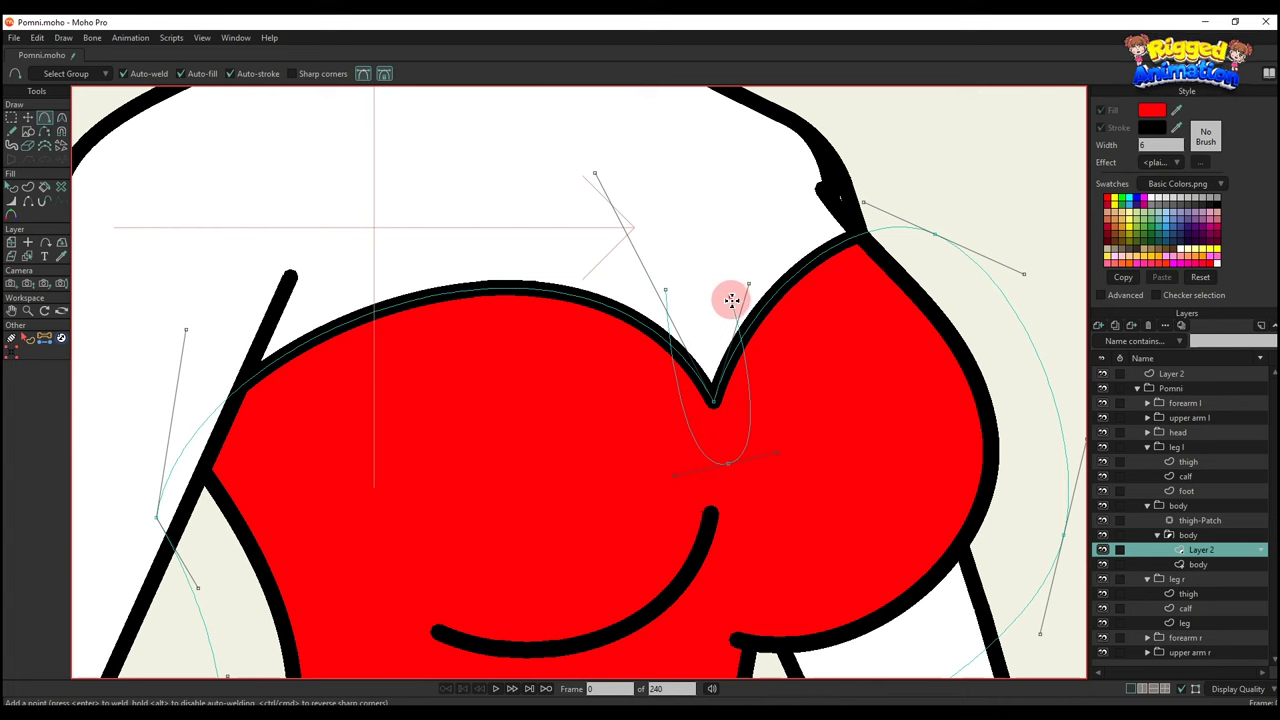
key("c")
key("t")
scroll(675, 315, "up", 2)
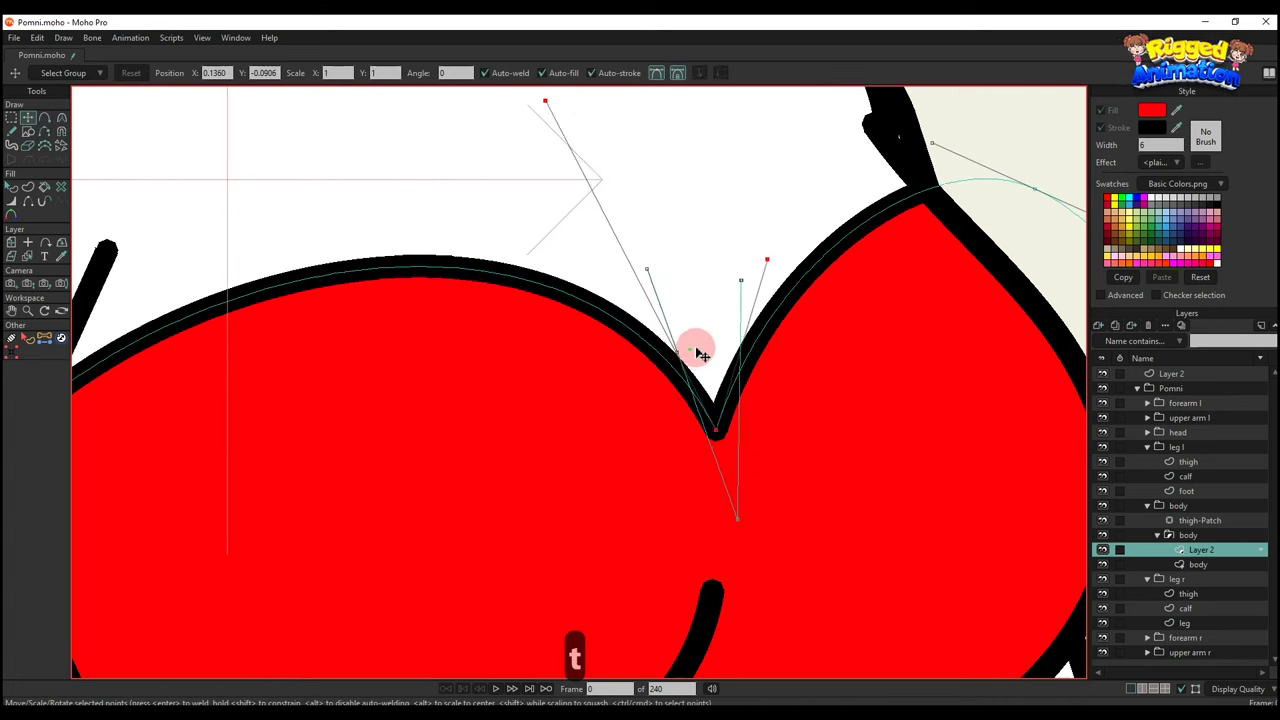
key("ctrl+z")
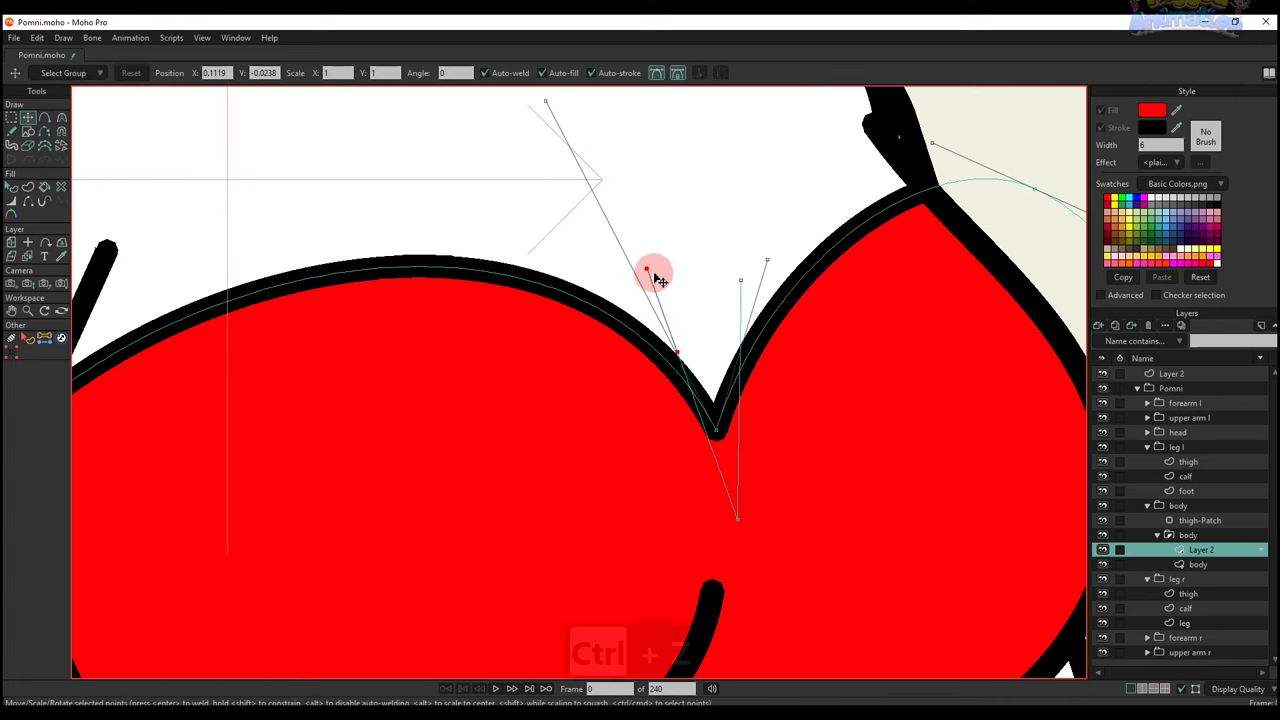
Curve both arms of the V-shaped crease and move its tip directly beneath the neckline dip.
key("c")
left_click_drag(681, 360, 767, 343)
key("t")
left_click_drag(742, 281, 730, 271)
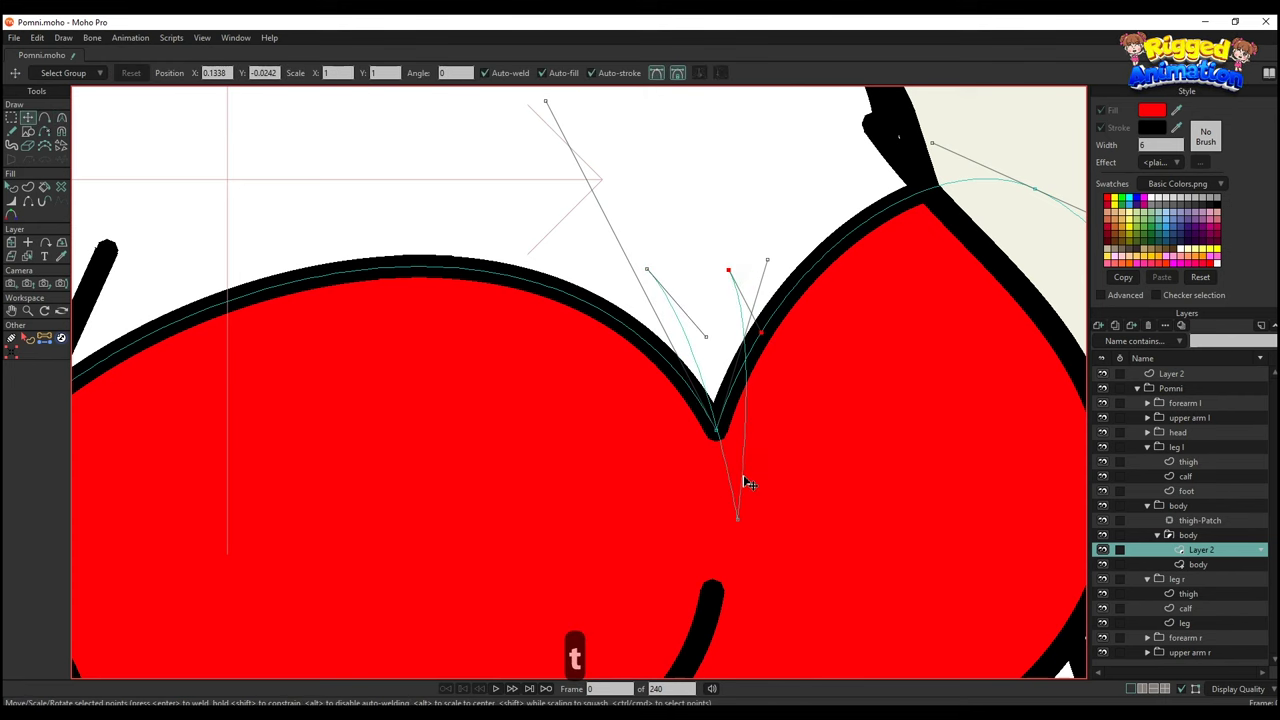
left_click_drag(736, 491, 707, 494)
left_click_drag(716, 281, 762, 313)
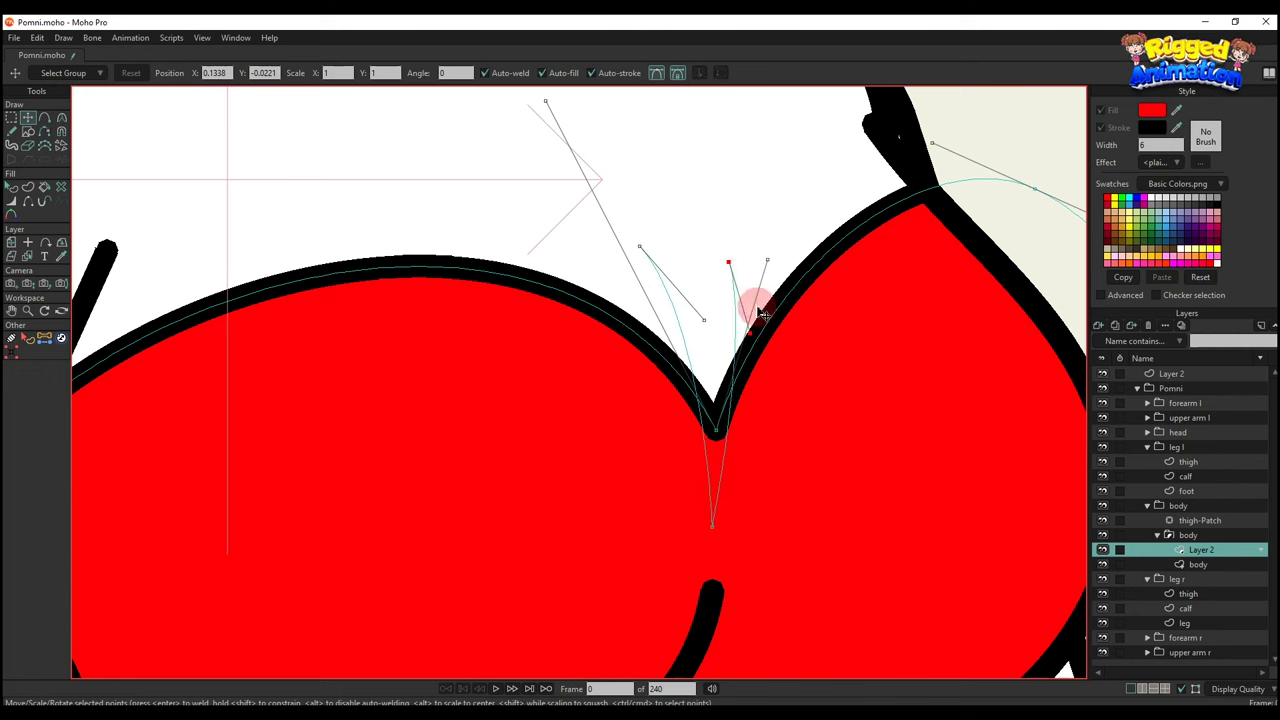
Give the crease a black stroke of width 6 without fill and lower it behind the red garment shape.
scroll(680, 325, "down", 3)
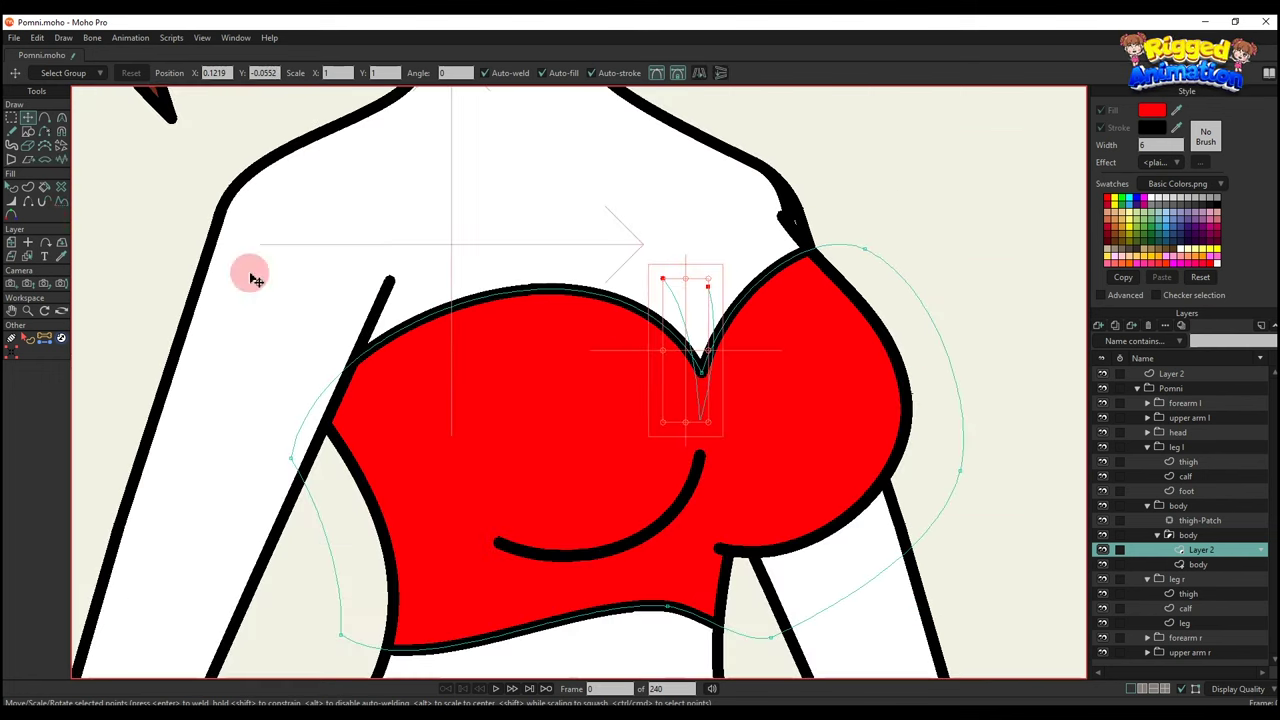
key("q")
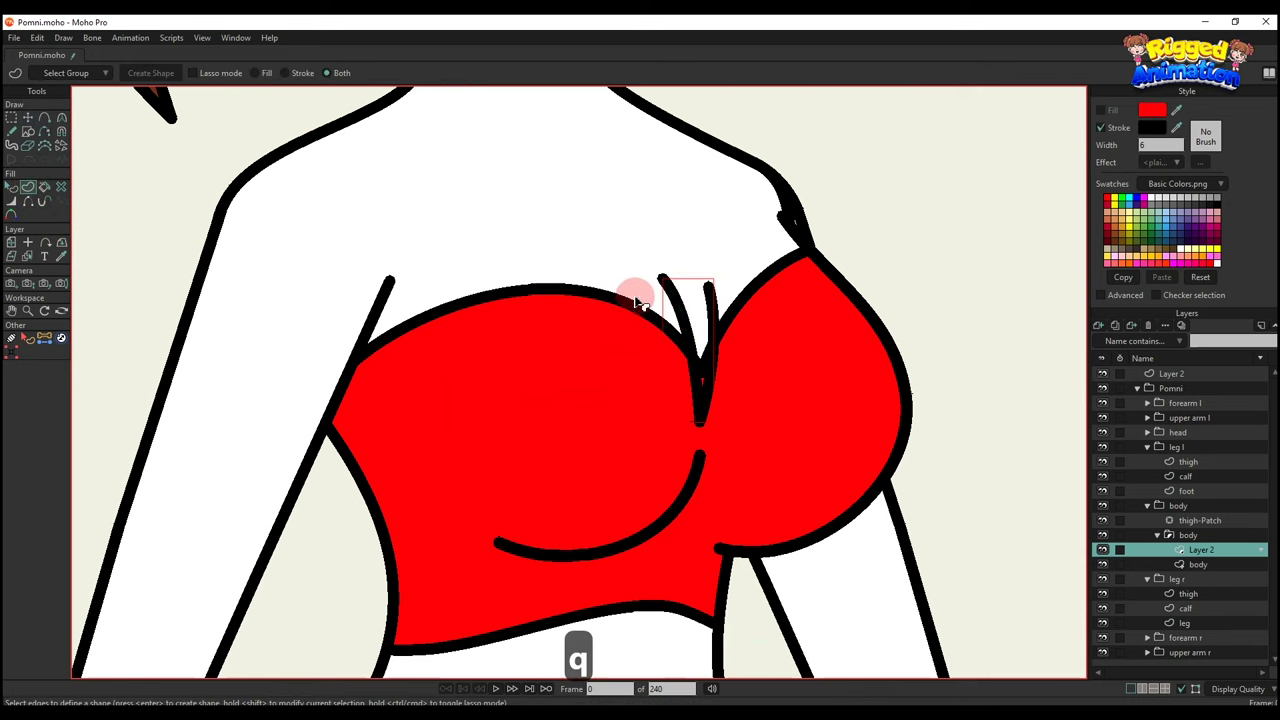
key("alt+Down")
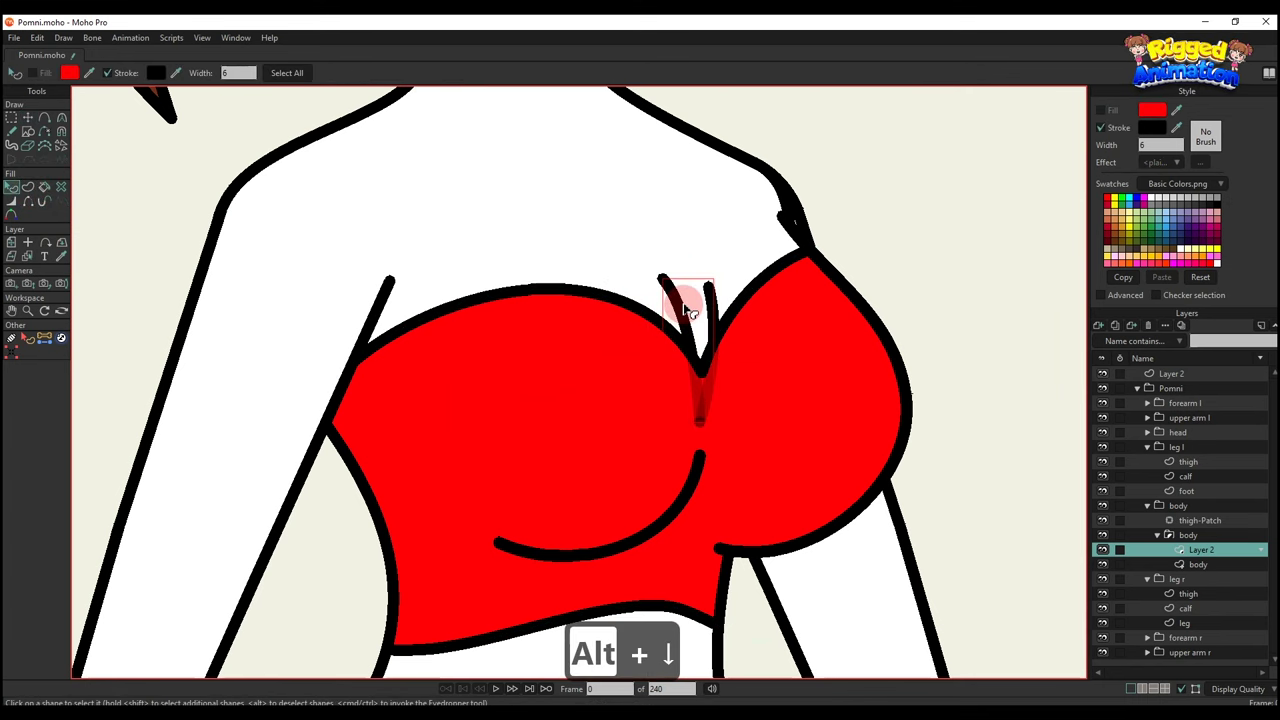
scroll(686, 310, "down", 2)
Reshape the right crease line above the neckline dip so it bends toward the center.
key("t")
scroll(717, 320, "up", 3)
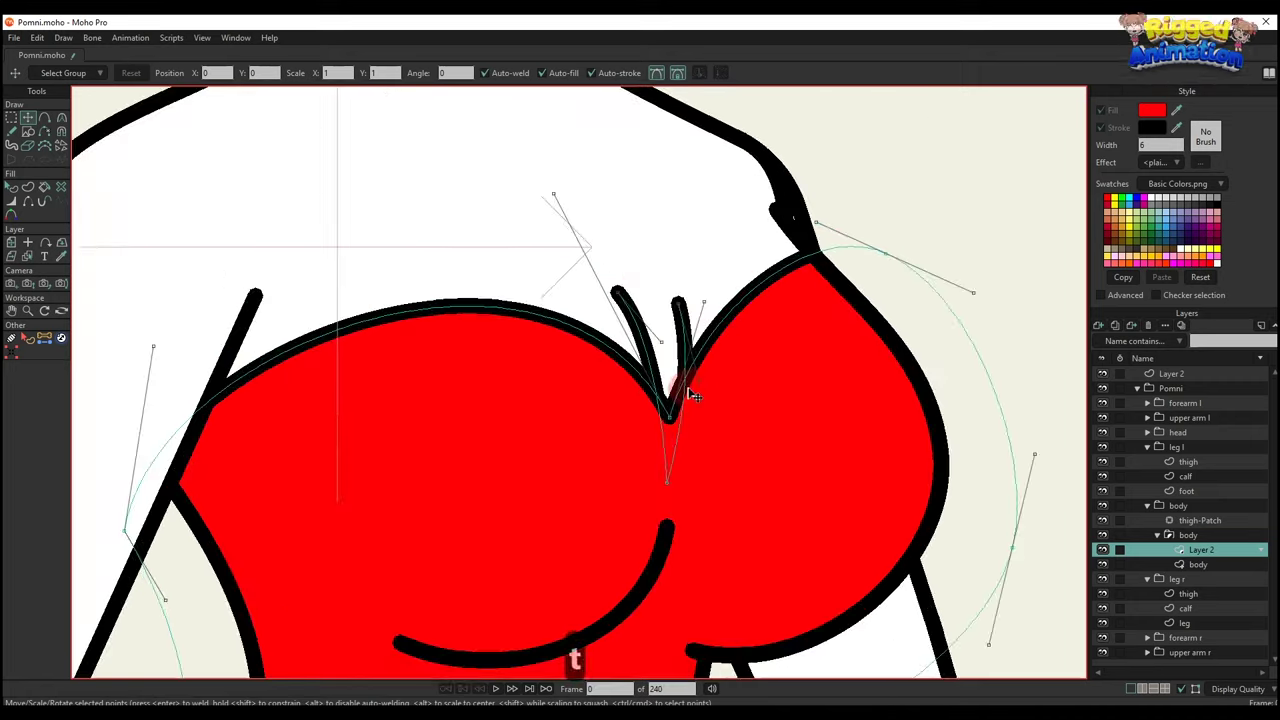
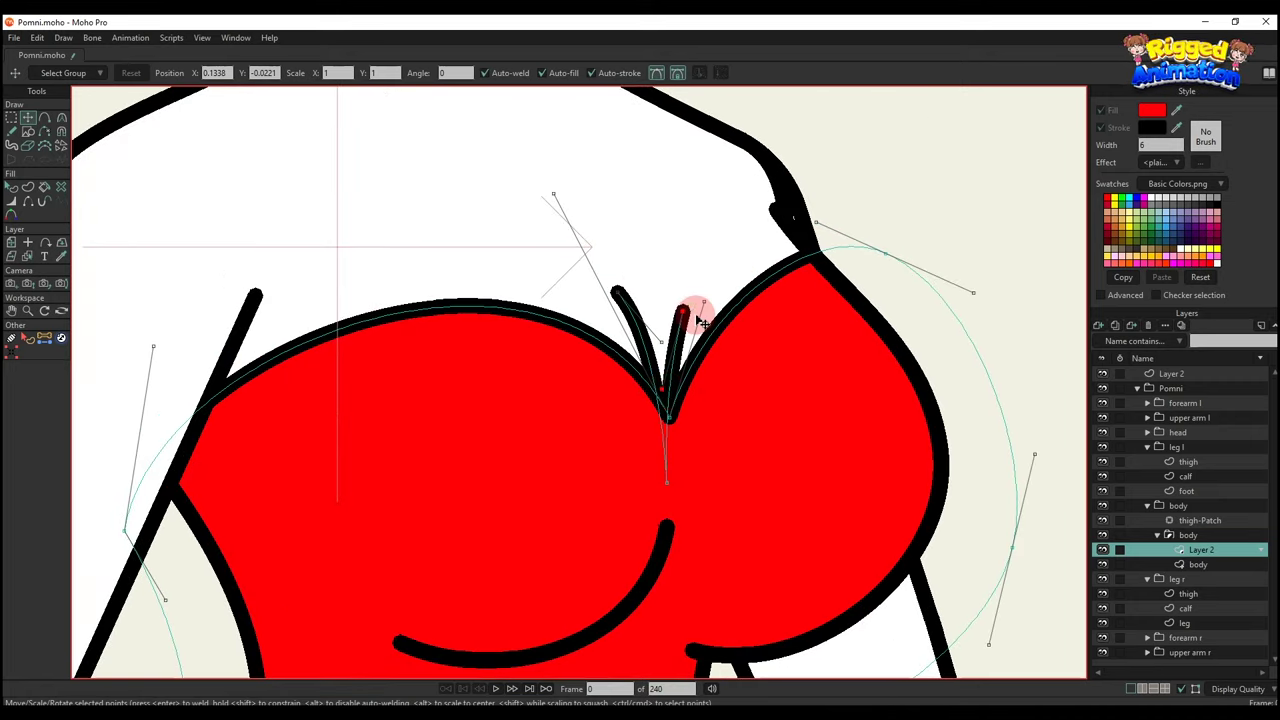
scroll(665, 362, "down", 5)
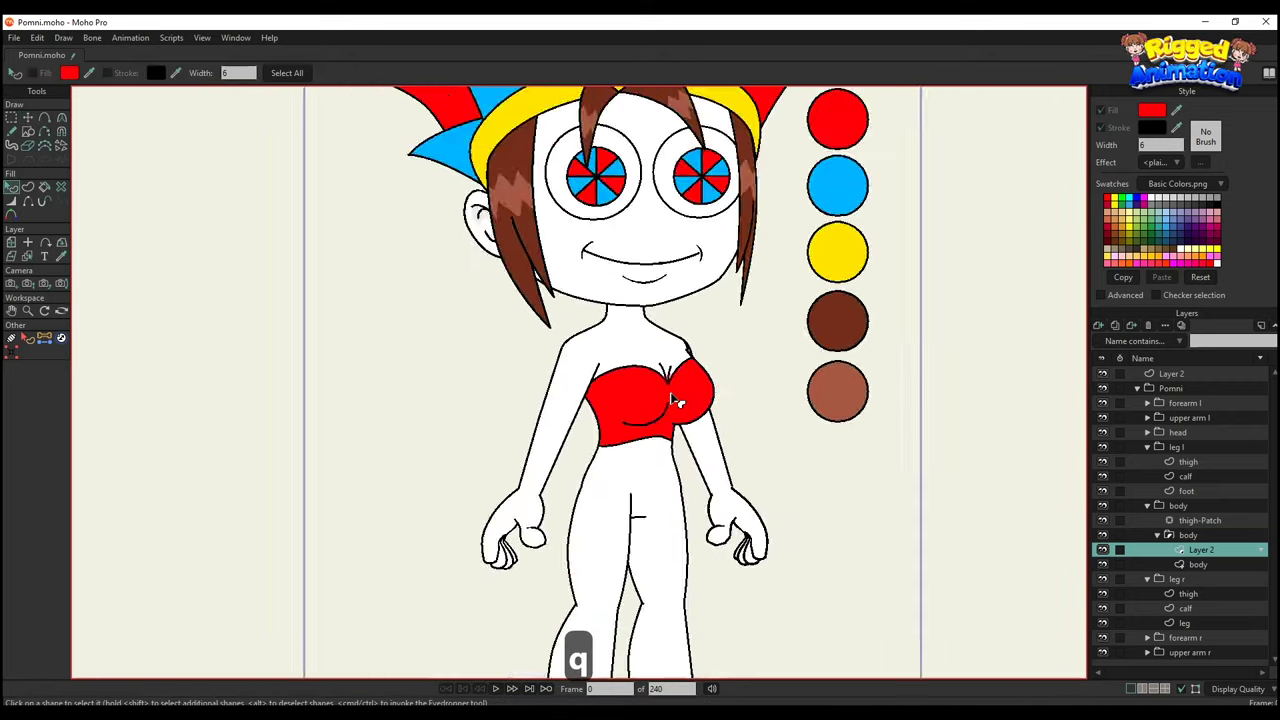
Draw a curved dividing line from the neckline dip down to the middle point of the garment's hem.
key("a")
scroll(694, 331, "up", 6)
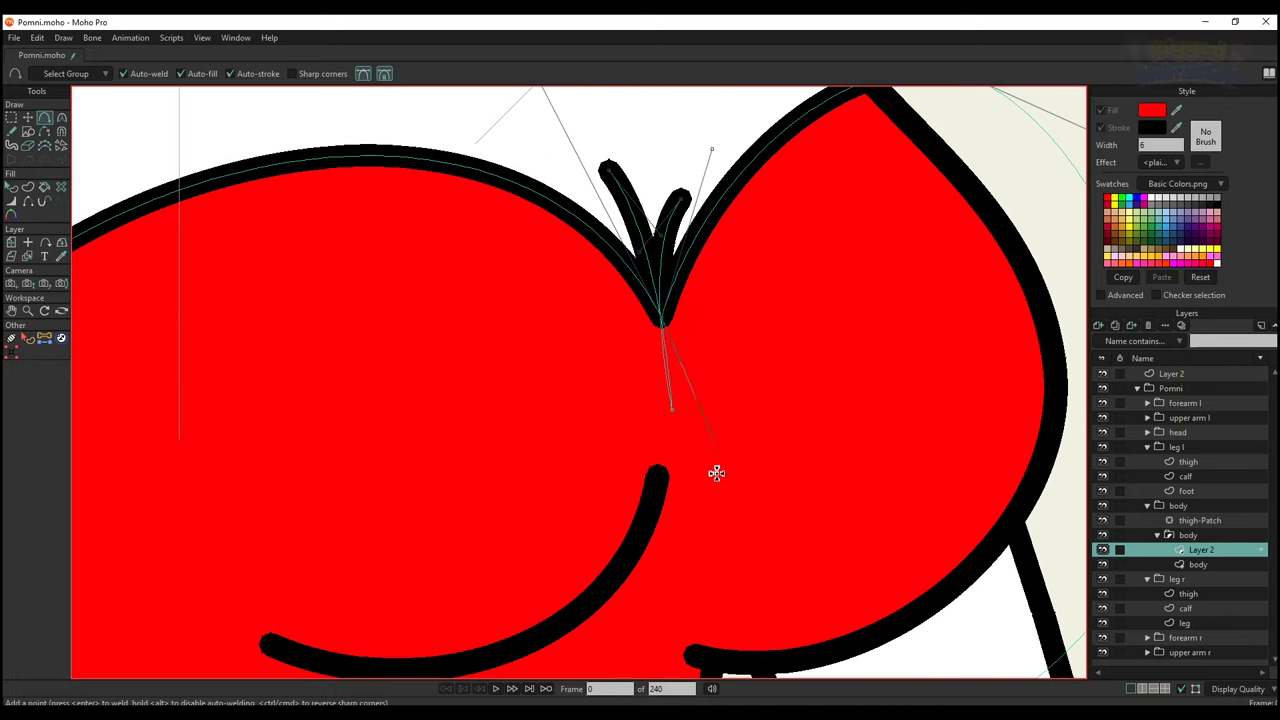
left_click_drag(648, 536, 714, 400)
key("t")
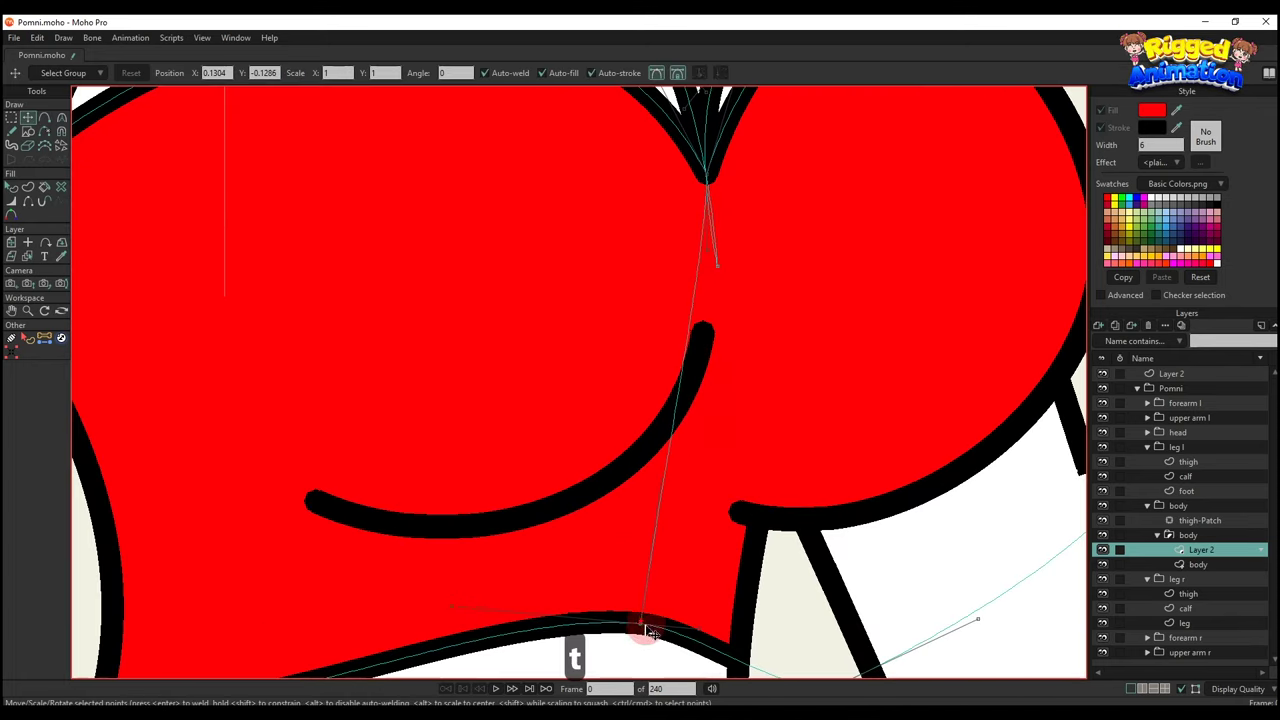
key("c")
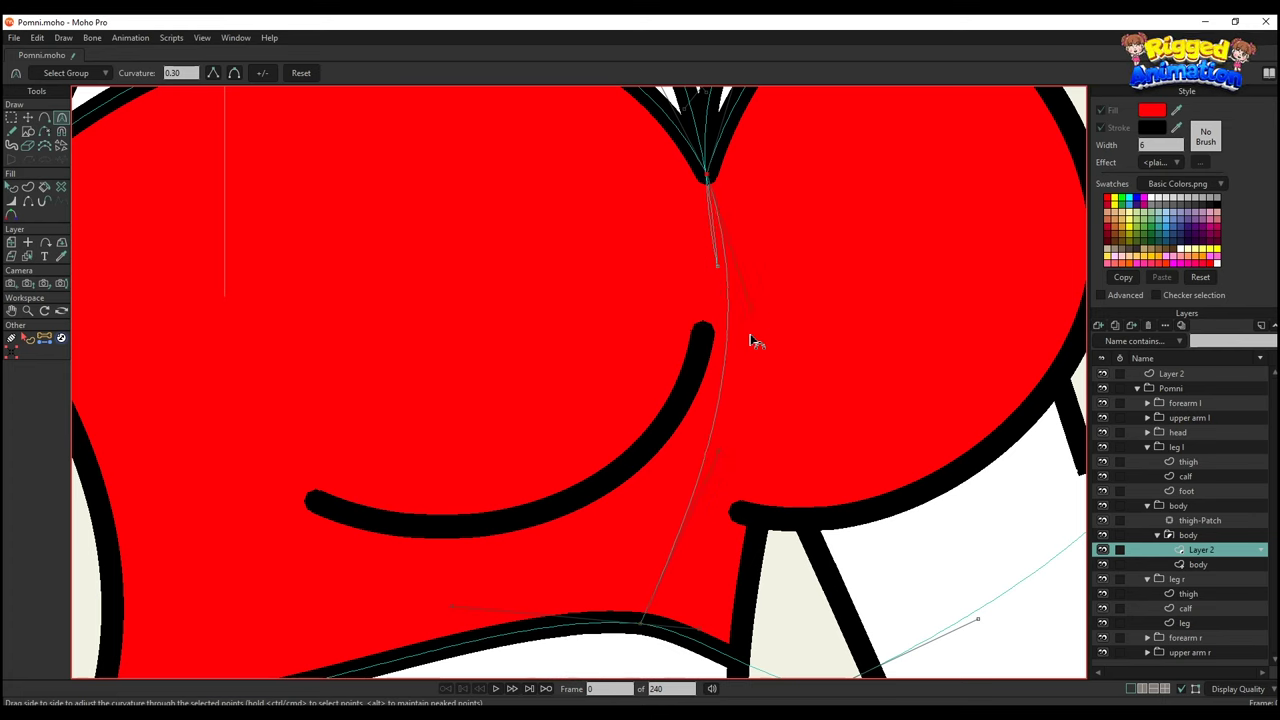
scroll(787, 434, "down", 6)
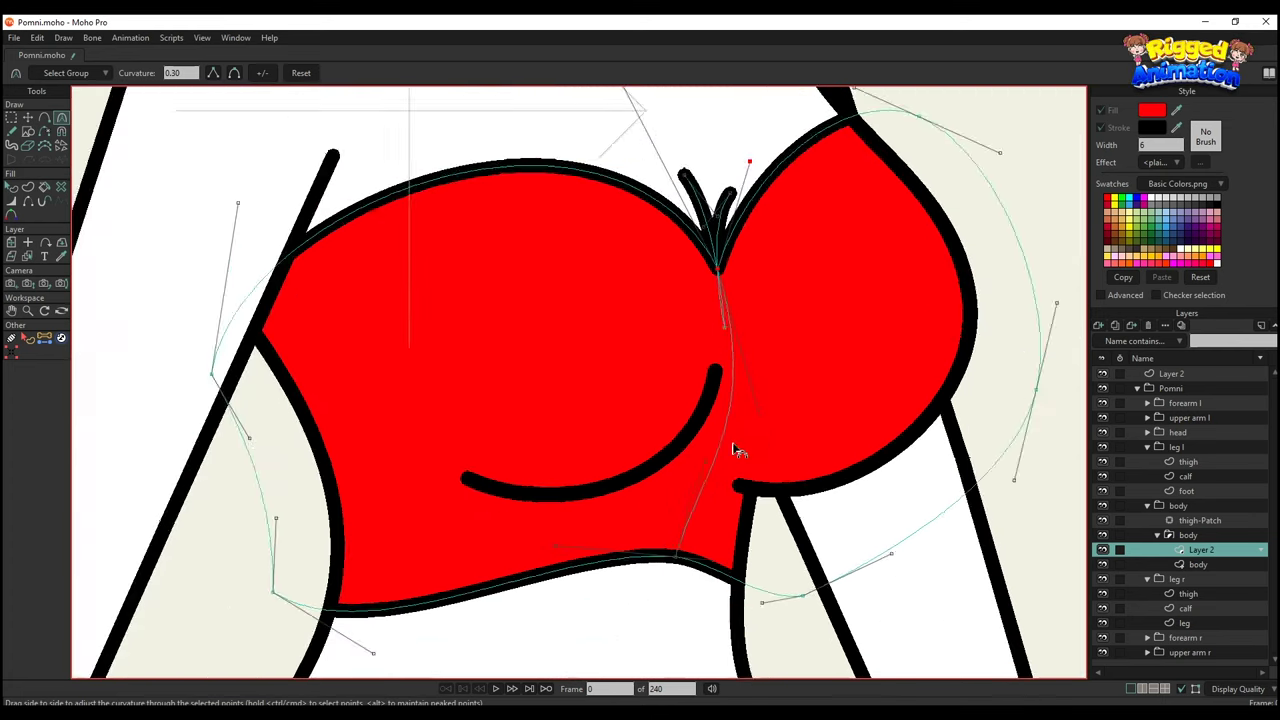
Create a separate filled and outlined shape from the garment section left of the dividing line.
key("g")
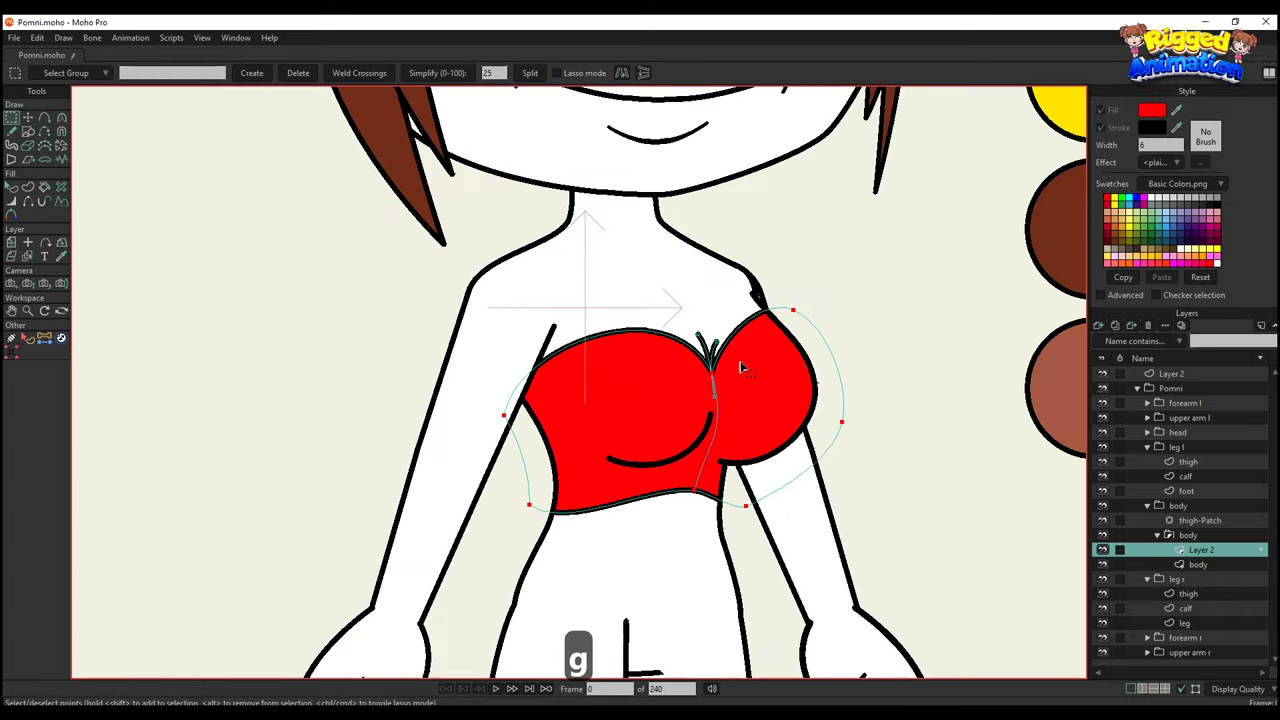
left_click(27, 187)
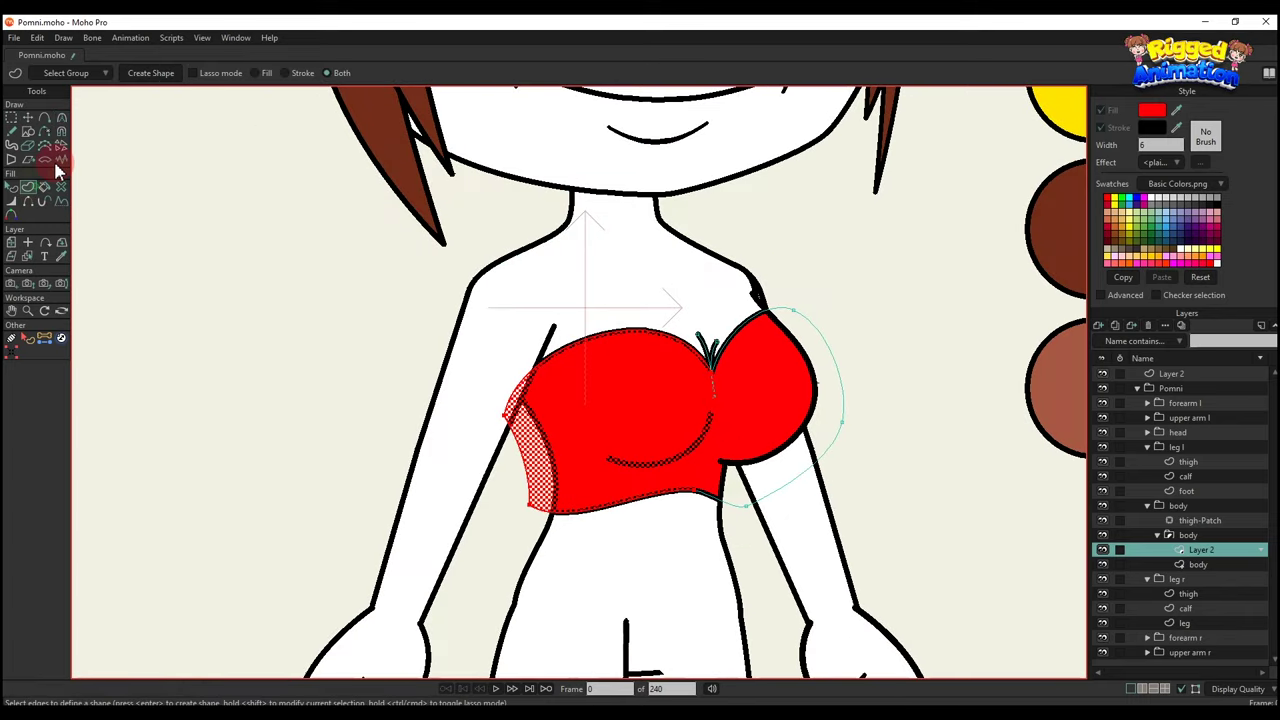
left_click(149, 75)
key("q")
scroll(611, 396, "down", 3)
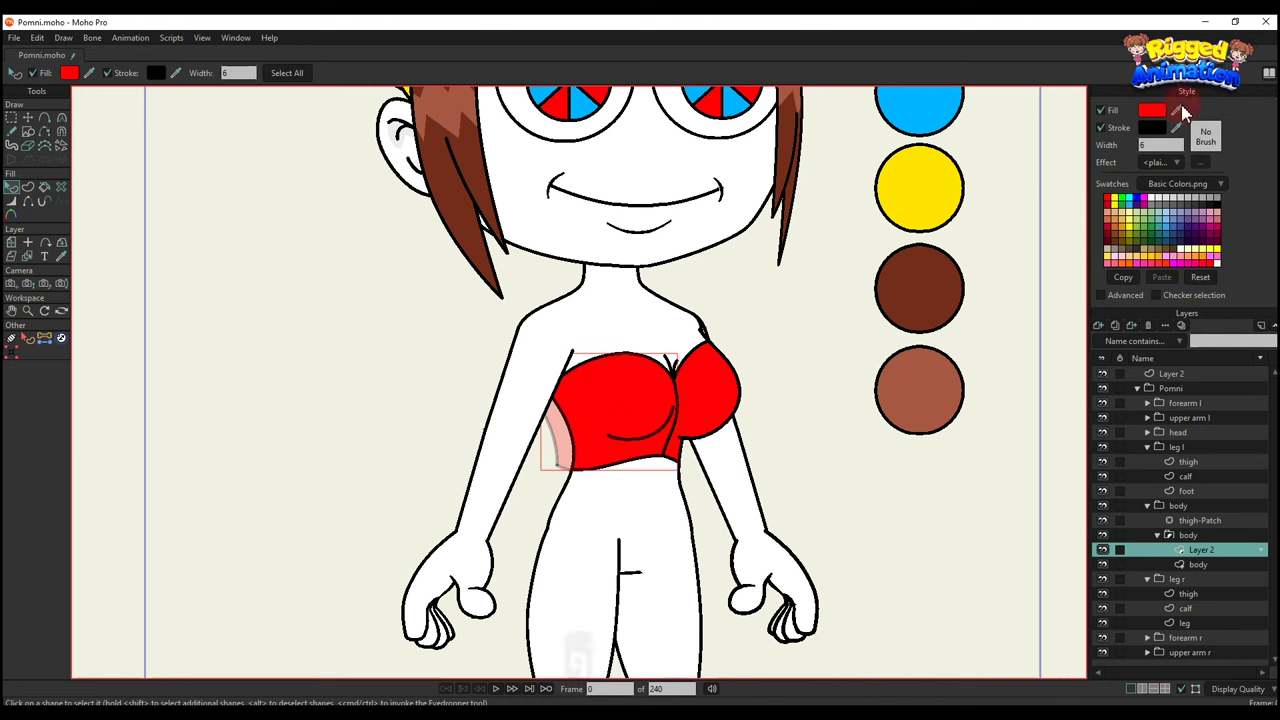
Recolor the garment section on the left of the dividing line with the blue from the palette circle.
left_click(936, 113, "ctrl")
scroll(737, 363, "up", 2)
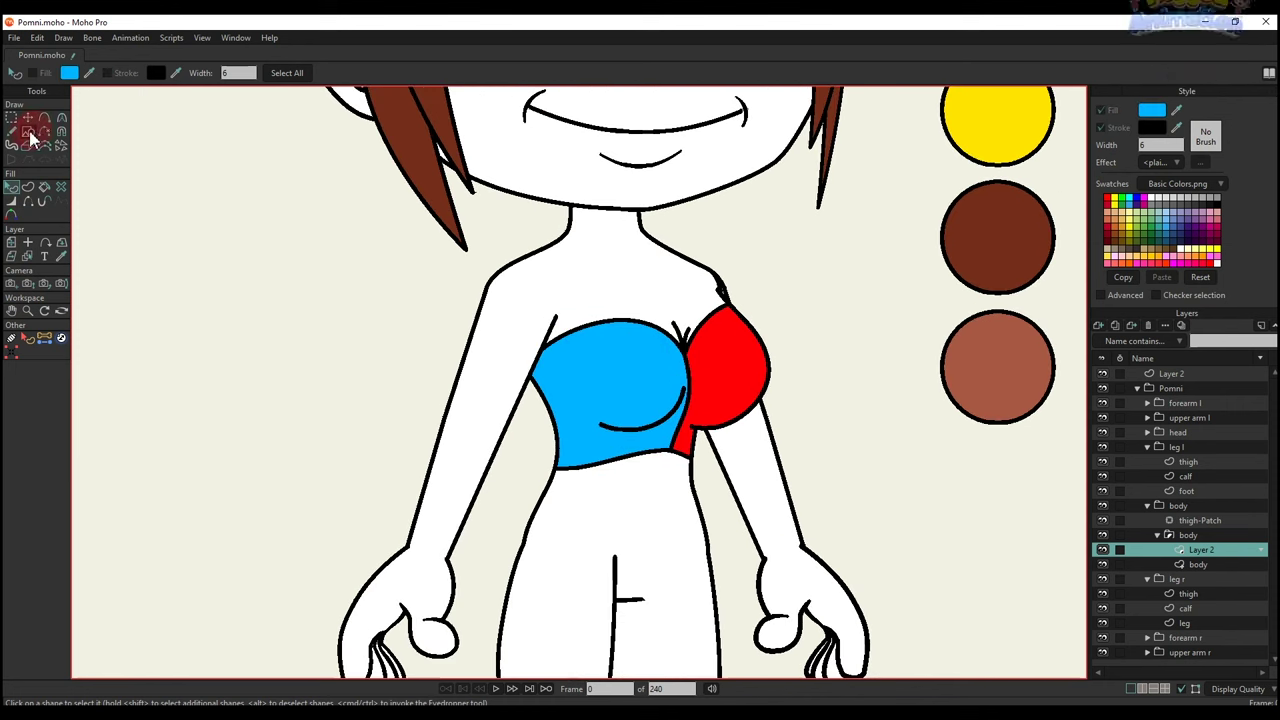
Draw a small circle with fill and black outline over the dip in the garment's neckline.
left_click(29, 133)
scroll(491, 320, "up", 6)
left_click_drag(571, 408, 495, 357)
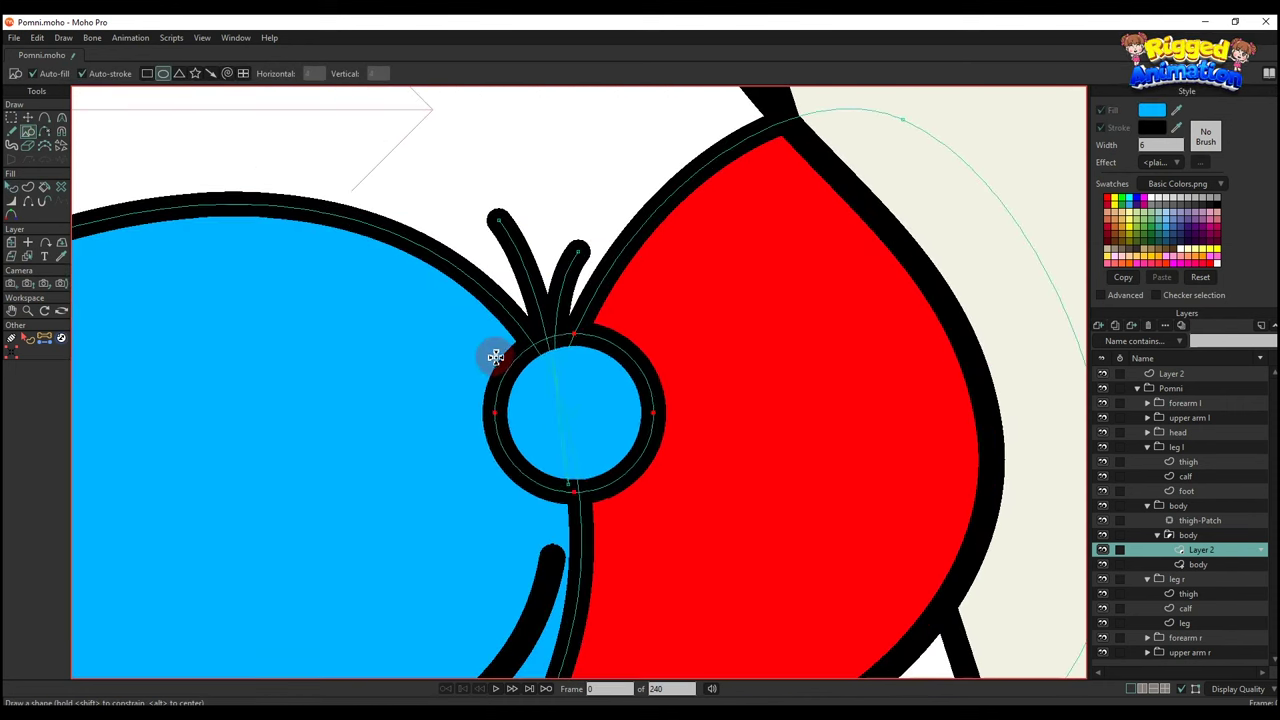
key("ctrl+z")
Turn the circle's uppermost and lowest points into sharp corners.
key("g")
key("c")
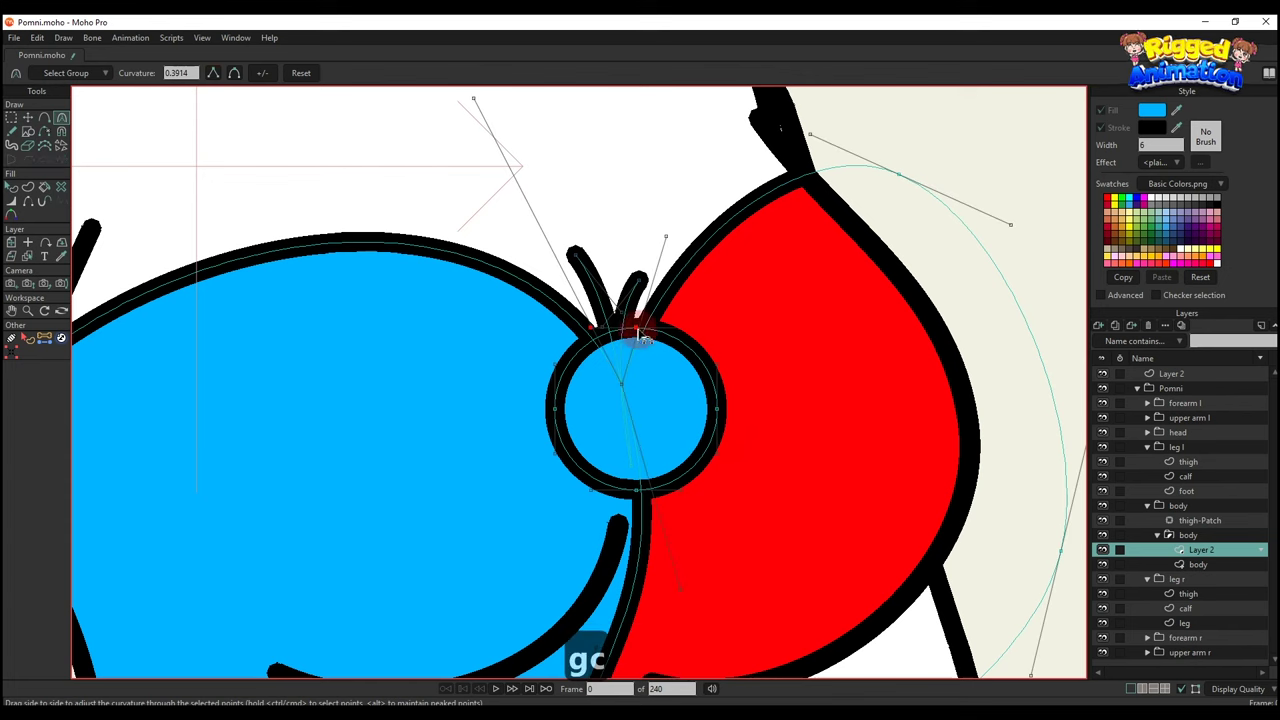
left_click(214, 76)
left_click(641, 490)
key("c")
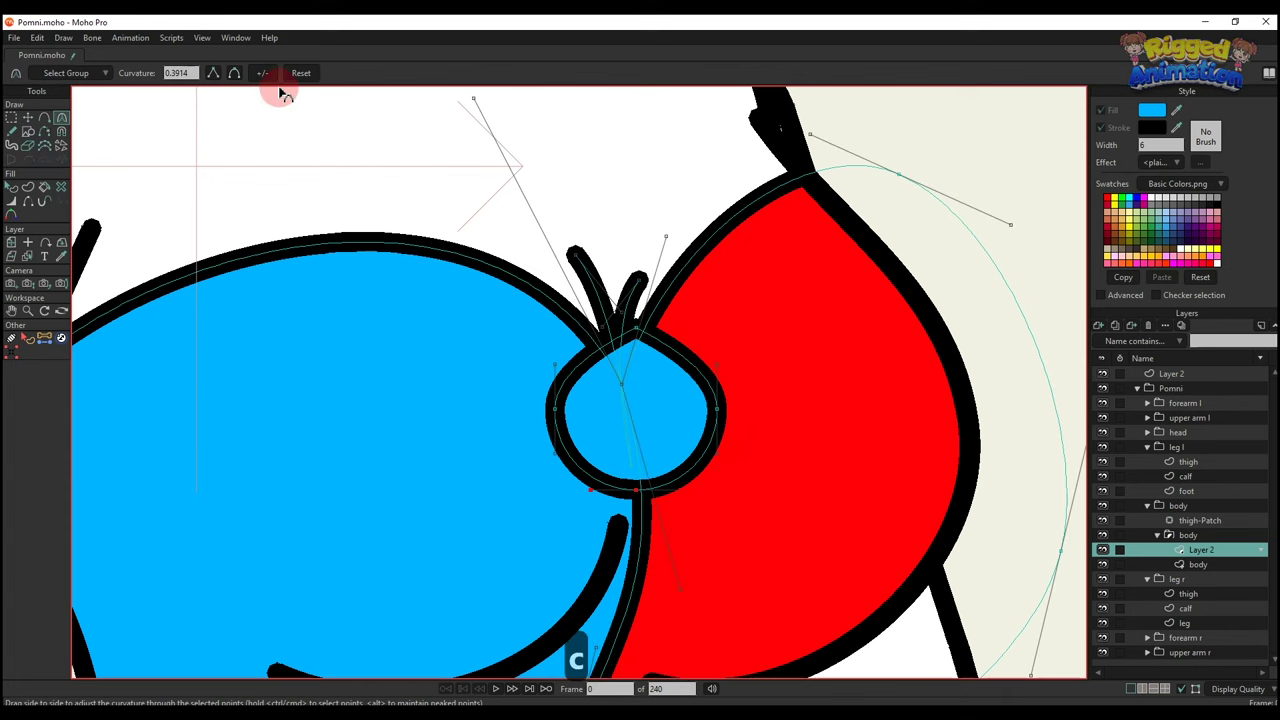
left_click(214, 75)
Form the circle into a heart by raising its side points, lowering the upper corner and aligning the tip with the dividing line.
key("t")
left_click_drag(555, 409, 548, 320)
left_click_drag(711, 406, 712, 295)
left_click_drag(548, 321, 508, 293)
left_click(645, 344)
left_click_drag(645, 344, 620, 377)
left_click_drag(510, 295, 520, 322)
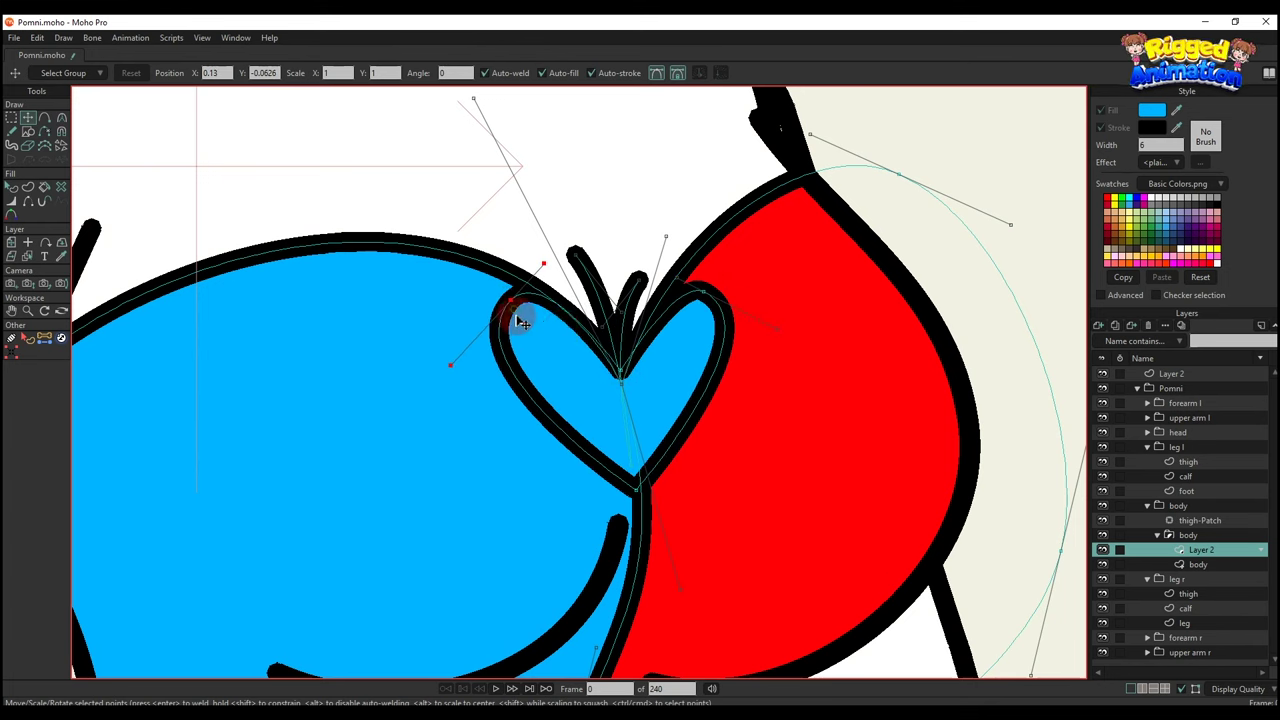
left_click_drag(637, 490, 644, 493)
Recolor the heart with the yellow from the palette circle.
scroll(641, 455, "down", 5)
key("q")
left_click(641, 450)
scroll(643, 445, "down", 3)
left_click_drag(644, 443, 638, 490)
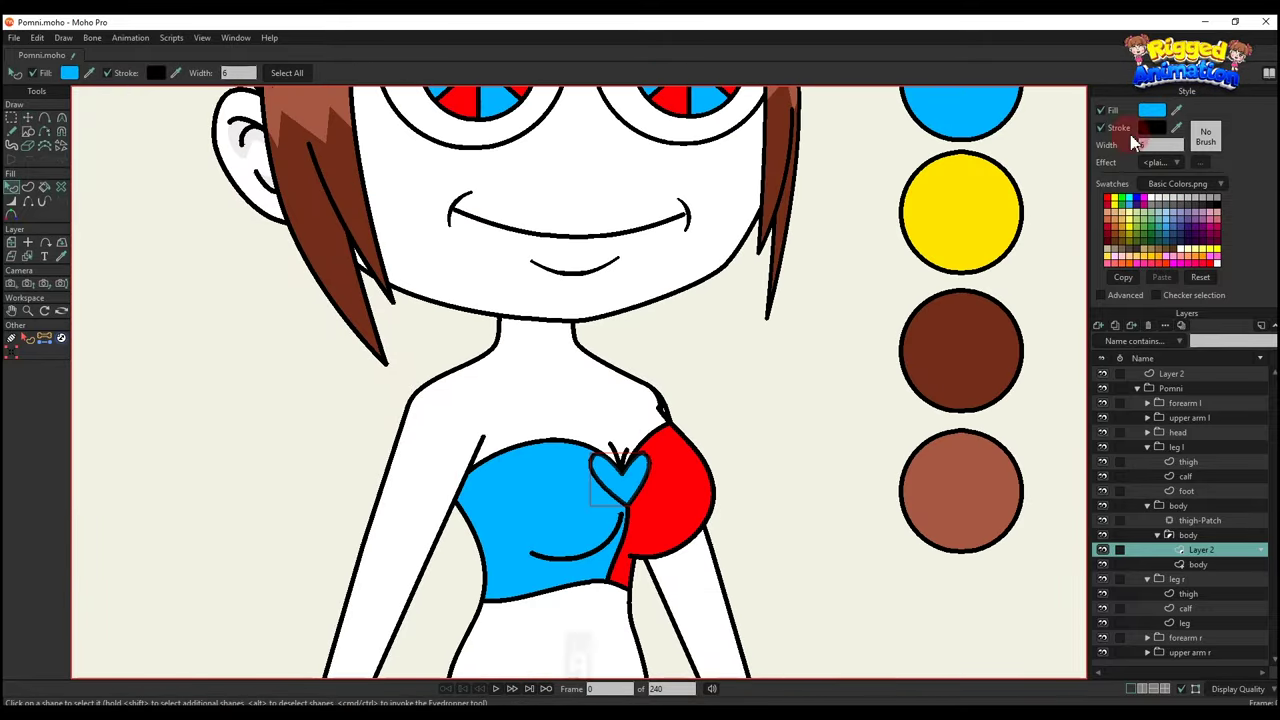
left_click(1177, 111)
left_click(994, 200)
key("t")
scroll(620, 468, "up", 3)
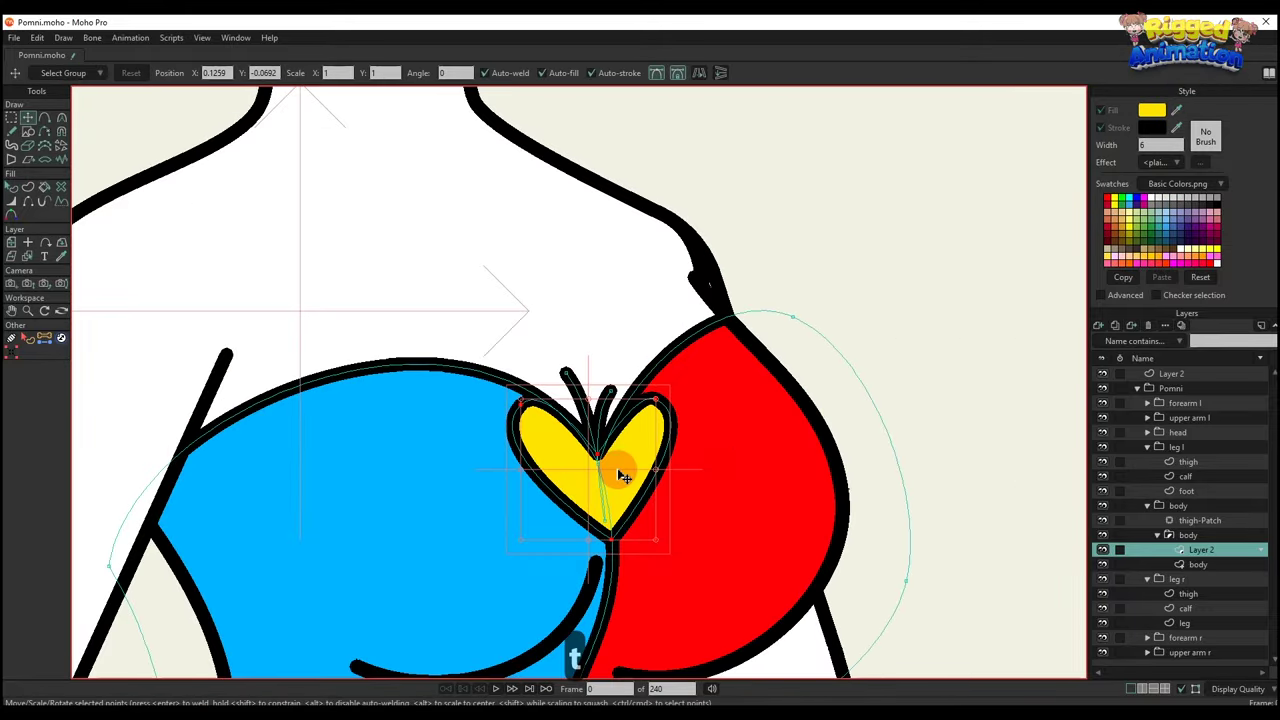
left_click_drag(619, 456, 593, 381)
Add a new vector layer directly above the inner body layer and draw a straight line across the neck.
scroll(609, 420, "up", 2)
left_click(587, 401)
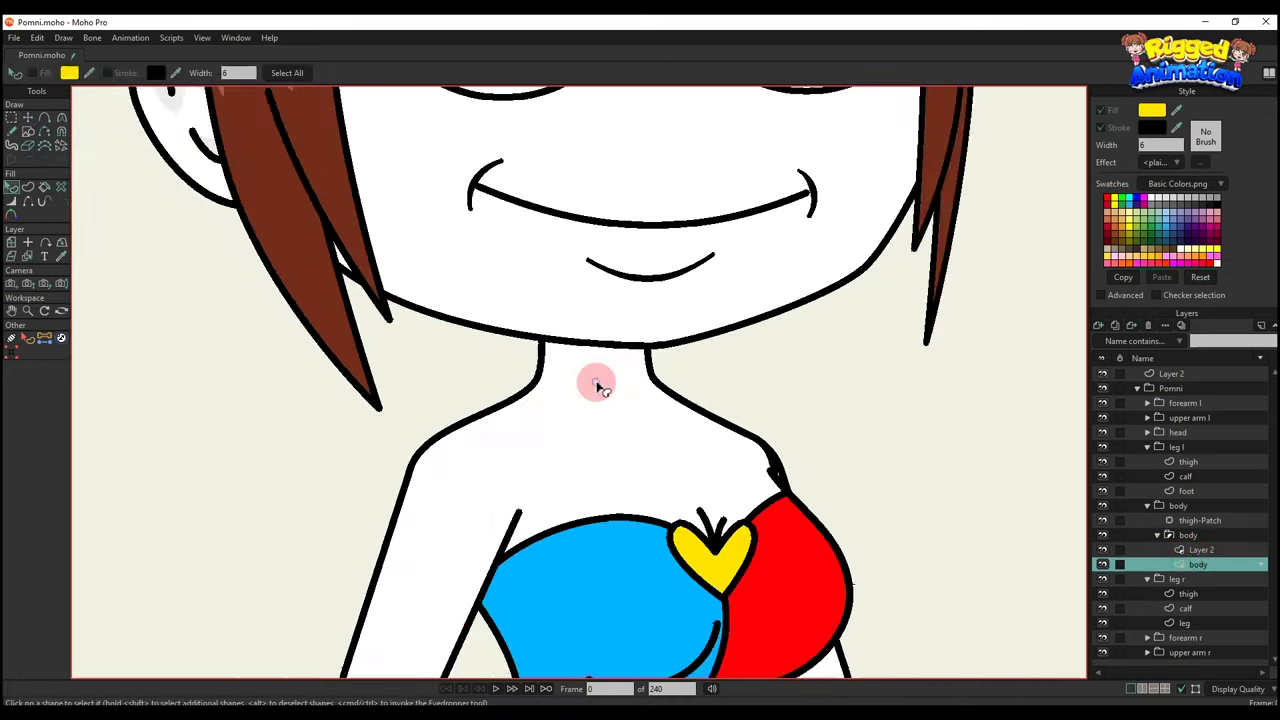
scroll(610, 350, "up", 3)
key("a")
left_click(1099, 326)
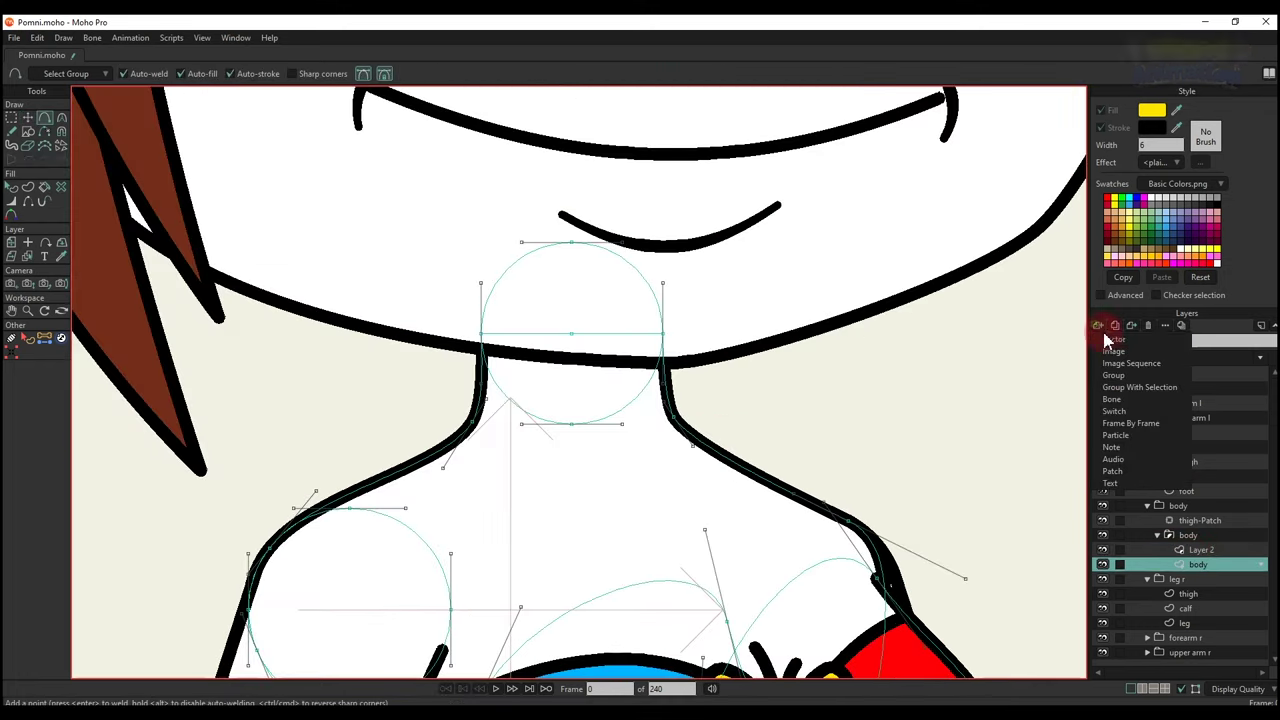
left_click(1107, 341)
left_click_drag(429, 404, 721, 399)
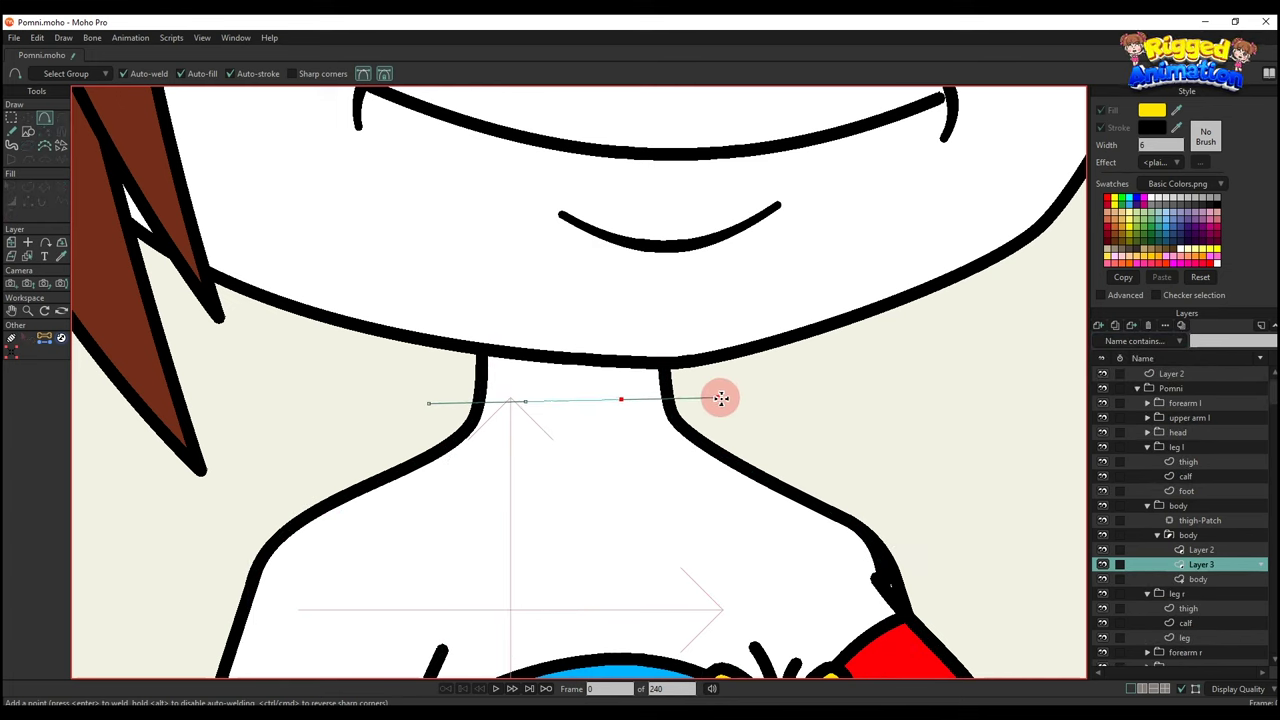
Bend the neck line into a downward curve by lowering its two middle points.
key("t")
left_click_drag(628, 402, 634, 462)
left_click_drag(529, 402, 546, 444)
scroll(545, 444, "down", 5)
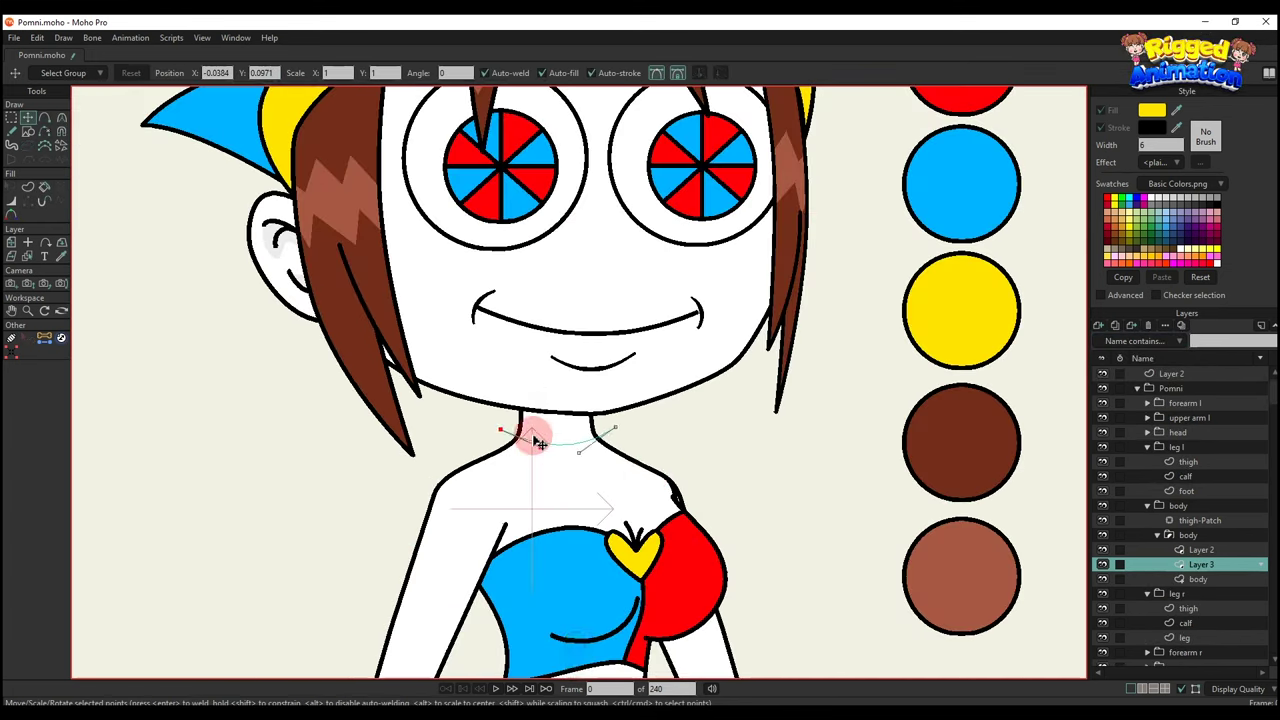
Create a shape from the neck curve with a black stroke of width 28 and no fill.
key("g")
left_click_drag(486, 400, 705, 459)
left_click(28, 186)
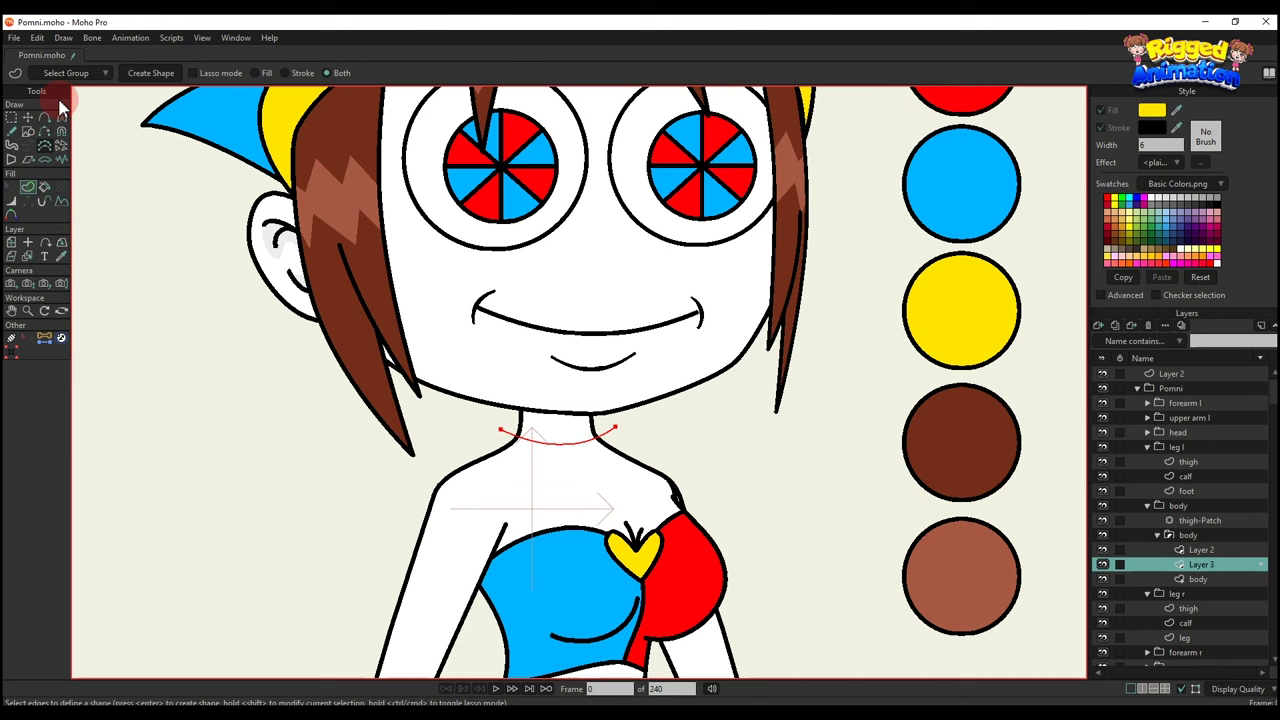
left_click(150, 73)
key("q")
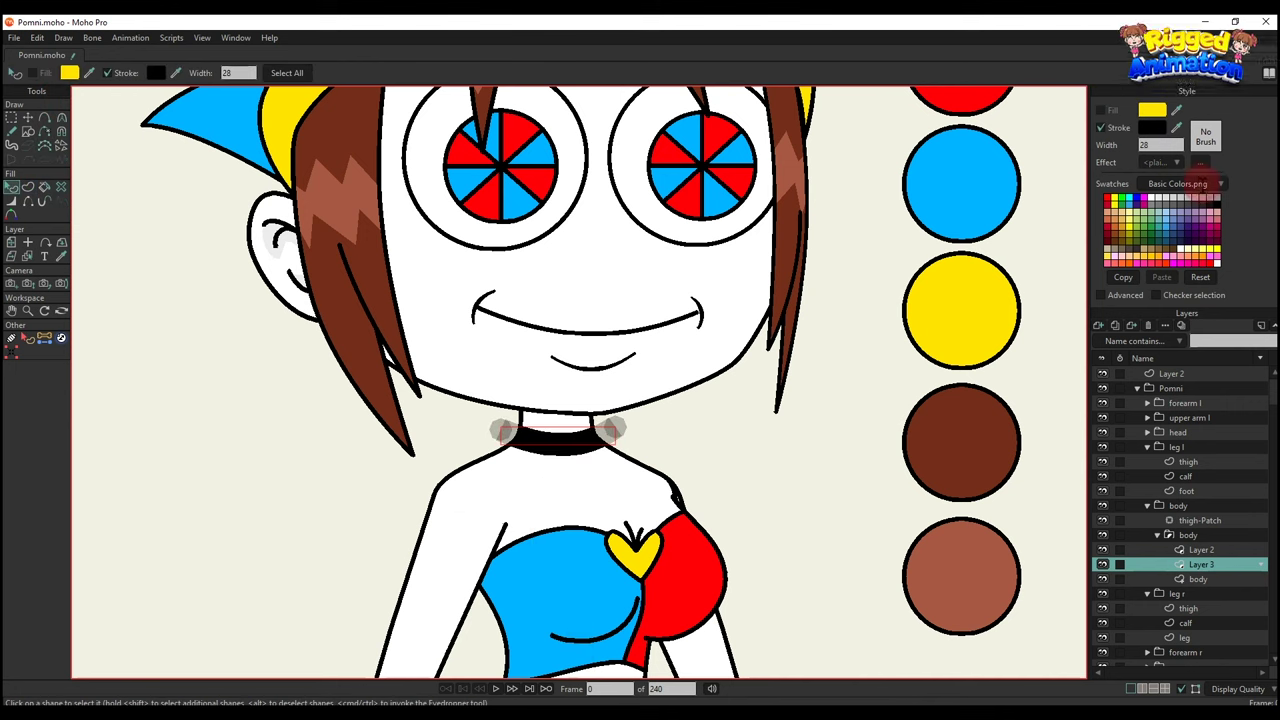
Duplicate the black neckband curve in place.
scroll(632, 372, "up", 3)
key("t")
key("ctrl+c")
key("ctrl+v")
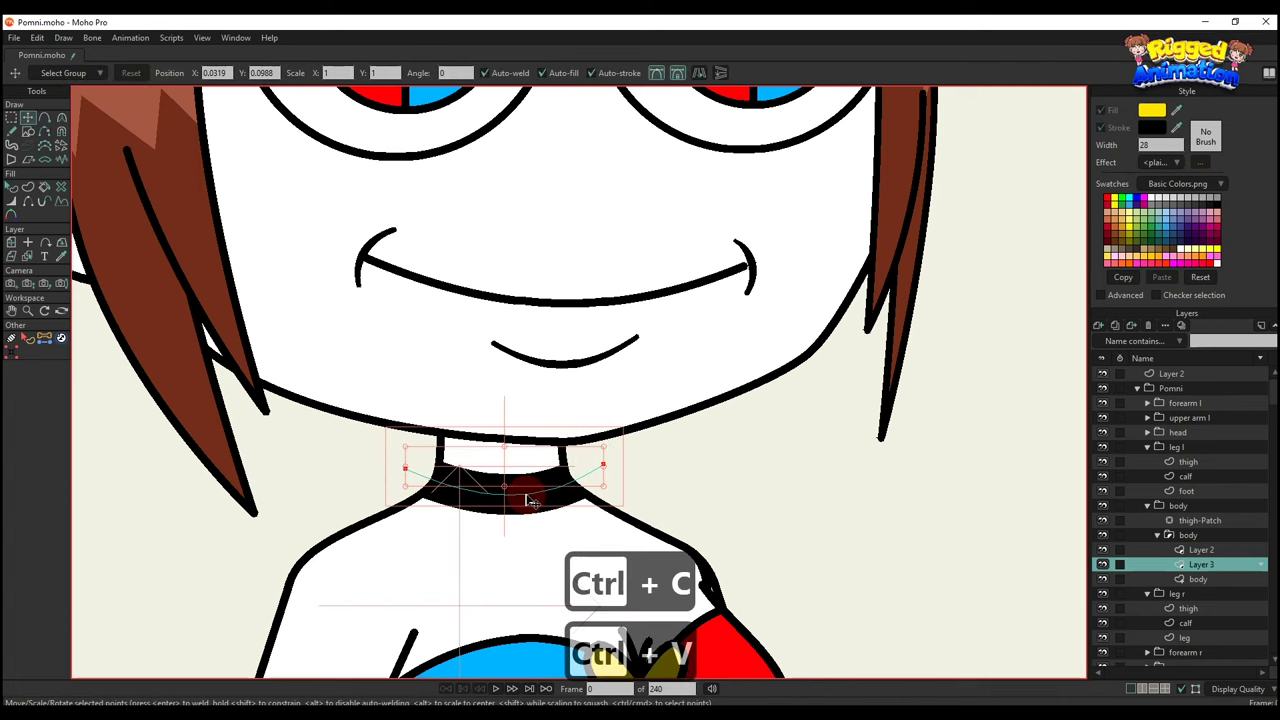
Set the choker's inner stroke width to 19 and match its colour to the palette's yellow.
key("q")
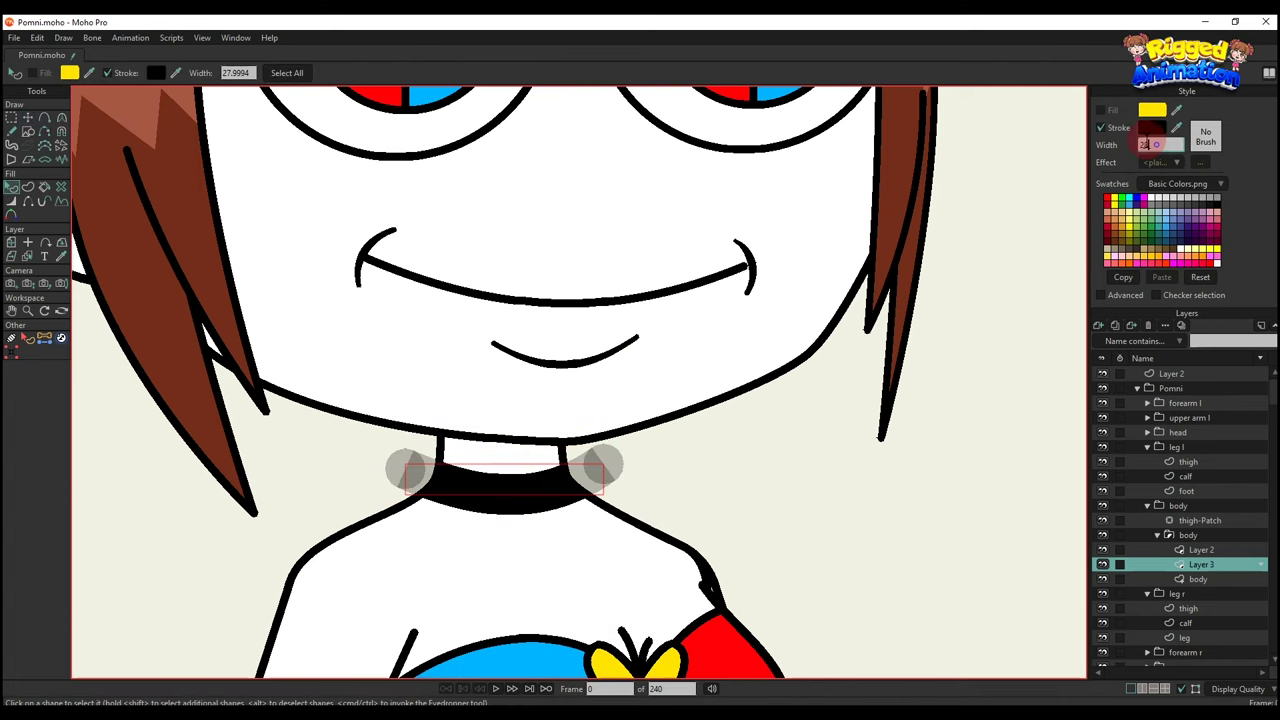
scroll(903, 261, "down", 2)
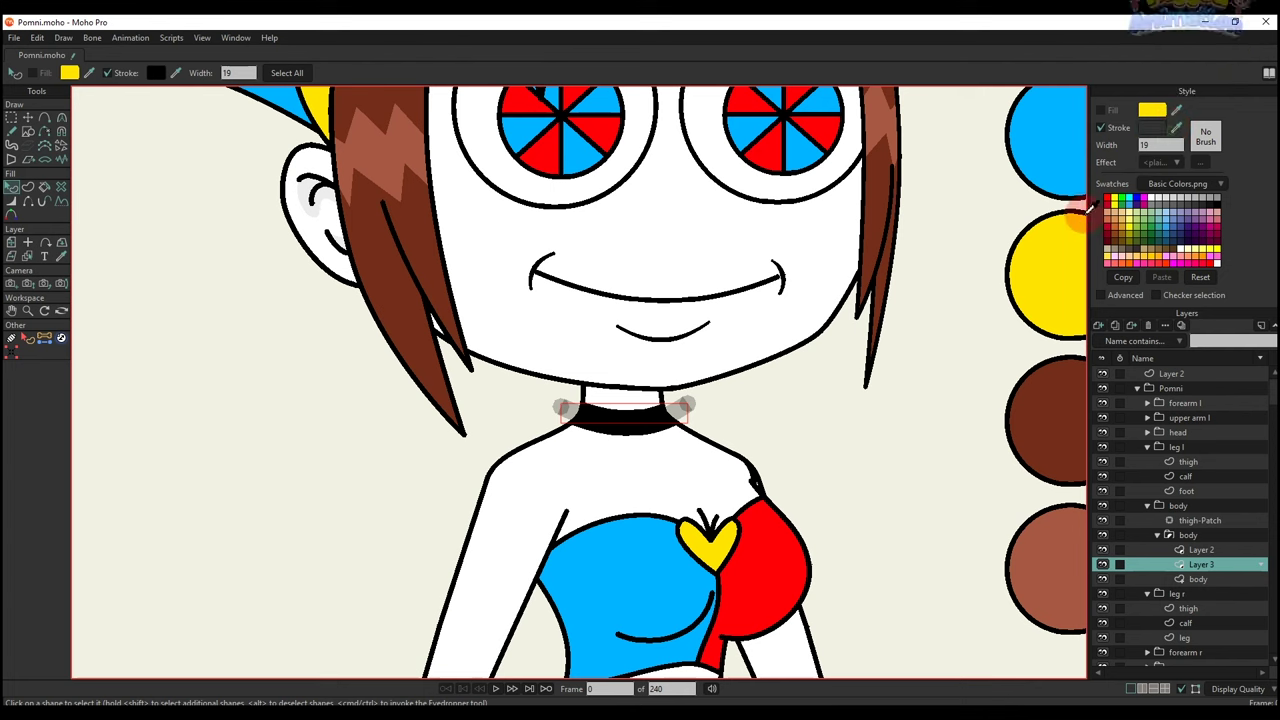
left_click(1082, 212, "ctrl")
scroll(742, 403, "up", 3)
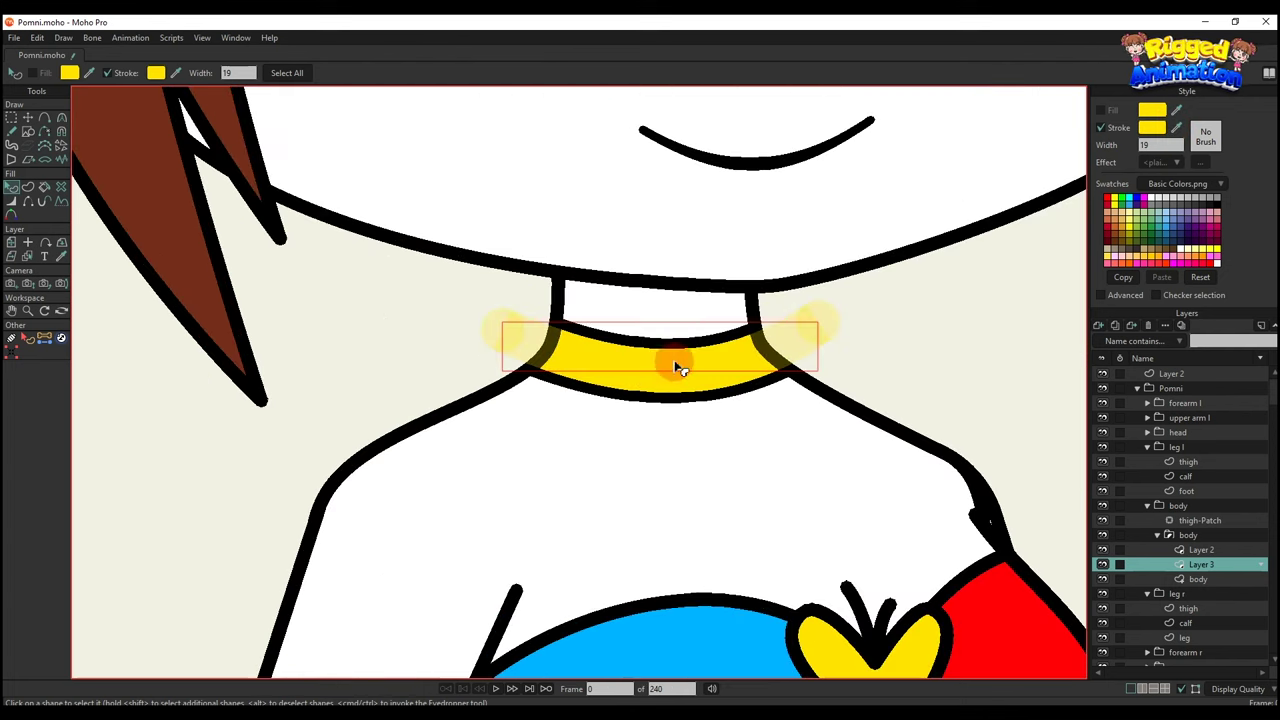
scroll(811, 357, "down", 3)
scroll(691, 400, "up", 3)
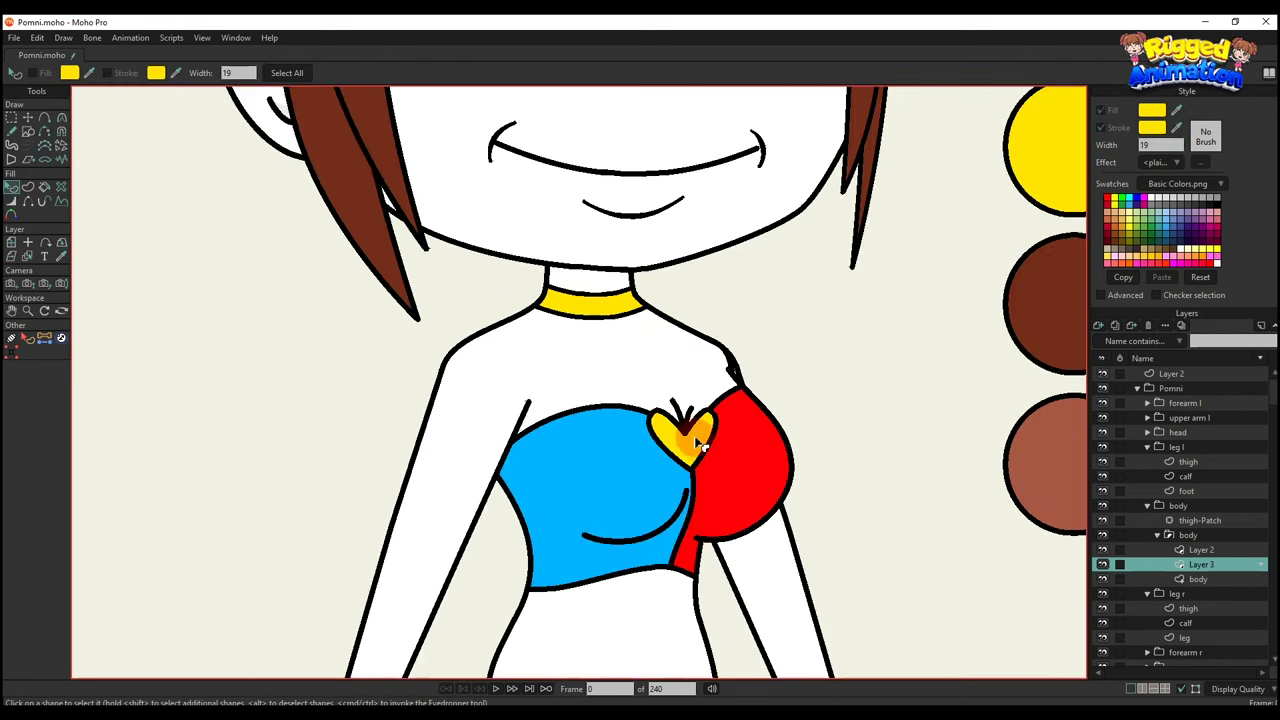
Duplicate the yellow heart on the bodice, move the copy up to the choker and cut it.
right_click(697, 444, "alt")
key("t")
left_click(697, 447)
scroll(697, 447, "up", 3)
key("ctrl+c")
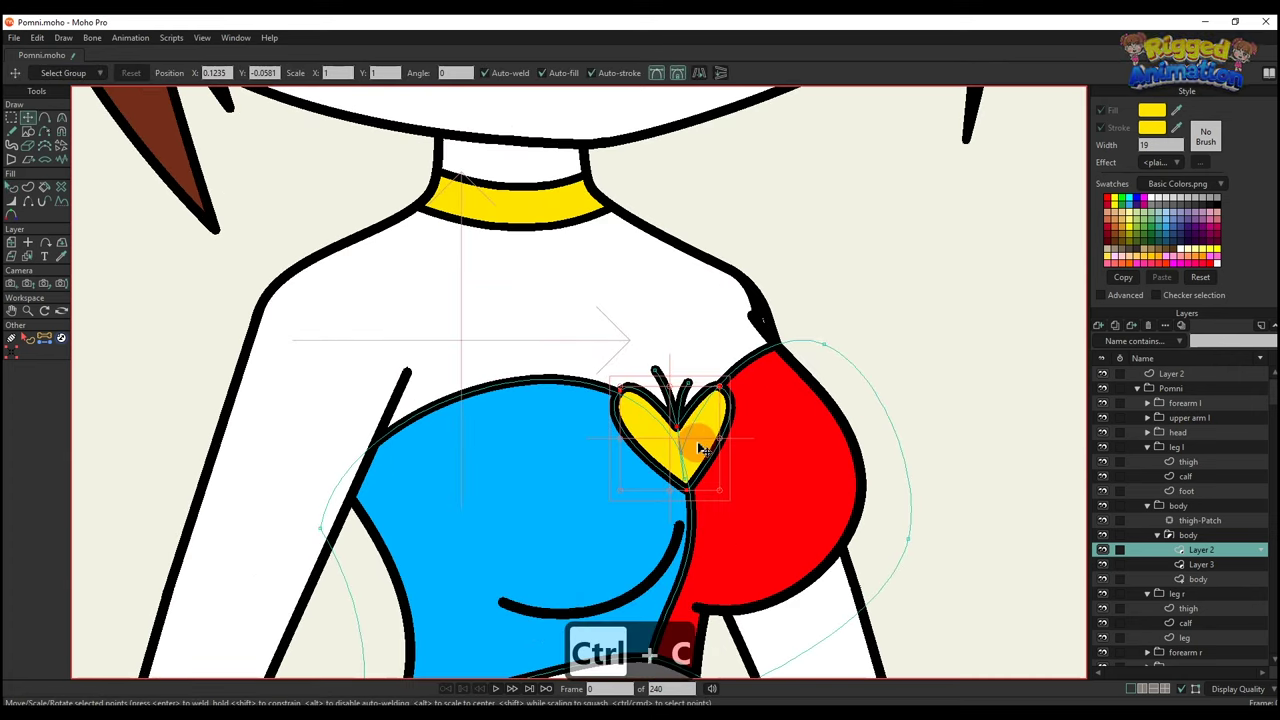
key("ctrl+v")
left_click_drag(697, 447, 562, 221)
key("ctrl+x")
Try to paste the cut heart into the choker's layer.
scroll(600, 260, "up", 1)
right_click(737, 363, "alt")
key("ctrl+v")
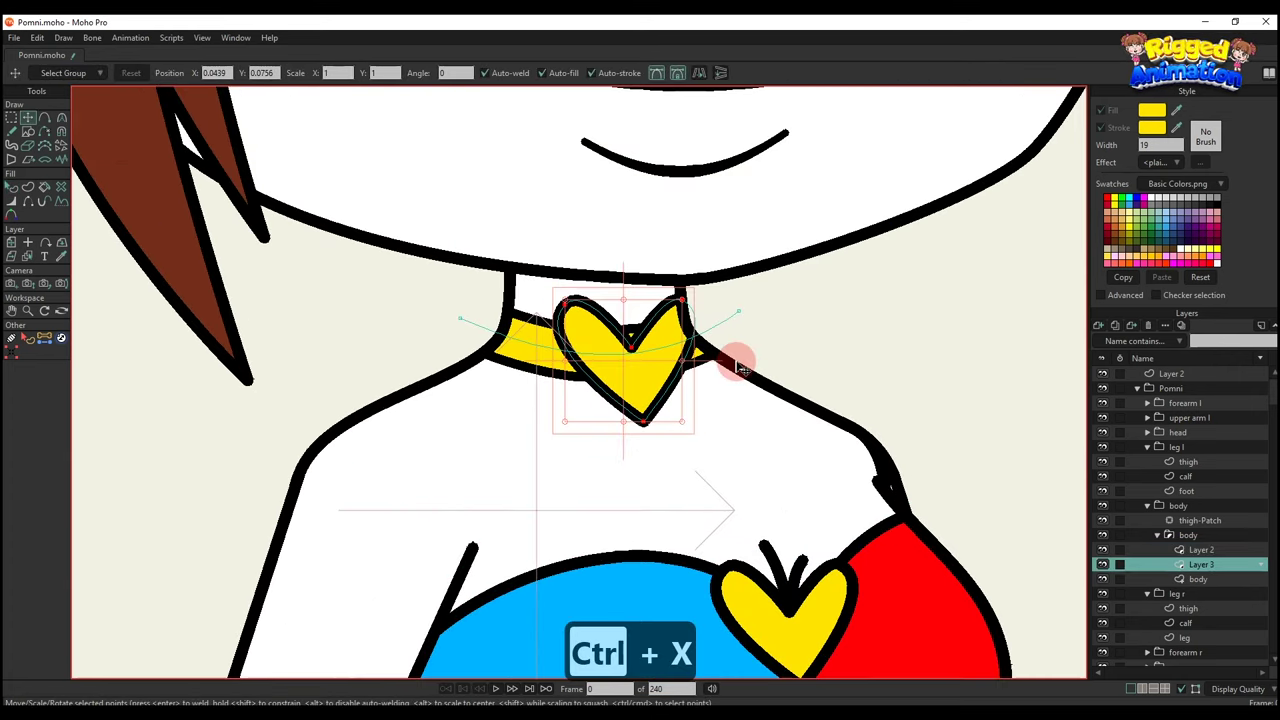
Add a new unmasked vector layer above Layer 2 in the inner body group.
left_click(1099, 325)
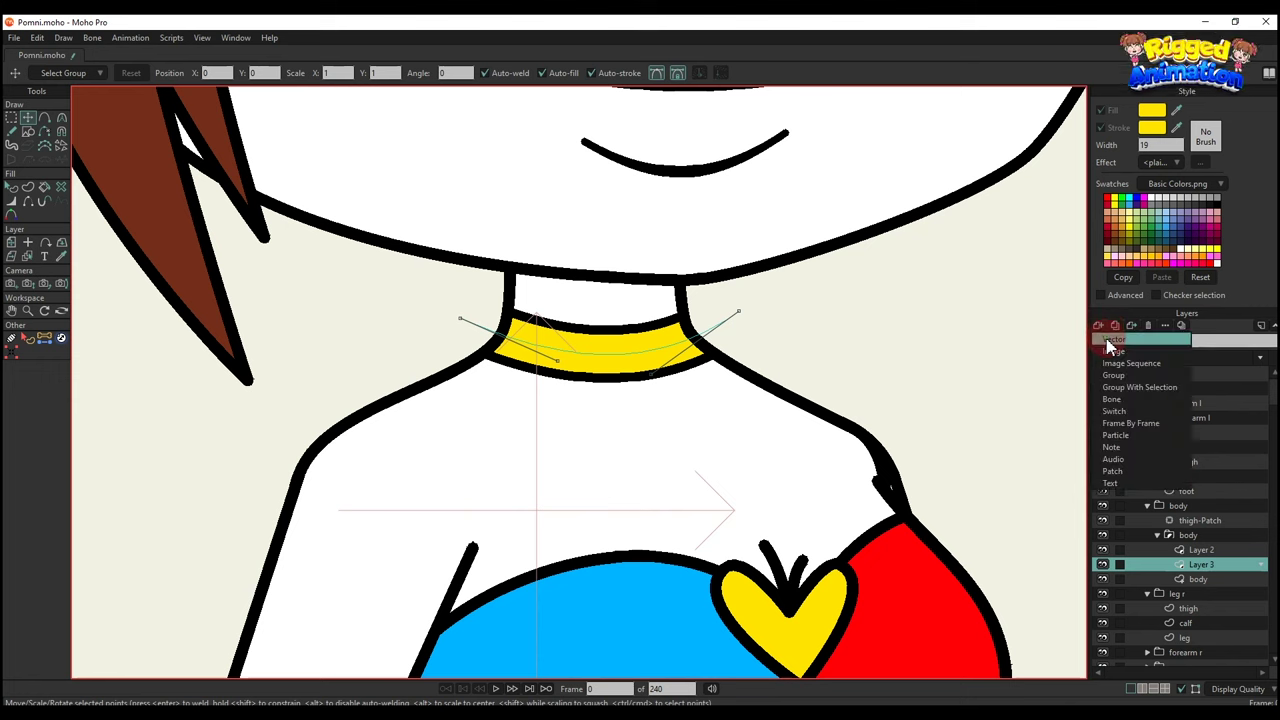
left_click(1107, 340)
right_click(1160, 570)
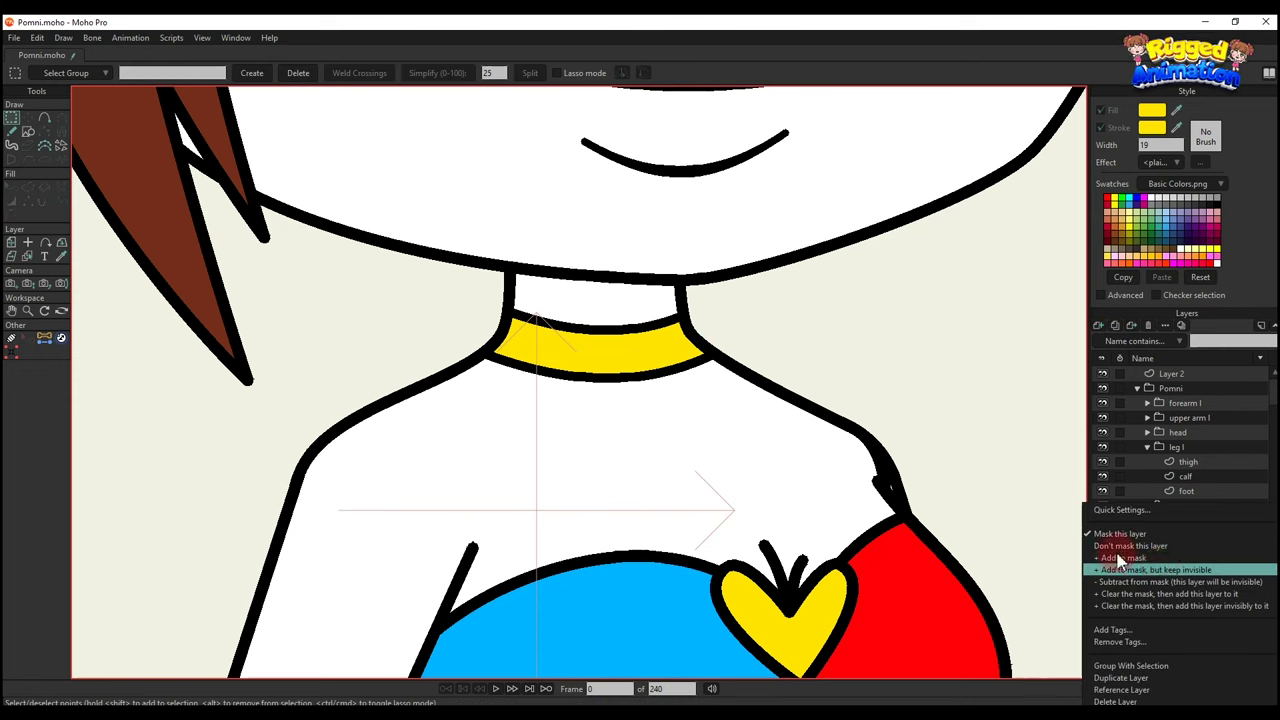
left_click(1116, 547)
left_click_drag(1195, 553, 1199, 555)
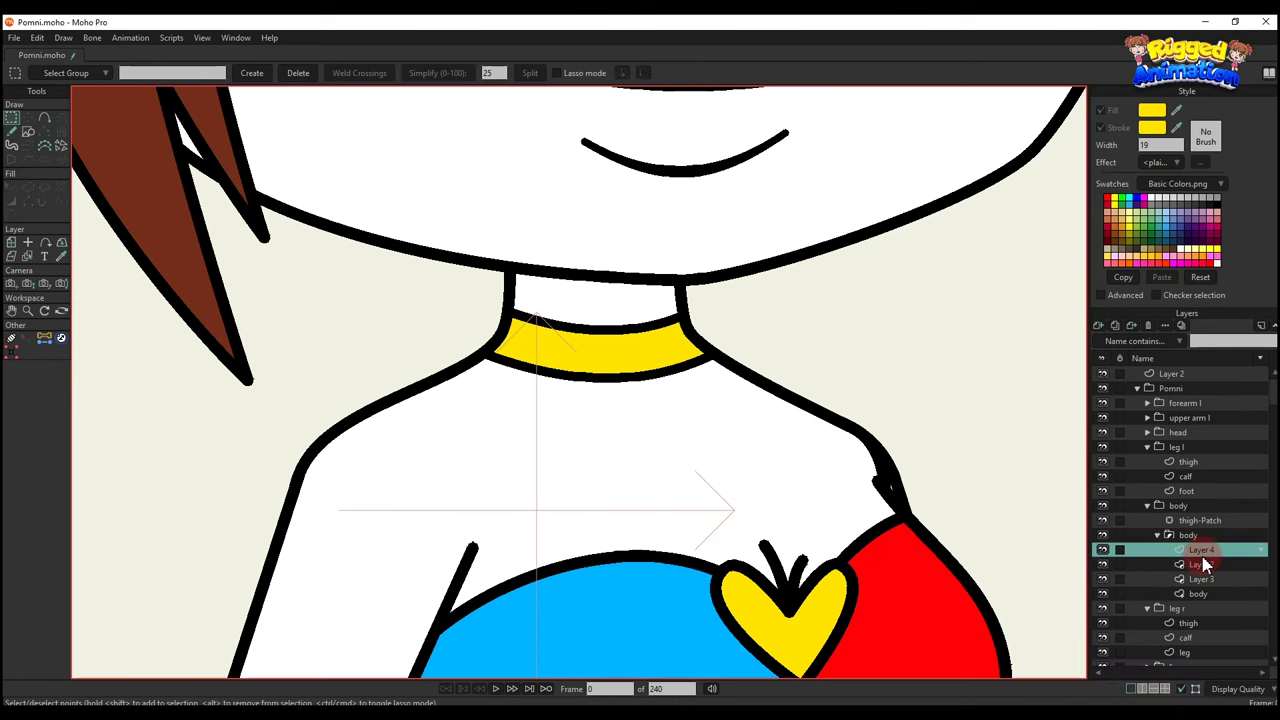
Paste the cut heart into the new layer and place it over the choker.
key("ctrl+v")
key("t")
scroll(690, 360, "up", 4)
scroll(636, 373, "down", 5)
left_click_drag(630, 376, 667, 404)
scroll(670, 407, "down", 2)
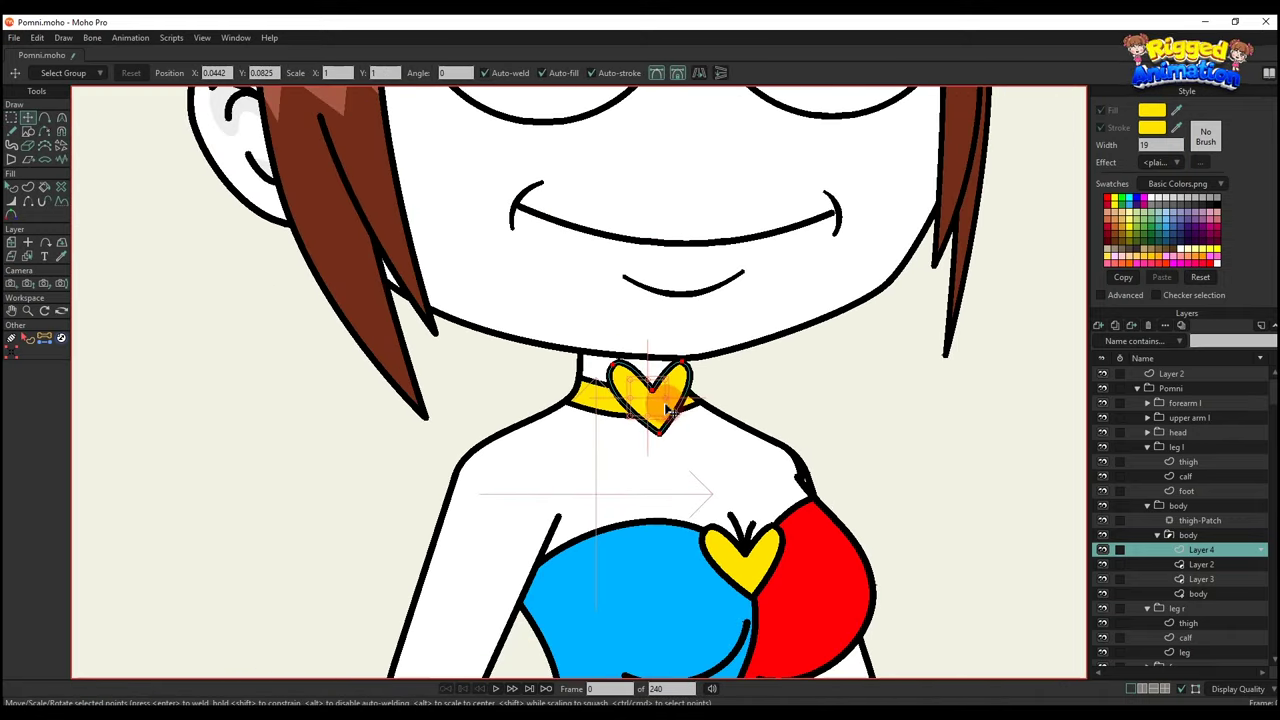
Scale the choker heart down slightly and shift it to sit centred on the choker.
key("q")
scroll(762, 410, "down", 1)
scroll(762, 422, "up", 2)
key("t")
scroll(765, 420, "up", 3)
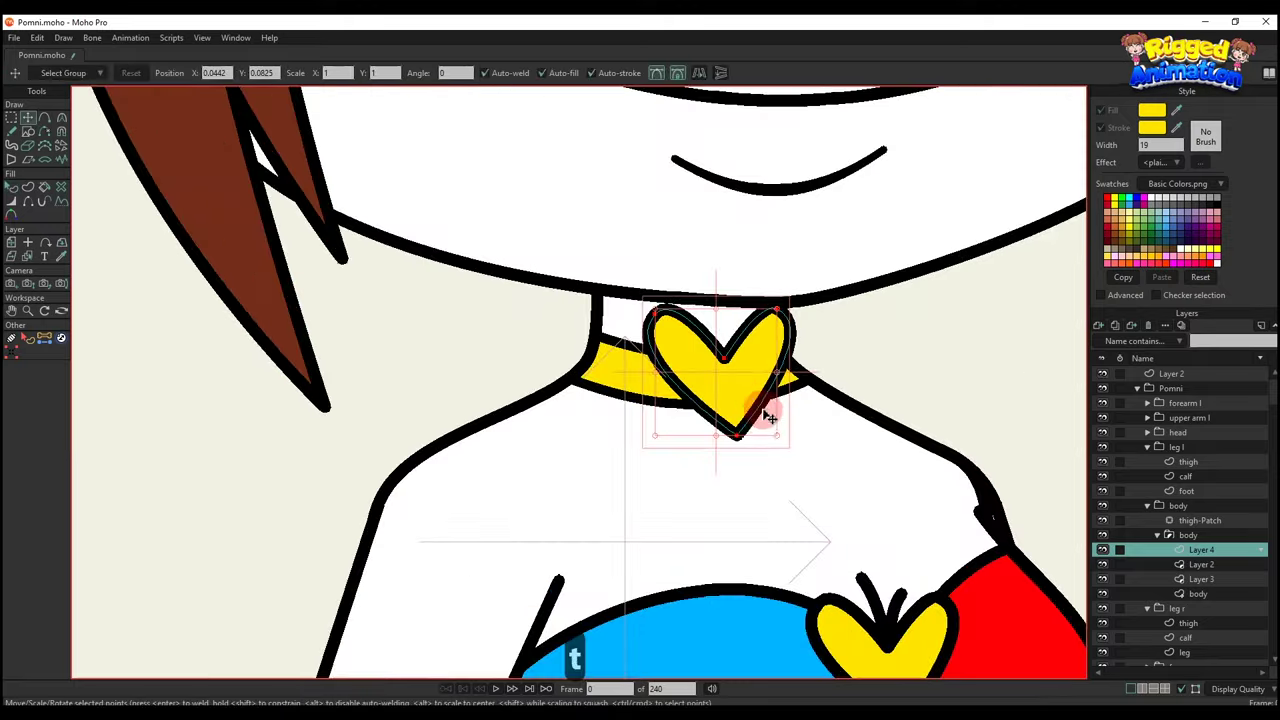
left_click_drag(775, 434, 765, 424)
left_click_drag(719, 390, 743, 440)
key("q")
scroll(725, 395, "down", 3)
scroll(727, 392, "up", 3)
Split the choker heart with a line from notch to tip and create a filled shape from its right half.
key("a")
key("g")
left_click(729, 300)
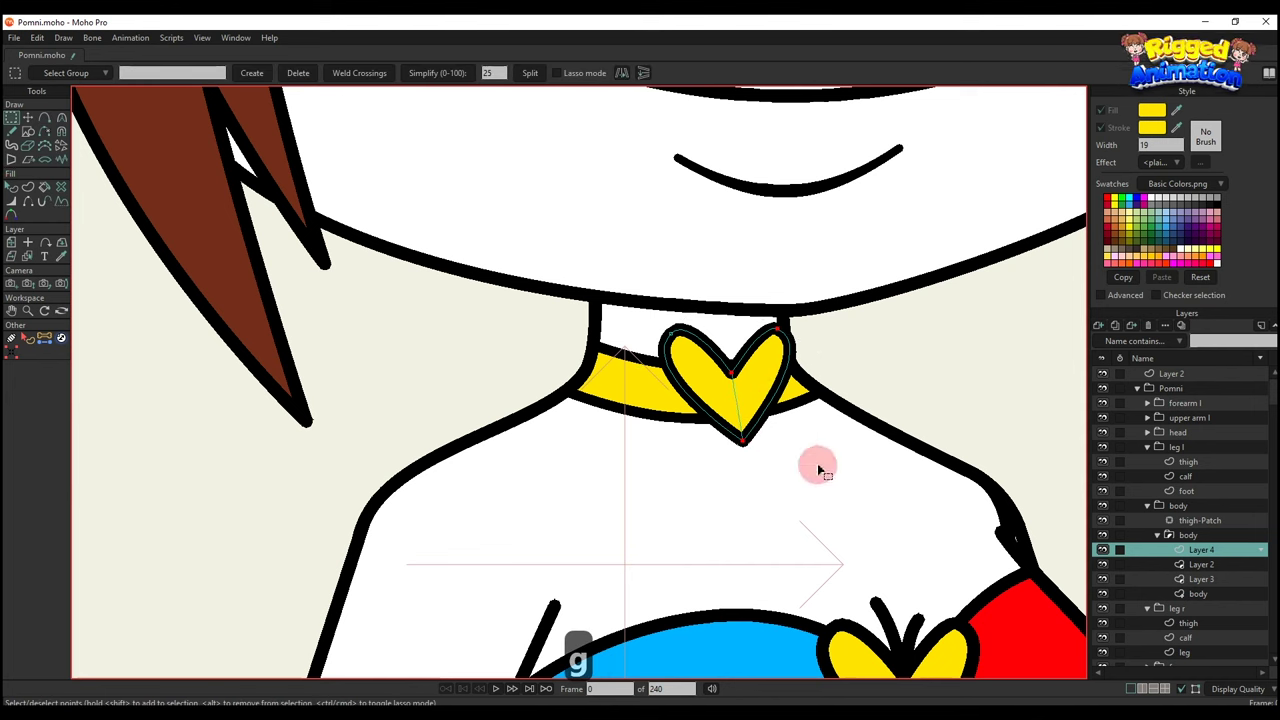
left_click(27, 188)
left_click(136, 73)
Set the stroke width of the heart's right half to 6 and its stroke colour to black.
scroll(692, 382, "down", 2)
key("q")
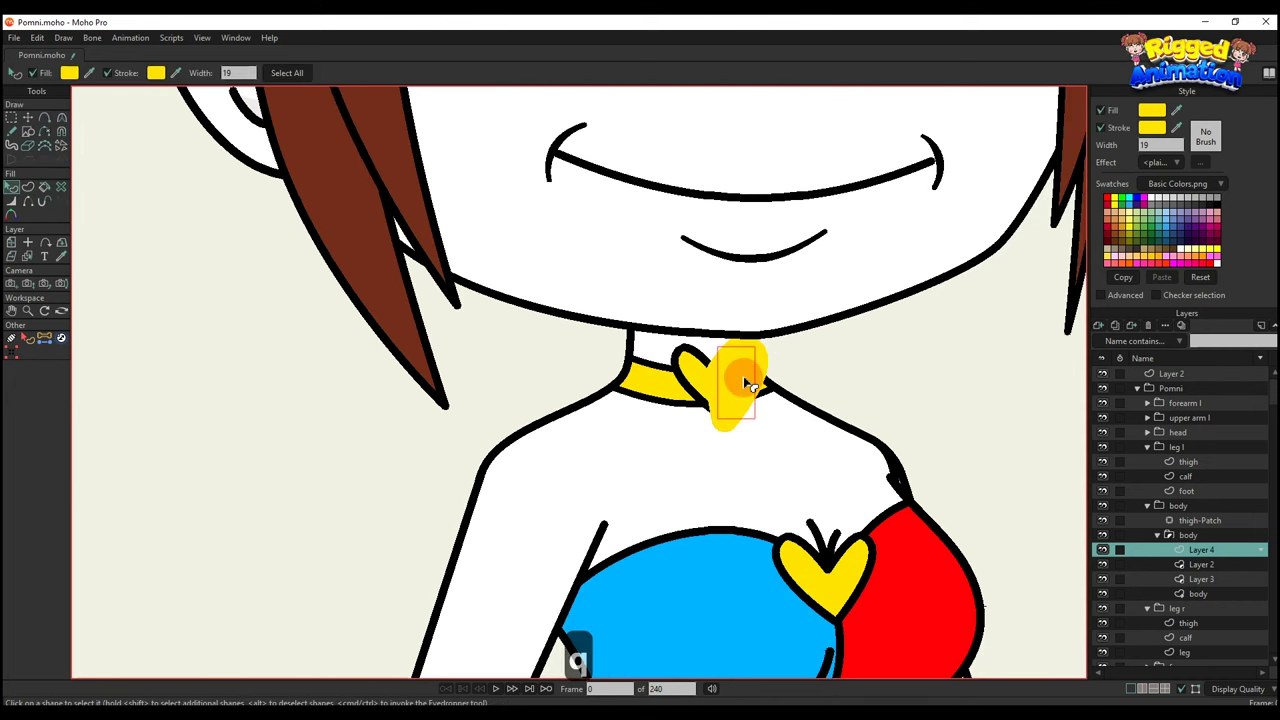
type("6")
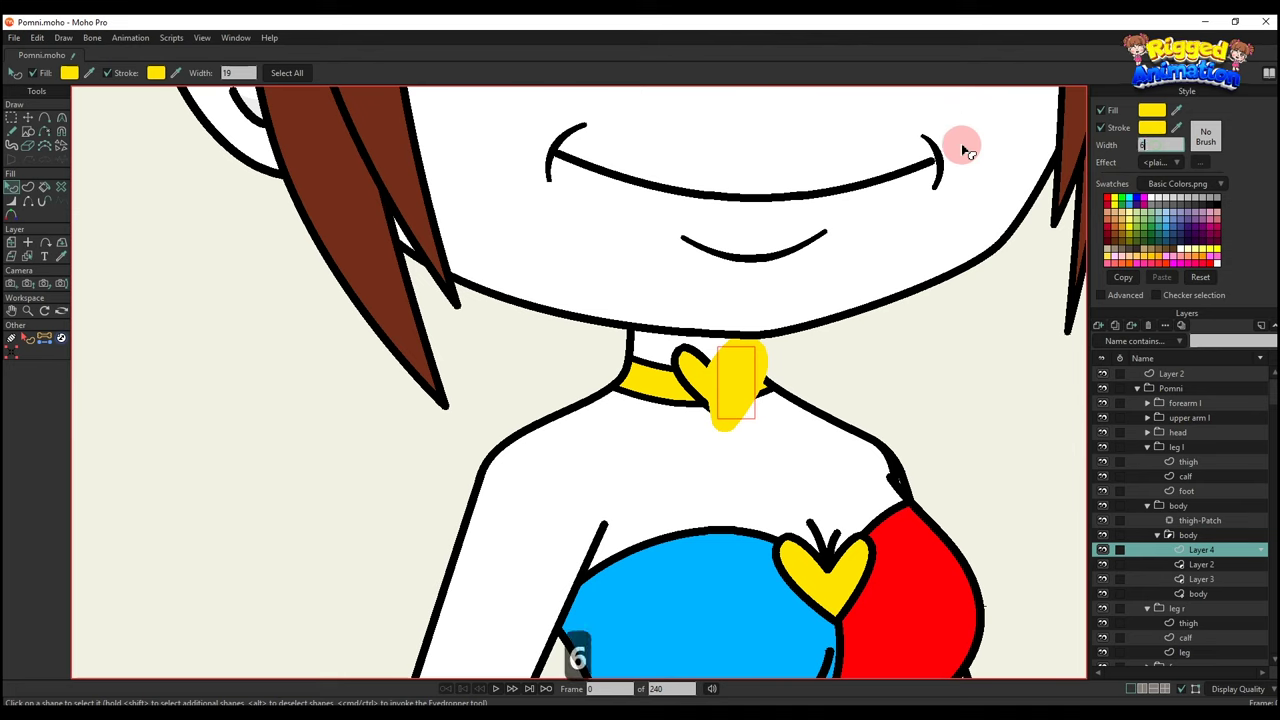
key("Return")
scroll(750, 378, "up", 2)
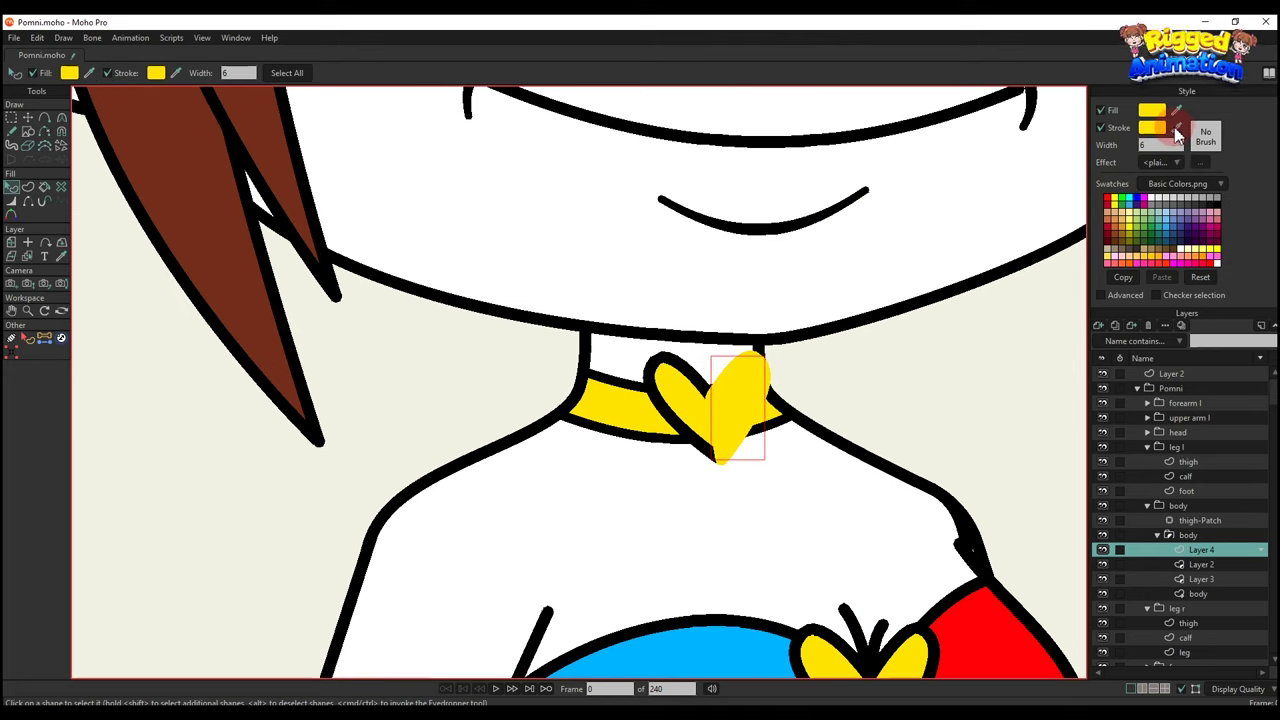
left_click(1152, 128)
left_click_drag(1000, 440, 906, 600)
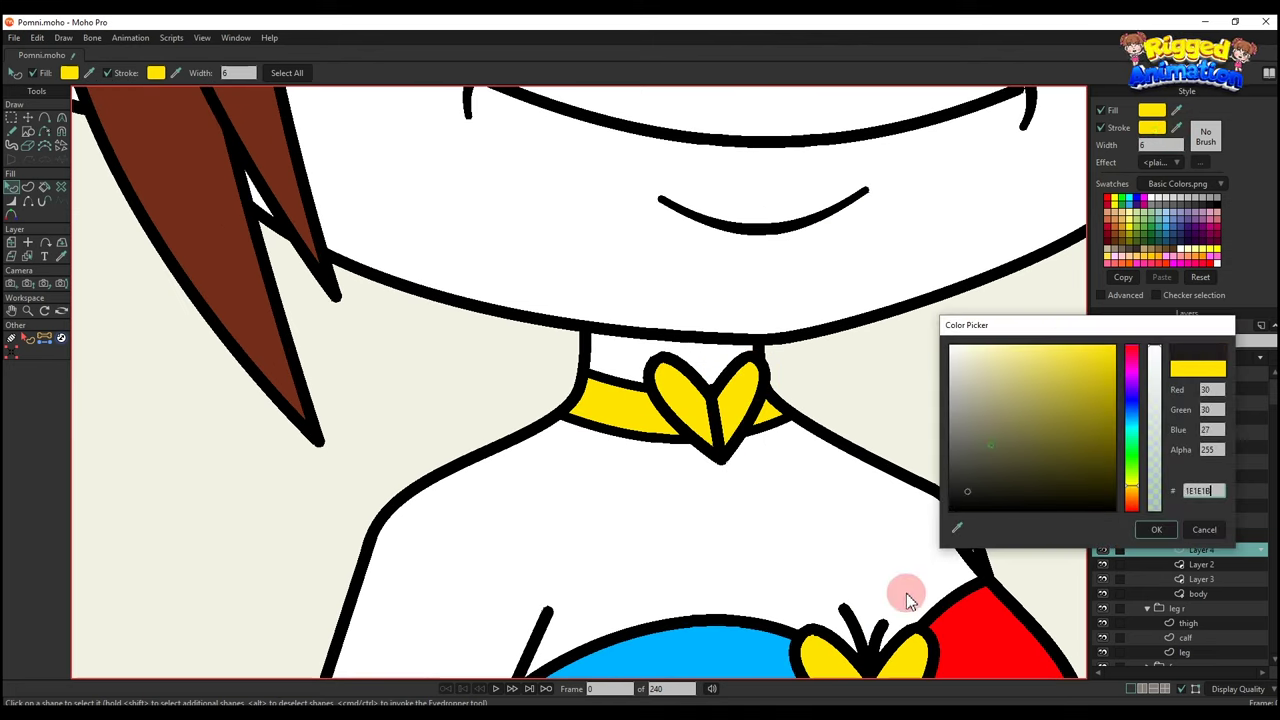
left_click(1157, 529)
Fill the choker heart's right half with blue and its left half with red.
scroll(752, 392, "down", 2)
scroll(757, 390, "down", 2)
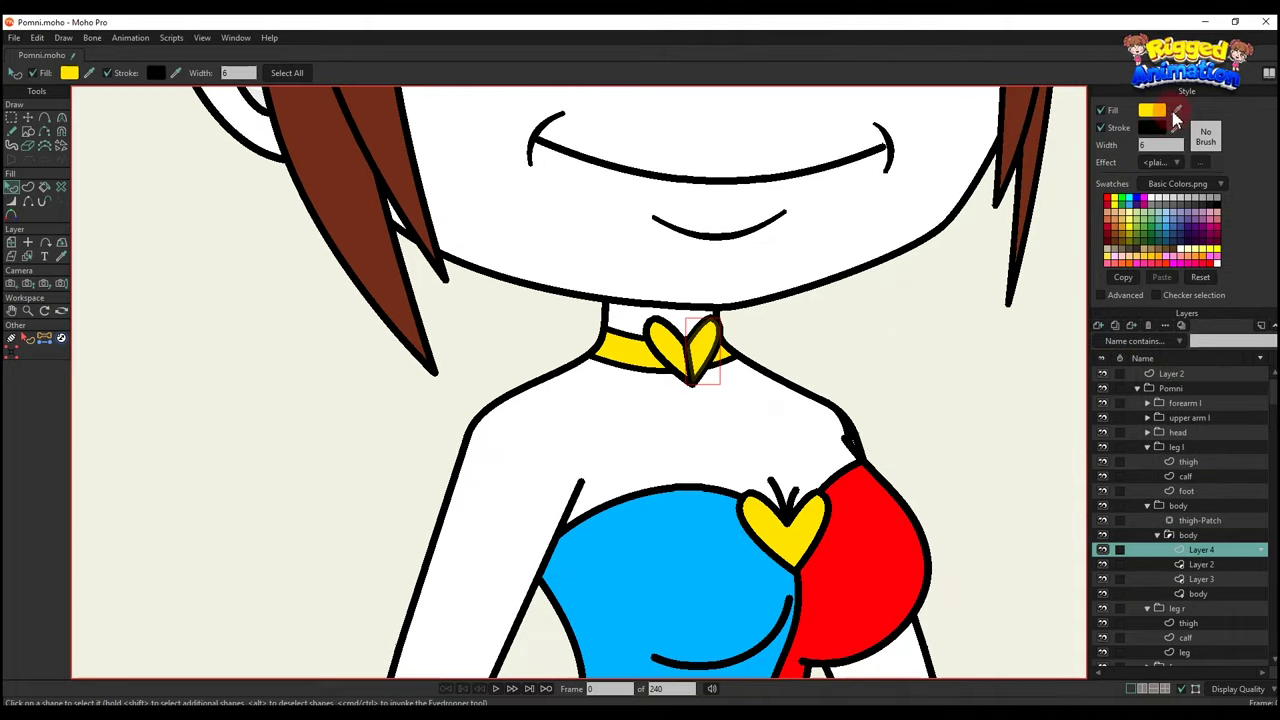
left_click(677, 378)
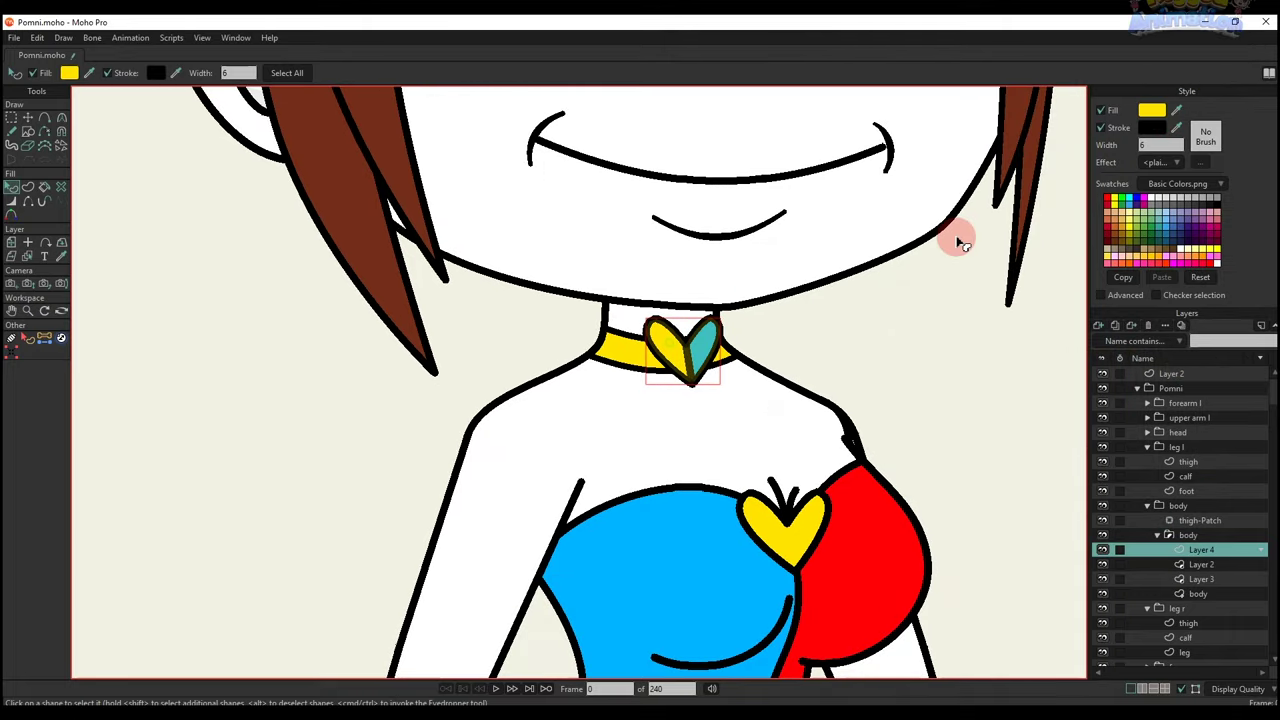
left_click_drag(1173, 112, 884, 522)
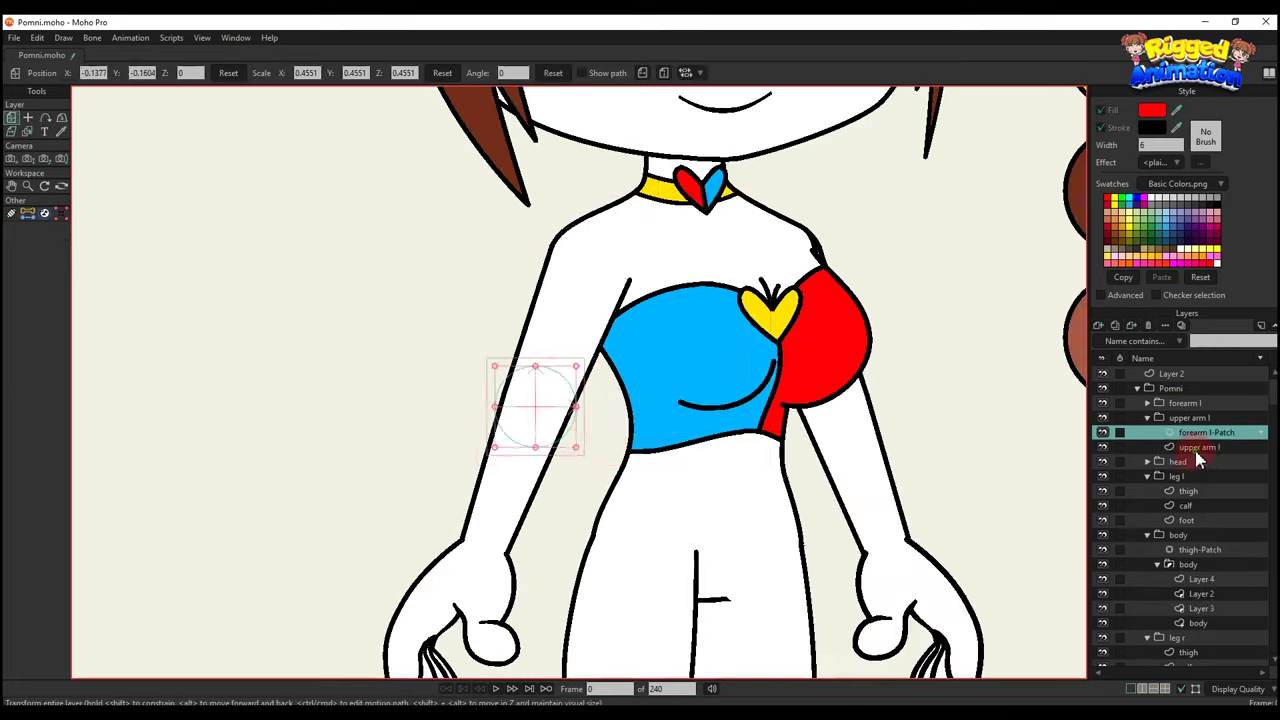
Add a new vector layer above the upper arm l layer in its group.
left_click(1197, 450)
left_click(1101, 328)
left_click(1180, 443)
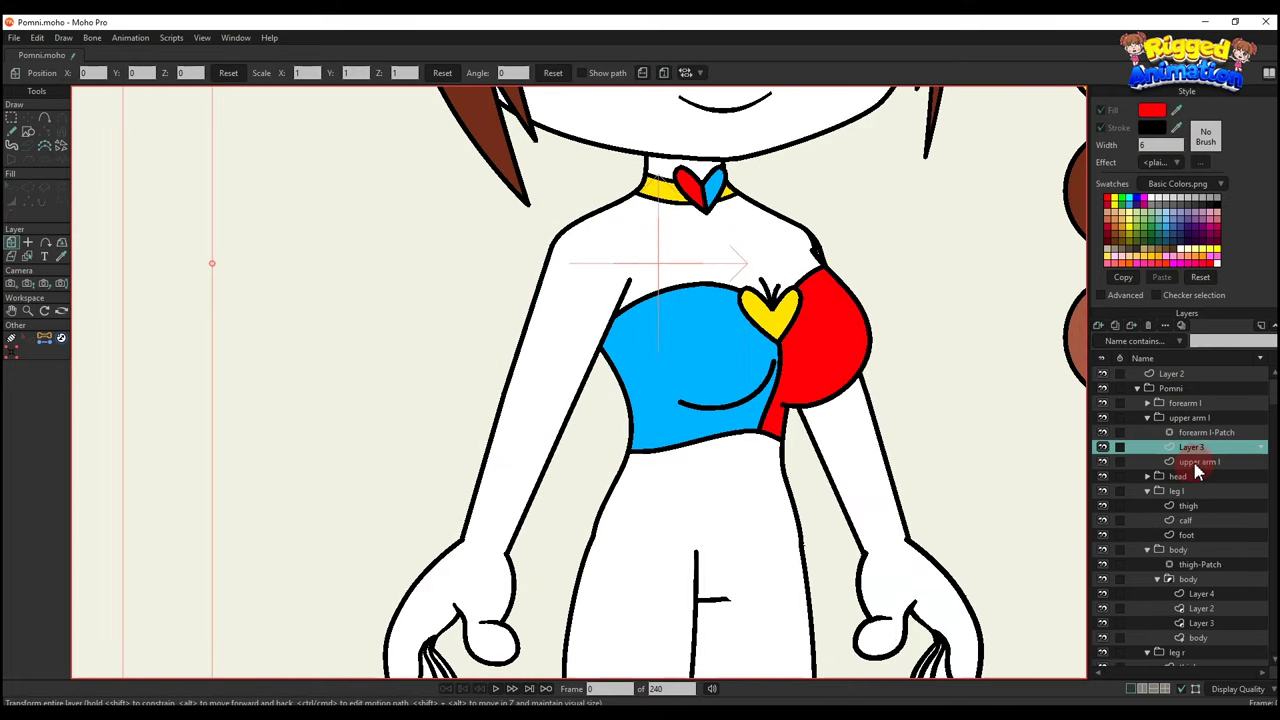
Set the upper arm l group mask to Hide all, leave forearm l-Patch unmasked and add the upper arm l layer to the mask.
double_click(1190, 418)
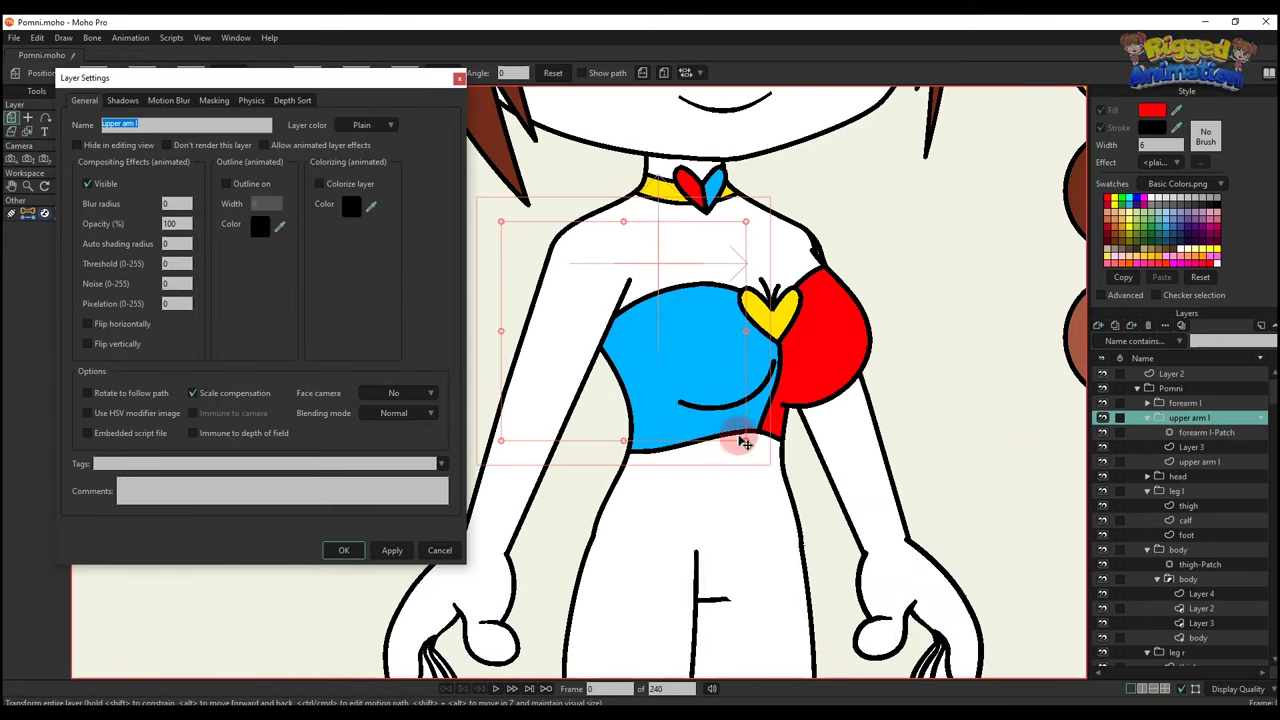
left_click(213, 100)
left_click(170, 183)
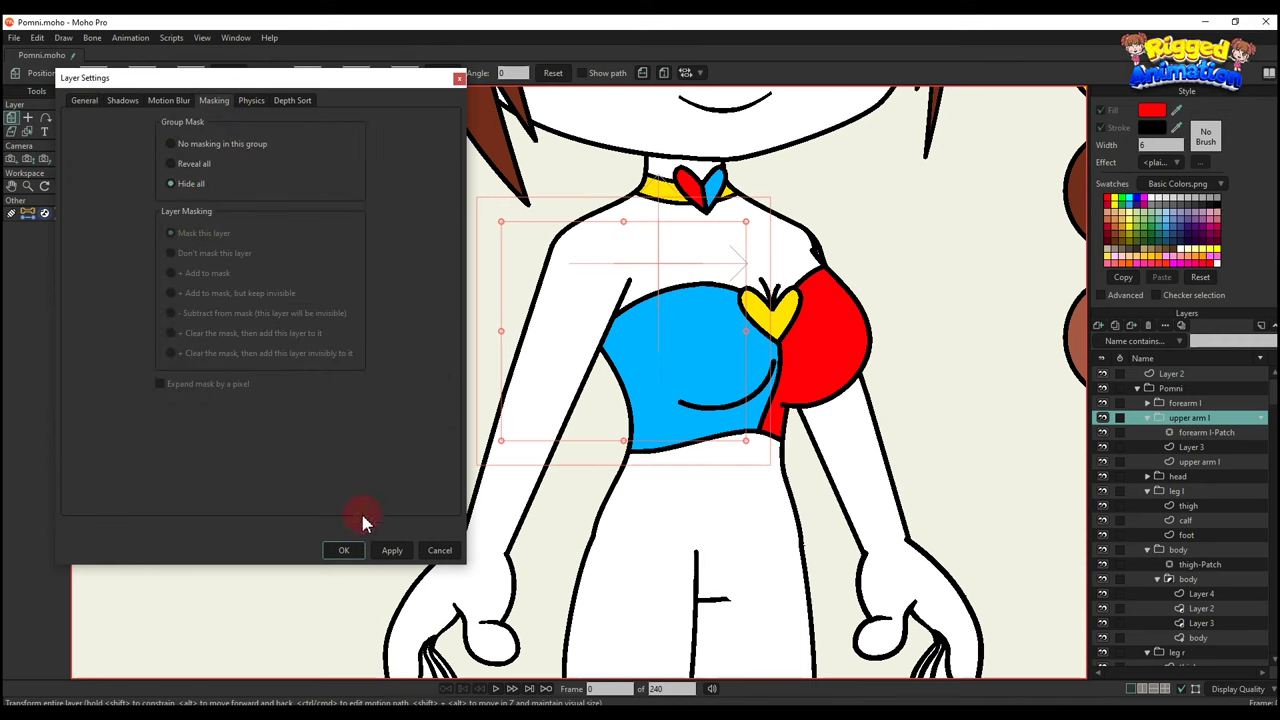
left_click(343, 550)
right_click(1192, 433)
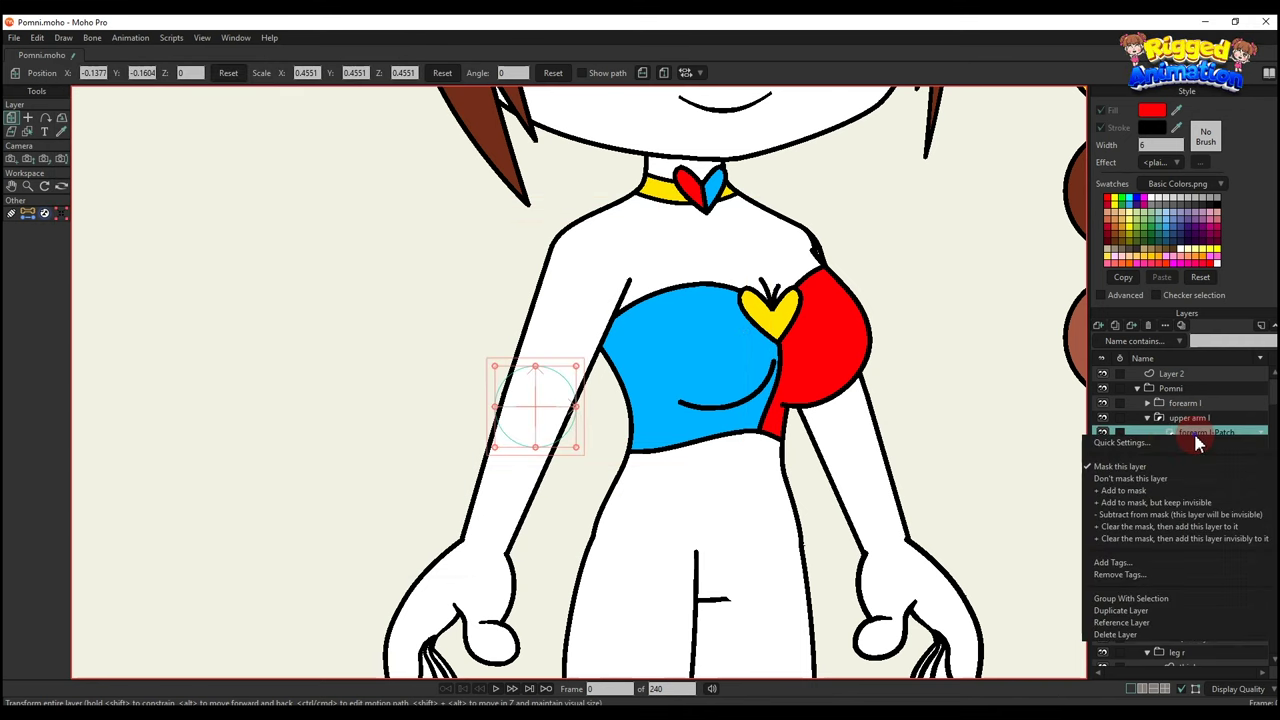
left_click(1219, 481)
Draw a downward-bowed curve across the upper arm l on the new layer, level with the armpit.
left_click(1196, 449)
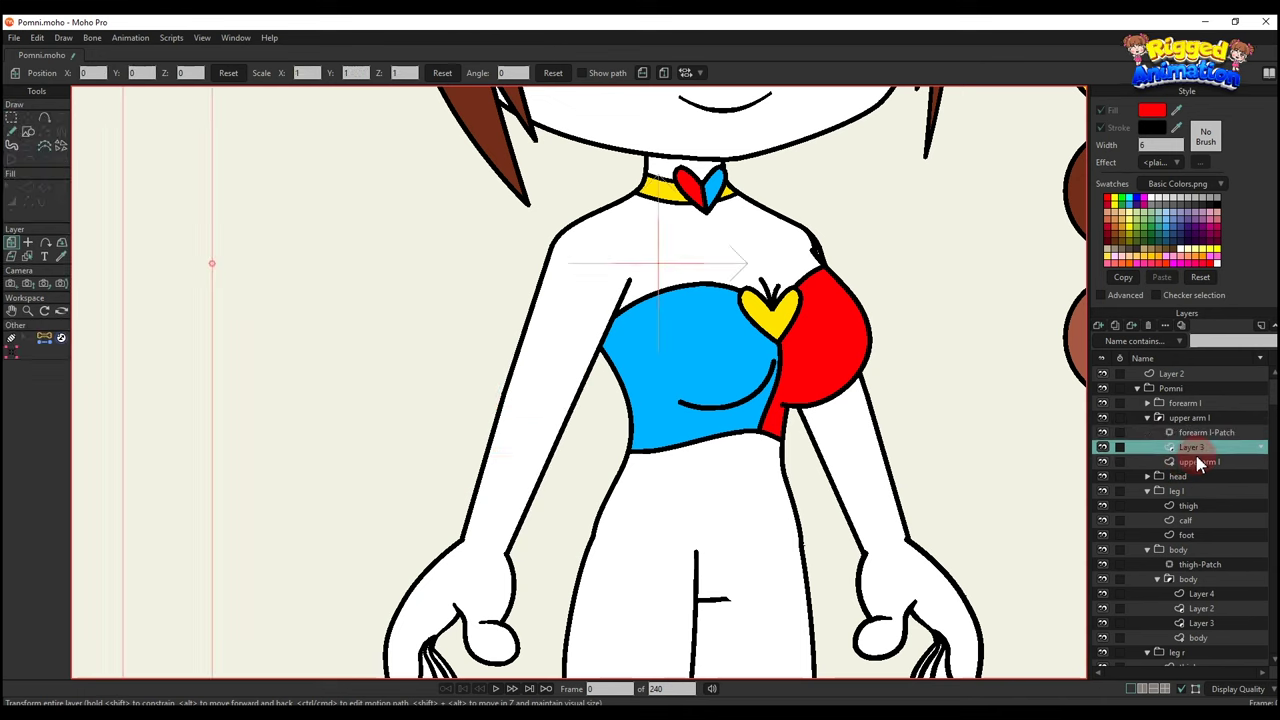
key("a")
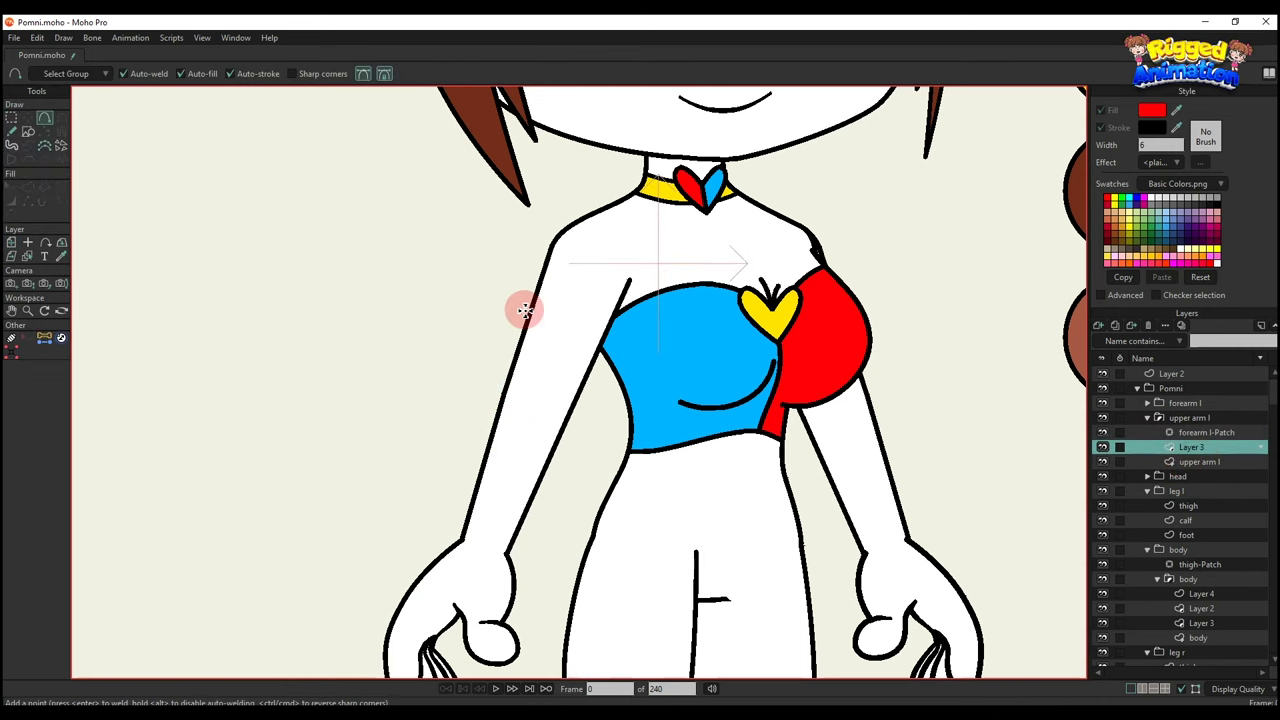
key("t")
left_click(584, 341)
key("g")
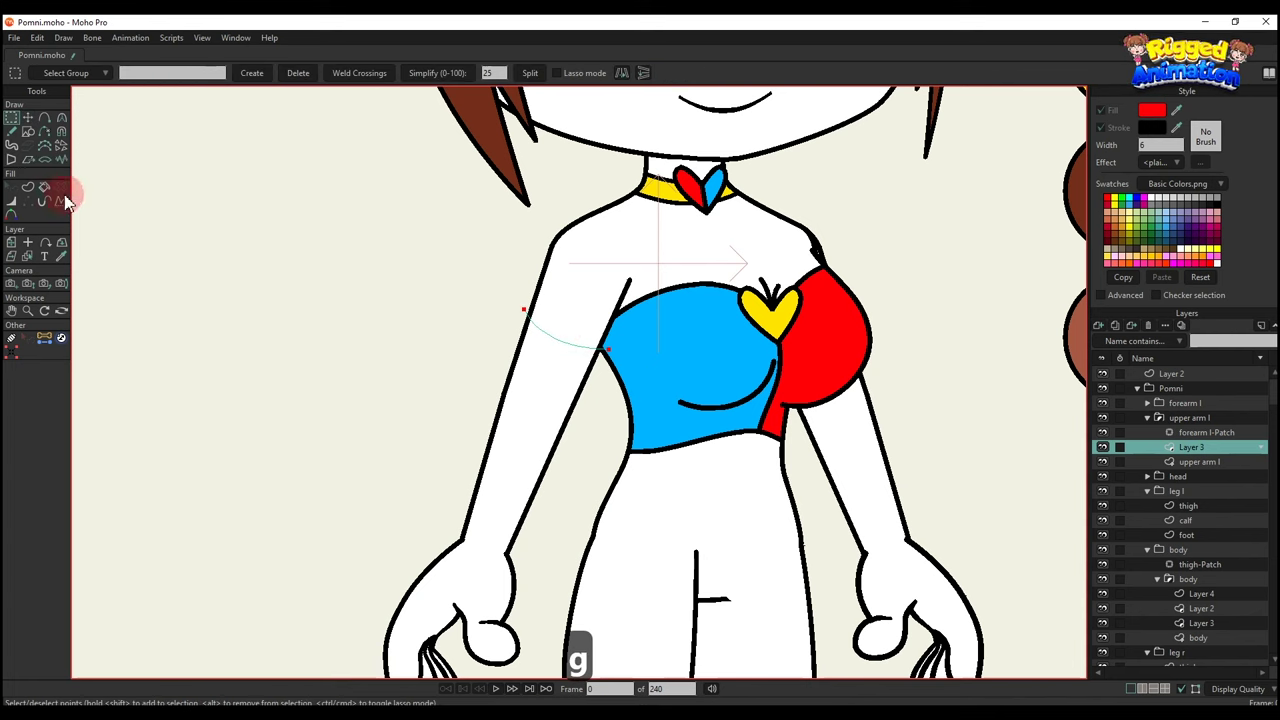
Create a stroke-only black shape from the arm curve with a width of 25.
left_click(43, 184)
left_click(29, 186)
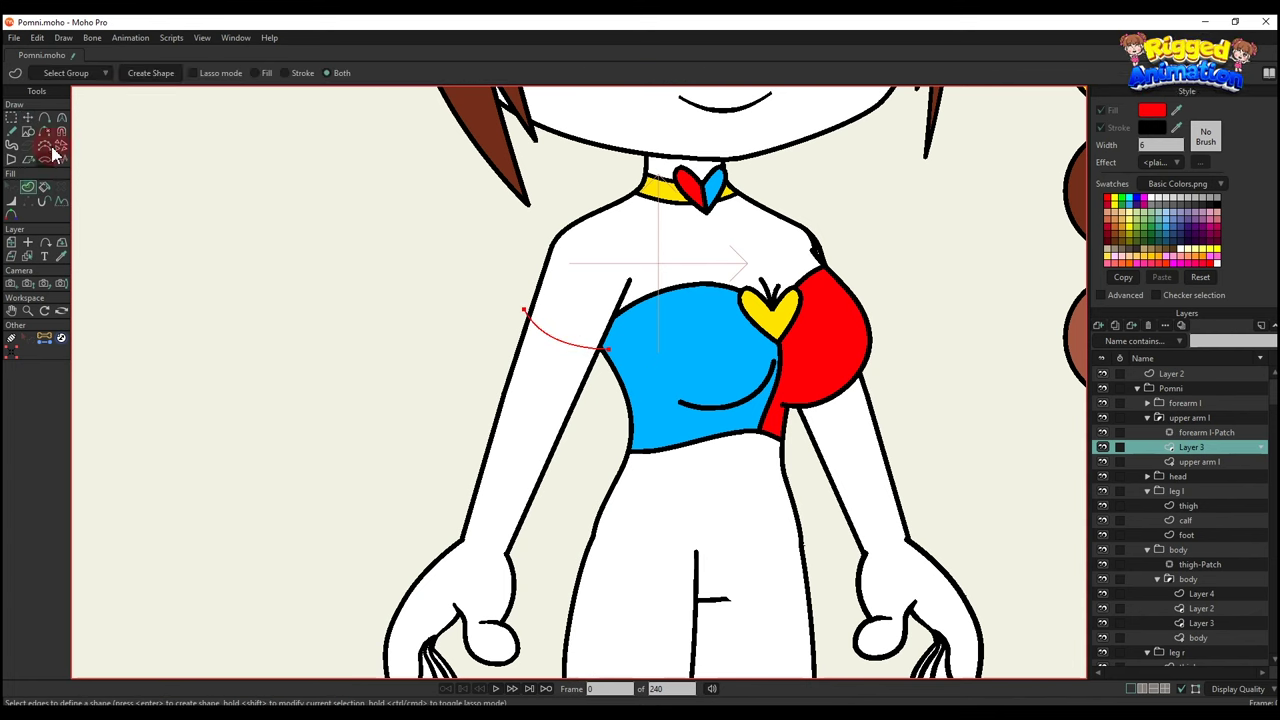
left_click(150, 76)
mouse_move(368, 151)
left_mouse_down()
mouse_move(419, 185)
mouse_move(349, 166)
left_mouse_up()
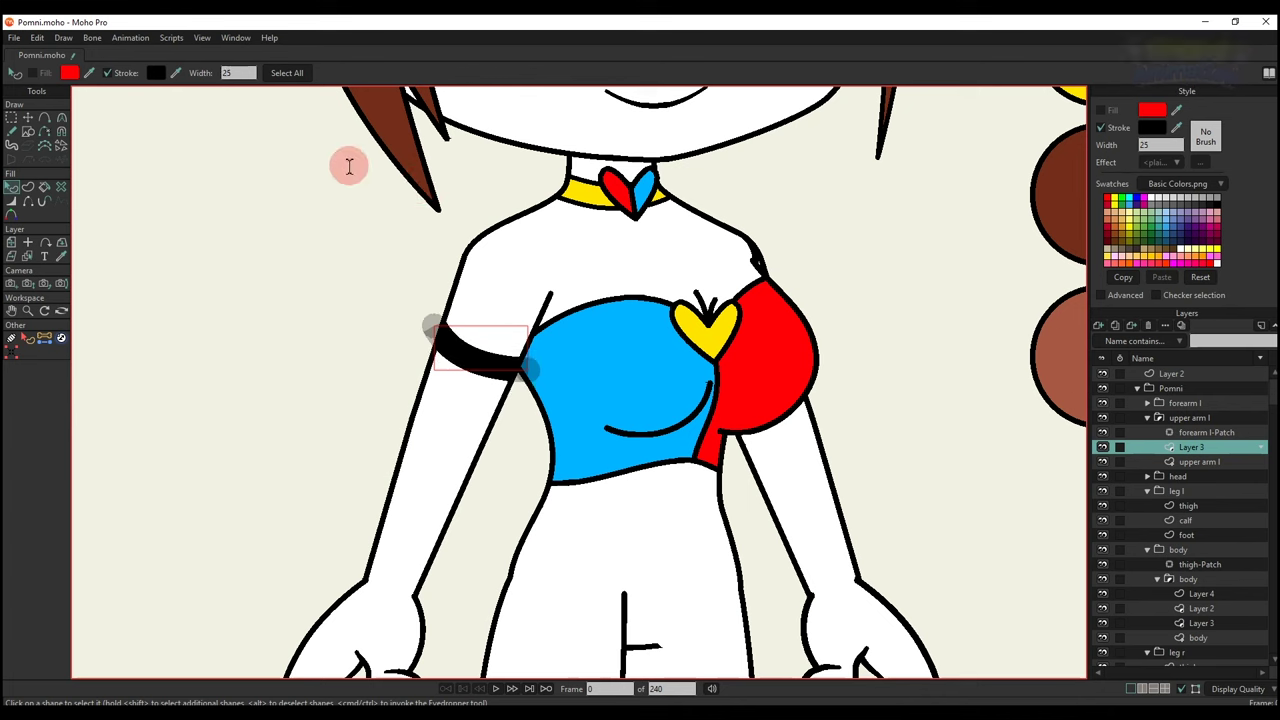
scroll(520, 370, "up", 1)
scroll(480, 372, "down", 3)
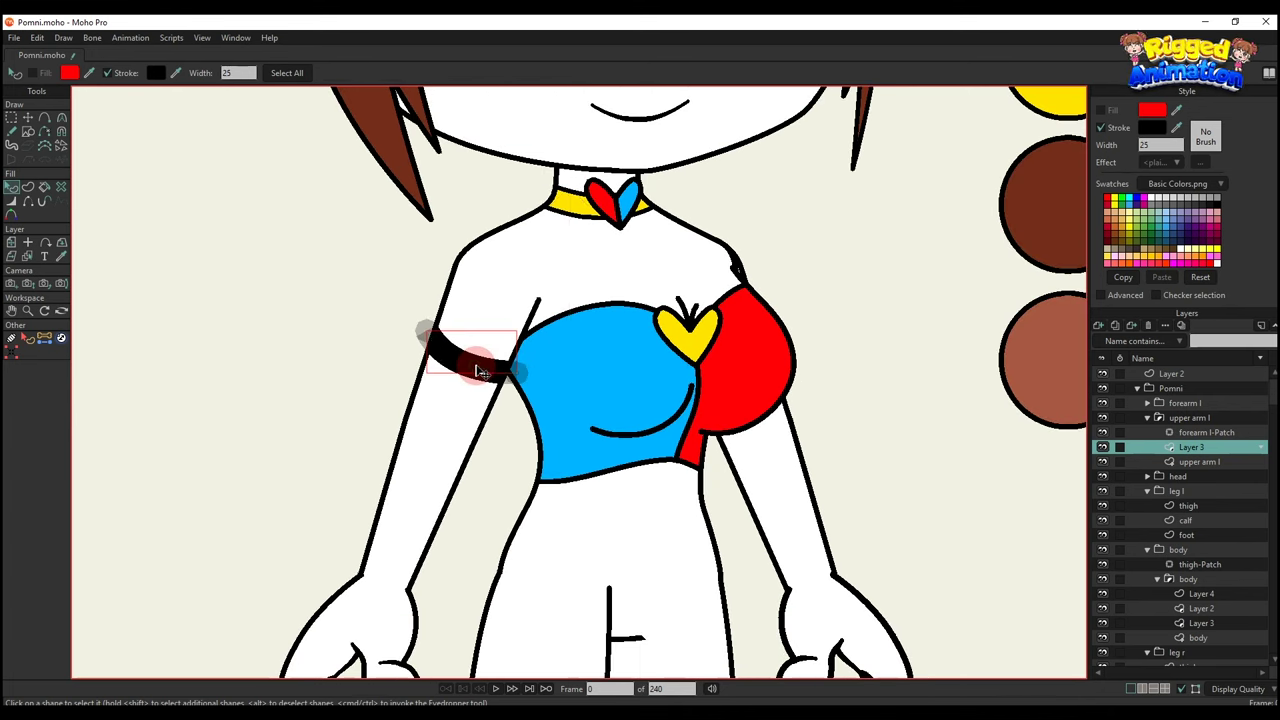
Duplicate the arm band in place and give the copy a yellow stroke with a width of 14.
key("t")
scroll(481, 372, "up", 3)
key("ctrl+c")
key("ctrl+v")
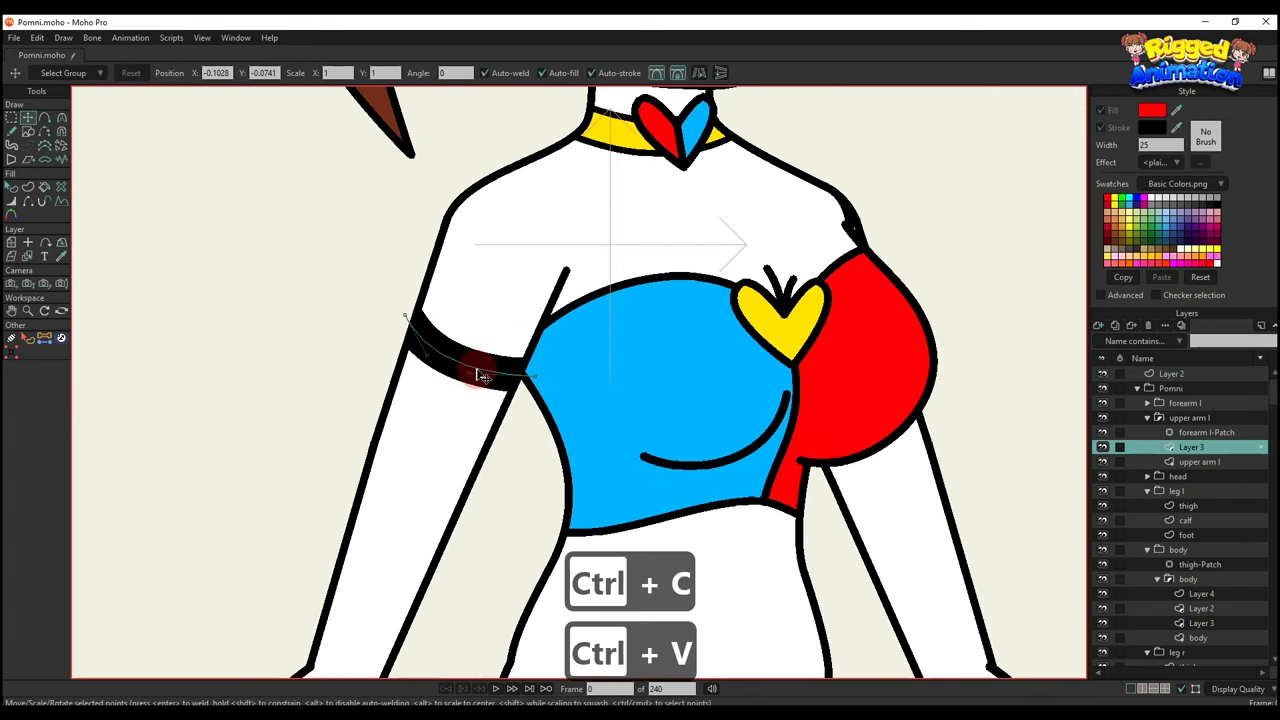
key("q")
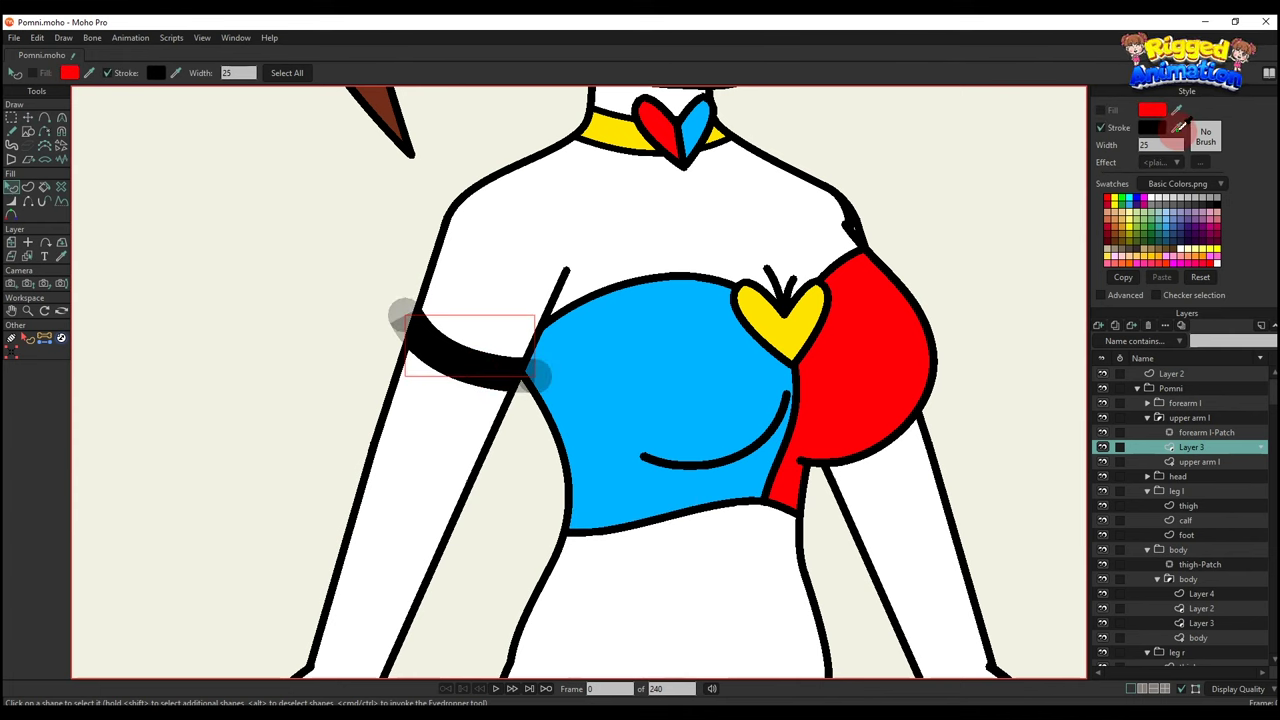
left_click(803, 316, "ctrl")
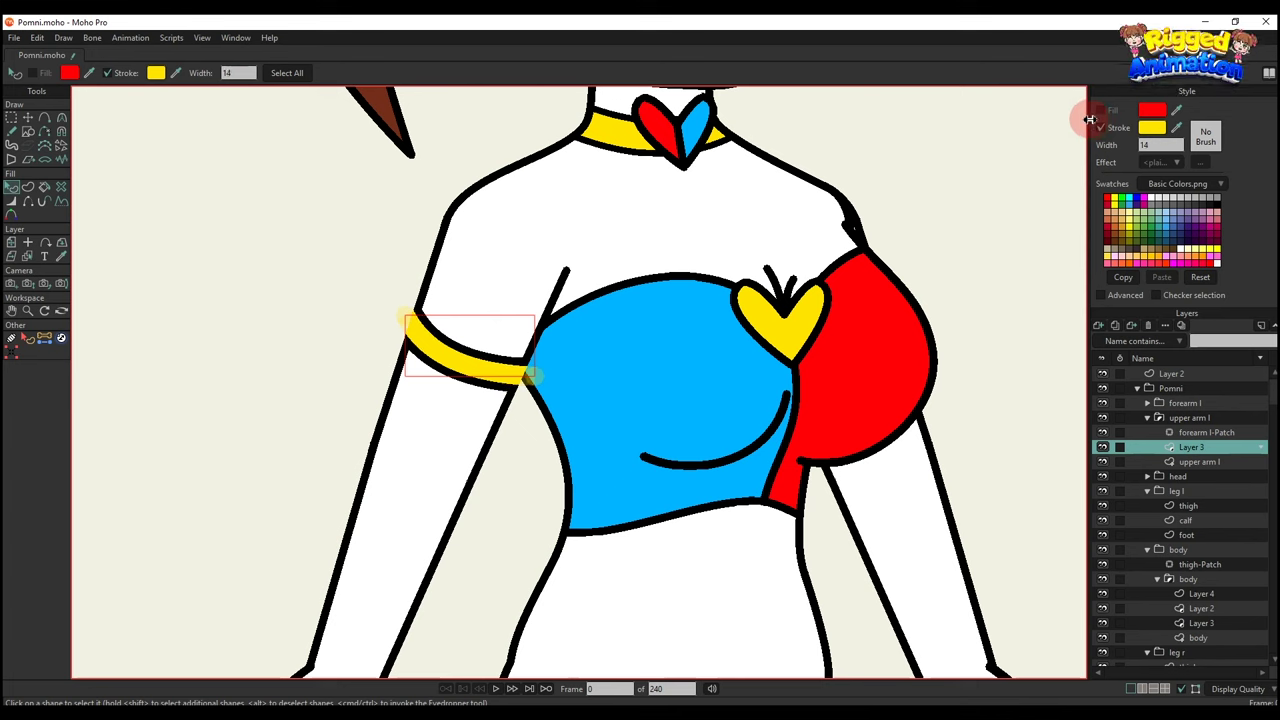
Exclude strokes in the masking settings of the upper arm l layer.
double_click(1203, 460)
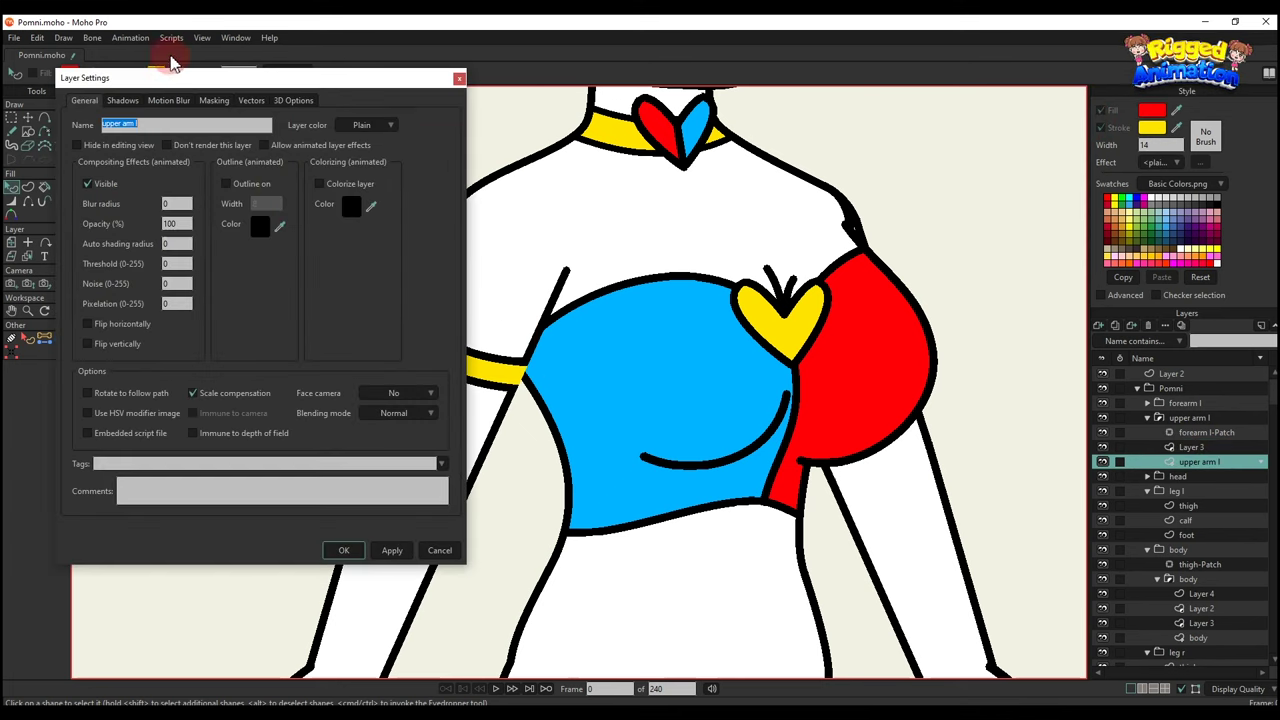
left_click(213, 100)
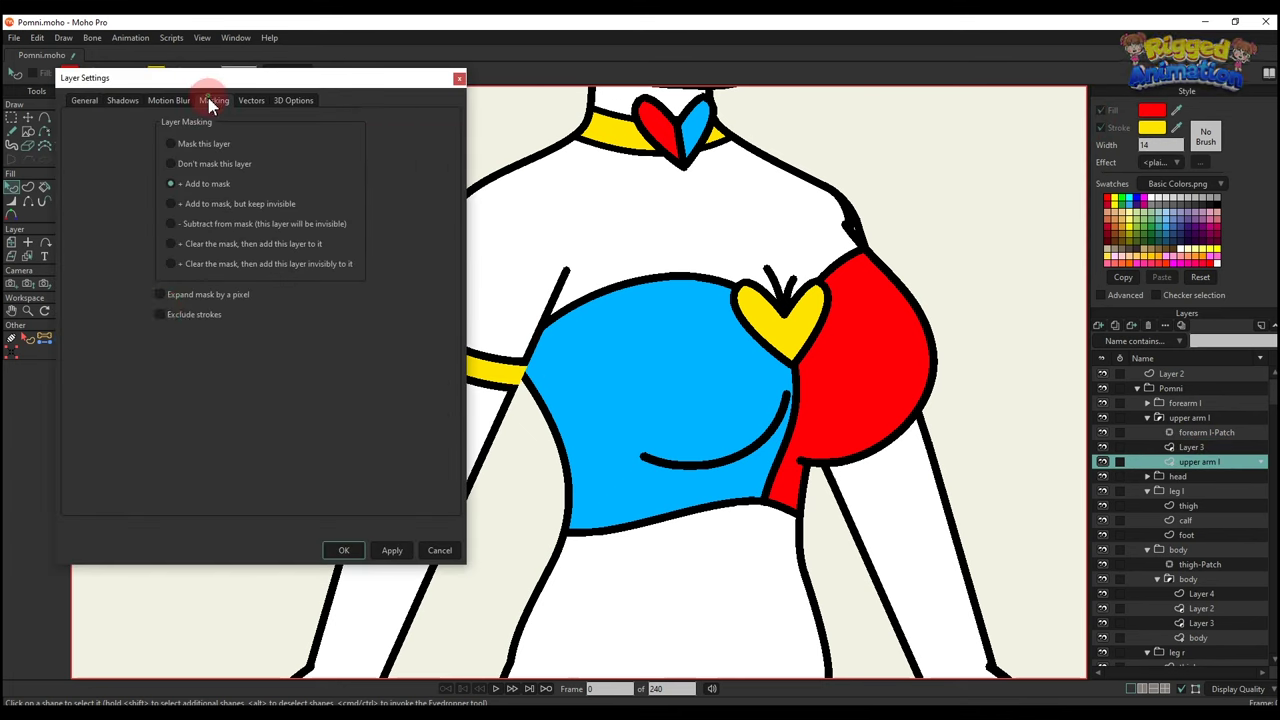
left_click(344, 551)
scroll(699, 361, "down", 5)
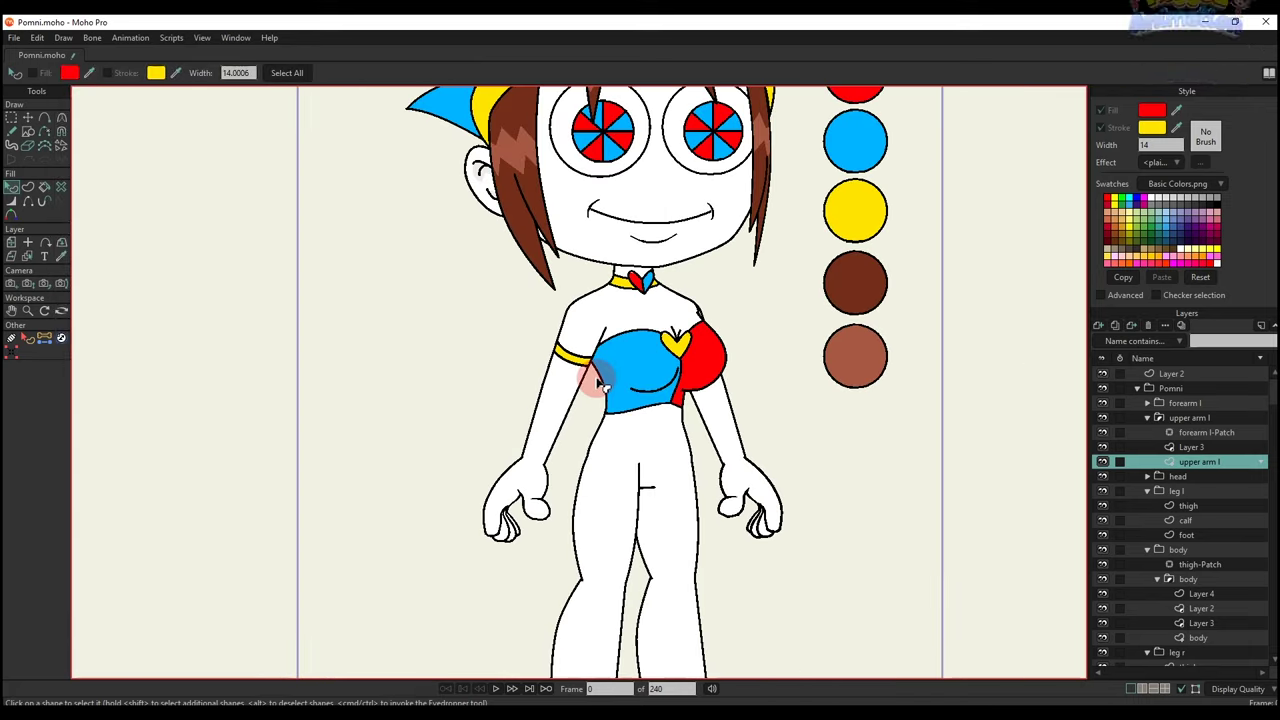
Increase the arm band's stroke widths to 35 for the black shape and 23 for the yellow one.
scroll(601, 385, "up", 6)
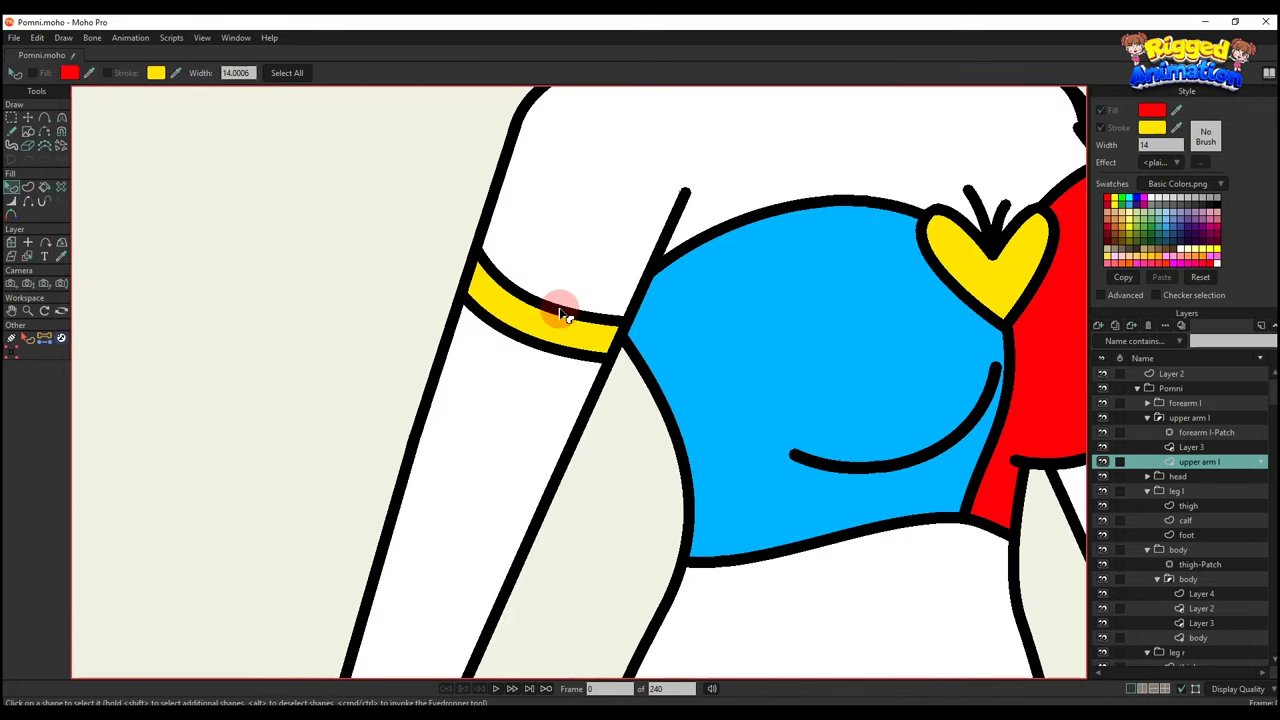
left_click(563, 314)
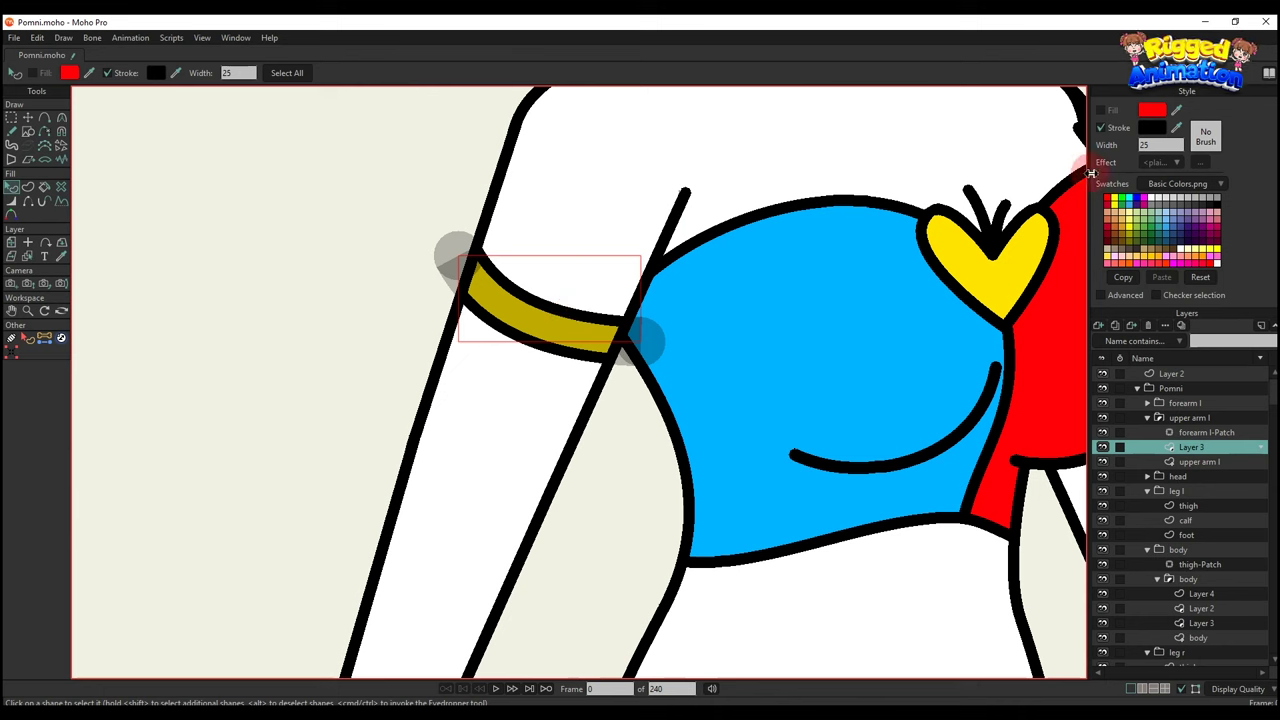
left_click_drag(1180, 174, 1126, 211)
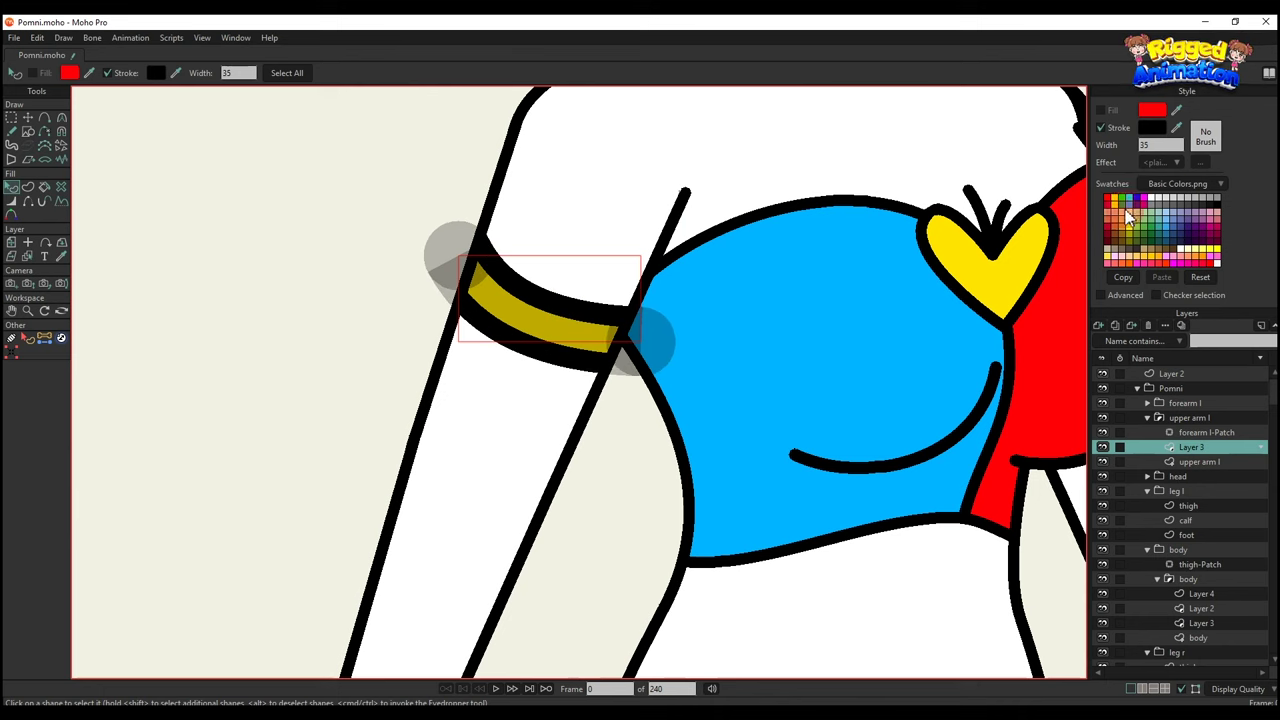
left_click(577, 335)
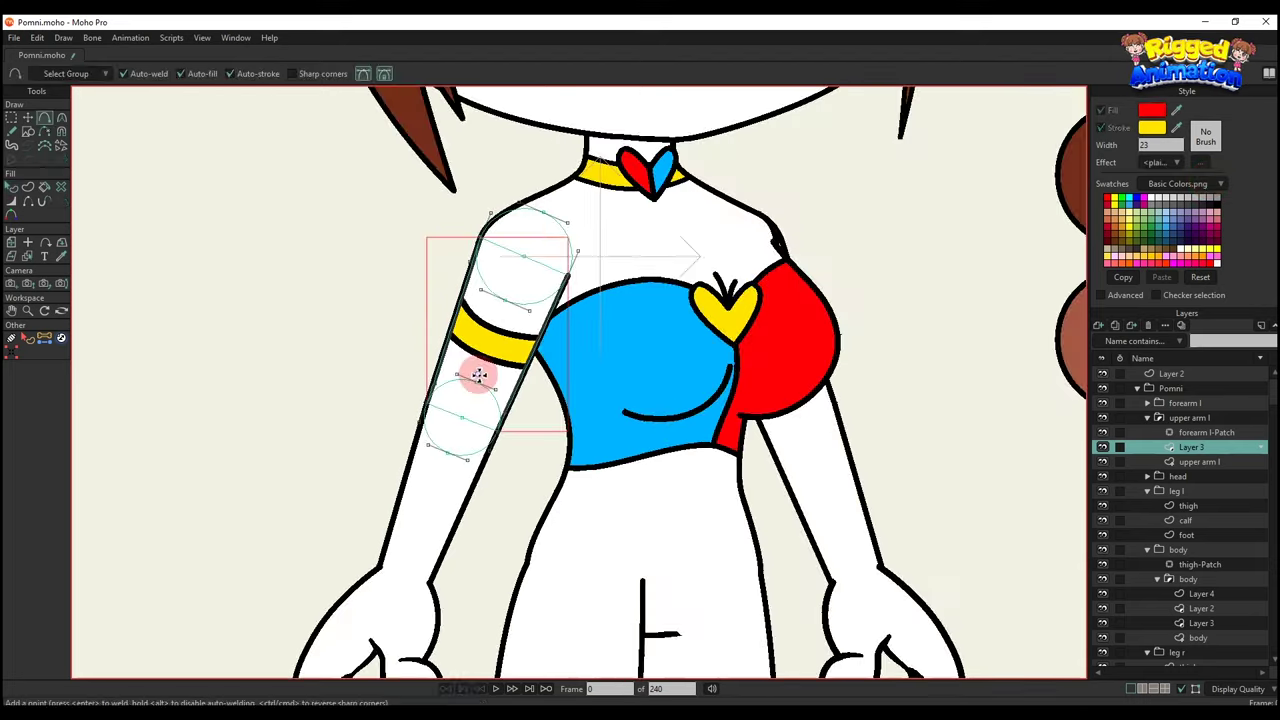
Add a vector layer above upper arm l and draw a closed shape around the arm below the yellow band.
left_click(1200, 461)
left_click(1098, 326)
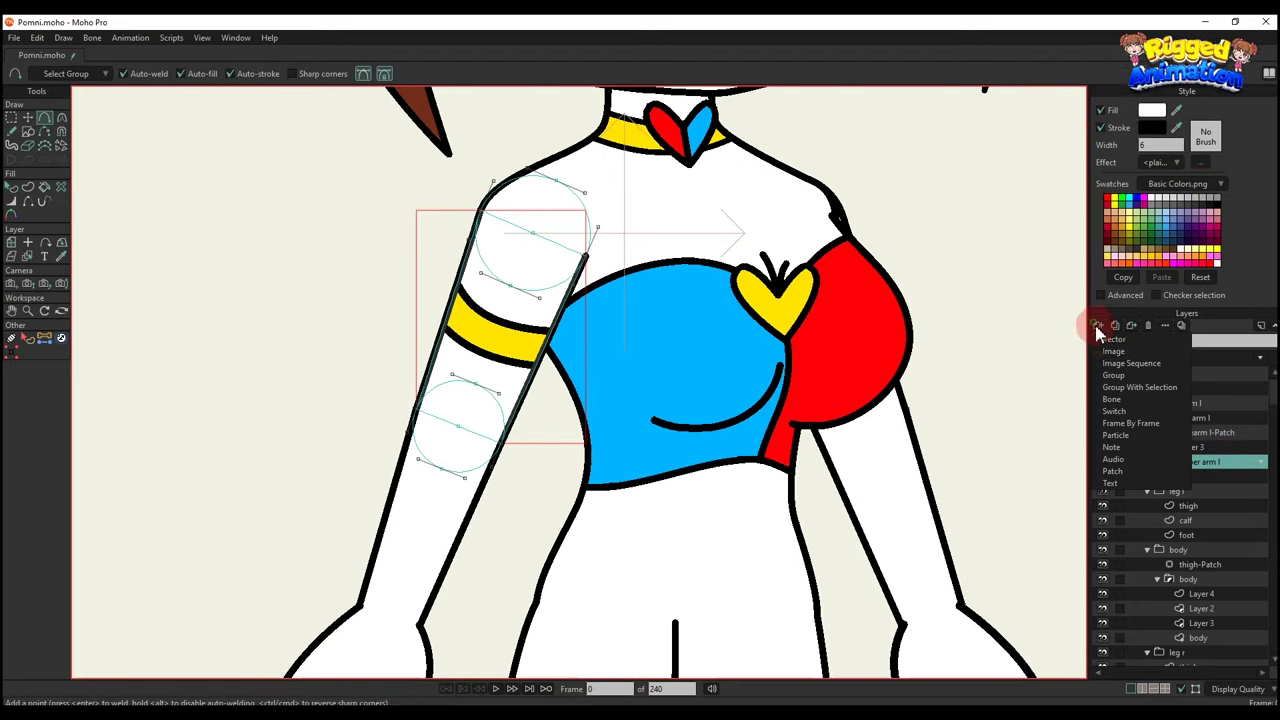
left_click(1112, 340)
scroll(446, 291, "up", 1)
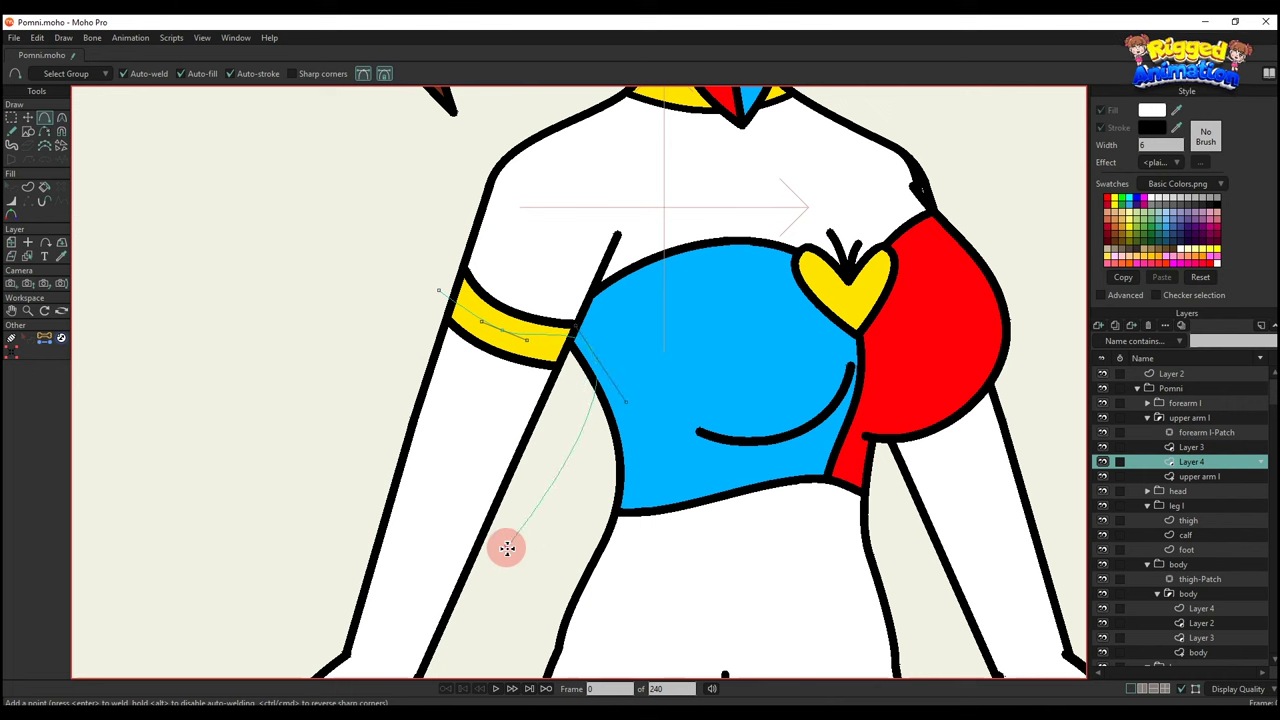
left_click(436, 292)
key("ctrl+a")
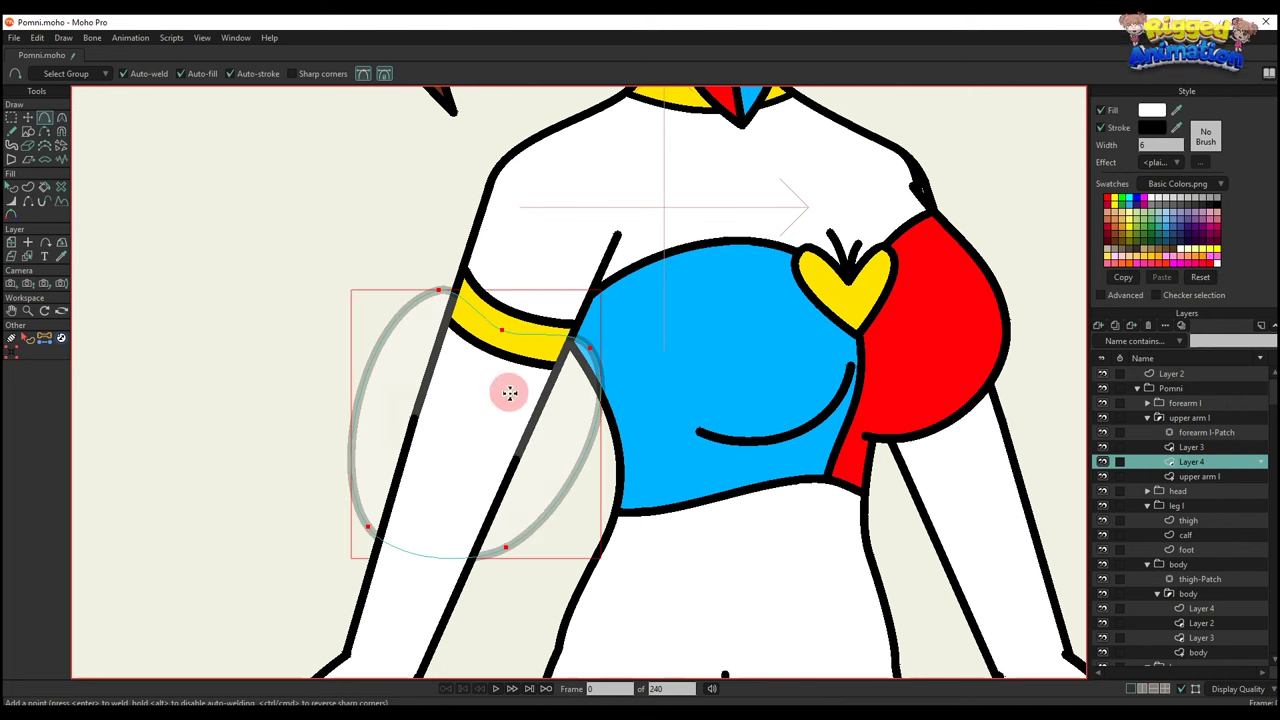
Sharpen the new shape's corners and move its two lower points to follow the arm's slant.
key("c")
left_click_drag(508, 391, 14, 490)
key("t")
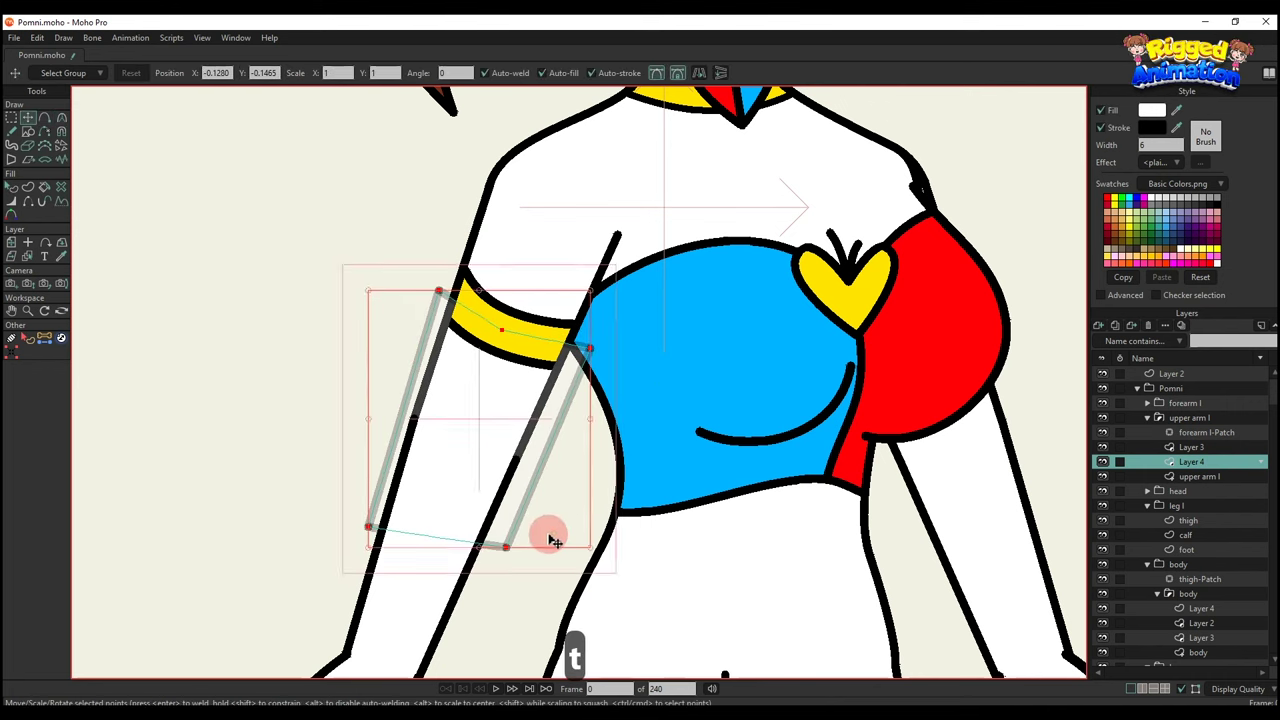
left_click_drag(505, 547, 498, 562)
left_click_drag(392, 538, 364, 522)
left_click(502, 331)
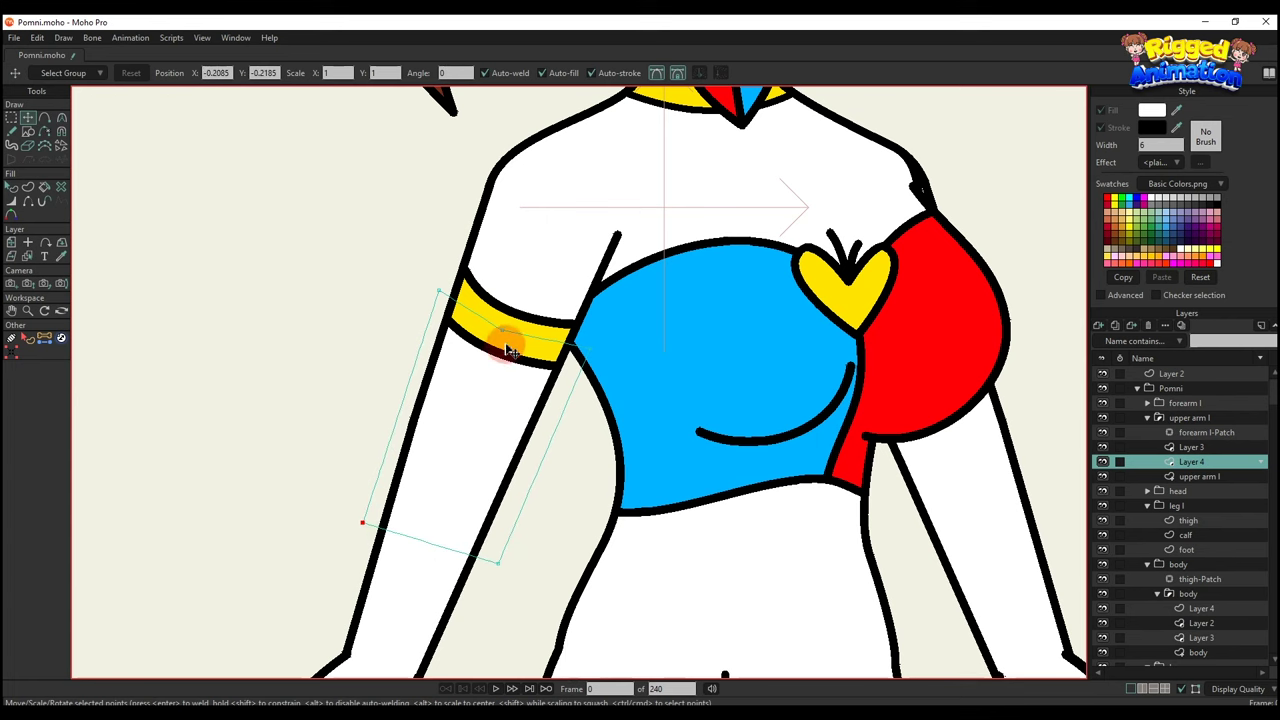
key("c")
Fill the new shape below the arm band with the red sampled from the bodice.
key("q")
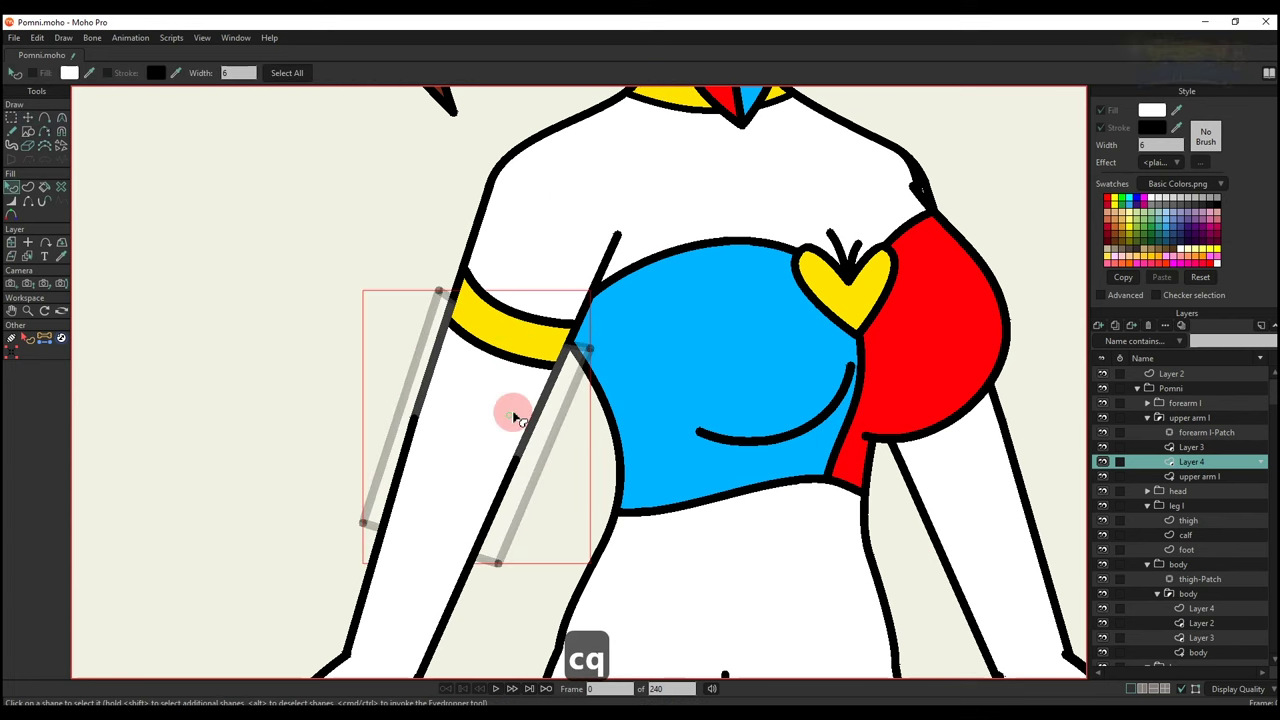
left_click(902, 313, "ctrl")
left_click(668, 351)
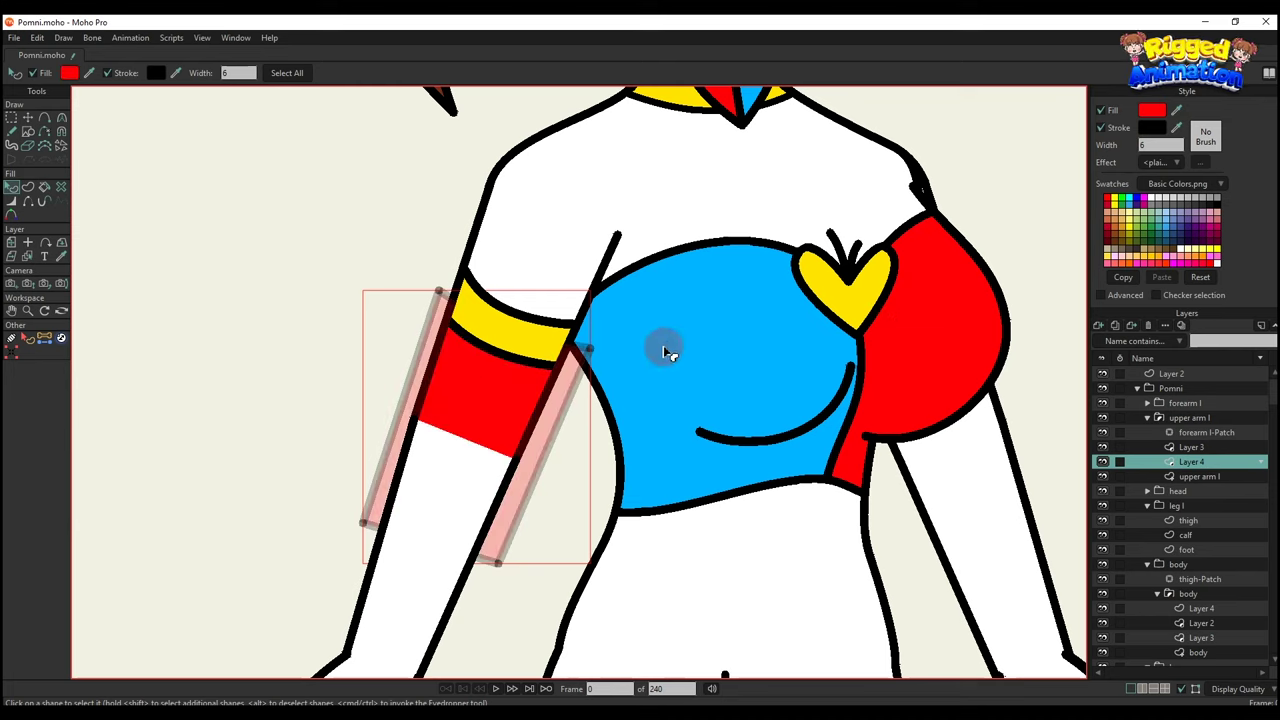
Fill both shapes of the forearm l layer with the red sampled from the bodice.
scroll(423, 422, "down", 2)
key("q")
left_click(602, 346)
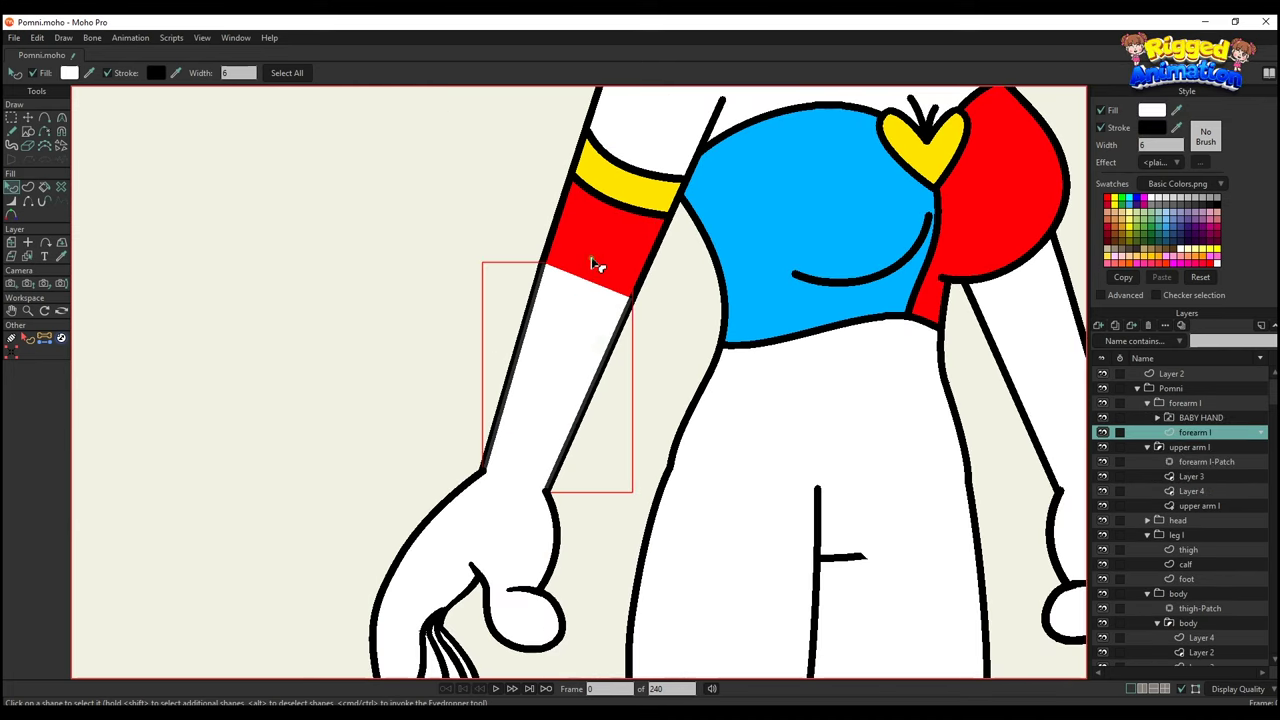
left_click(509, 488, "shift")
scroll(838, 297, "down", 2)
left_click_drag(832, 296, 733, 331)
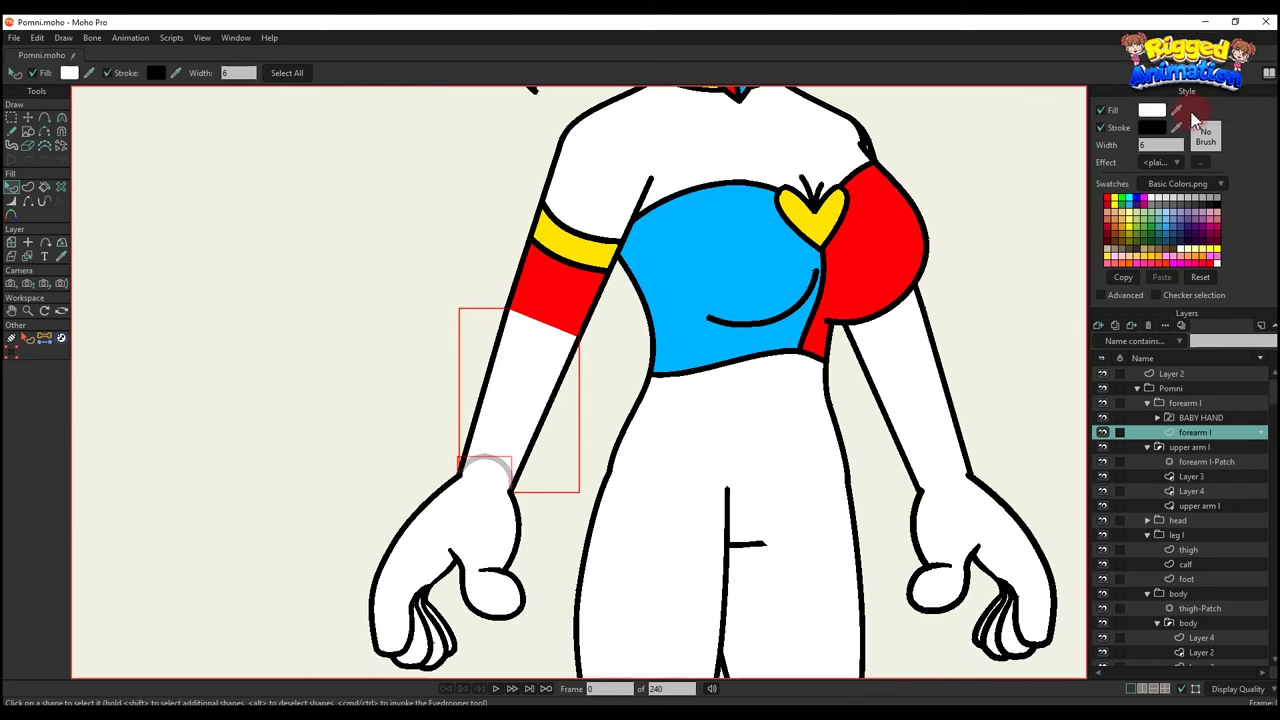
left_click_drag(1177, 111, 905, 234)
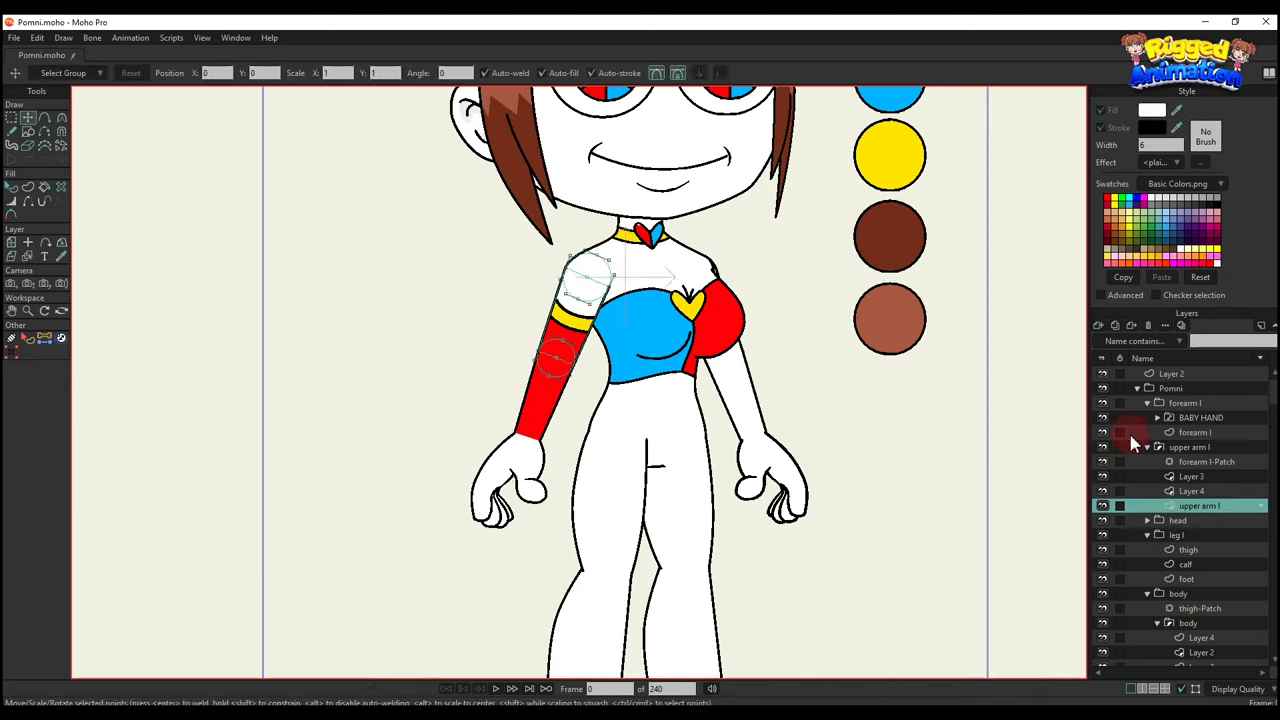
Change the SKIN1 style of the forearm l BABY HAND to the bodice's red fill.
left_click(1200, 418)
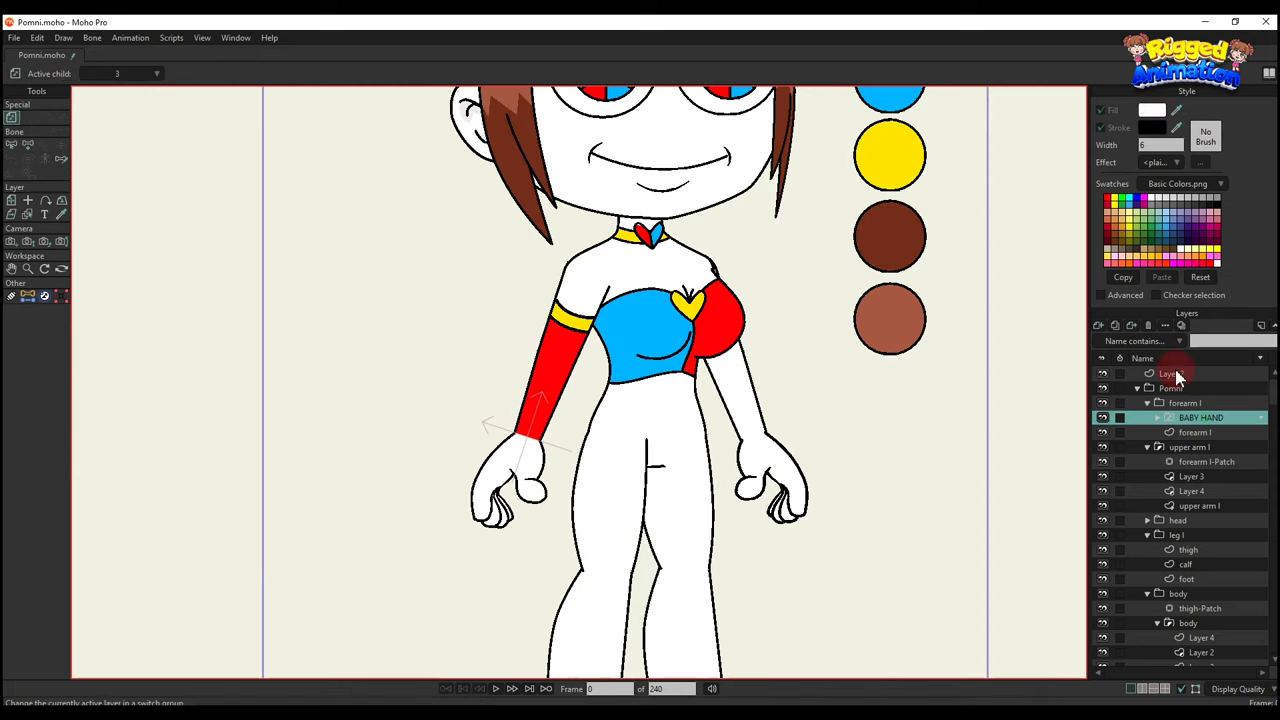
left_click(1100, 296)
left_click(1205, 110)
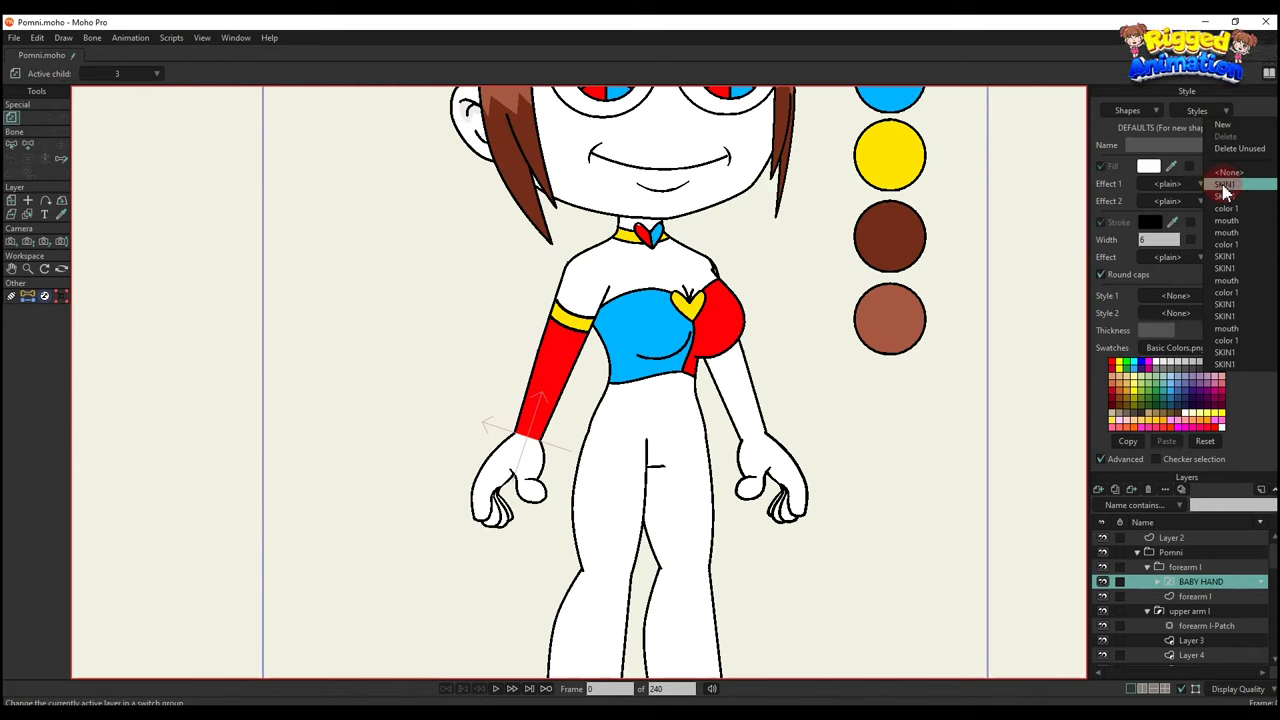
left_click(1225, 184)
left_click_drag(1172, 168, 730, 305)
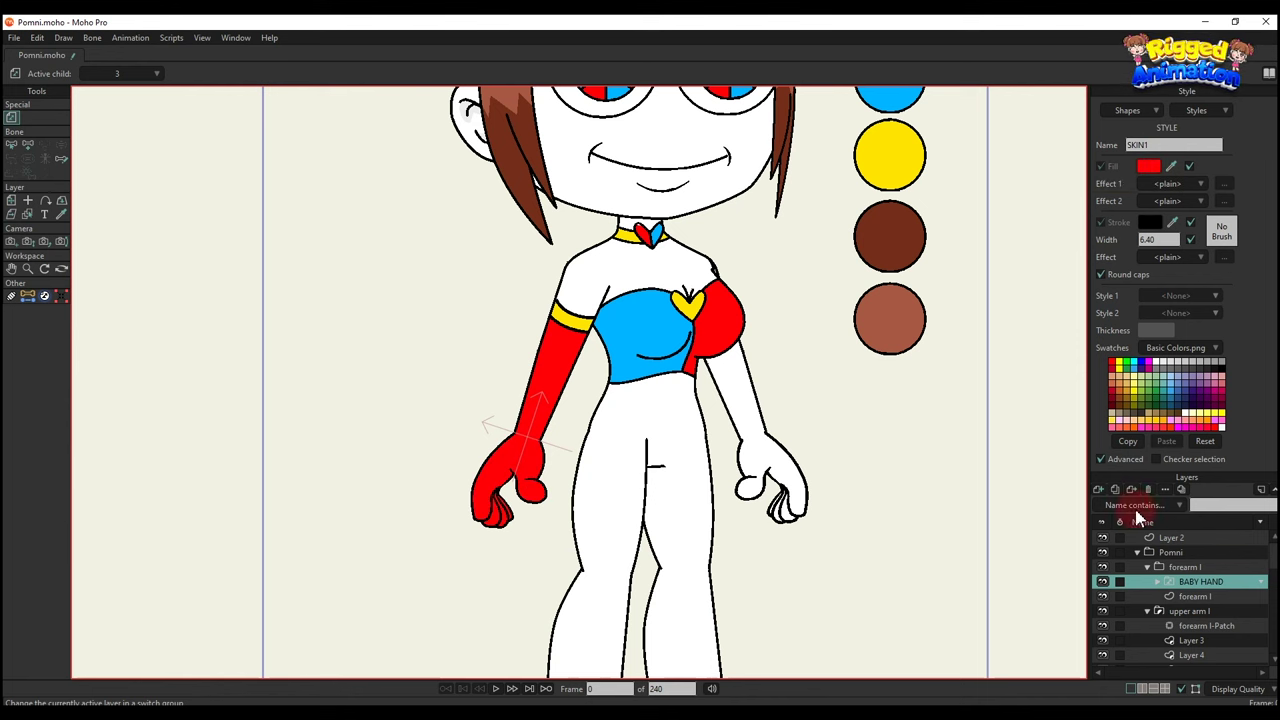
left_click(1101, 461)
Collapse the body group and hide it.
scroll(583, 392, "down", 3)
scroll(654, 348, "up", 8)
right_click(660, 345, "alt")
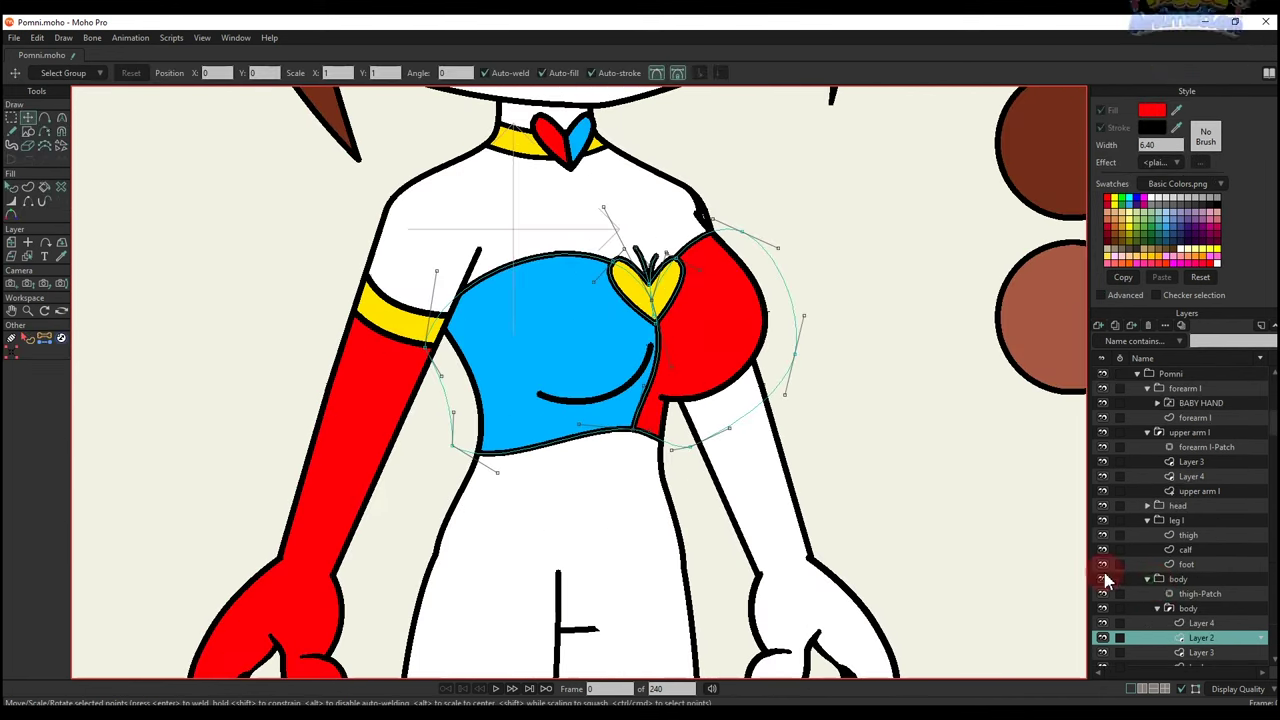
left_click(1147, 579)
left_click(1103, 579)
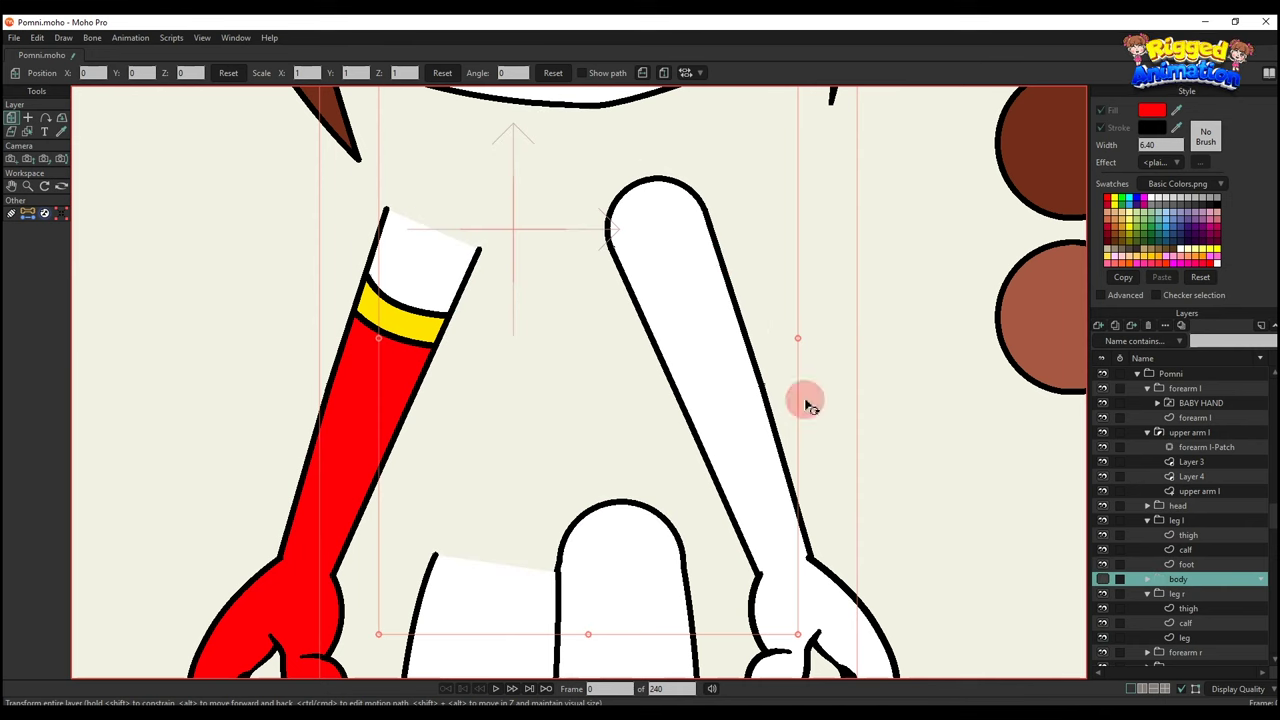
Add a vector layer above upper arm r and set the upper arm r group's mask to Hide all.
right_click(682, 282, "alt")
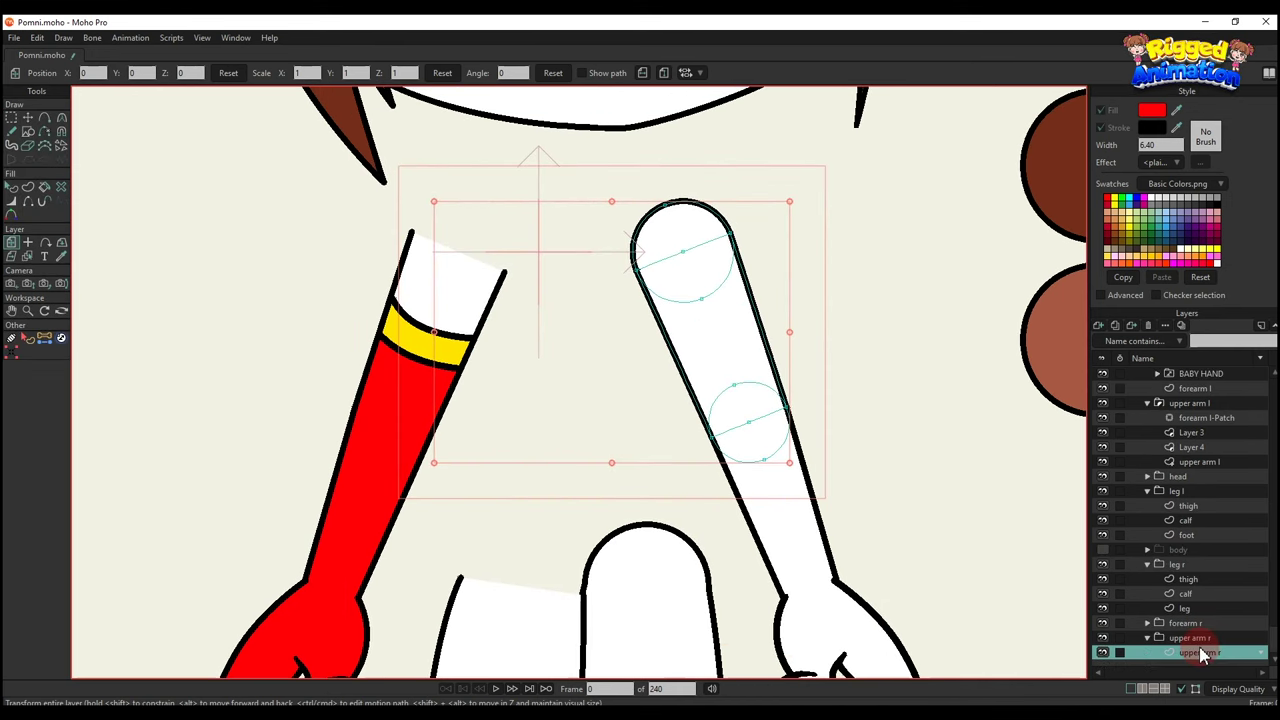
left_click(1098, 325)
left_click(1152, 390)
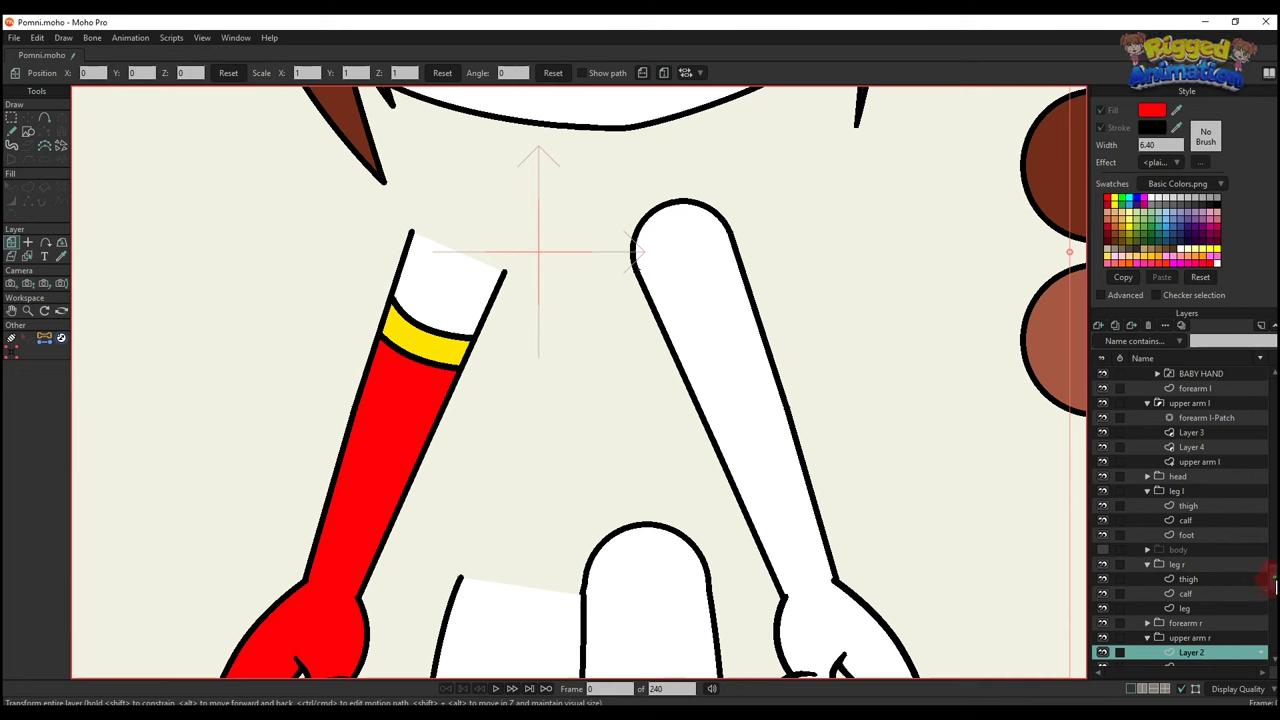
double_click(1190, 625)
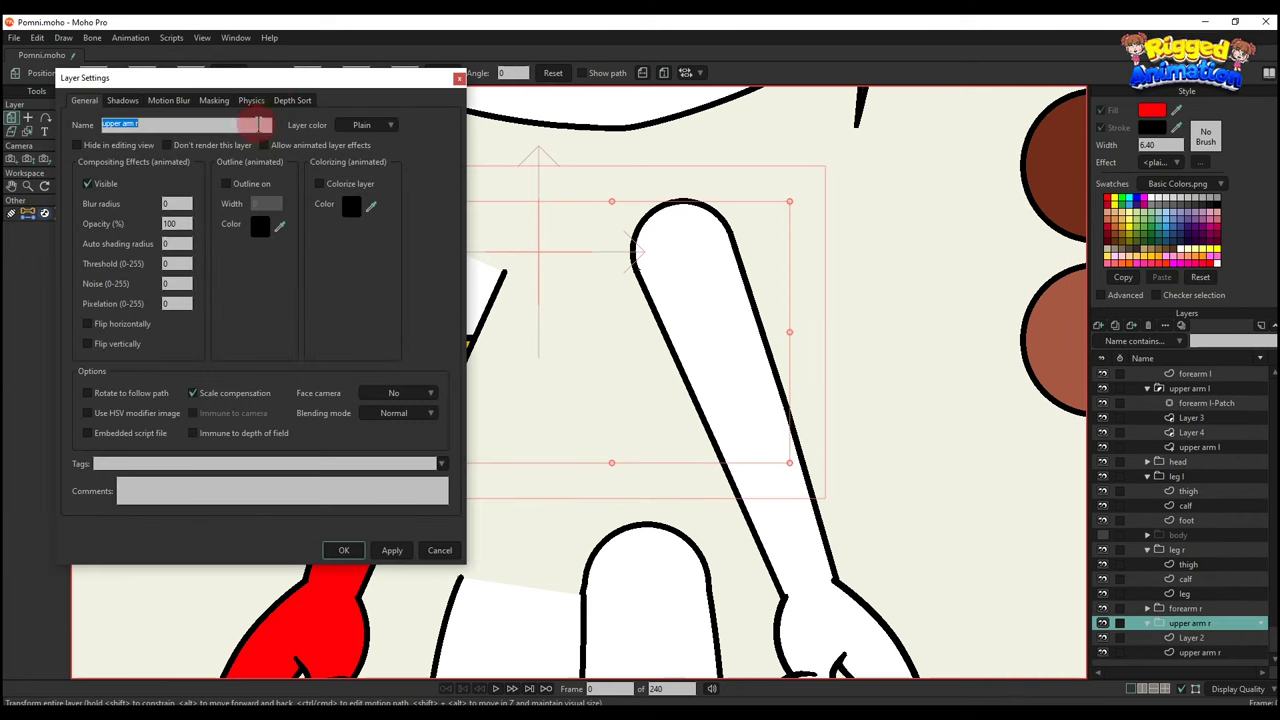
left_click(214, 101)
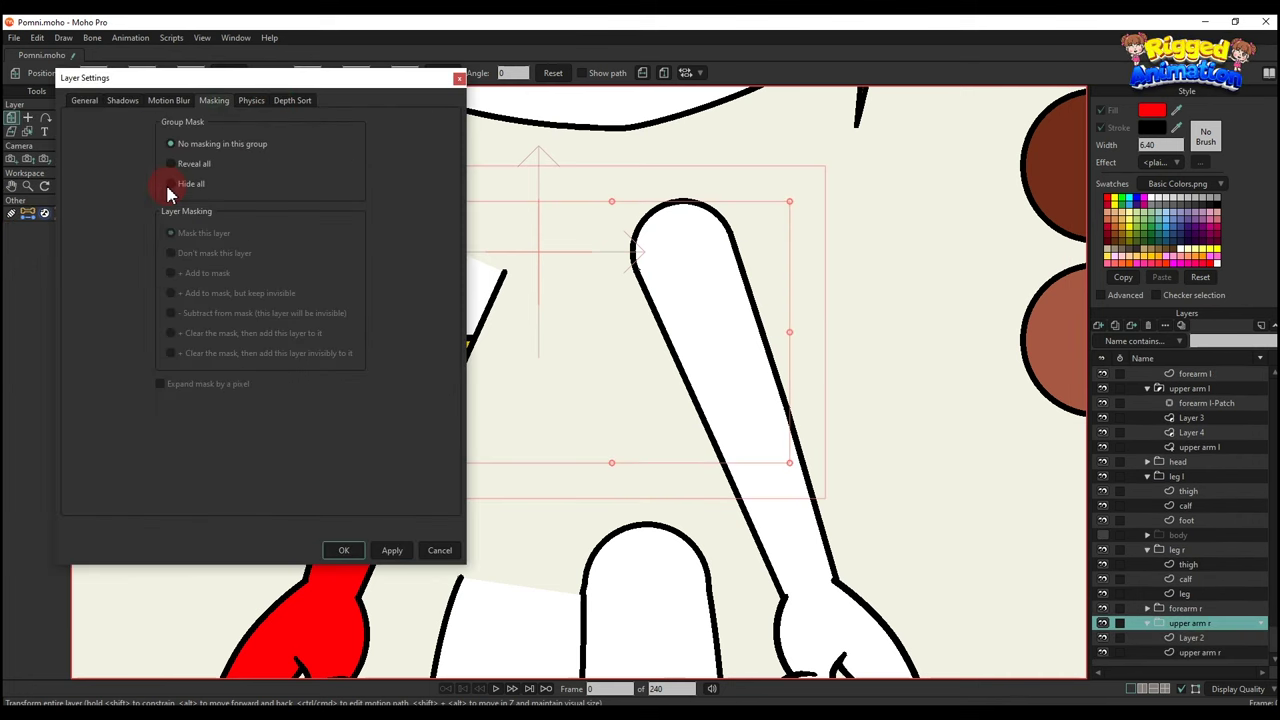
left_click(343, 553)
Paste the yellow arm band onto the new layer, set X to 0.1028, flip it horizontally and fit it on upper arm r.
left_click(1192, 638)
key("ctrl+v")
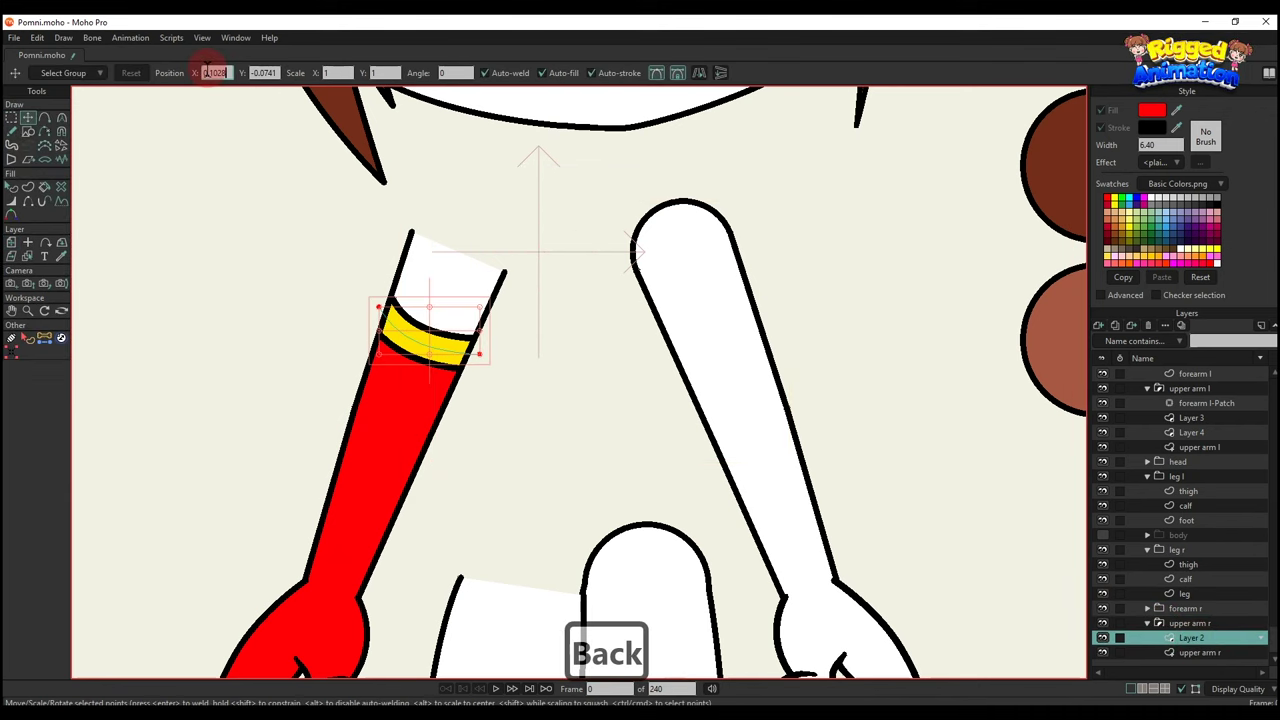
key("Return")
left_click(698, 73)
left_click_drag(651, 337, 731, 340)
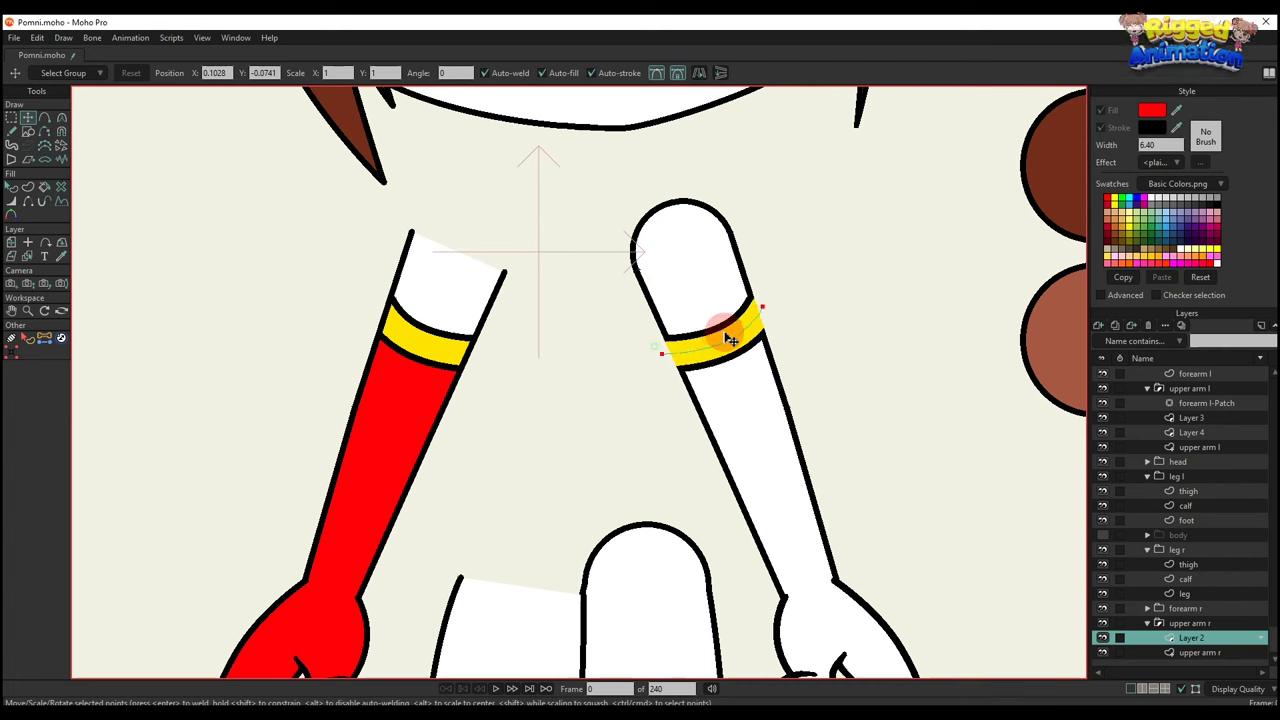
Set the upper arm r layer's masking to + Add to mask with strokes excluded.
double_click(1205, 652)
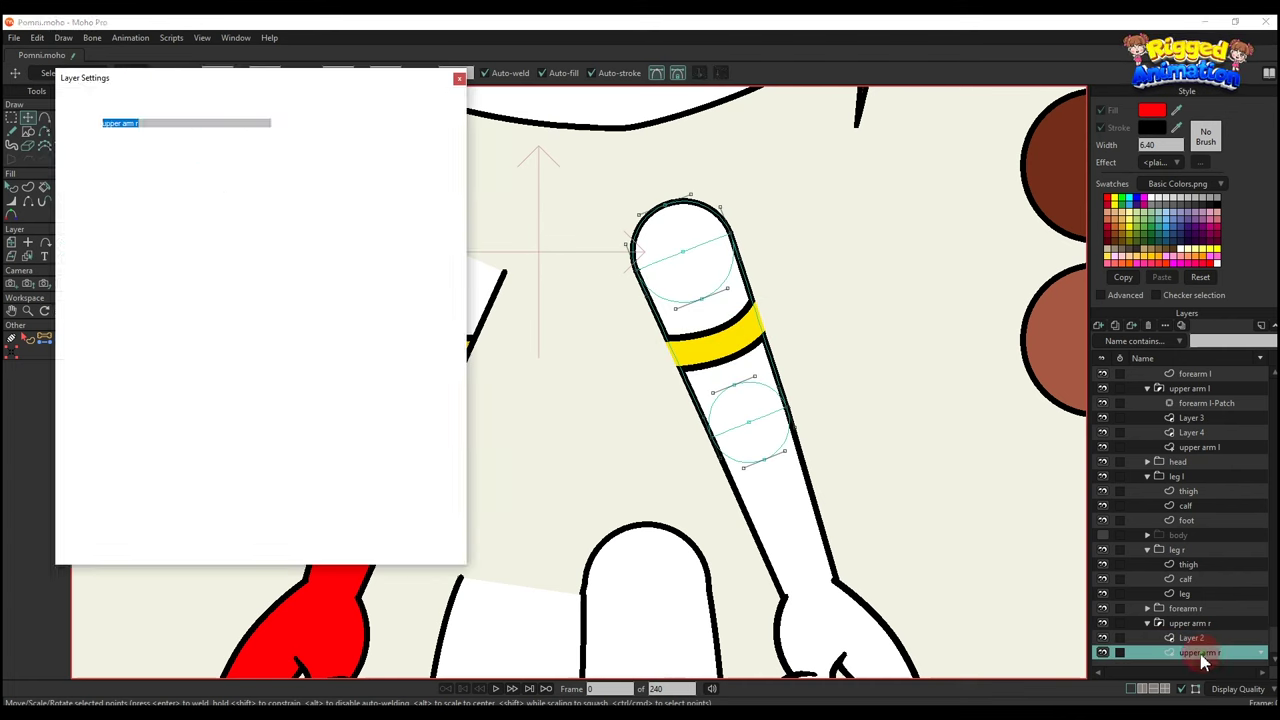
left_click(213, 100)
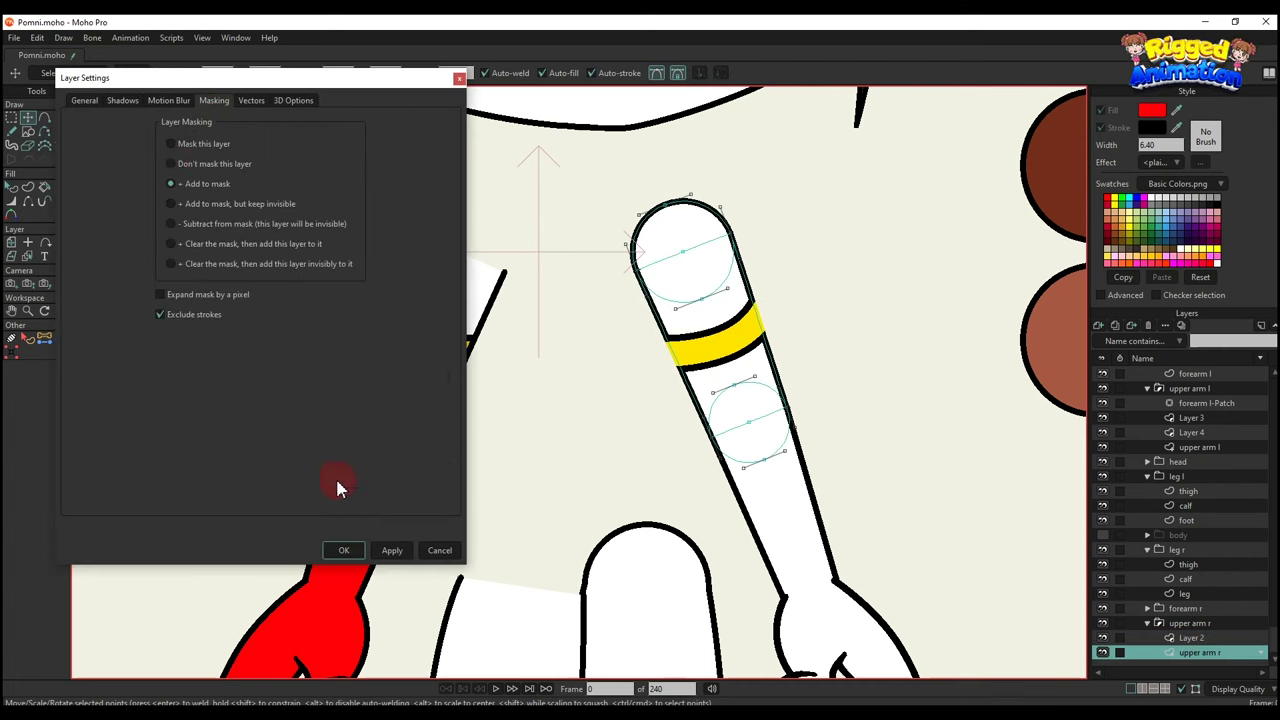
scroll(695, 420, "down", 6)
scroll(690, 400, "up", 5)
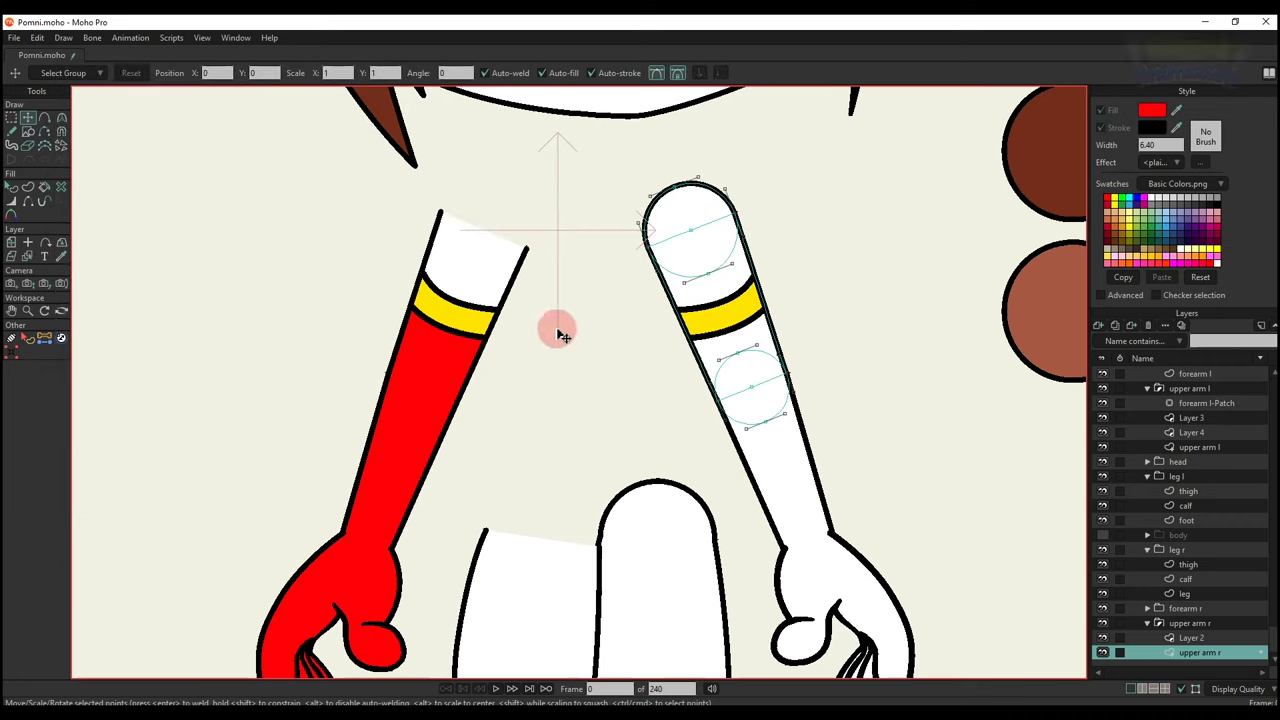
Copy the red sleeve shape from upper arm l and paste it on a new vector layer above upper arm r.
right_click(458, 350, "alt")
key("g")
left_click_drag(510, 463, 549, 512)
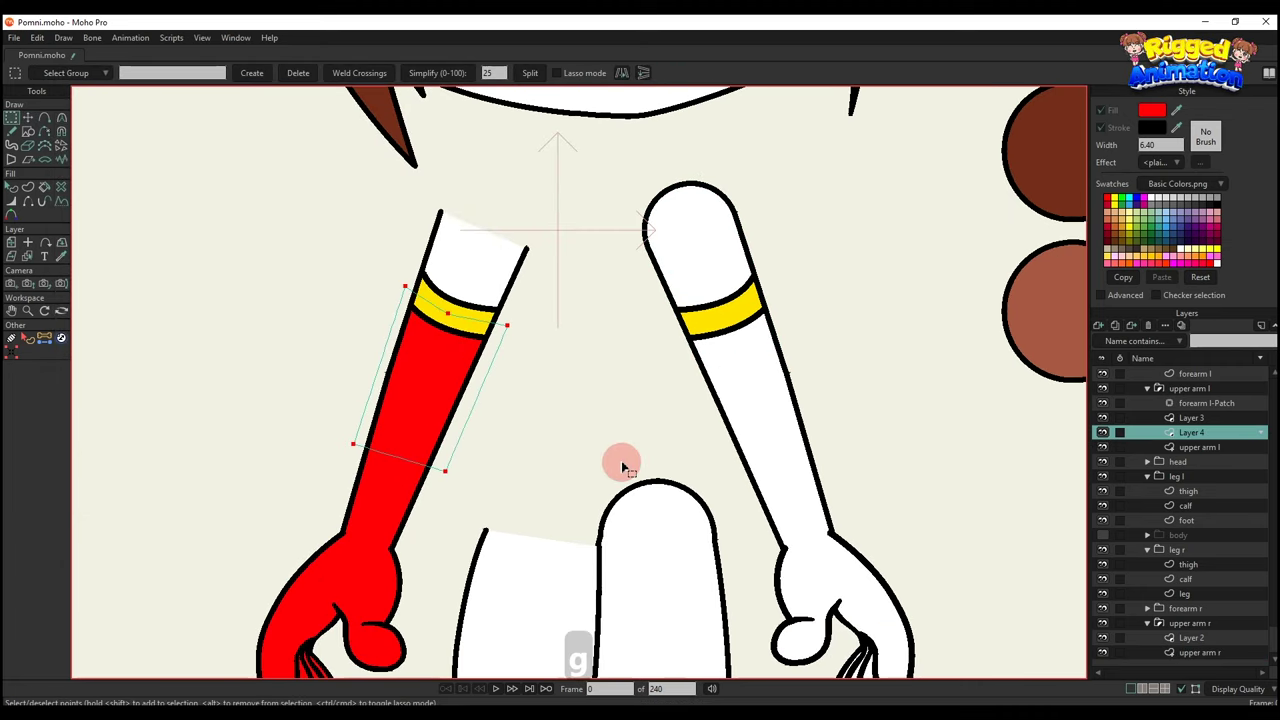
key("ctrl+c")
right_click(745, 357, "alt")
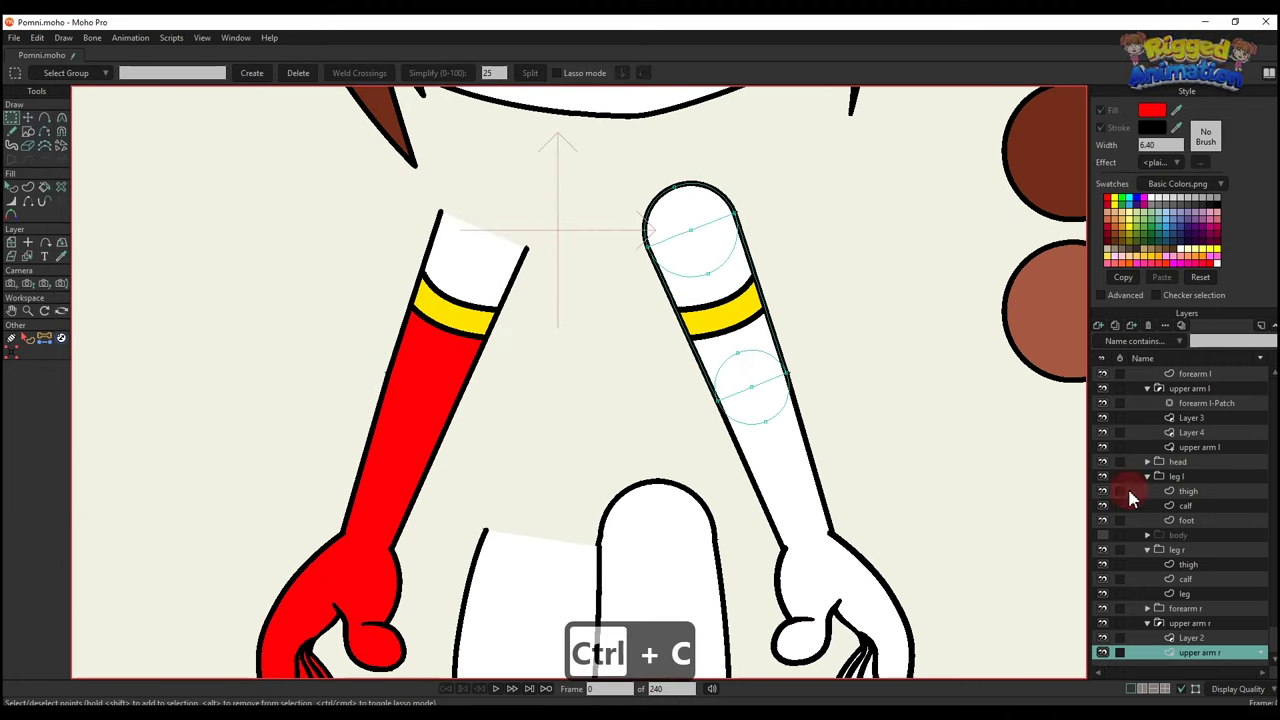
left_click(1098, 325)
left_click(1130, 345)
key("ctrl+v")
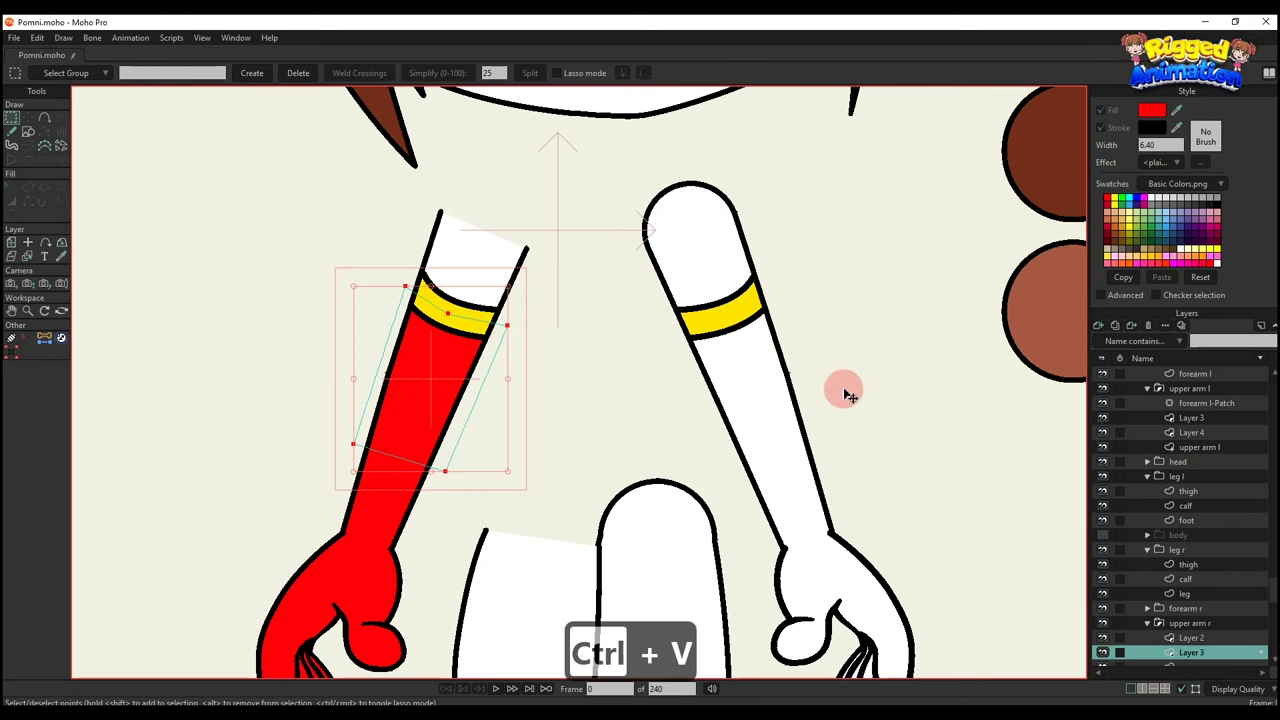
Set the pasted sleeve shape's X position to 0.1298, flip it horizontally and fit it over upper arm r.
left_click(205, 73)
key("BackSpace")
key("Return")
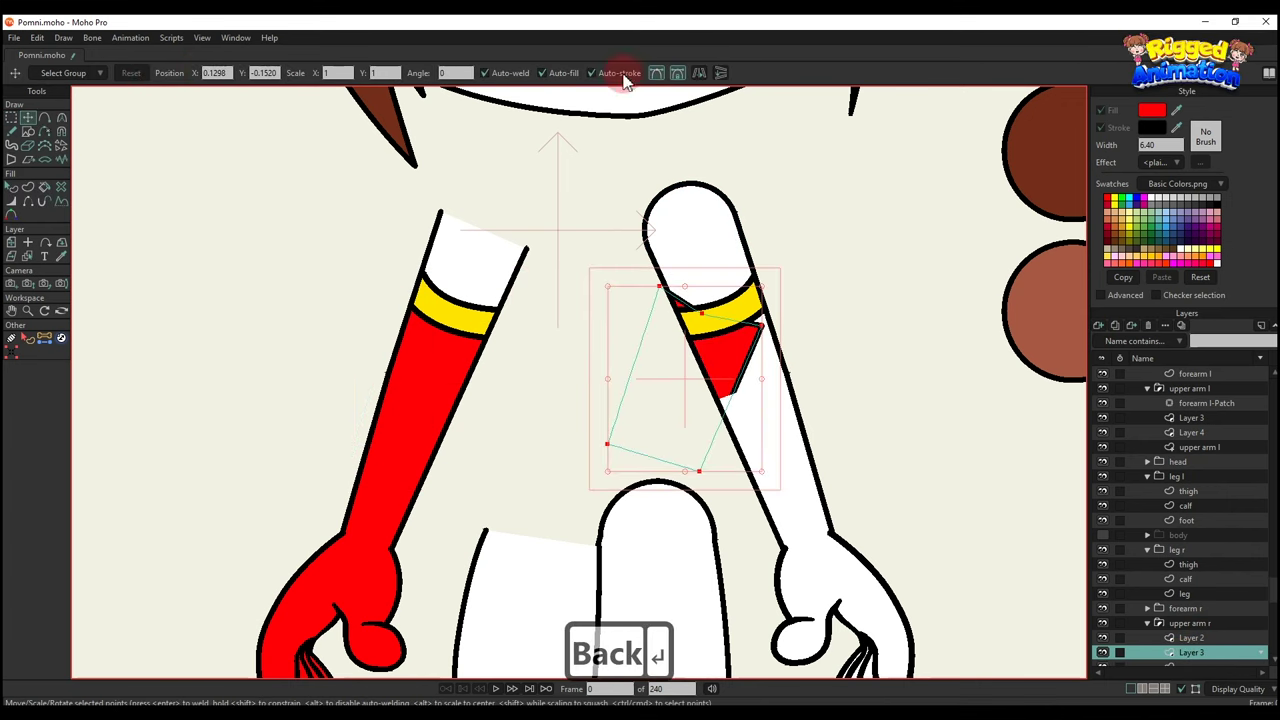
left_click(697, 75)
scroll(720, 340, "up", 1)
left_click_drag(648, 387, 717, 388)
Fill the sleeve shape on upper arm r with blue sampled from the palette circles.
key("q")
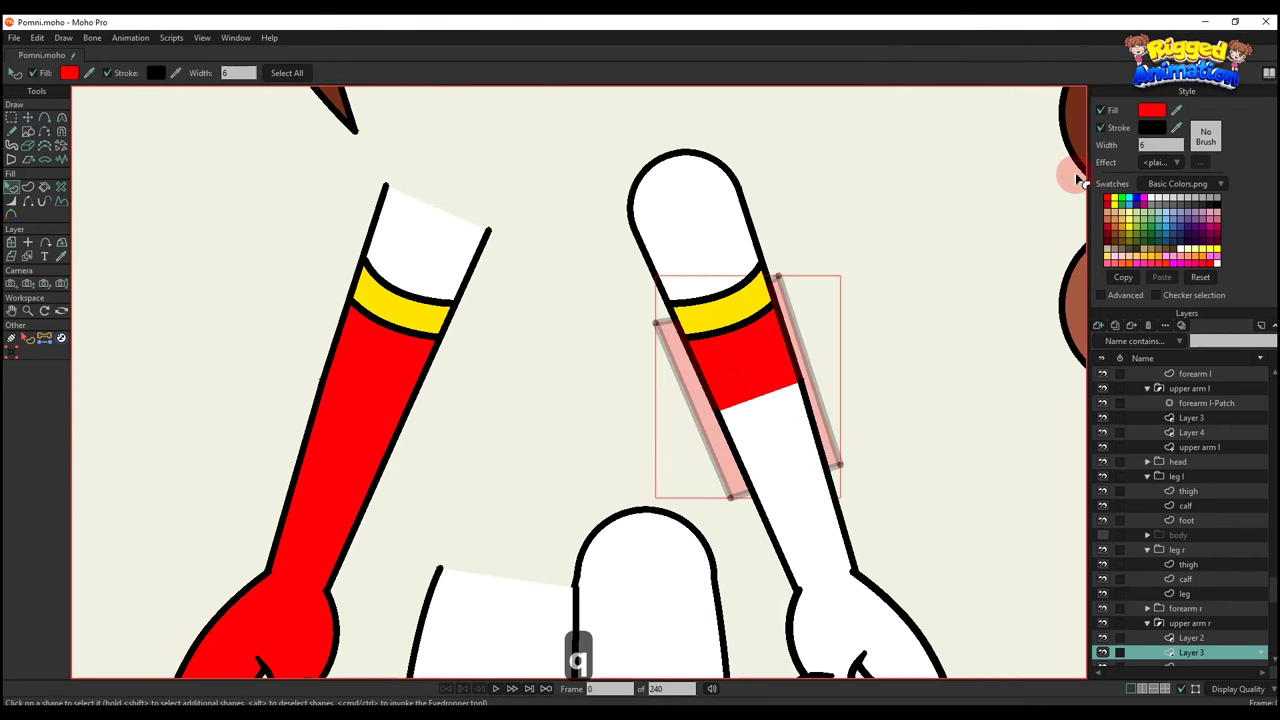
key("ctrl+r")
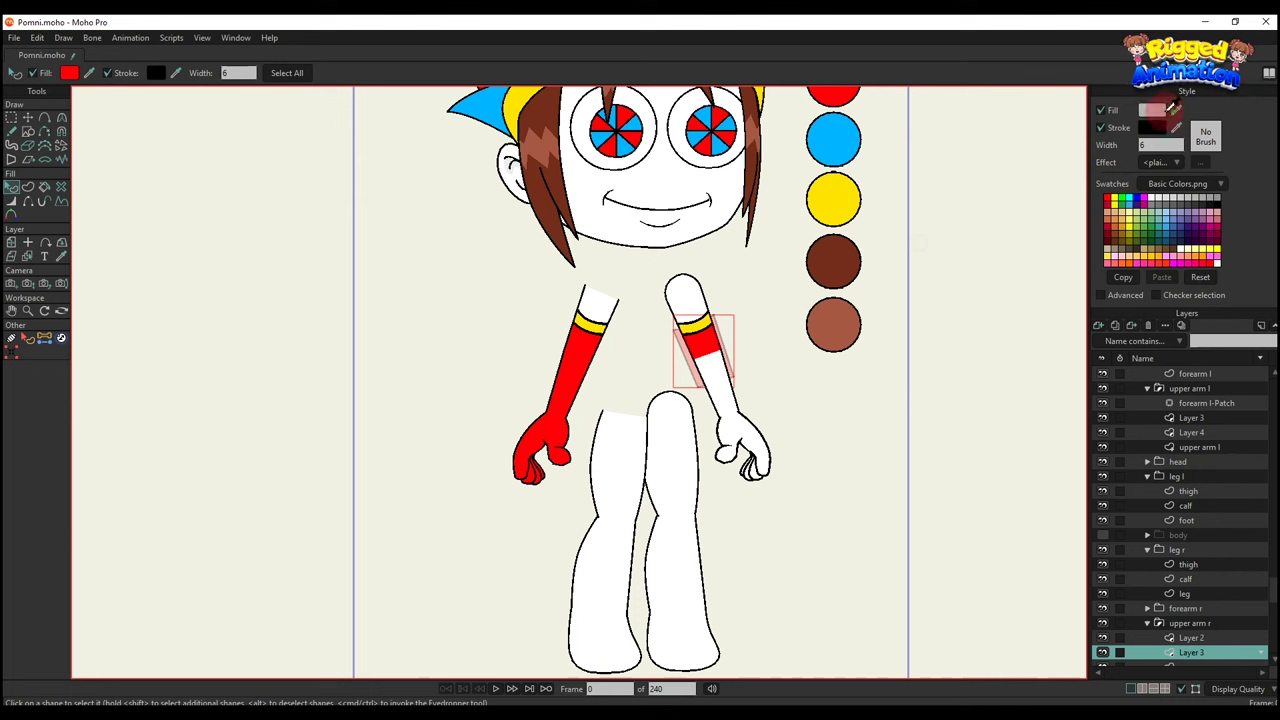
left_click_drag(1168, 108, 848, 138)
left_click(936, 178)
Fill the forearm r shape with the same blue as the sleeve on upper arm r.
scroll(774, 337, "up", 3)
right_click(688, 342, "alt")
scroll(688, 345, "up", 3)
key("q")
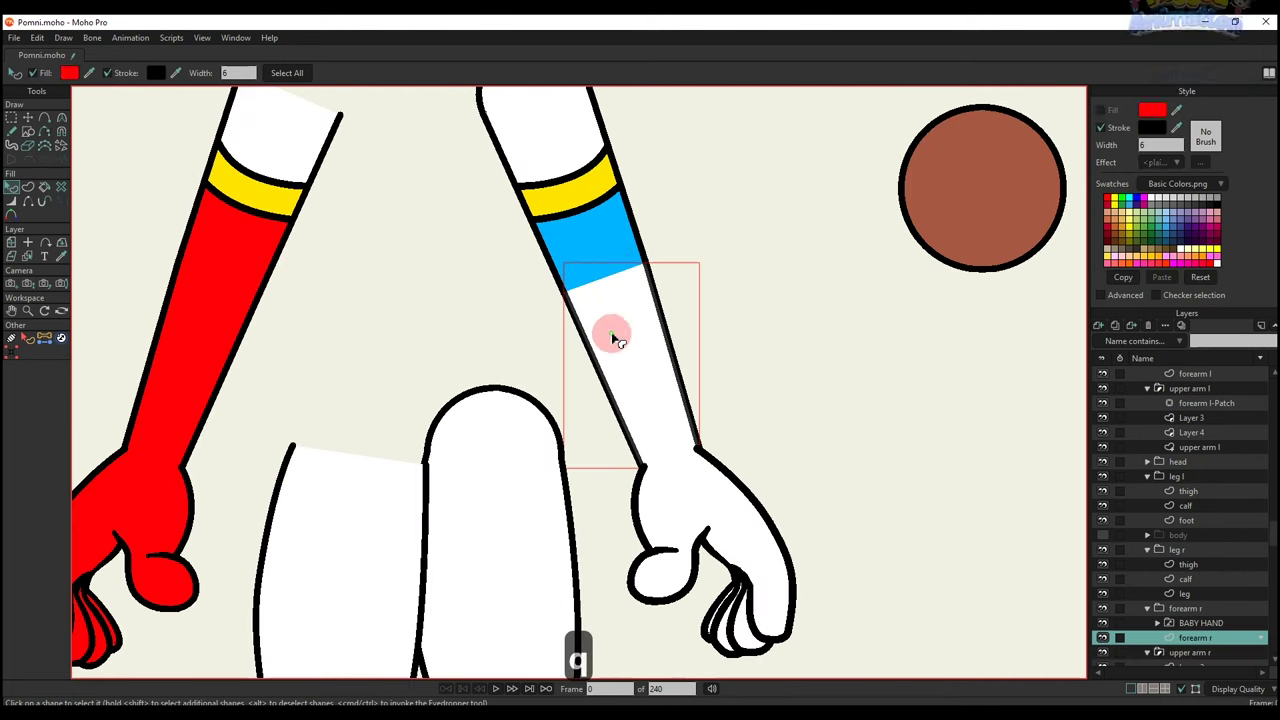
left_click(660, 398)
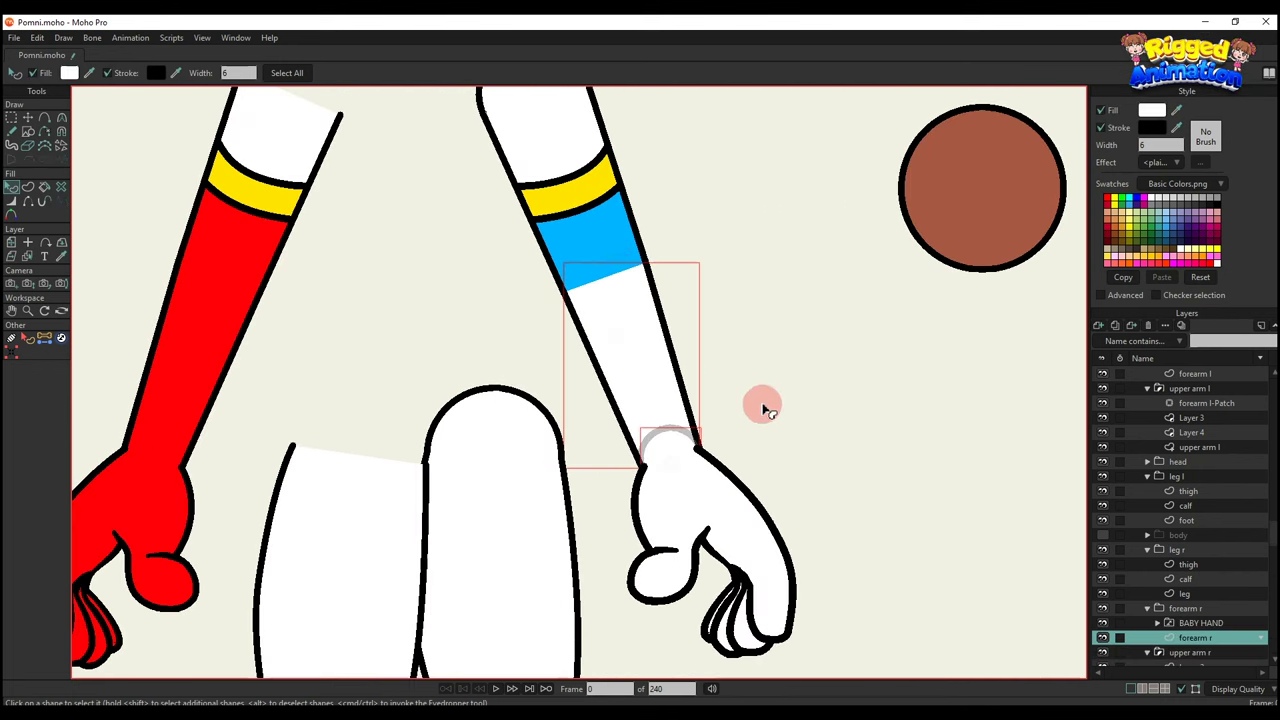
scroll(763, 406, "down", 2)
left_click(1150, 130)
left_click(672, 282, "ctrl")
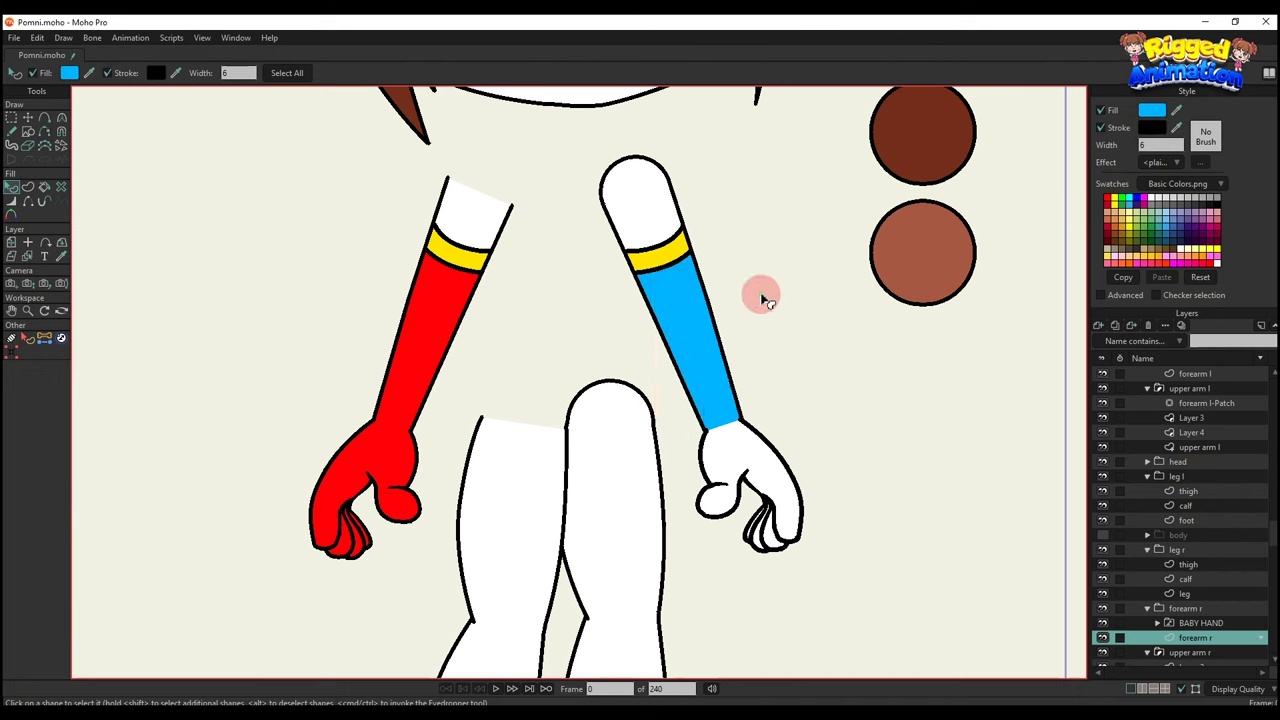
Change the SKIN1 style's fill to the sleeve's blue so that the BABY HAND in forearm r becomes a blue glove.
scroll(749, 429, "down", 2)
scroll(1230, 620, "down", 1)
left_click(1200, 580)
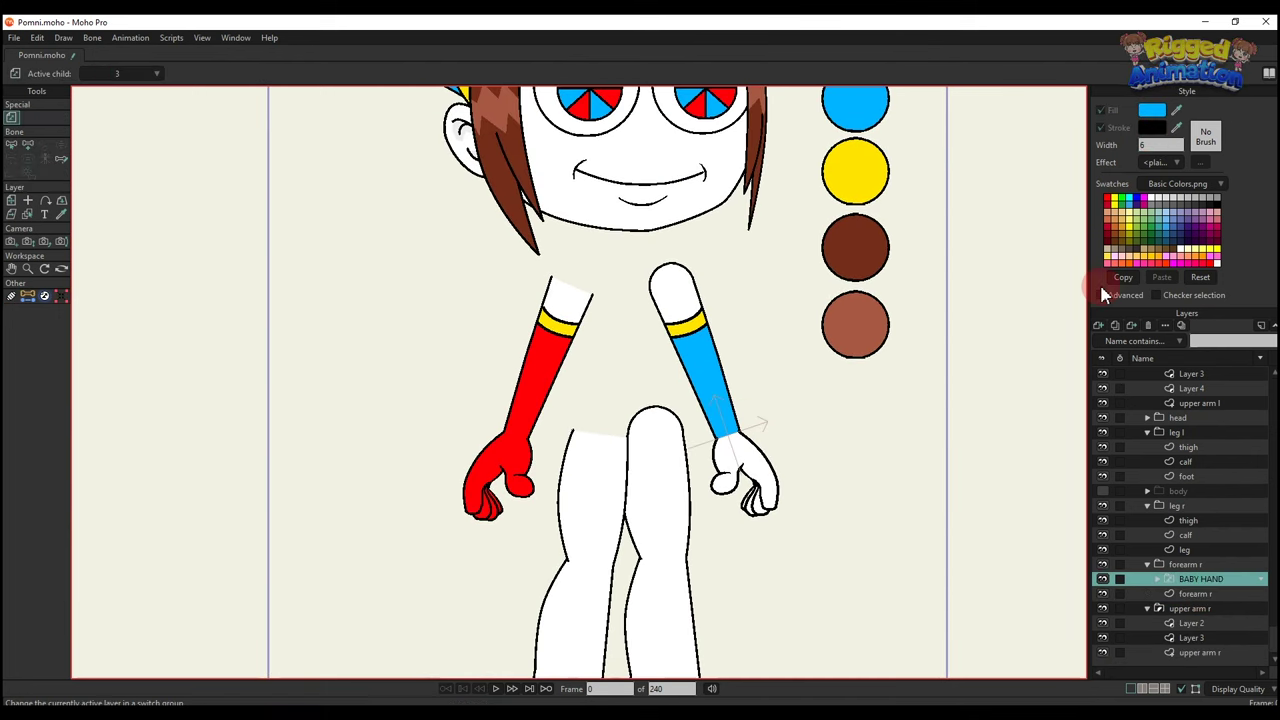
left_click(1102, 296)
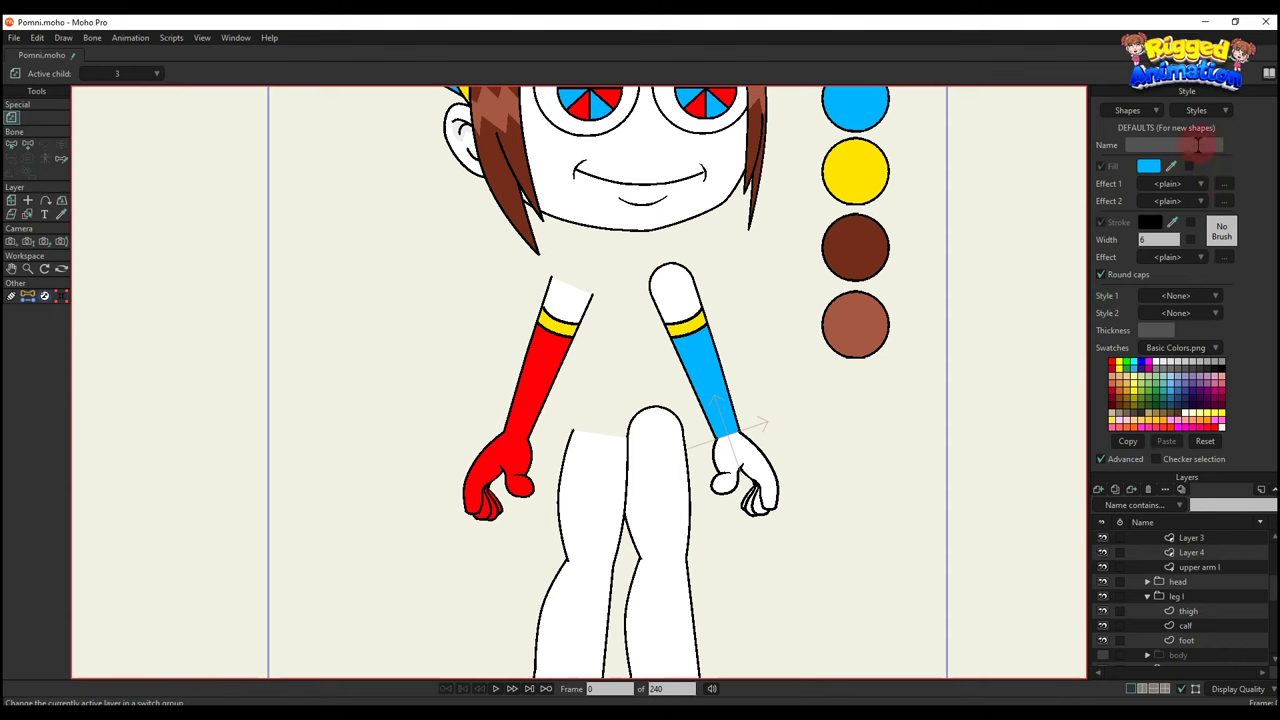
left_click(1200, 110)
left_click(1218, 197)
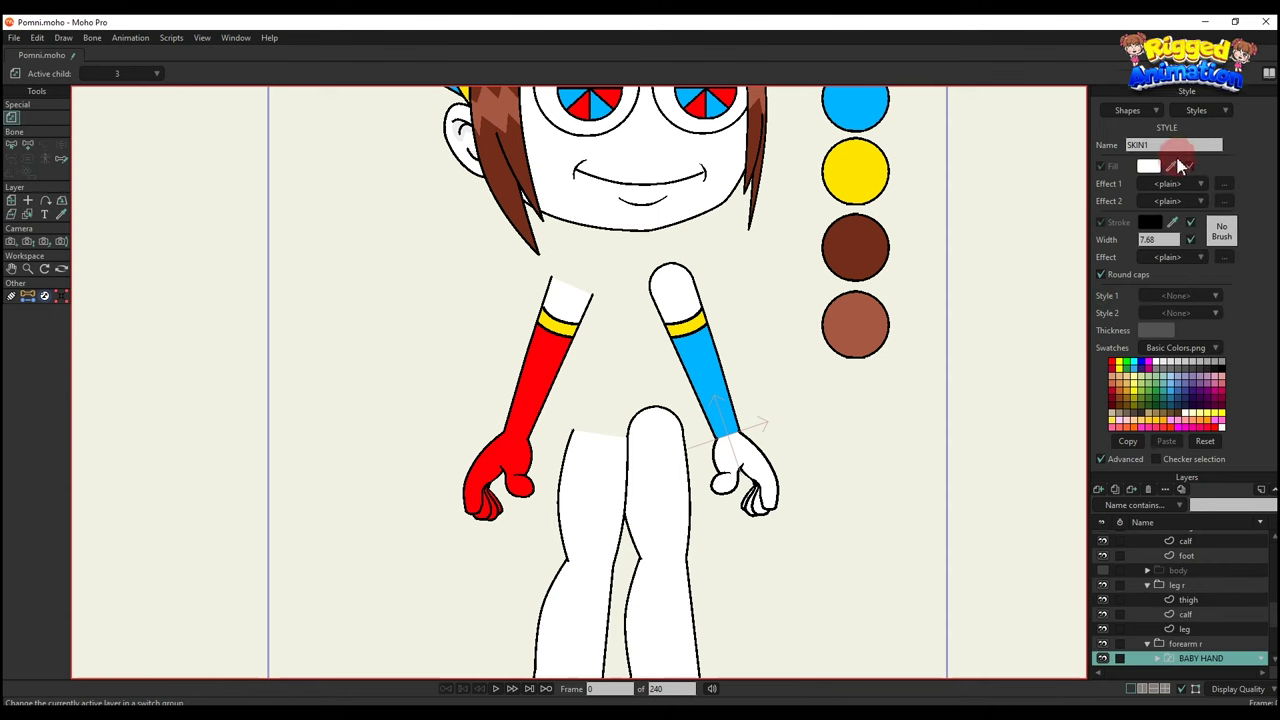
key("q")
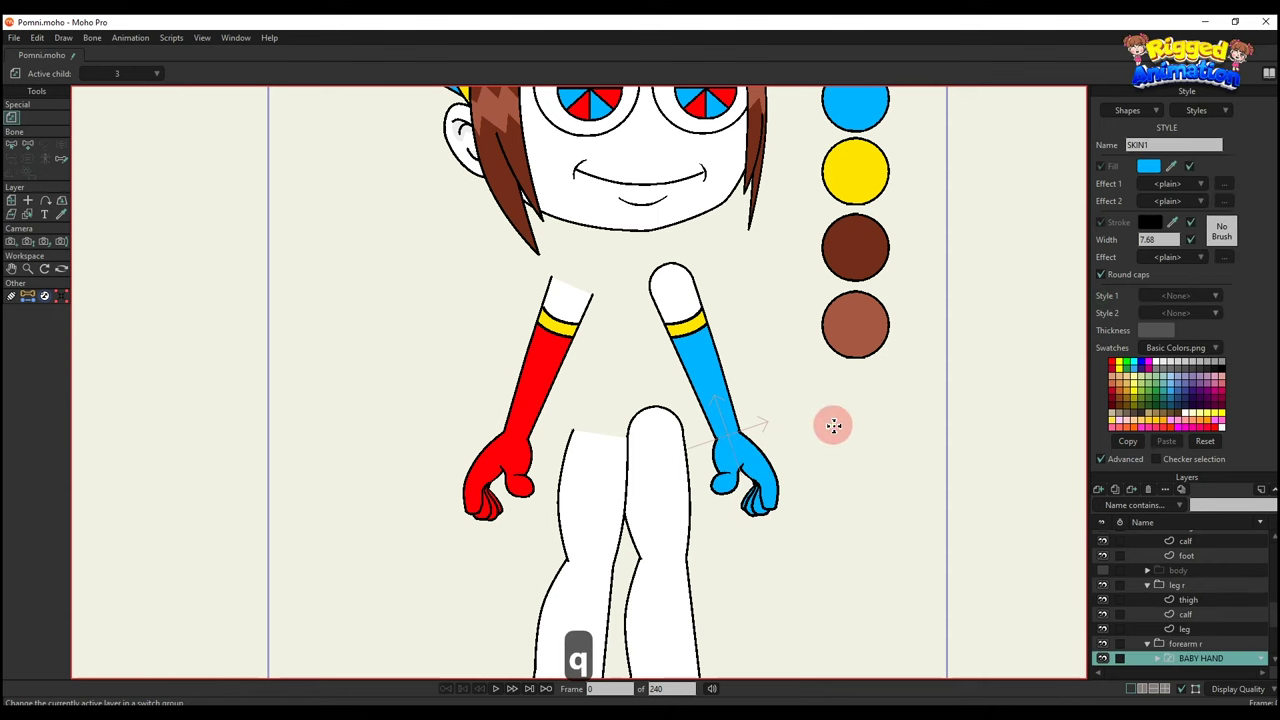
scroll(829, 440, "down", 3)
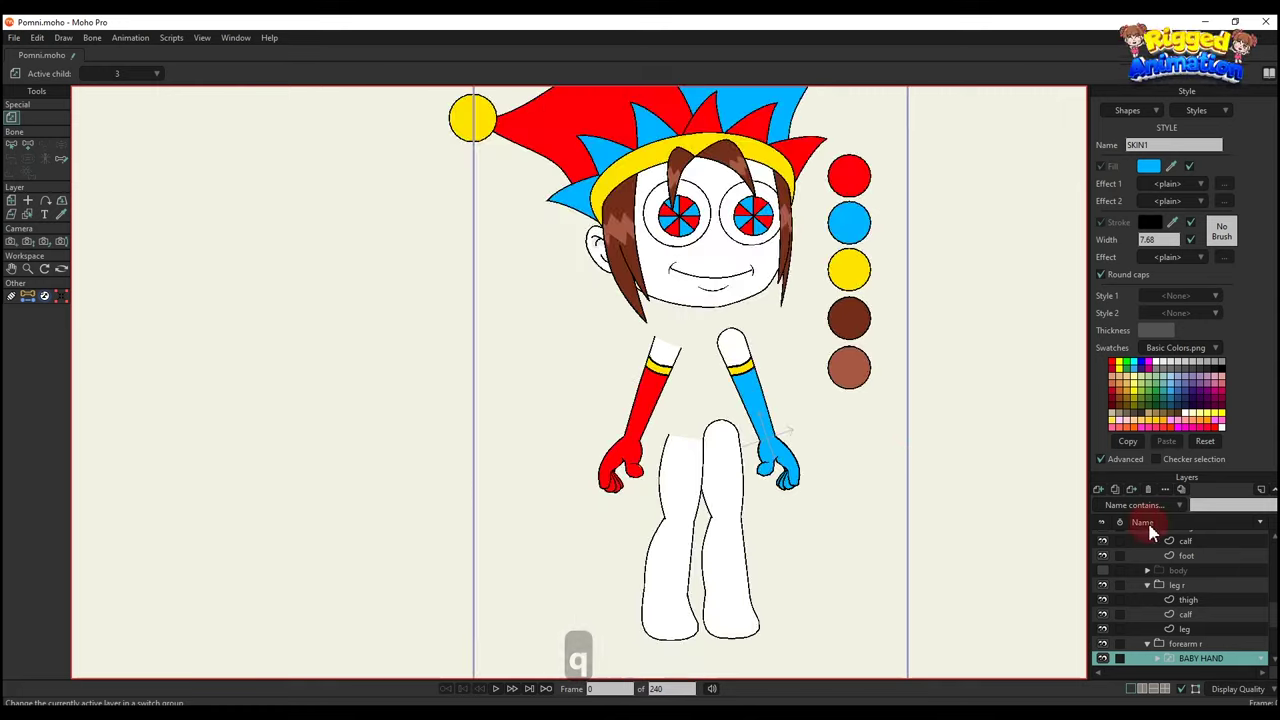
left_click(1101, 460)
Show the body group and add a new vector layer above it, placed in a group named dress.
left_click(1103, 594)
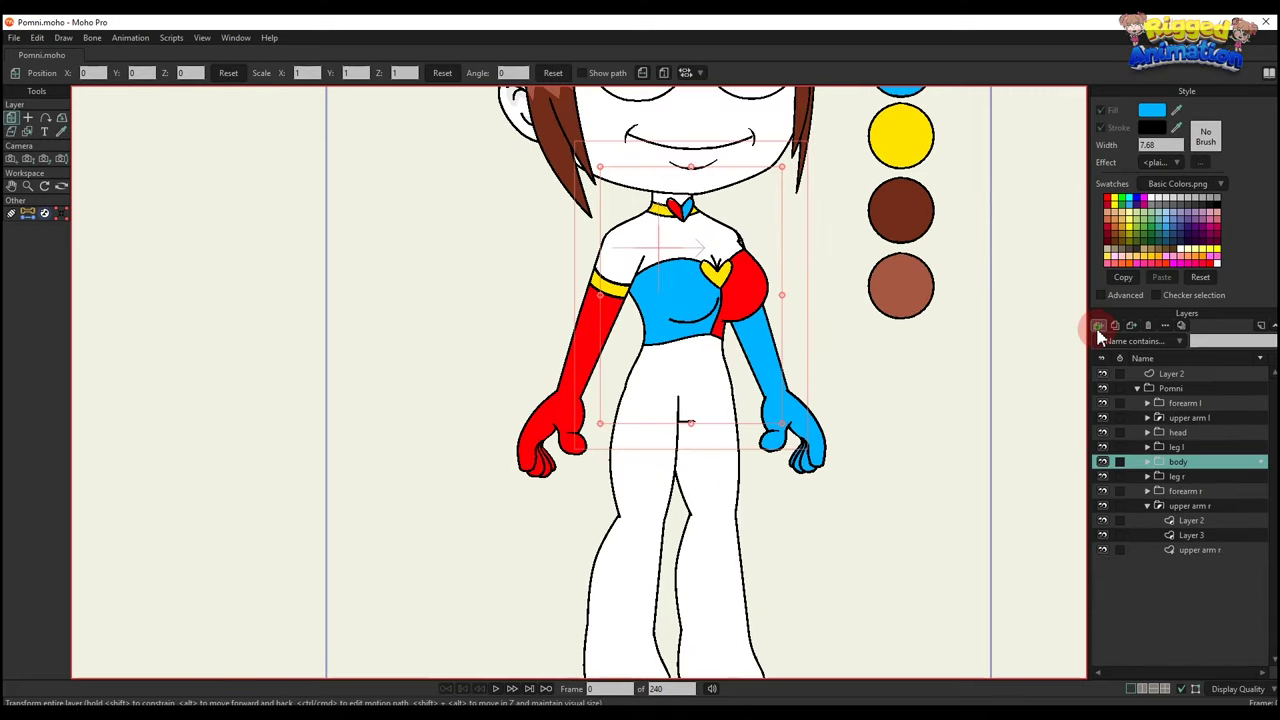
left_click(1098, 326)
left_click(1112, 339)
right_click(1180, 466)
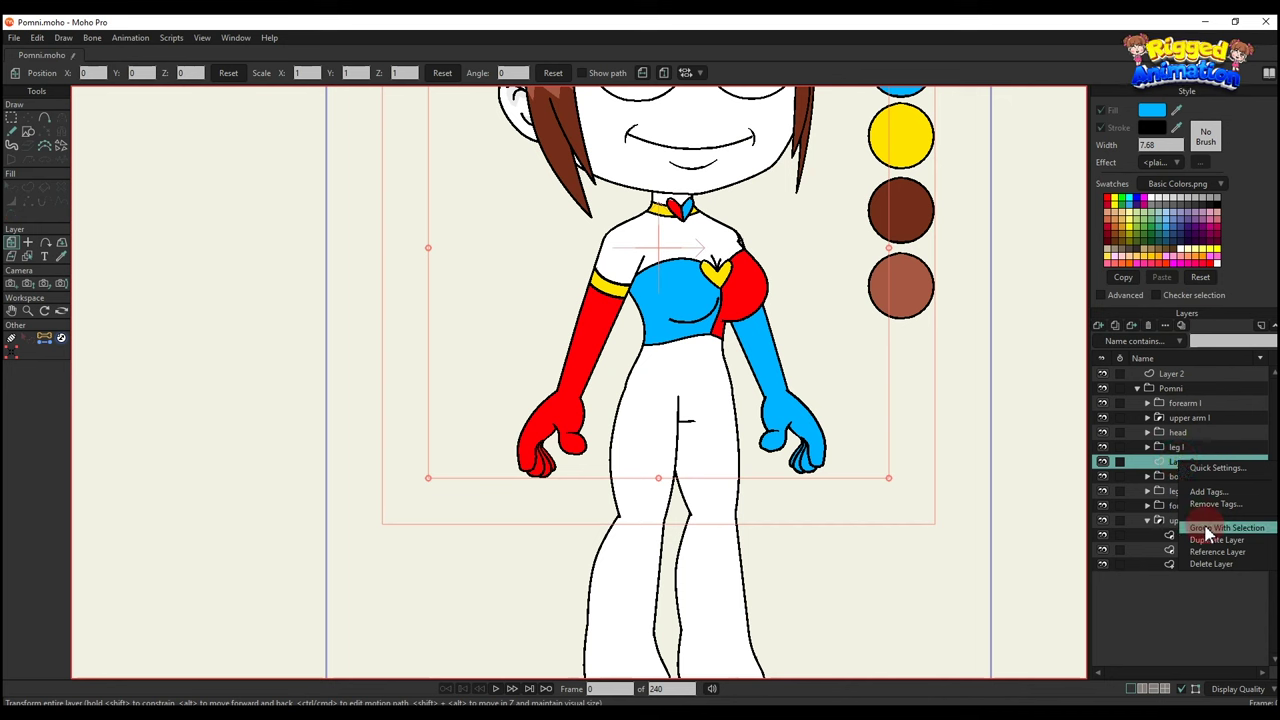
key("Return")
double_click(1182, 465)
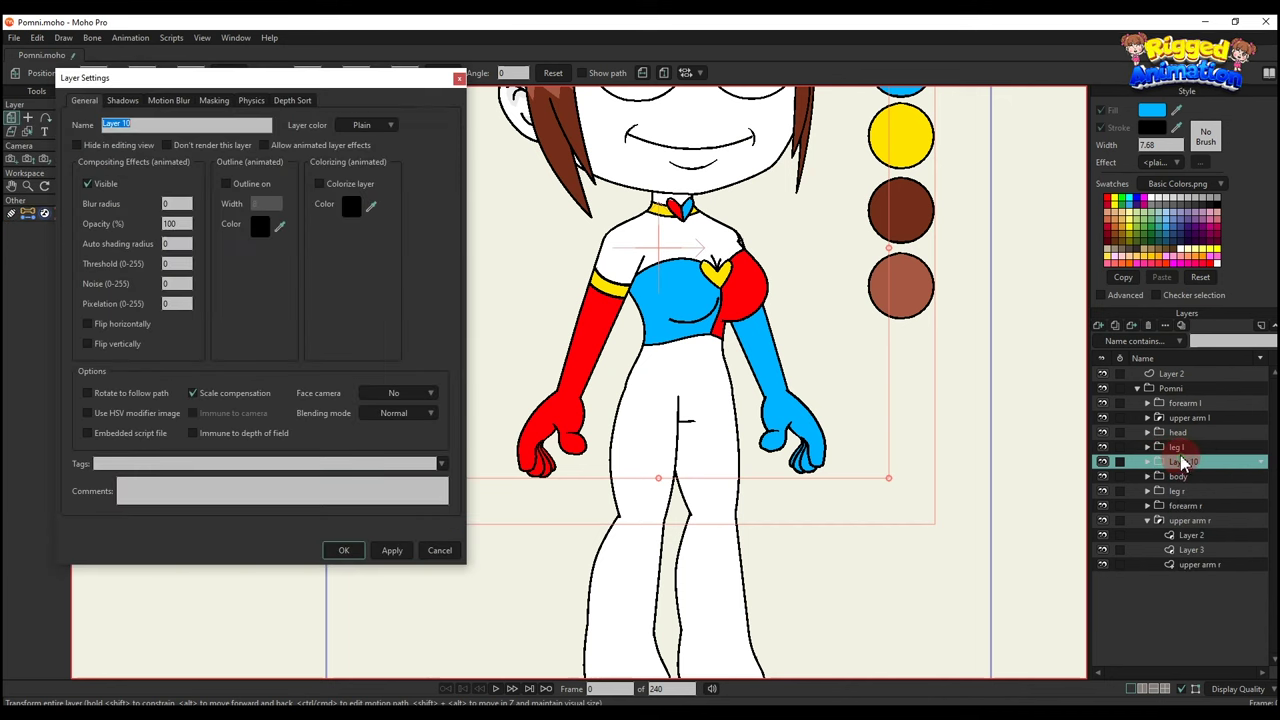
type("dress")
key("Return")
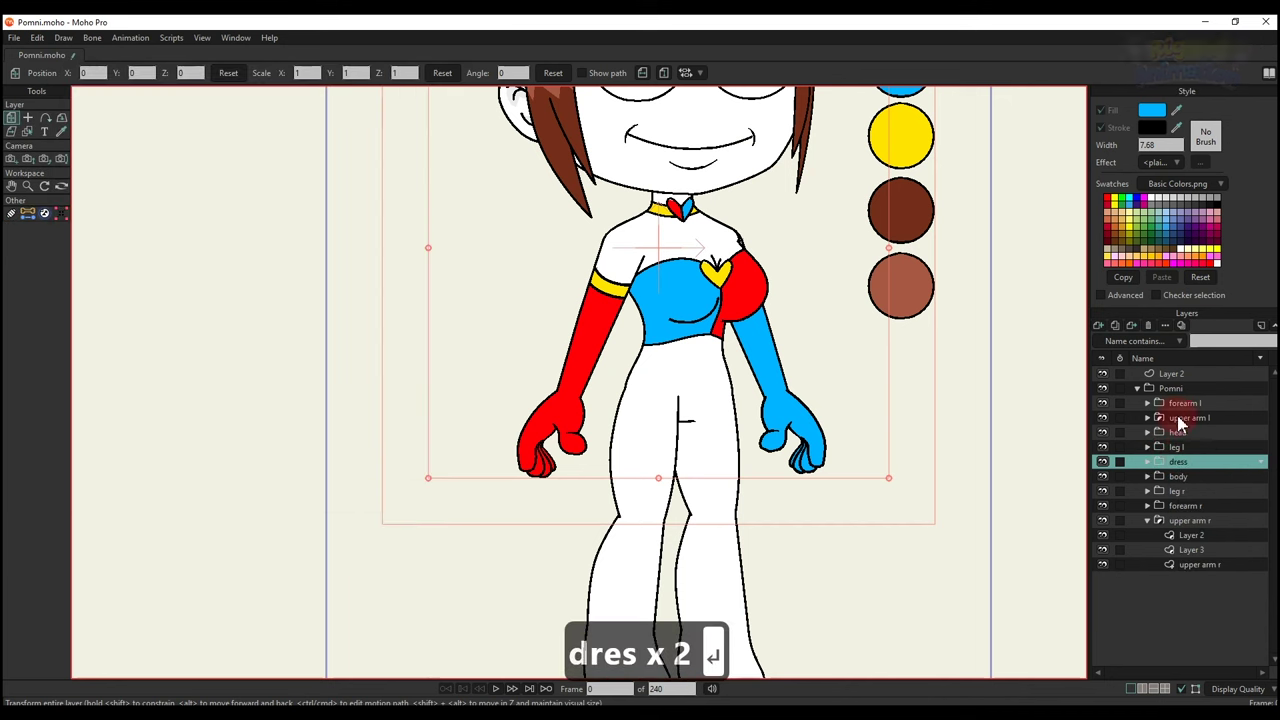
On Layer 9 in the dress group, draw a closed, tapering belt shape from the hip beside the red arm towards the crotch.
left_click(1172, 478)
scroll(743, 400, "up", 5)
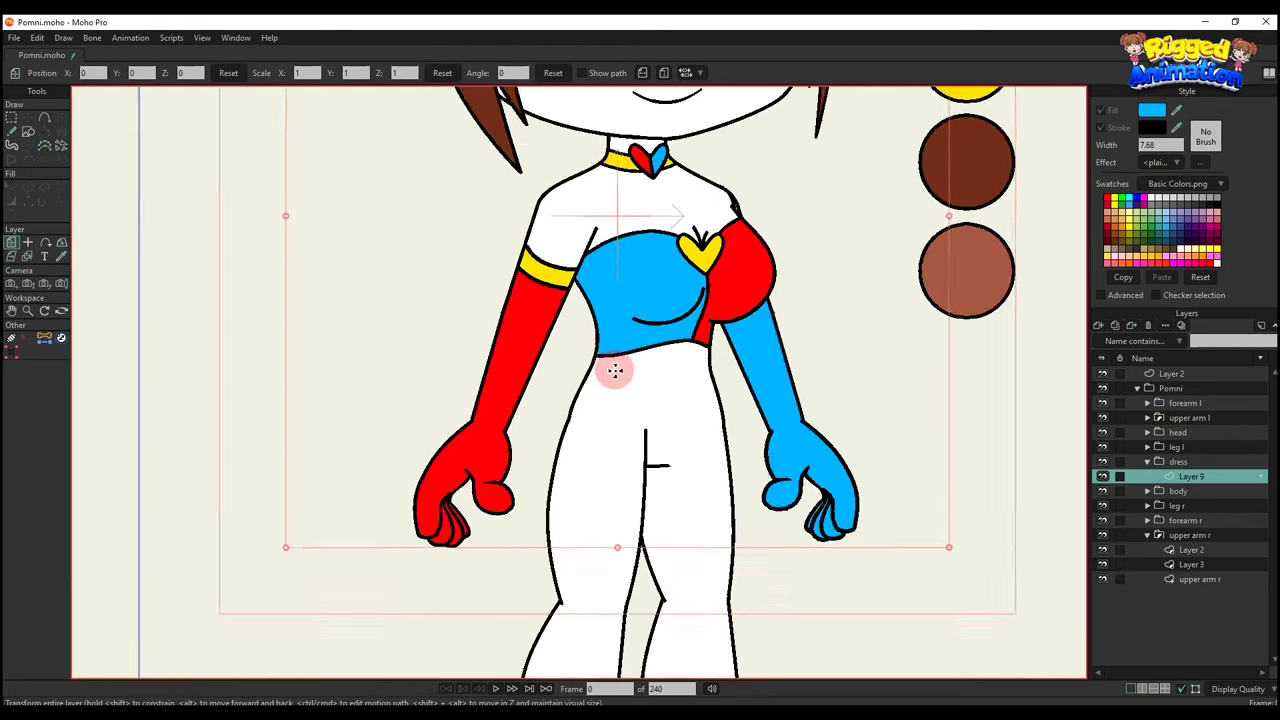
key("a")
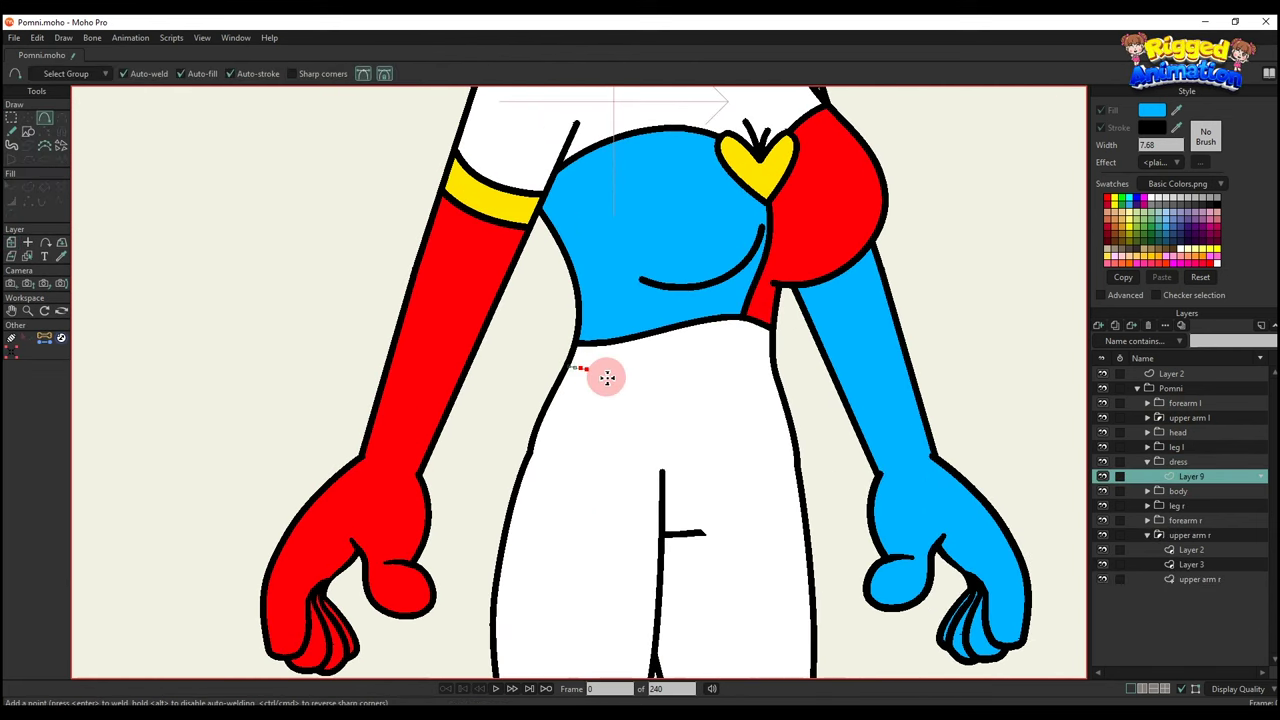
left_click_drag(693, 458, 692, 456)
left_click(616, 391)
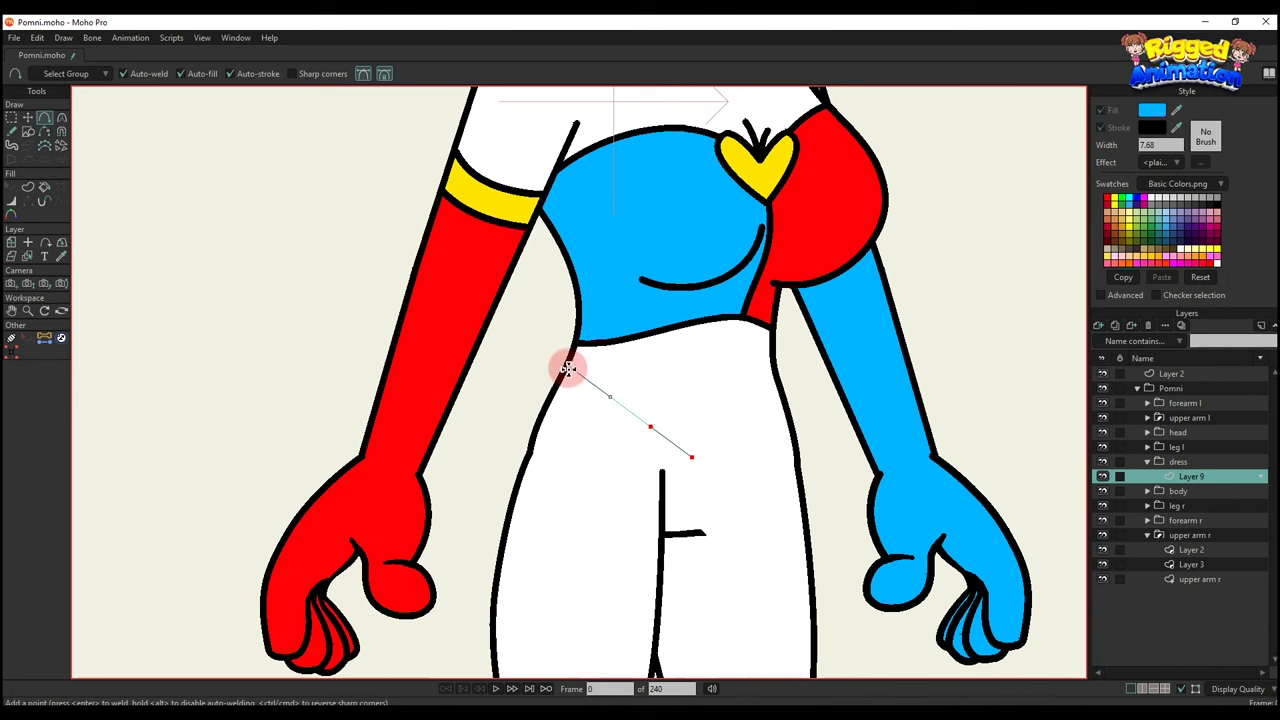
left_click_drag(611, 421, 692, 456)
key("t")
scroll(634, 418, "down", 3)
Fill the tapering belt shape with the costume's yellow, keeping its black stroke at width 6.
key("q")
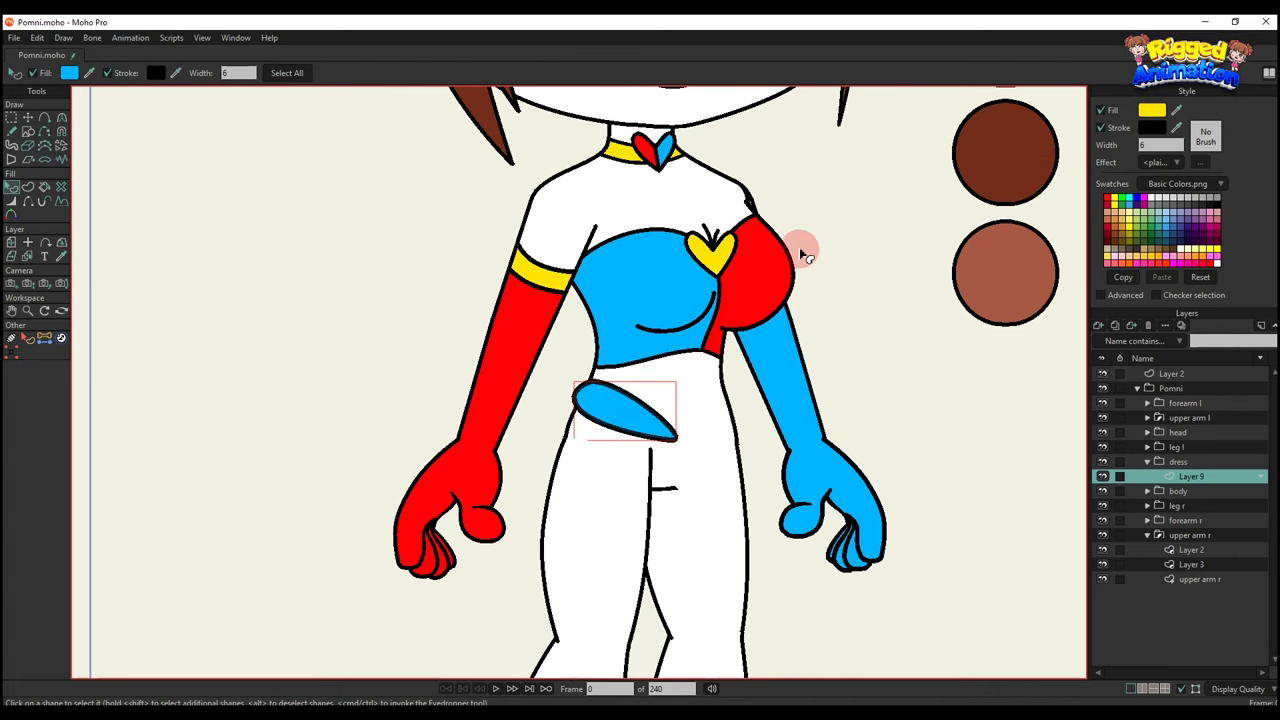
left_click(686, 358)
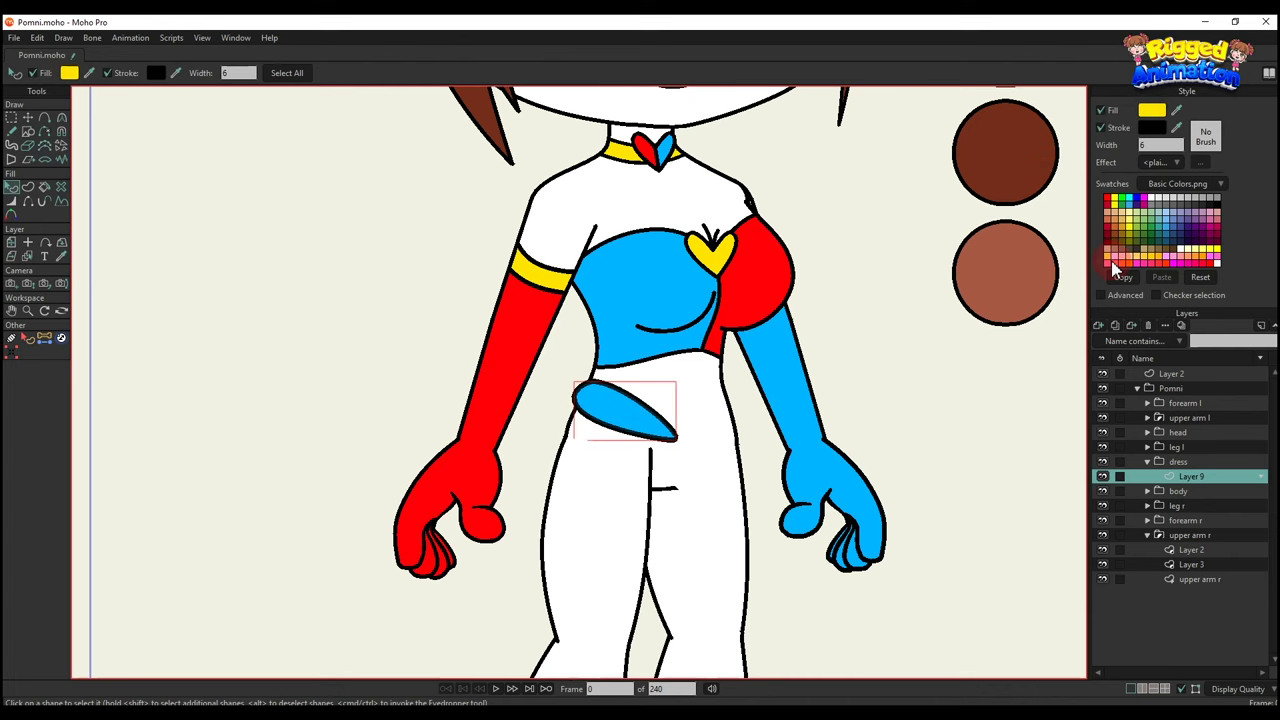
left_click(1193, 295)
left_click(1204, 309)
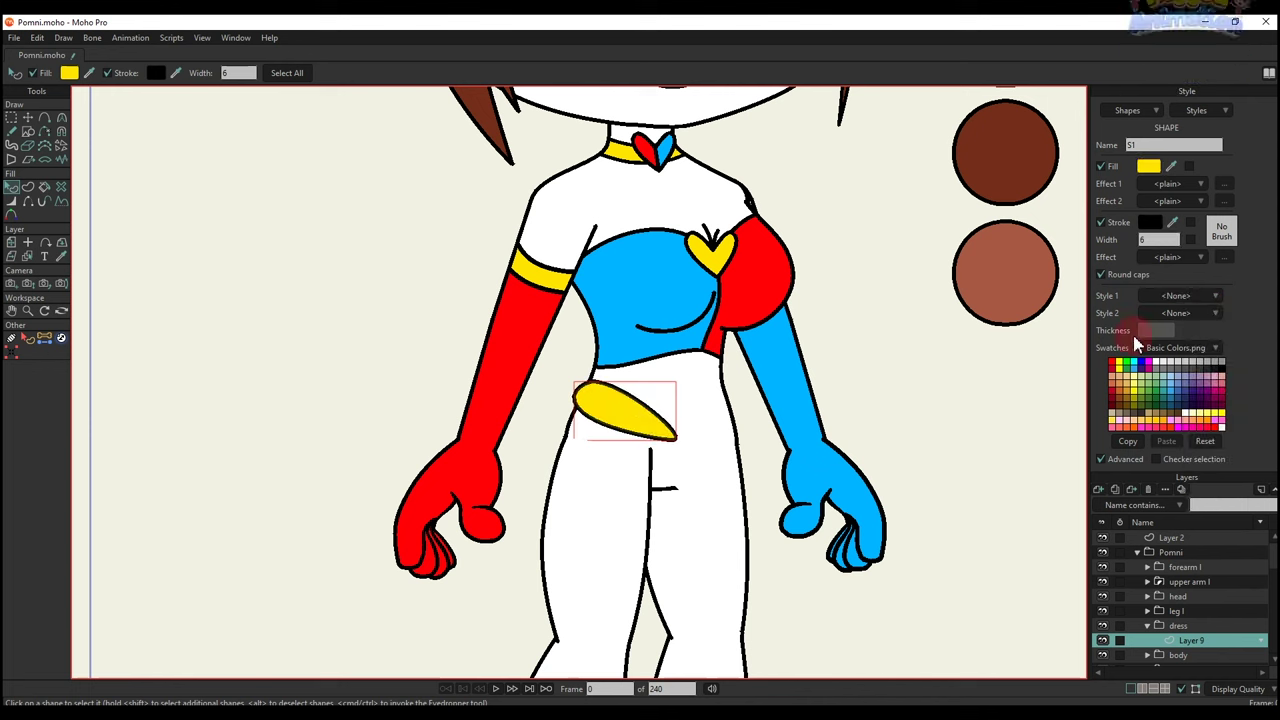
left_click(1102, 458)
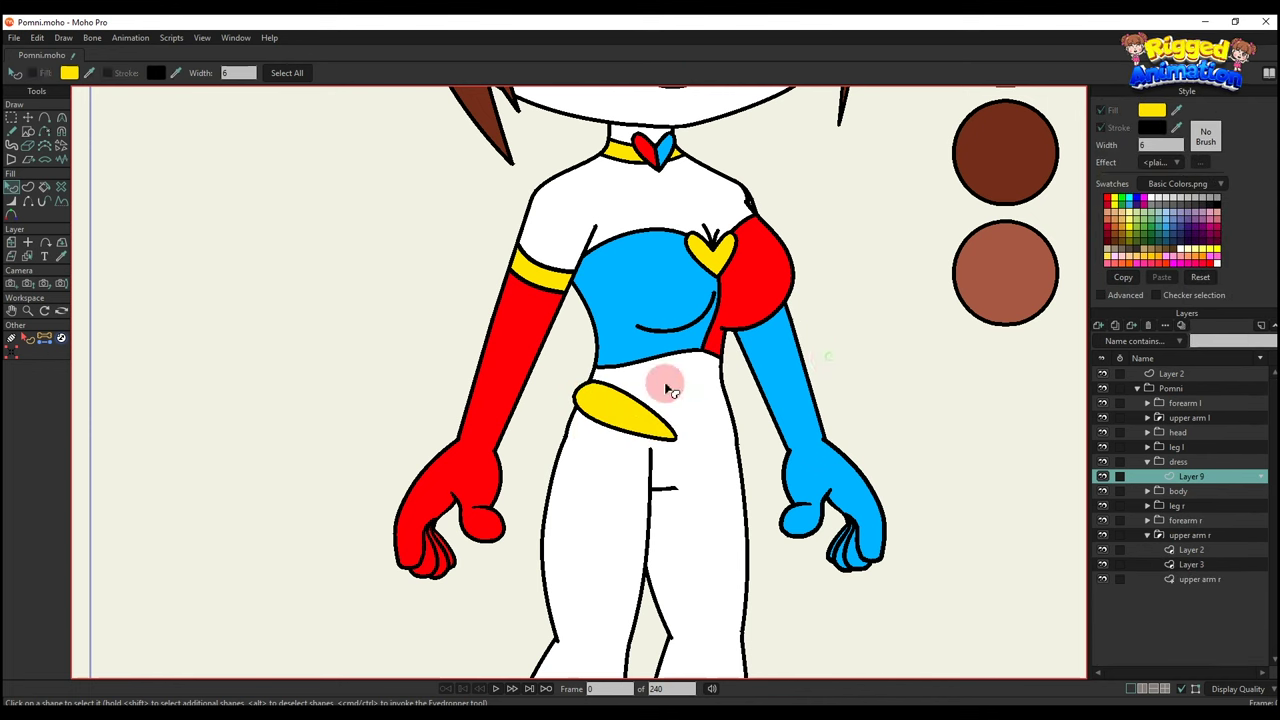
Adjust the yellow belt shape's upper curve and sharpen its end into a pointed tip above the crotch.
key("t")
scroll(620, 410, "up", 6)
left_click_drag(590, 446, 599, 470)
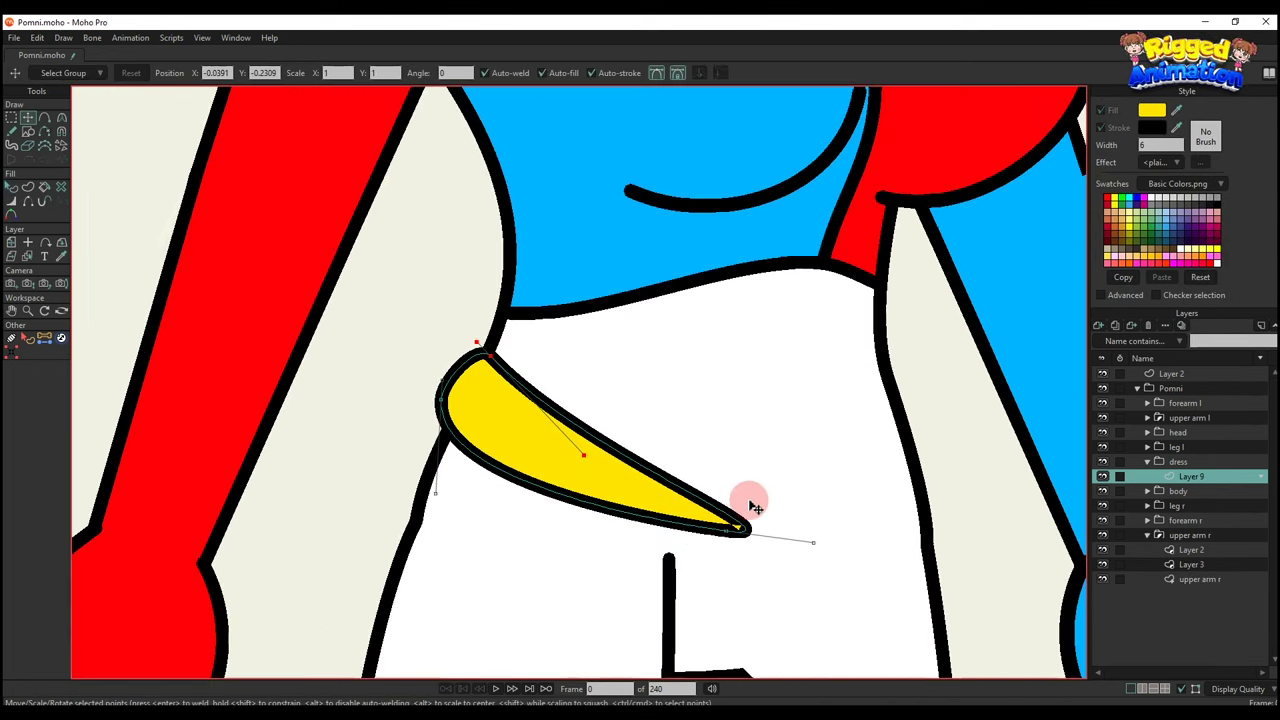
left_click_drag(803, 562, 628, 464)
left_click_drag(775, 553, 757, 530)
key("c")
key("t")
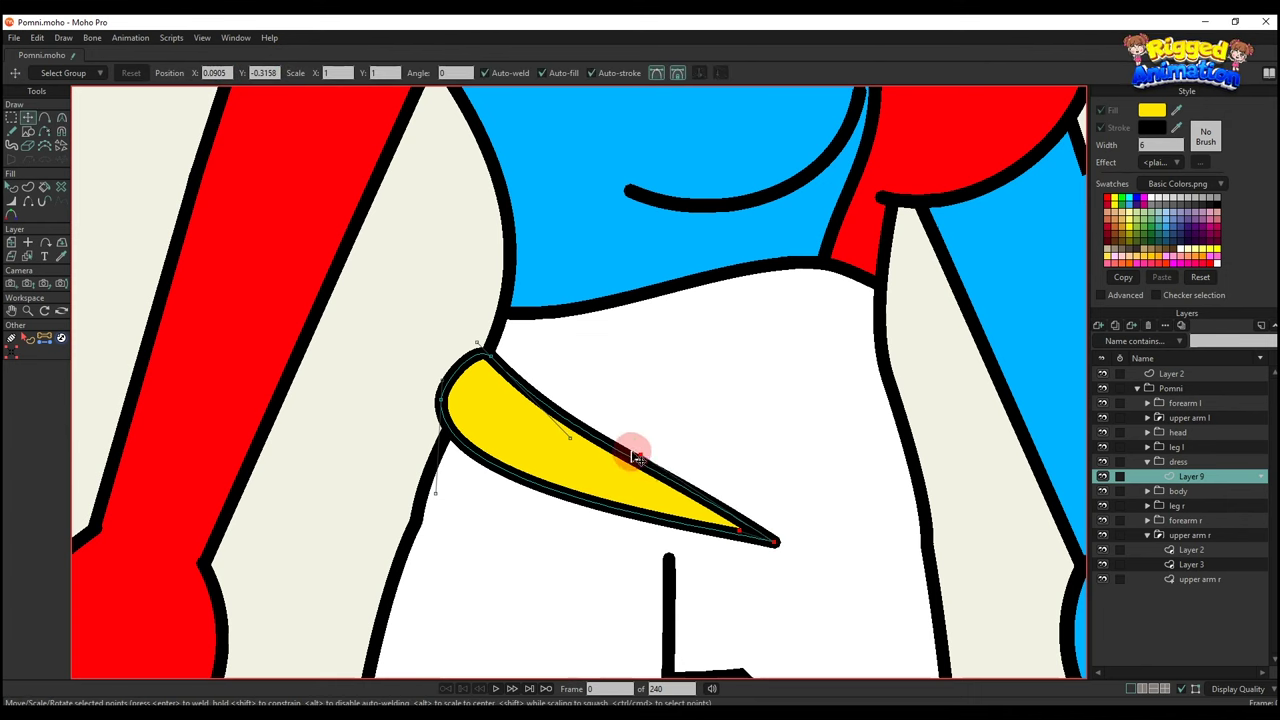
Bow the belt shape's upper edge inward and push its rounded end outward over the hip.
mouse_move(635, 456)
left_mouse_down()
mouse_move(563, 426)
mouse_move(628, 477)
mouse_move(646, 458)
mouse_move(649, 471)
left_mouse_up()
left_click_drag(502, 356, 500, 346)
left_click_drag(573, 441, 567, 464)
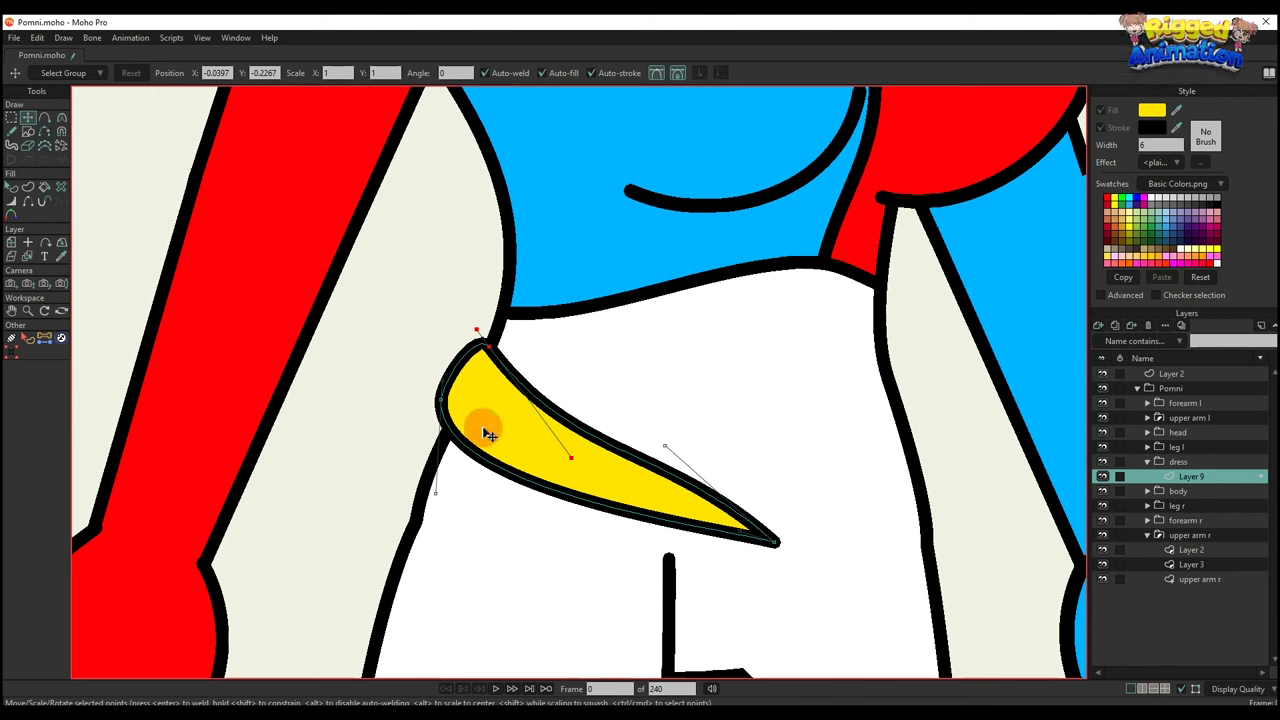
left_click_drag(447, 471, 462, 493)
mouse_move(439, 390)
left_mouse_down()
mouse_move(427, 400)
mouse_move(421, 372)
left_mouse_up()
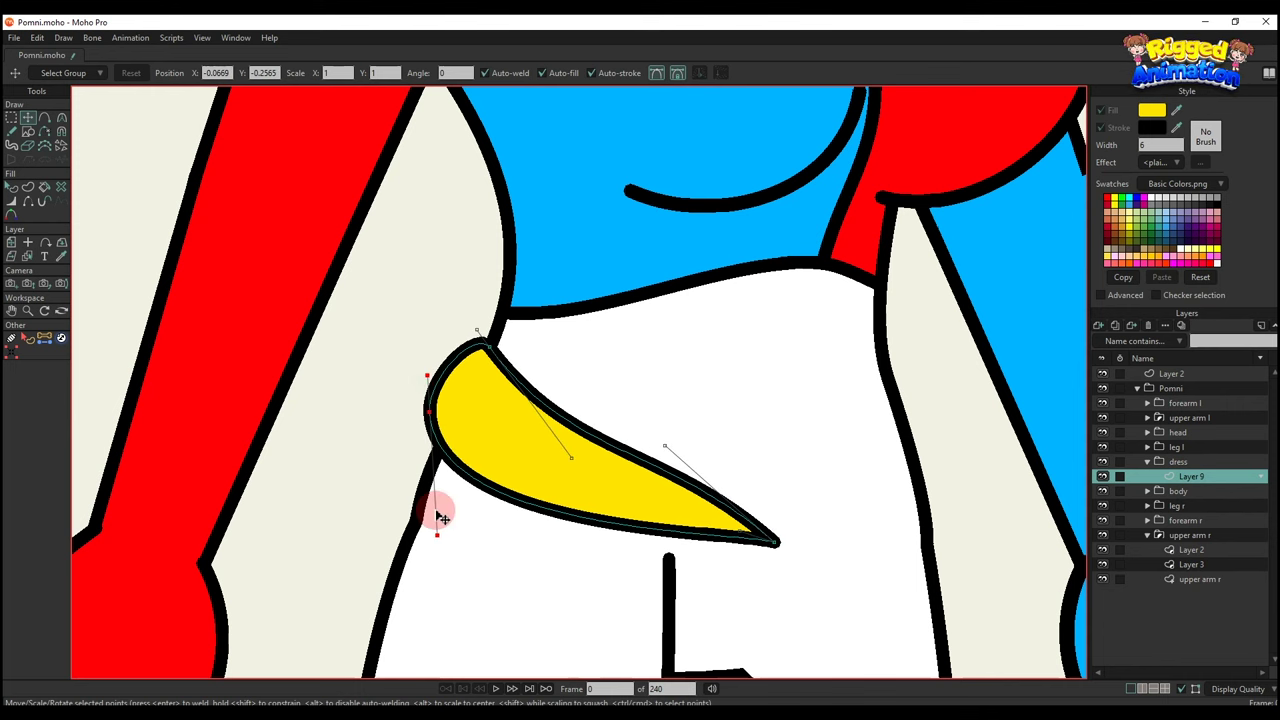
left_click_drag(440, 517, 449, 514)
Pull the belt shape's tip inward and down, and adjust its curve handles so it bends smoothly towards the crotch.
left_click_drag(694, 546, 617, 481)
left_click_drag(492, 527, 507, 513)
left_click_drag(781, 561, 746, 590)
left_click_drag(663, 456, 687, 428)
left_click_drag(614, 479, 636, 472)
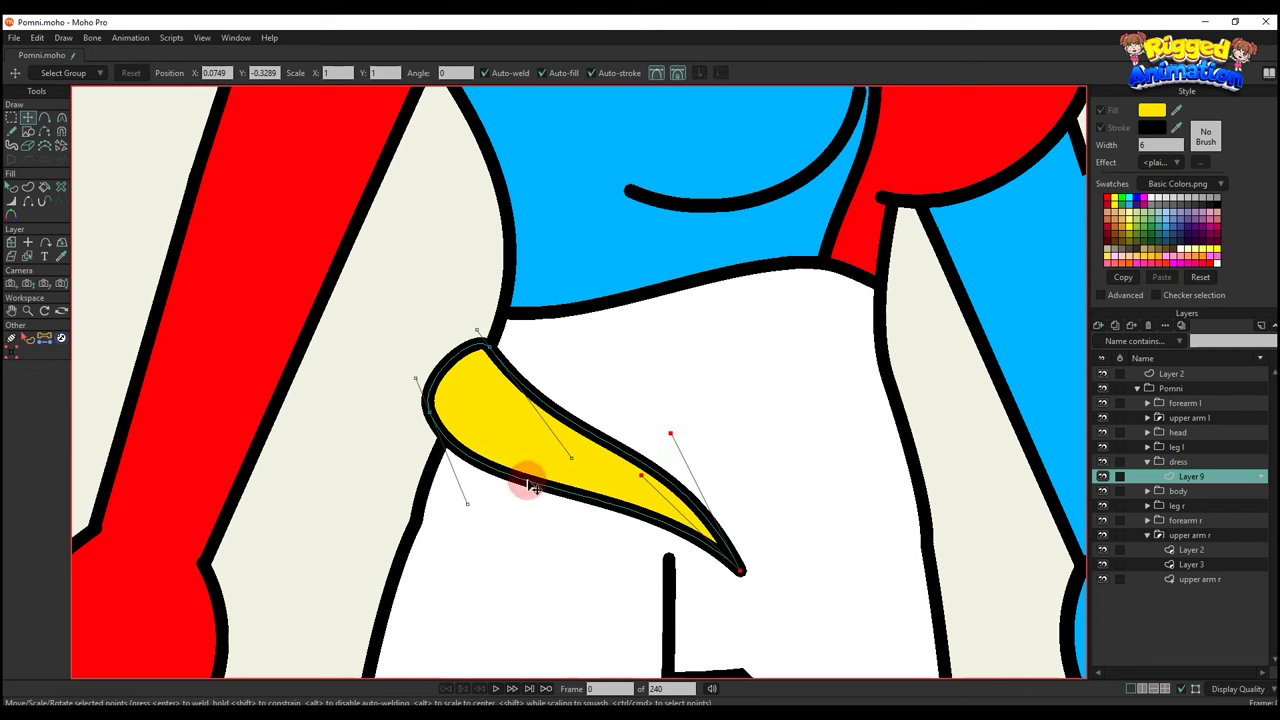
scroll(651, 491, "down", 5)
key("q")
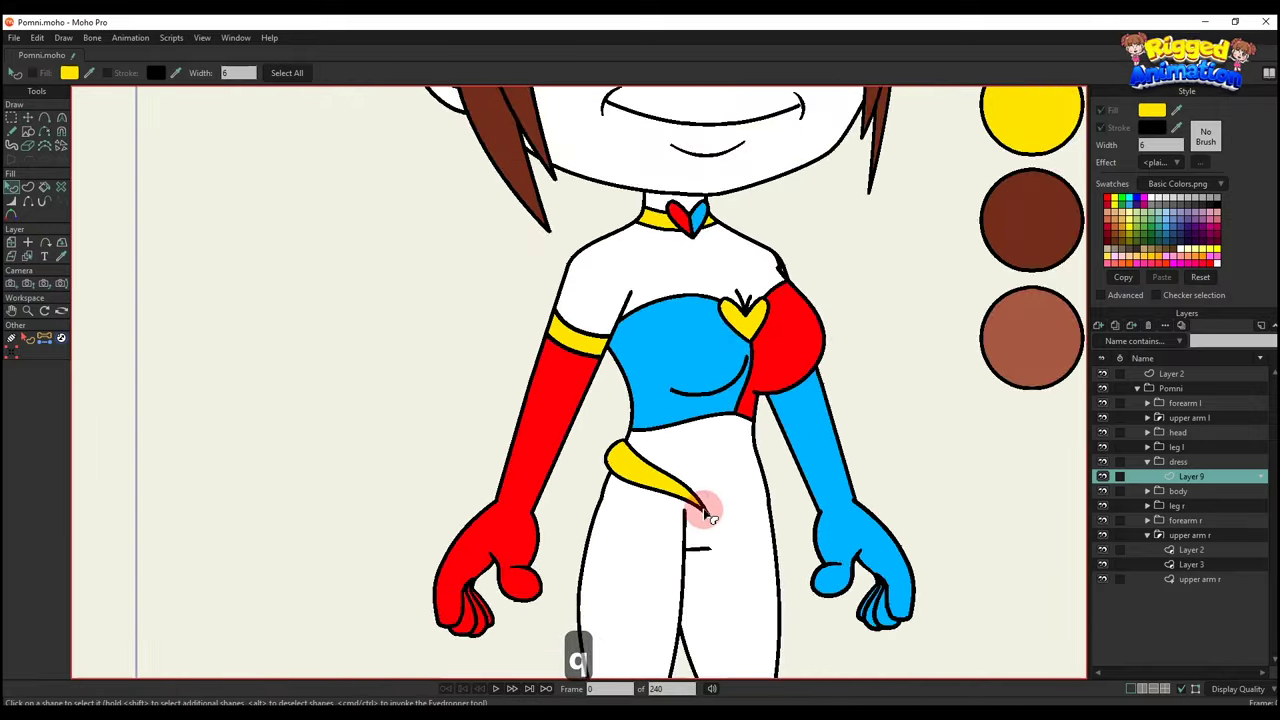
Duplicate the yellow belt shape, flip the copy horizontally and place it on the opposite hip so both tips meet in a V.
scroll(708, 515, "up", 5)
key("t")
double_click(675, 470)
key("ctrl+c")
key("ctrl+v")
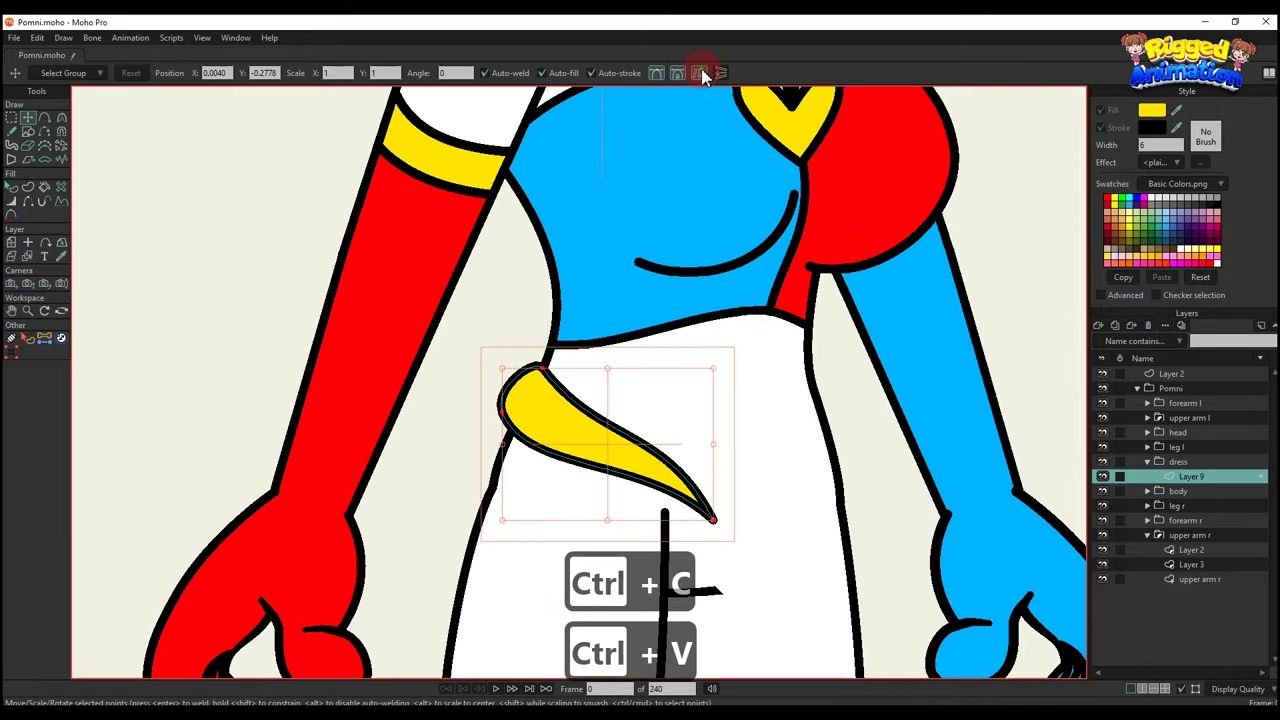
left_click(699, 73)
left_click_drag(629, 443, 878, 479)
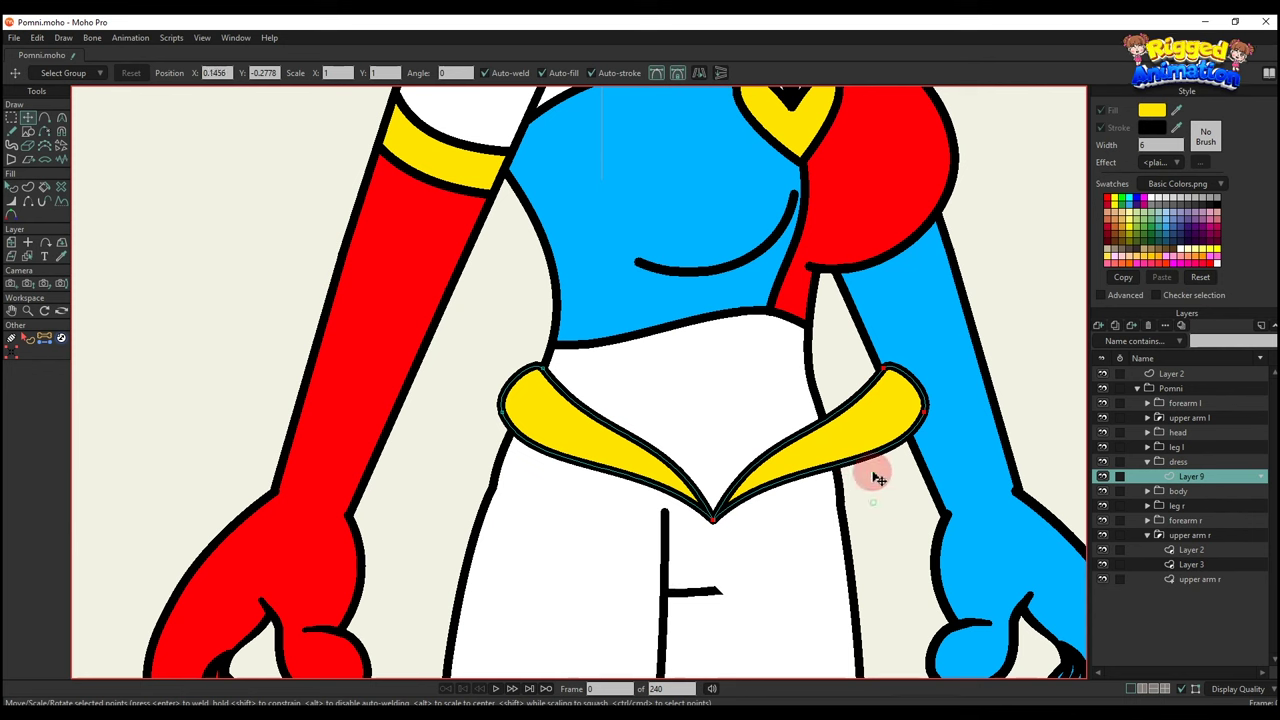
Narrow the mirrored belt piece by moving its outer points and curve handles to fit the hip beside the blue arm.
left_click_drag(886, 374, 819, 392)
left_click_drag(920, 421, 849, 459)
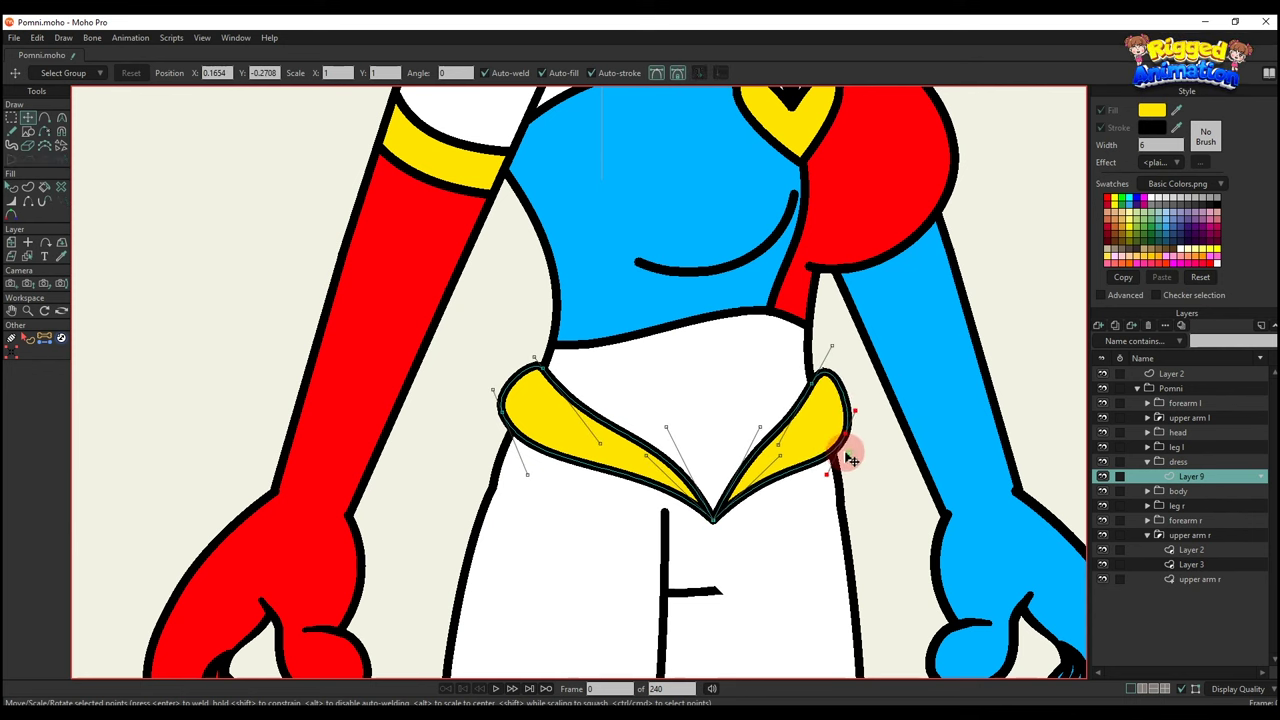
left_click_drag(773, 440, 795, 482)
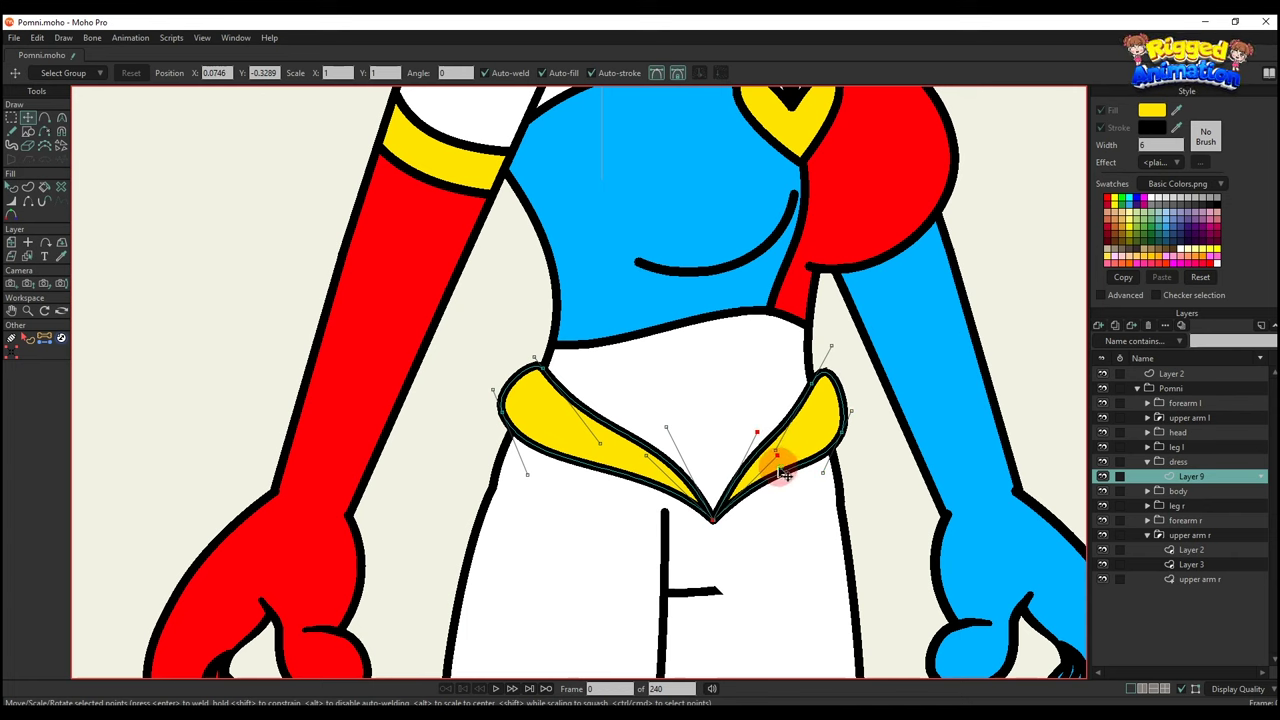
key("q")
scroll(786, 476, "down", 5)
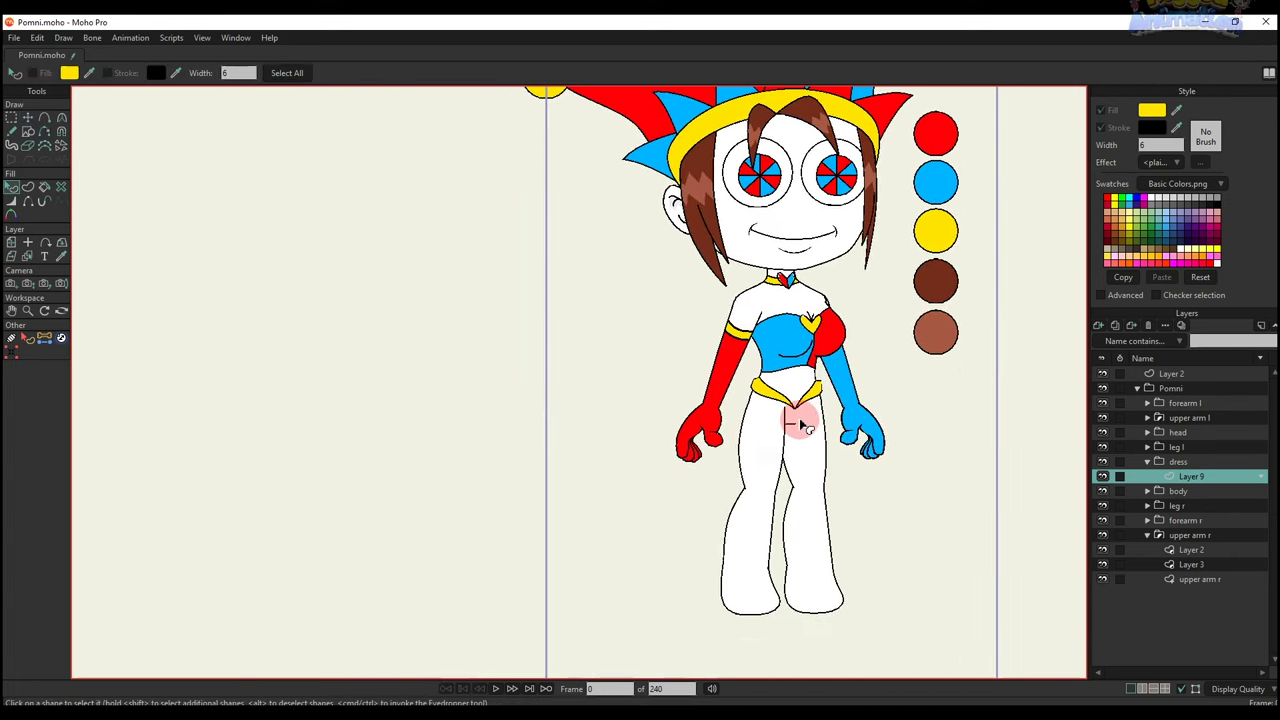
scroll(795, 428, "up", 6)
Draw a small vertical oval navel on the body layer, just above the point of the yellow belt.
left_click(762, 408)
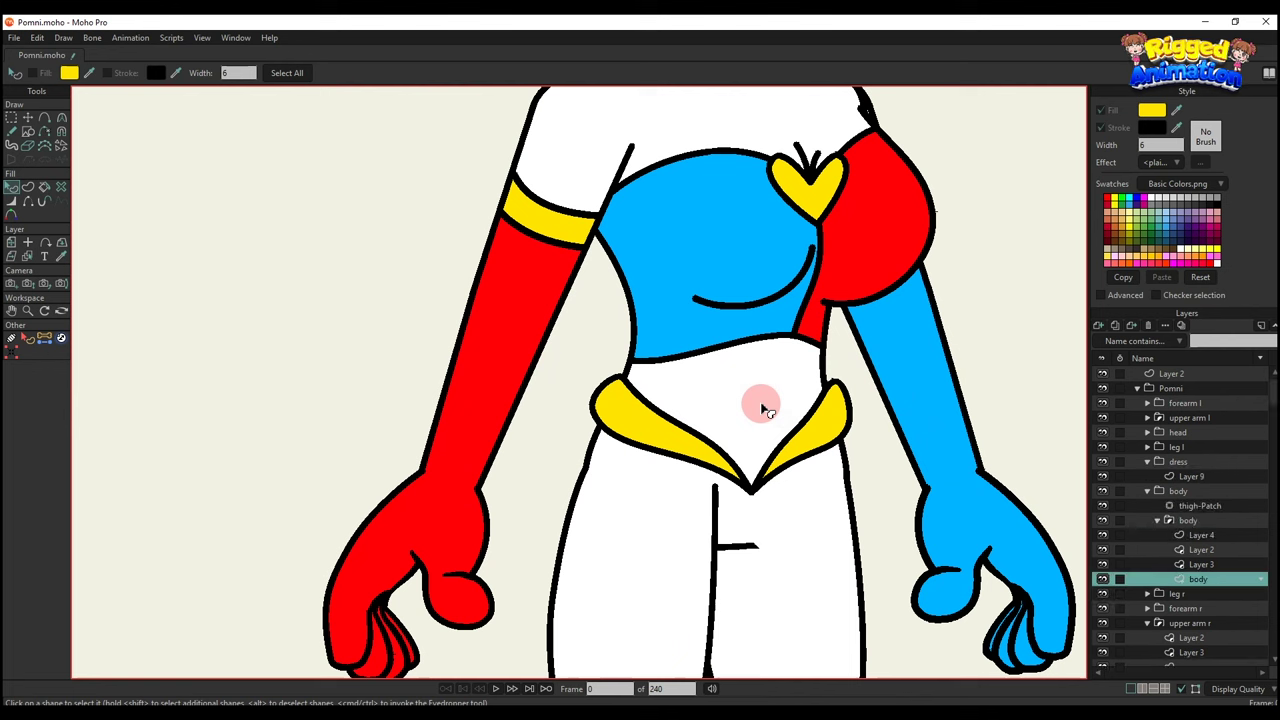
key("a")
left_click(38, 134)
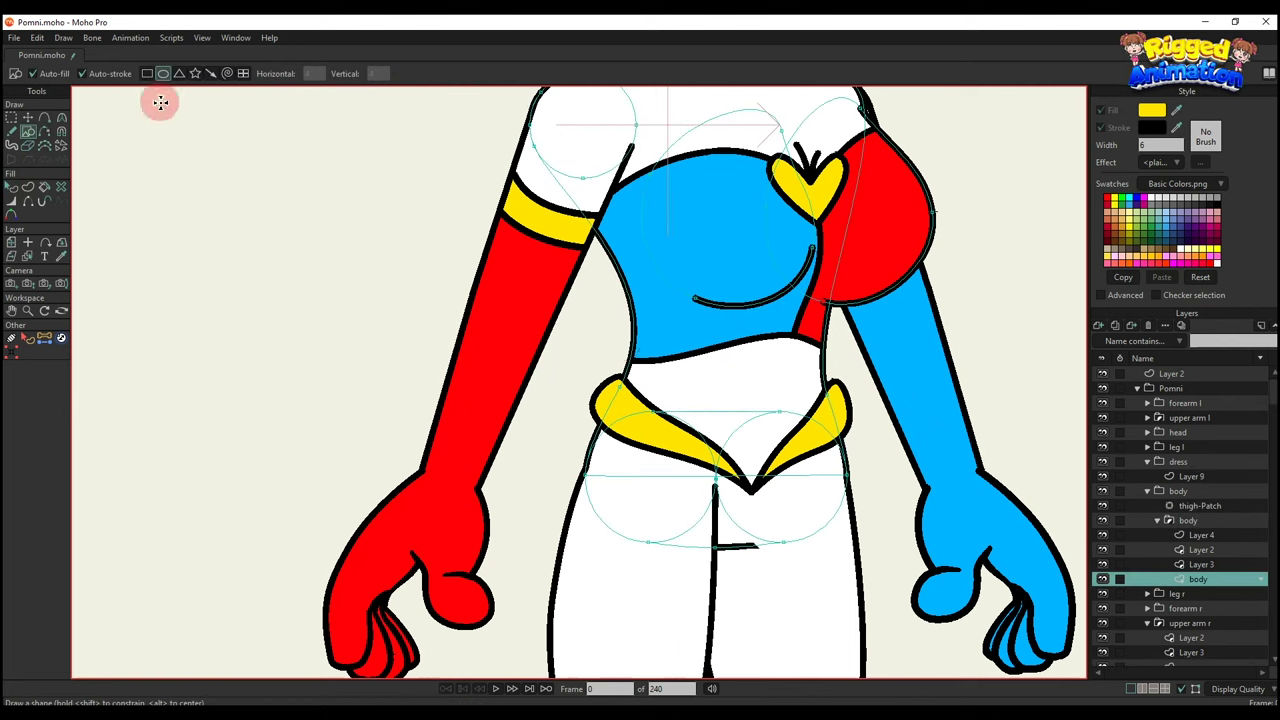
scroll(668, 362, "up", 2)
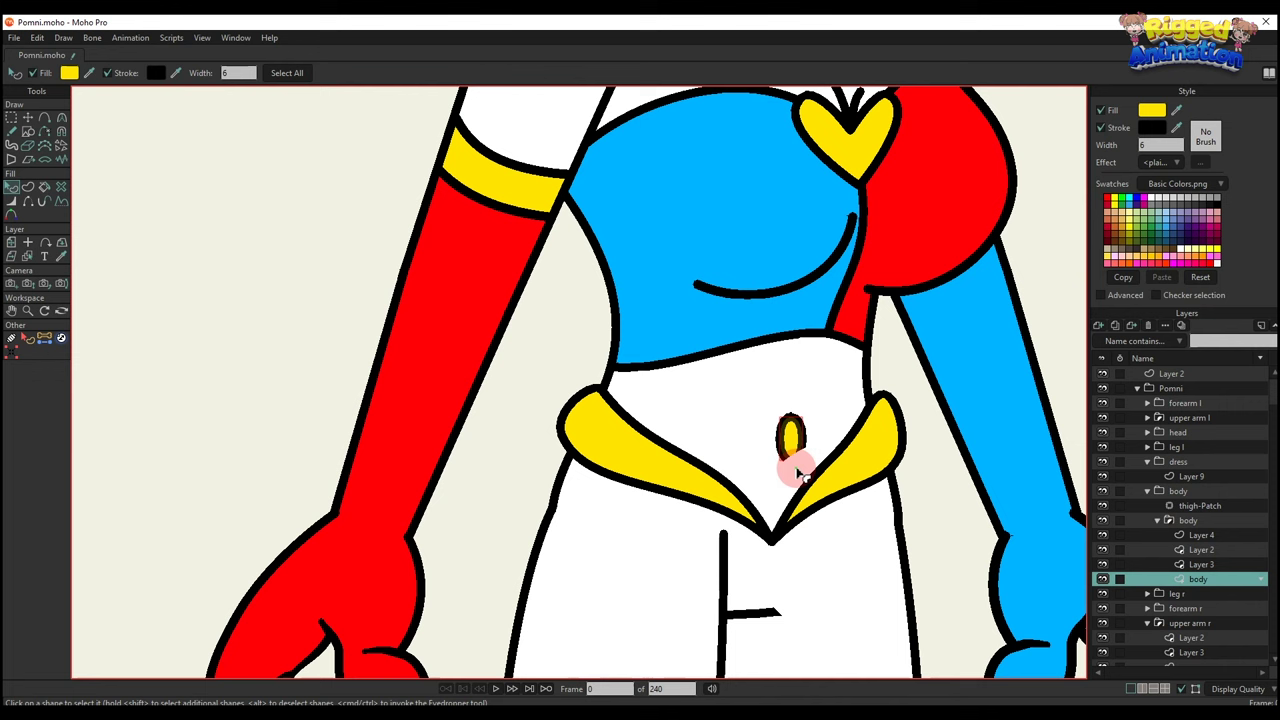
left_click(799, 471)
key("t")
scroll(799, 471, "up", 2)
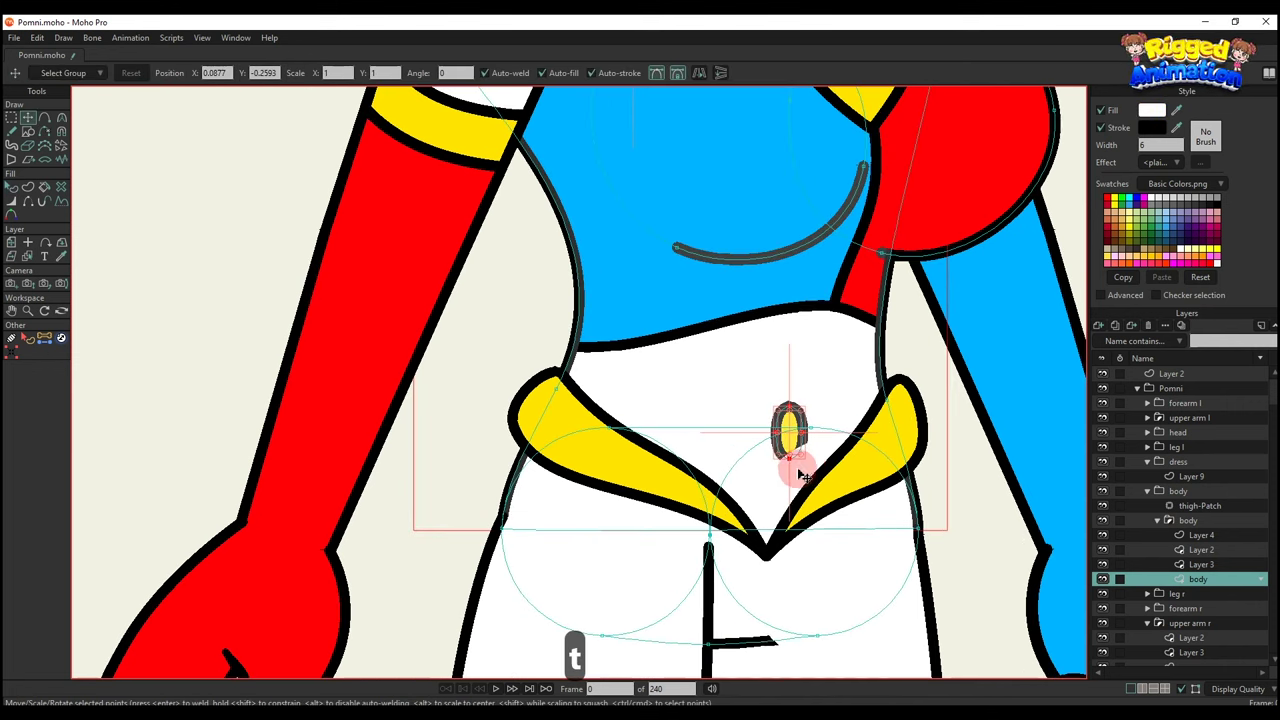
left_click_drag(817, 448, 830, 535)
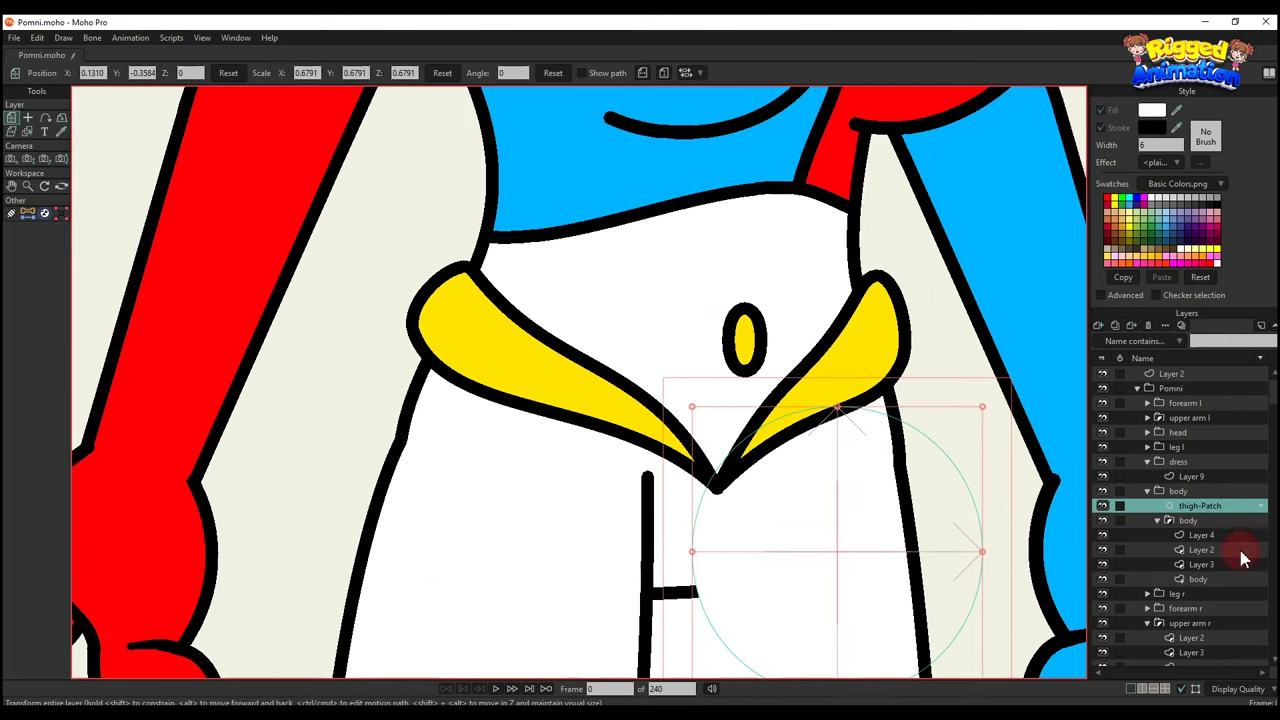
Hide the edges along the navel oval's blue-arm side, leaving only a curved line, and remove its yellow fill.
left_click(785, 338, "ctrl+alt")
key("q")
left_click(745, 340)
key("t")
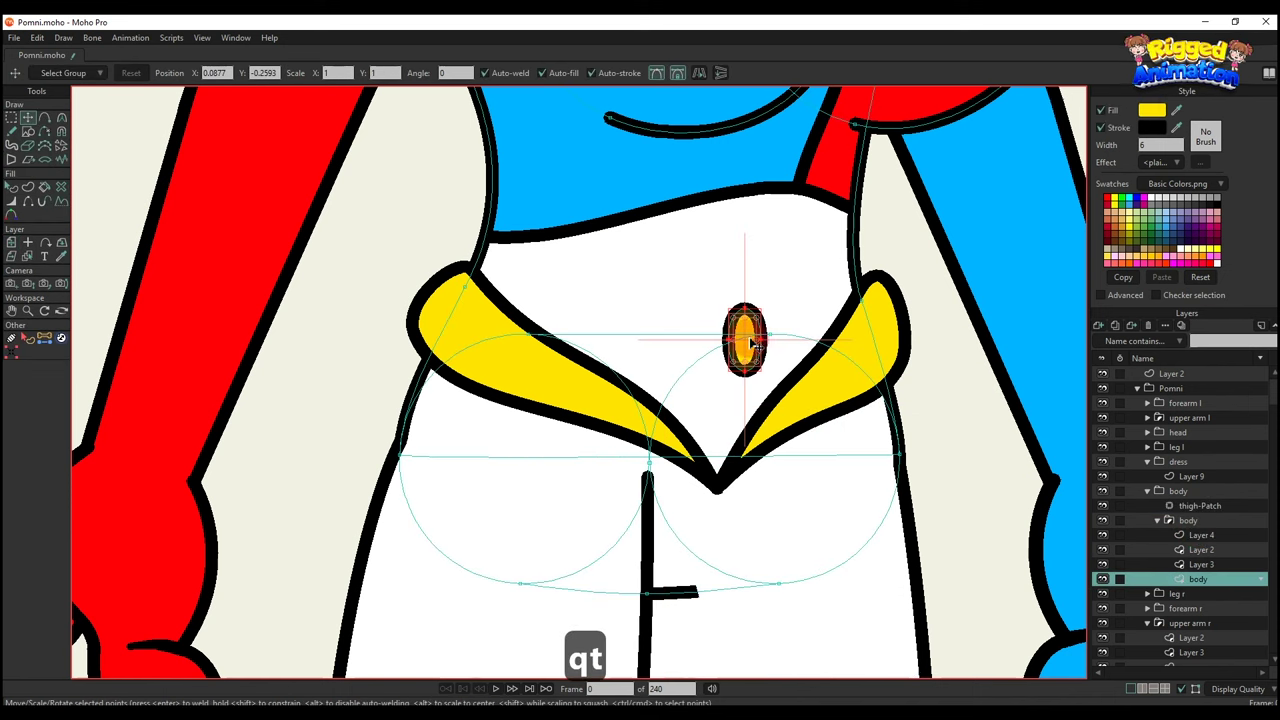
left_click(28, 200)
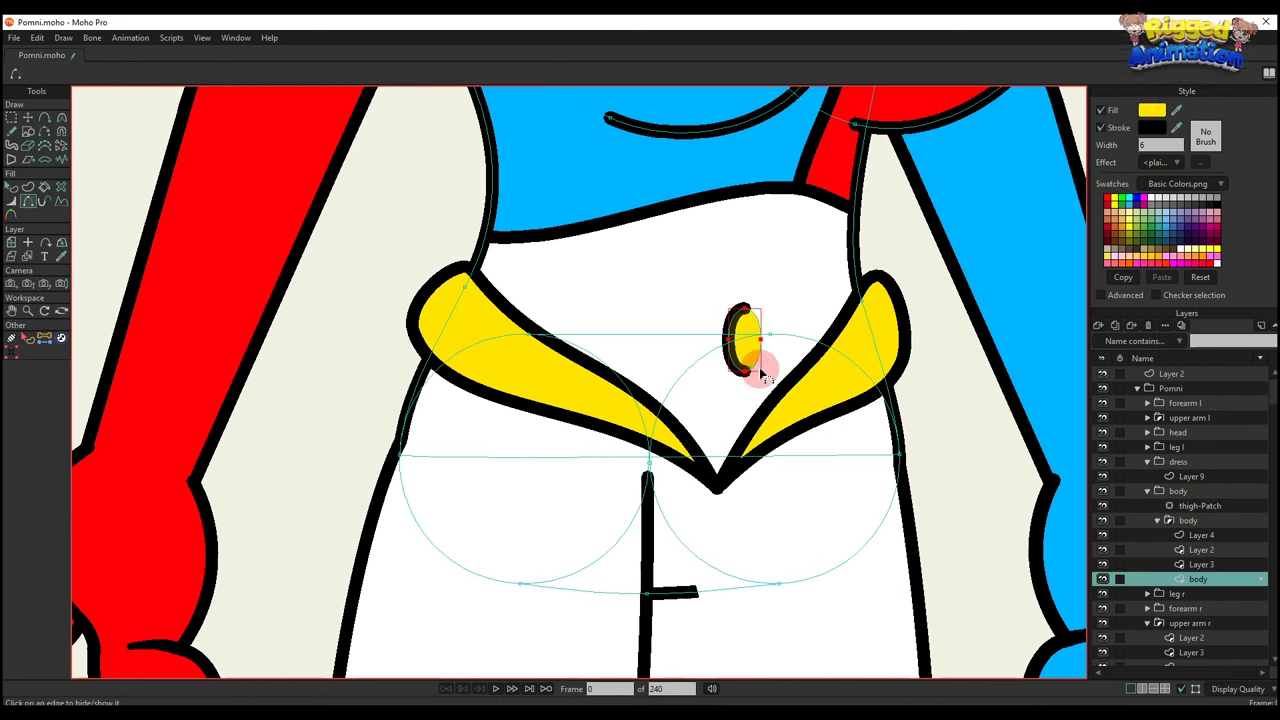
key("q")
scroll(766, 346, "down", 5)
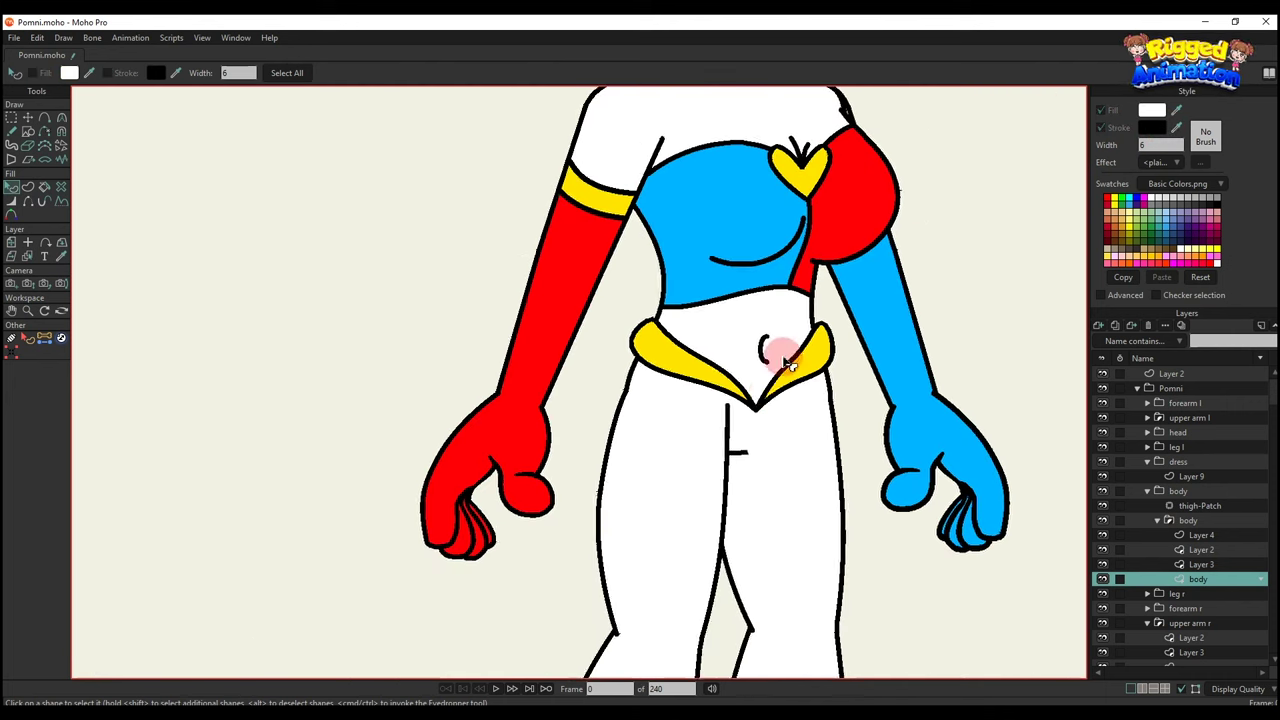
Shrink the navel curve and move it slightly higher on the belly.
scroll(729, 420, "up", 6)
key("t")
scroll(733, 430, "up", 2)
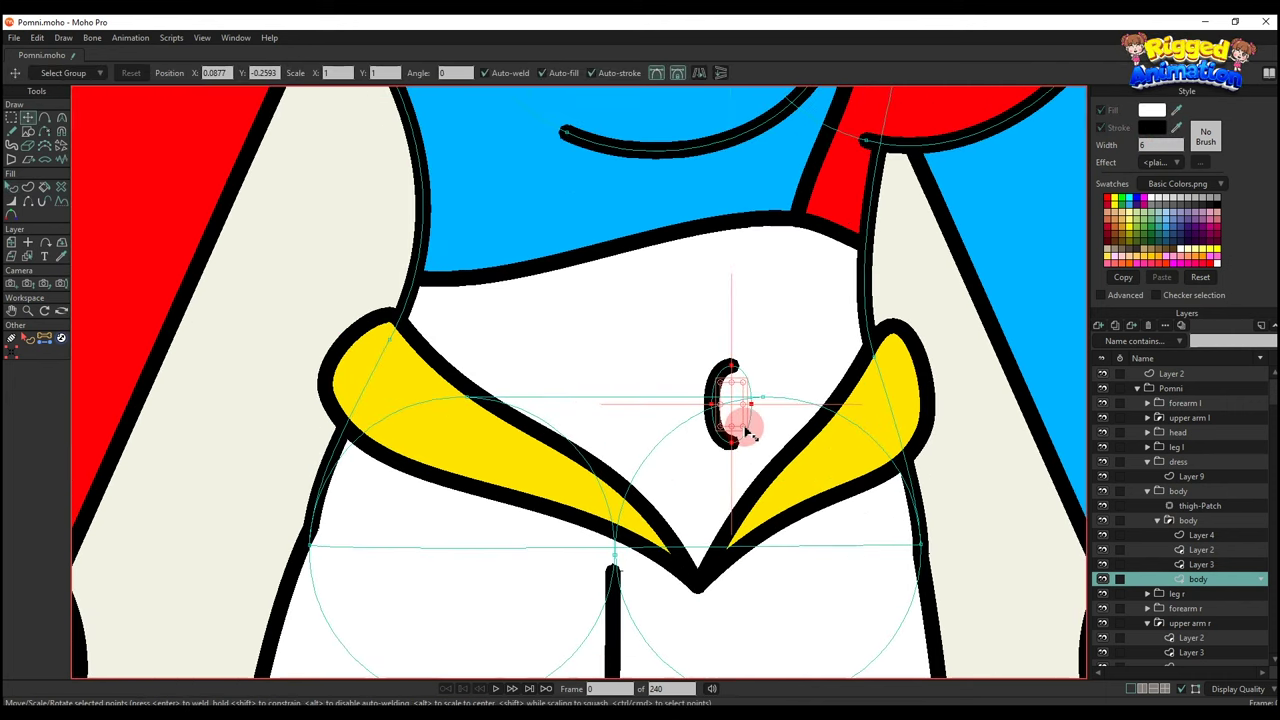
left_click_drag(748, 430, 733, 386)
key("q")
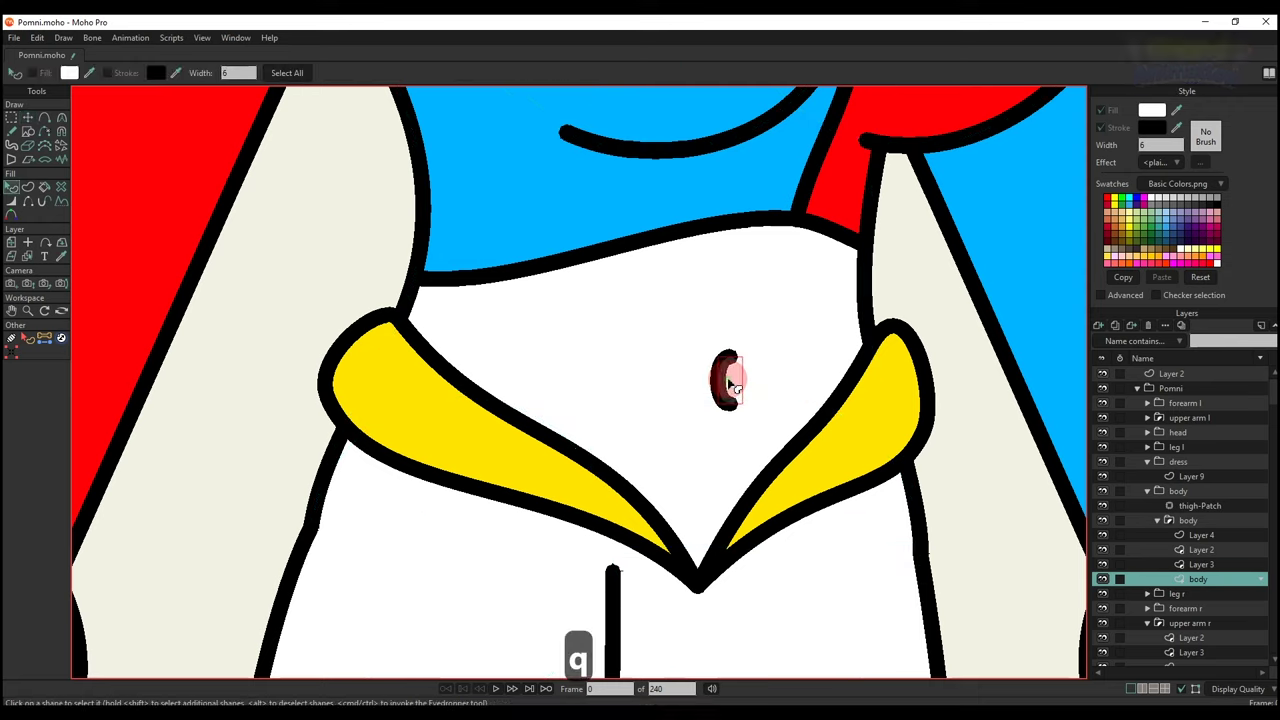
scroll(729, 383, "down", 5)
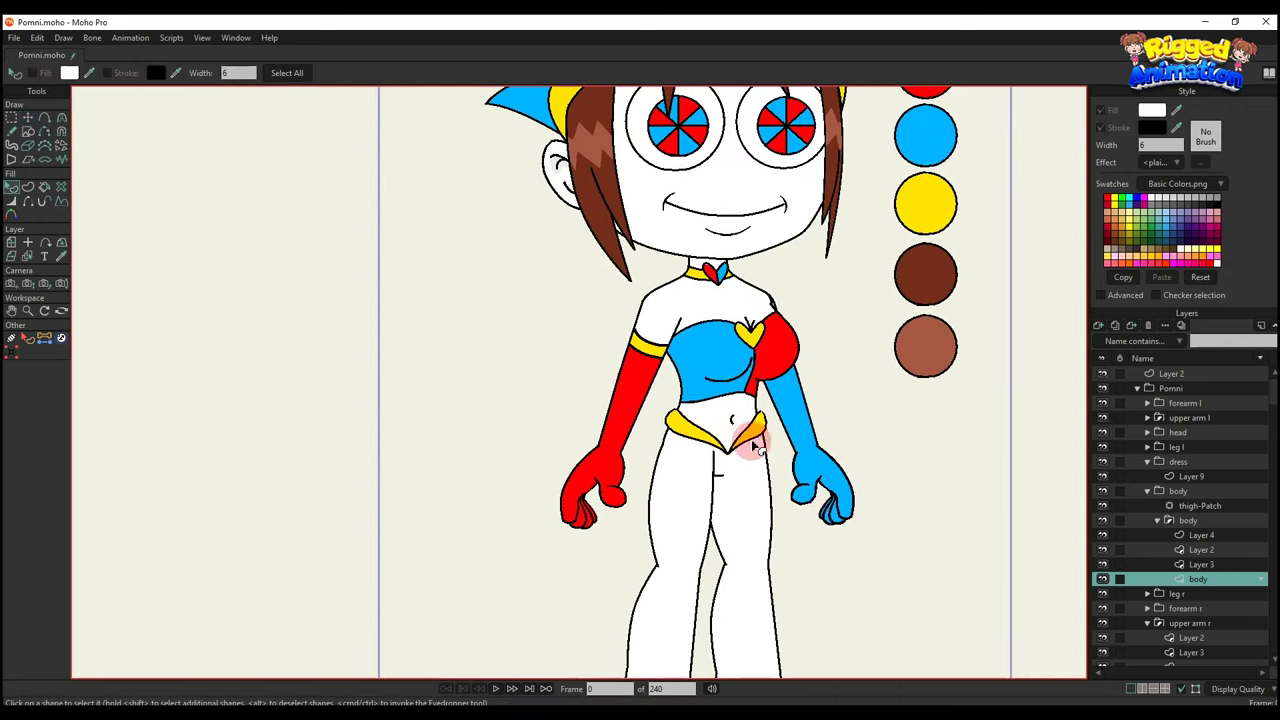
scroll(757, 450, "up", 4)
key("t")
key("q")
scroll(737, 420, "down", 5)
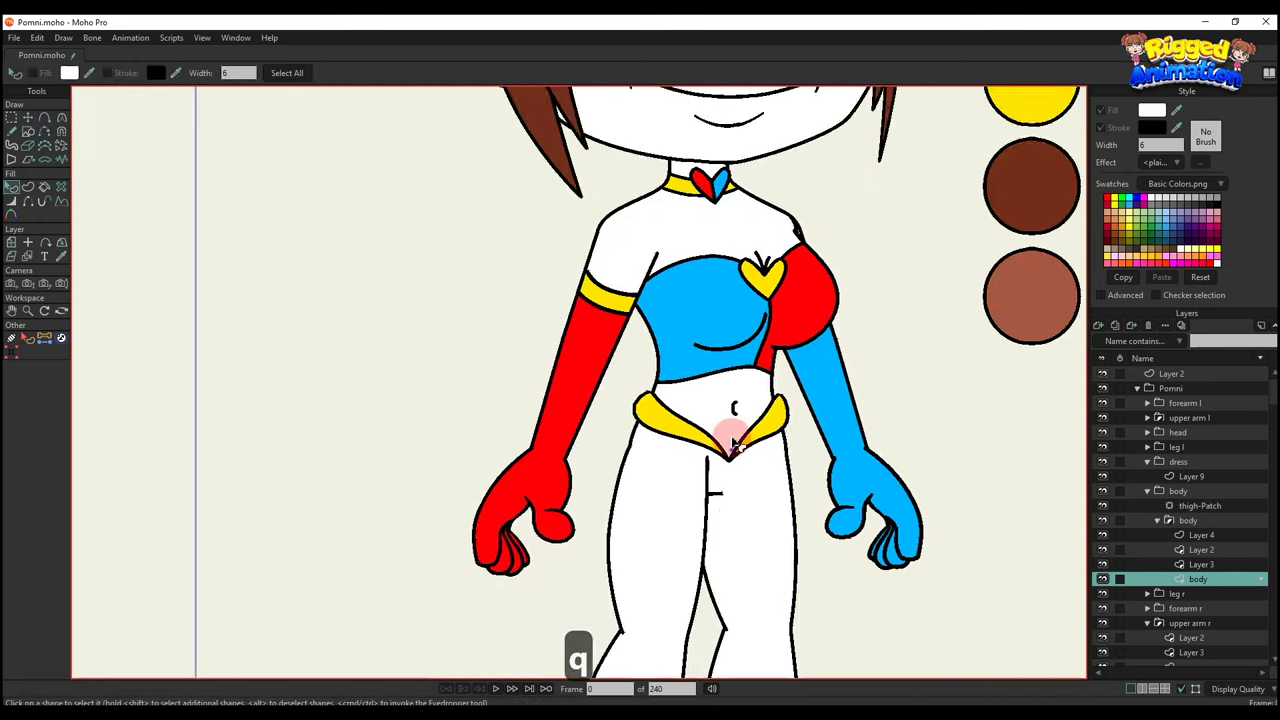
scroll(740, 425, "up", 2)
Add a new vector layer to the dress group, directly beneath the belt's layer.
left_click(722, 404)
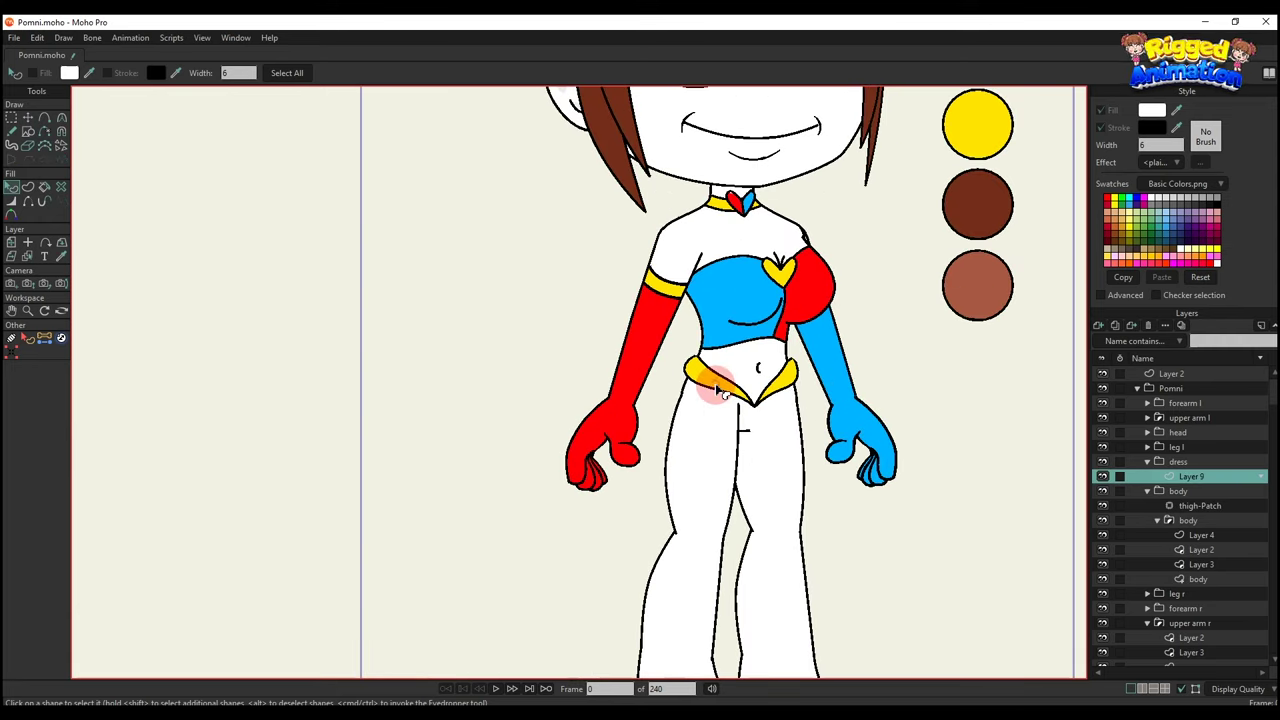
key("a")
scroll(815, 412, "up", 2)
left_click(1178, 491)
left_click(1099, 326)
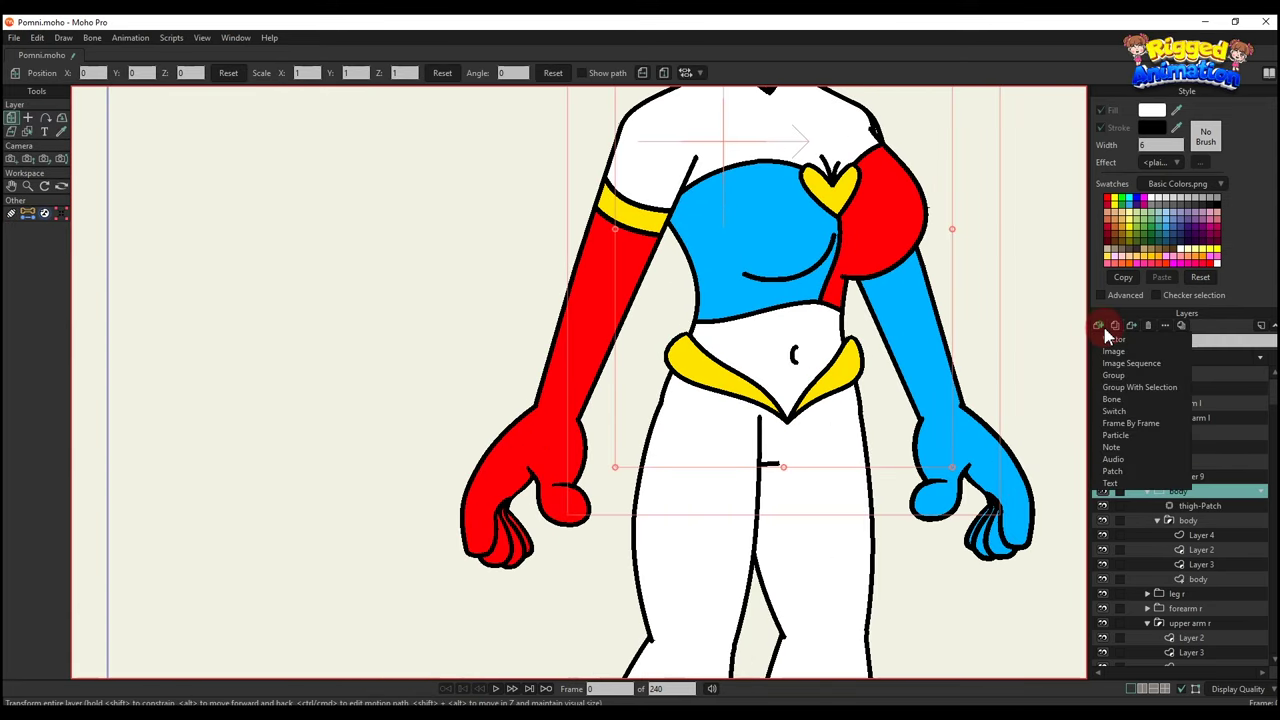
left_click(1114, 341)
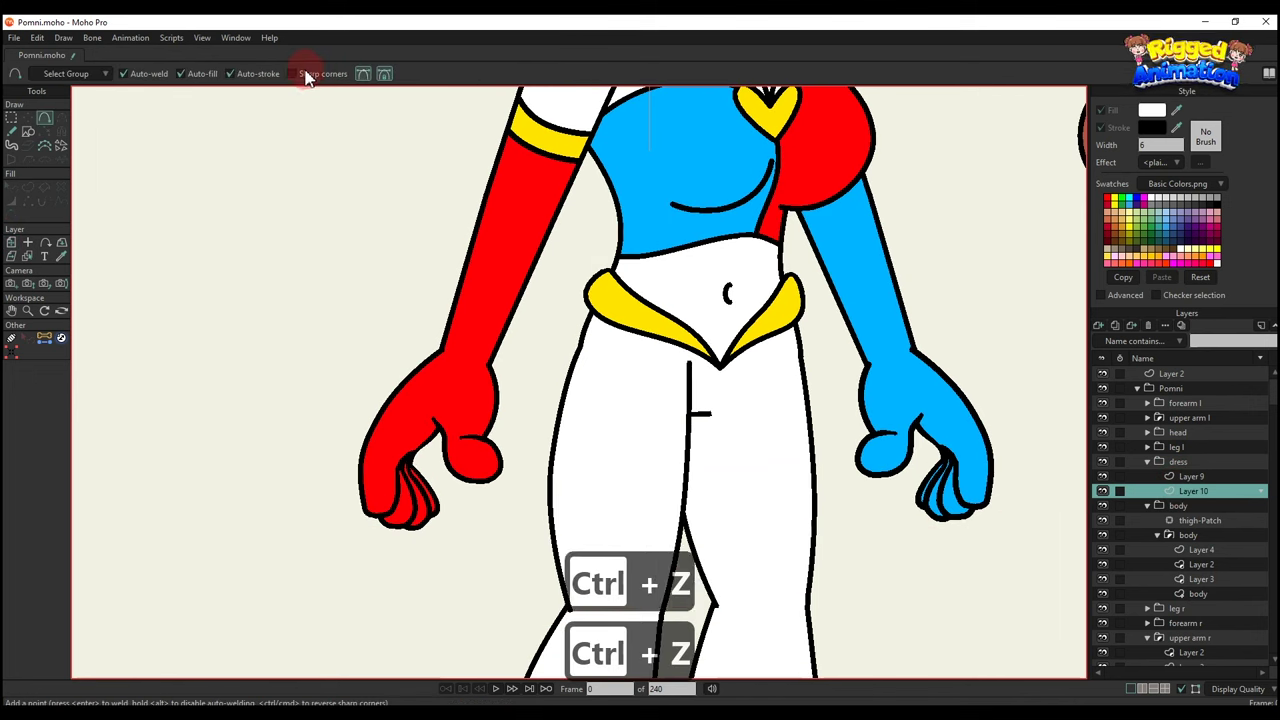
Draw a closed sharp-cornered skirt panel hanging from the belt's V, widening towards a straight hem between the thighs.
left_click(304, 74)
scroll(700, 350, "up", 2)
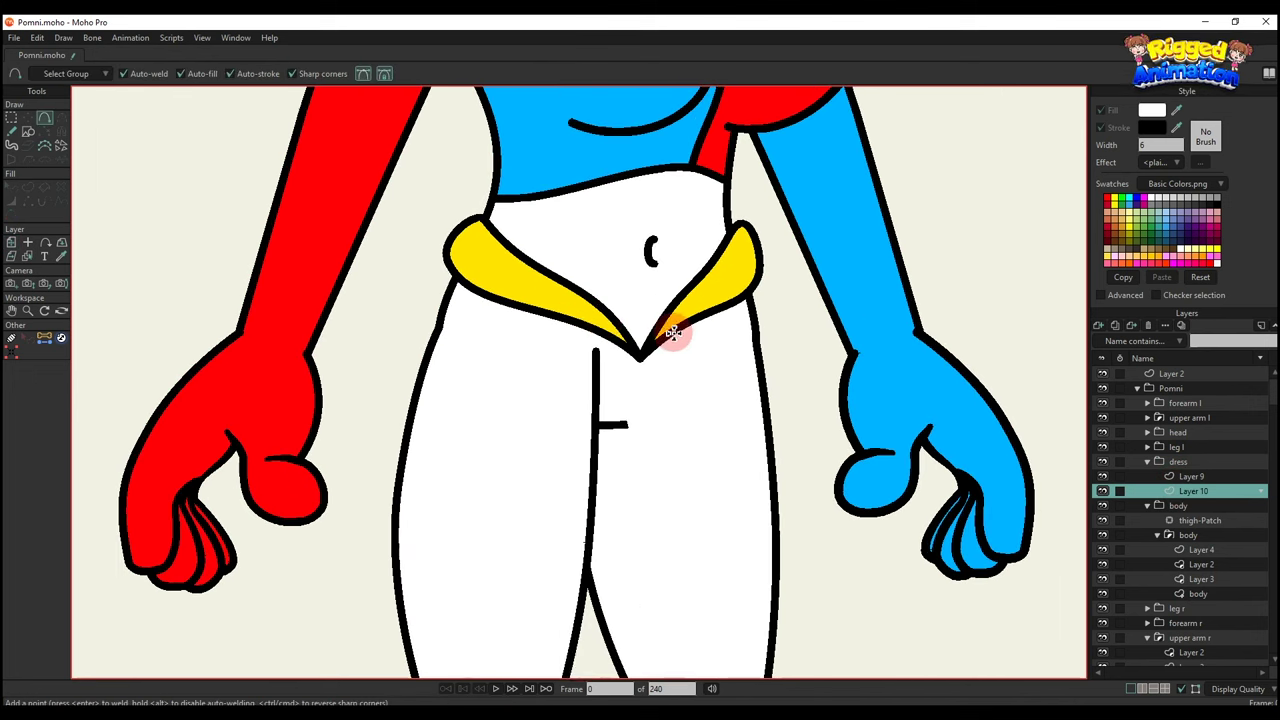
key("a")
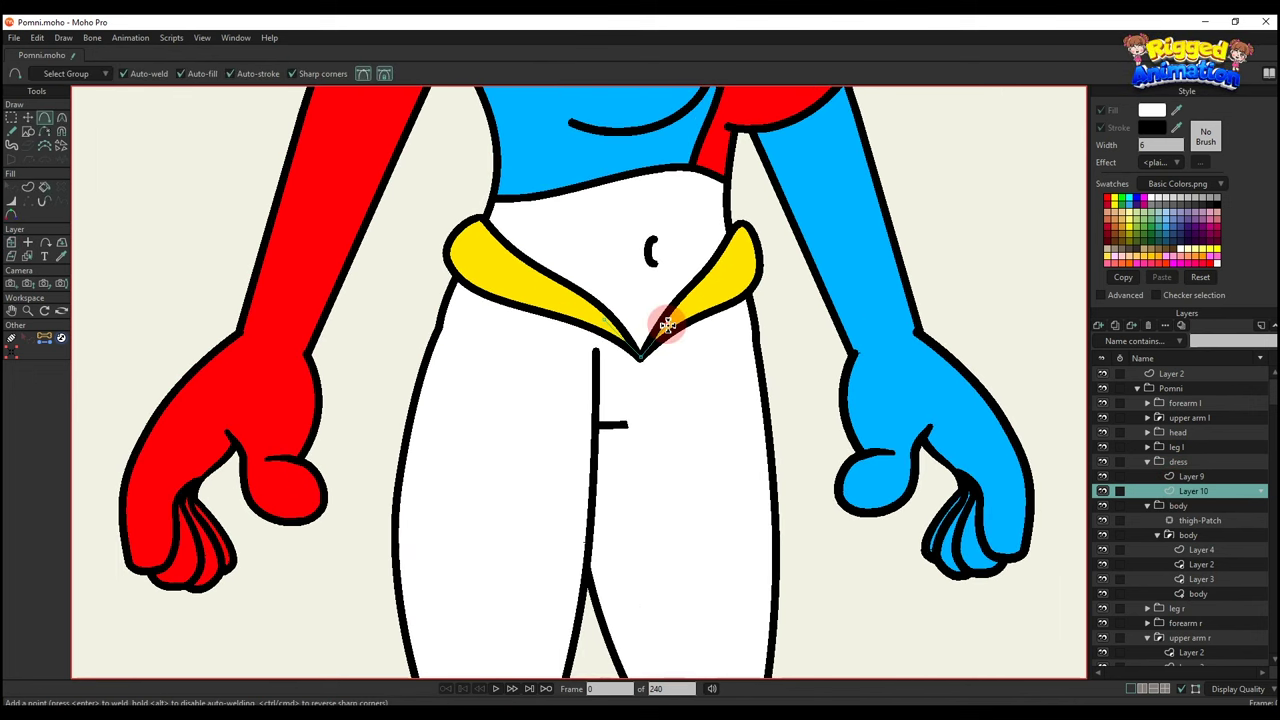
left_click_drag(668, 426, 689, 526)
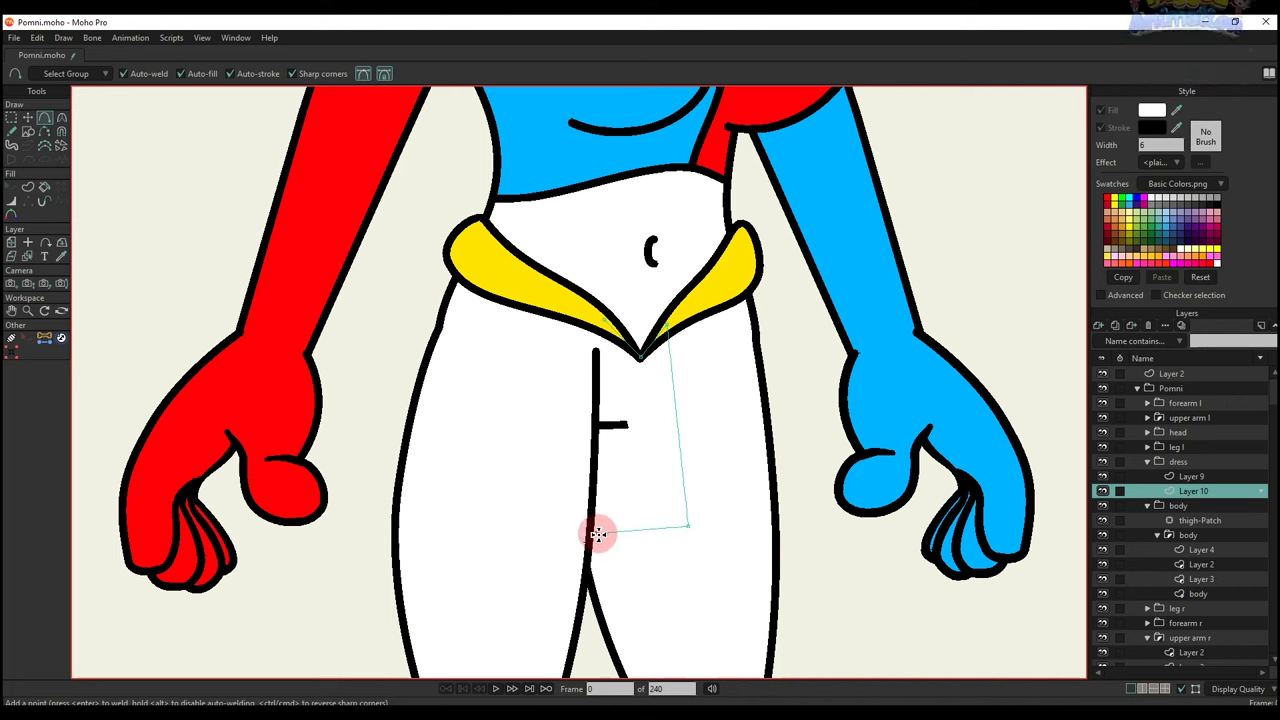
left_click_drag(608, 326, 606, 322)
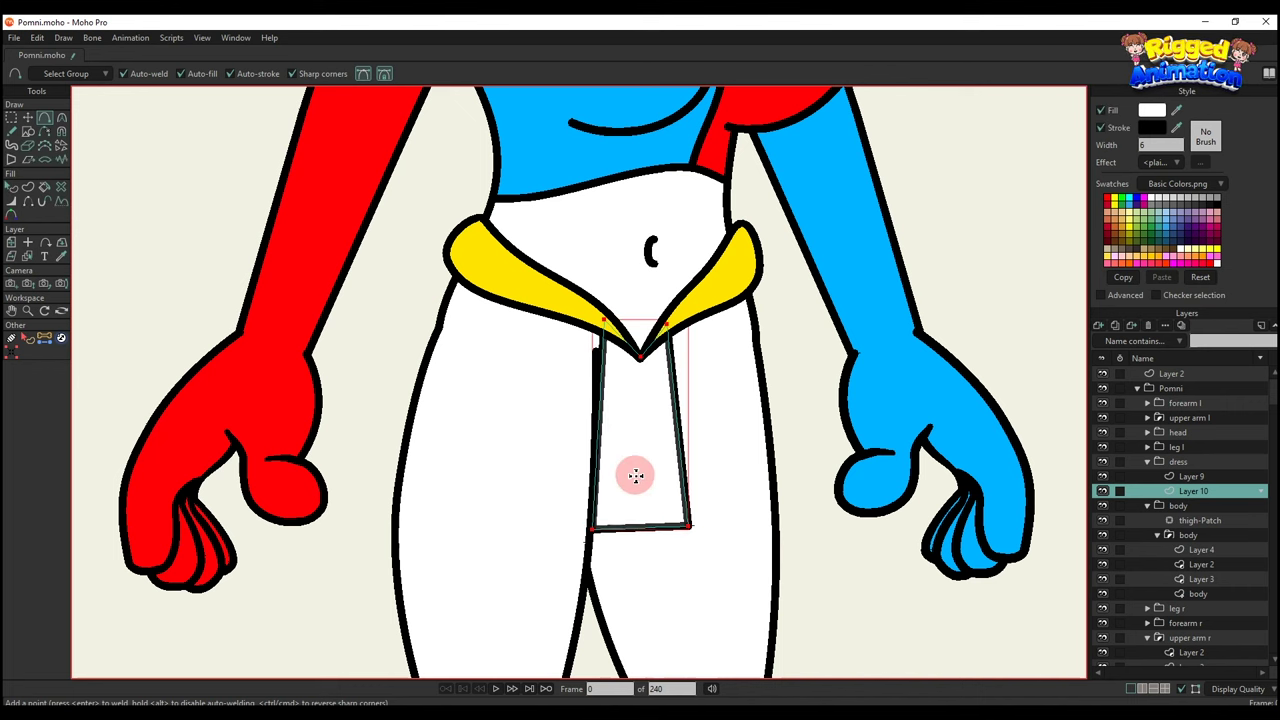
Fill the skirt panel with the same blue as the dress top.
key("q")
scroll(646, 486, "down", 3)
scroll(905, 291, "down", 1)
left_click_drag(904, 288, 828, 364)
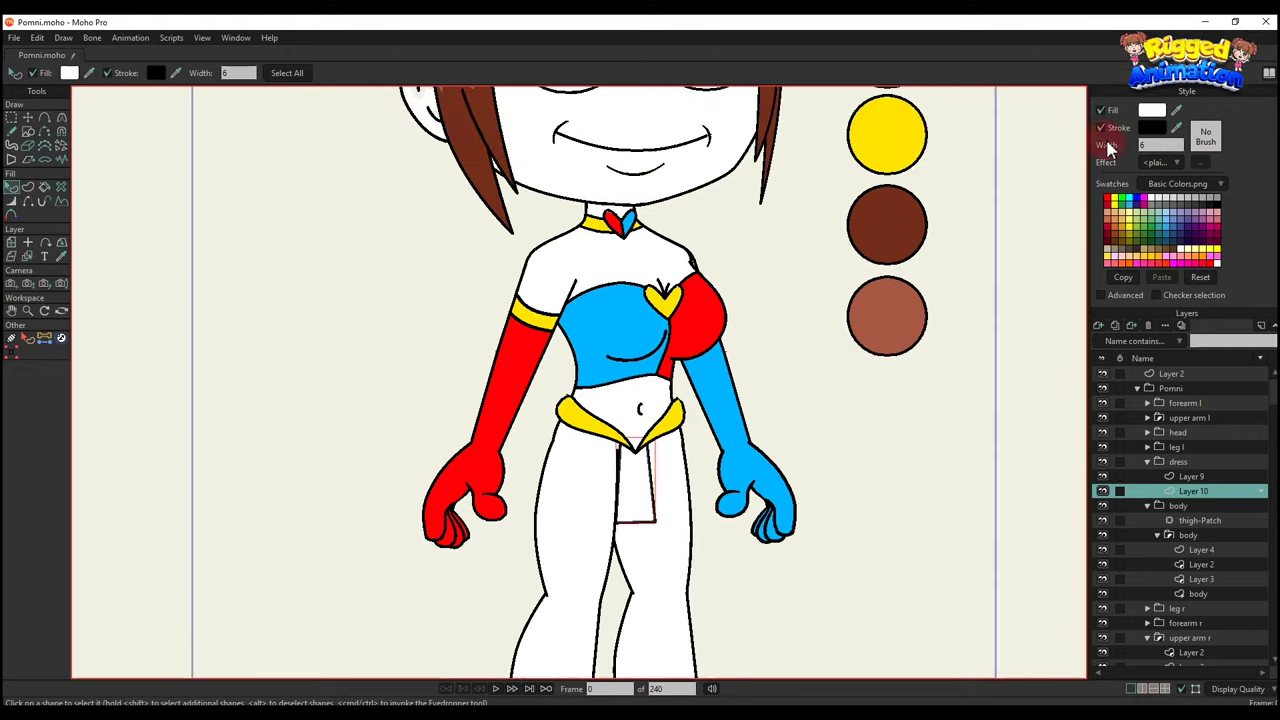
left_click(630, 316)
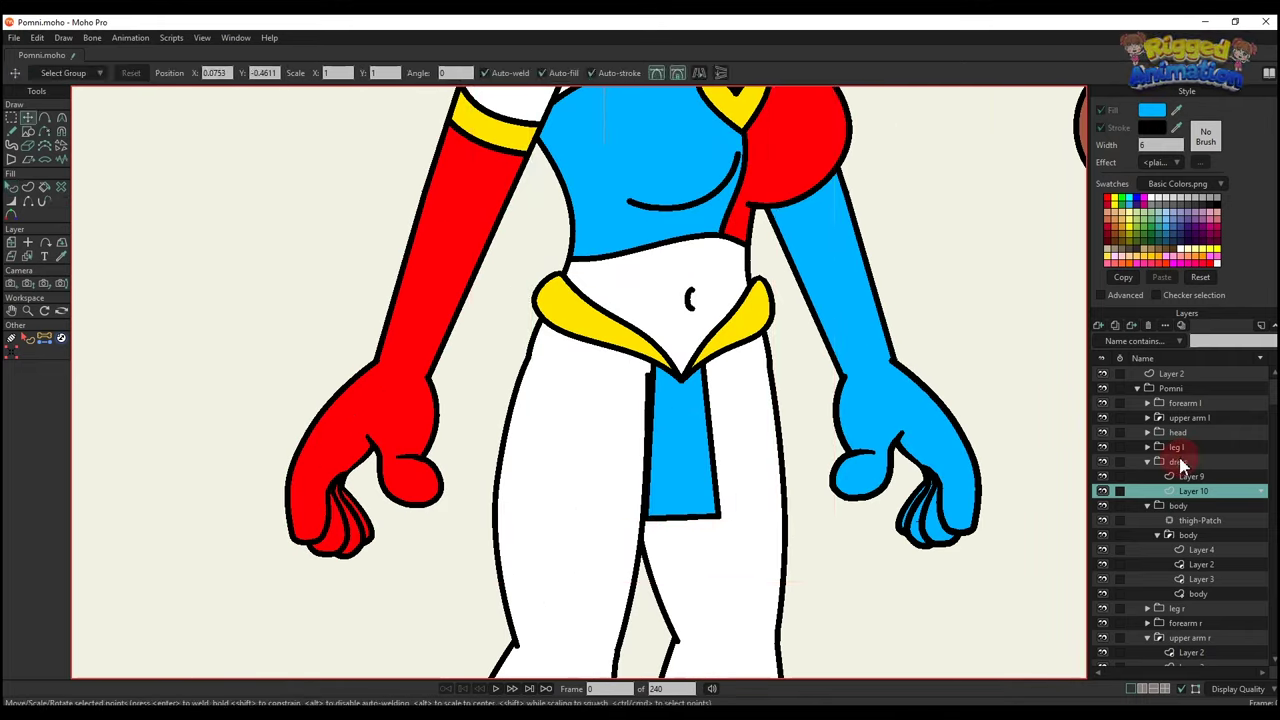
Move the dress group above the leg l group in the layer stack, and select the skirt panel's layer.
left_click_drag(1181, 464, 1121, 442)
scroll(653, 437, "up", 3)
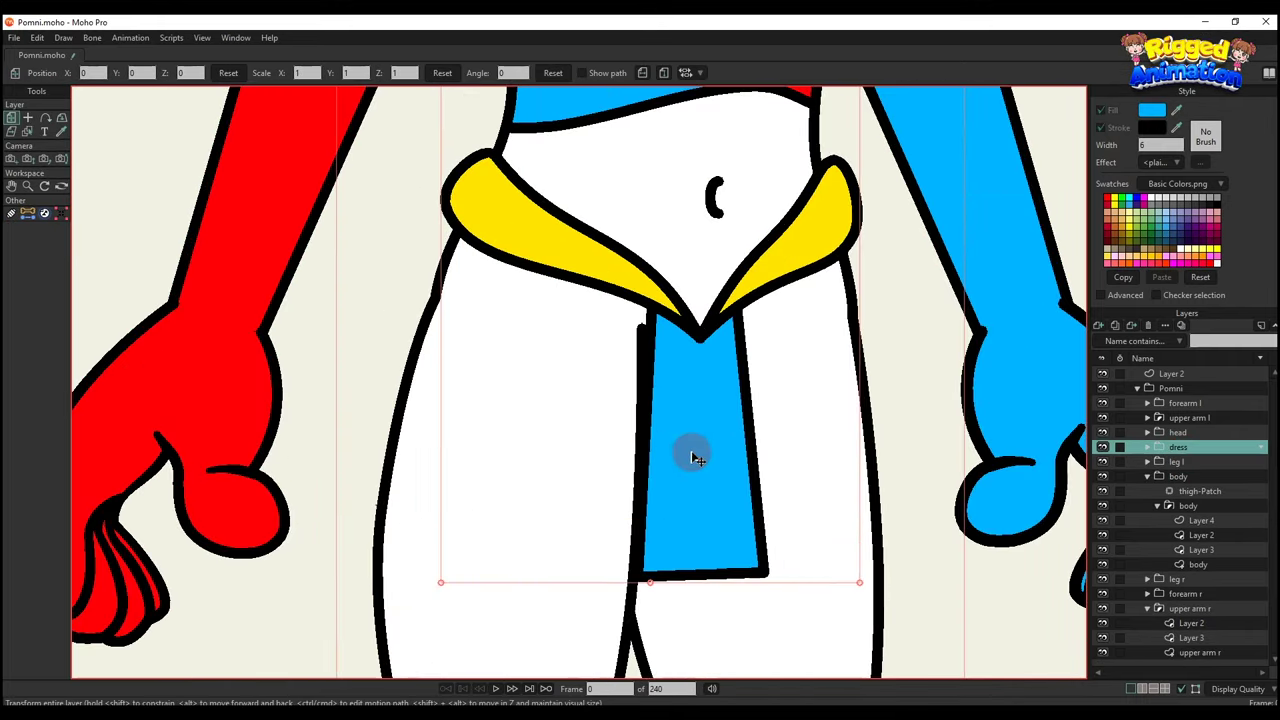
right_click(716, 480, "alt")
left_click_drag(719, 482, 699, 449)
Duplicate the blue skirt panel and place the copy beside it, towards the red arm.
key("t")
key("ctrl+a")
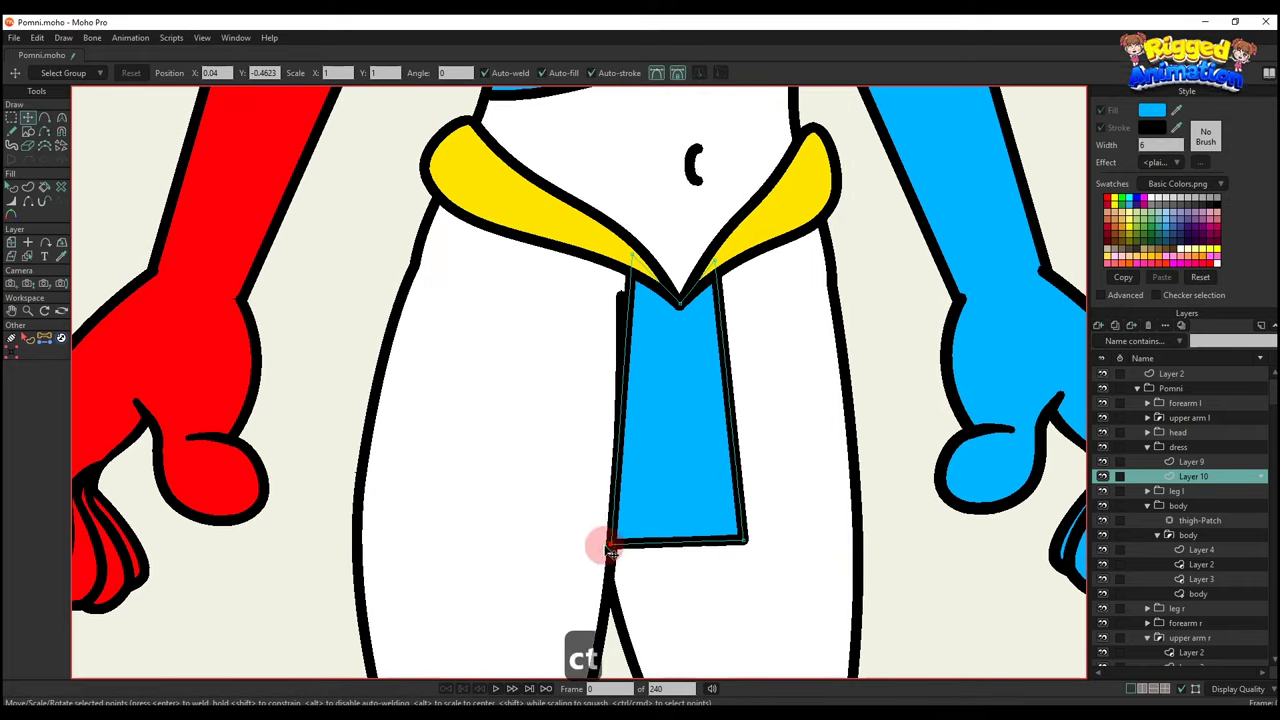
scroll(680, 462, "down", 2)
key("ctrl+c")
key("ctrl+v")
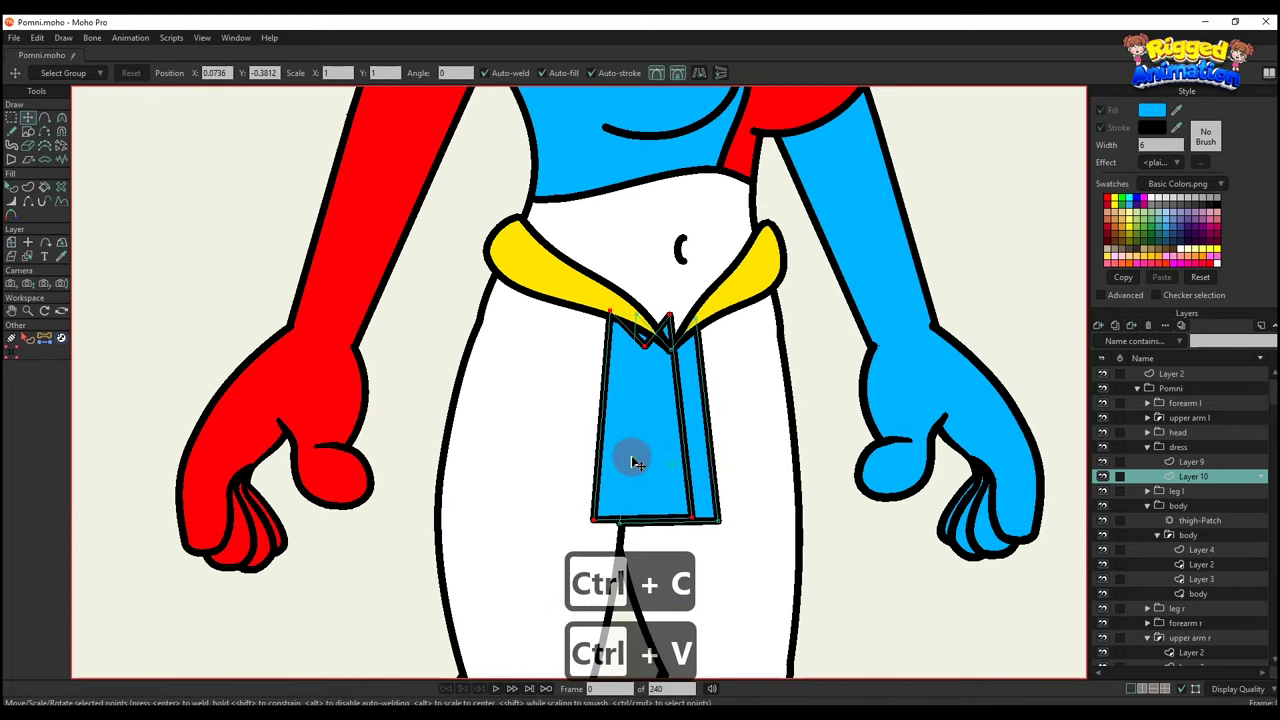
left_click_drag(631, 455, 623, 457)
Delete the notch point from the copied panel's top edge and shift its lower corners outward so it slants towards the red arm.
key("g")
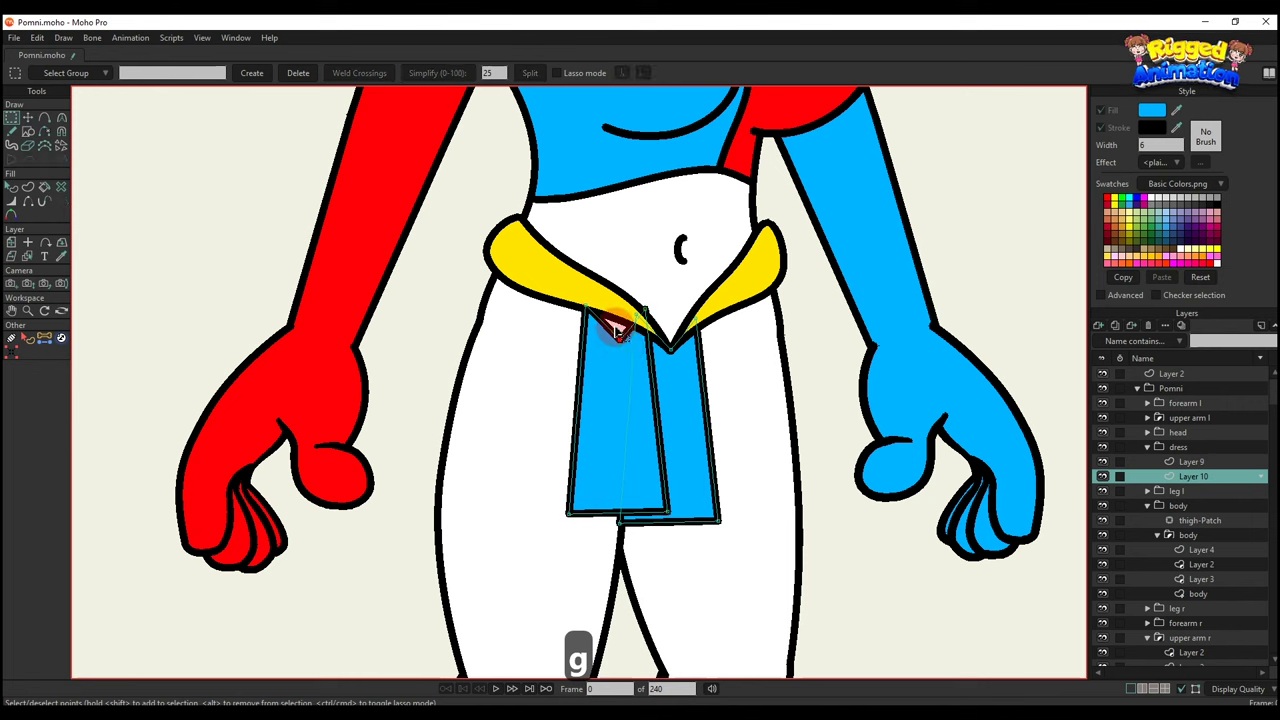
left_click(617, 328)
key("BackSpace")
scroll(674, 514, "up", 2)
key("t")
key("r")
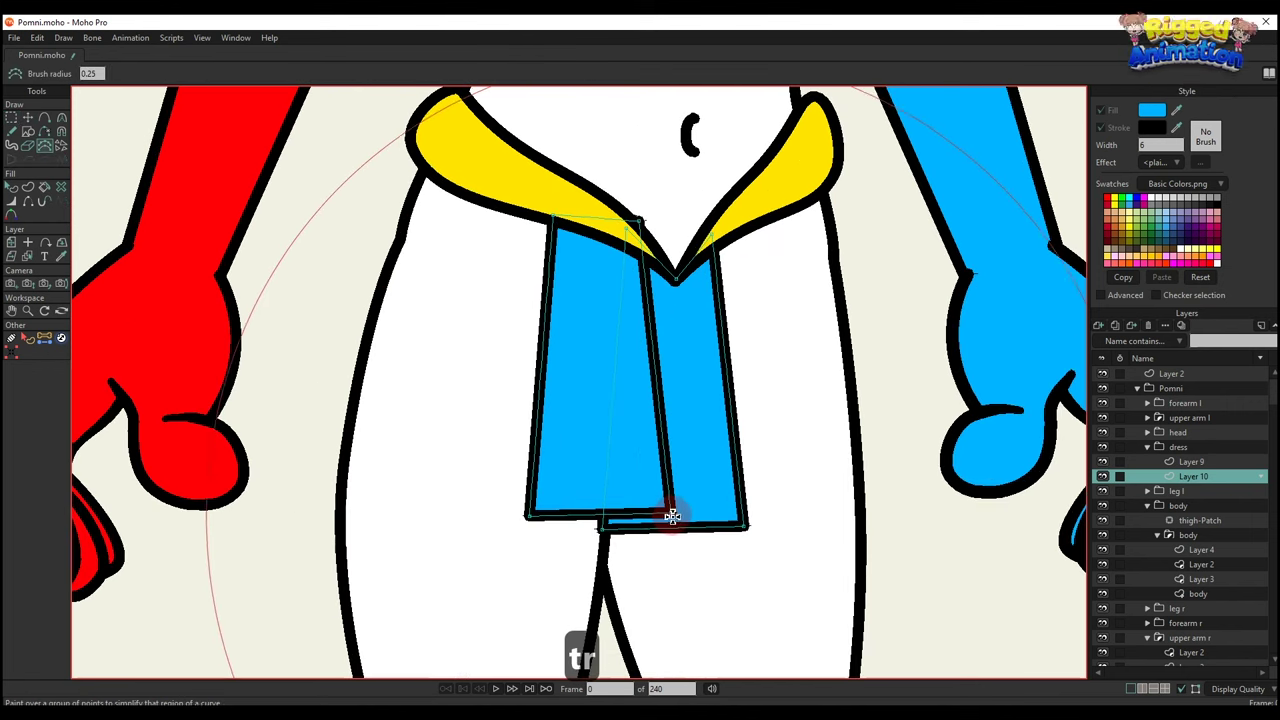
key("t")
left_click_drag(676, 516, 625, 513)
left_click_drag(530, 515, 510, 491)
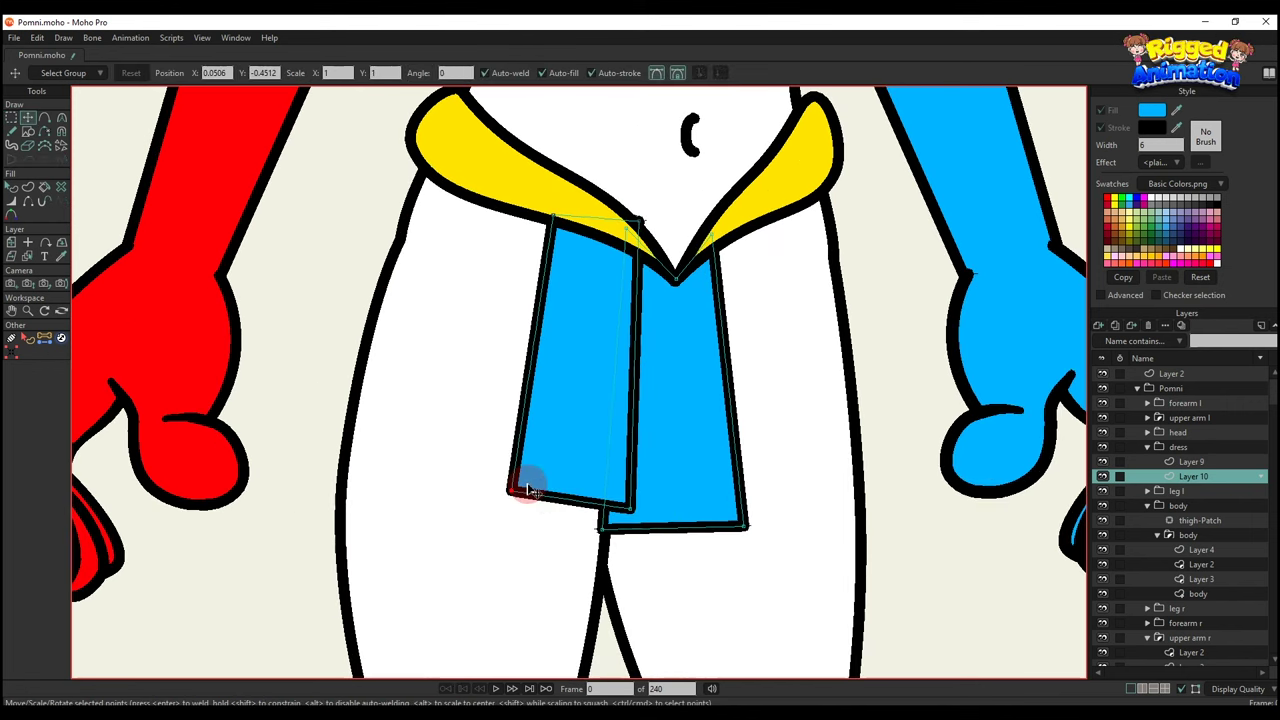
Adjust the second panel's upper corners so its top edge follows and tucks under the yellow belt.
scroll(623, 215, "up", 2)
key("c")
key("t")
left_click_drag(642, 228, 652, 252)
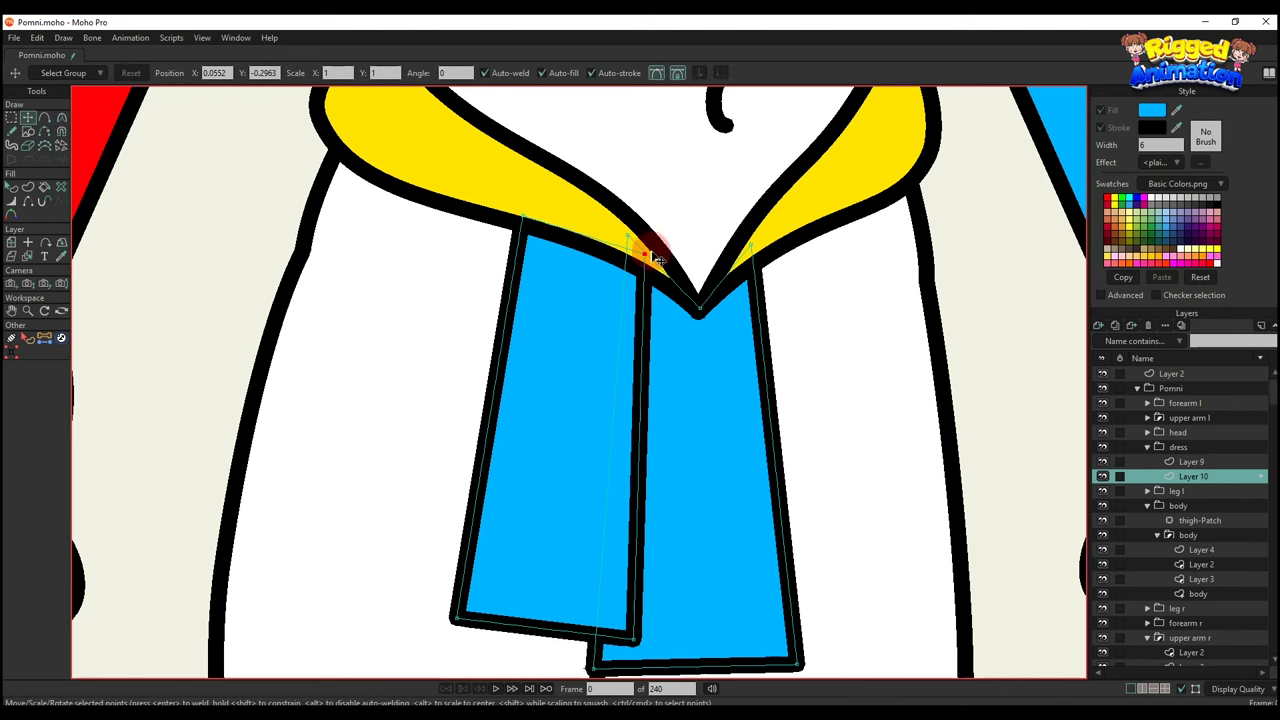
left_click_drag(525, 217, 530, 205)
scroll(592, 338, "down", 2)
double_click(519, 502)
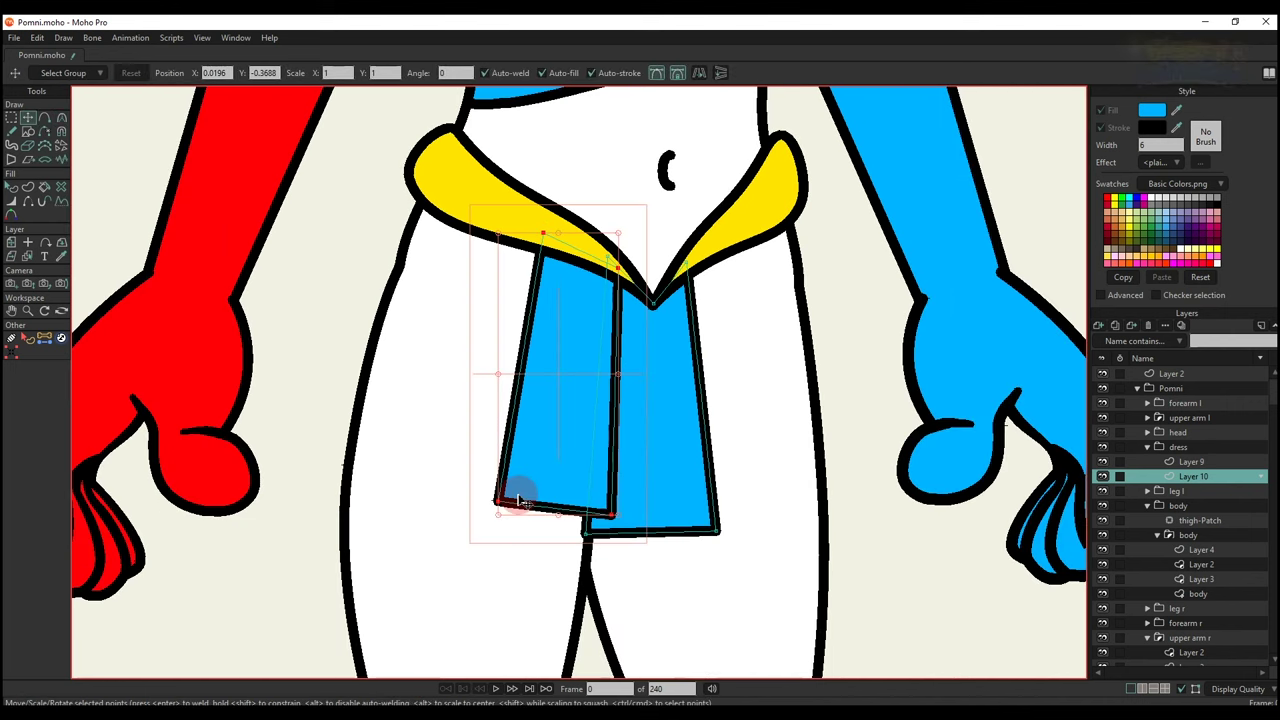
Send the second skirt panel behind the central panel.
key("q")
left_click(560, 432)
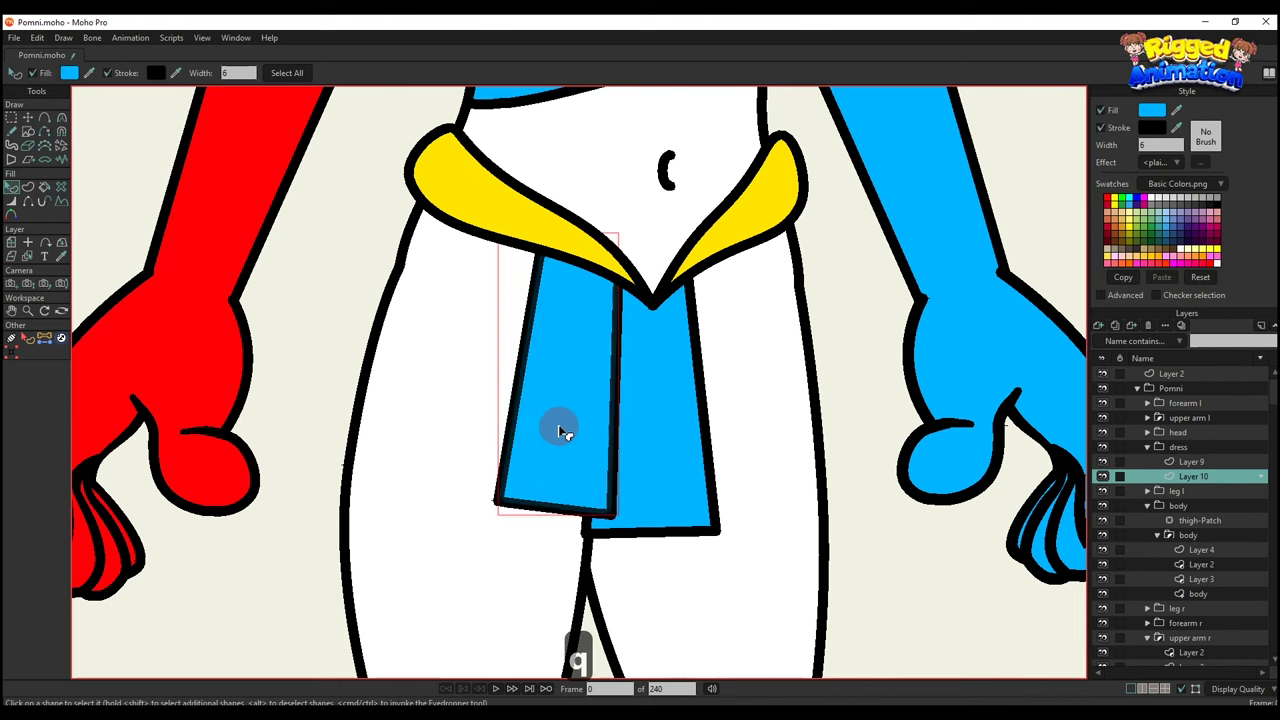
key("alt+Down")
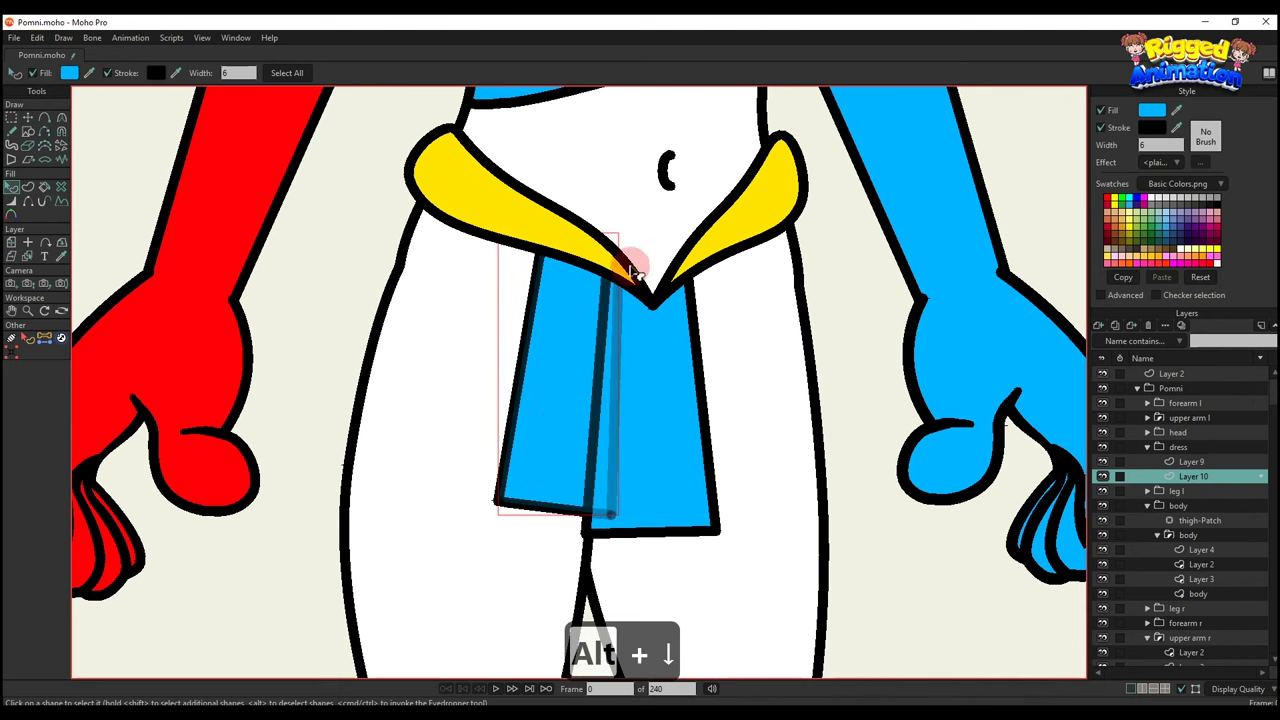
scroll(630, 268, "down", 5)
scroll(580, 391, "up", 2)
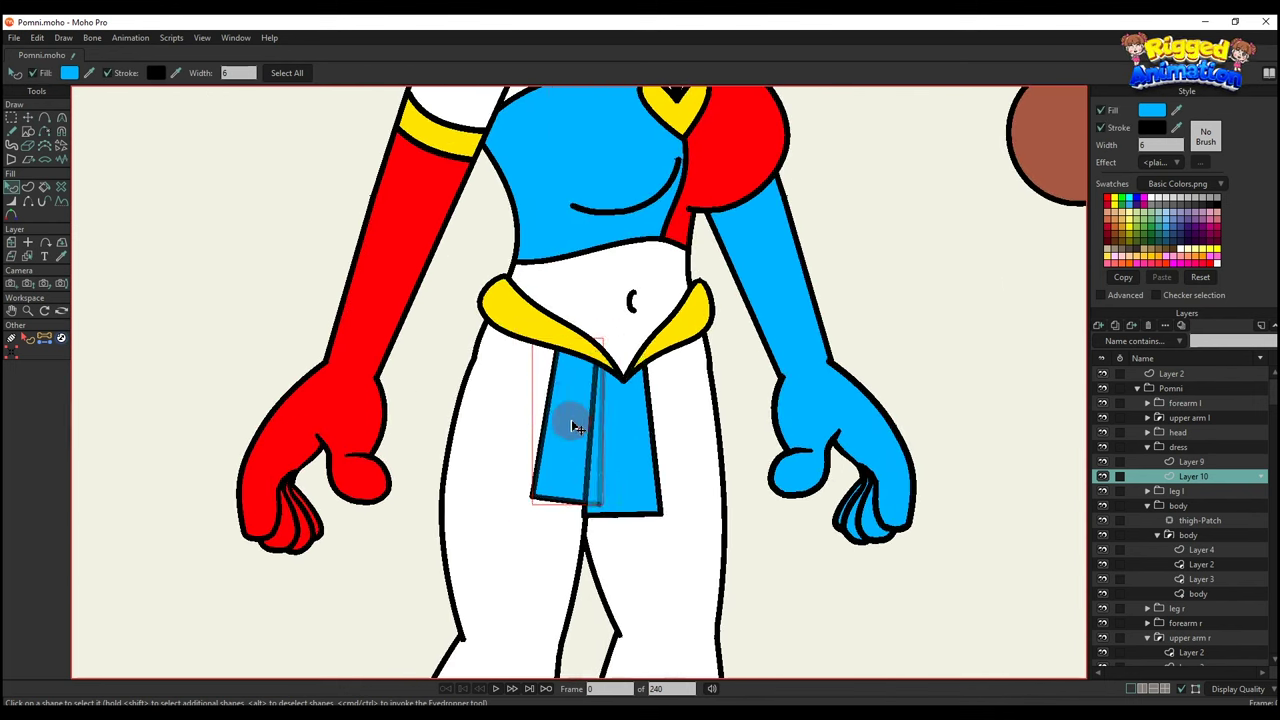
Duplicate the second skirt panel and place the copy farther out along the belt, towards the red arm.
scroll(571, 423, "up", 3)
key("t")
key("ctrl+c")
key("ctrl+v")
left_click_drag(568, 423, 489, 417)
Move the third panel's corners so it follows the belt, slants outward and has a slightly shorter outer edge.
left_click(549, 270)
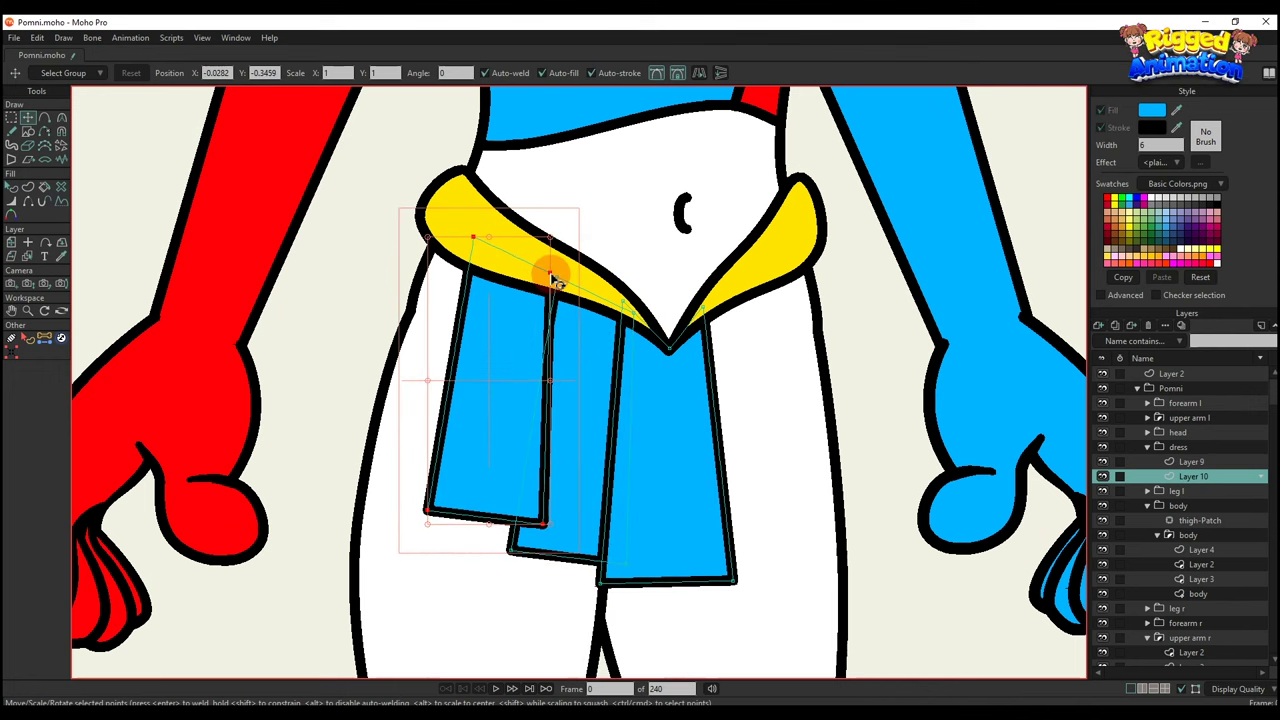
left_click(552, 273)
left_click_drag(553, 274, 565, 282)
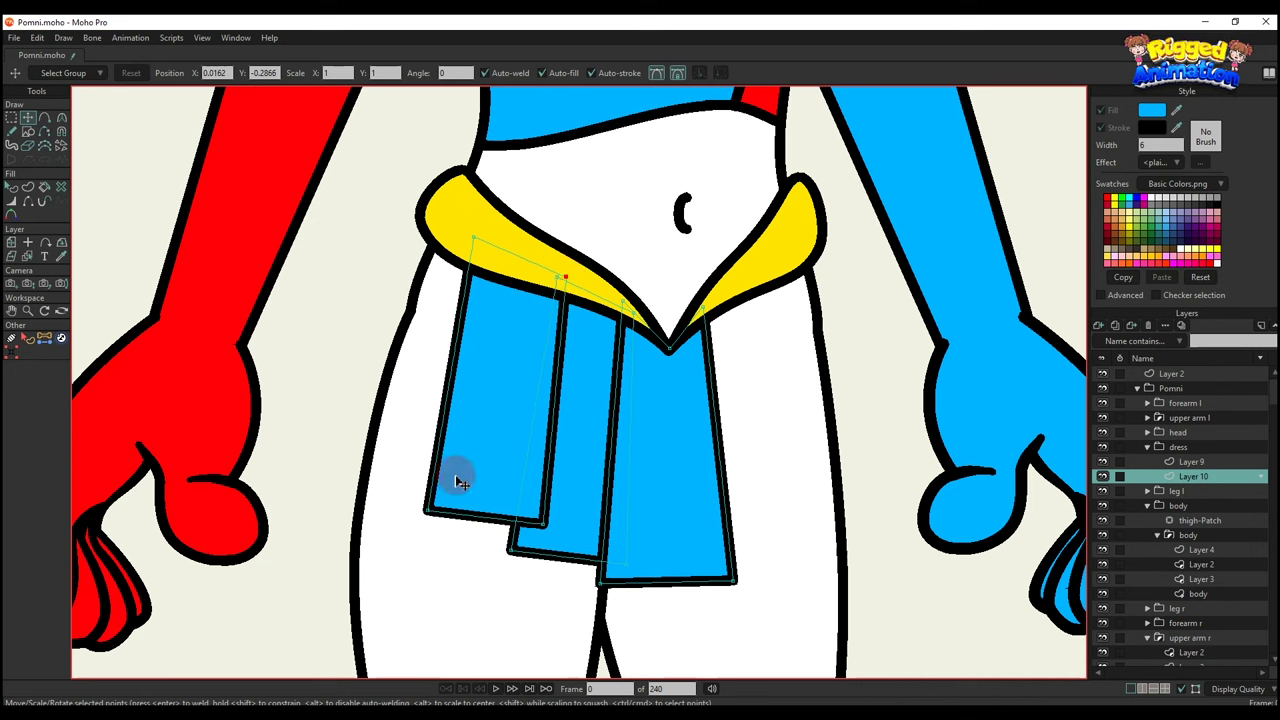
left_click_drag(431, 508, 410, 498)
left_click_drag(544, 524, 533, 523)
left_click_drag(474, 238, 486, 244)
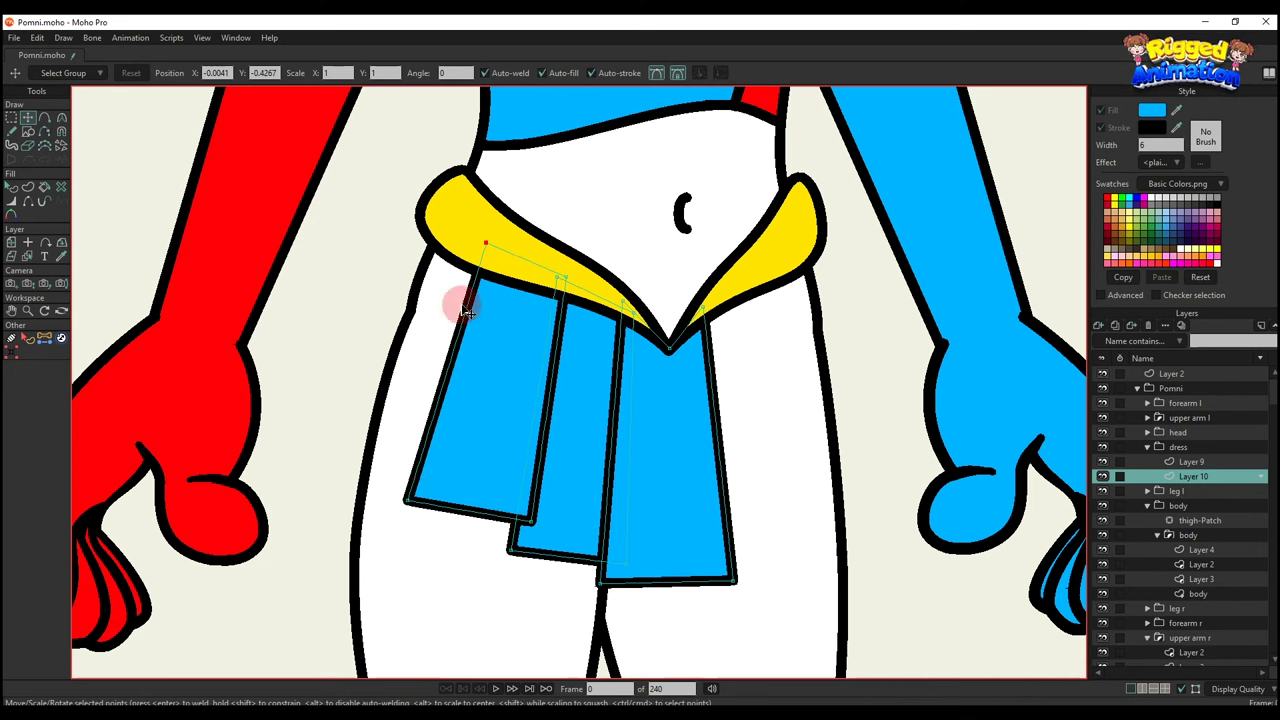
left_click_drag(408, 500, 421, 487)
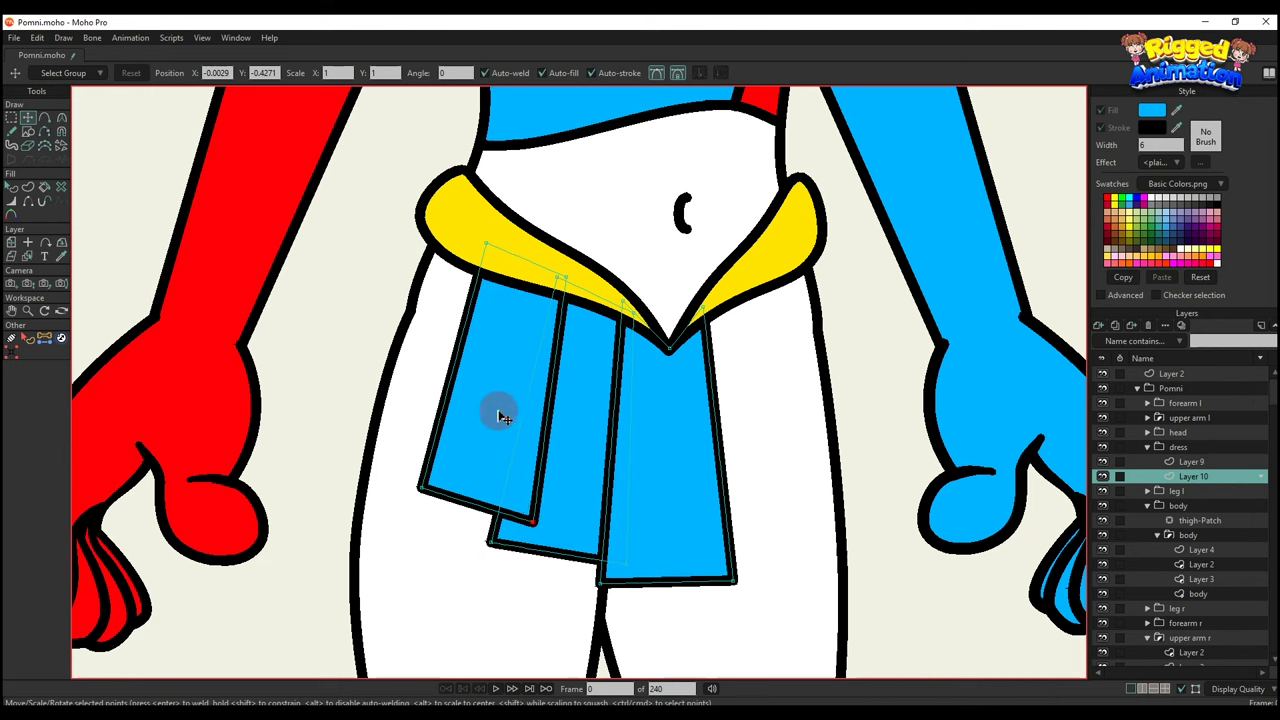
Send the third skirt panel behind the second one.
key("q")
key("alt+Down")
key("alt+Down")
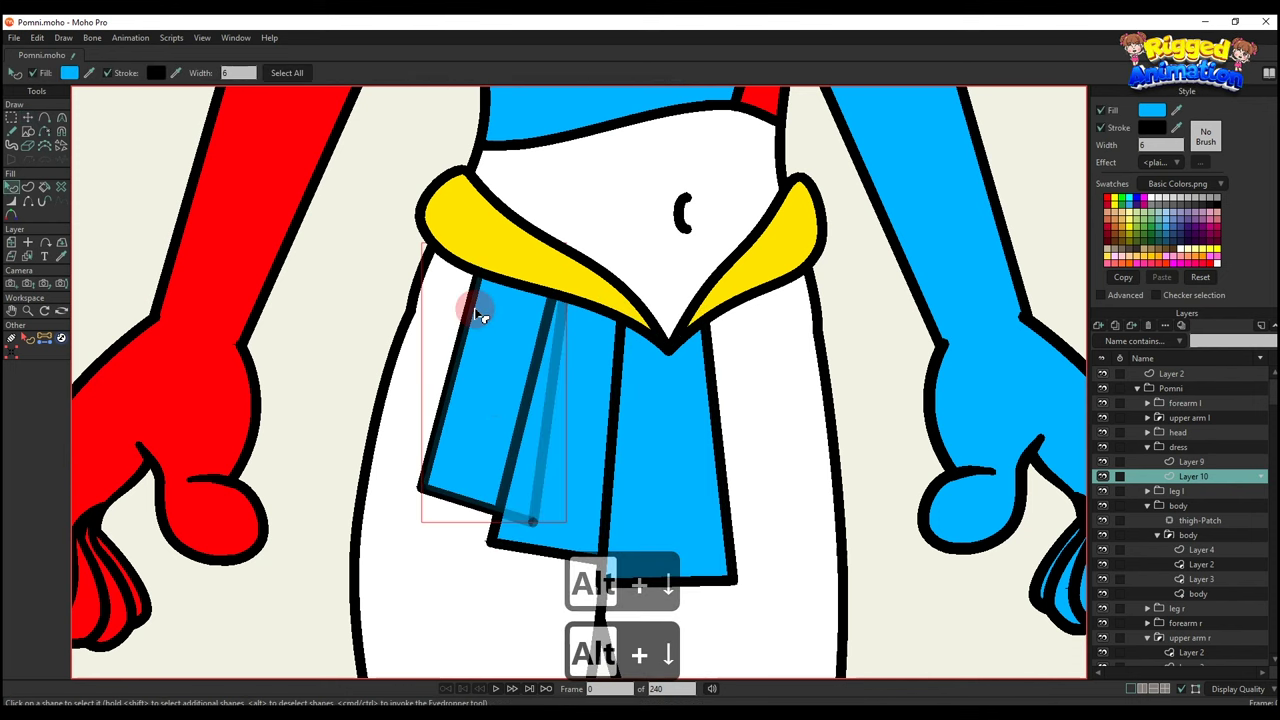
scroll(374, 277, "down", 2)
scroll(514, 449, "up", 3)
Refine the third panel's slant by moving its outer bottom corner outward and its outer top corner inward.
key("t")
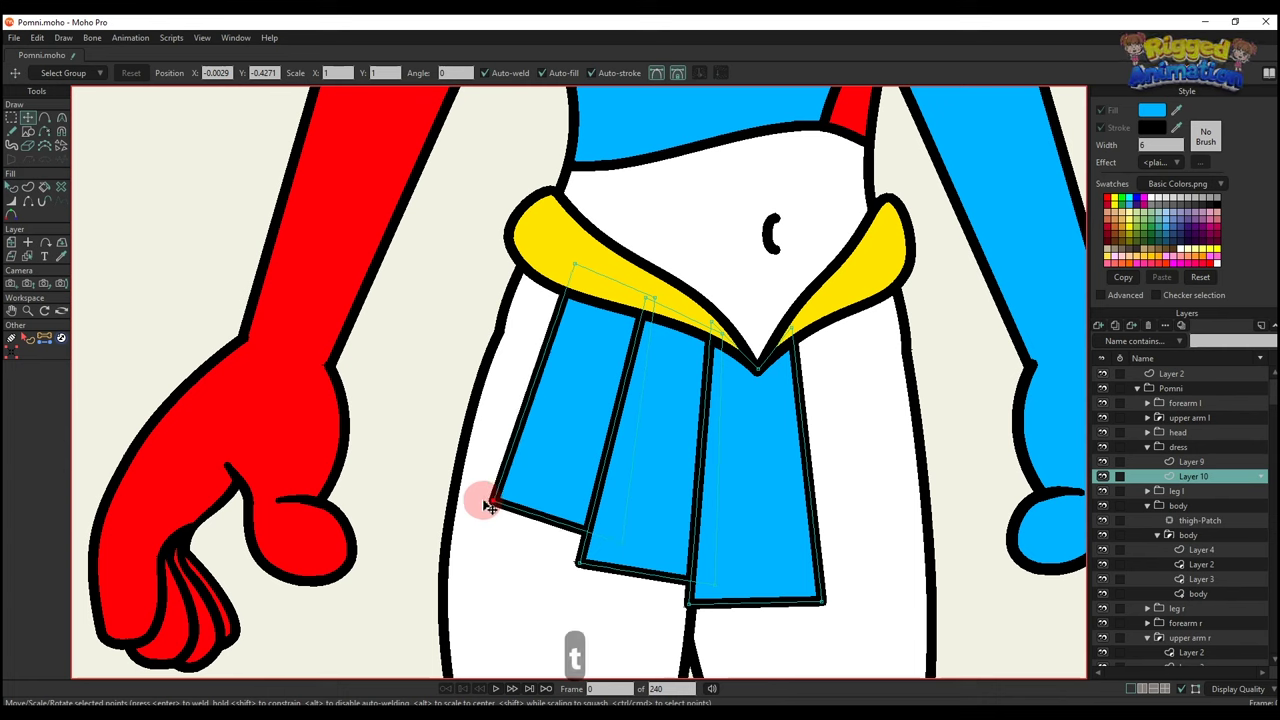
left_click_drag(487, 505, 484, 497)
left_click_drag(576, 284, 588, 288)
scroll(593, 345, "down", 2)
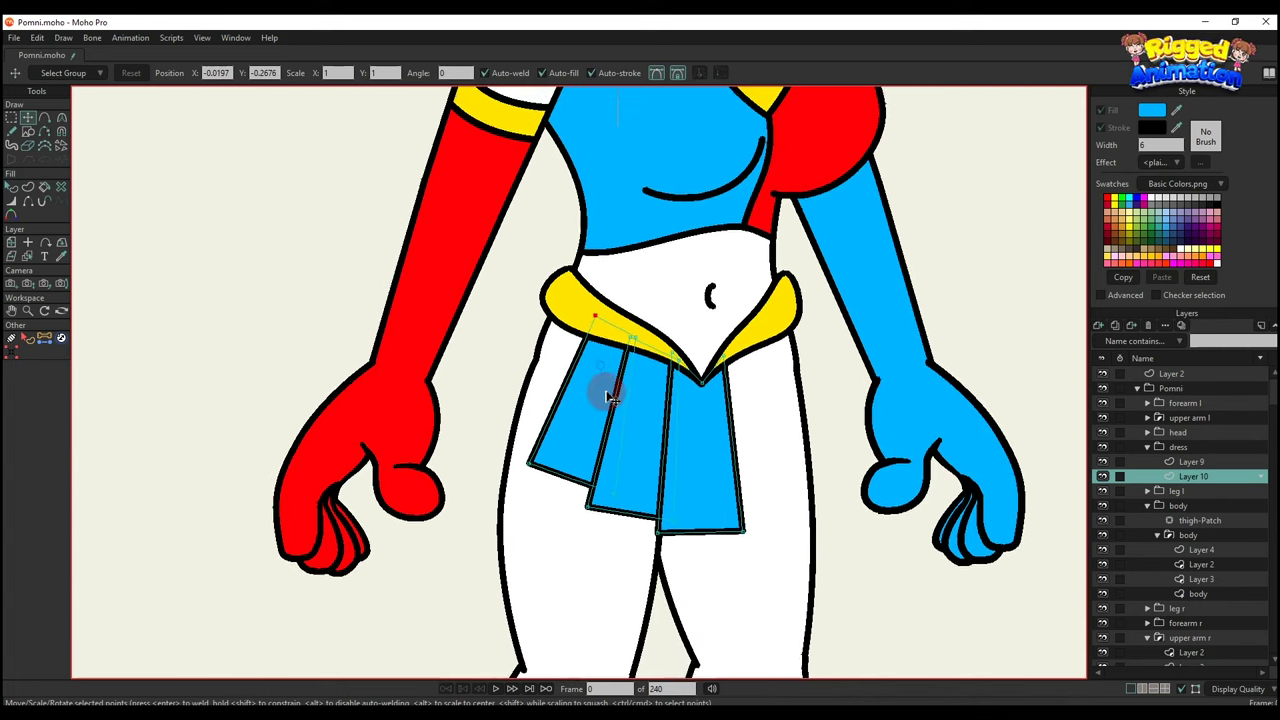
Duplicate the third skirt panel and place the copy up and outward beneath the belt's outer end.
scroll(608, 386, "up", 3)
key("t")
key("ctrl+c")
key("ctrl+v")
left_click_drag(567, 460, 494, 409)
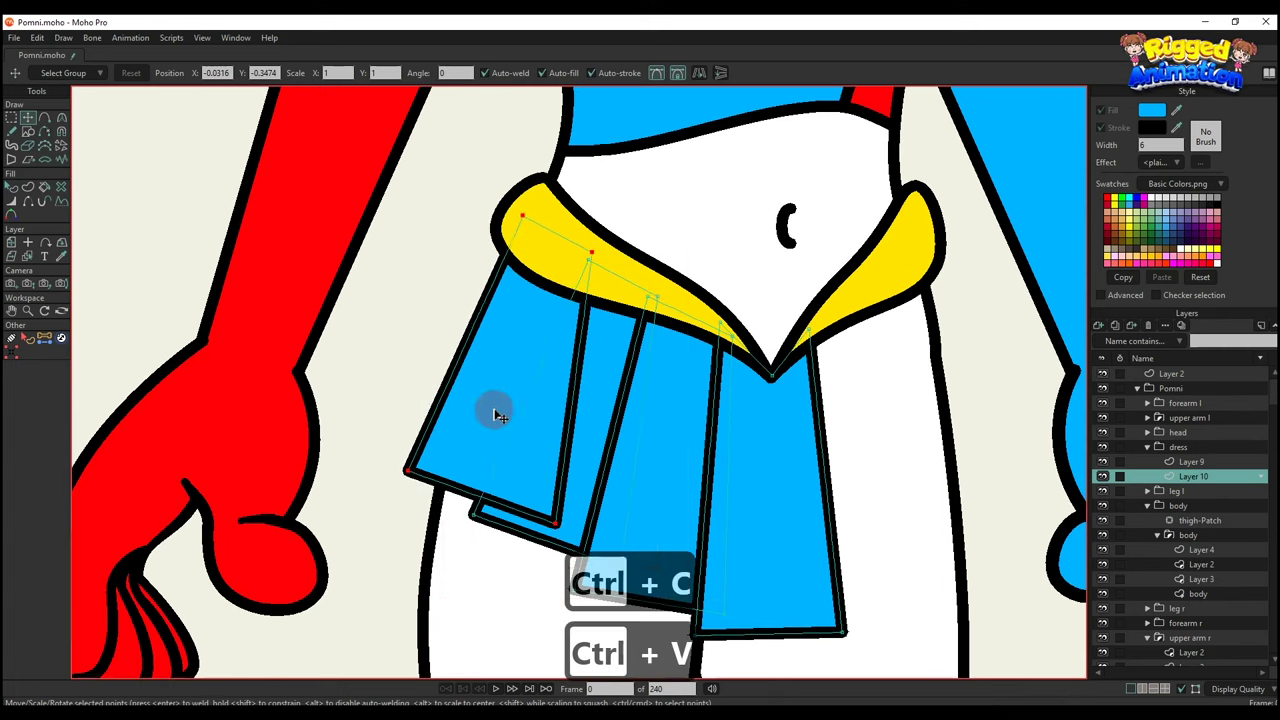
Move the fourth skirt panel's corners so it flares outward and overlaps the third panel beneath the belt.
left_click_drag(329, 363, 384, 432)
left_click_drag(547, 516, 530, 507)
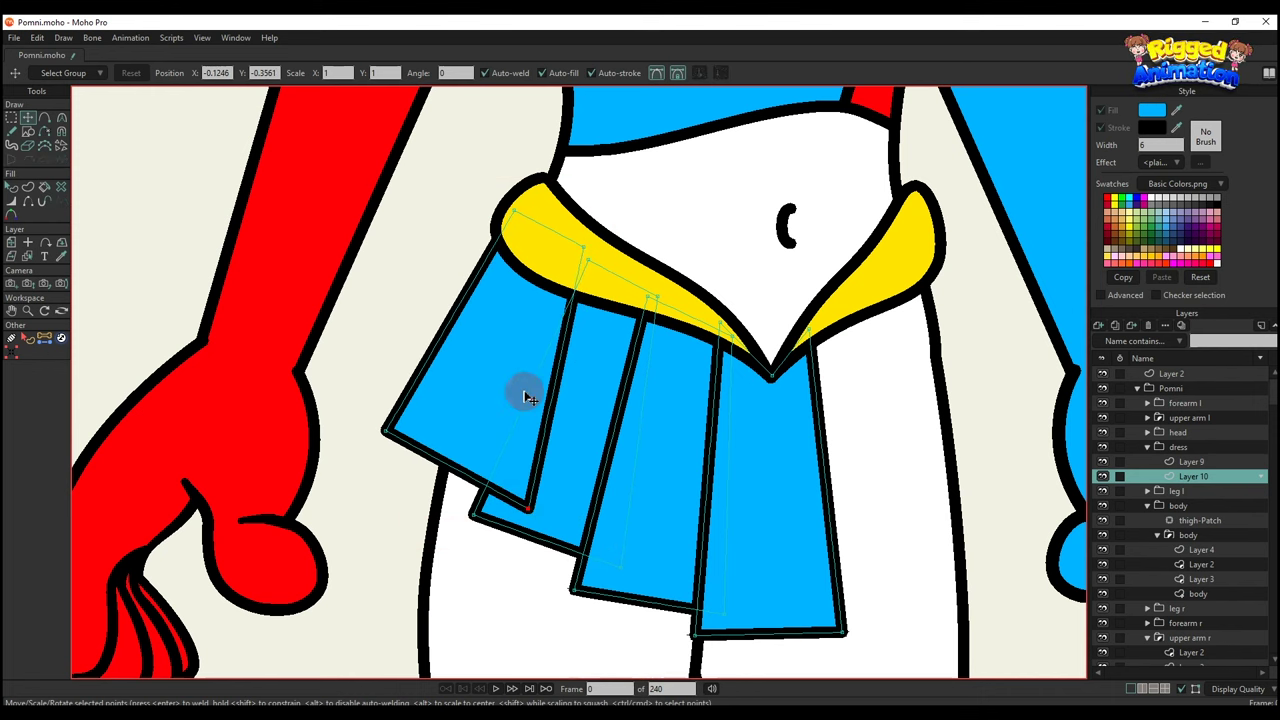
left_click_drag(581, 250, 611, 271)
Send the fourth skirt panel behind the third one.
key("q")
left_click(472, 362)
key("alt+1")
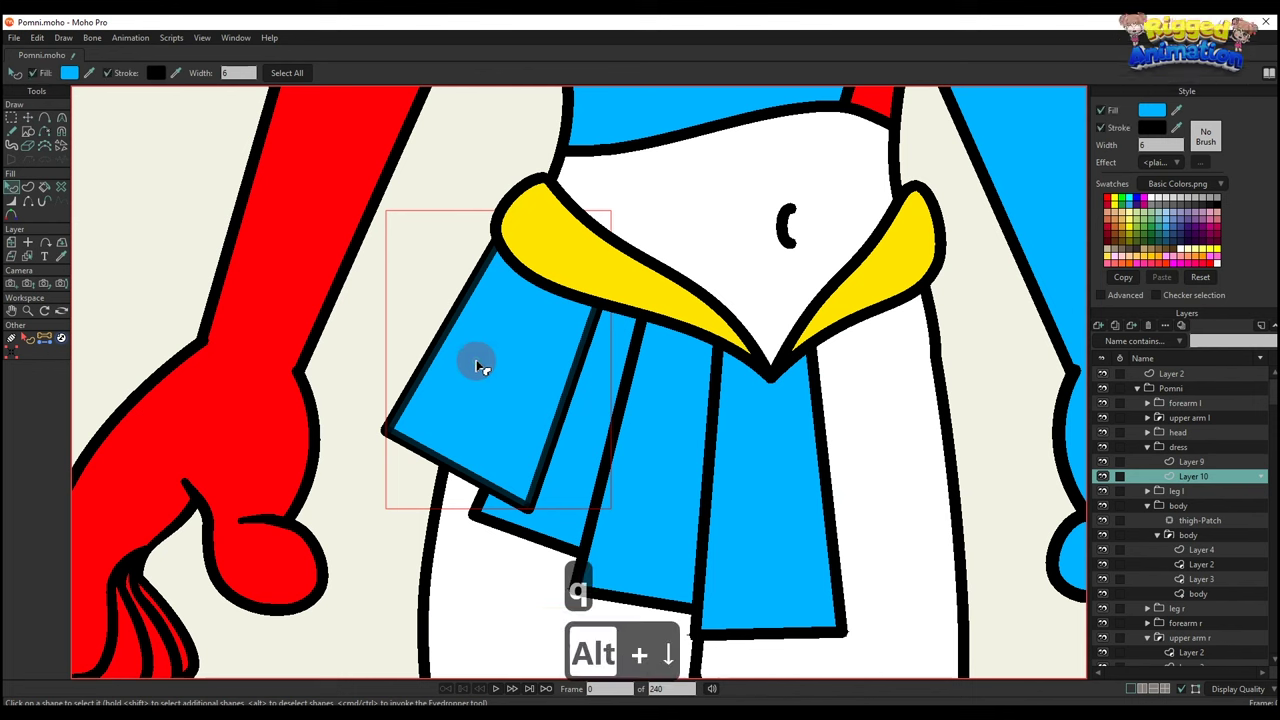
key("alt+1")
key("alt+1")
Adjust the fourth panel's outer corners slightly and widen the third and second panels by moving their outer bottom corners outward.
key("t")
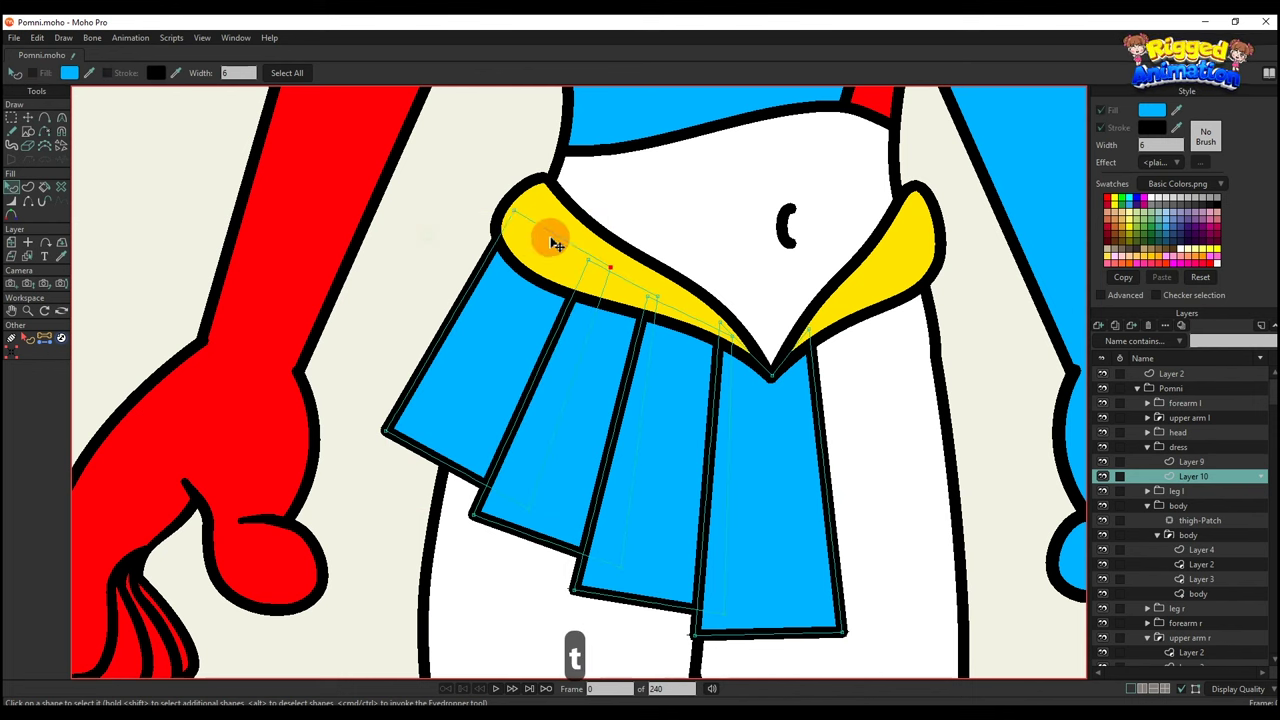
left_click_drag(518, 218, 535, 227)
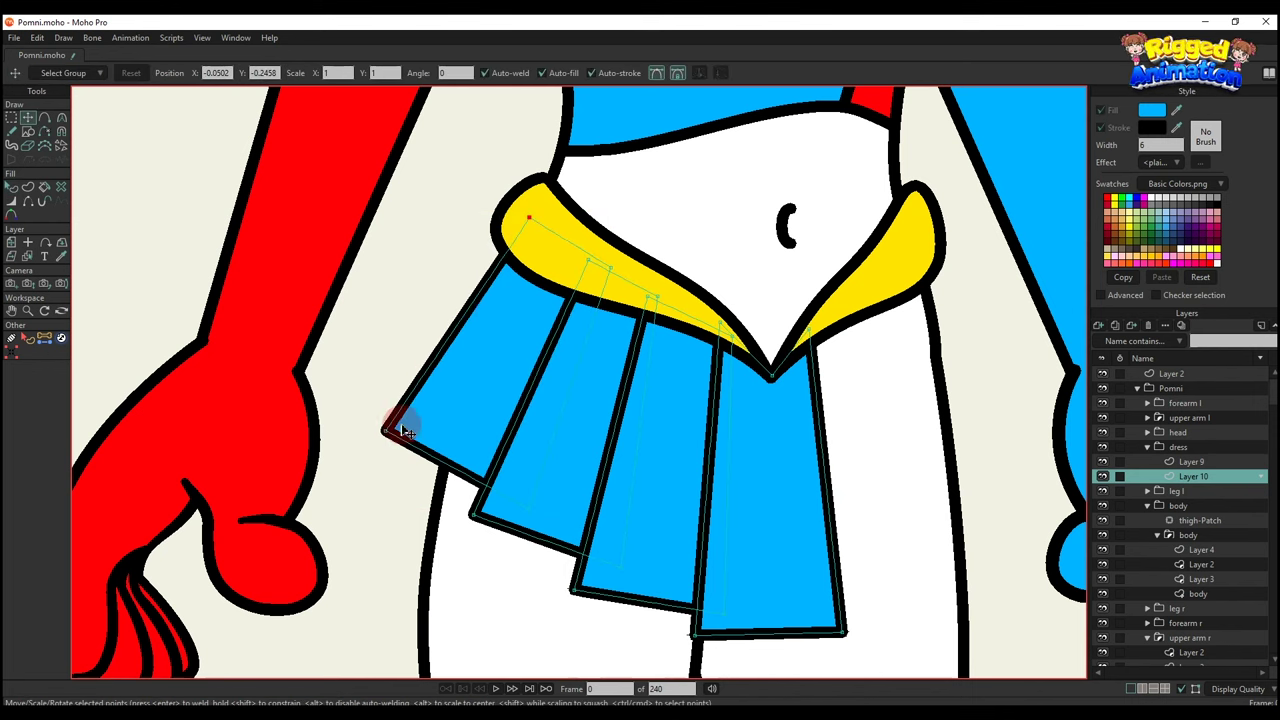
left_click_drag(390, 431, 391, 426)
left_click_drag(478, 517, 462, 511)
scroll(503, 517, "down", 2)
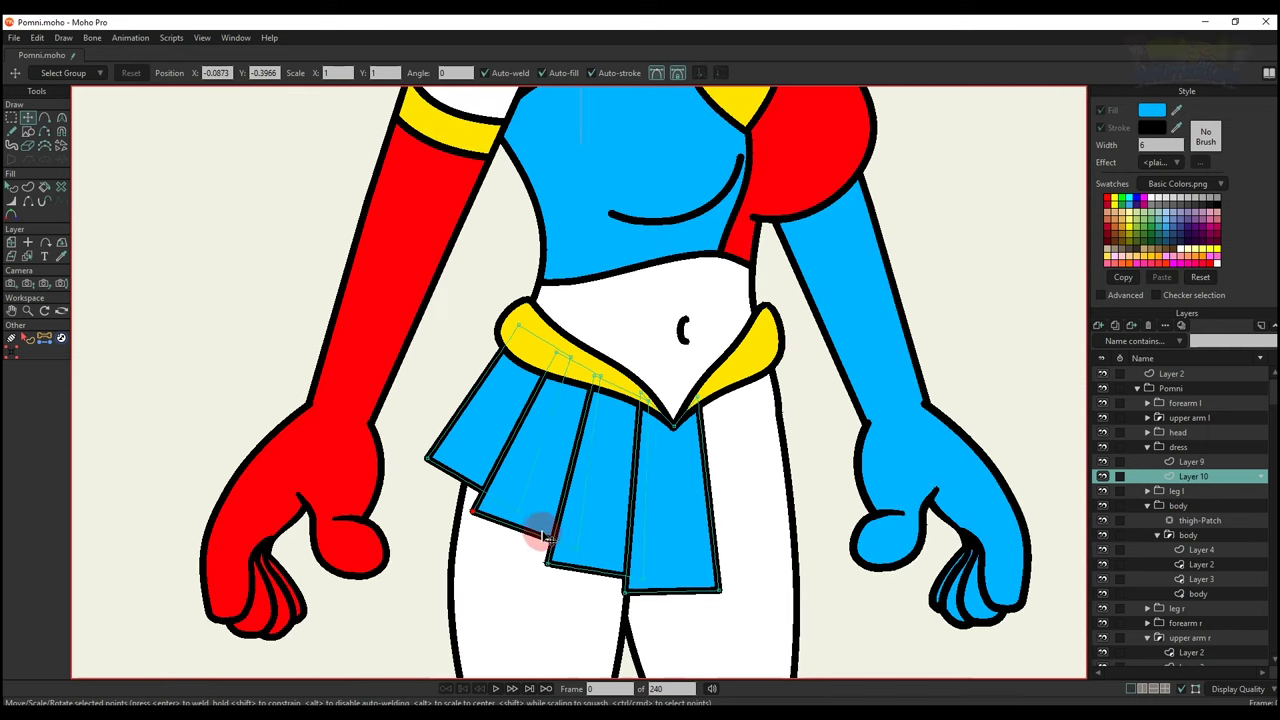
left_click_drag(551, 565, 538, 564)
Recolour the outermost fourth panel and the second panel with the costume's red.
scroll(605, 545, "down", 5)
key("q")
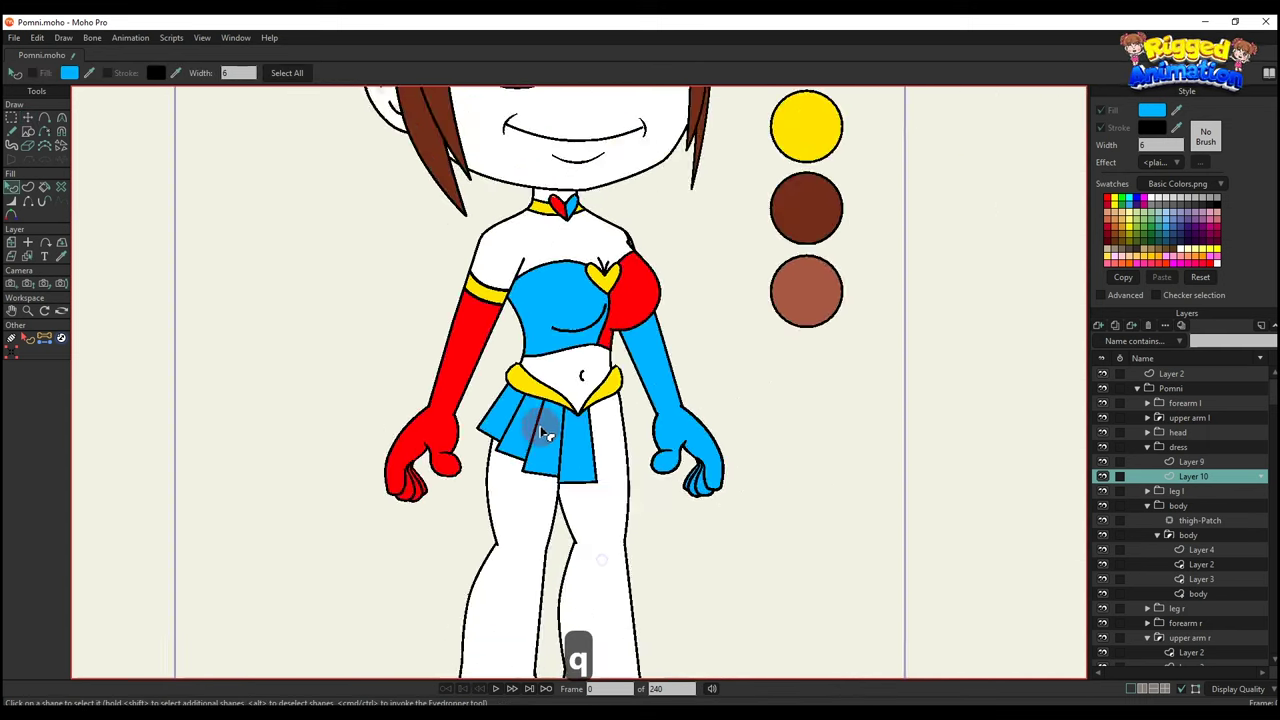
scroll(530, 408, "up", 3)
left_click(510, 397)
scroll(510, 397, "down", 3)
scroll(510, 420, "up", 1)
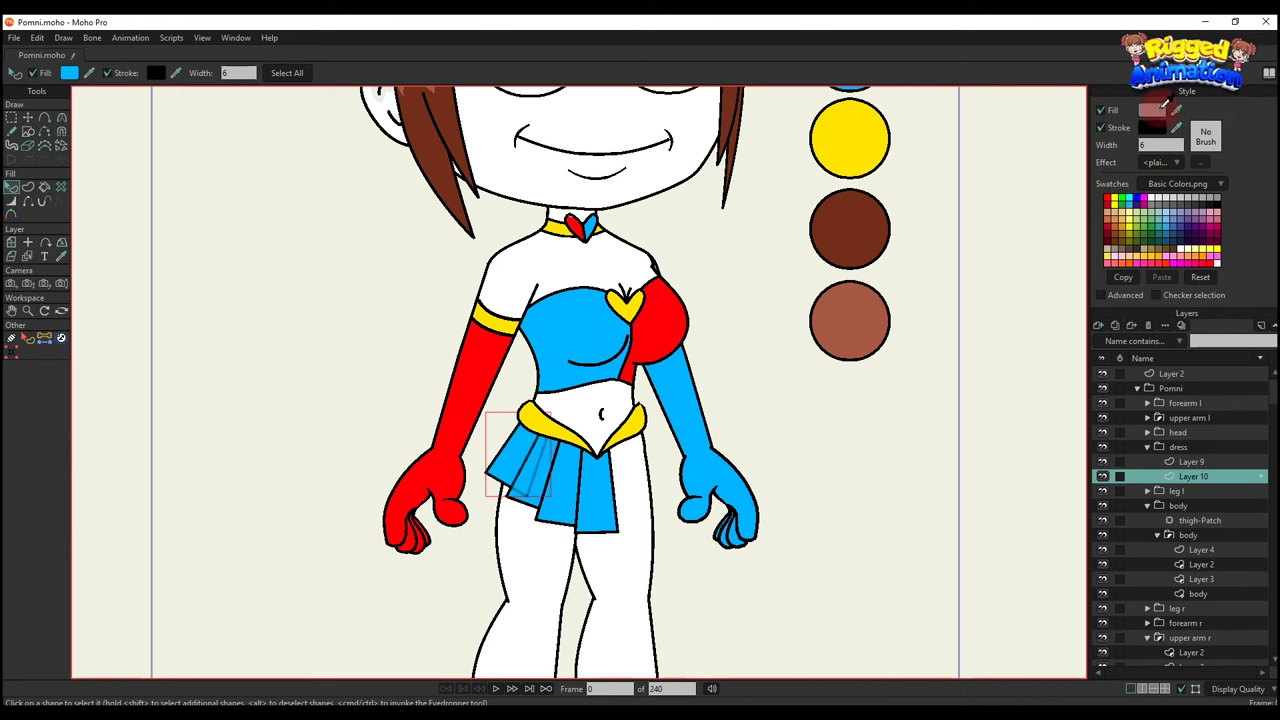
key("Up")
key("Up")
scroll(561, 485, "up", 2)
left_click(561, 483)
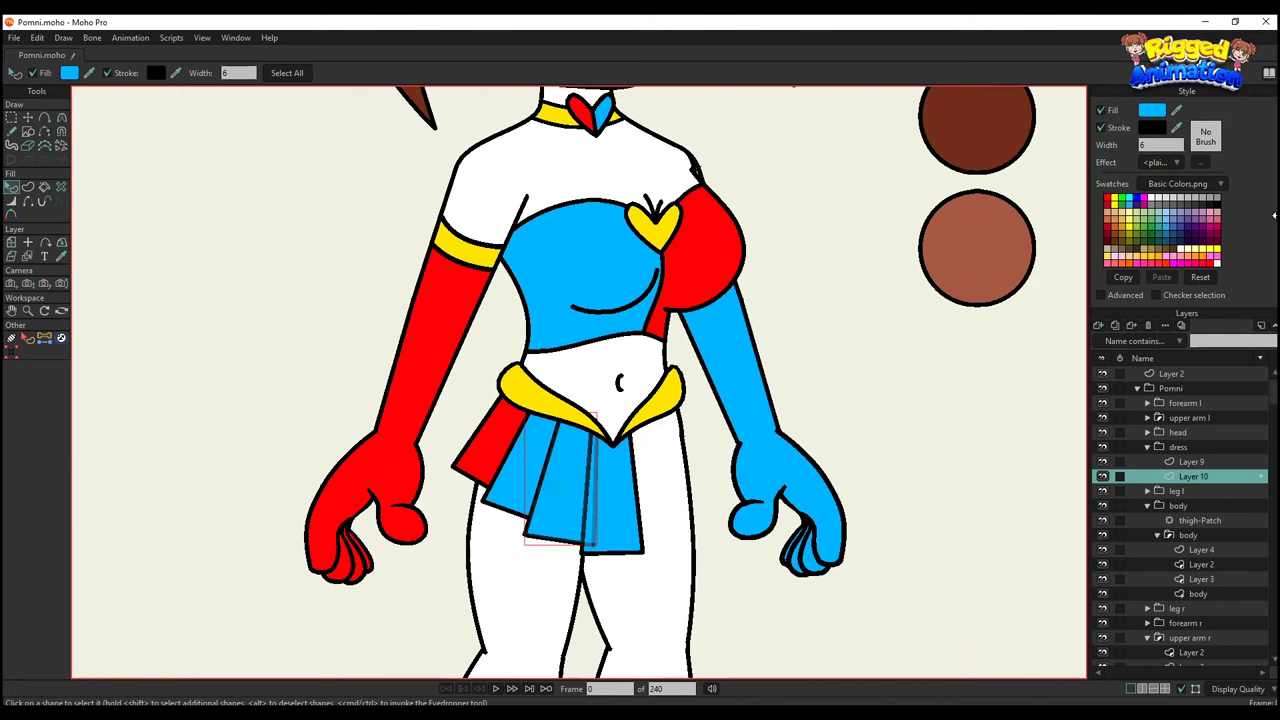
left_click(697, 258, "ctrl")
scroll(700, 300, "down", 4)
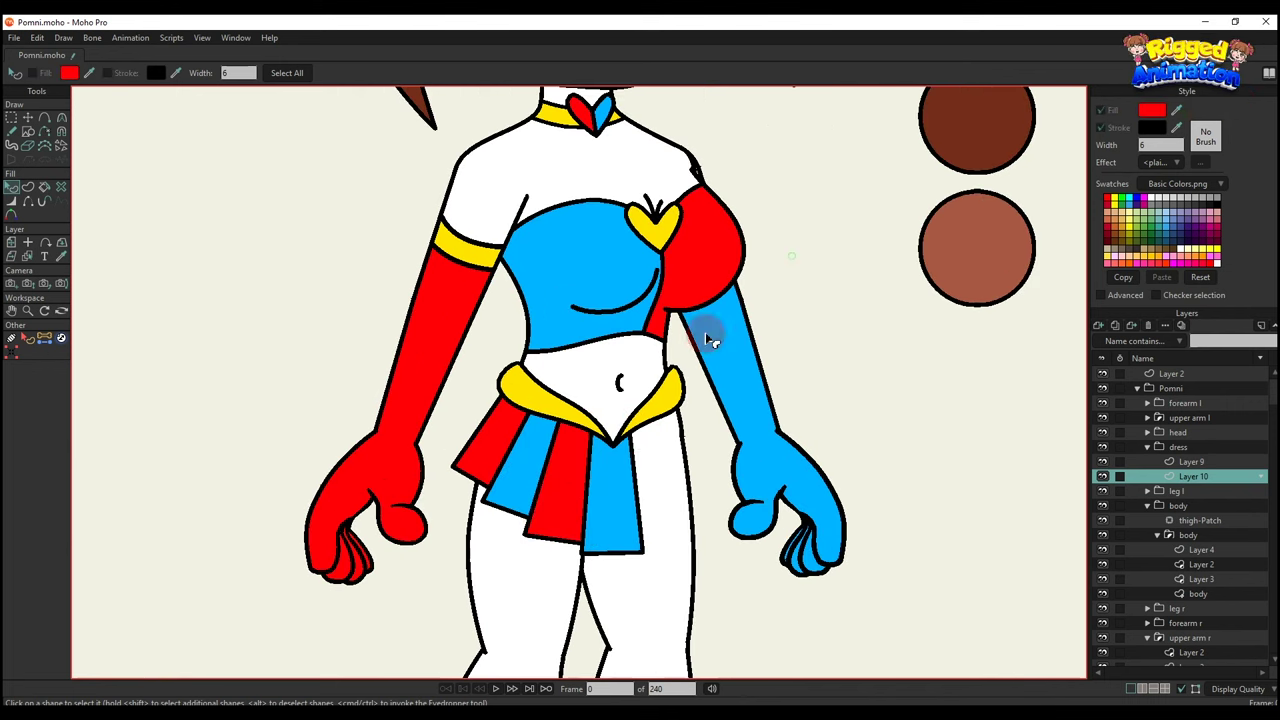
Duplicate the red second panel and place the copy beneath the belt on the other side of the centre blue panel.
scroll(541, 430, "up", 2)
key("t")
scroll(541, 430, "up", 1)
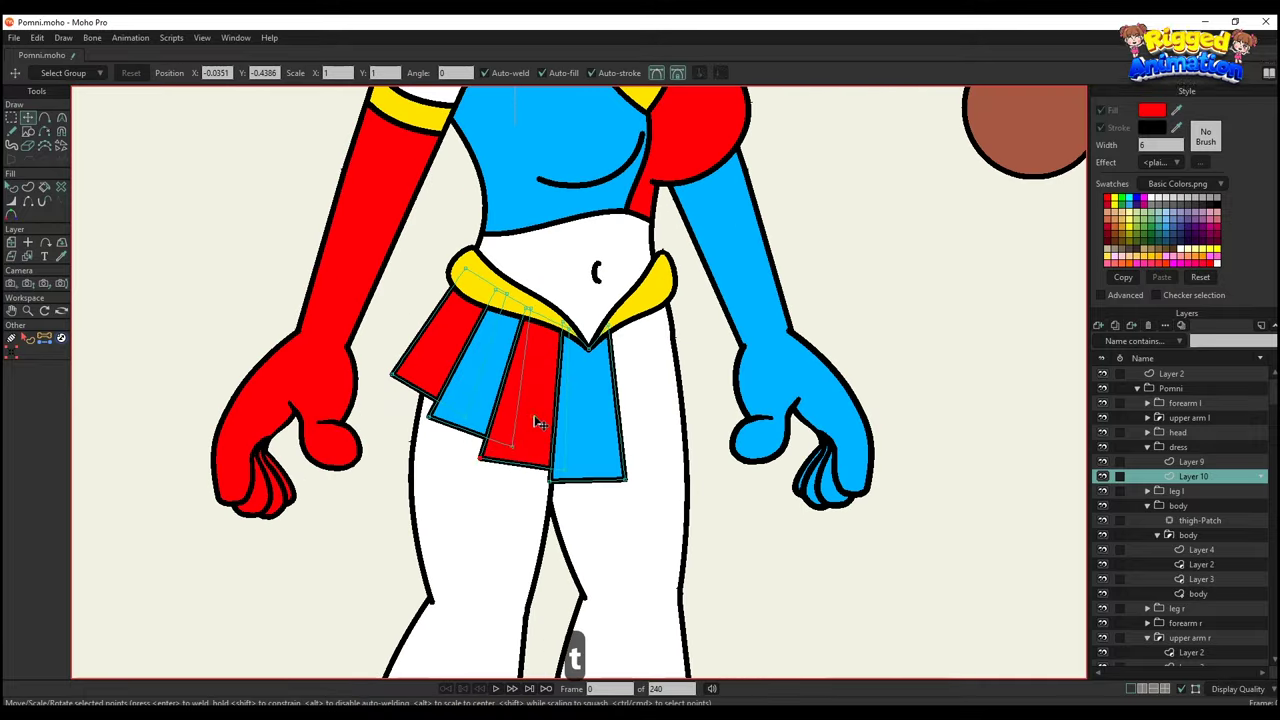
scroll(533, 411, "up", 2)
key("ctrl+c")
key("ctrl+v")
left_click_drag(563, 423, 703, 423)
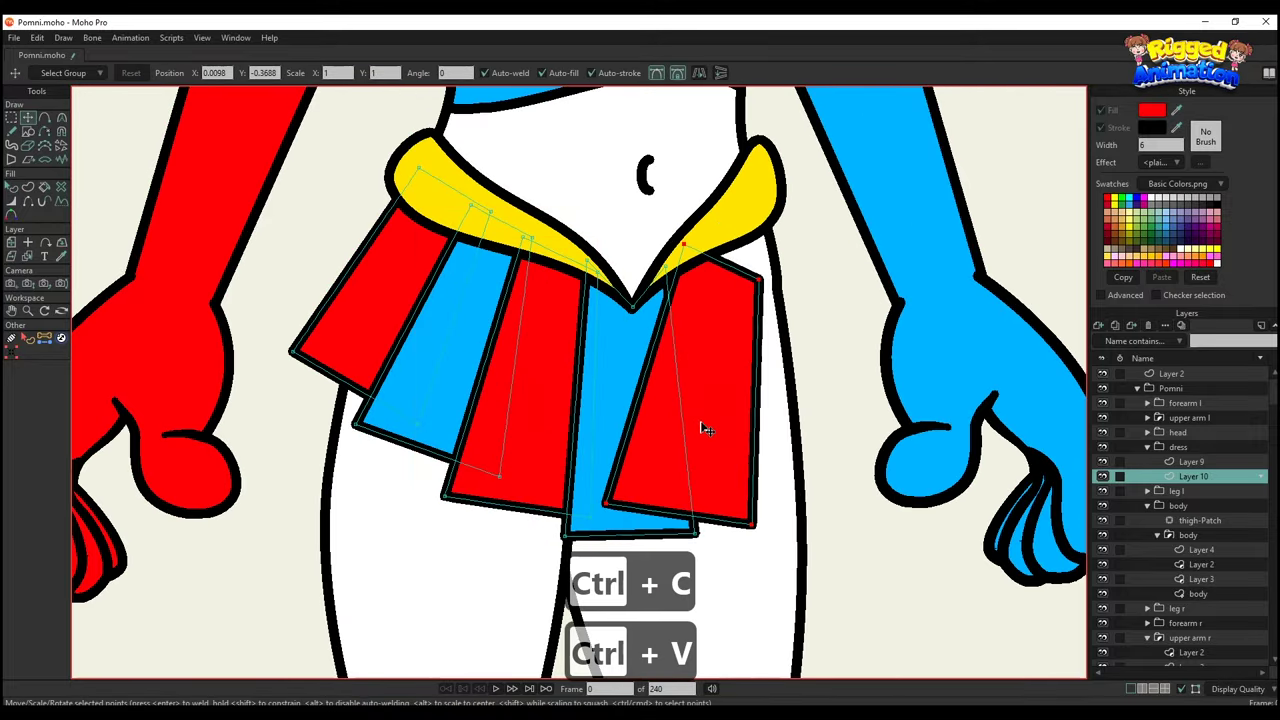
Move the red copy's corners so it slants outward along the belt, and send it behind the centre blue panel.
left_click_drag(778, 395, 797, 360)
left_click_drag(704, 376, 729, 262)
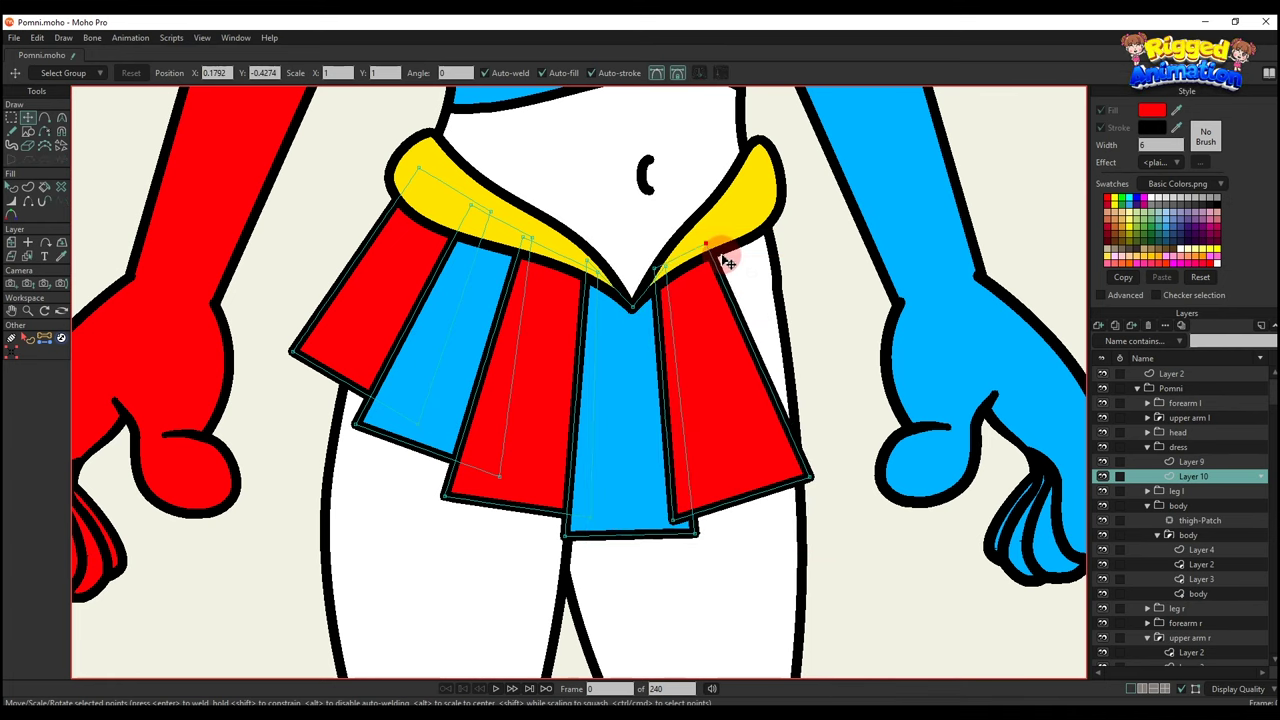
key("q")
left_click(748, 334)
key("alt+Down")
key("alt+Down")
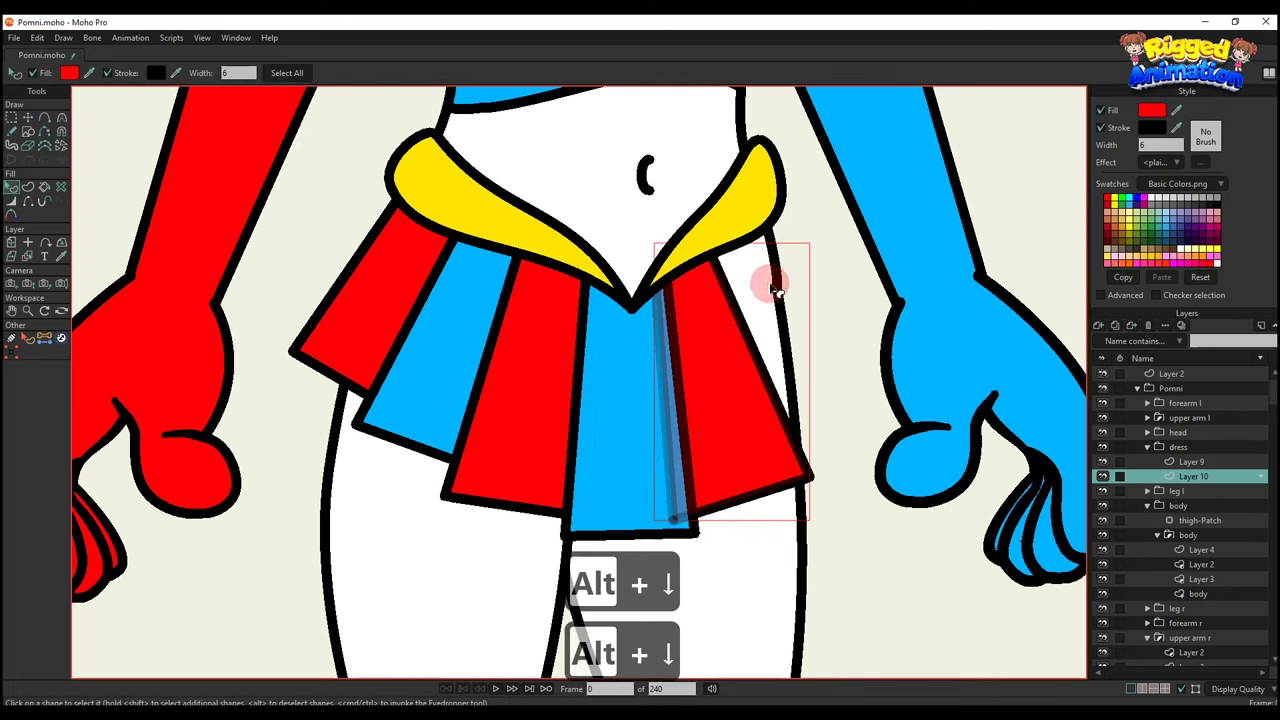
scroll(855, 393, "down", 2)
left_click_drag(855, 393, 797, 414)
Duplicate the blue third panel and place the copy beyond the new red panel, beneath the belt.
key("t")
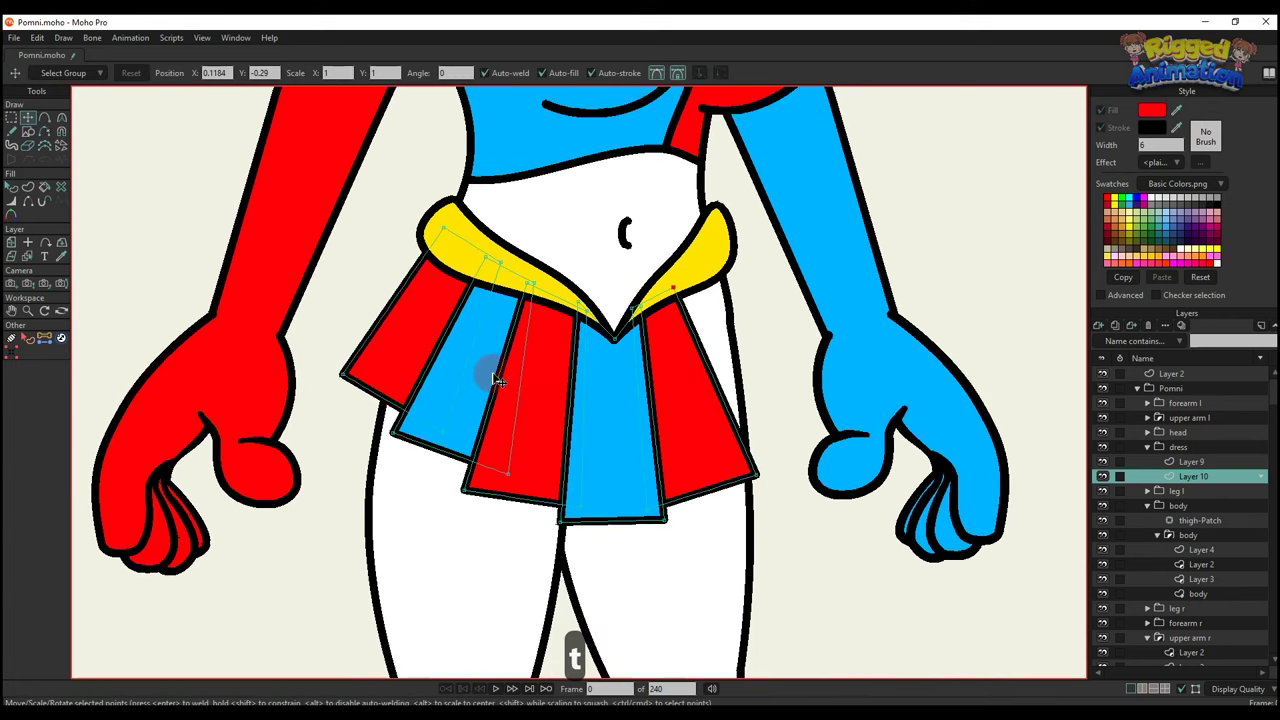
double_click(483, 405)
key("ctrl+c")
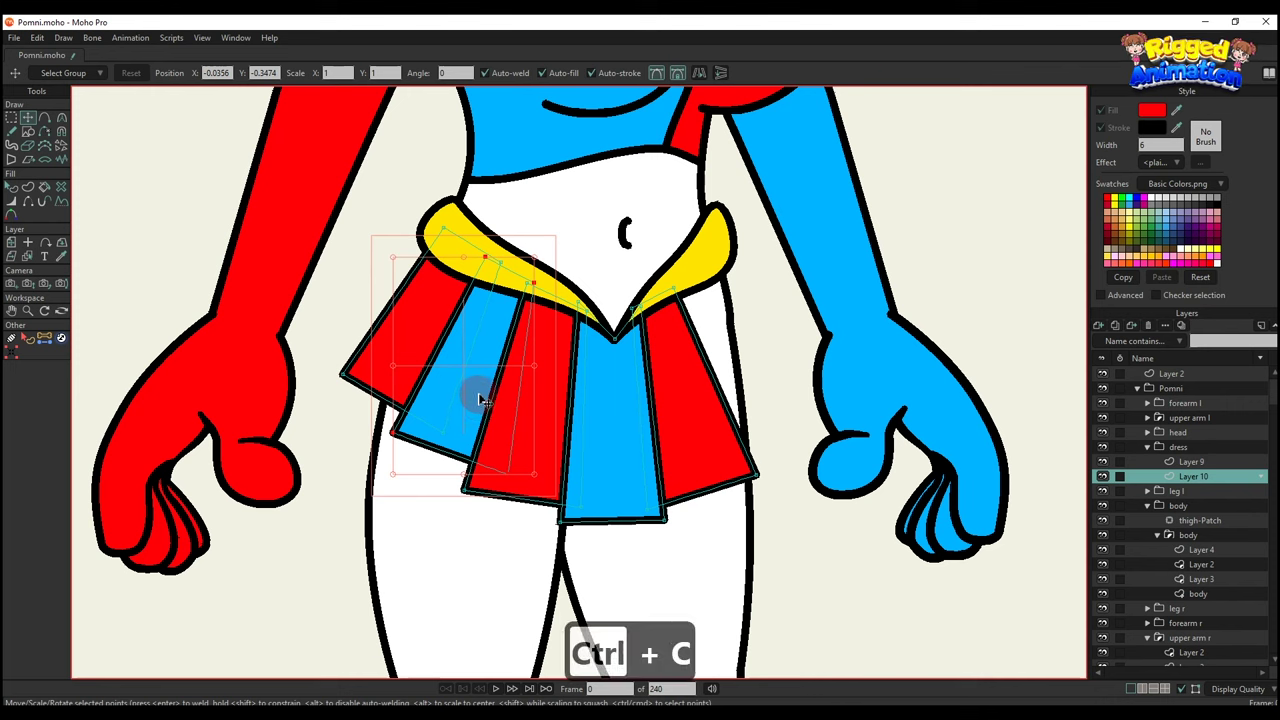
key("ctrl+v")
left_click_drag(476, 396, 746, 346)
Fit the blue copy's corners to the belt with an outward slant, and send it behind the neighbouring red panel.
left_click_drag(730, 276, 708, 265)
left_click(718, 271)
left_click_drag(832, 410, 794, 408)
key("q")
left_click(771, 386)
key("alt+Down")
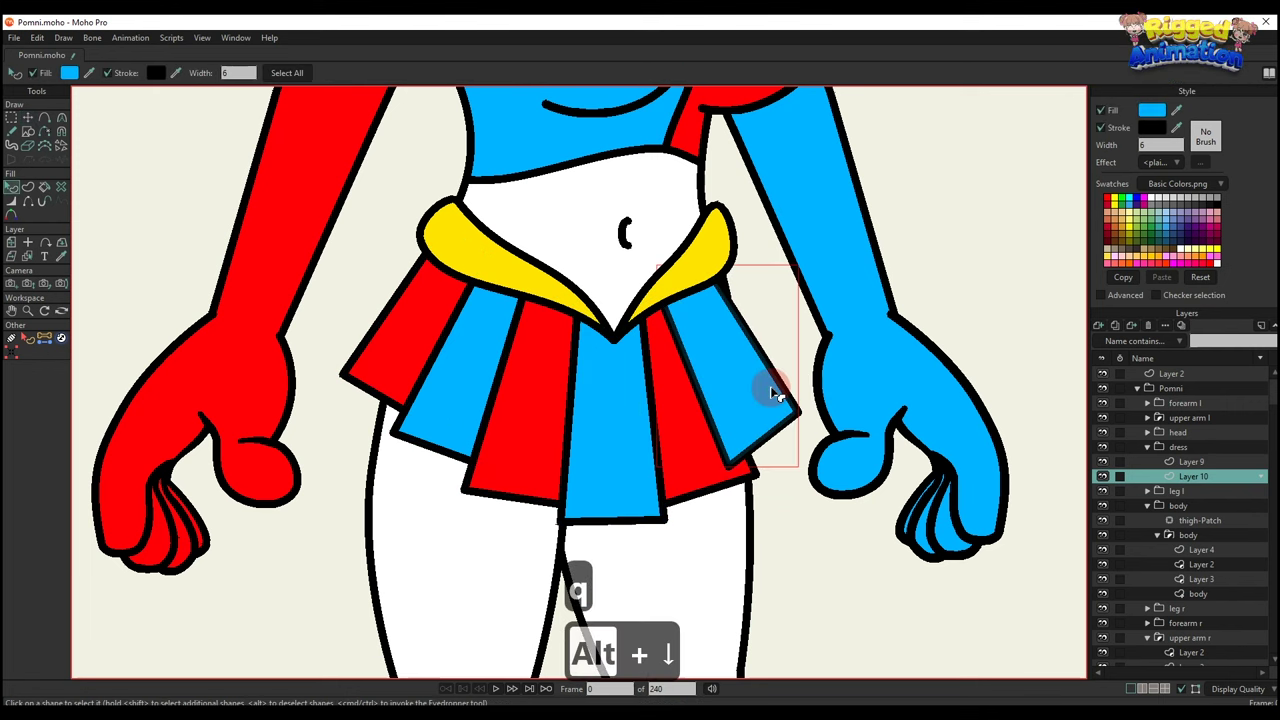
key("alt+Down")
key("alt+Down")
left_click(803, 455)
scroll(803, 455, "down", 4)
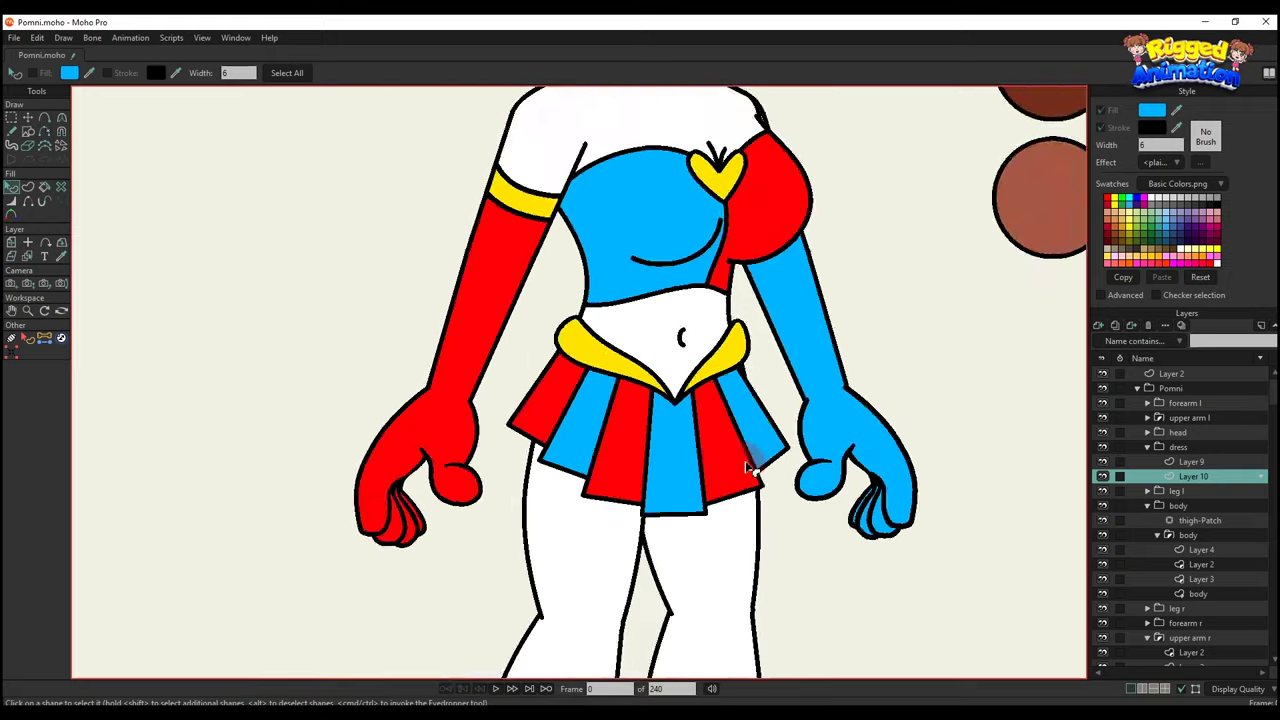
Duplicate the outermost red panel and place the copy at the opposite end of the skirt, past the last blue panel.
scroll(762, 462, "up", 3)
key("t")
left_click(469, 383)
key("ctrl+c")
key("ctrl+v")
left_click_drag(465, 376, 794, 300)
Move the new red end panel's corners so it slants outward and tucks beneath the belt's end.
left_click_drag(722, 338, 748, 342)
left_click(857, 326)
scroll(850, 376, "up", 2)
left_click_drag(875, 408, 738, 463)
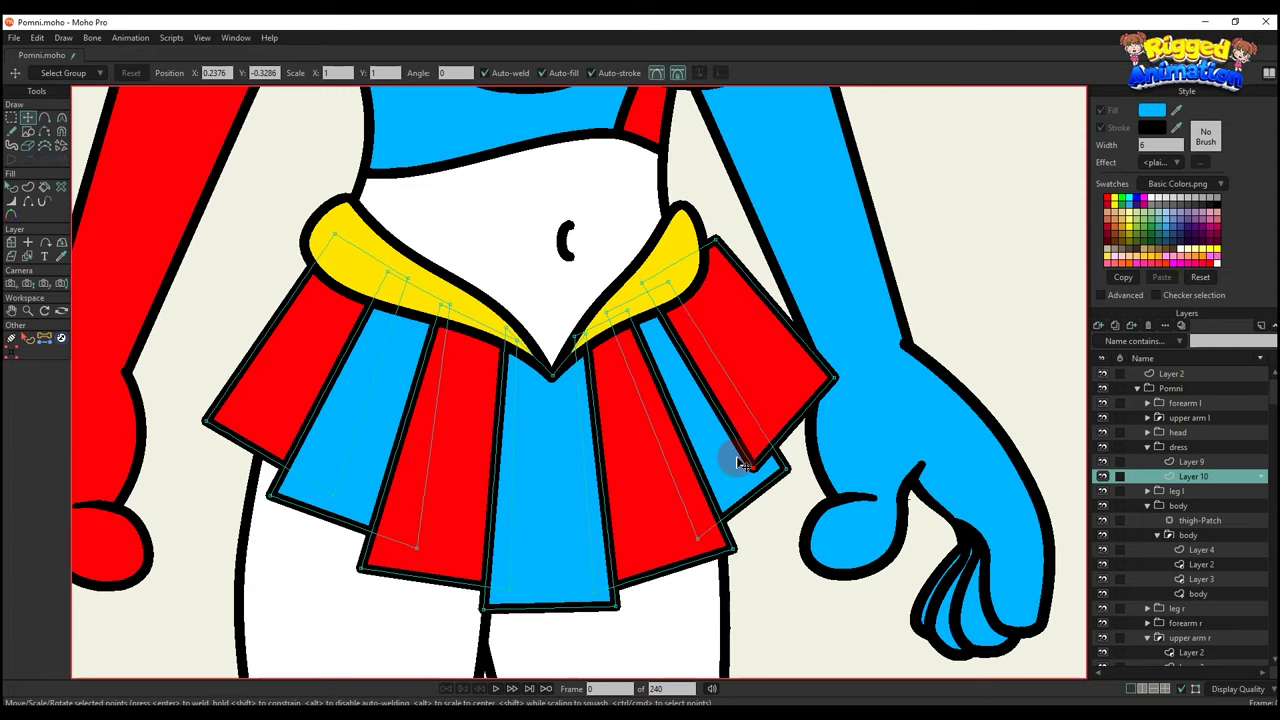
left_click_drag(775, 316, 849, 371)
Send the new red end panel behind the adjacent blue panel.
key("q")
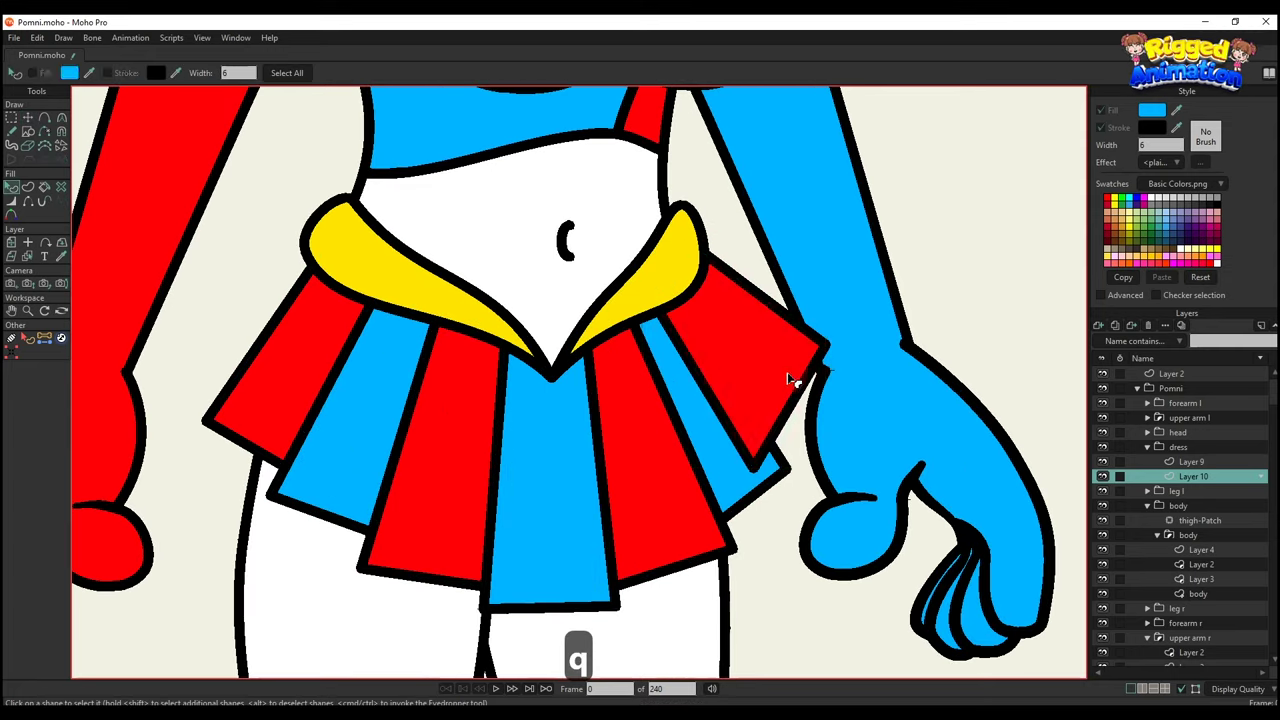
left_click(796, 378)
key("alt+Down")
key("alt+Down")
key("alt+Down")
key("alt+Down")
key("alt+Down")
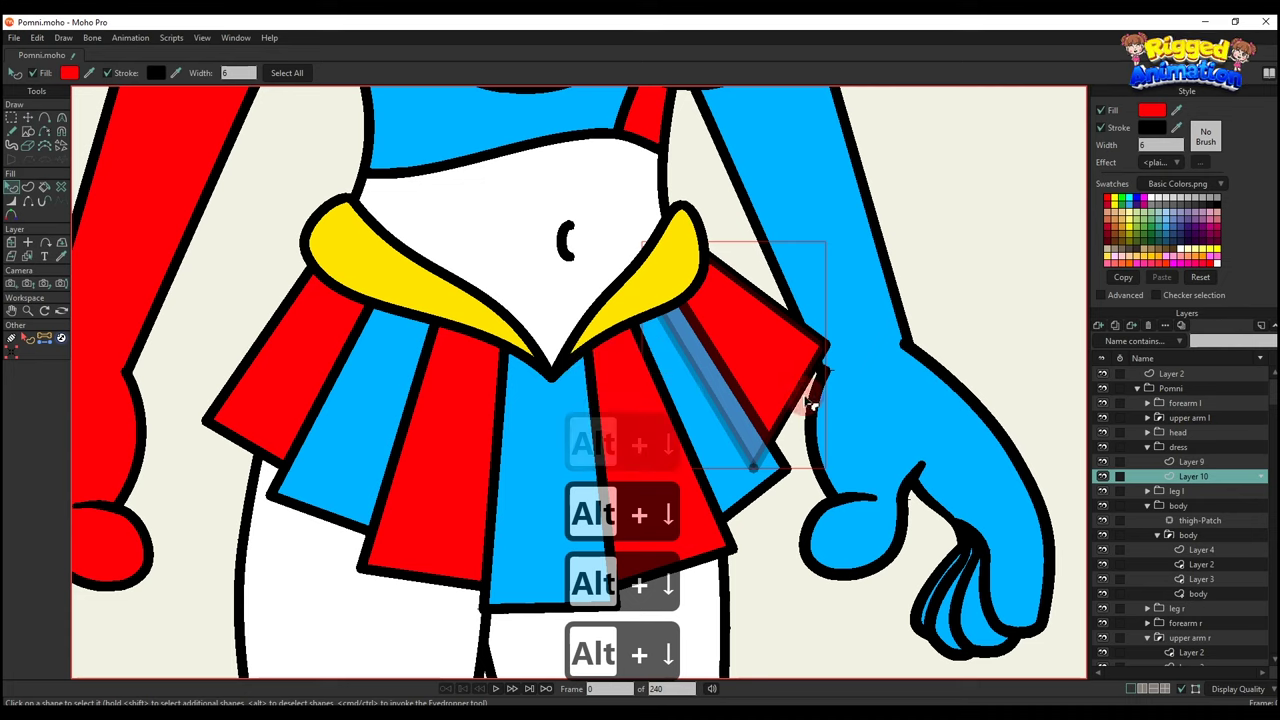
scroll(796, 425, "down", 2)
scroll(796, 425, "down", 1)
Fine-tune the outer top and bottom corners of both red end panels so the skirt's two sides balance.
key("t")
scroll(736, 350, "up", 3)
left_click_drag(740, 331, 738, 342)
left_click_drag(858, 415, 858, 436)
left_click(424, 337)
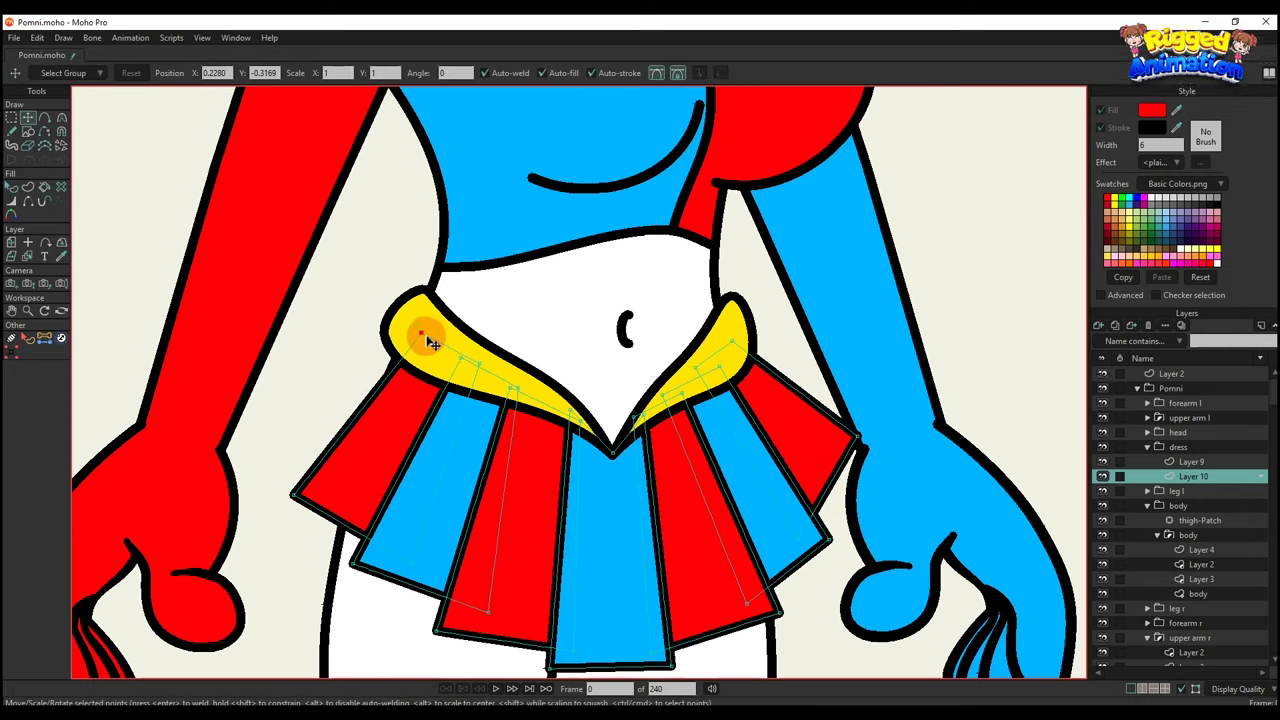
left_click_drag(421, 338, 416, 334)
left_click_drag(291, 504, 276, 490)
key("q")
Select all shapes of the foot layer in the leg l group and fill them with the palette's blue.
scroll(378, 512, "down", 5)
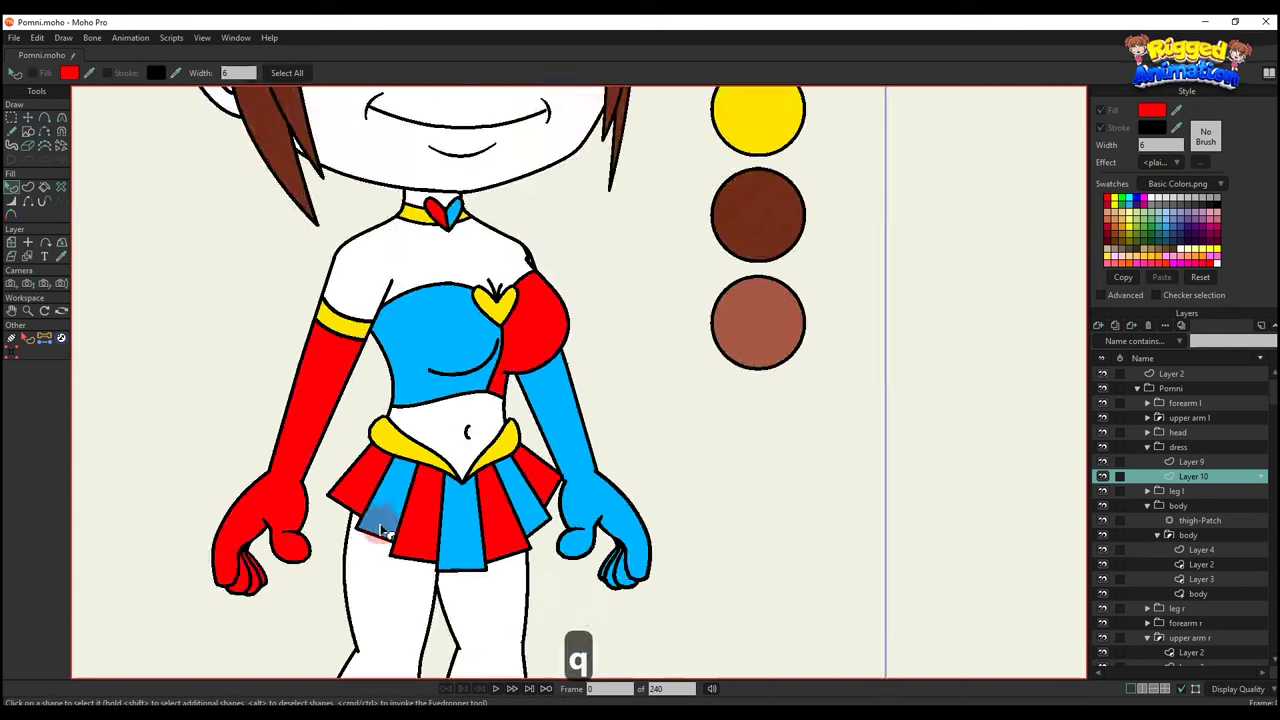
right_click(620, 522, "alt")
scroll(620, 522, "up", 3)
key("q")
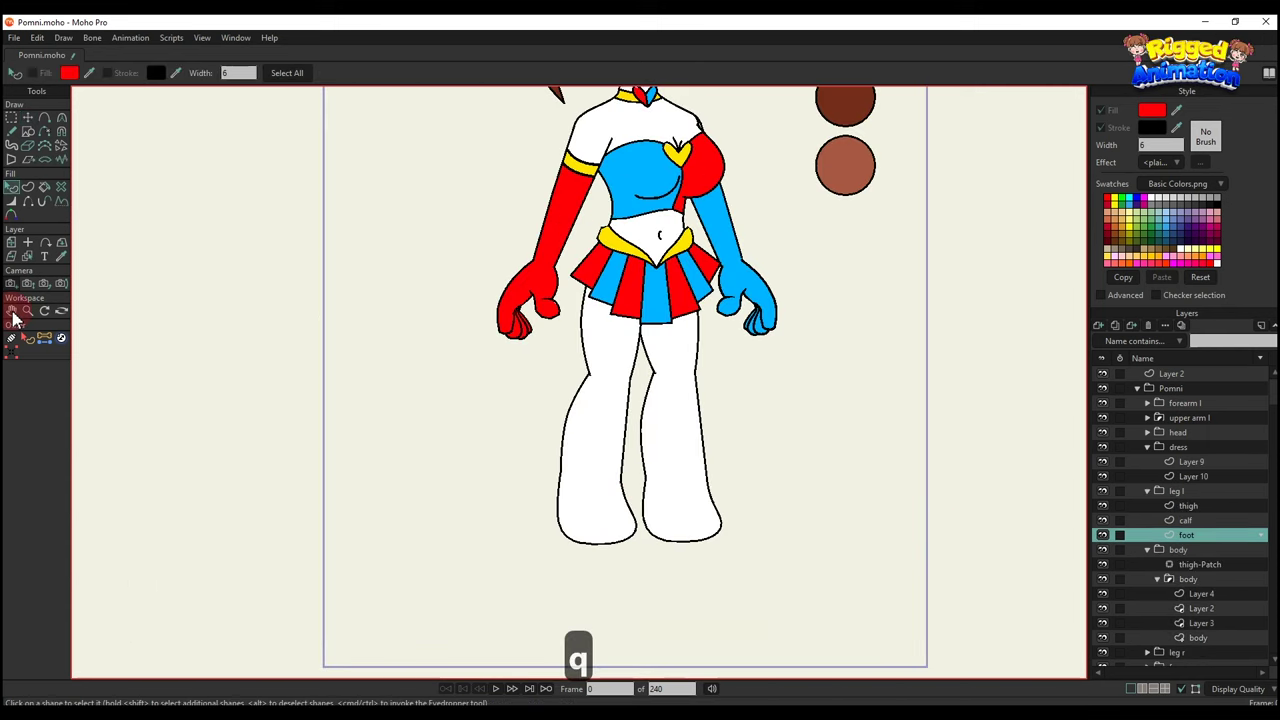
left_click(28, 338)
left_click(716, 82)
left_click_drag(777, 317, 754, 341)
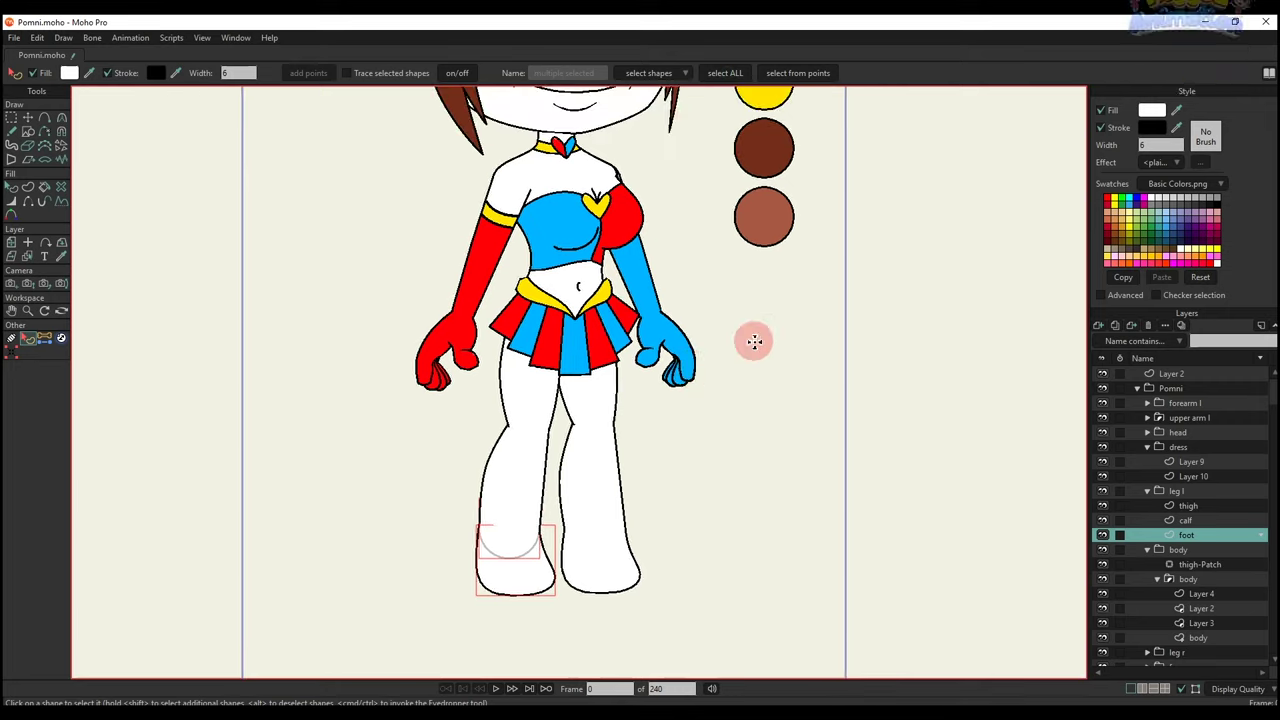
scroll(983, 203, "down", 2)
left_click_drag(980, 207, 972, 265)
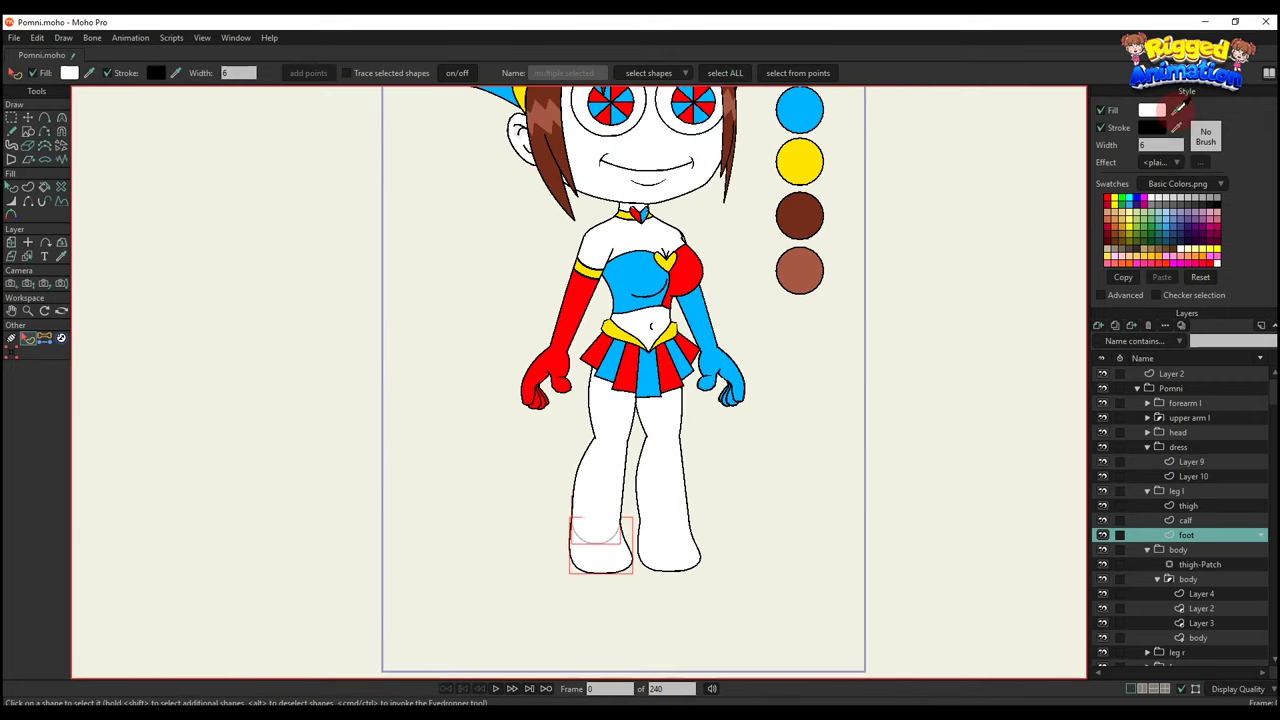
left_click_drag(808, 108, 806, 110)
scroll(690, 470, "up", 2)
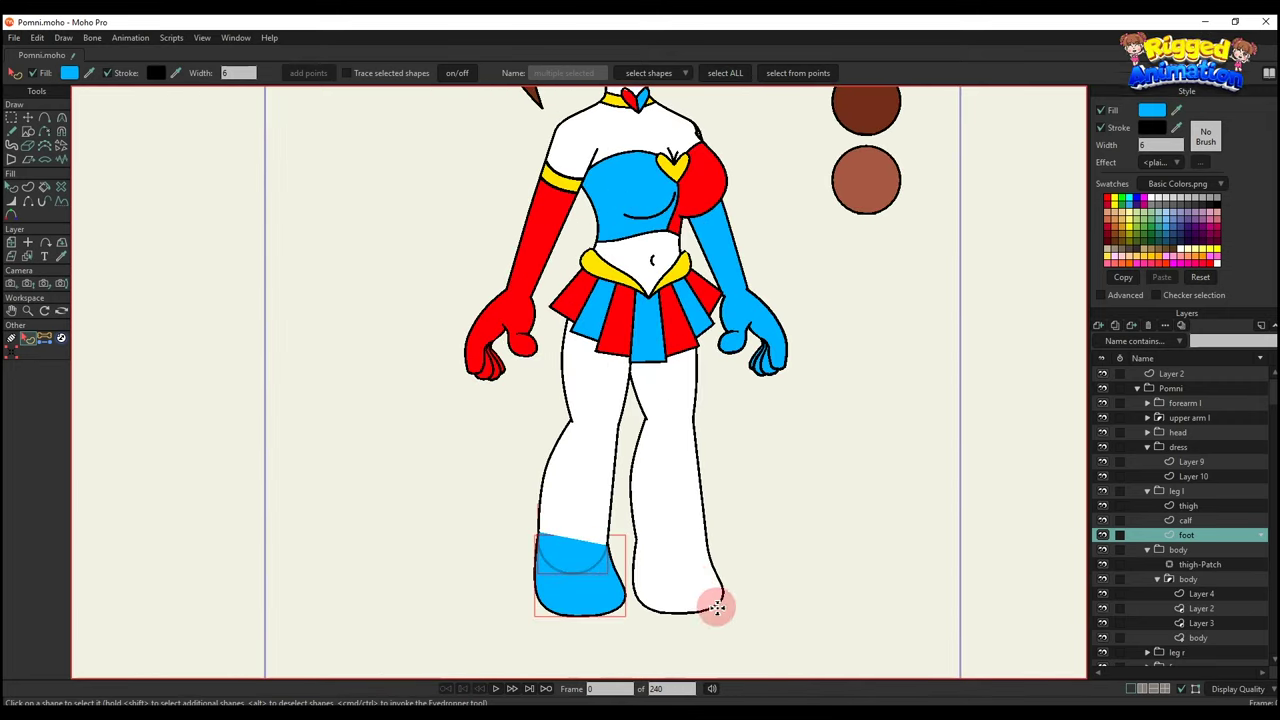
Select all shapes of the other foot, on the leg r group's lowest layer, and fill them with the costume's red.
right_click(688, 572, "alt")
scroll(660, 520, "down", 1)
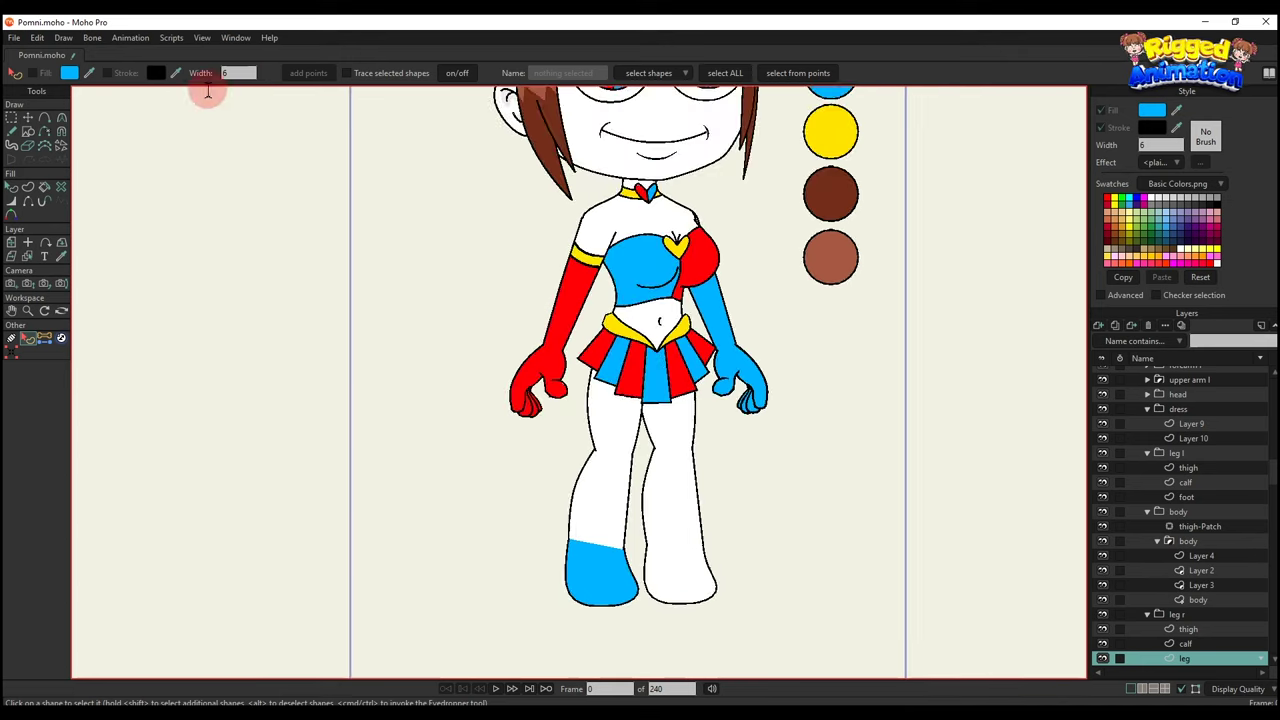
left_click(720, 74)
left_click(727, 277, "ctrl")
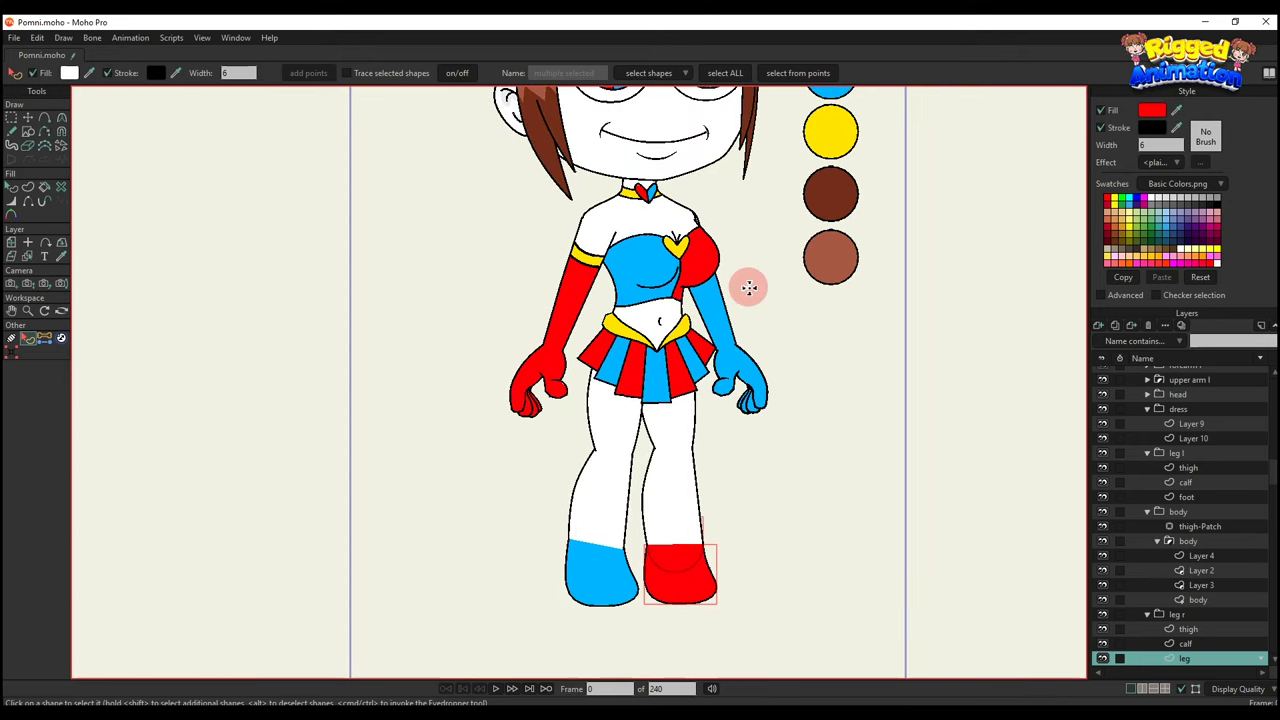
scroll(734, 423, "down", 1)
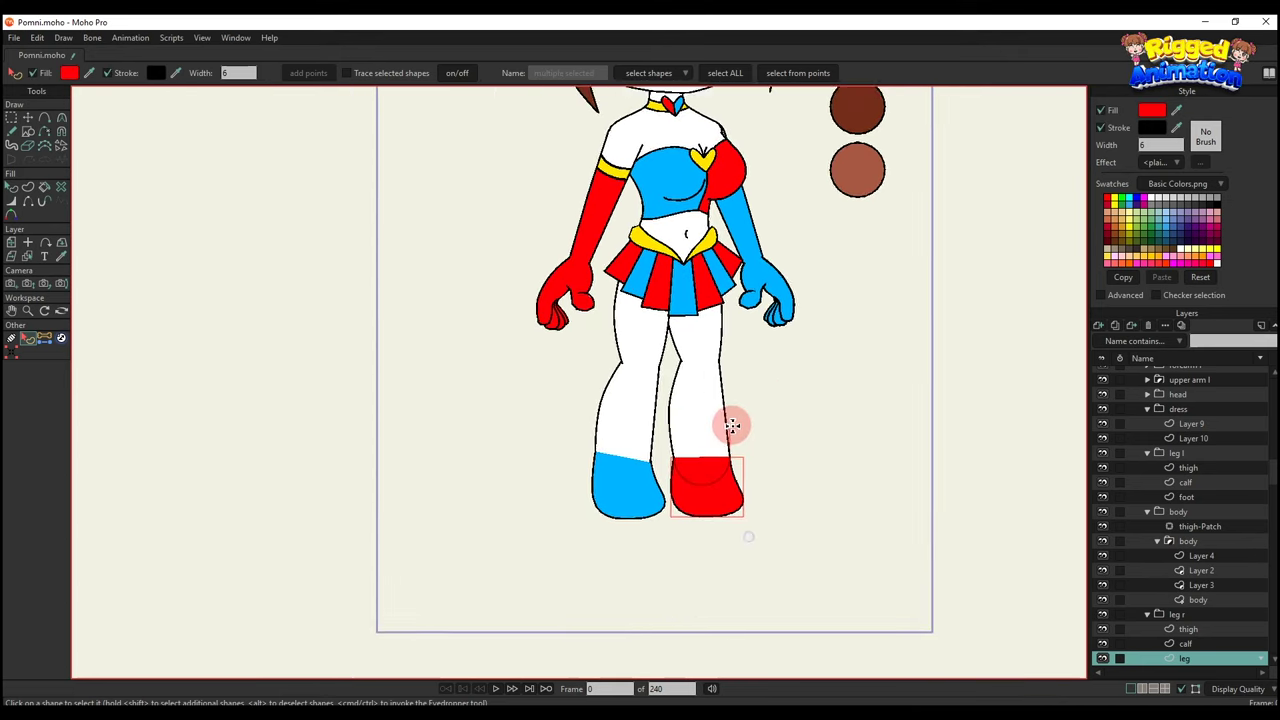
Add a vector layer above the calf layer in the leg l group and group the two layers together.
left_click(634, 429, "ctrl+alt")
scroll(634, 429, "up", 3)
left_click(1098, 327)
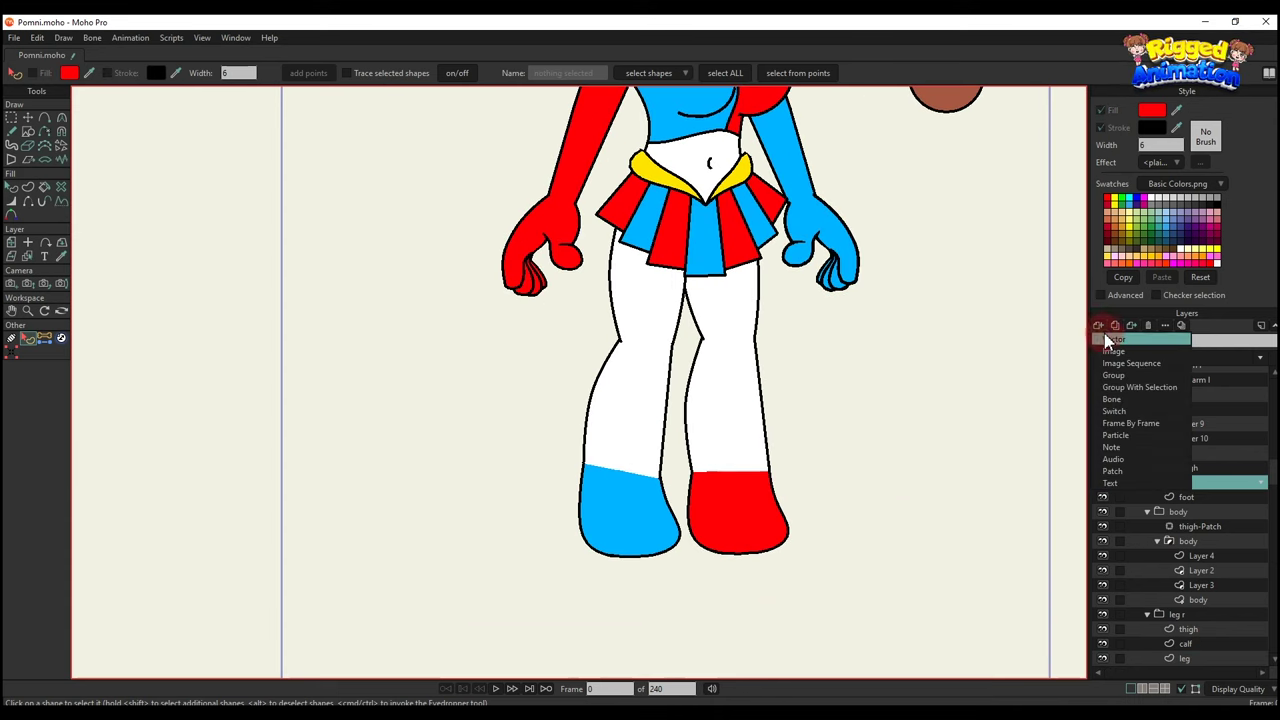
left_click(1114, 339)
left_click(1190, 497, "shift")
right_click(1197, 483)
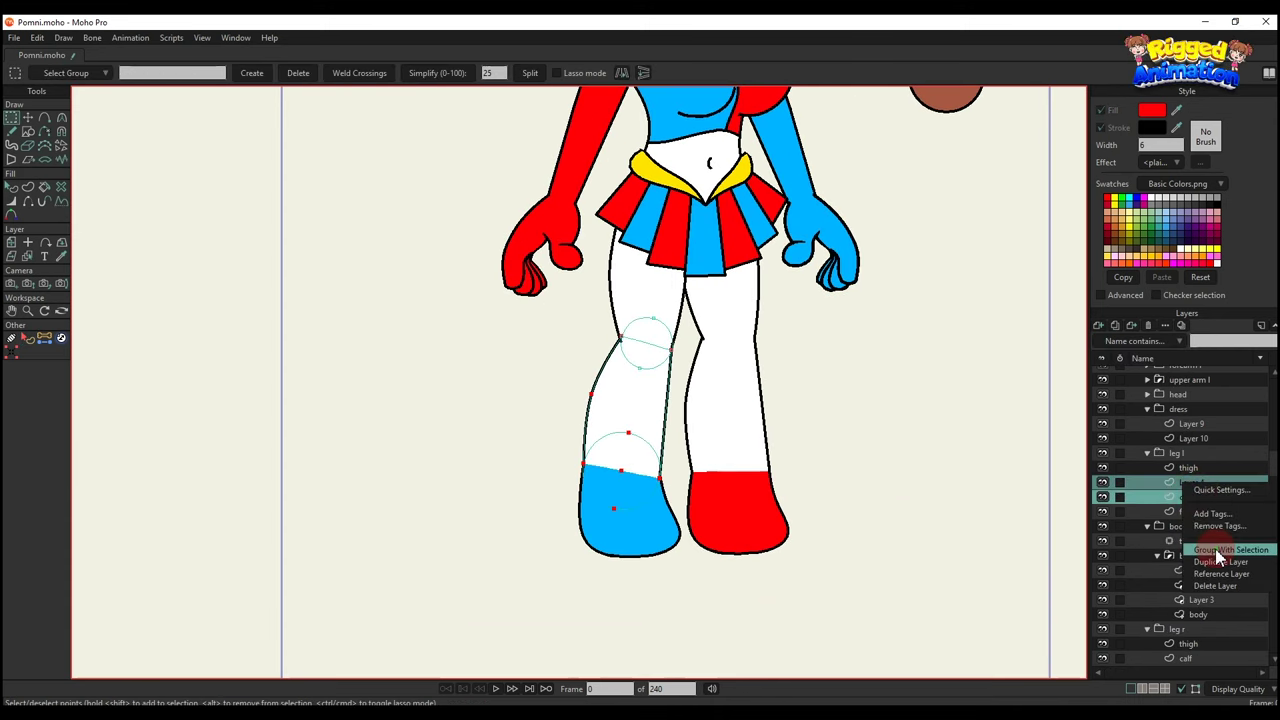
left_click(1218, 551)
Rename the new group calf.
double_click(1192, 482)
type("cal")
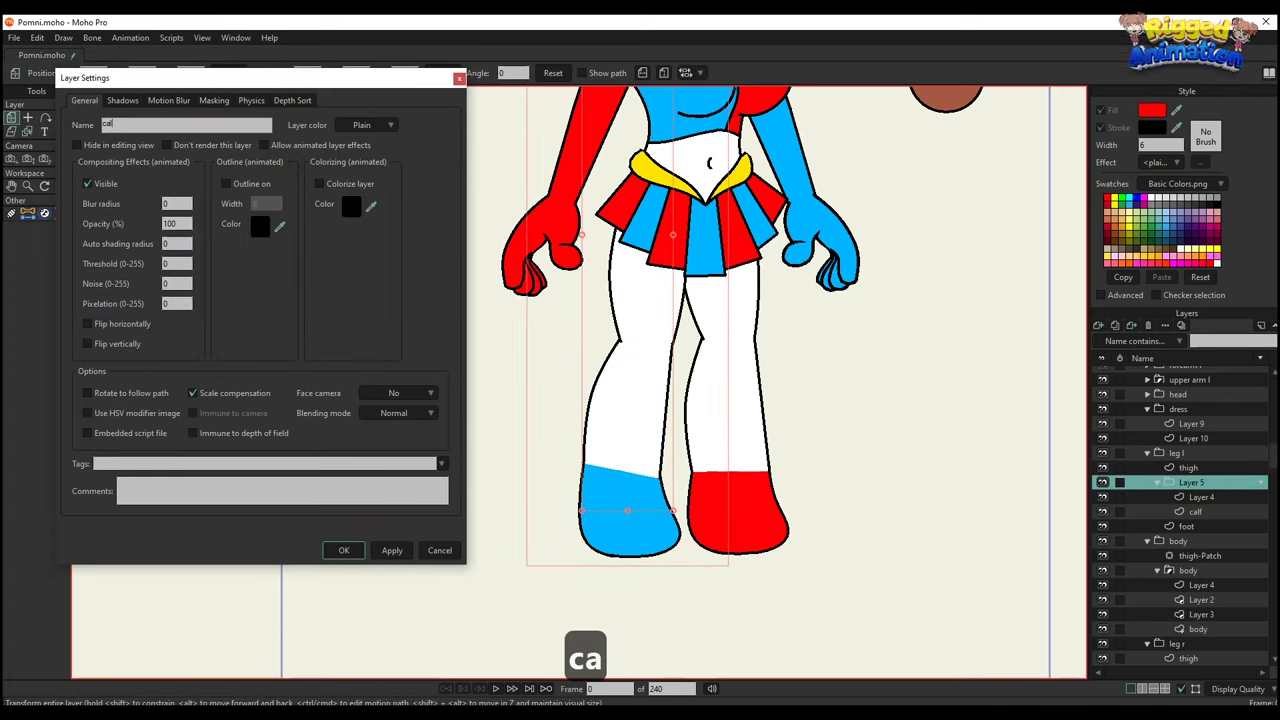
type("f")
key("Return")
Draw a closed wavy-sided sock outline around the lower calf and ankle on the new vector layer in leg l's calf group.
left_click(1200, 497)
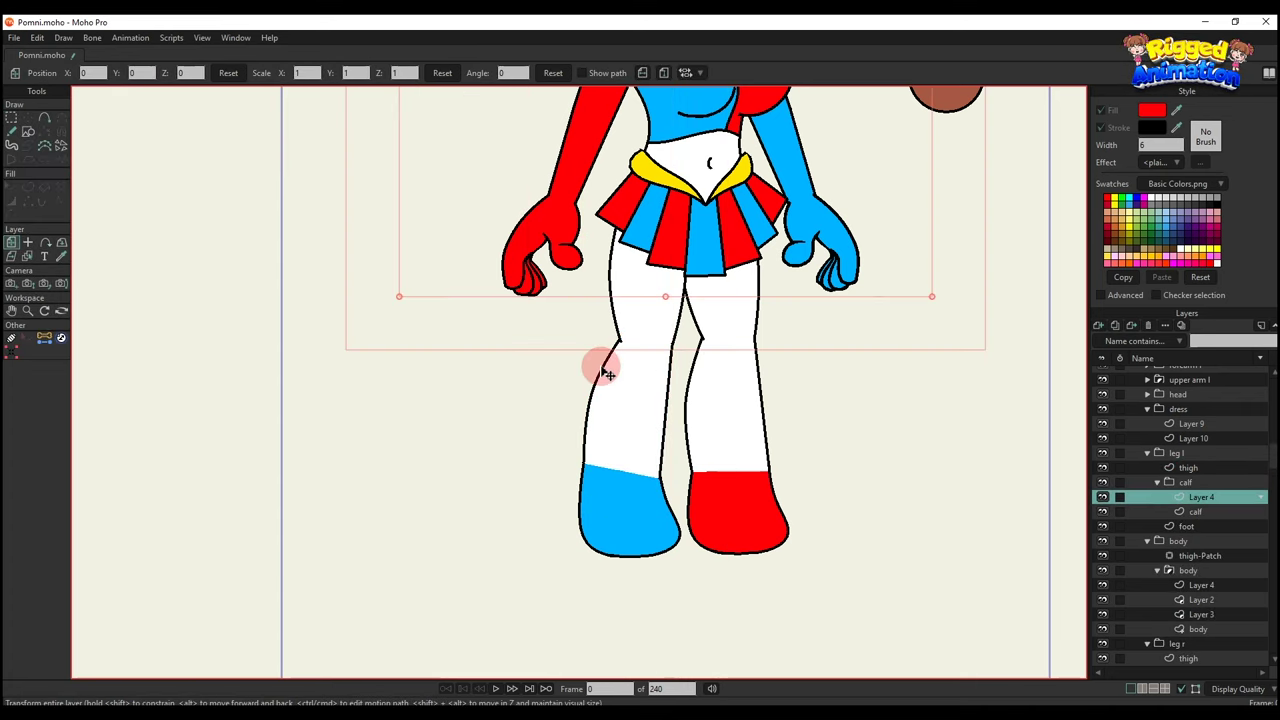
key("a")
scroll(551, 369, "up", 4)
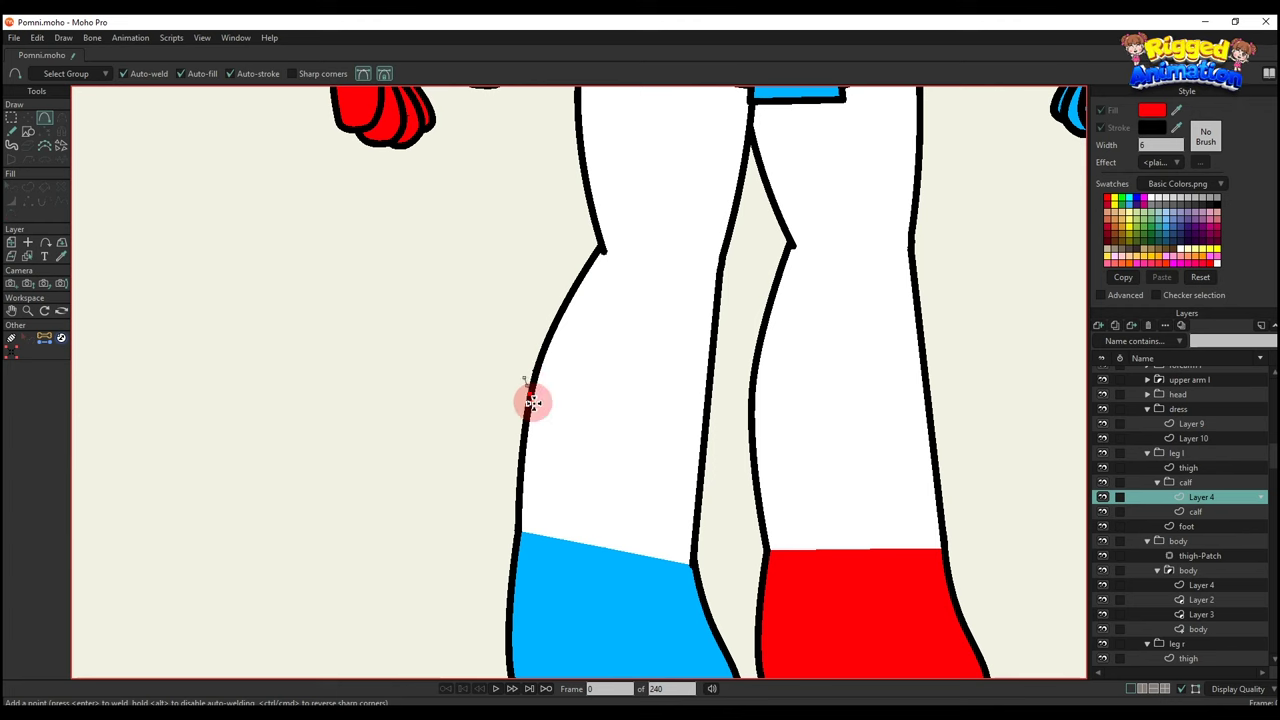
left_click_drag(590, 402, 682, 425)
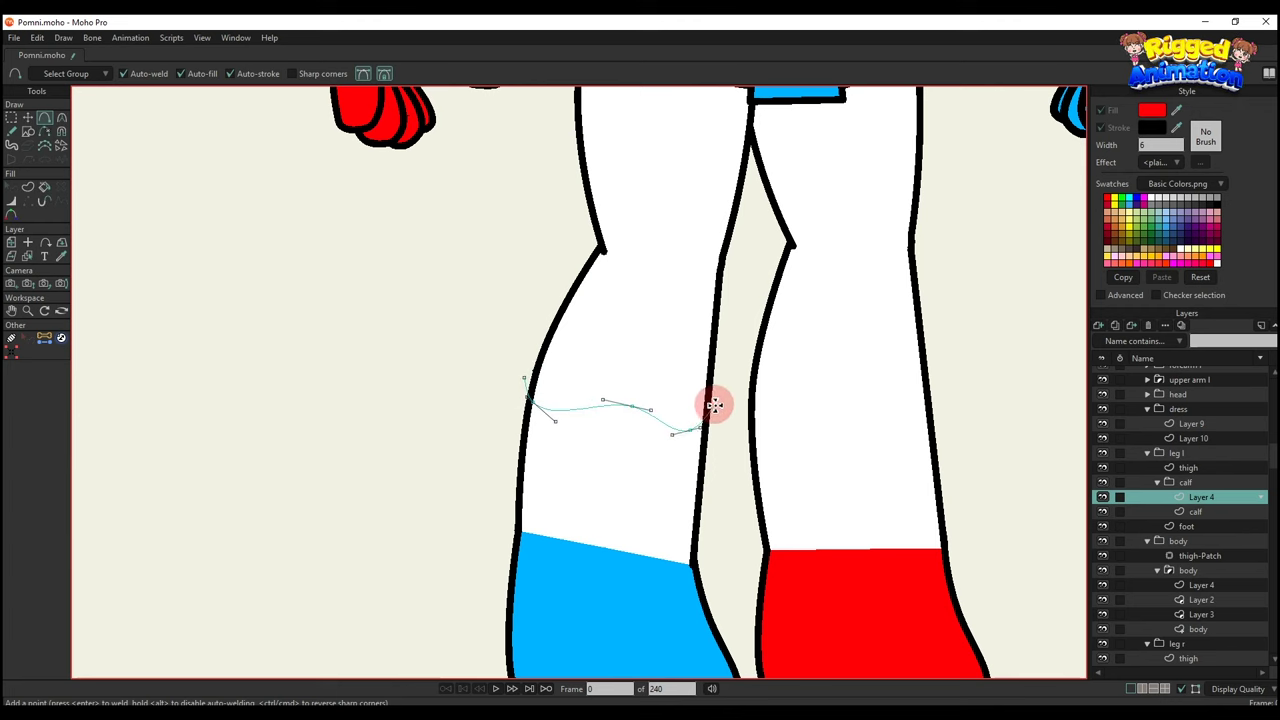
left_click_drag(720, 475, 716, 385)
left_click_drag(720, 379, 734, 412)
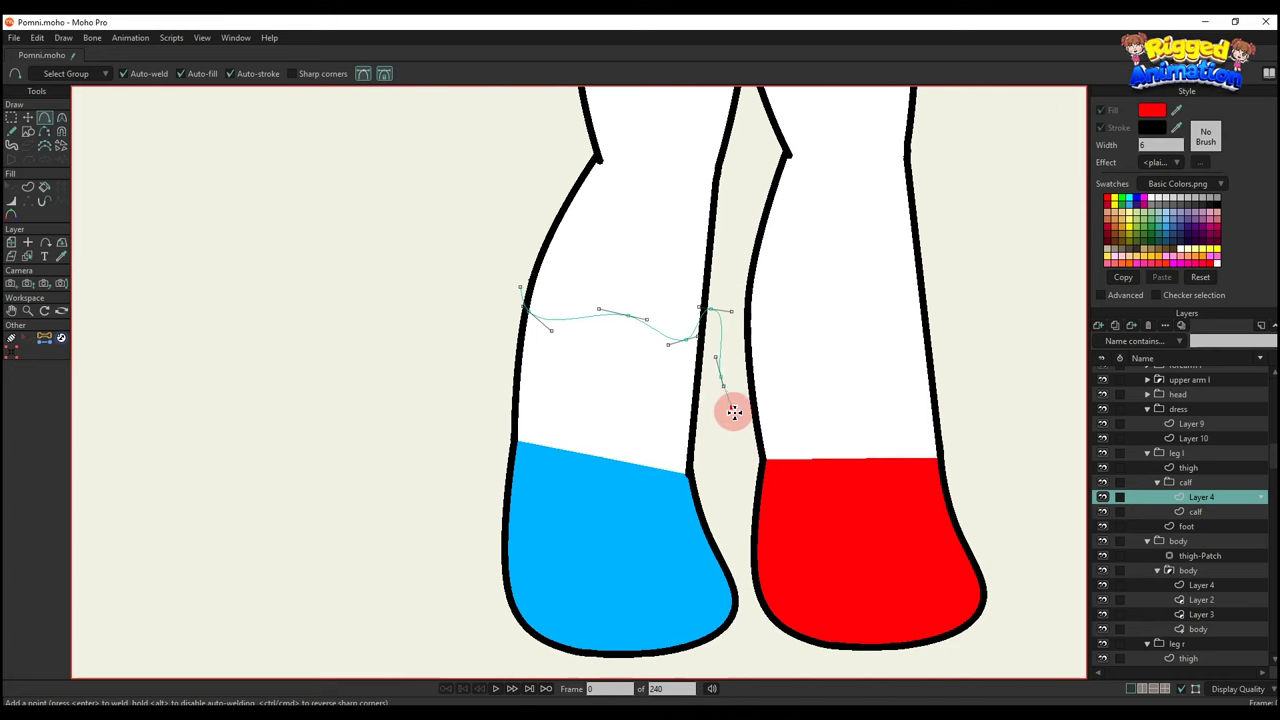
left_click_drag(711, 459, 561, 532)
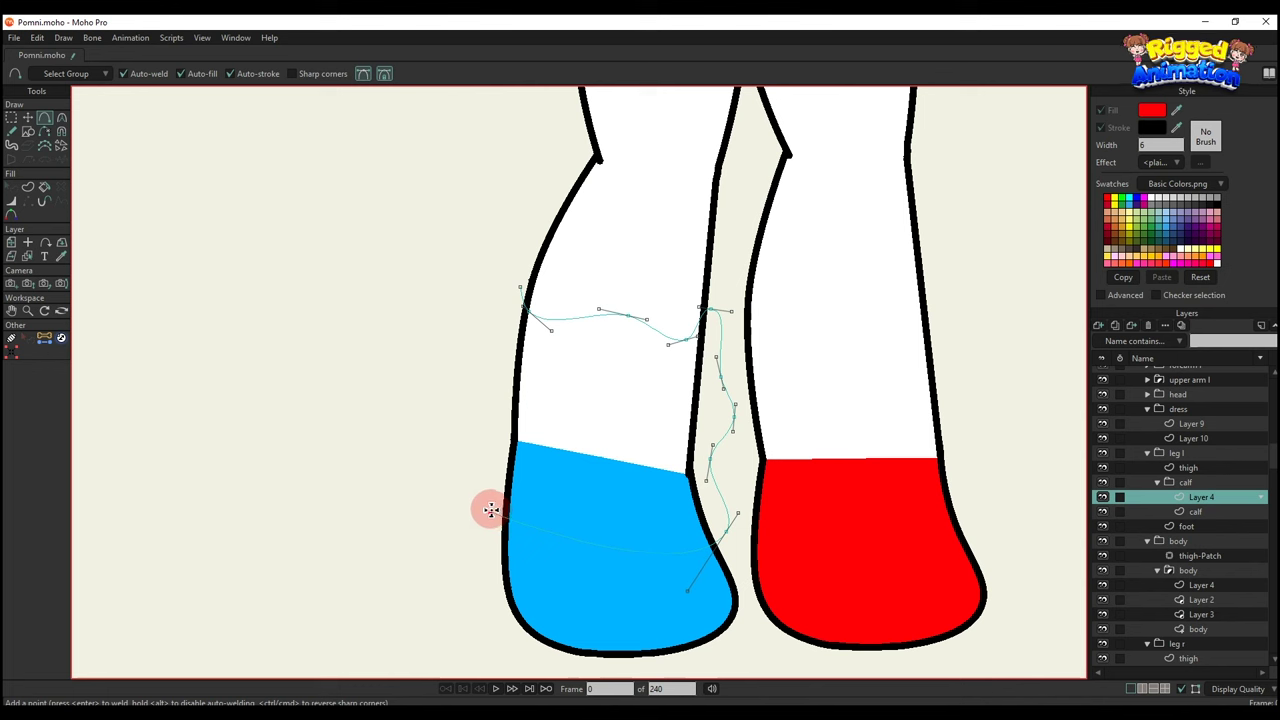
left_click_drag(491, 510, 510, 343)
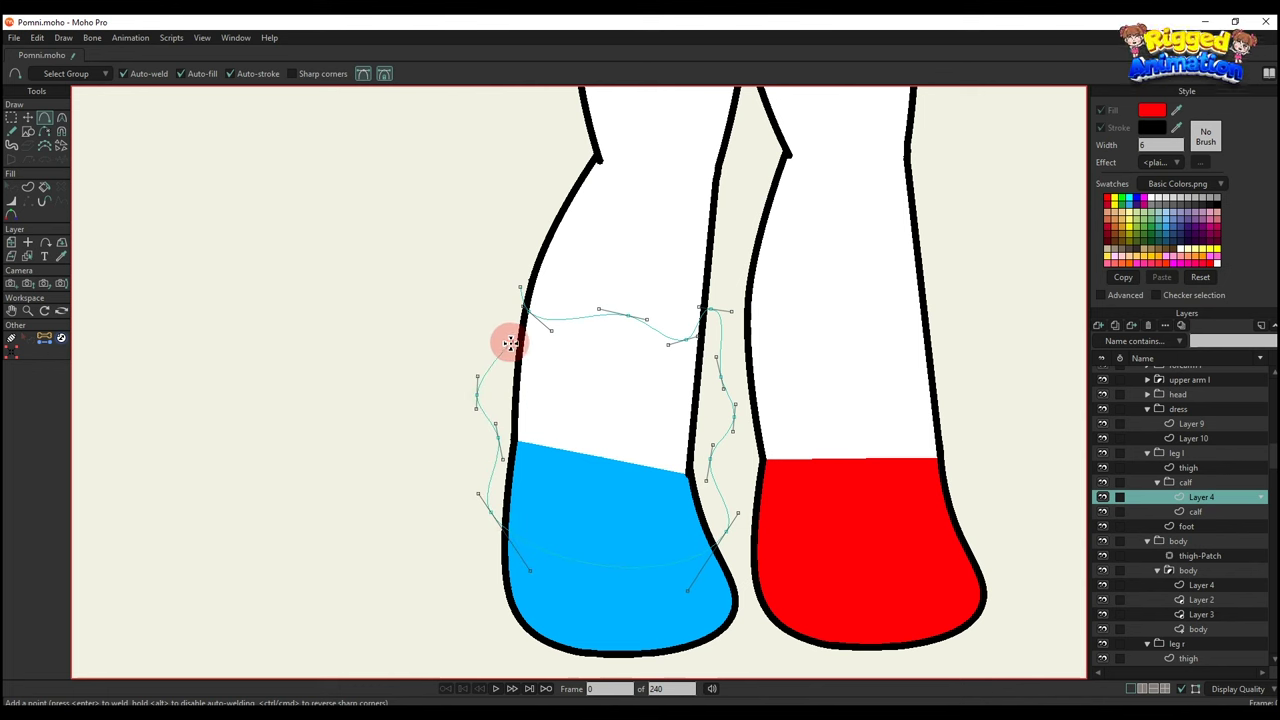
left_click(518, 290)
Fill the new sock shape with the palette's yellow.
key("q")
scroll(634, 403, "down", 5)
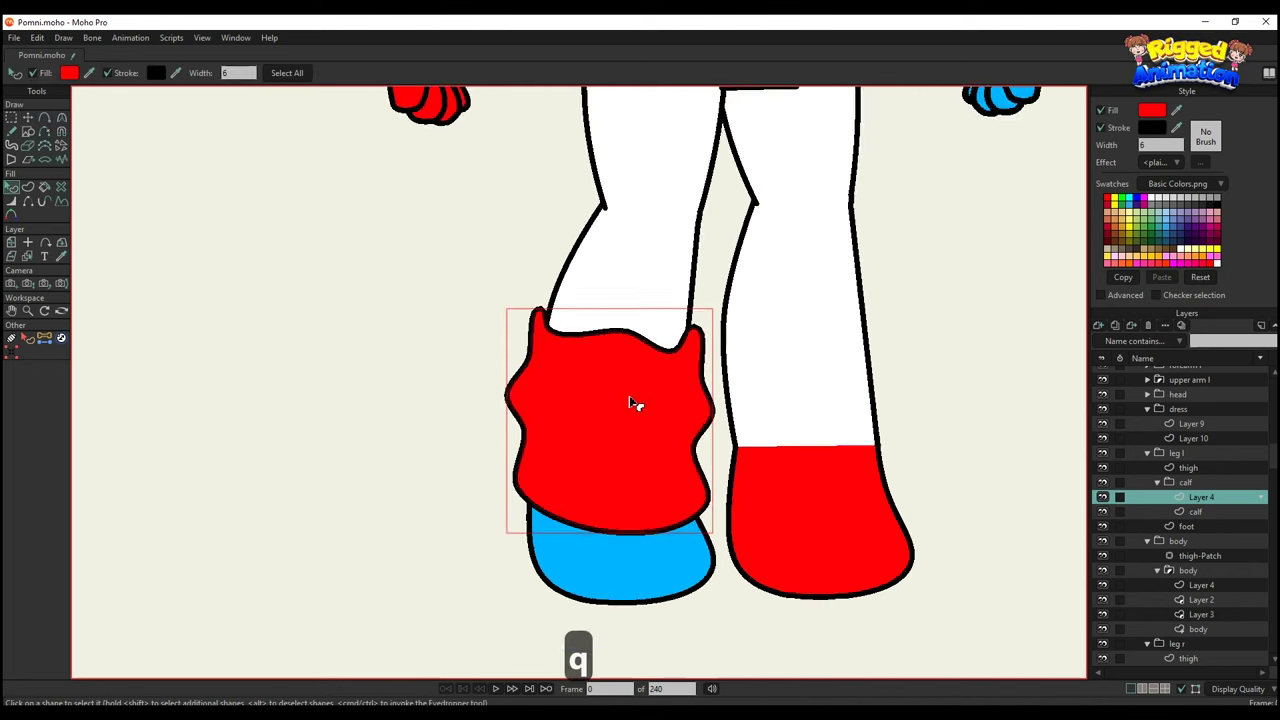
left_click_drag(999, 162, 926, 242)
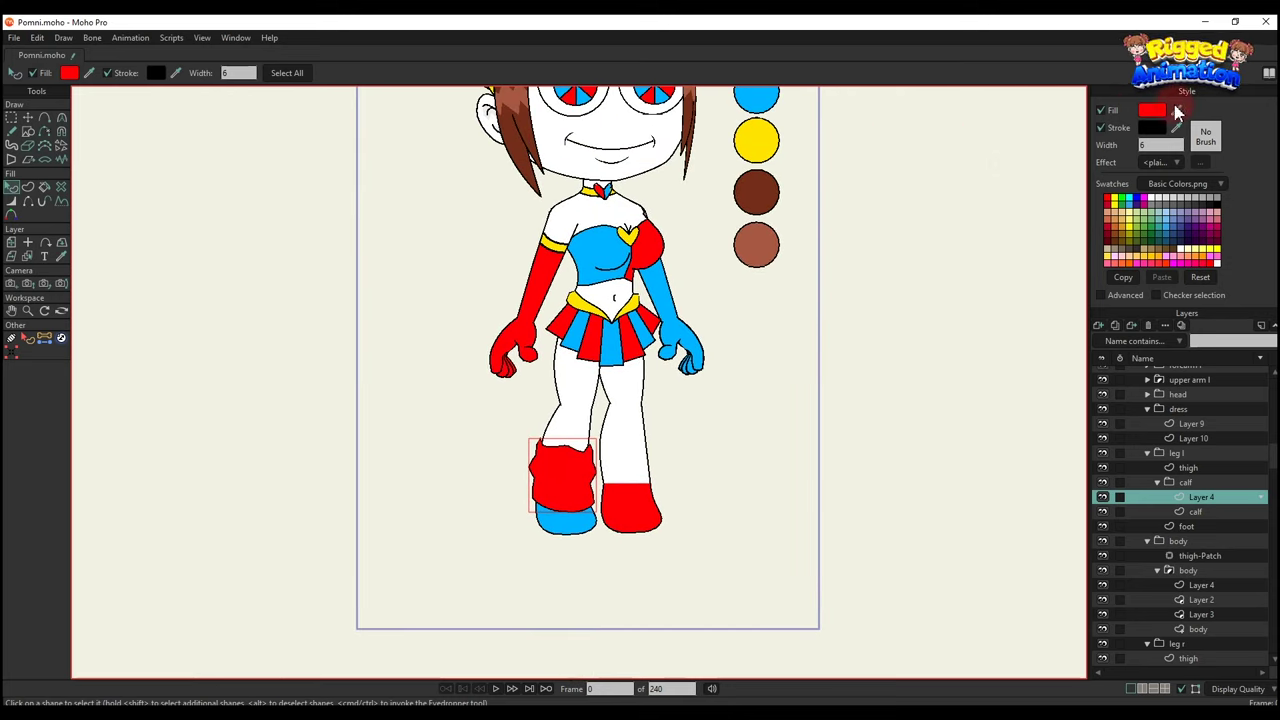
left_click_drag(799, 149, 761, 146)
scroll(555, 478, "up", 3)
left_click_drag(551, 477, 577, 411)
Reshape the sock's outer upper corner by adjusting its curve and moving the neighbouring point up against the calf outline.
key("t")
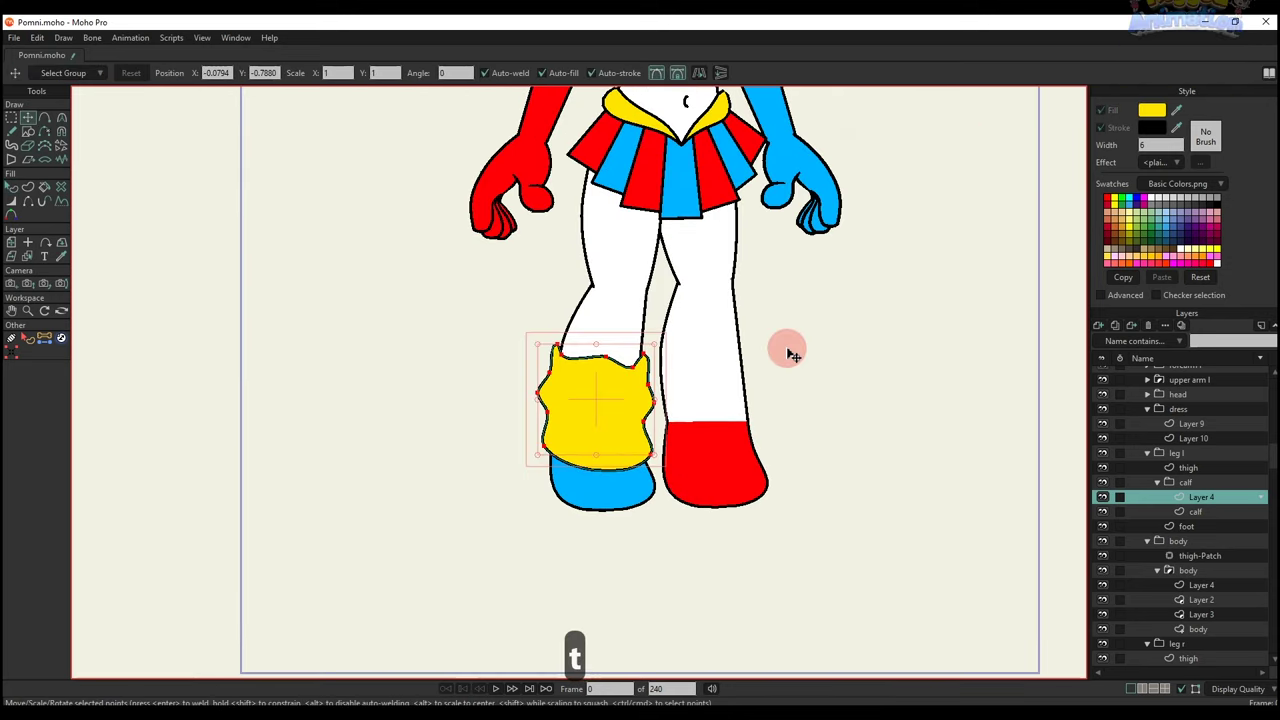
left_click(788, 349)
scroll(562, 328, "up", 3)
scroll(563, 335, "up", 3)
left_click_drag(543, 337, 573, 360)
key("c")
scroll(515, 352, "up", 2)
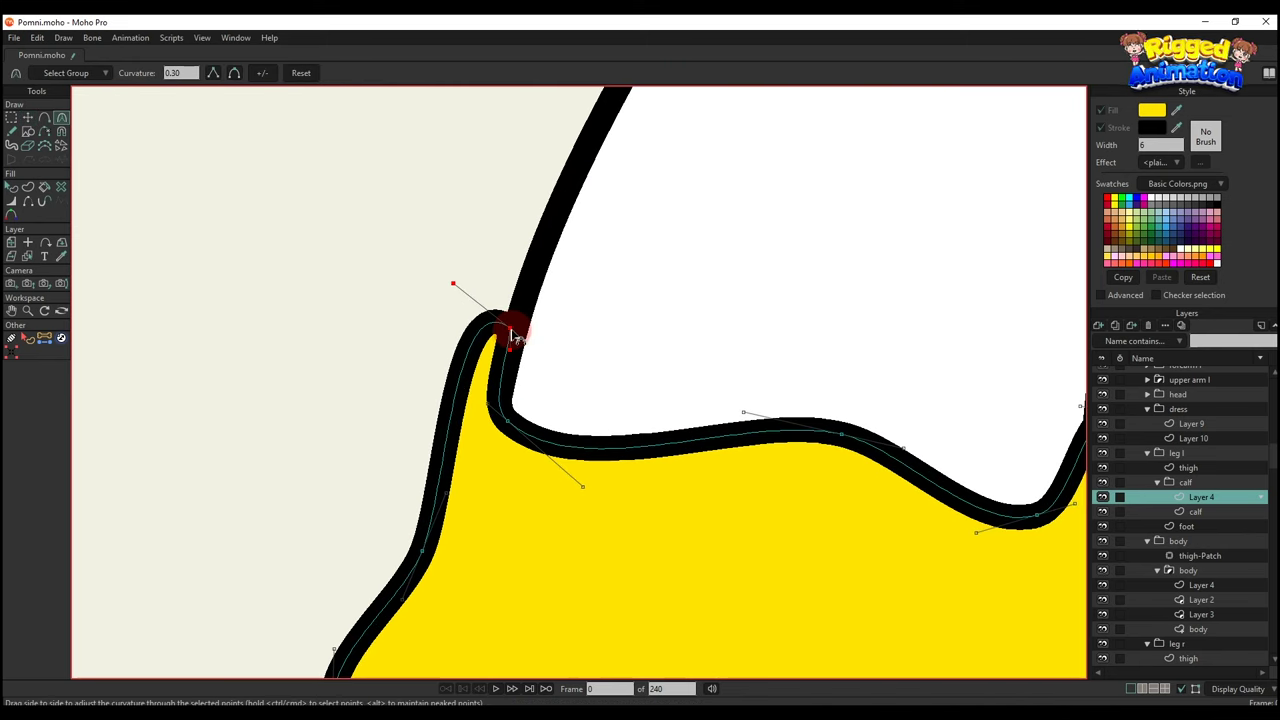
key("t")
left_click_drag(506, 430, 522, 403)
scroll(610, 427, "down", 4)
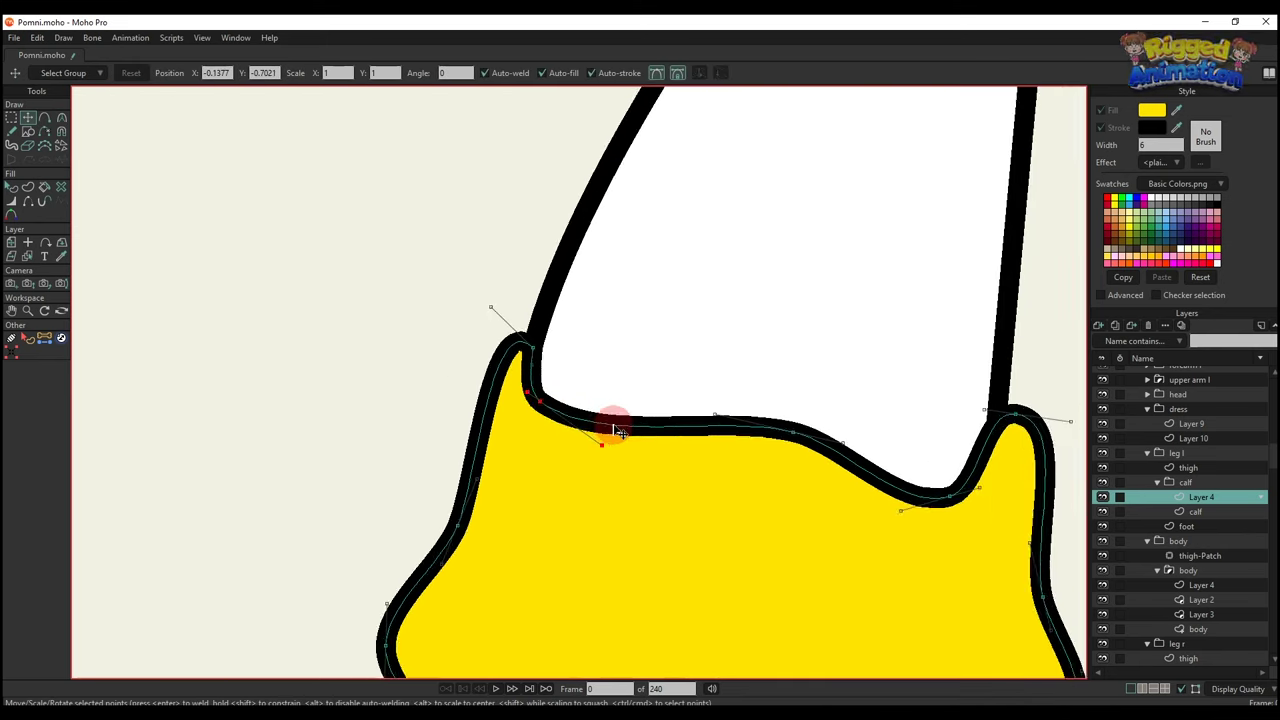
Adjust the points at the sock's inner upper corner and smooth its top edge into one shallow downward curve.
scroll(811, 404, "up", 3)
left_click_drag(861, 407, 849, 405)
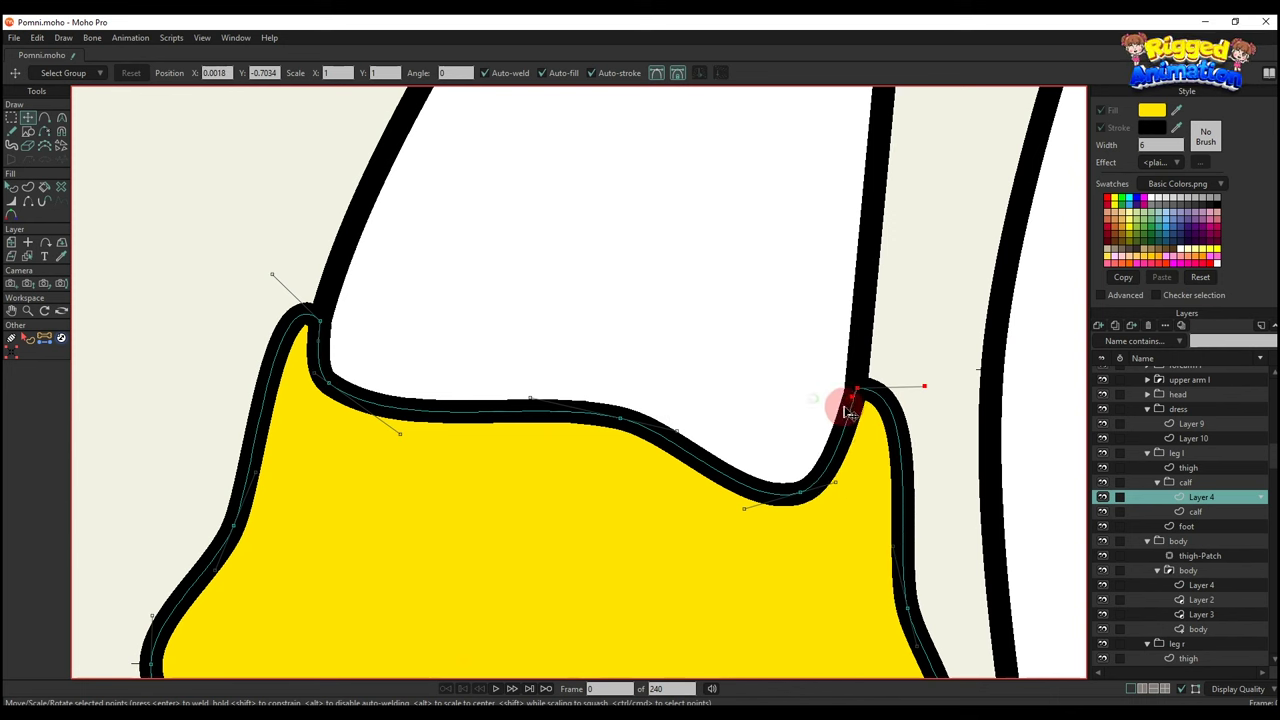
left_click_drag(788, 498, 790, 468)
scroll(706, 449, "down", 4)
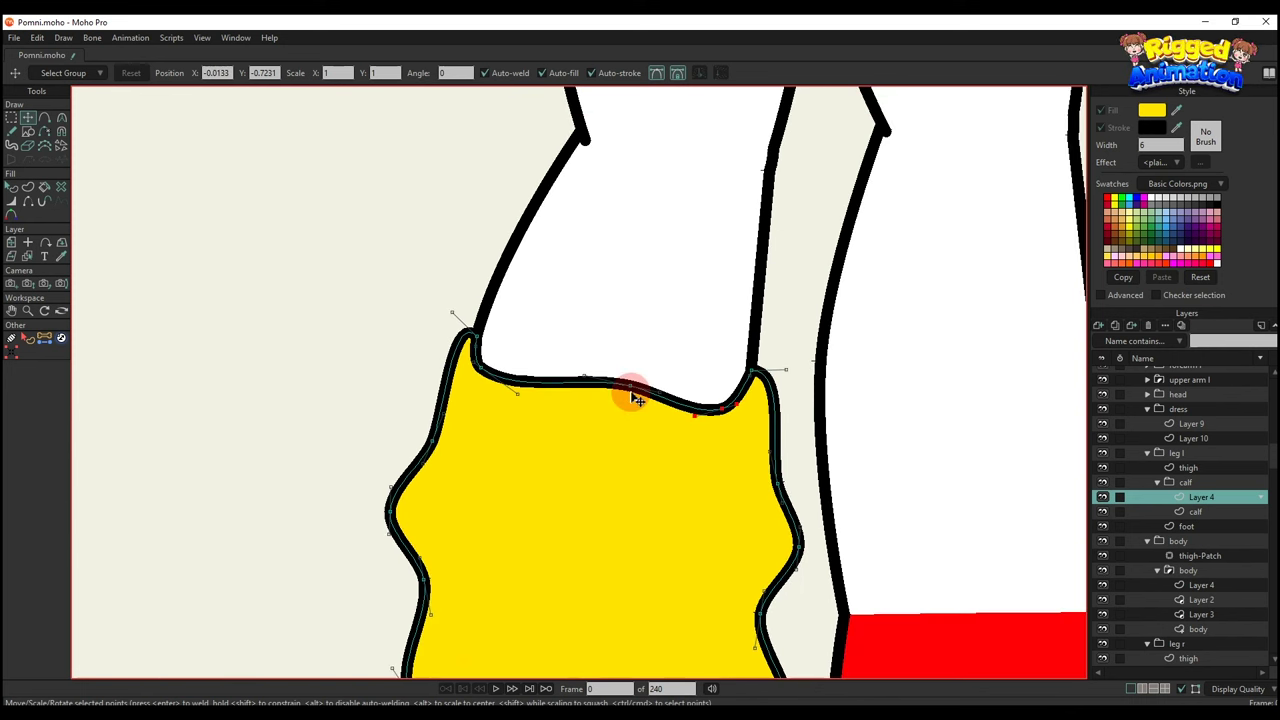
scroll(634, 397, "up", 2)
left_click_drag(632, 388, 595, 424)
scroll(593, 425, "down", 2)
scroll(607, 408, "up", 2)
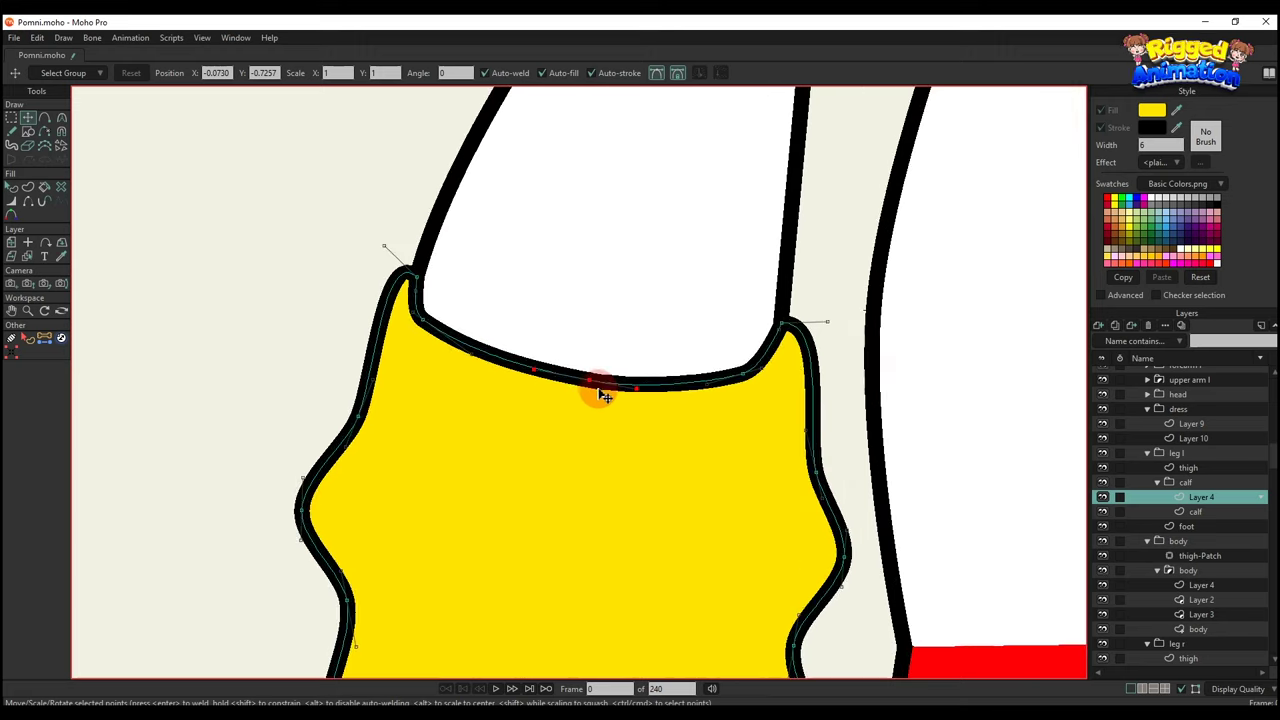
Refine the curve handles at the sock's two upper corners to round the cuff tips.
left_click_drag(783, 405, 762, 345)
left_click_drag(805, 269, 824, 269)
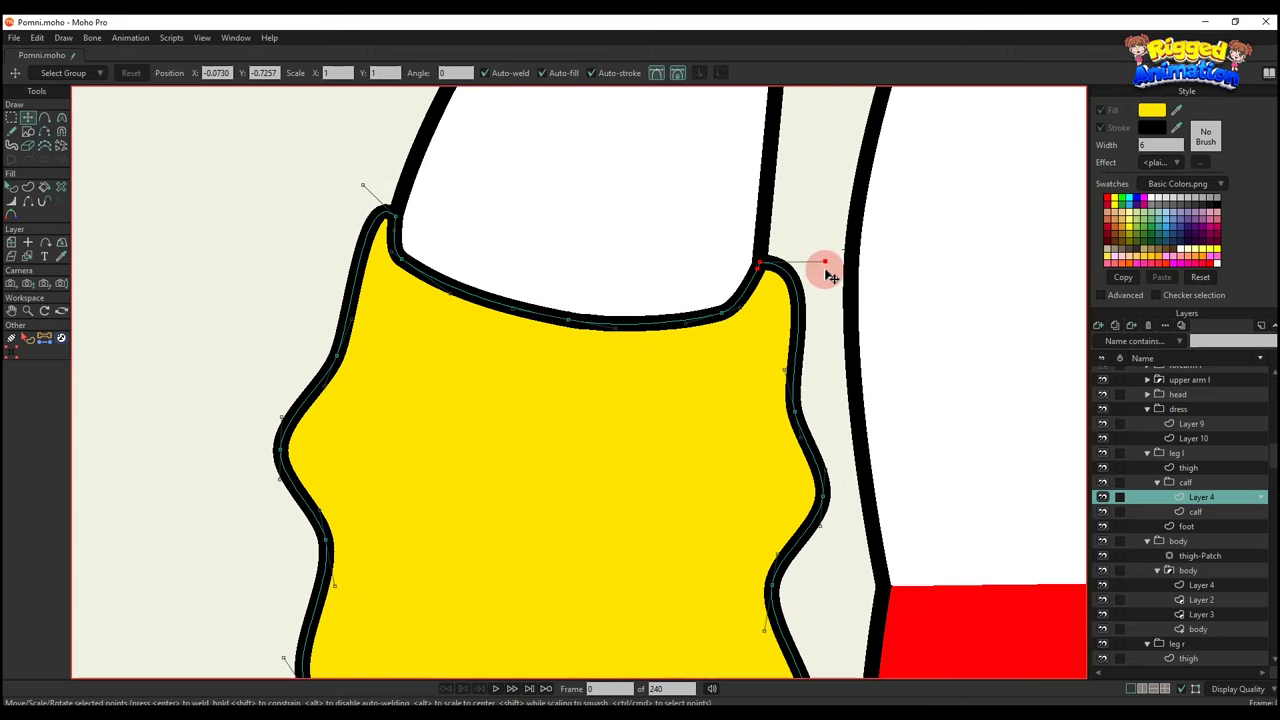
left_click_drag(352, 201, 335, 235)
left_click(763, 280)
scroll(801, 287, "down", 2)
left_click_drag(822, 416, 790, 368)
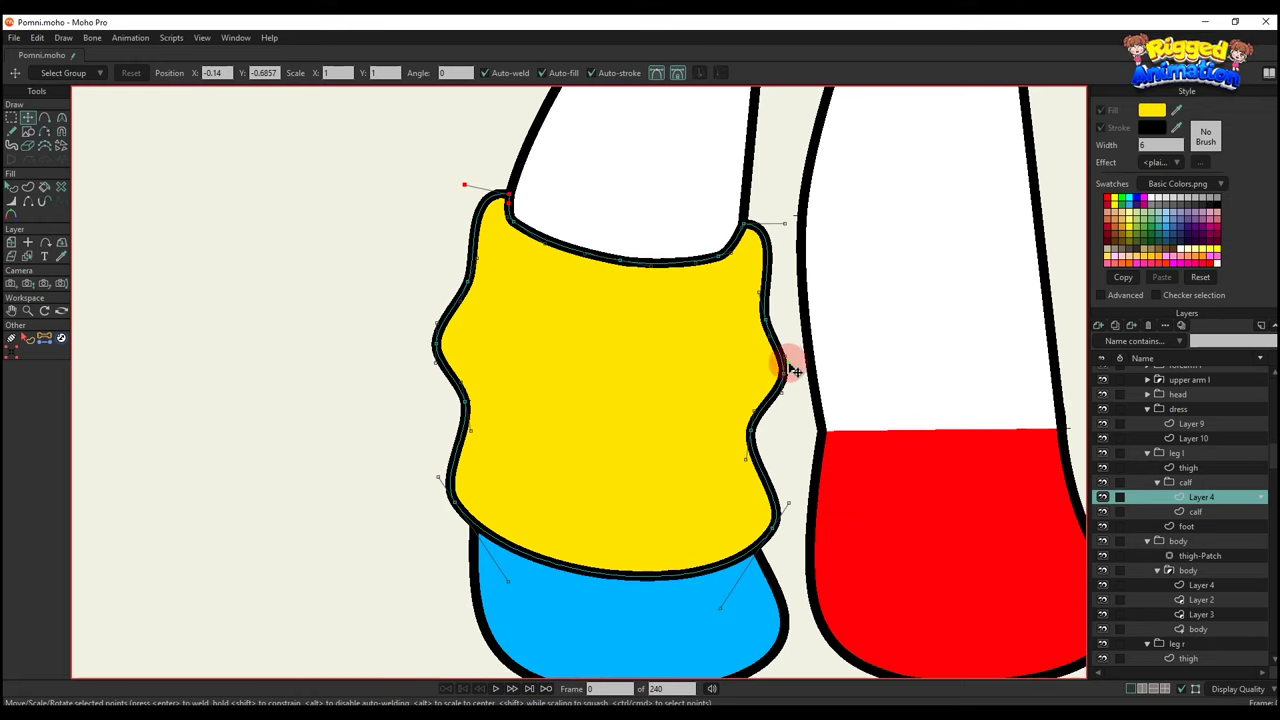
Move the sock's two lower corner points slightly and adjust the bottom edge's curve over the blue foot.
left_click_drag(768, 532, 761, 523)
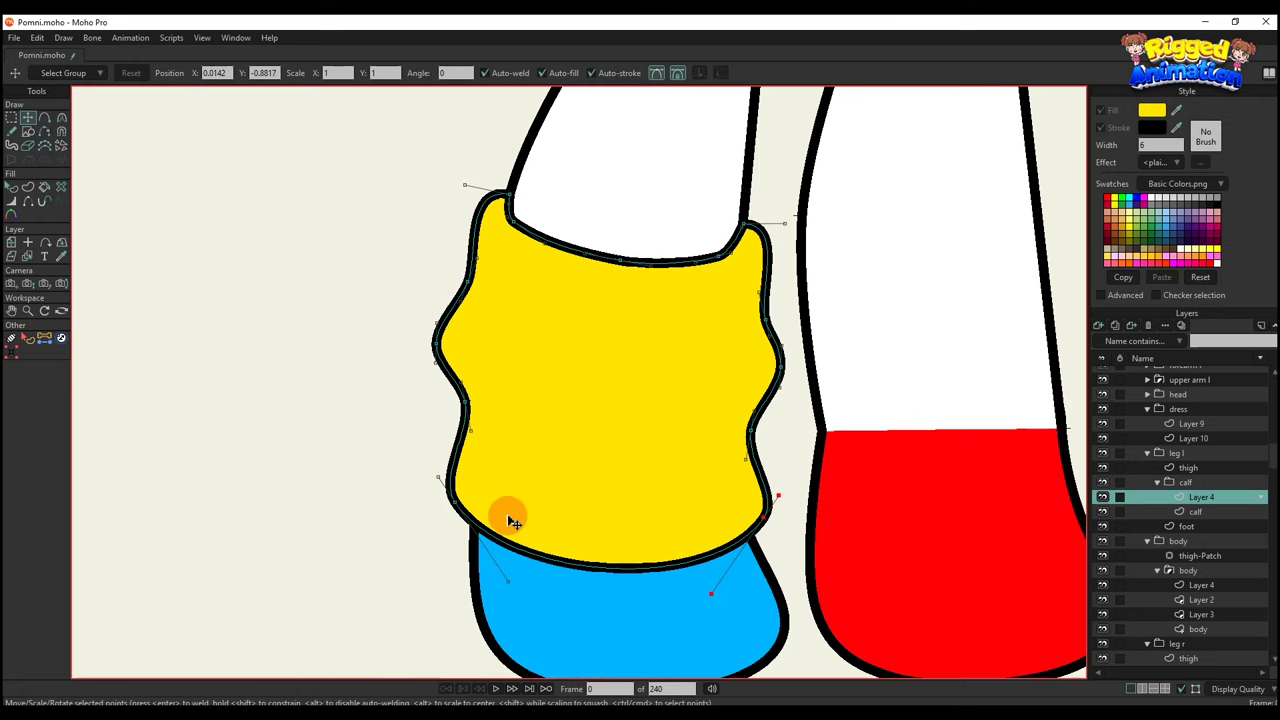
left_click_drag(453, 501, 457, 512)
scroll(518, 539, "down", 2)
left_click_drag(587, 563, 588, 546)
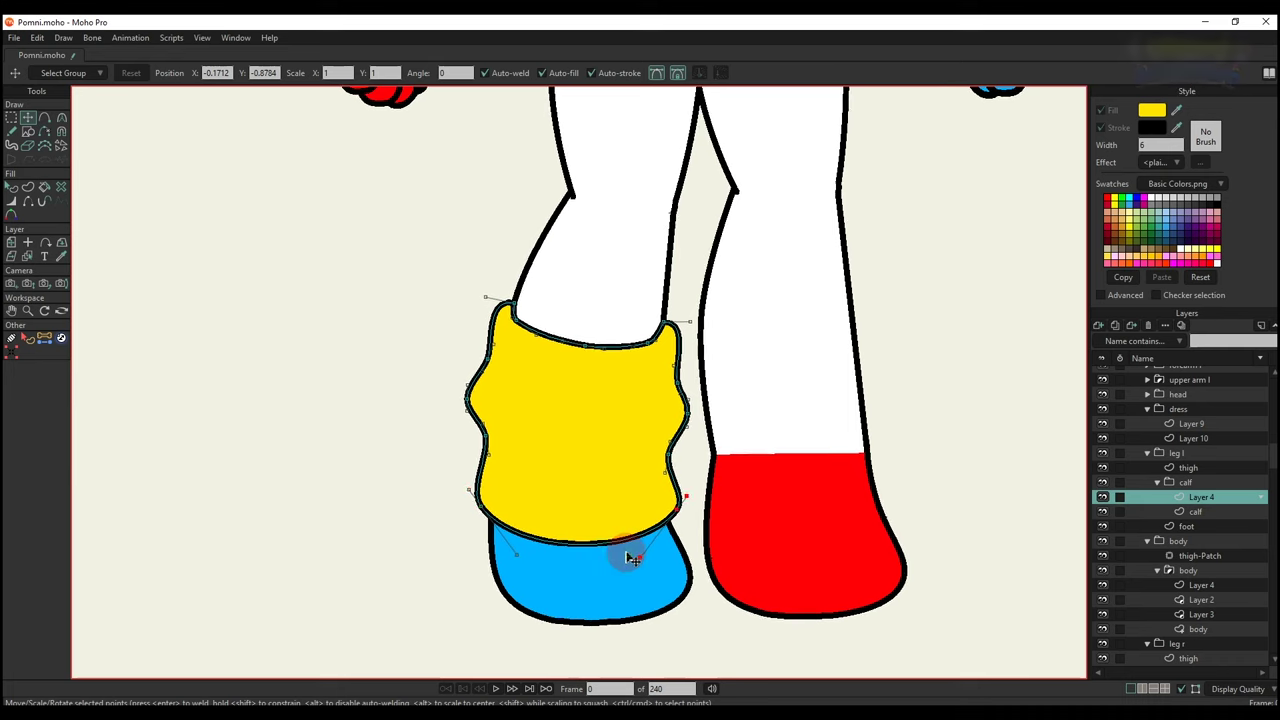
Select the whole yellow sock shape and copy it.
scroll(490, 464, "down", 4)
key("t")
left_click(543, 461)
scroll(547, 458, "up", 4)
key("ctrl+c")
Add a vector layer above the calf layer in the leg r group and group the two layers together.
right_click(716, 493, "alt")
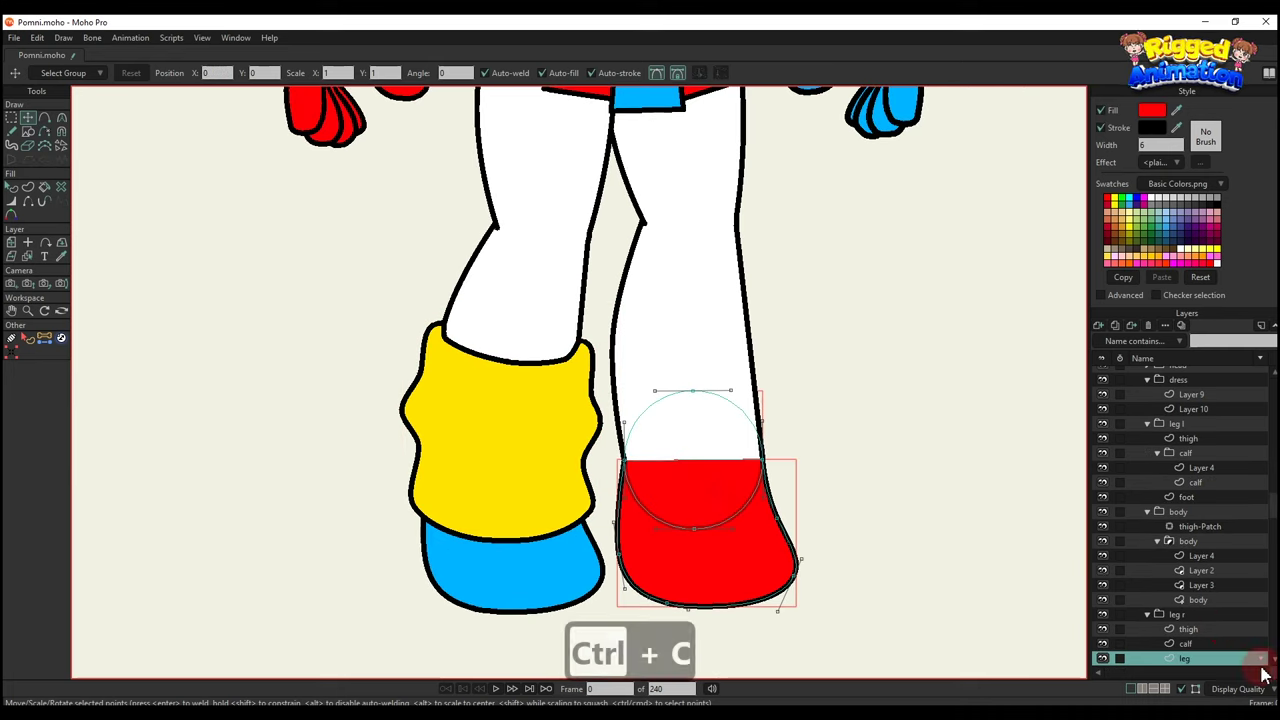
scroll(1250, 656, "down", 1)
left_click(1188, 587)
left_click(1100, 333)
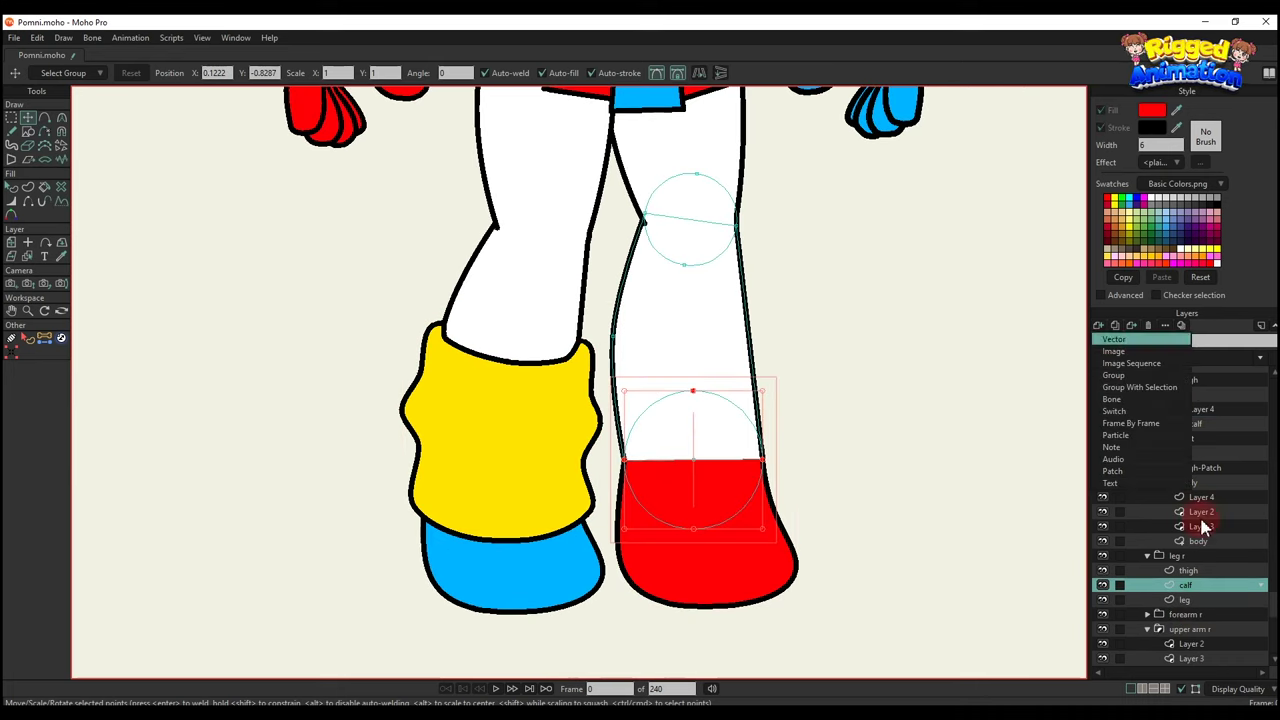
left_click(1200, 525)
right_click(1197, 593)
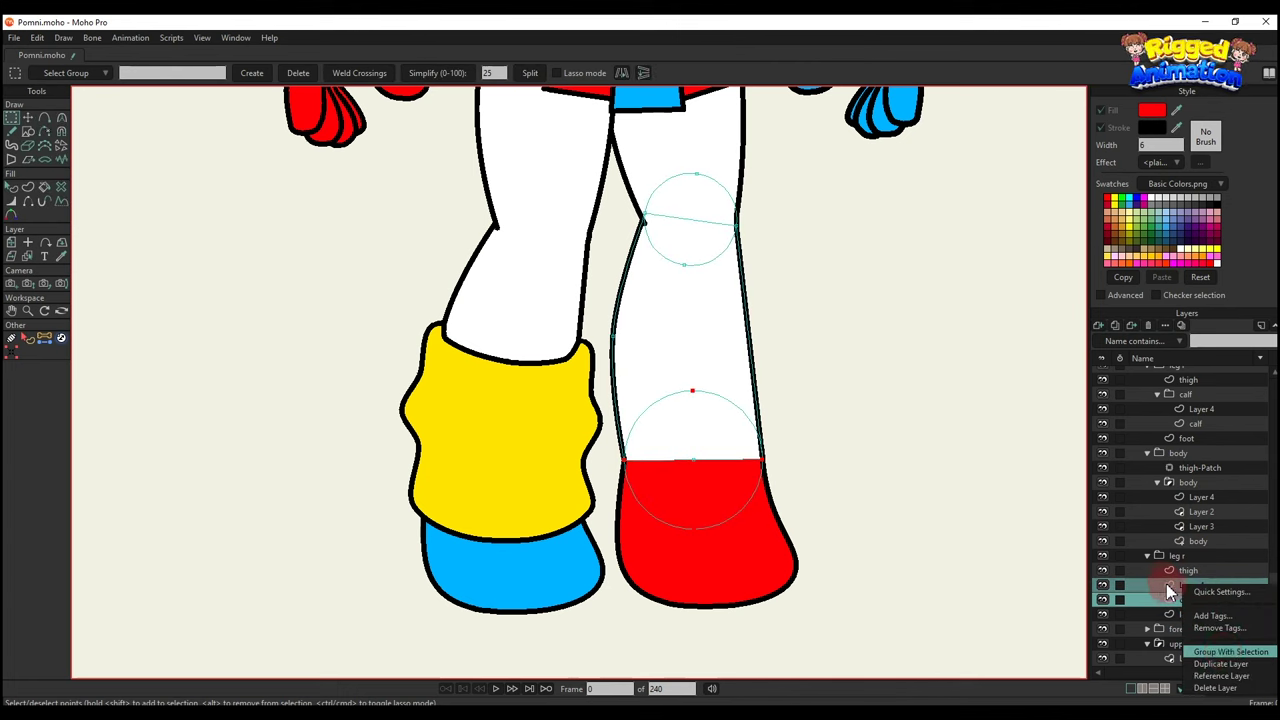
left_click(1157, 581)
Rename the new group in leg r calf.
double_click(1185, 584)
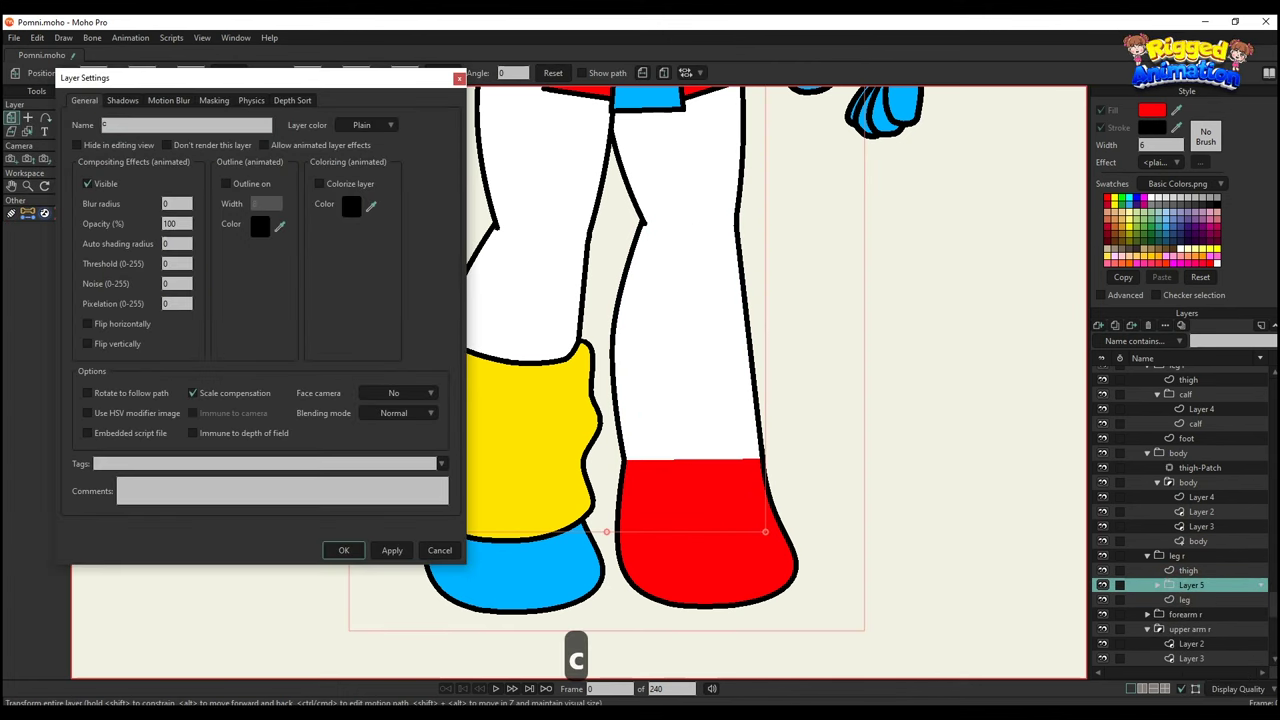
type("calf")
key("Return")
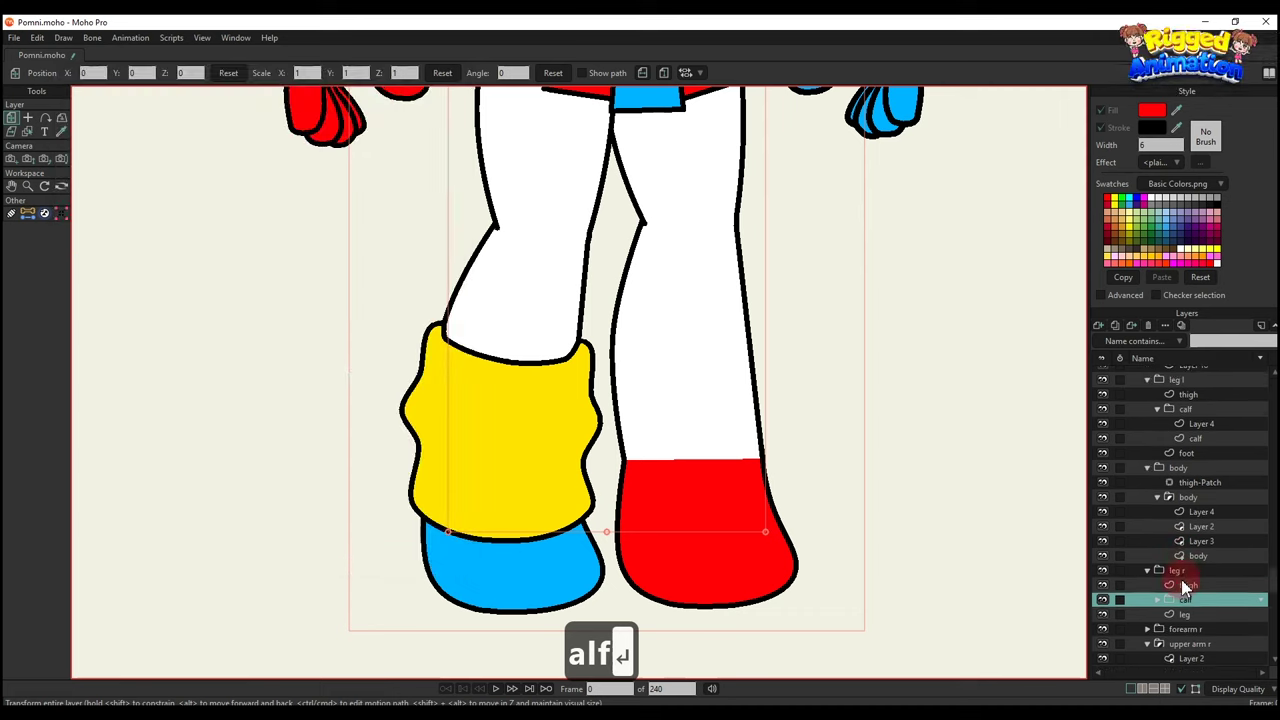
Paste the yellow sock on the vector layer in leg r's calf group and move it over that leg's lower calf.
left_click(1158, 601)
left_click(1191, 614)
key("ctrl+v")
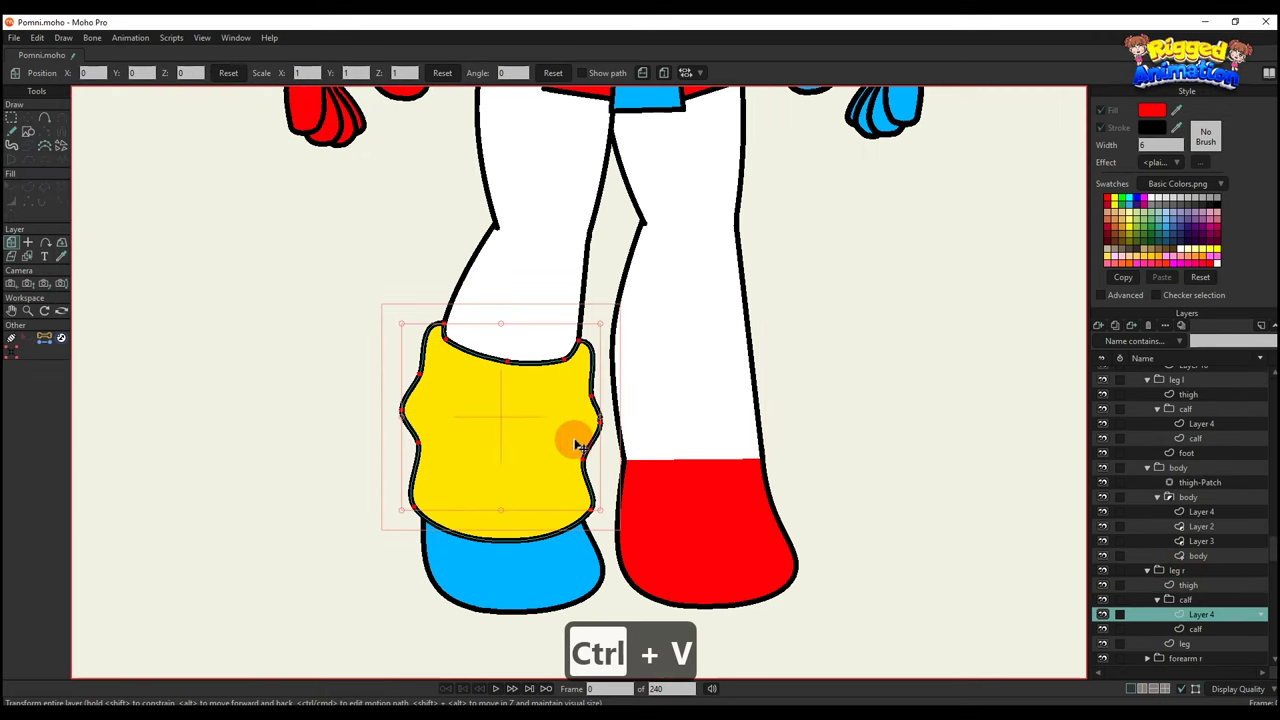
key("t")
left_click_drag(513, 453, 706, 417)
scroll(766, 397, "up", 2)
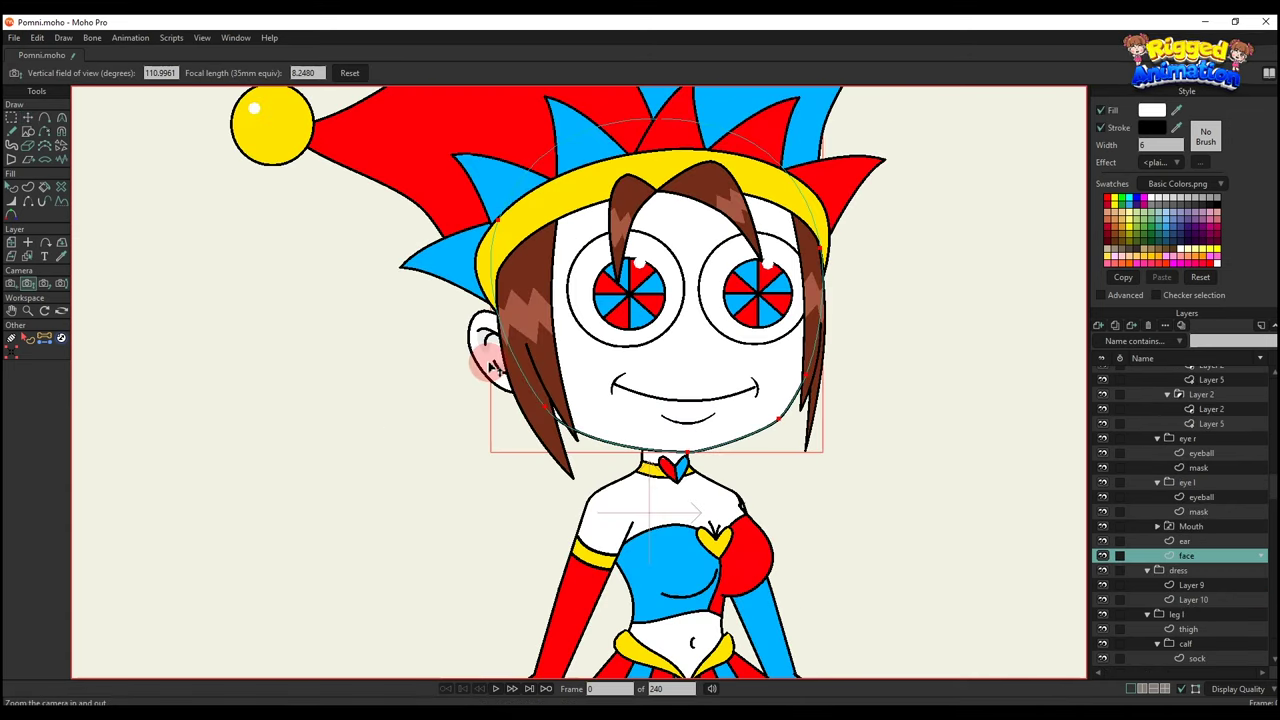
Put the ear layer into a new group and name the group ear.
left_click(490, 366, "ctrl+alt")
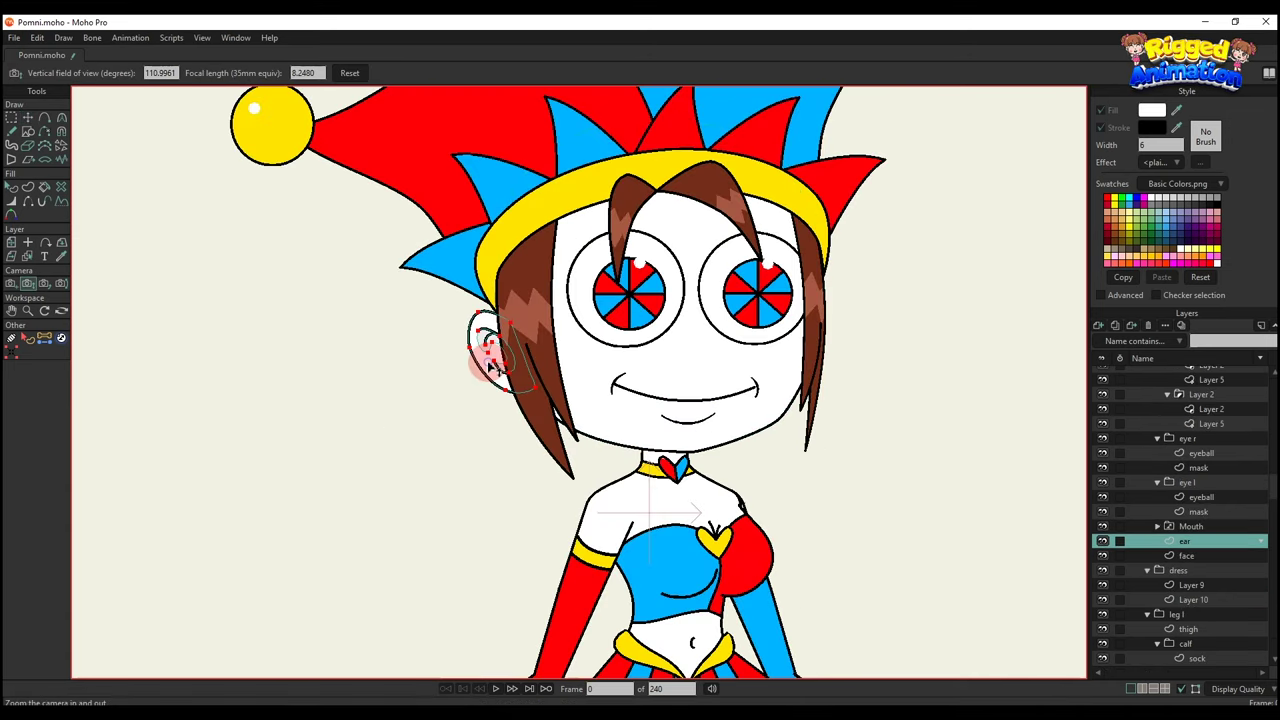
right_click(1184, 541)
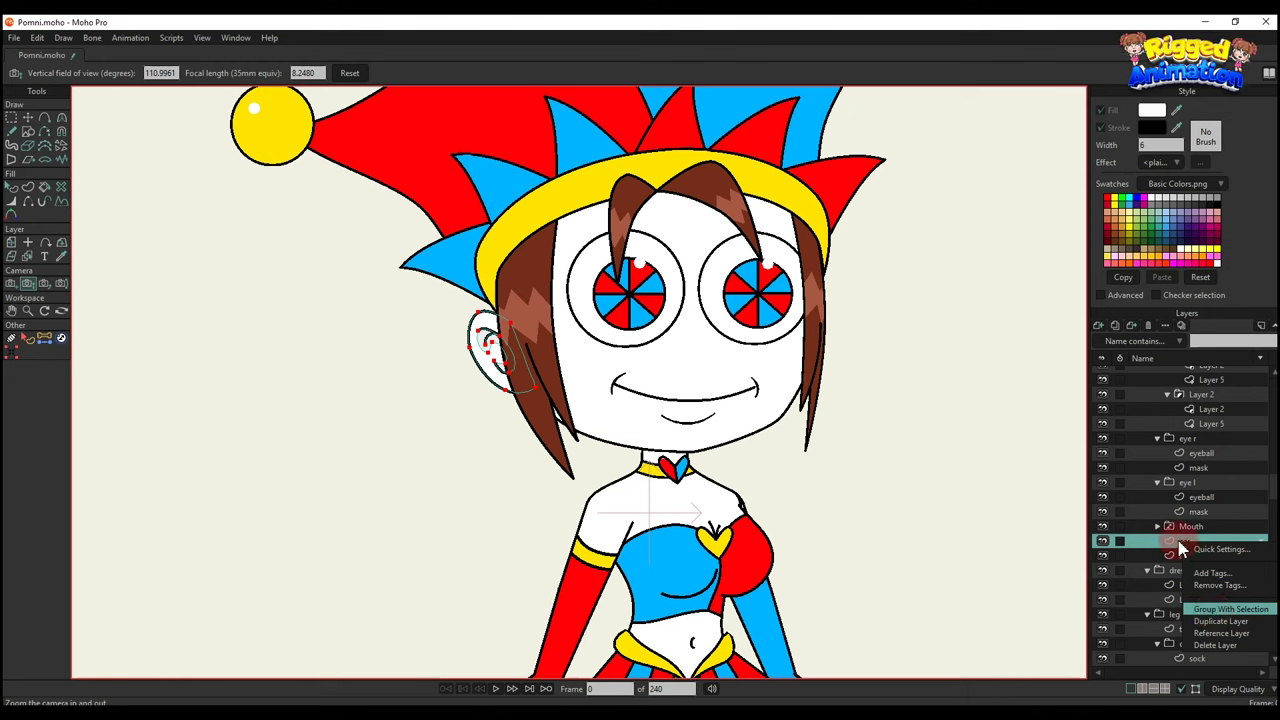
left_click(1230, 609)
double_click(1190, 541)
type("ear")
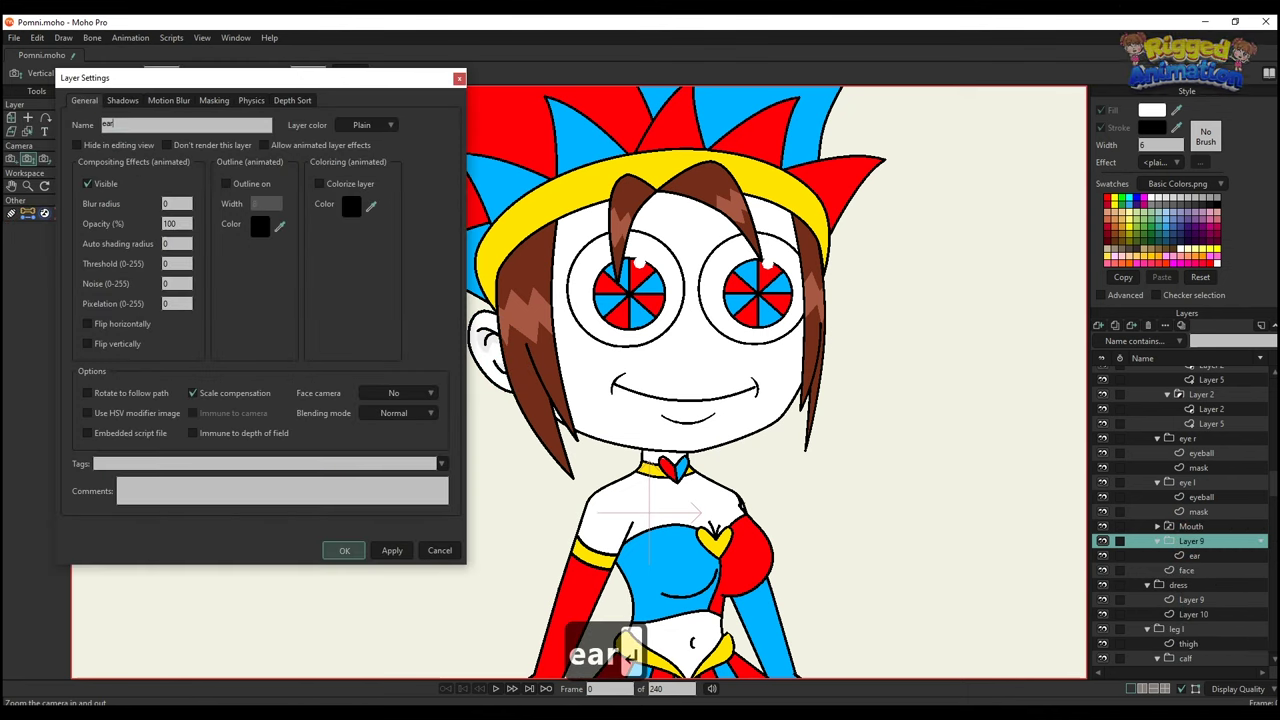
key("Return")
Add a vector layer above the ear layer in the ear group and name it earring.
left_click(1189, 557)
left_click(1099, 326)
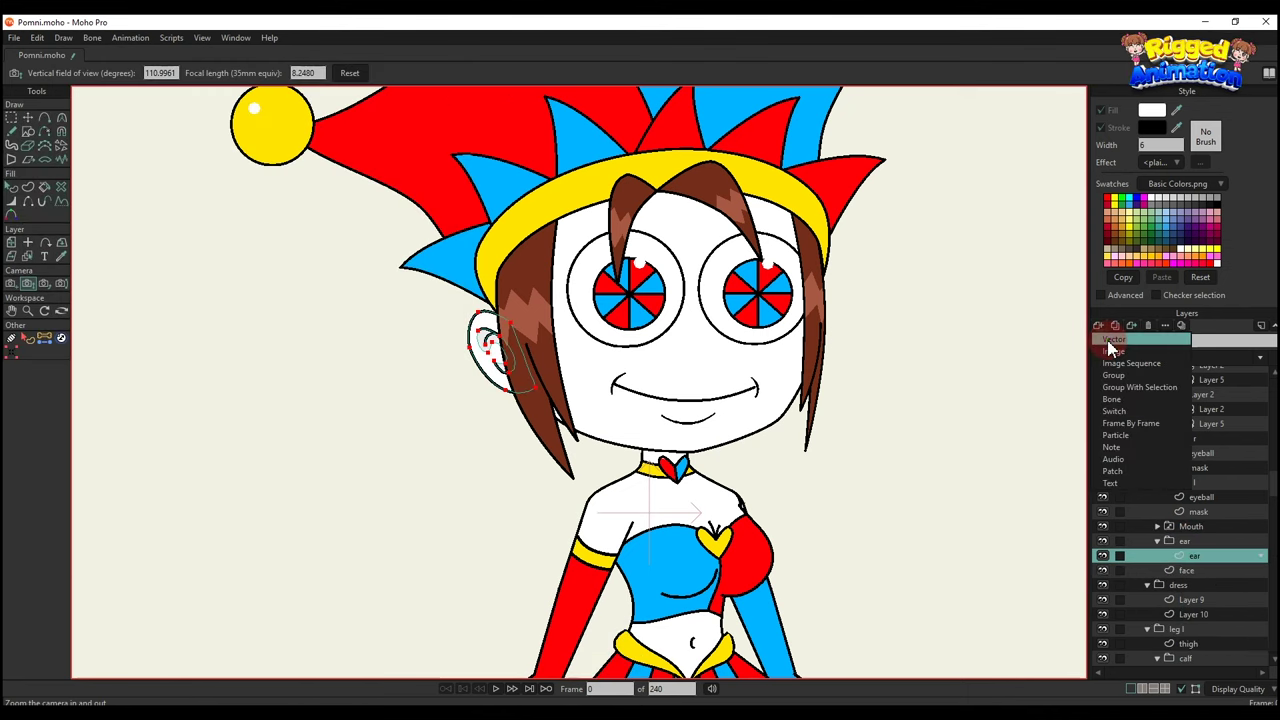
left_click(1114, 339)
double_click(1192, 557)
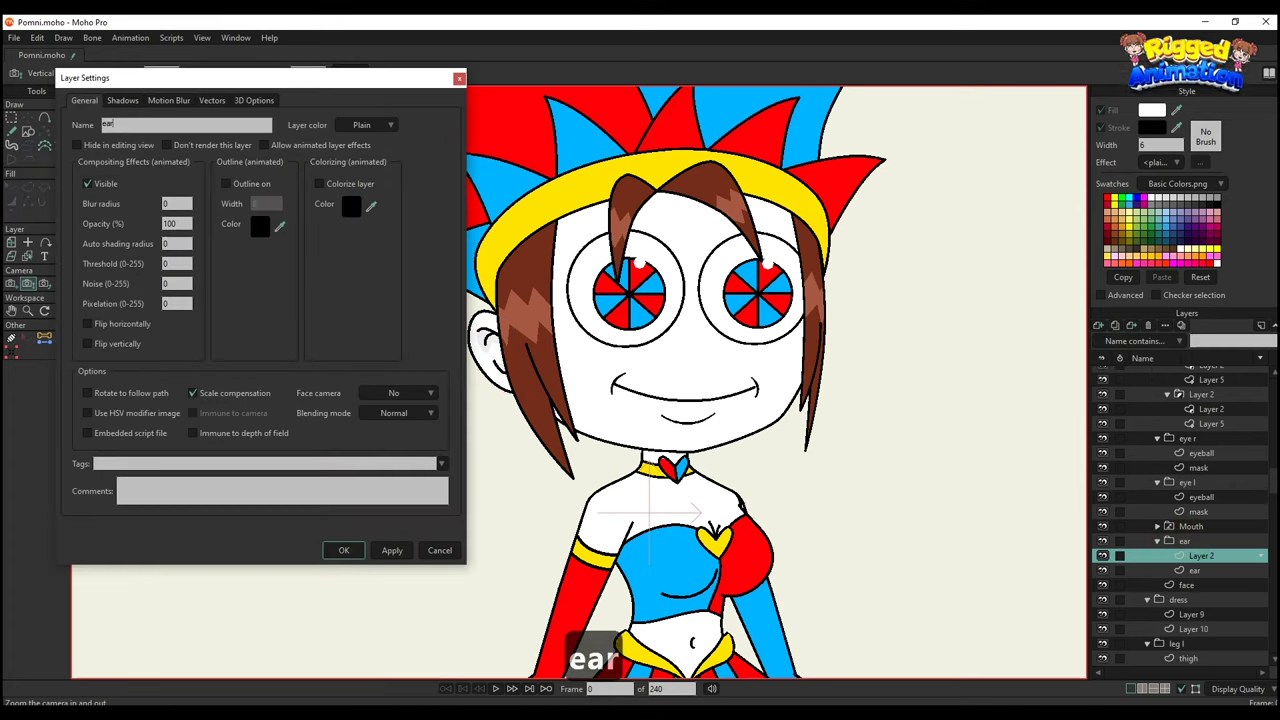
key("Return")
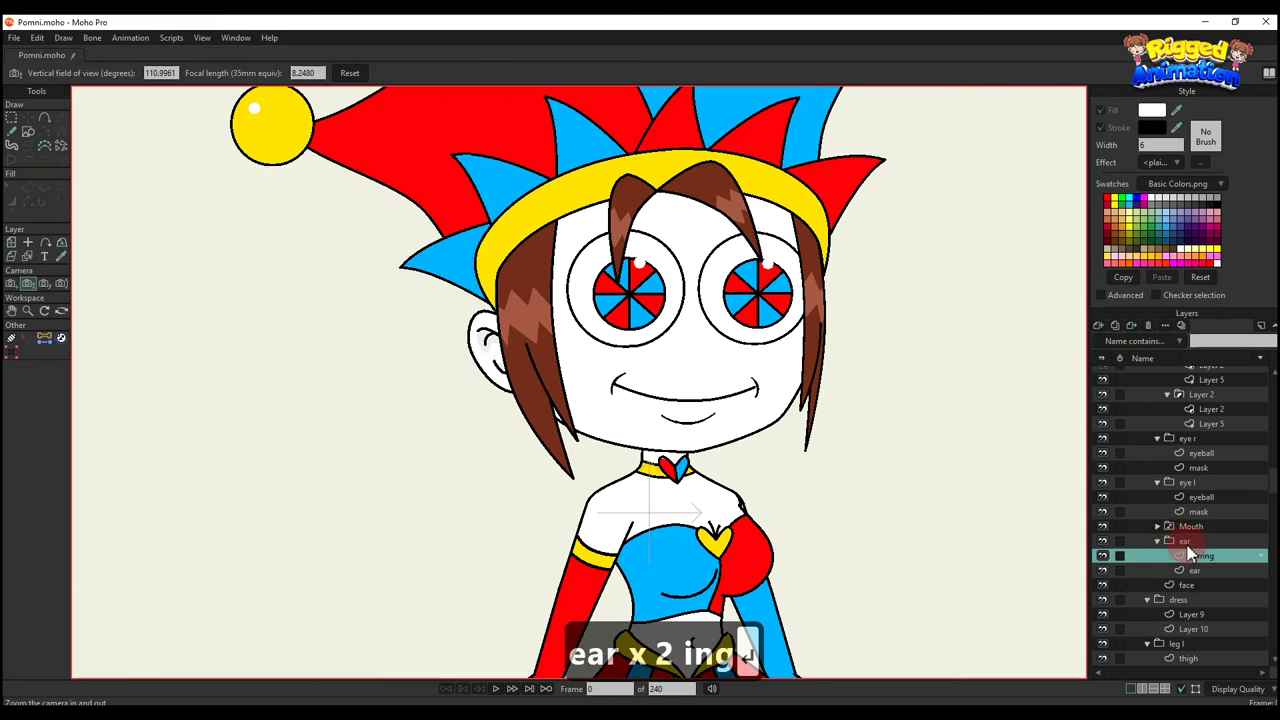
Draw a short straight vertical line hanging from the earlobe on the earring layer and create a stroked shape from it.
scroll(494, 397, "up", 5)
key("a")
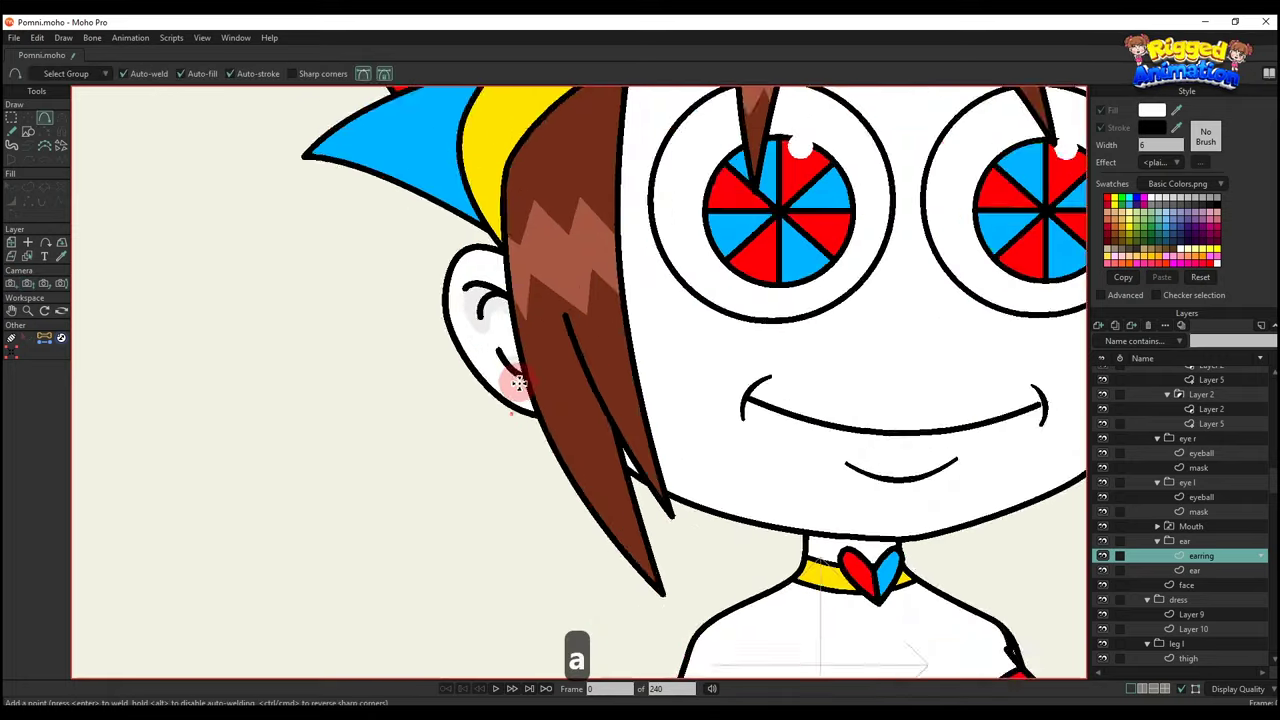
scroll(518, 383, "up", 2)
left_click_drag(520, 395, 522, 490)
key("g")
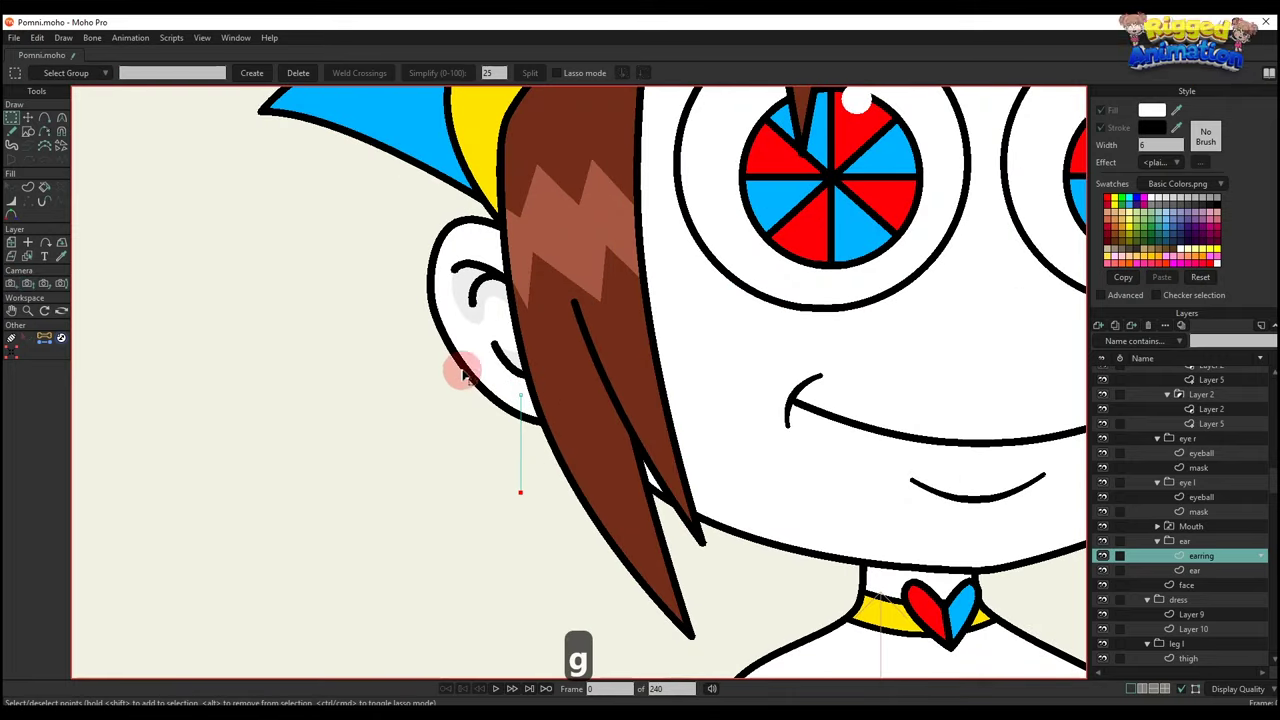
key("c")
left_click(28, 187)
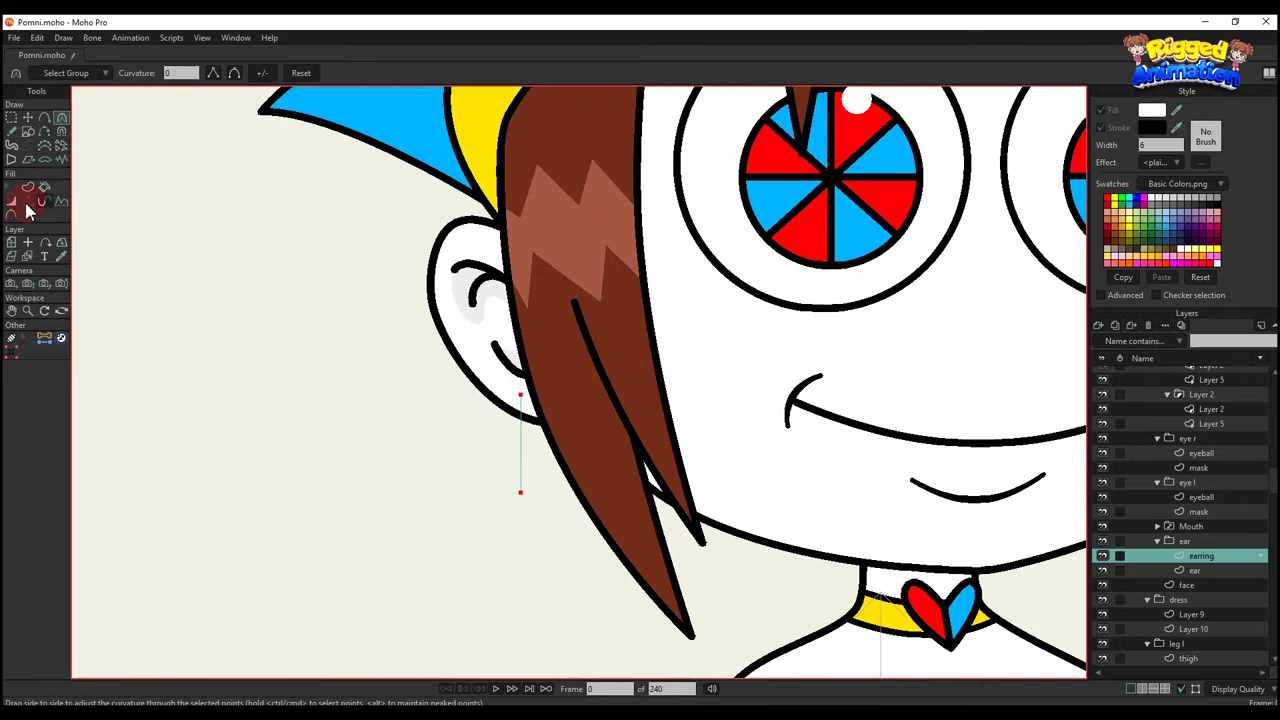
left_click(155, 73)
scroll(530, 478, "down", 2)
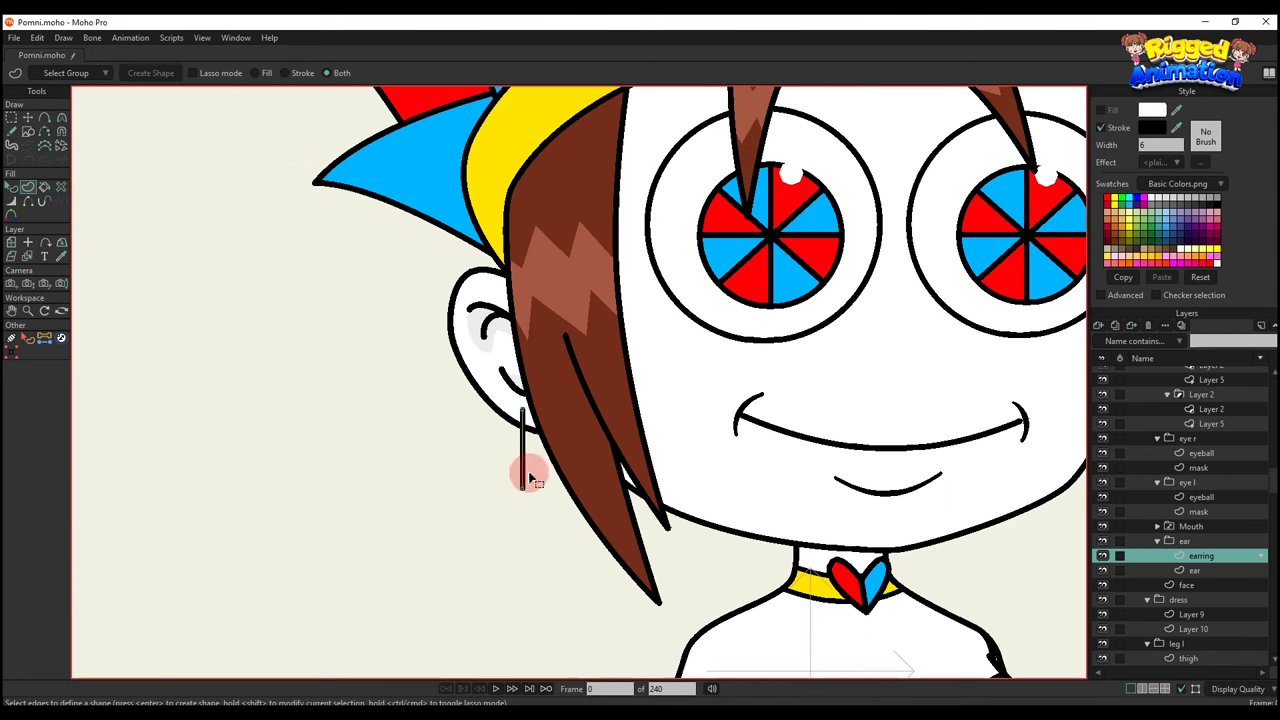
Draw a small circle on the earlobe at the upper end of the earring's vertical line.
left_click(30, 133)
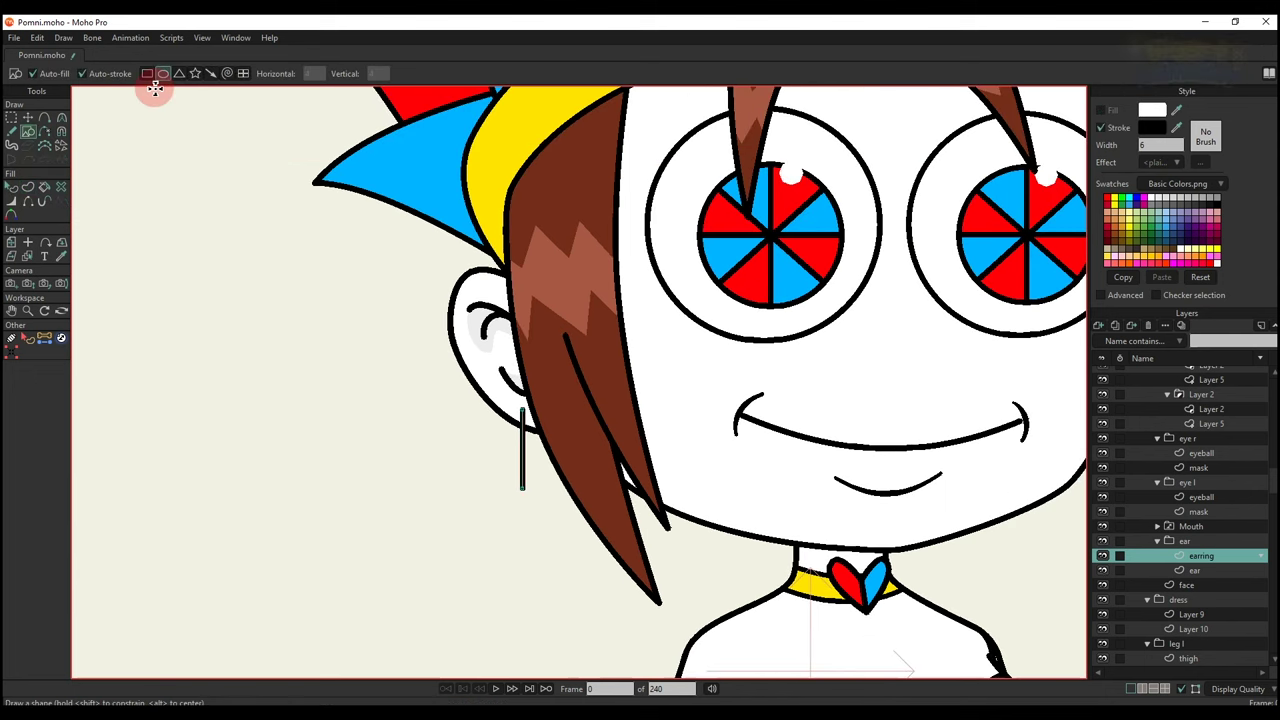
left_click(163, 73)
scroll(522, 410, "up", 3)
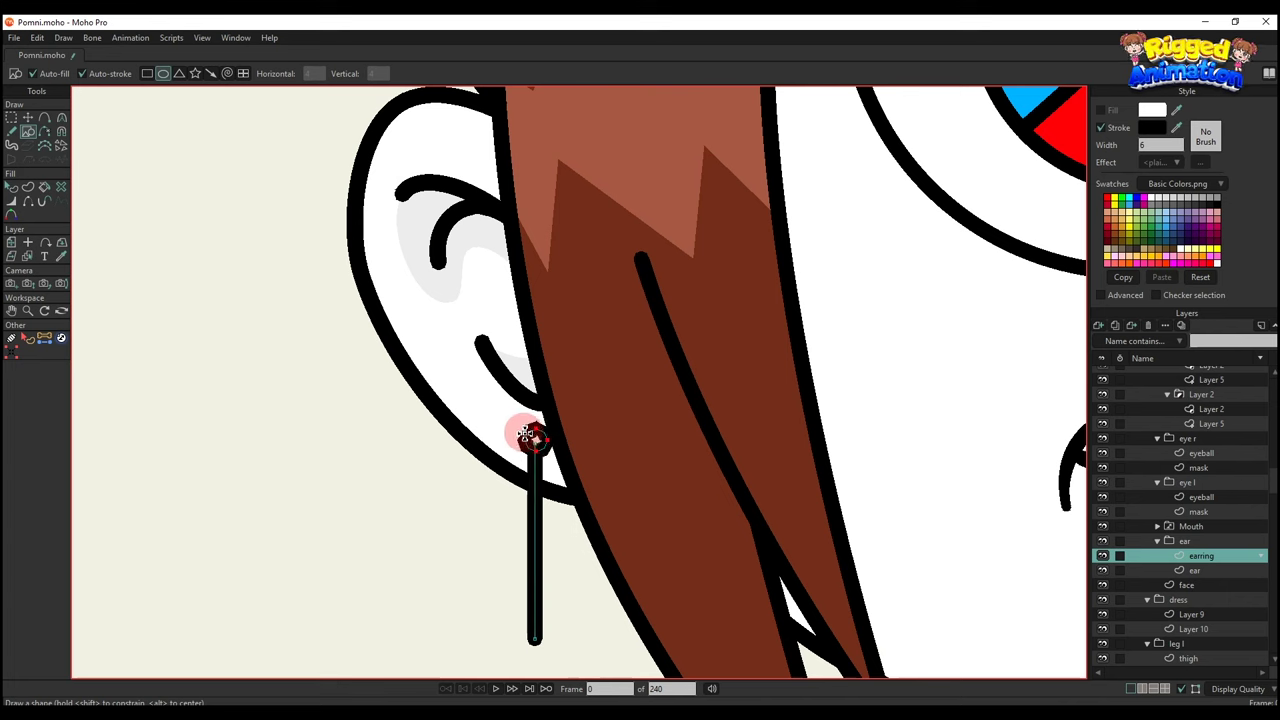
left_click_drag(517, 430, 520, 433)
scroll(525, 435, "down", 1)
Fill the small earring circle with the yellow sampled from the hat band.
key("t")
key("q")
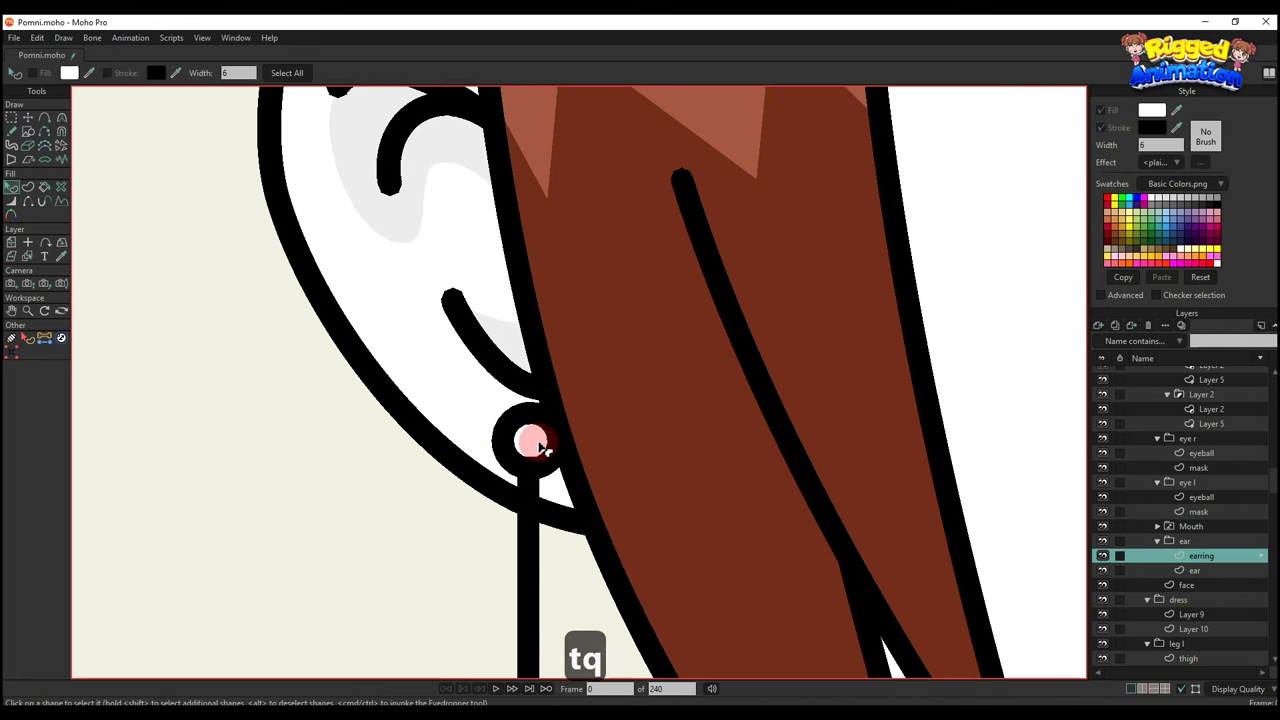
scroll(535, 447, "down", 5)
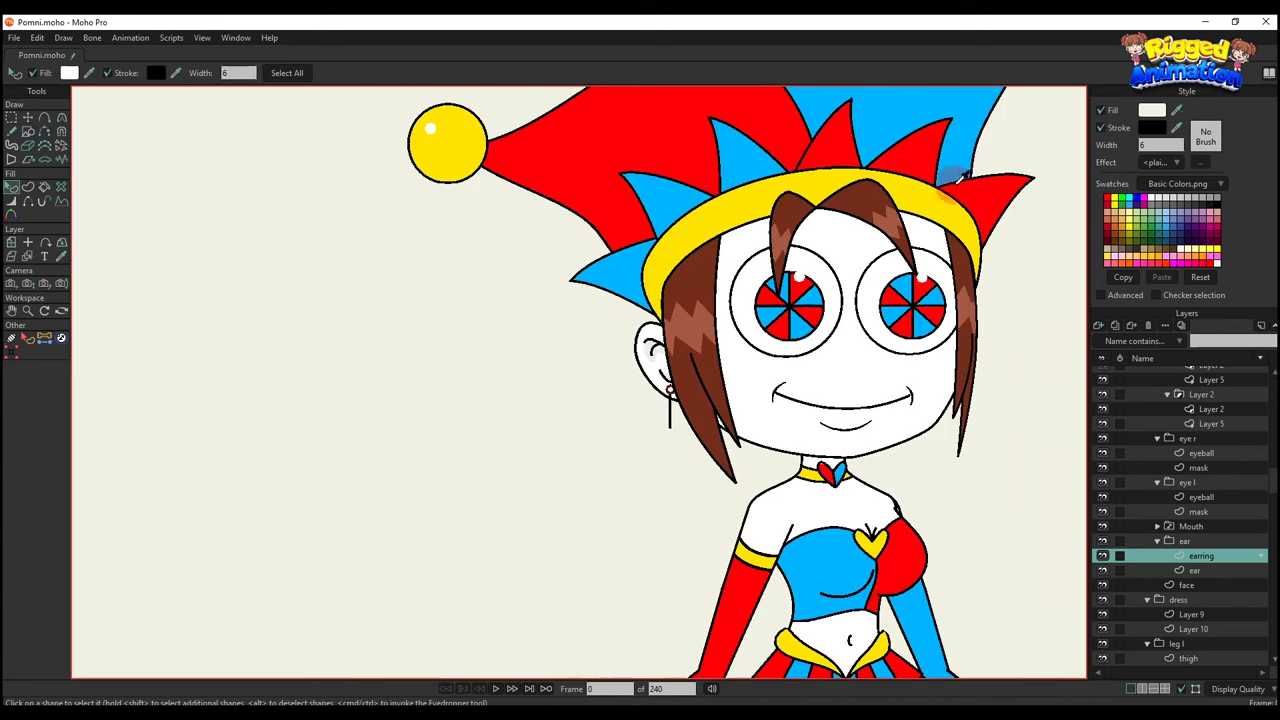
left_click(930, 202, "ctrl")
scroll(632, 394, "up", 4)
scroll(714, 417, "down", 1)
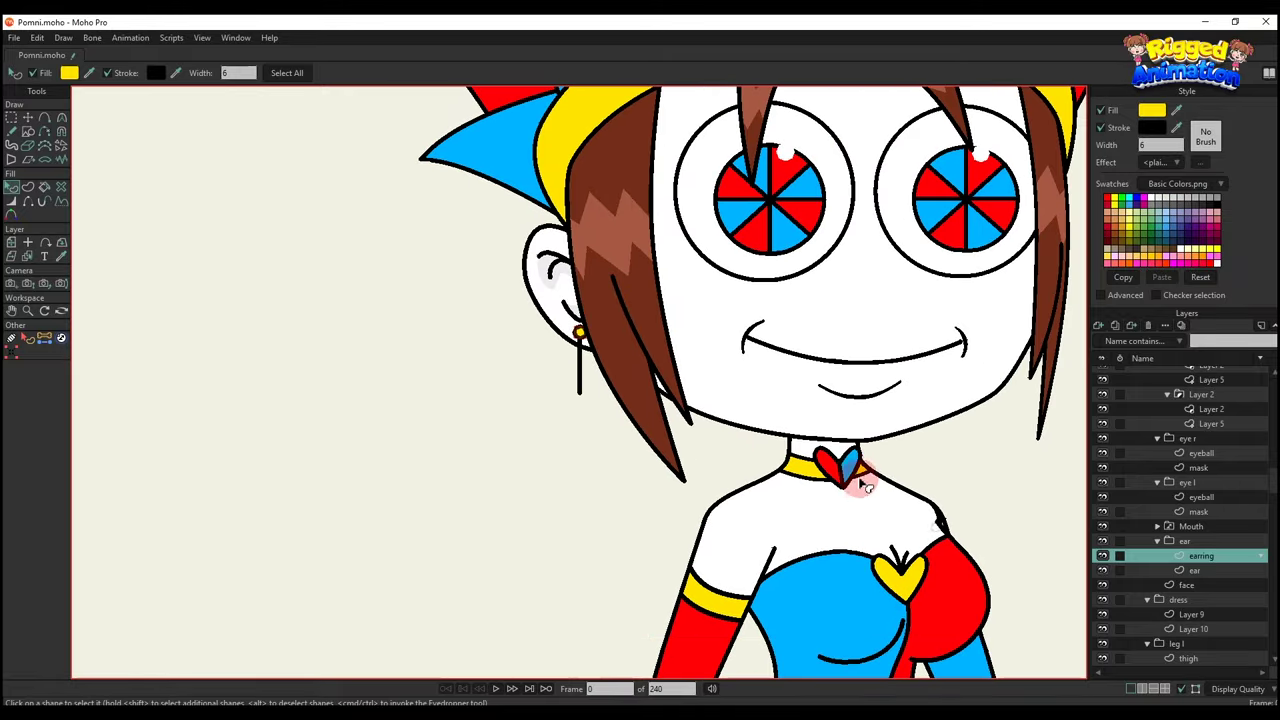
Copy the red and blue heart from the neck collar onto the earring layer and move it to the line's lower end.
right_click(851, 468, "alt")
scroll(846, 467, "up", 2)
key("t")
key("ctrl+c")
scroll(515, 386, "up", 1)
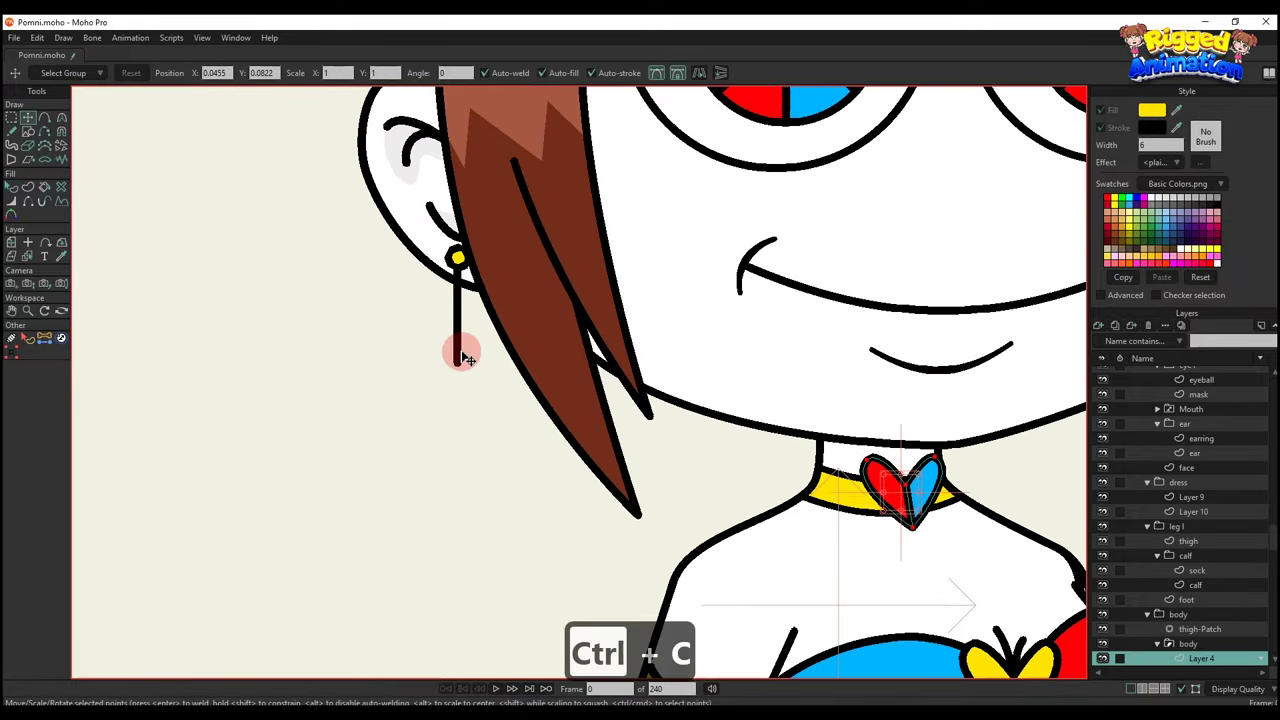
scroll(462, 353, "up", 1)
right_click(450, 358, "alt")
key("ctrl+v")
scroll(712, 395, "down", 3)
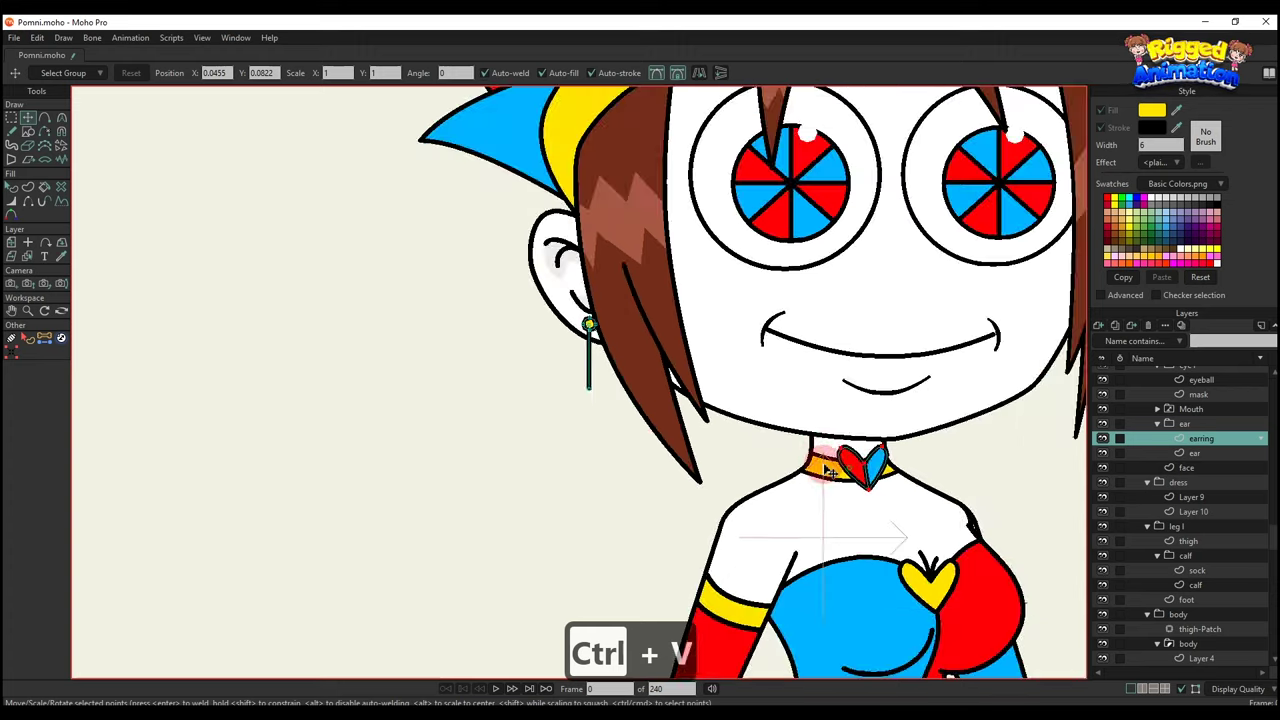
left_click_drag(826, 470, 588, 398)
Straighten the earring heart by shifting its lower tip under the line and its centre point onto the line's end.
scroll(580, 400, "up", 3)
key("g")
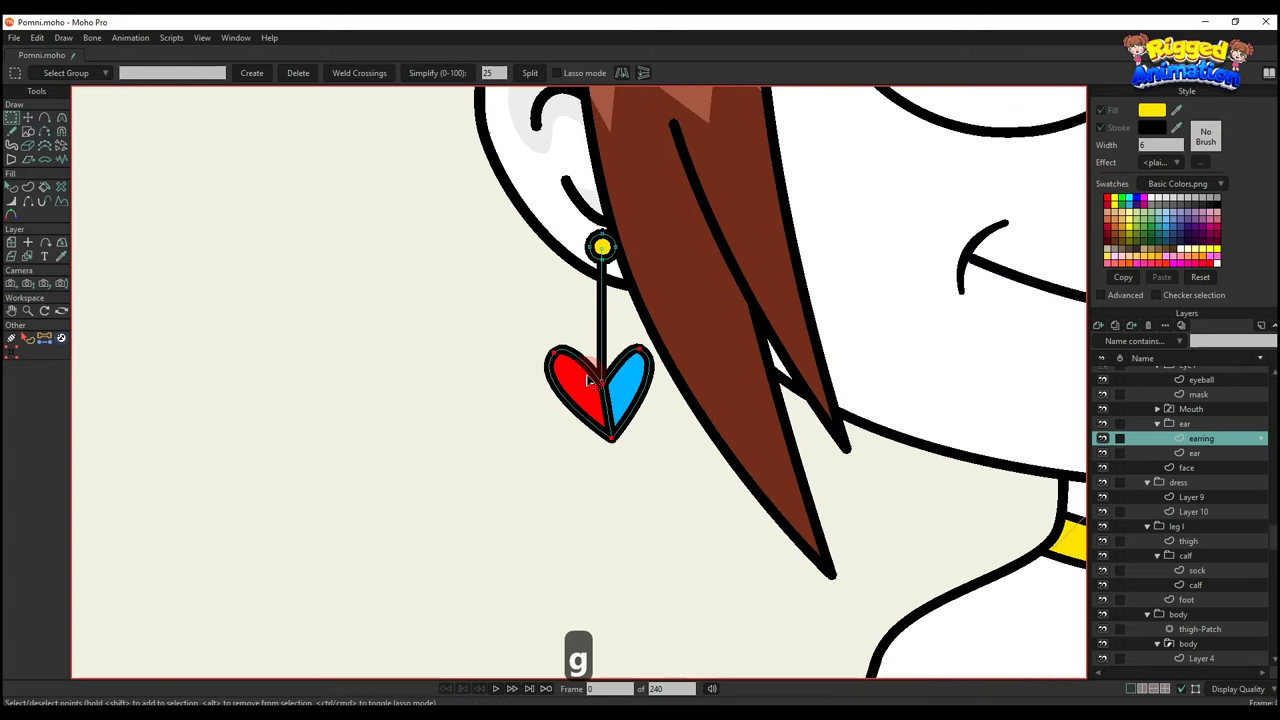
scroll(605, 385, "up", 4)
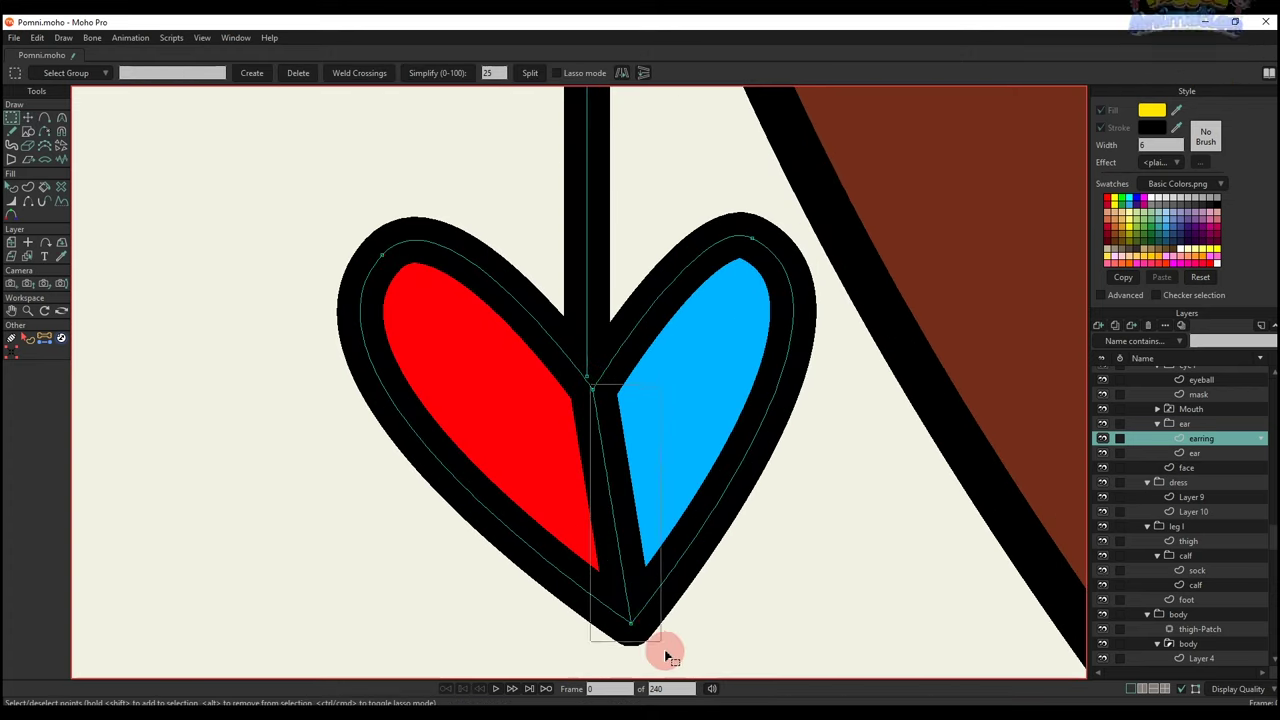
key("c")
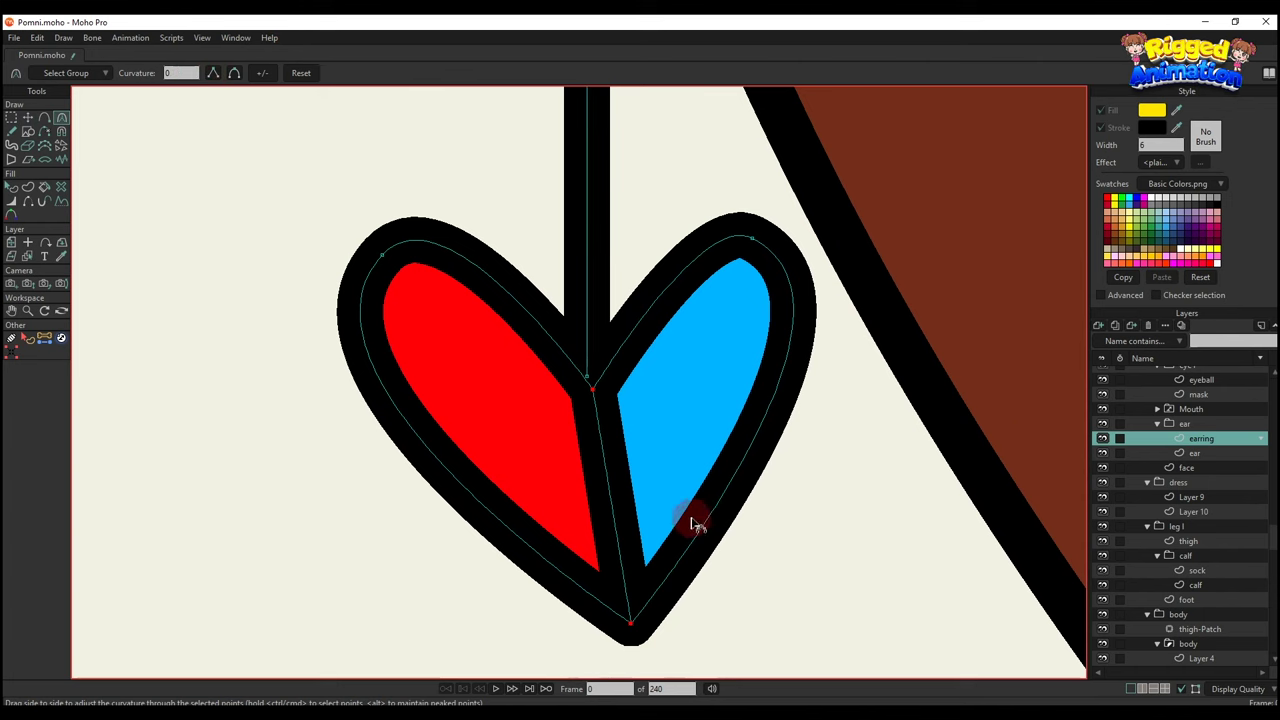
left_click_drag(763, 591, 762, 509)
key("t")
left_click(762, 509)
left_click_drag(637, 543, 604, 544)
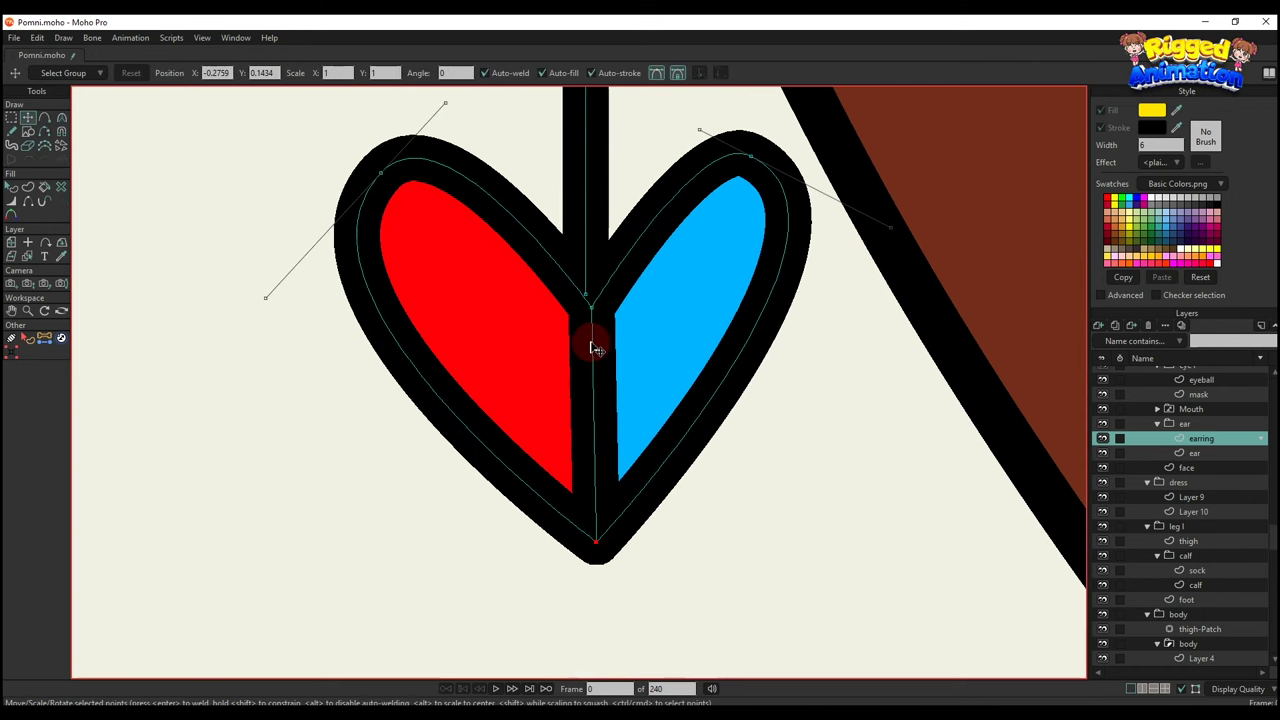
left_click_drag(593, 347, 593, 300)
scroll(598, 550, "down", 8)
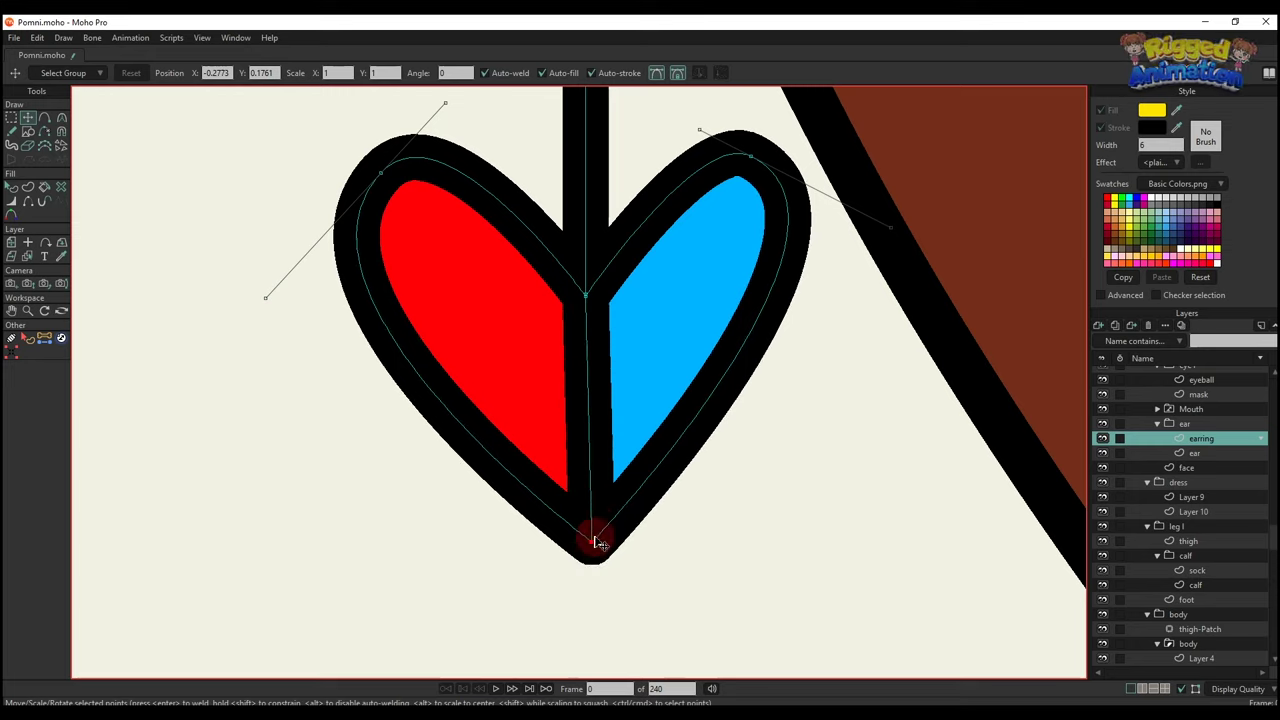
Move the whole earring heart slightly up along the hanging line.
scroll(600, 522, "up", 3)
key("g")
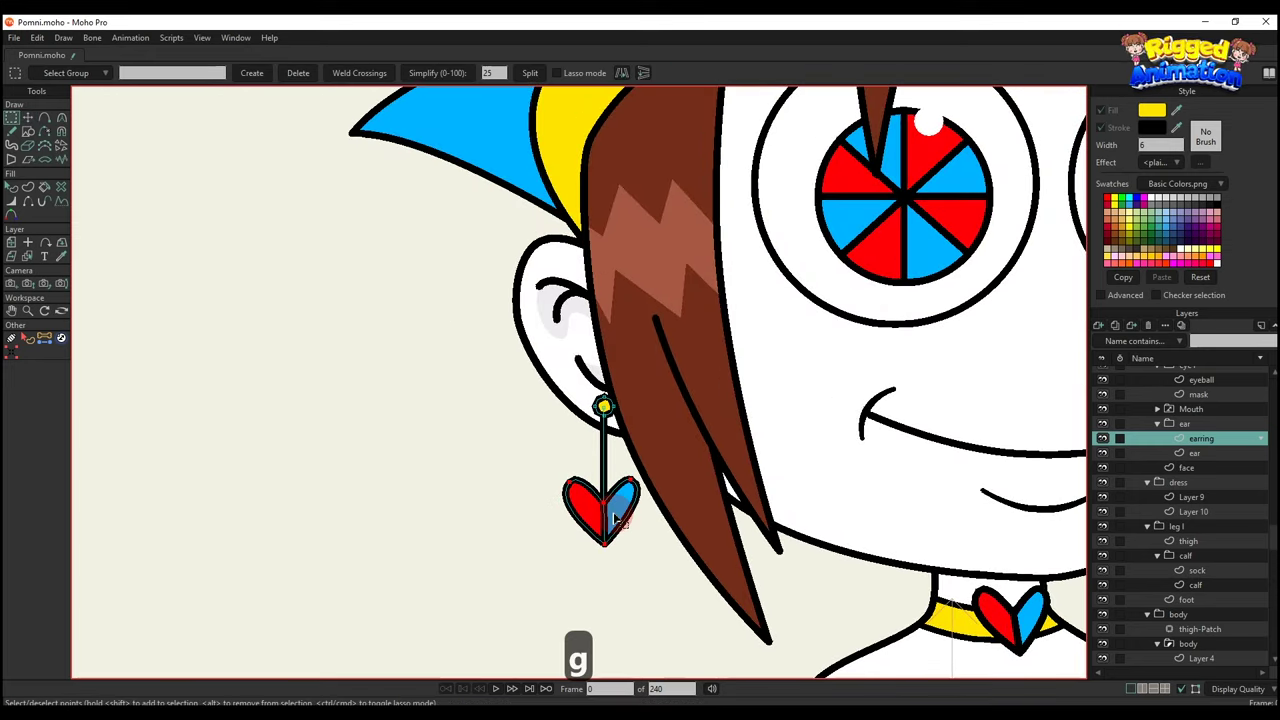
key("t")
left_click_drag(617, 518, 613, 501)
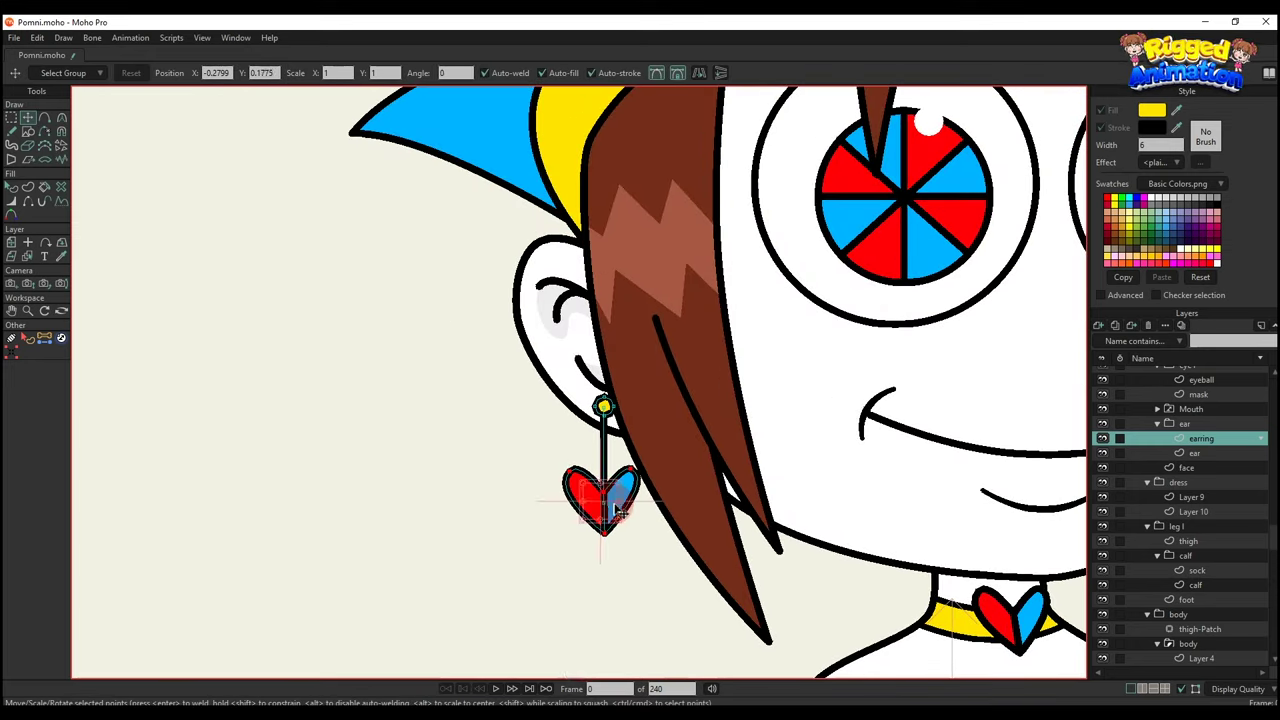
scroll(613, 503, "down", 7)
Add a vector layer above the face layer and name it cheek.
key("q")
left_click(1225, 652)
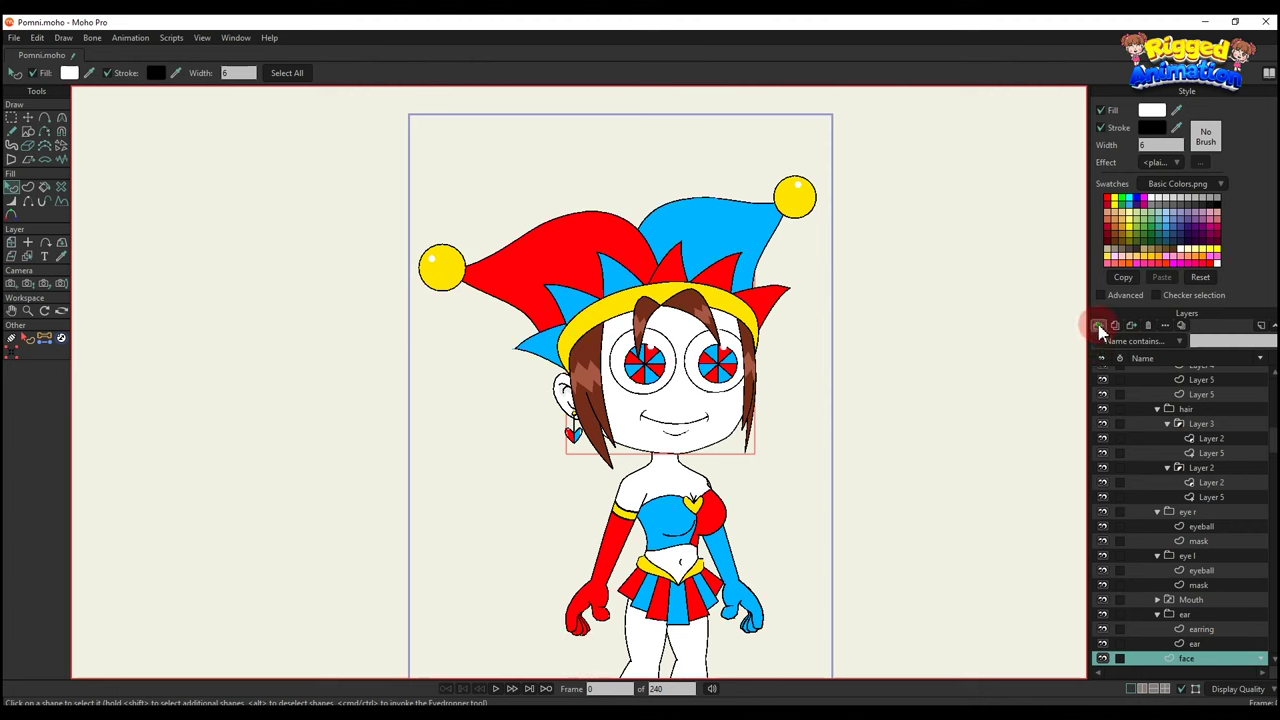
left_click(1099, 328)
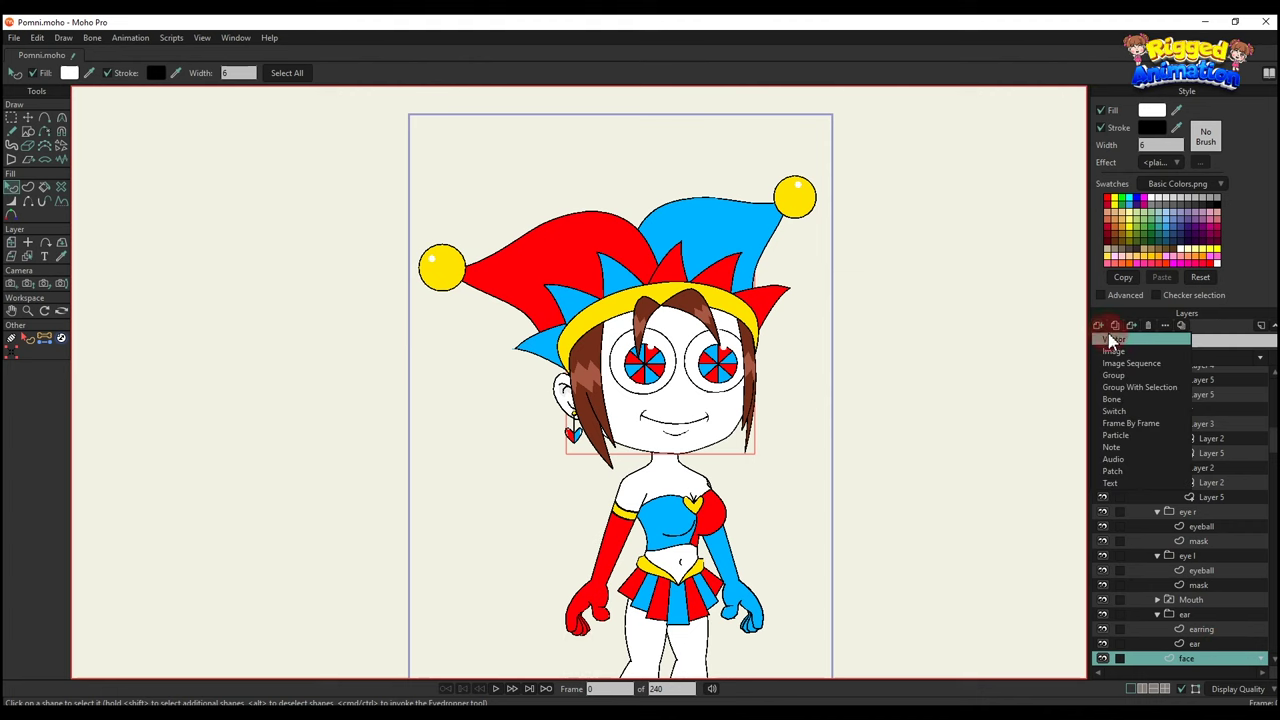
left_click(1109, 339)
double_click(1190, 659)
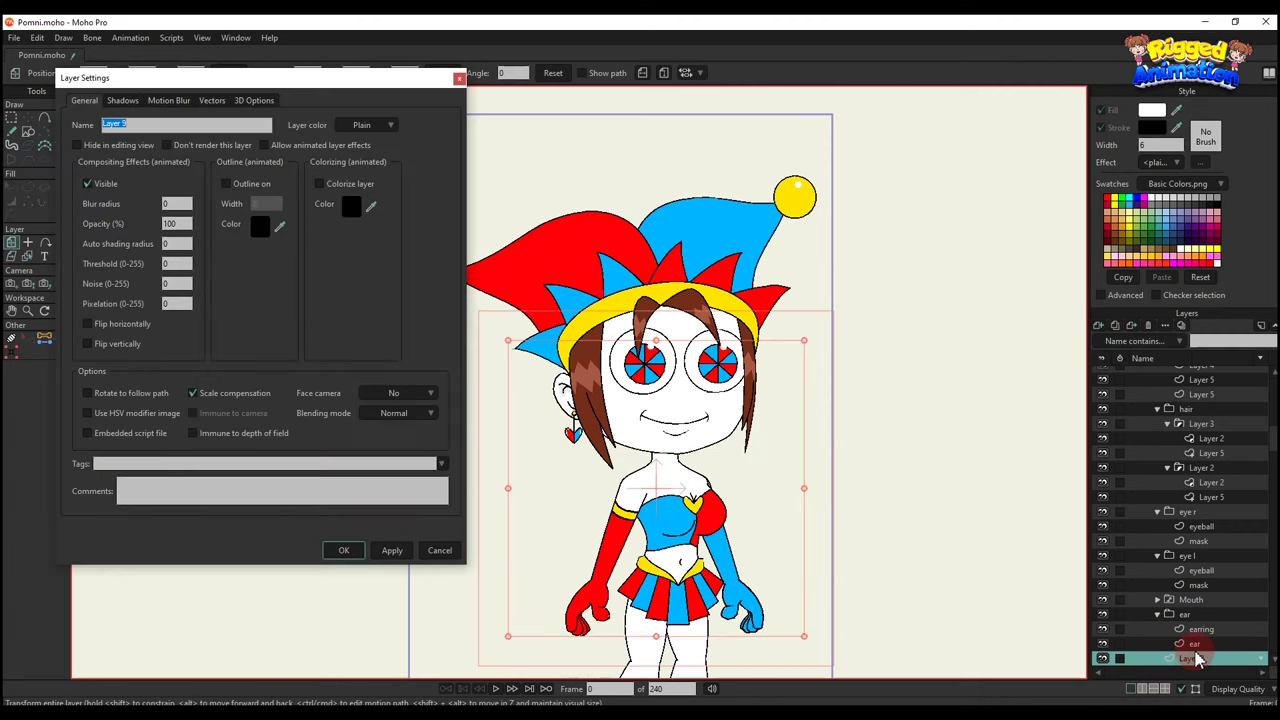
type("cheek")
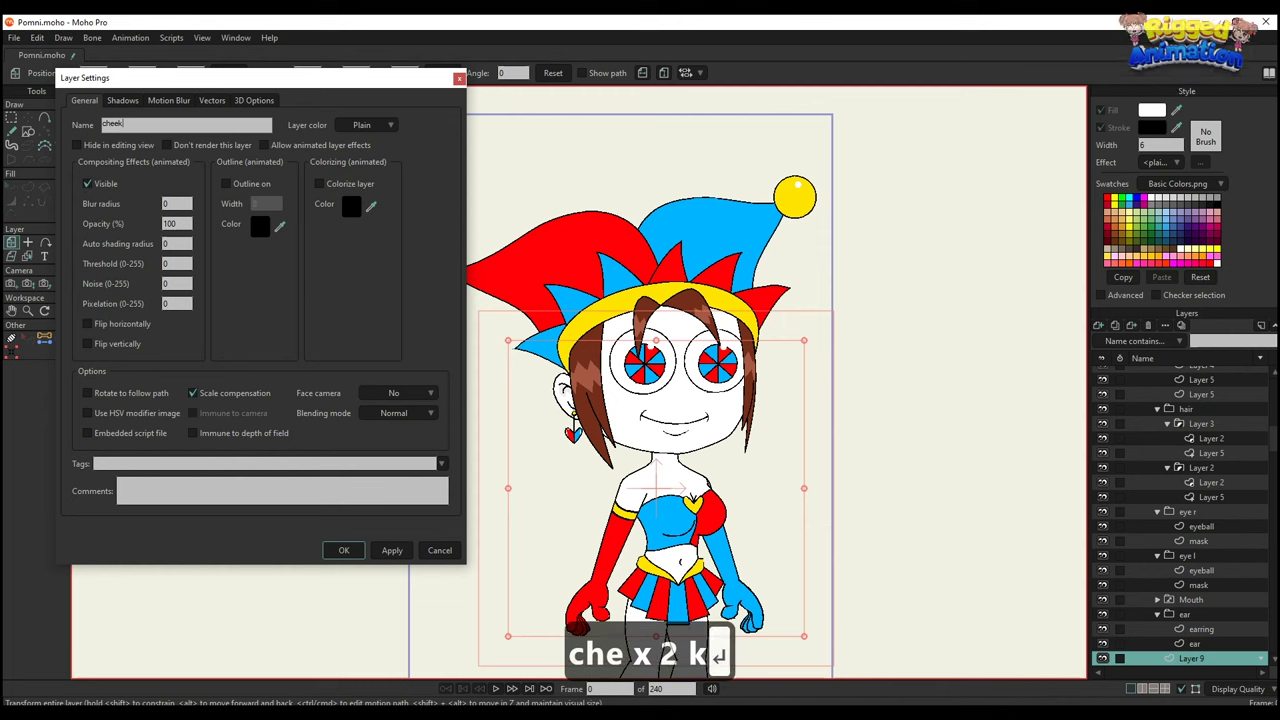
left_click(343, 550)
Draw a wide, flat ellipse on the cheek layer under the eye on the earring side.
left_click(28, 131)
scroll(383, 145, "up", 4)
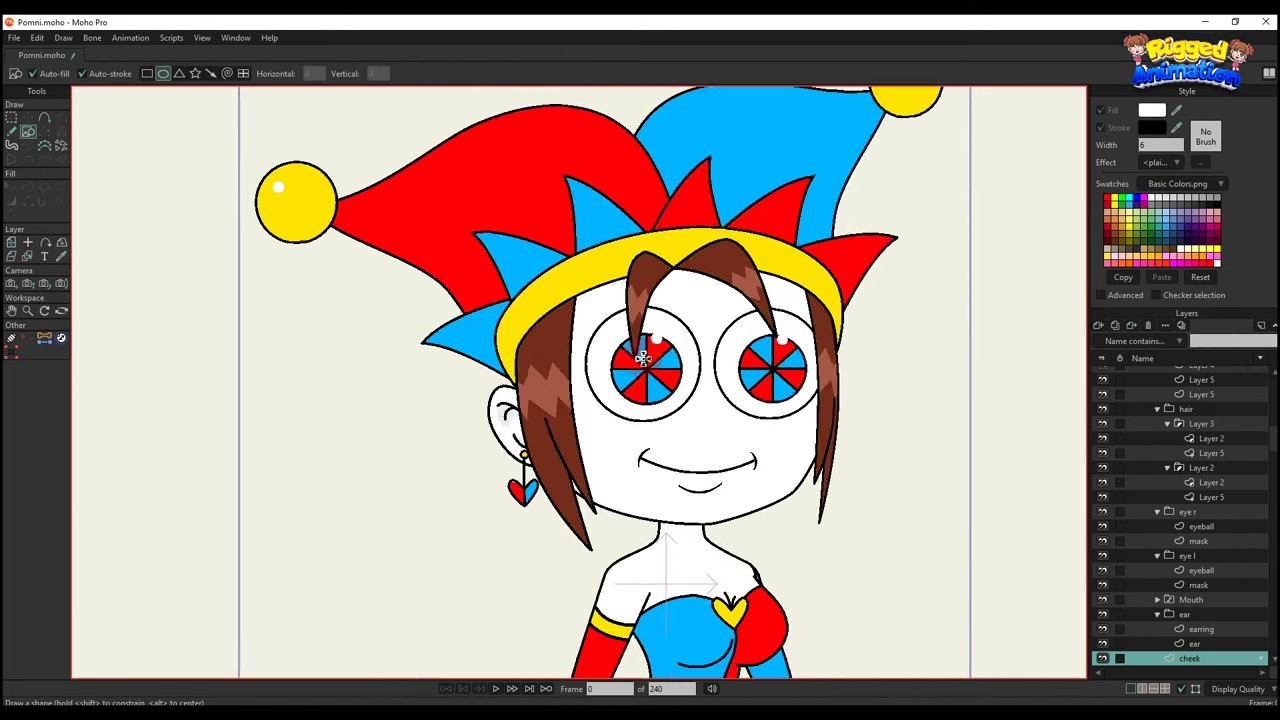
left_click_drag(586, 420, 695, 463)
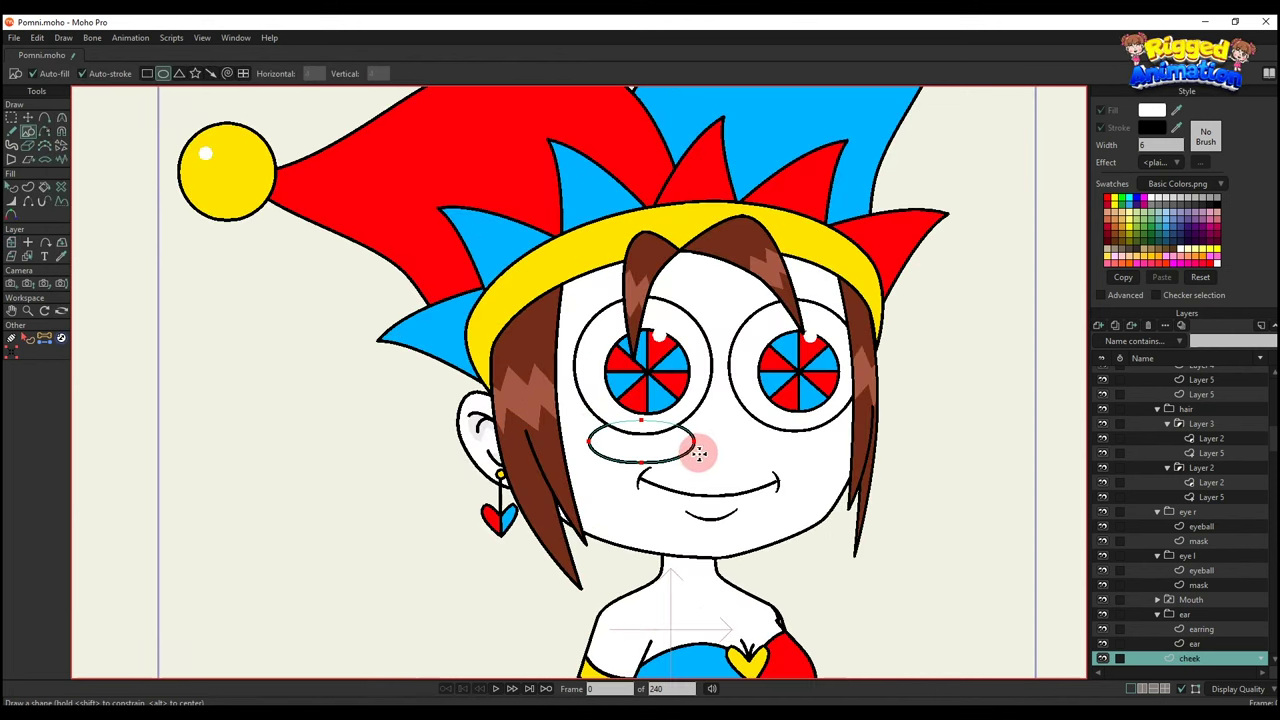
key("t")
scroll(695, 452, "up", 2)
Turn off the cheek ellipse's stroke and set its fill colour to pink FF97AD.
key("q")
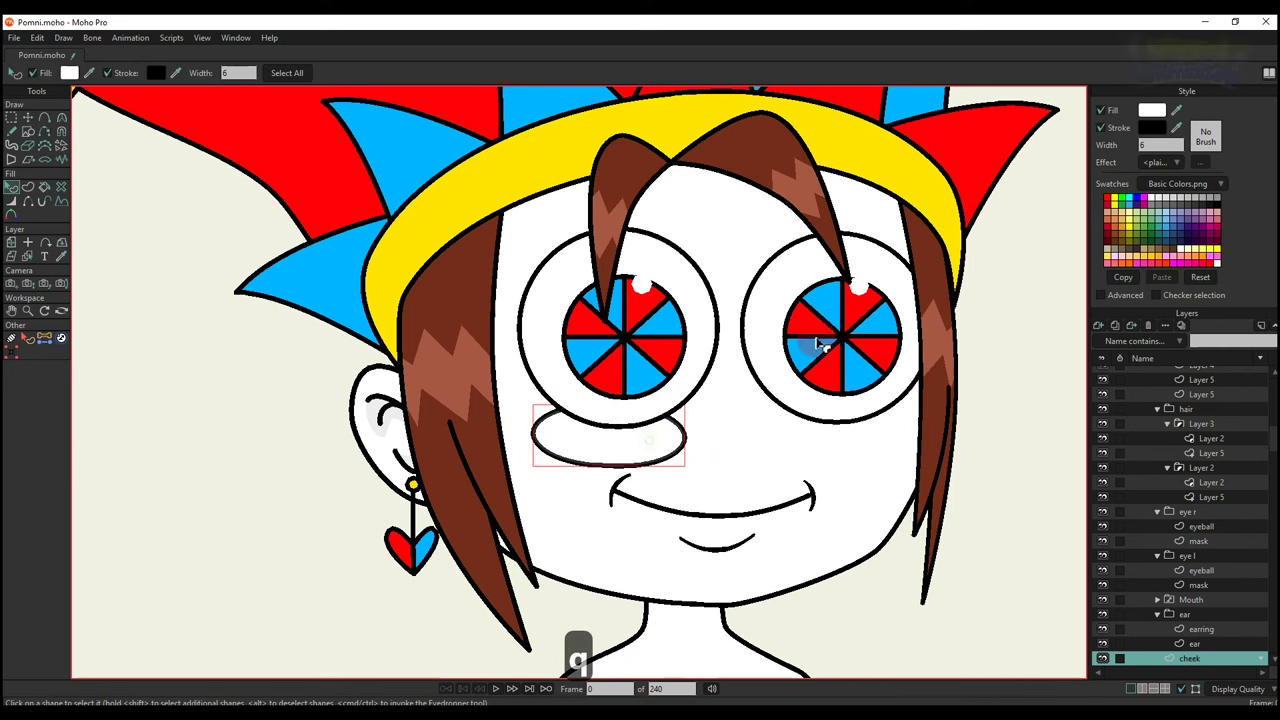
left_click(1101, 128)
left_click(1151, 110)
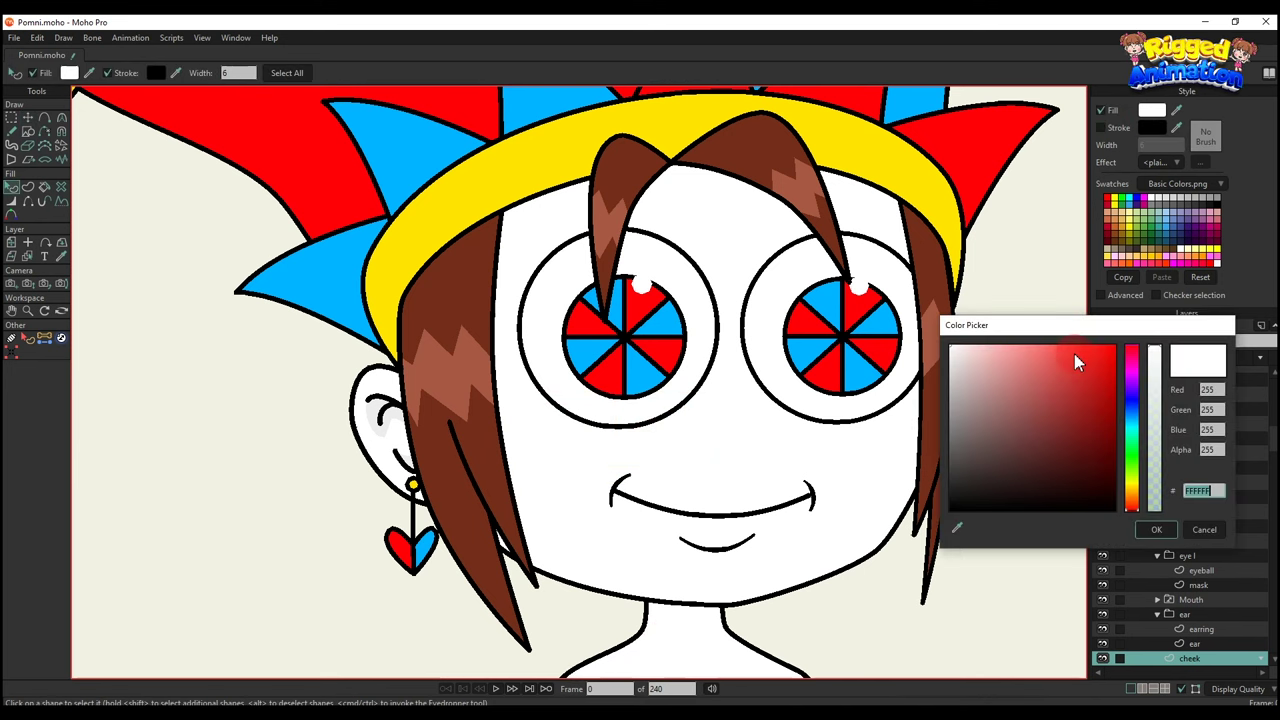
left_click(1028, 345)
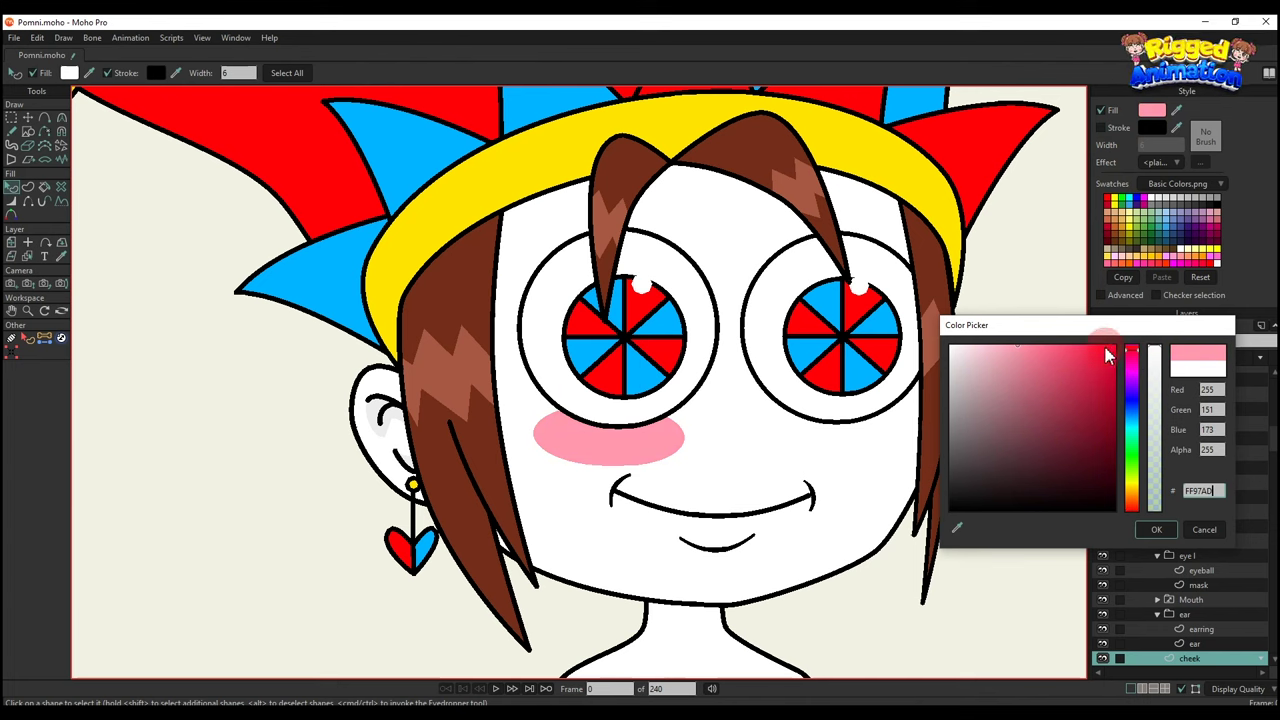
left_click(1160, 530)
Duplicate the pink cheek ellipse and place the copy under the other eye.
key("t")
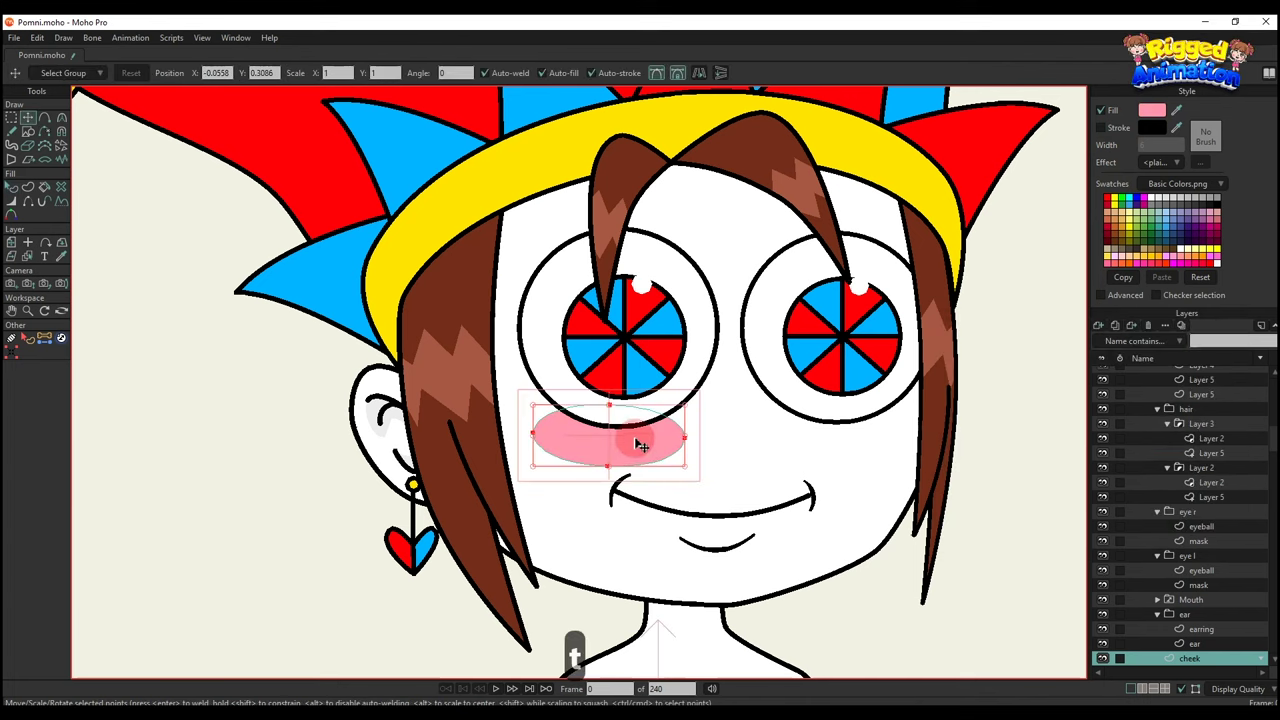
key("q")
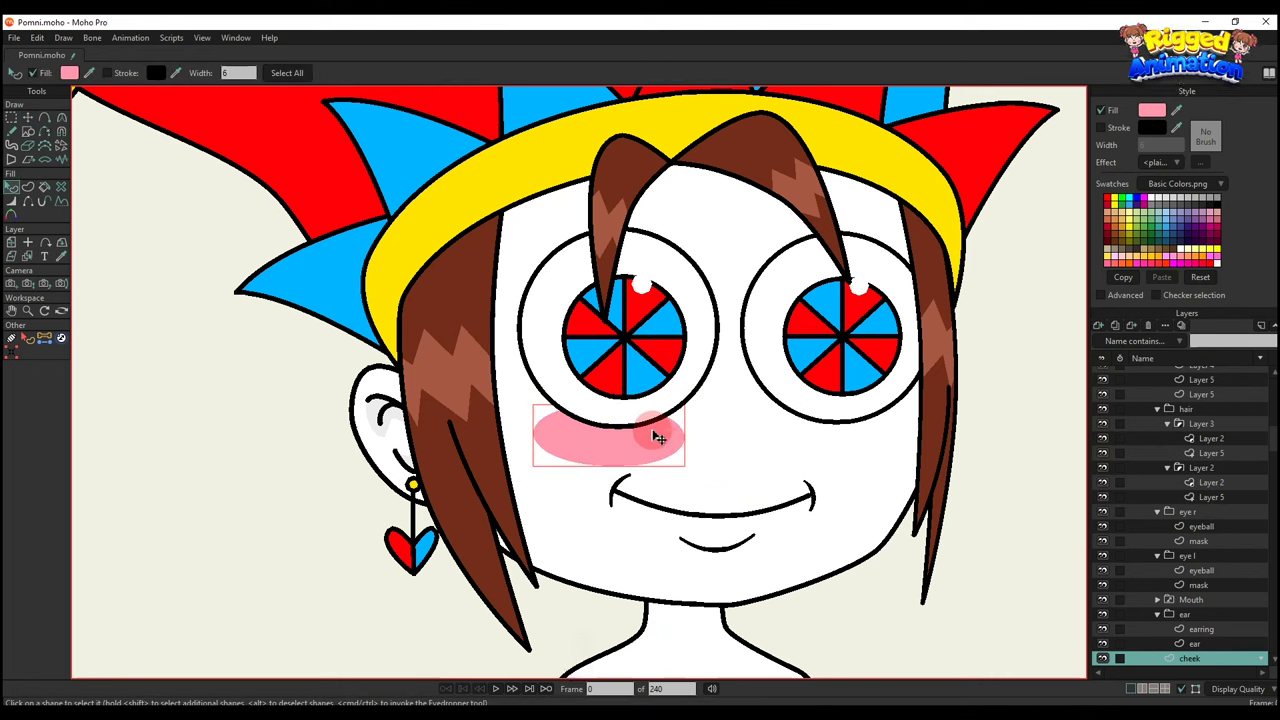
key("t")
key("ctrl+c")
key("ctrl+v")
left_click_drag(651, 441, 869, 438)
scroll(916, 450, "up", 2)
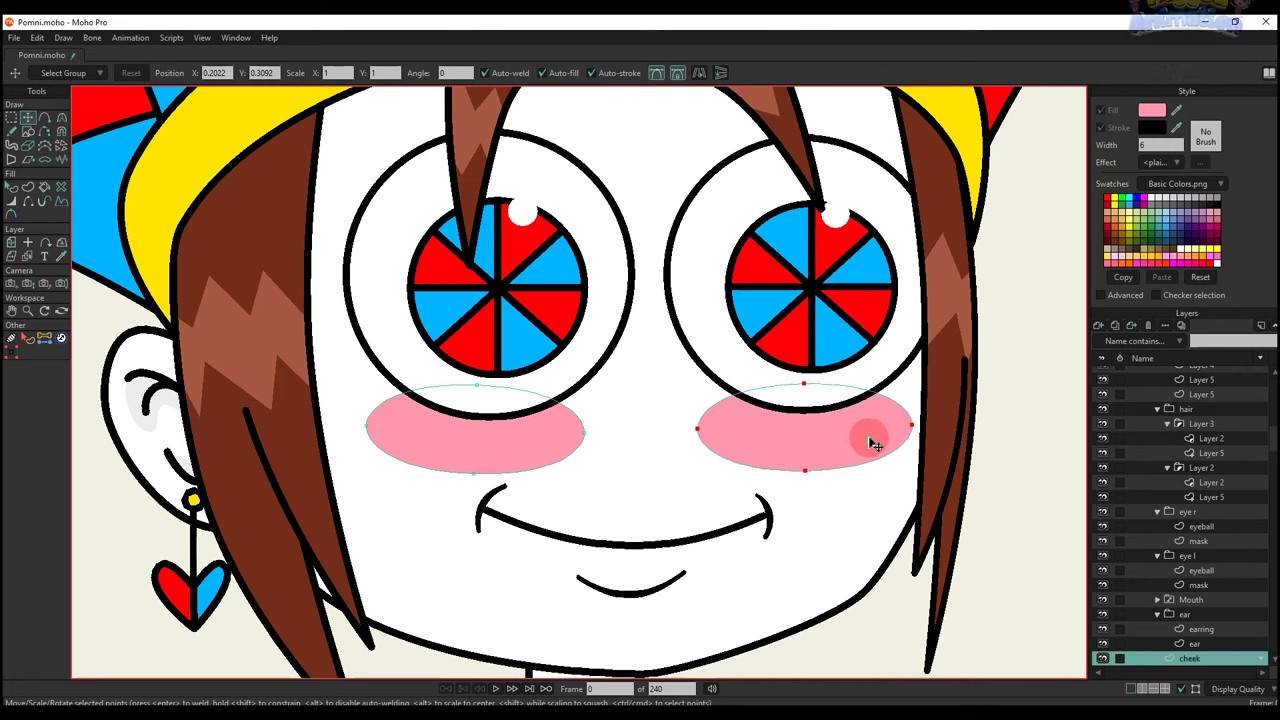
key("g")
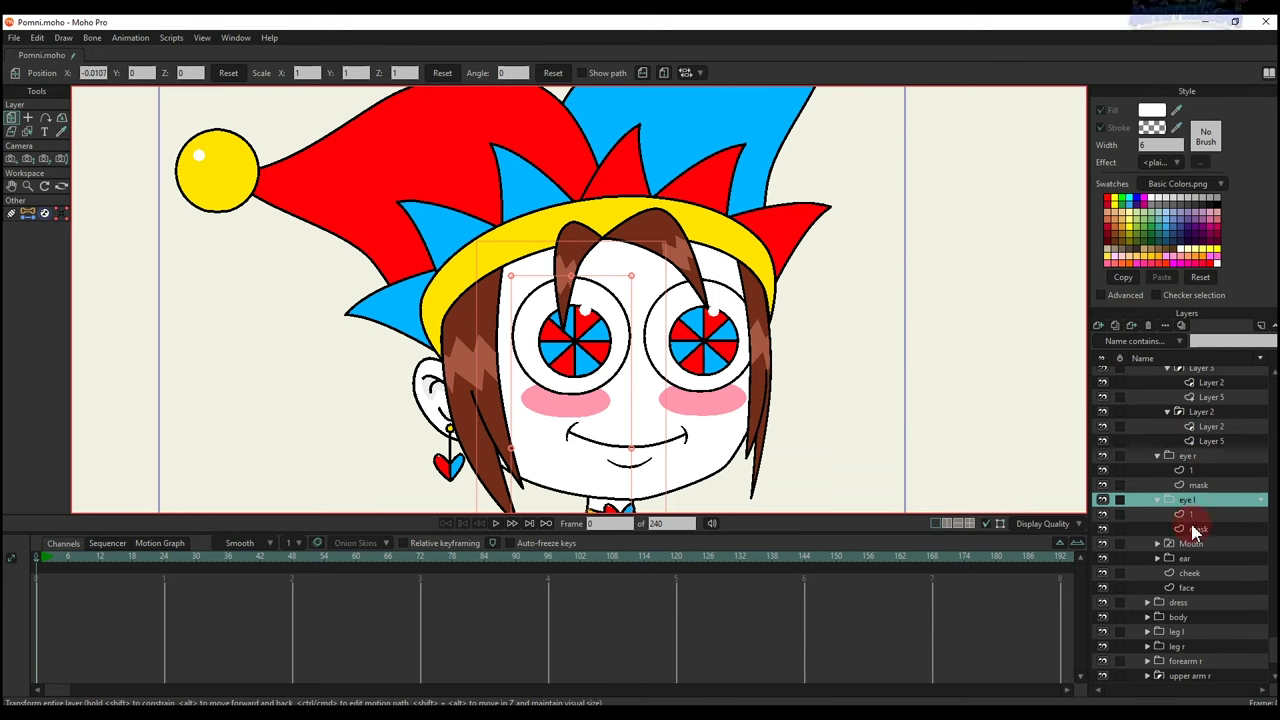
Set the stroke width of the mask outlines in the eye l and eye r groups to 10.
left_click(1196, 530)
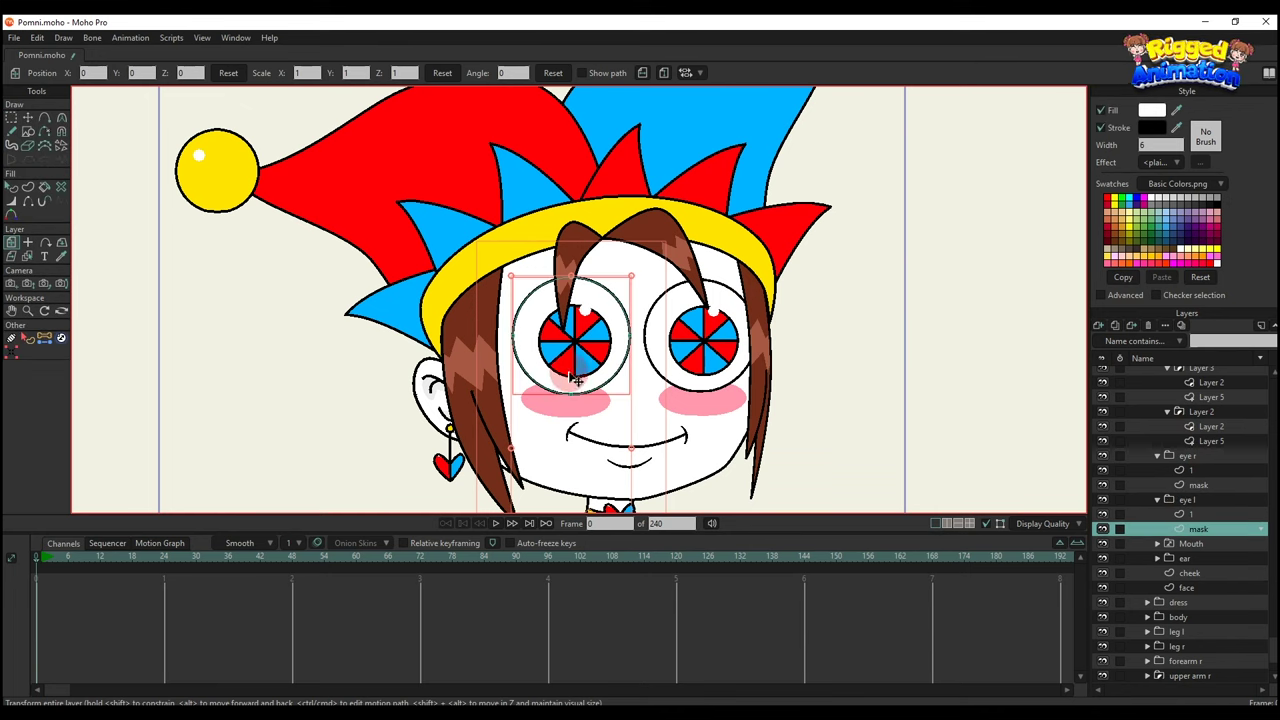
scroll(575, 378, "up", 2)
key("q")
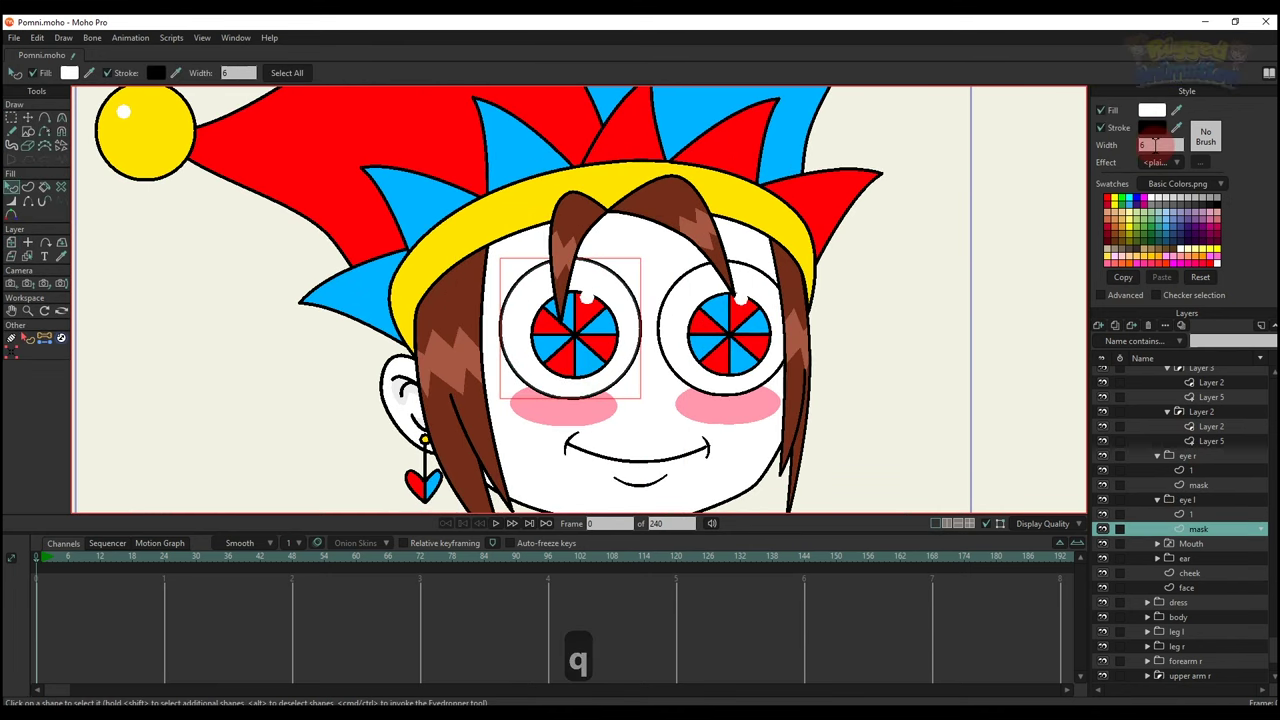
left_click(1053, 117)
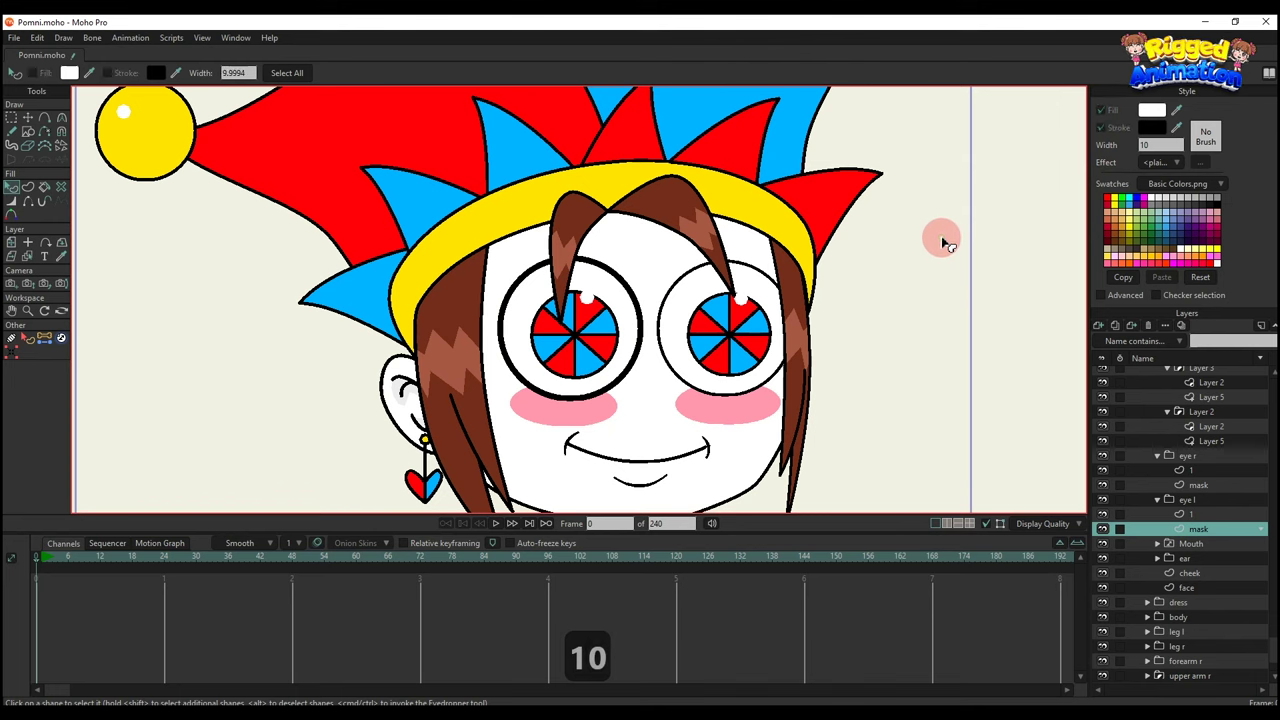
left_click_drag(707, 292, 686, 295)
right_click(662, 298)
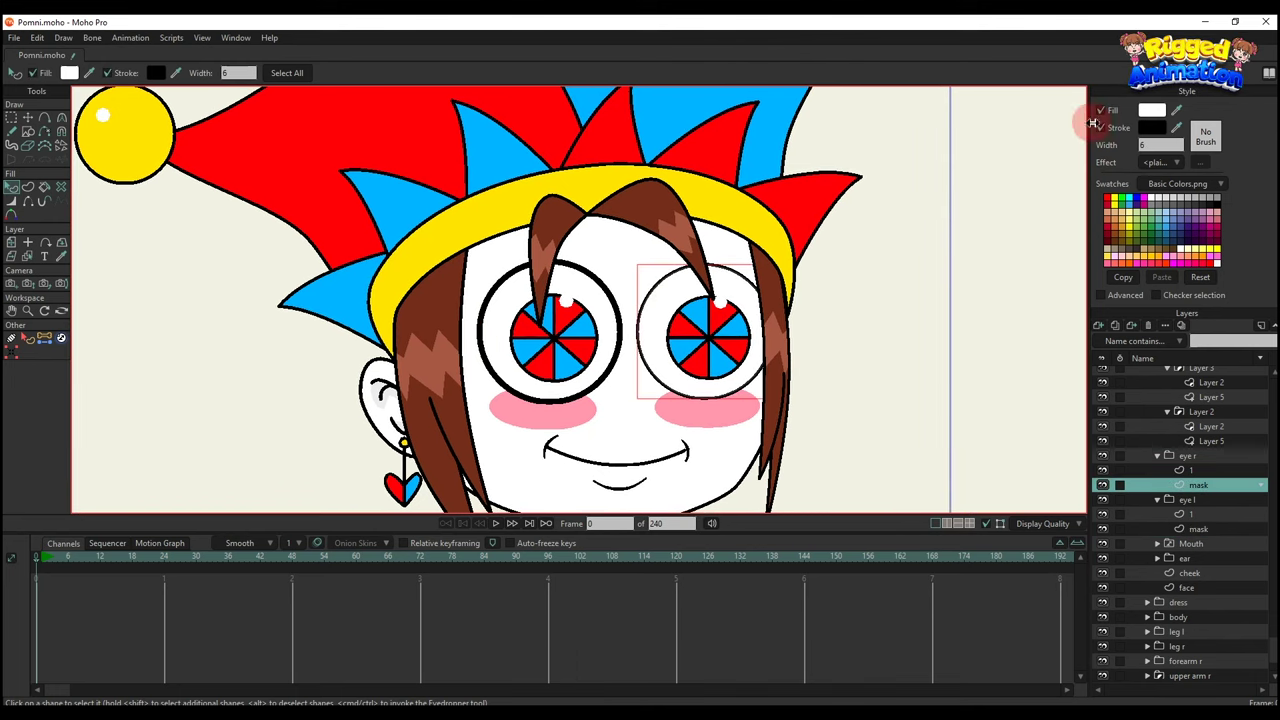
type("10")
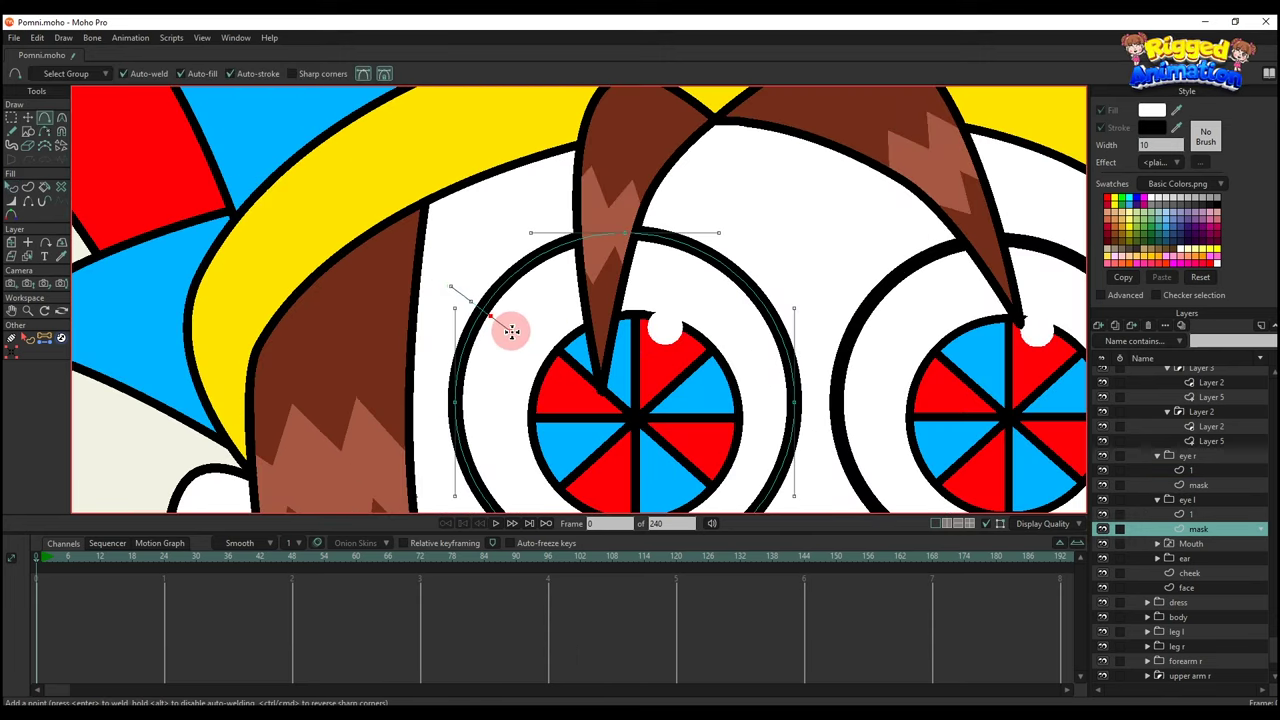
Place a short diagonal line across the upper outer outline of eye l's mask and create a stroked eyelash shape from it.
key("t")
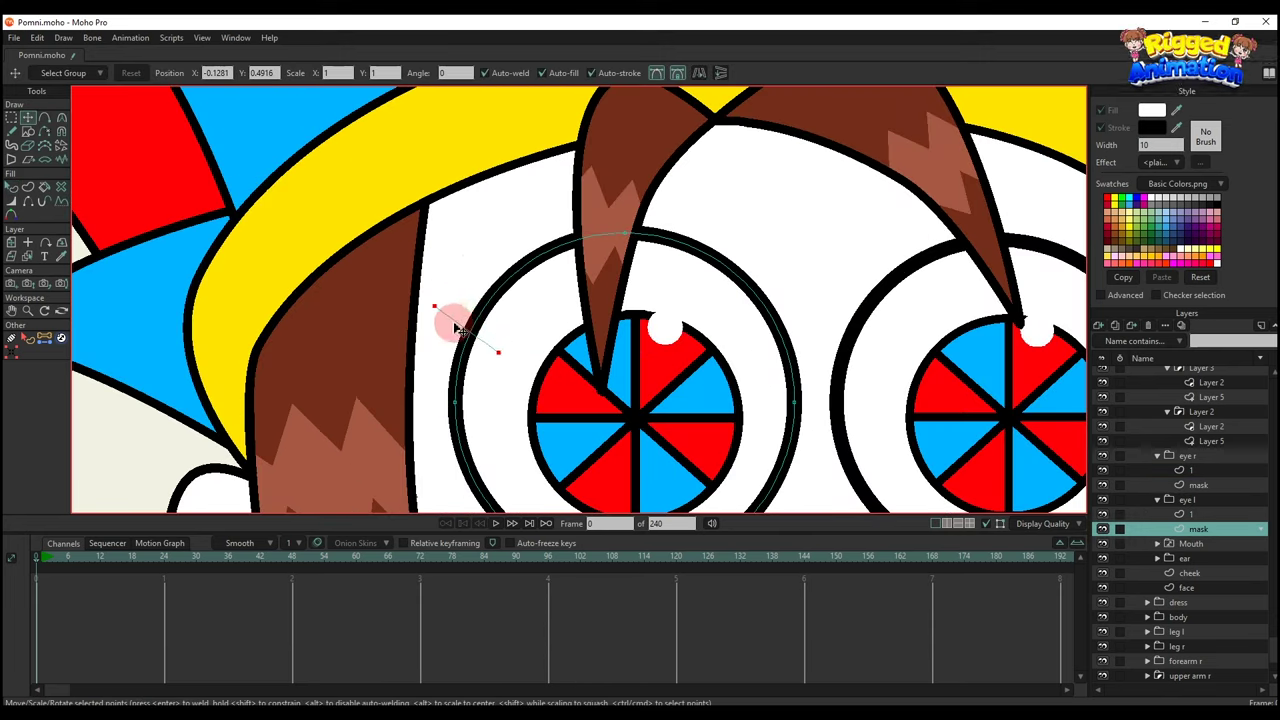
scroll(490, 330, "up", 2)
left_click_drag(505, 343, 447, 330)
left_click(27, 199)
left_click(406, 300)
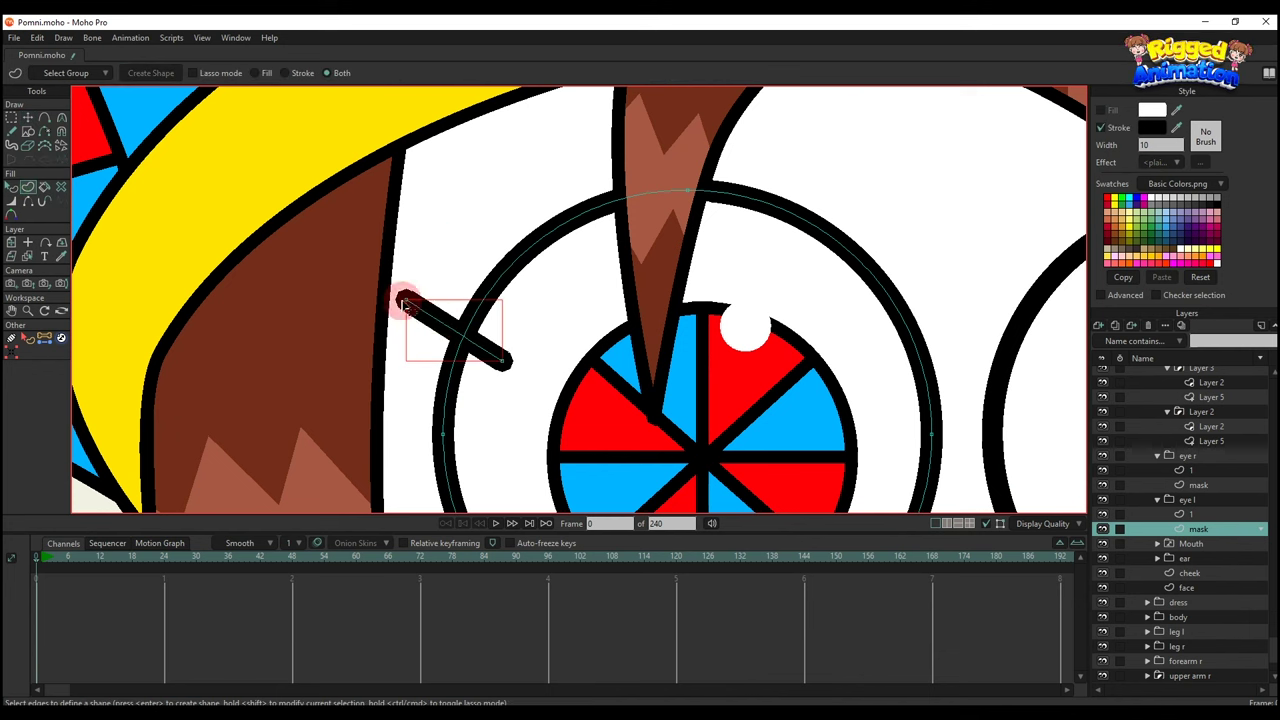
Duplicate the eyelash stroke, place the copy higher along the eye outline and undo the last adjustment.
key("t")
key("ctrl+c")
key("ctrl+v")
mouse_move(438, 321)
left_mouse_down()
mouse_move(469, 269)
mouse_move(538, 301)
left_mouse_up()
scroll(532, 272, "up", 2)
key("ctrl+z")
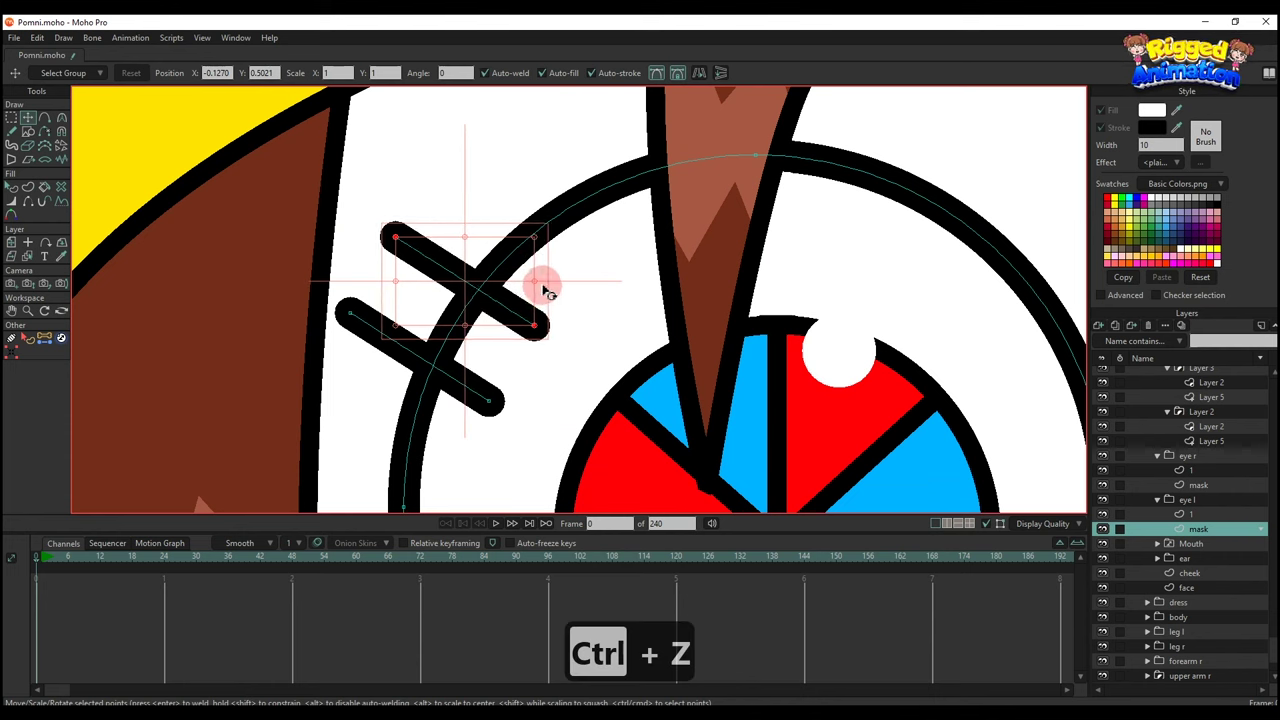
Rotate the second eyelash steeper, duplicate it and place the copy higher along eye l's upper outer outline at a steeper angle.
key("ctrl+c")
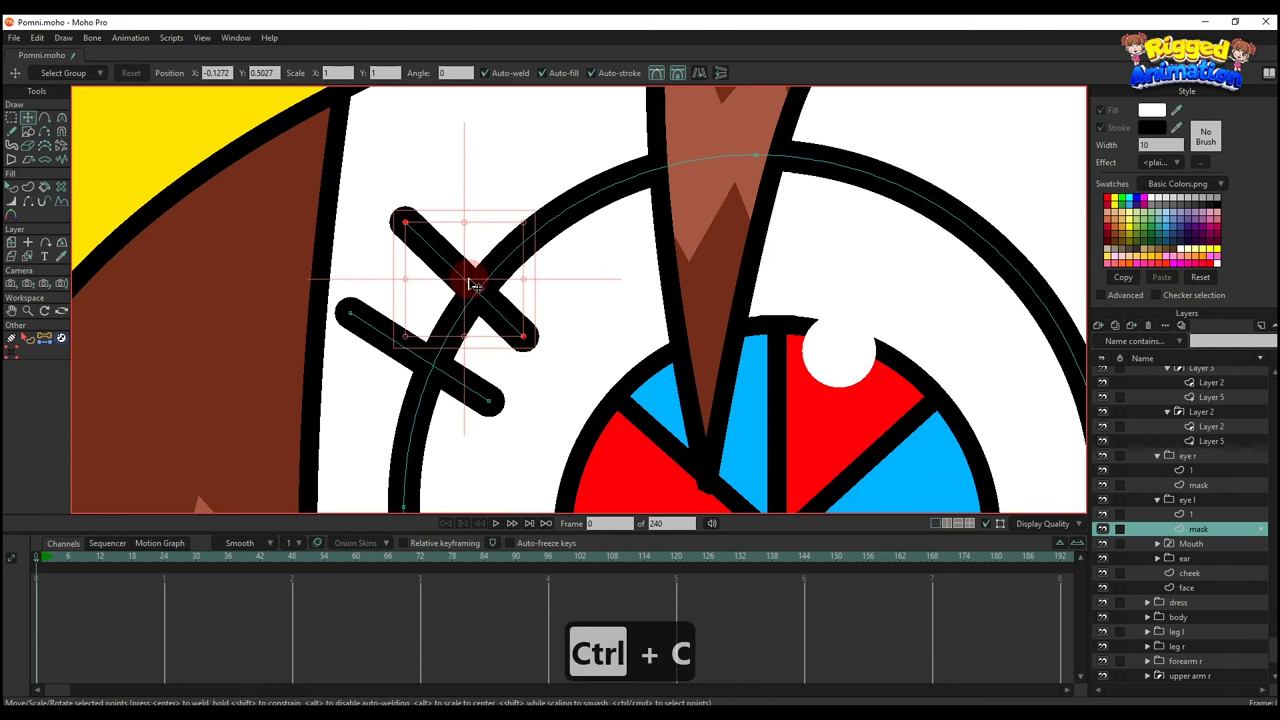
key("ctrl+v")
mouse_move(546, 276)
left_mouse_down()
mouse_move(604, 224)
mouse_move(586, 257)
mouse_move(543, 243)
mouse_move(555, 250)
left_mouse_up()
Select all three eyelash strokes on eye l and lower them behind the mask's white eye shape.
key("q")
left_click(518, 214)
left_click(438, 254, "shift")
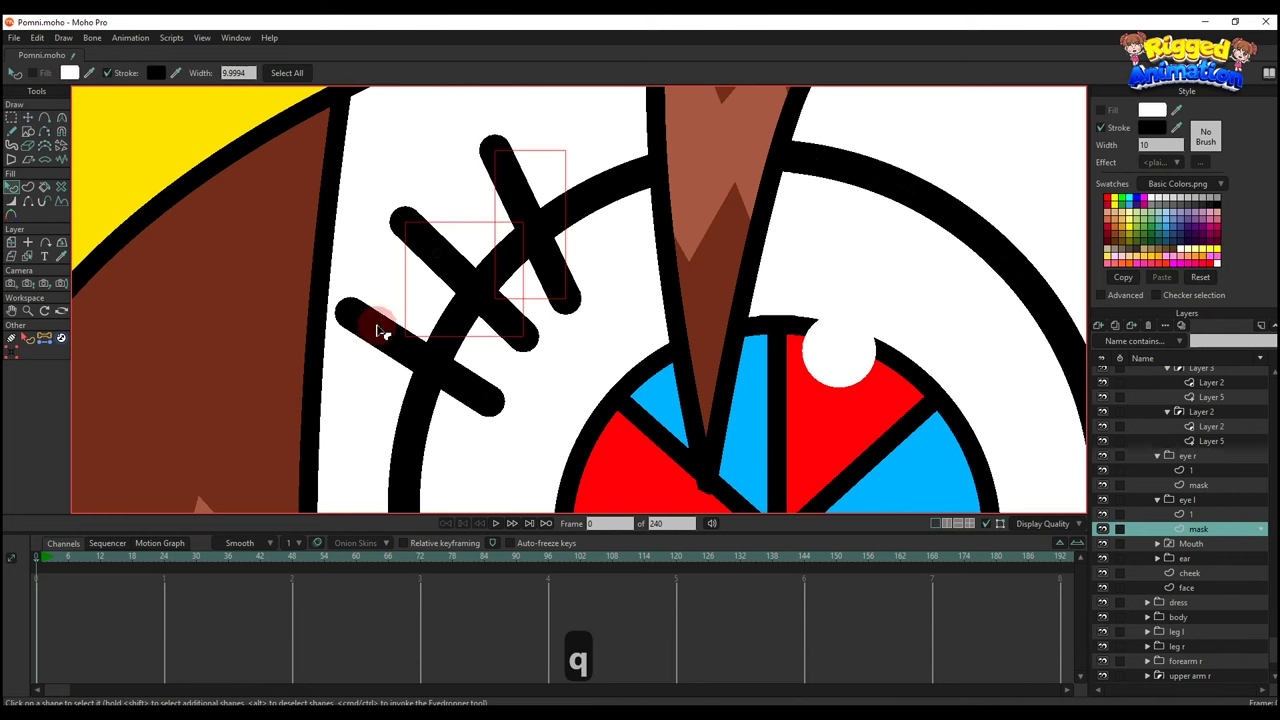
left_click(378, 326, "shift")
key("alt+Down")
Reposition and rotate the highest eyelash on eye l, and tilt the lowest one closer to horizontal so the lashes fan out.
key("t")
scroll(439, 265, "down", 3)
left_click_drag(409, 190, 401, 207)
scroll(458, 215, "up", 3)
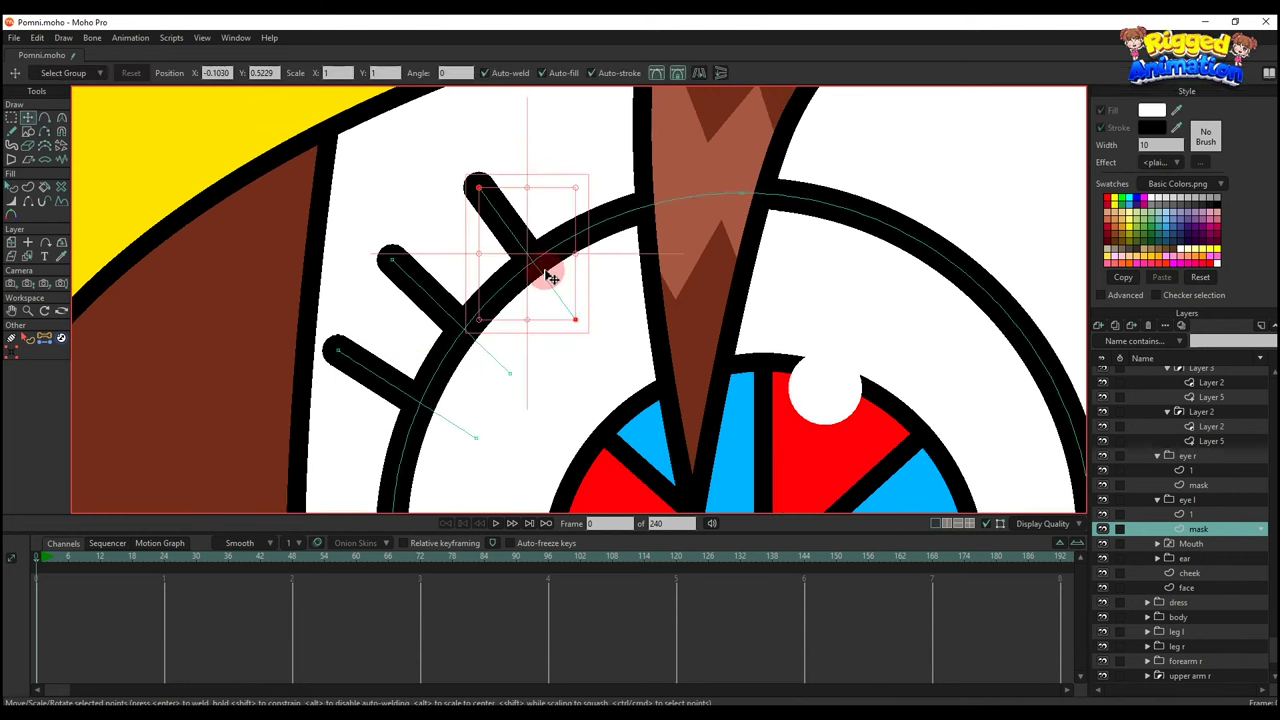
left_click_drag(538, 264, 596, 266)
left_click(392, 385)
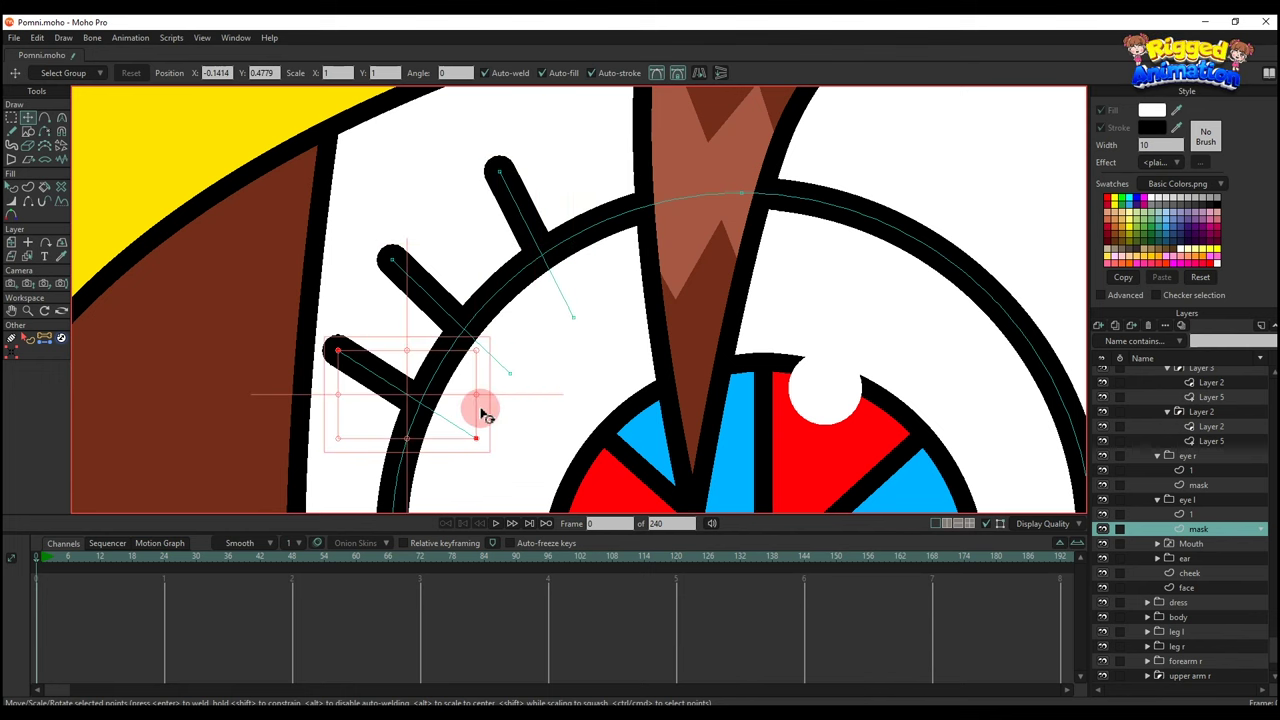
left_click_drag(480, 409, 488, 395)
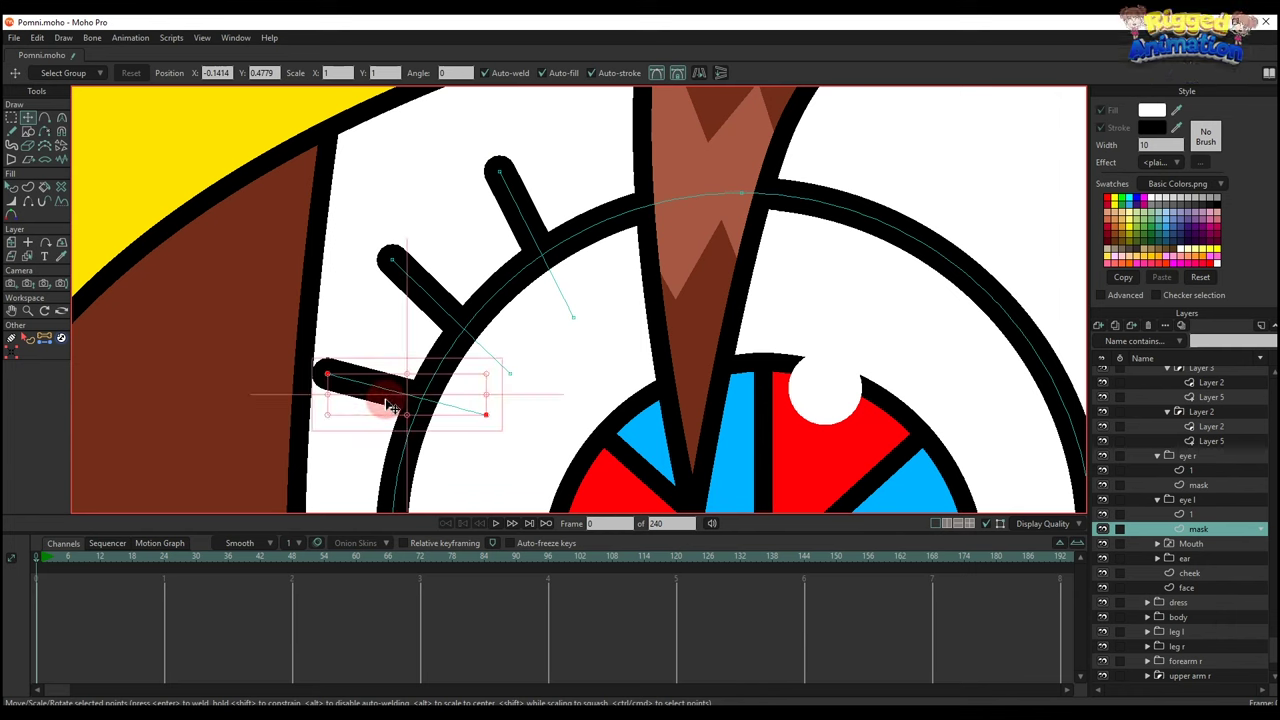
left_click_drag(386, 400, 383, 402)
key("q")
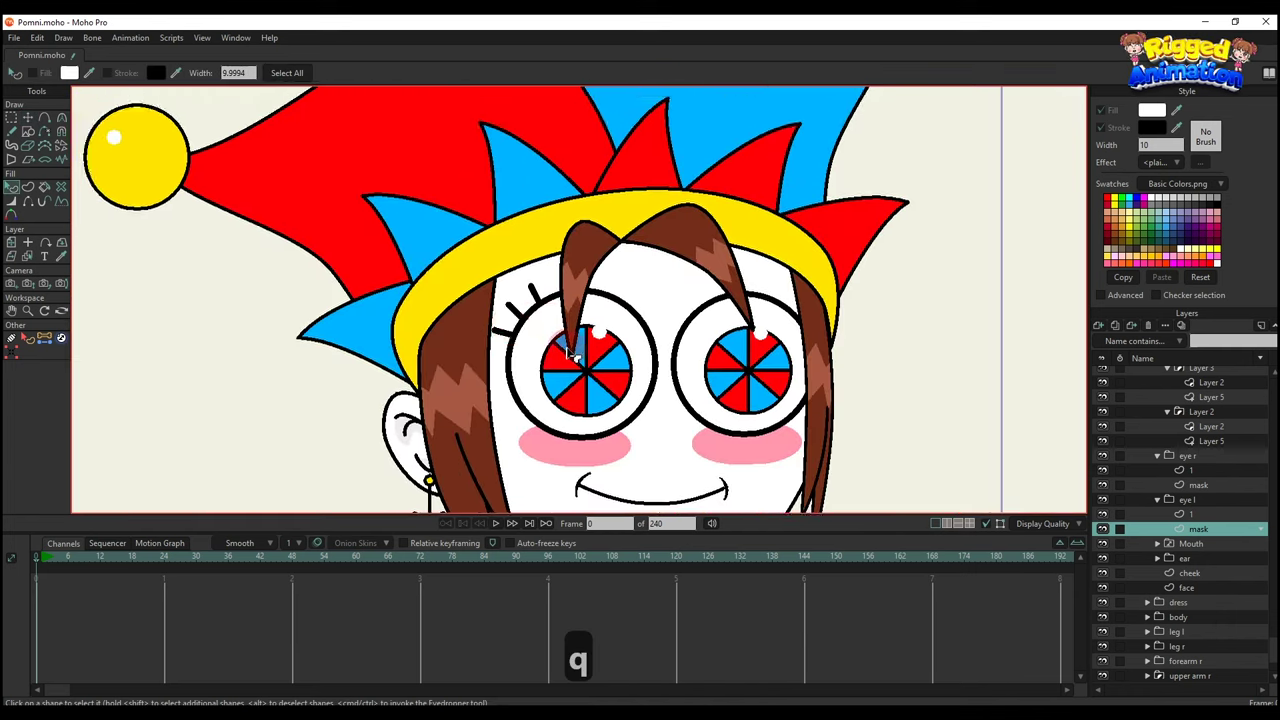
Copy eye l's three eyelashes into eye r's mask layer and place them rotated along the lower outer edge of that eye.
scroll(520, 305, "down", 6)
left_click_drag(570, 354, 450, 302)
scroll(448, 300, "up", 6)
key("t")
key("g")
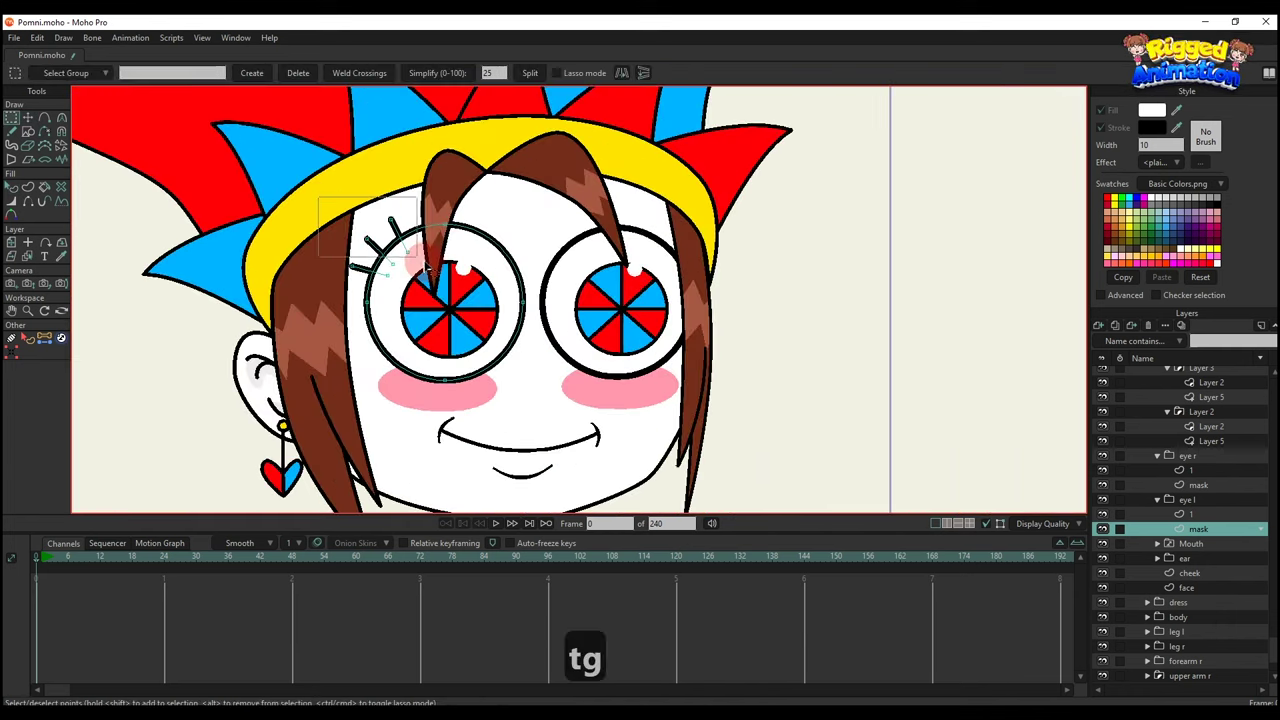
key("ctrl+c")
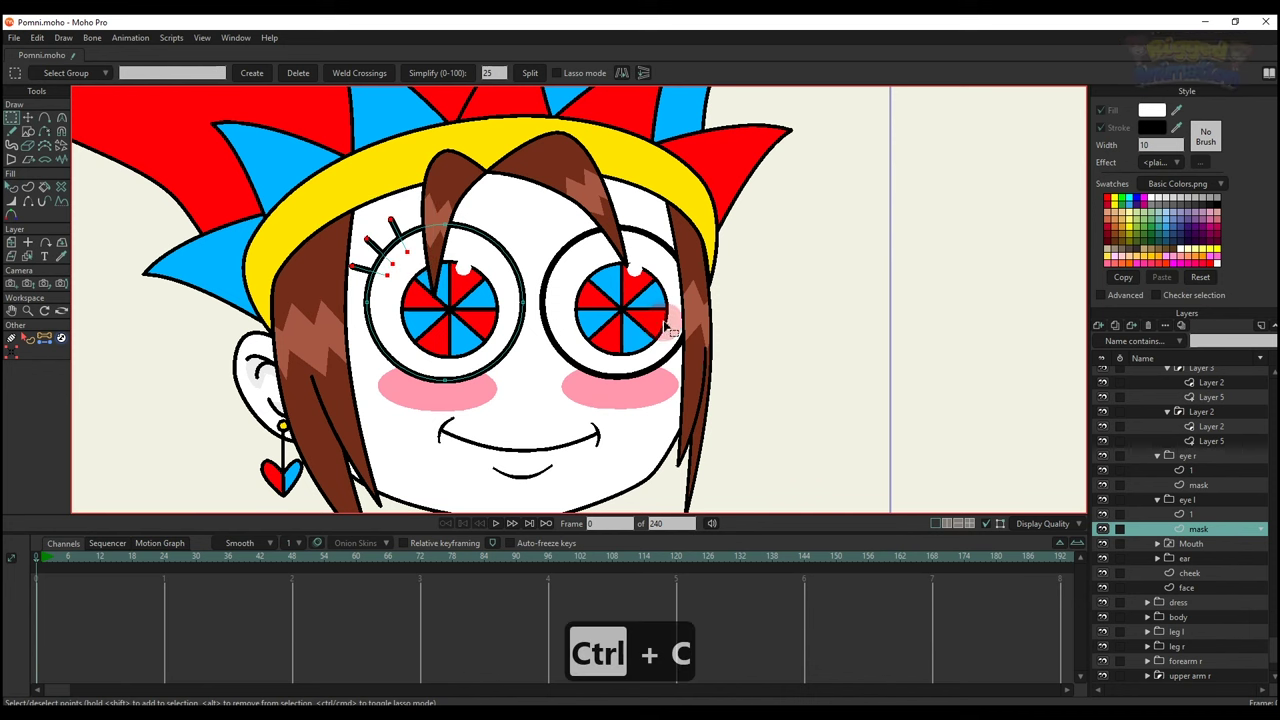
right_click(620, 377, "alt")
key("ctrl+v")
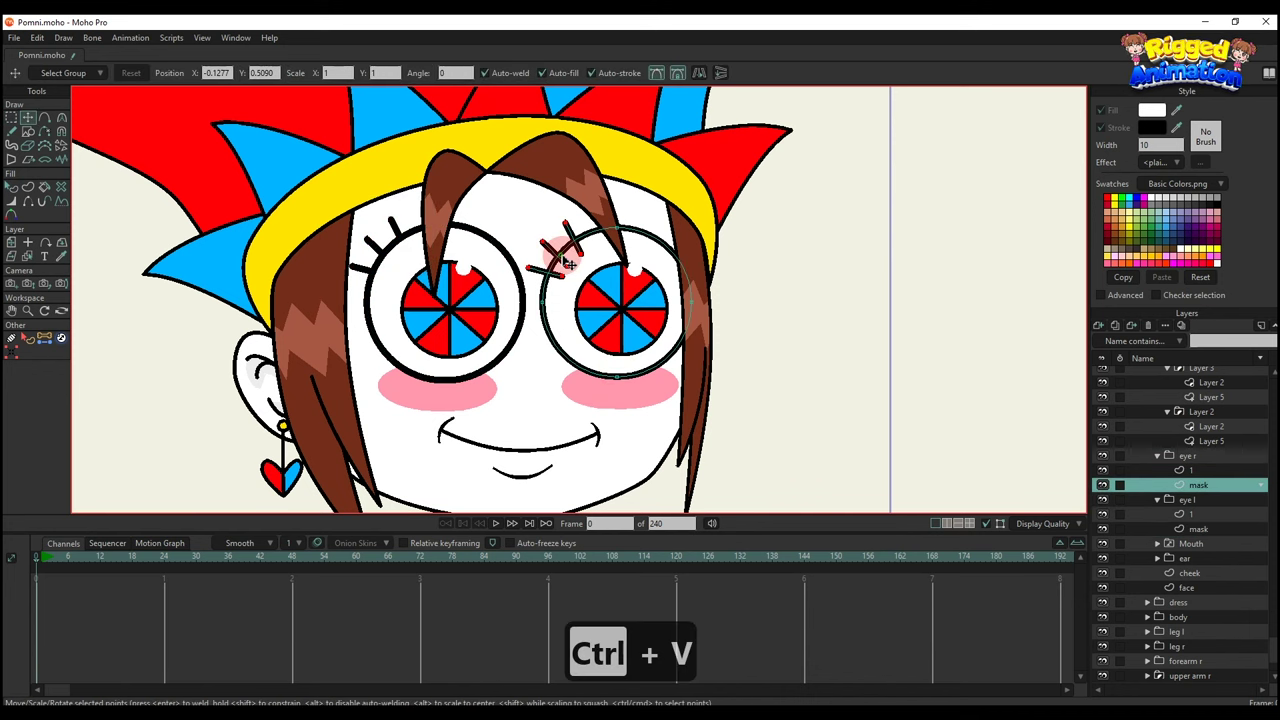
mouse_move(567, 262)
left_mouse_down()
mouse_move(652, 380)
mouse_move(608, 294)
mouse_move(569, 297)
mouse_move(632, 370)
left_mouse_up()
scroll(690, 392, "up", 3)
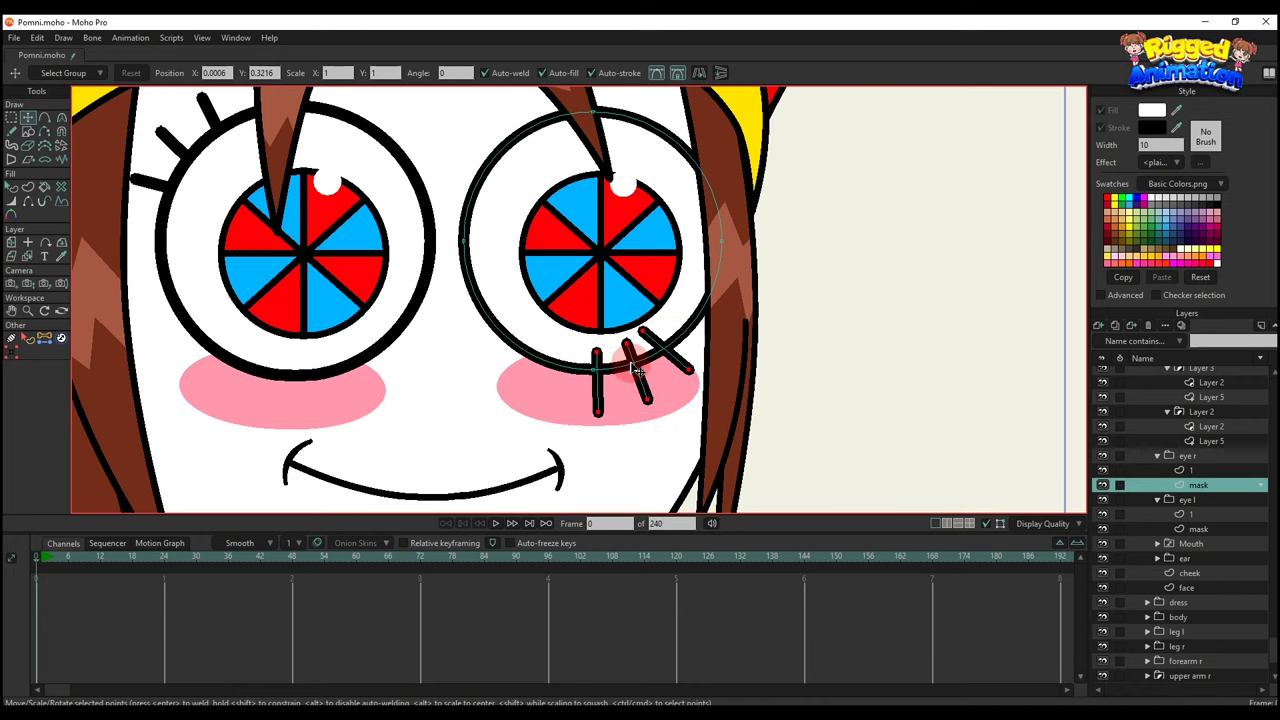
Lower the three eyelash strokes in eye r's mask layer behind the white eye shape.
key("q")
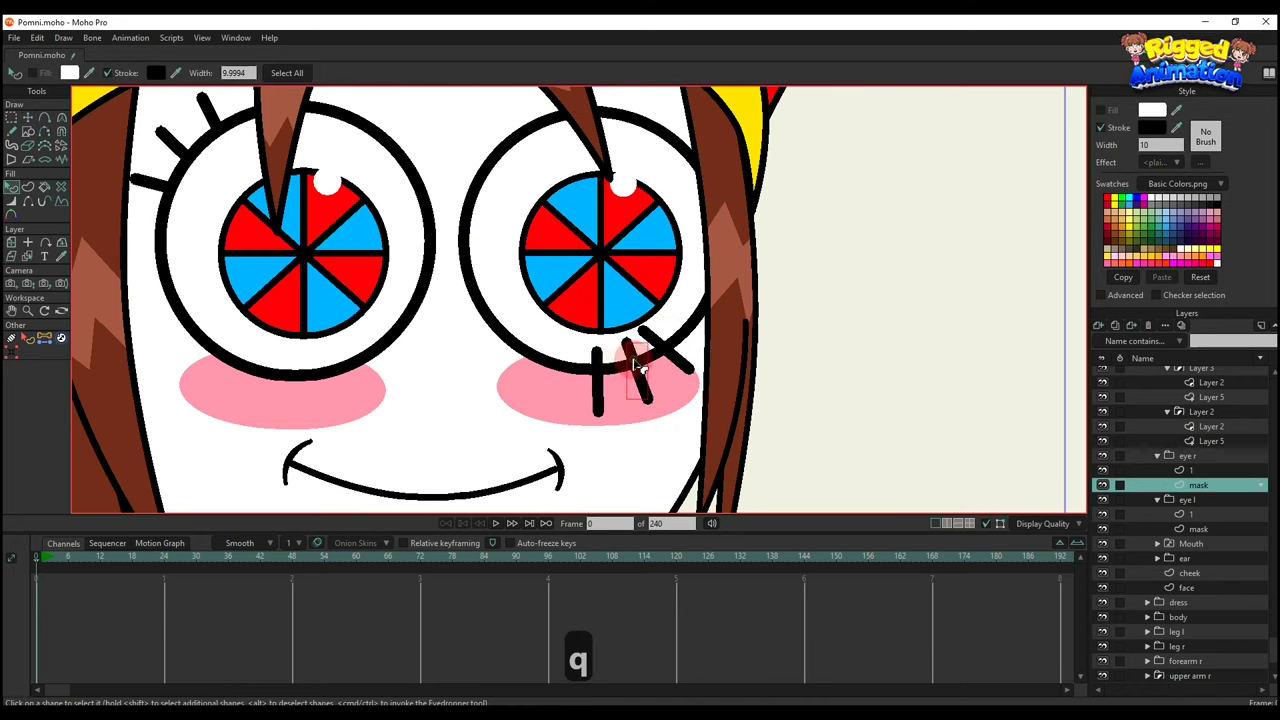
key("alt+Down")
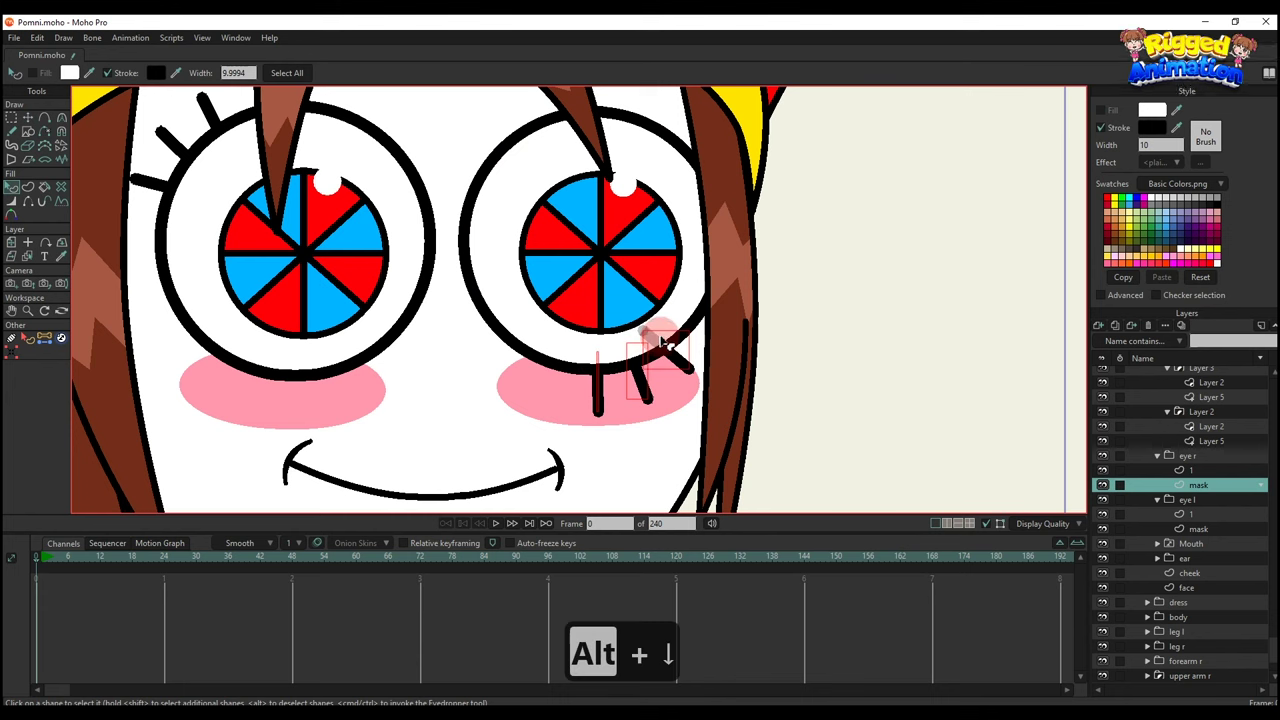
key("t")
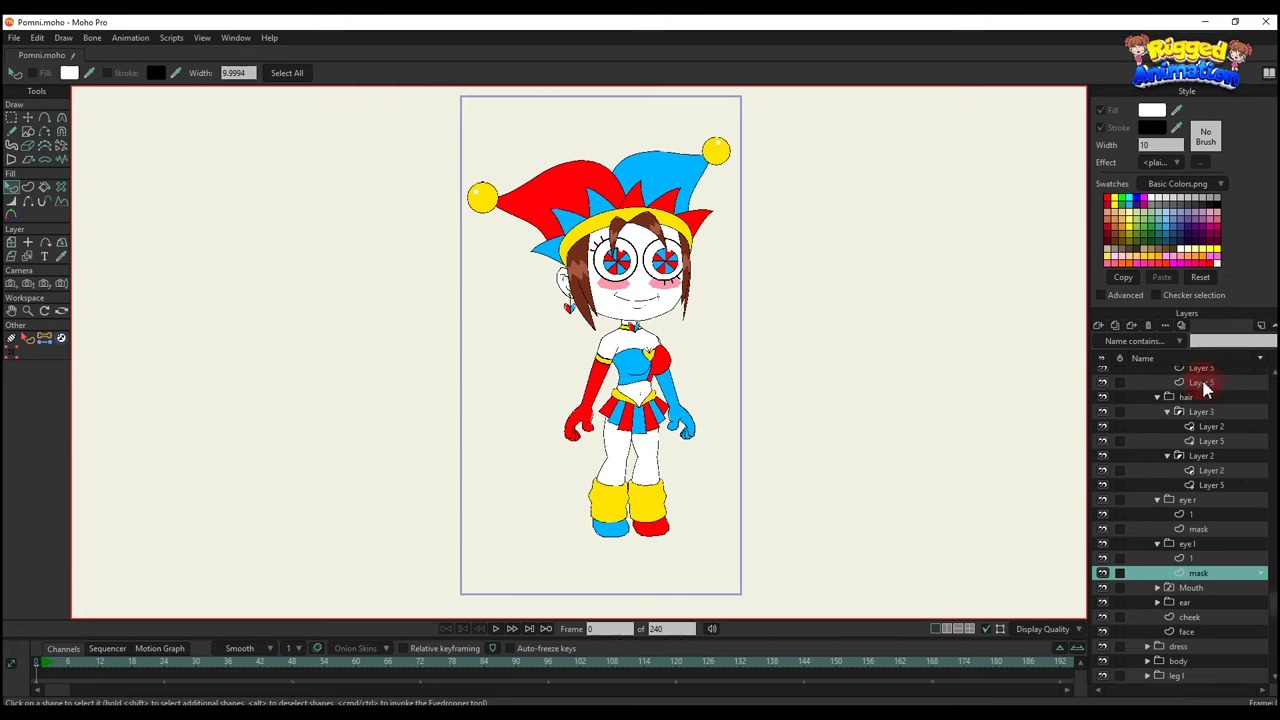
Select the top-level Pomni group layer.
scroll(1185, 385, "up", 5)
scroll(1183, 378, "up", 3)
left_click(1180, 371)
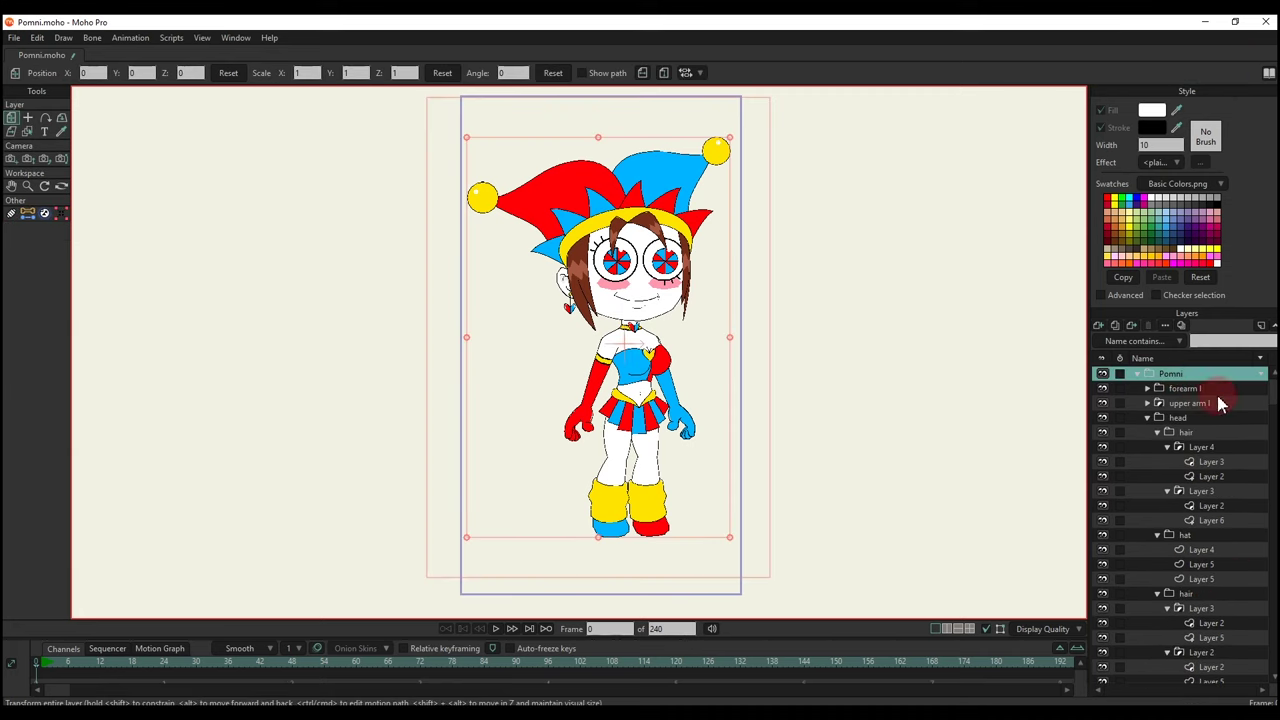